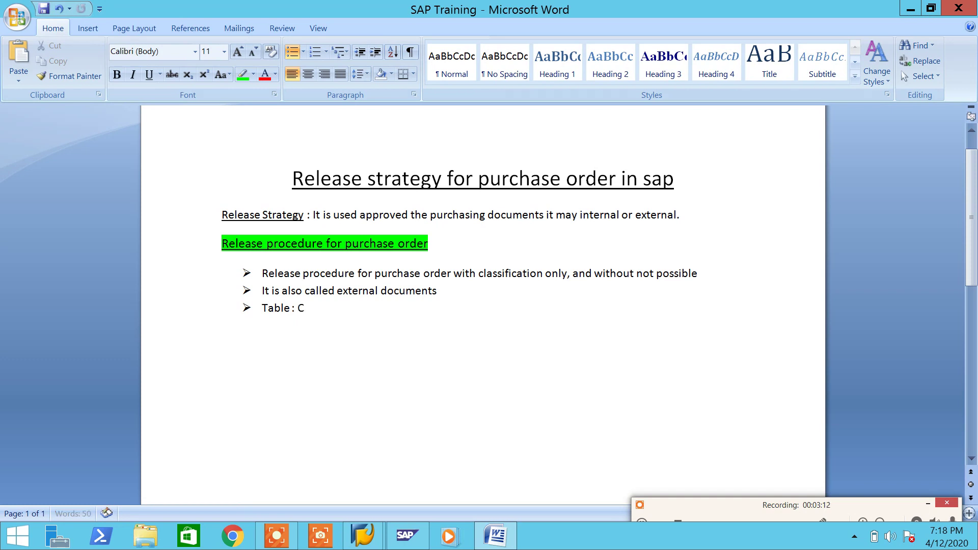
- Complete the last bullet as "Table : CEKKO" and end the bulleted list after it
{"action": "key", "text": "Return"}
{"action": "key", "text": "ctrl+z"}
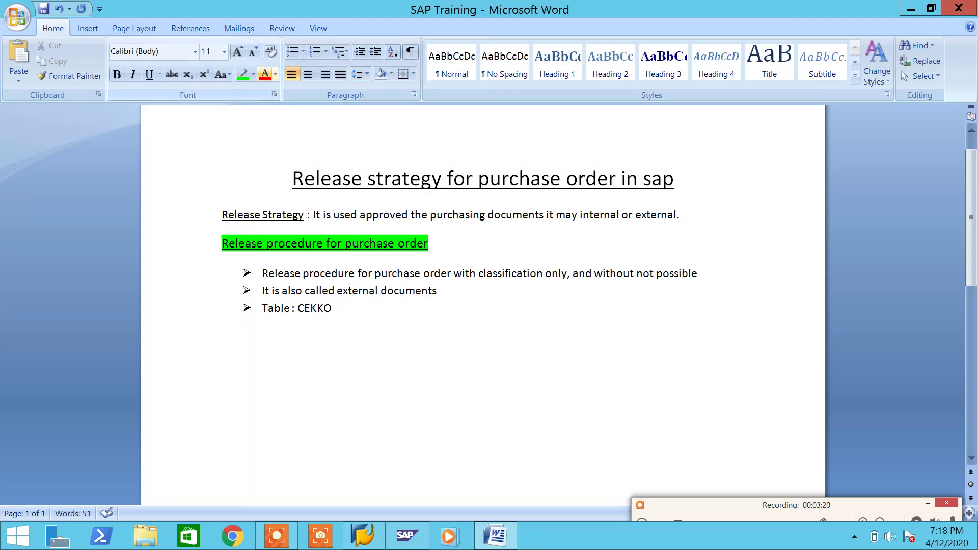
{"action": "key", "text": "BackSpace"}
{"action": "key", "text": "Return"}
{"action": "key", "text": "BackSpace"}
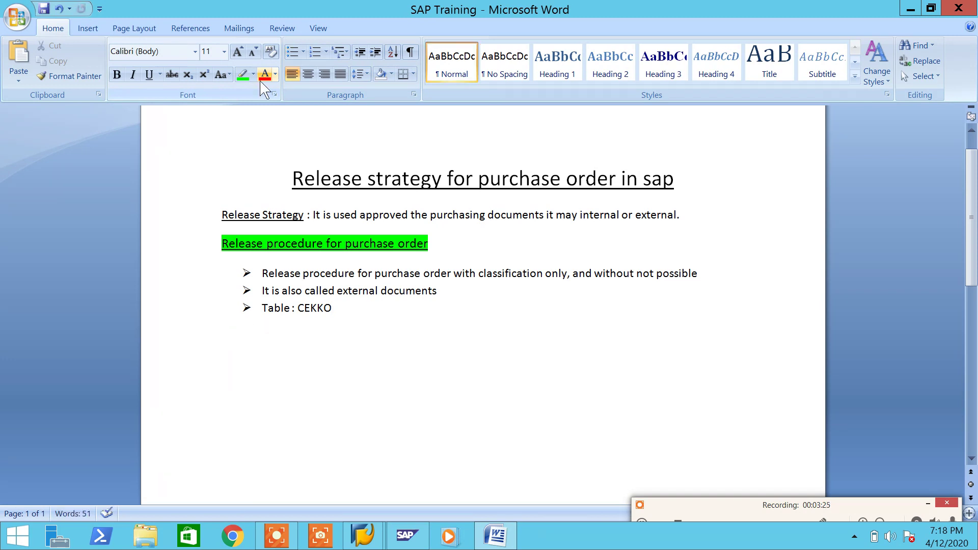
- Add the line "1. T code : SE11" below the bulleted list and highlight it in bright green
{"action": "type", "text": "1."}
{"action": "type", "text": "Tcode :"}
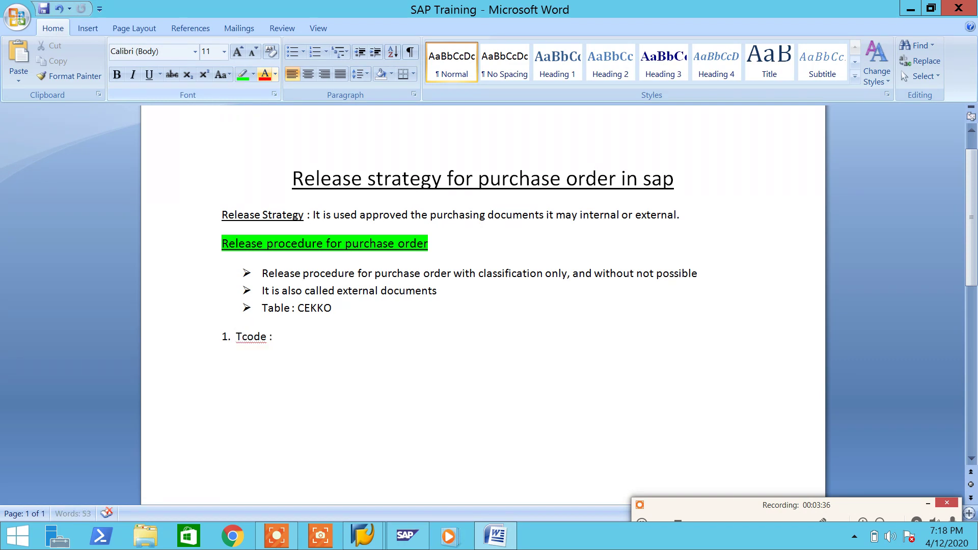
{"action": "type", "text": " SE11"}
{"action": "left_click_drag", "start_coordinate": [302, 338], "coordinate": [221, 353]}
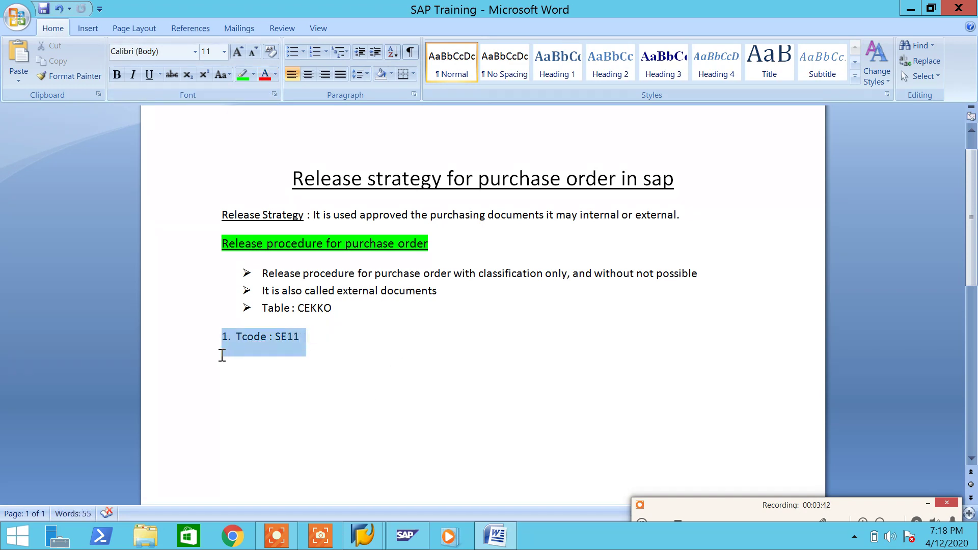
{"action": "left_click", "coordinate": [243, 74]}
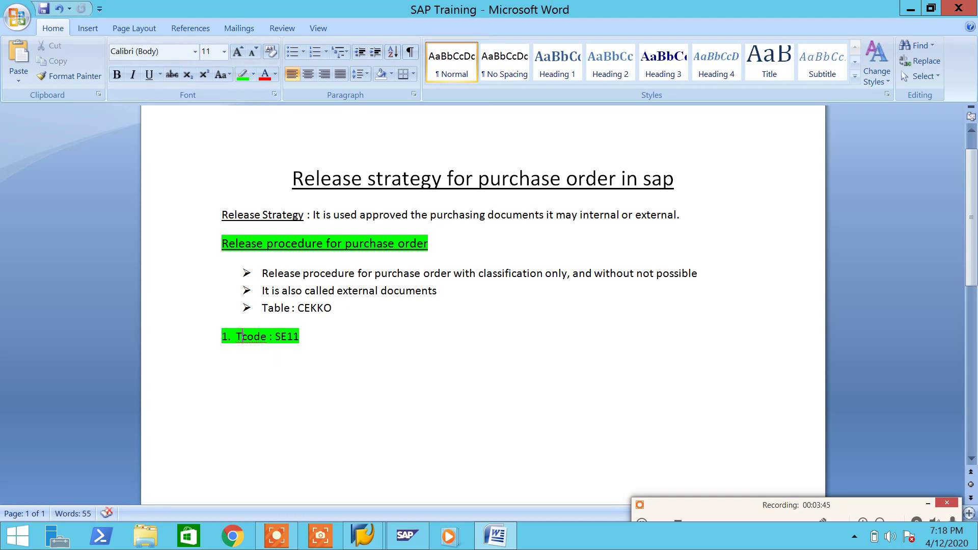
- Switch to the SAP Characteristics window and start the ABAP Dictionary with the transaction command /nse11
{"action": "mouse_move", "coordinate": [406, 535]}
{"action": "left_click", "coordinate": [411, 469]}
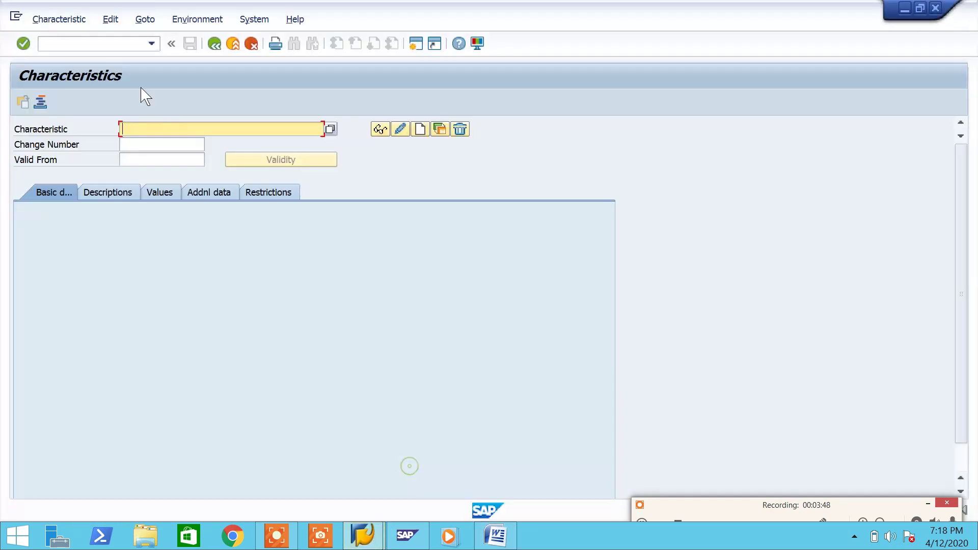
{"action": "left_click", "coordinate": [99, 50]}
{"action": "type", "text": "/nse11"}
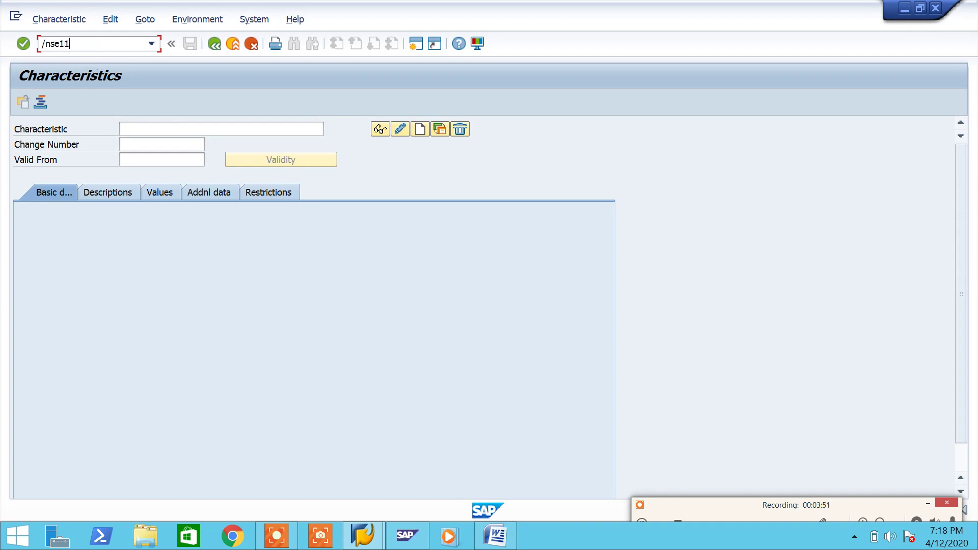
{"action": "key", "text": "Return"}
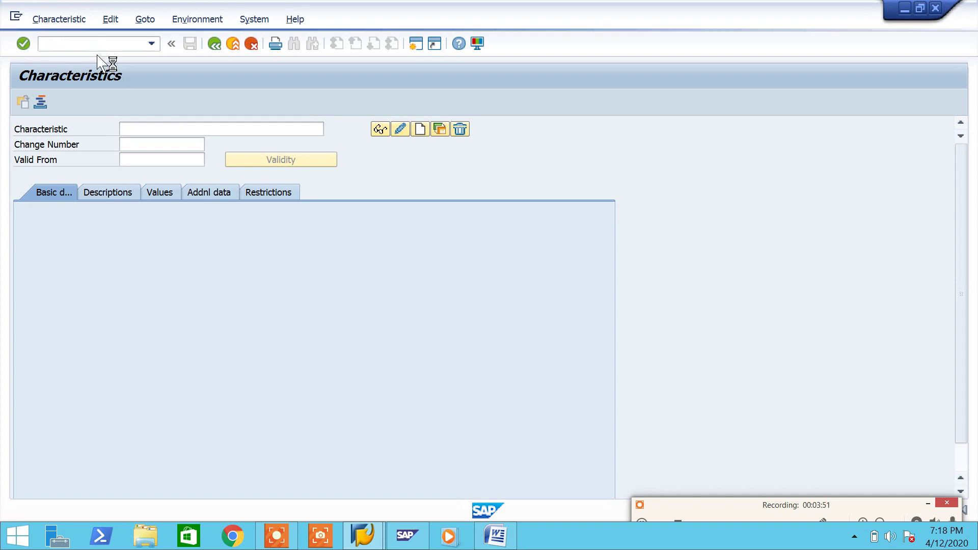
- Copy the table name CEKKO from the Word notes, display it as a database table in SAP, and mark component type EKORG
{"action": "left_click", "coordinate": [495, 535]}
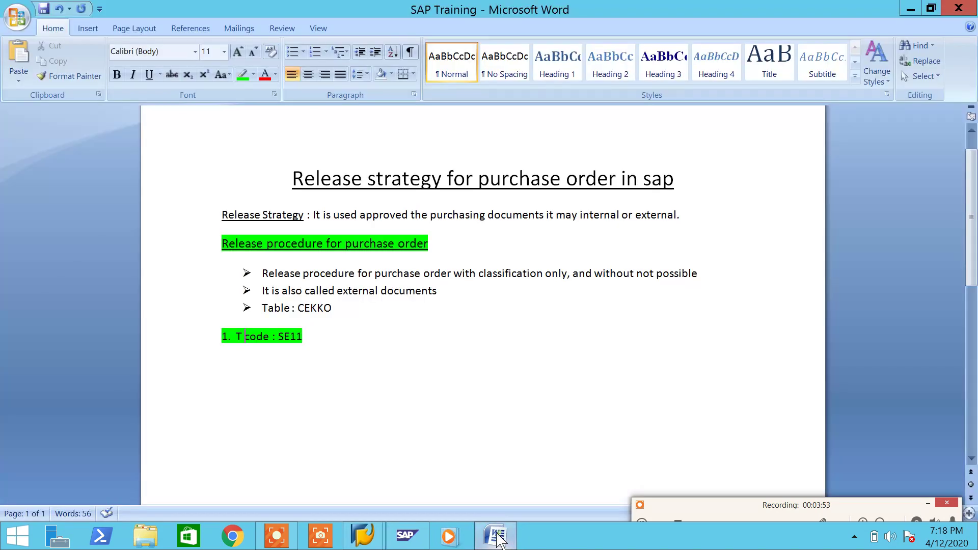
{"action": "left_click_drag", "start_coordinate": [336, 311], "coordinate": [299, 312]}
{"action": "key", "text": "ctrl+c"}
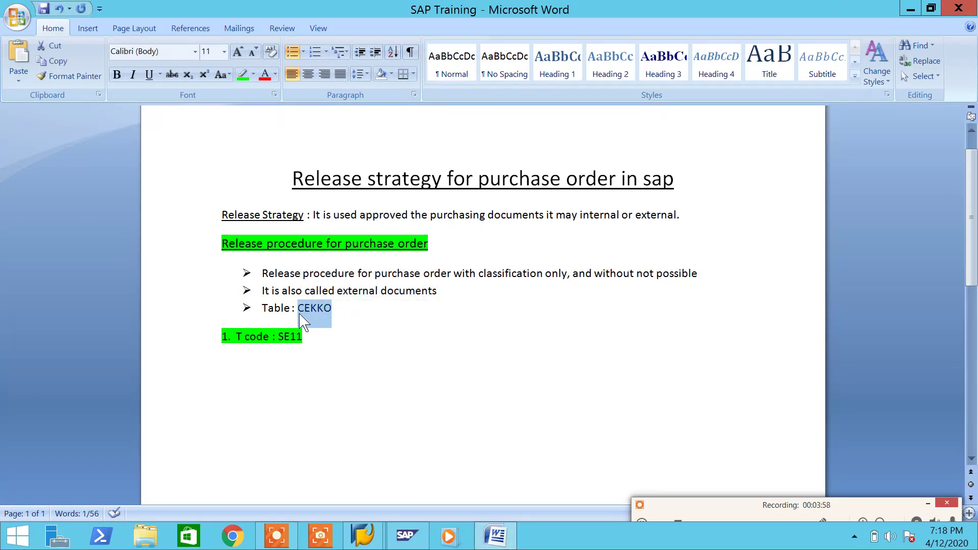
{"action": "left_click", "coordinate": [495, 535]}
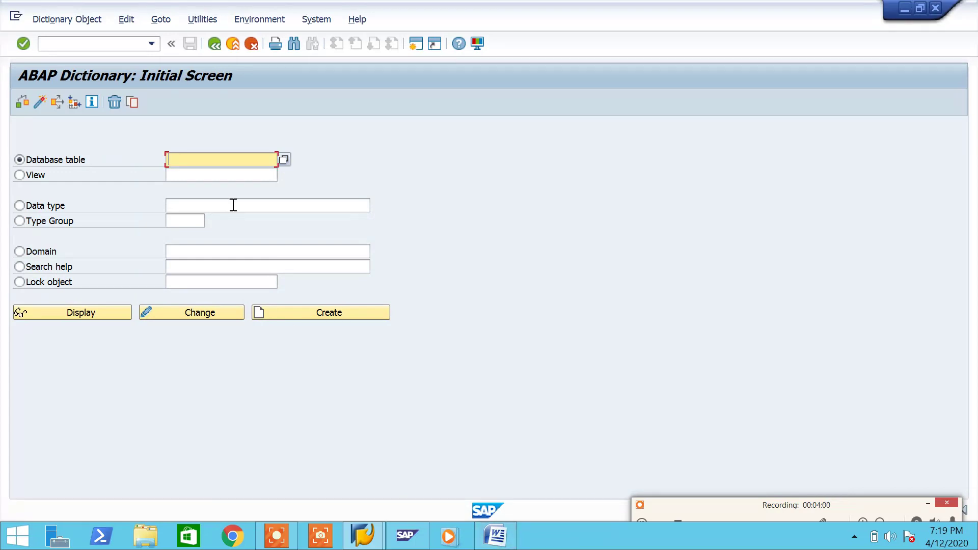
{"action": "key", "text": "ctrl+v"}
{"action": "left_click", "coordinate": [90, 317]}
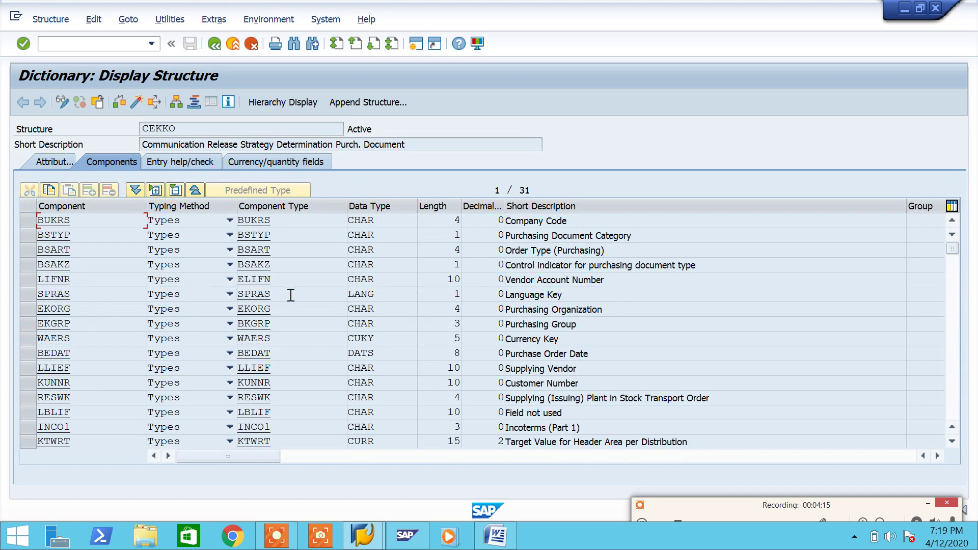
{"action": "left_click_drag", "start_coordinate": [279, 309], "coordinate": [239, 310]}
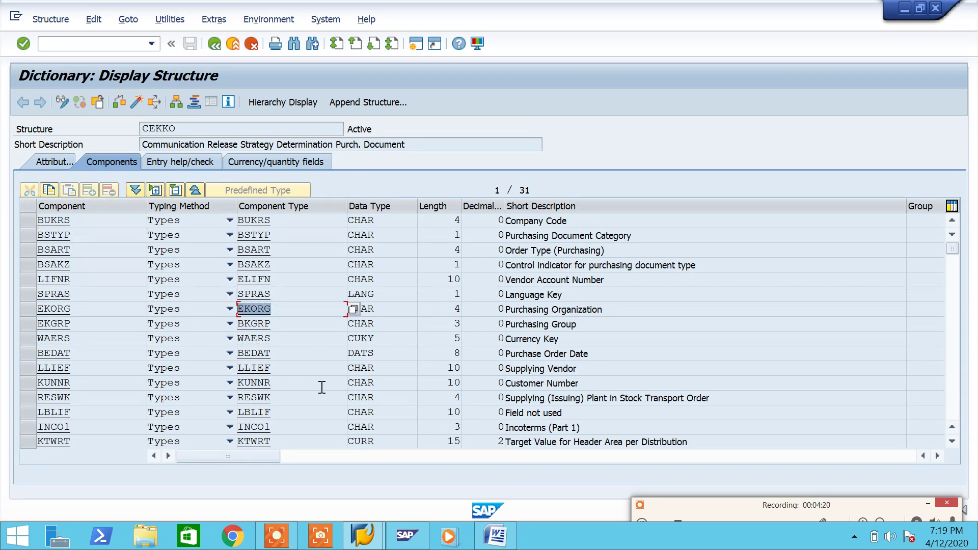
- Switch to the Word notes and write "Here, I will take fields" on the line below the T code heading
{"action": "left_click", "coordinate": [495, 536]}
{"action": "left_click", "coordinate": [432, 399]}
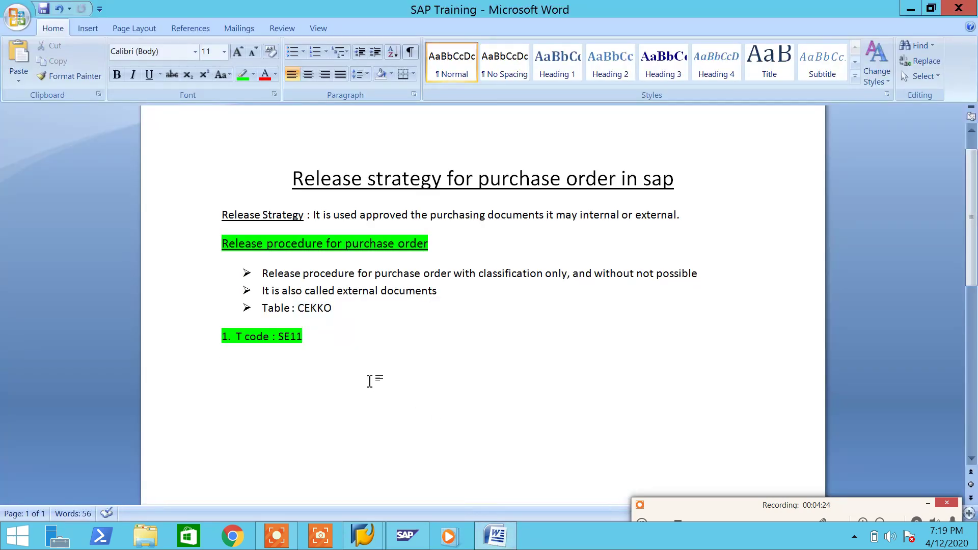
{"action": "type", "text": "Here, I w"}
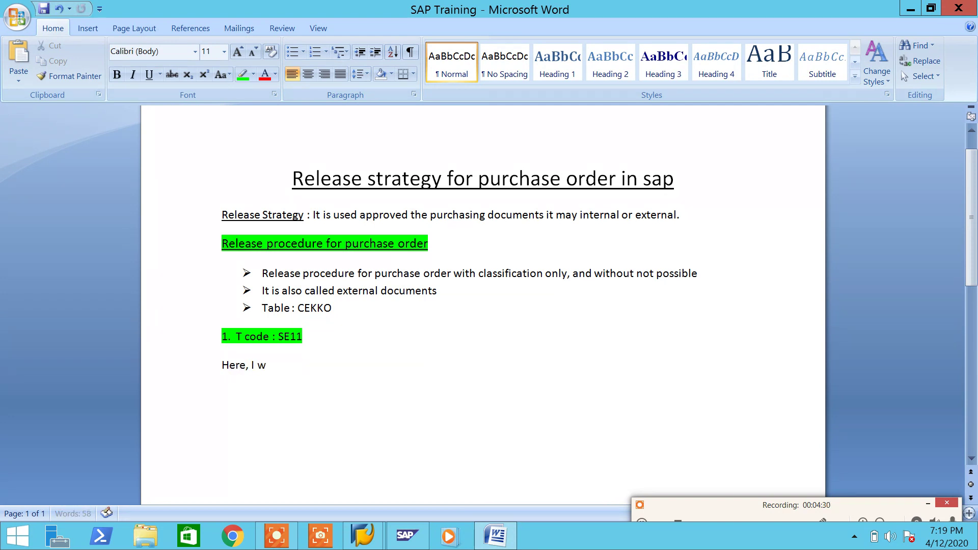
{"action": "type", "text": "ill take fil"}
{"action": "key", "text": "BackSpace"}
{"action": "key", "text": "BackSpace"}
{"action": "key", "text": "BackSpace"}
{"action": "left_click", "coordinate": [516, 539]}
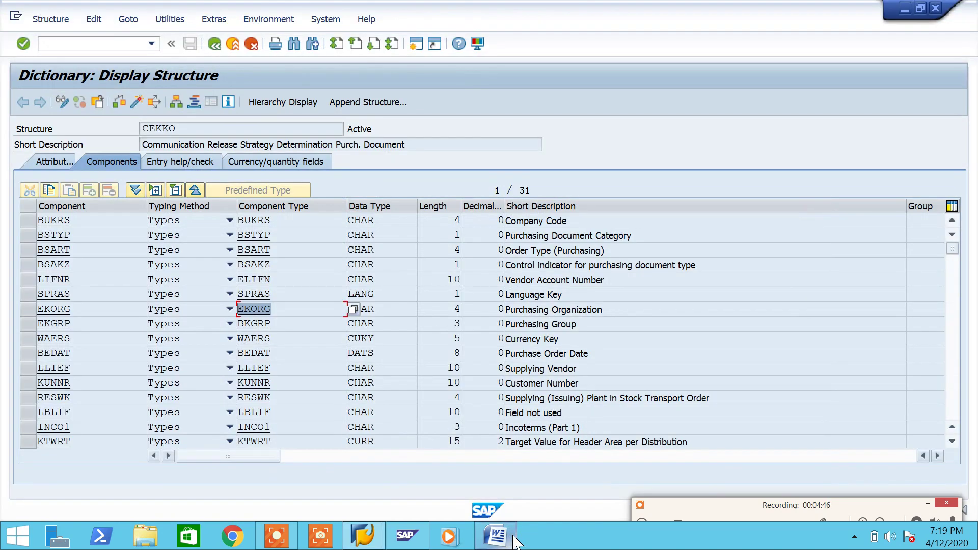
{"action": "left_click", "coordinate": [515, 539]}
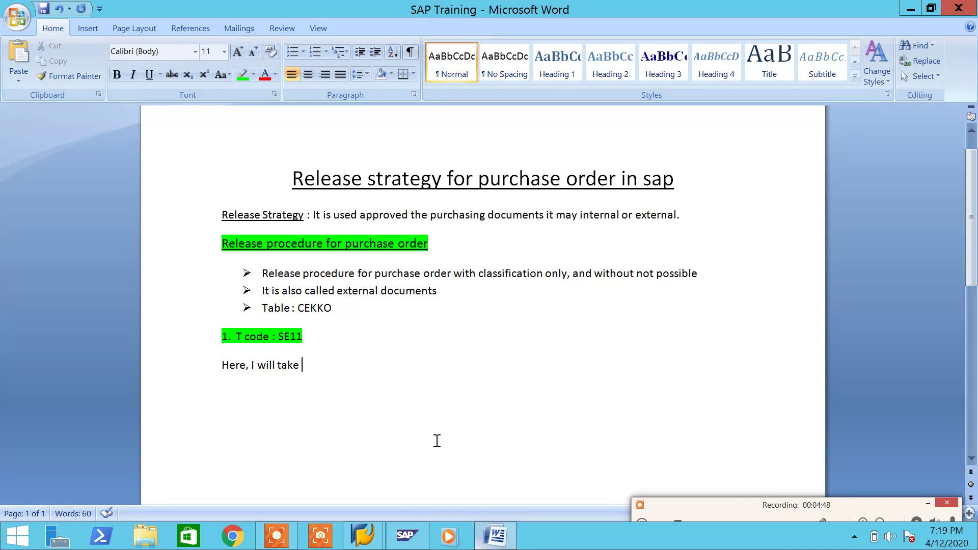
{"action": "type", "text": "fields"}
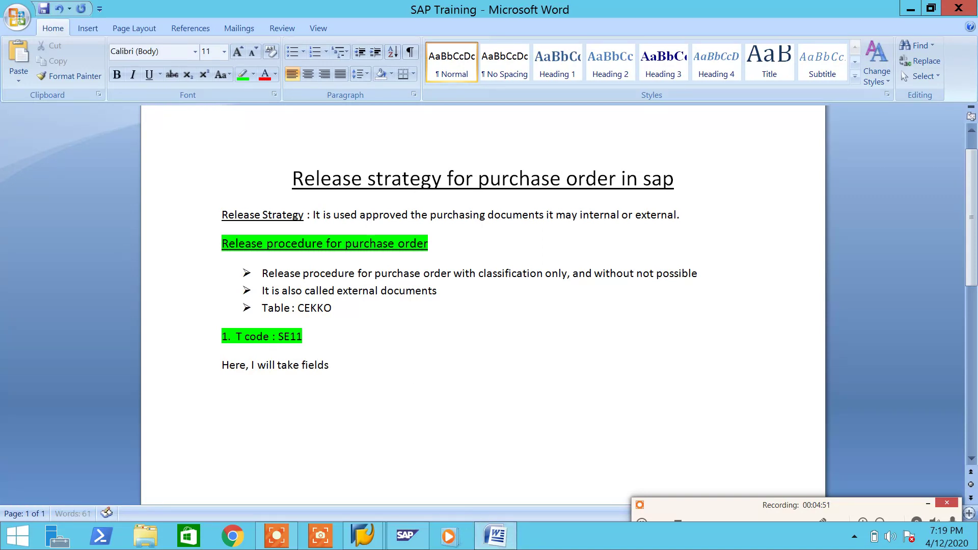
- Continue the sentence with "to approving documents like .... Purchase Organization , NetPrice,"
{"action": "type", "text": " to approve"}
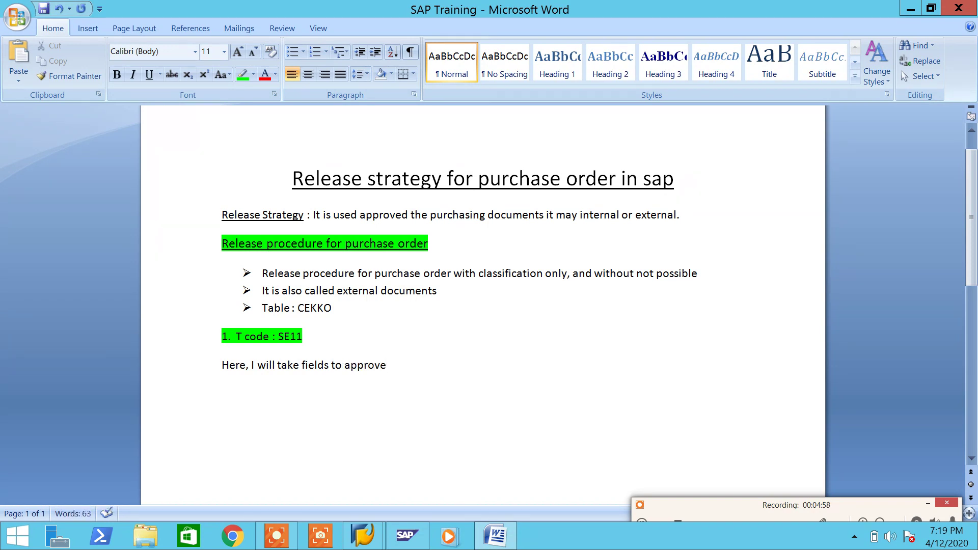
{"action": "key", "text": "BackSpace"}
{"action": "type", "text": "ing documenyt"}
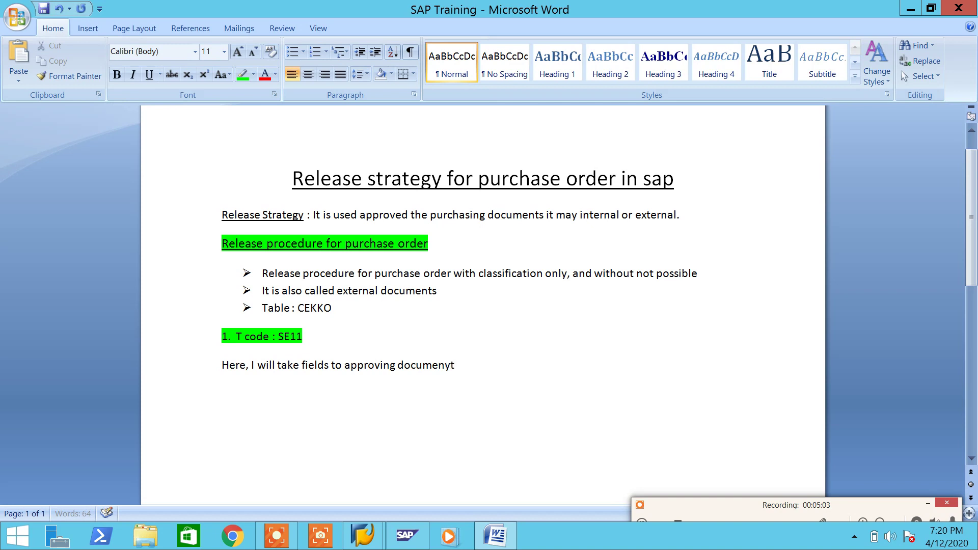
{"action": "key", "text": "BackSpace"}
{"action": "key", "text": "BackSpace"}
{"action": "type", "text": "ts like .... Purchase Orde"}
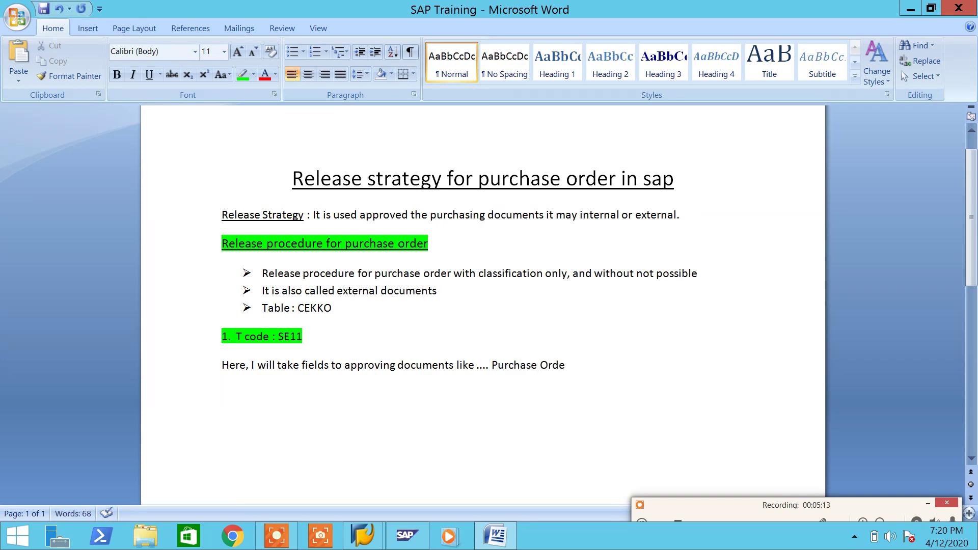
{"action": "key", "text": "BackSpace"}
{"action": "key", "text": "BackSpace"}
{"action": "type", "text": "ganization , Net"}
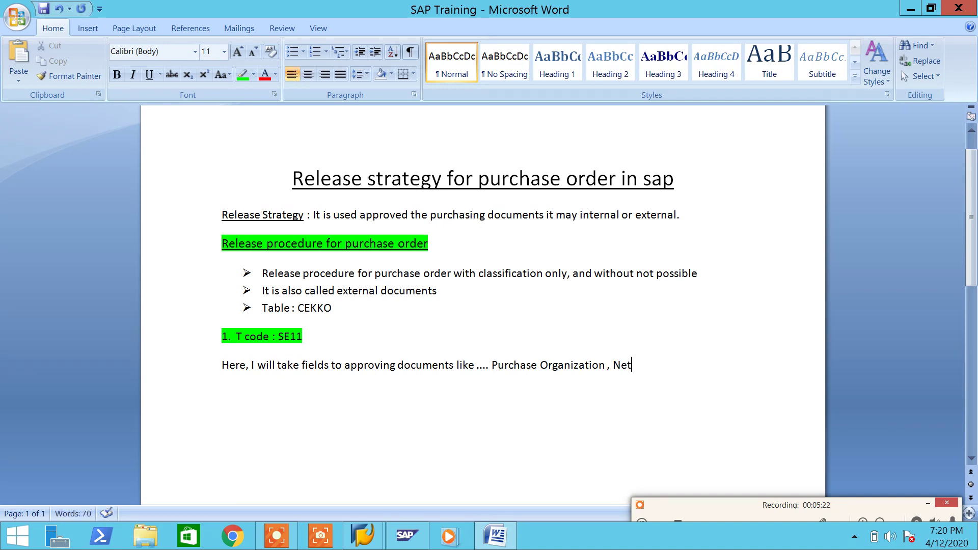
{"action": "type", "text": "Price,"}
- Check the CEKKO components in SAP, return to Word, and append "Company code" to the list of fields
{"action": "left_click", "coordinate": [497, 536]}
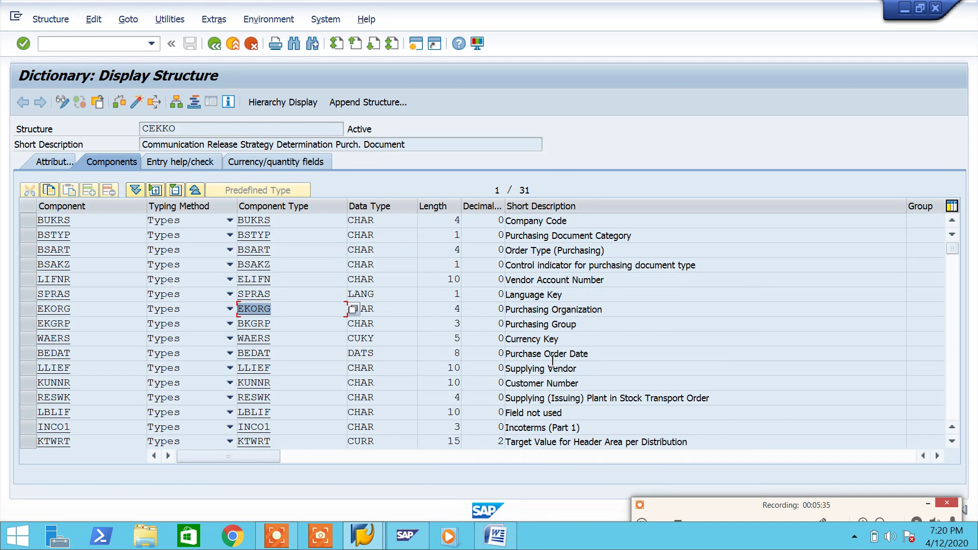
{"action": "left_click", "coordinate": [499, 536]}
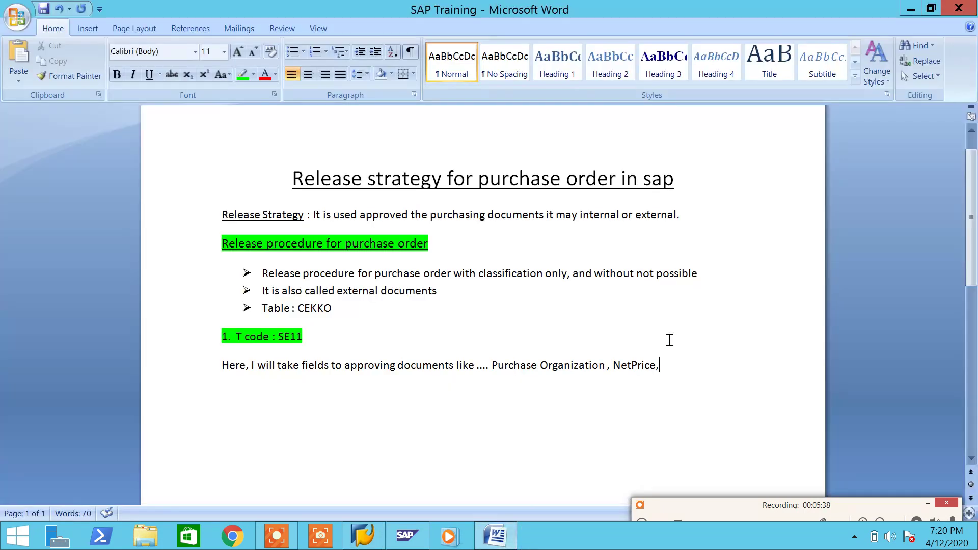
{"action": "type", "text": "Com"}
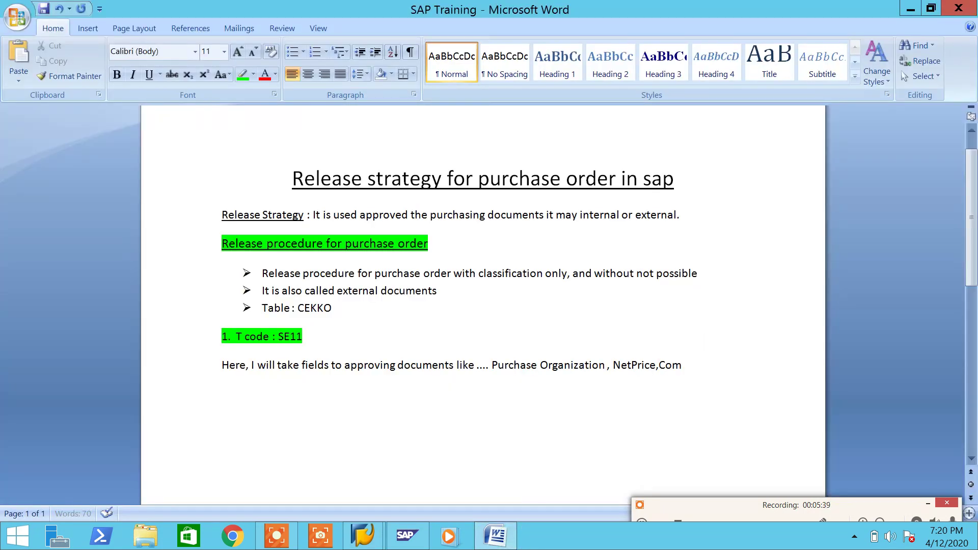
{"action": "type", "text": "pany"}
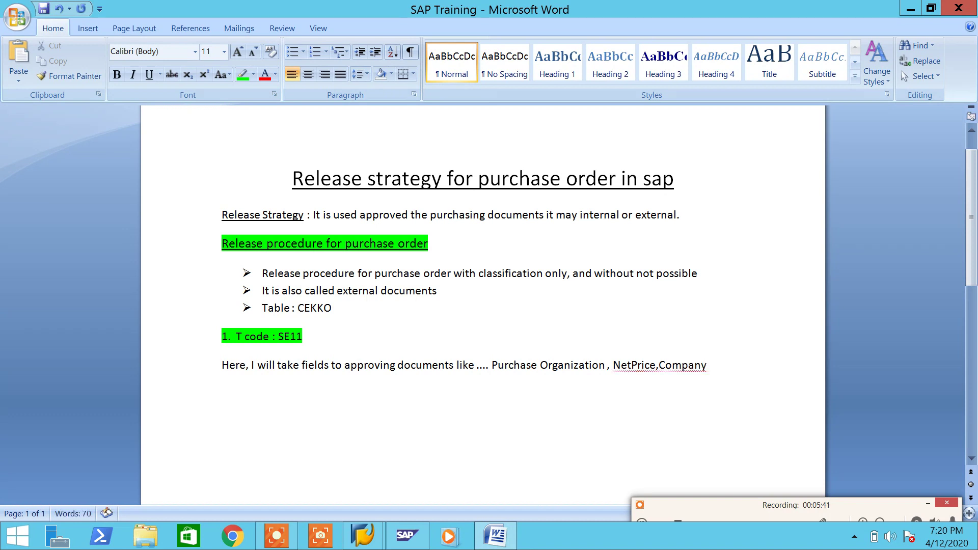
{"action": "type", "text": " code"}
- Insert the missing spaces before "Company code" and between "Net" and "Price"
{"action": "left_click", "coordinate": [660, 366]}
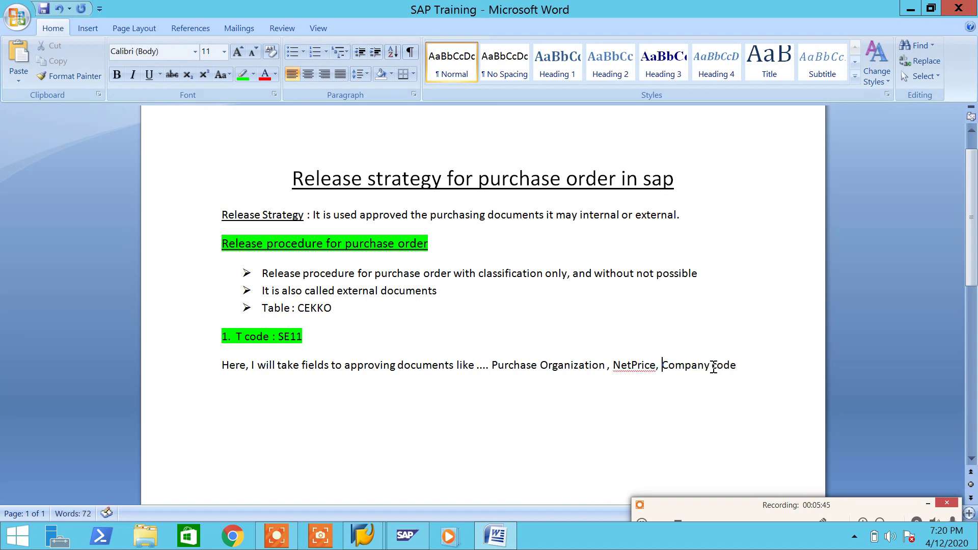
{"action": "right_click", "coordinate": [637, 373]}
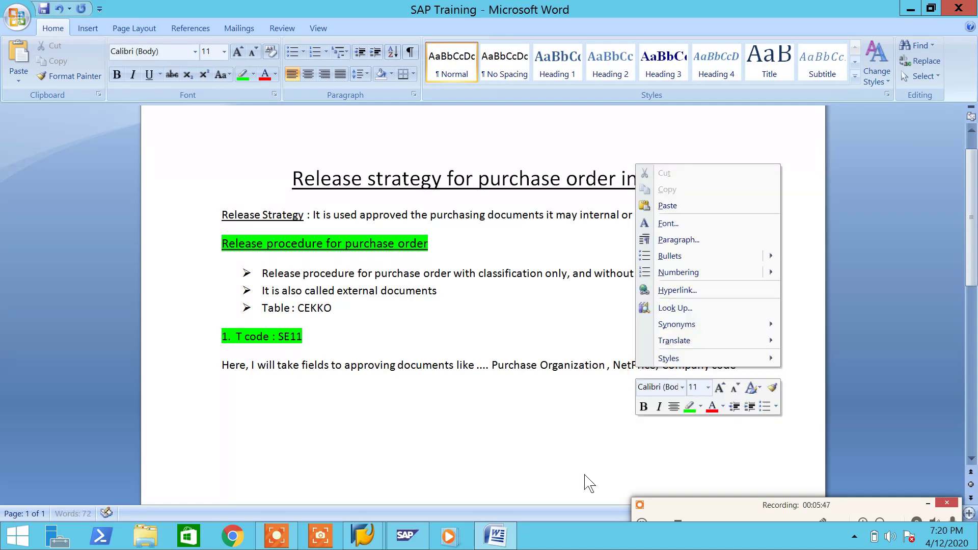
{"action": "left_click", "coordinate": [617, 403]}
{"action": "left_click", "coordinate": [634, 365]}
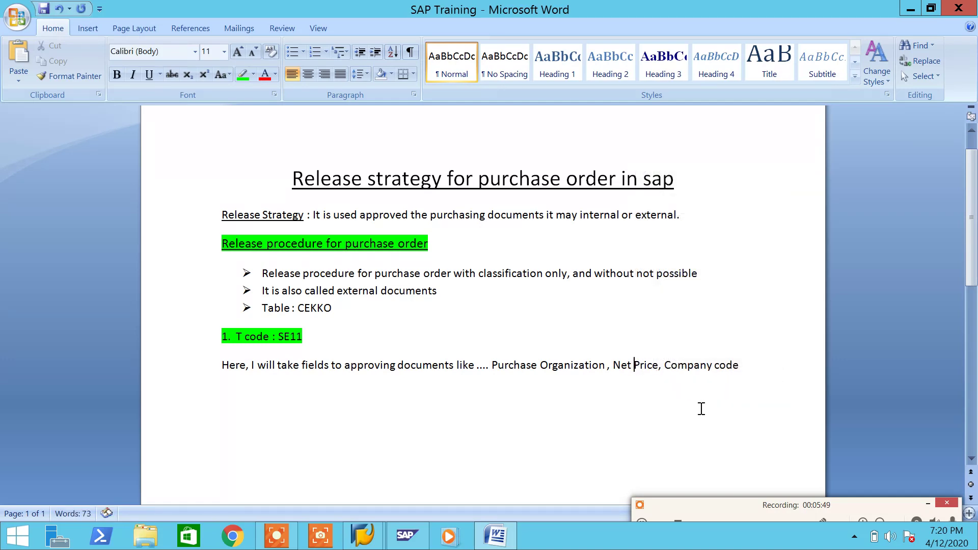
- Switch to the CEKKO structure in SAP, find the GNETW component, and copy its short description "Total net order value"
{"action": "key", "text": "alt+Tab"}
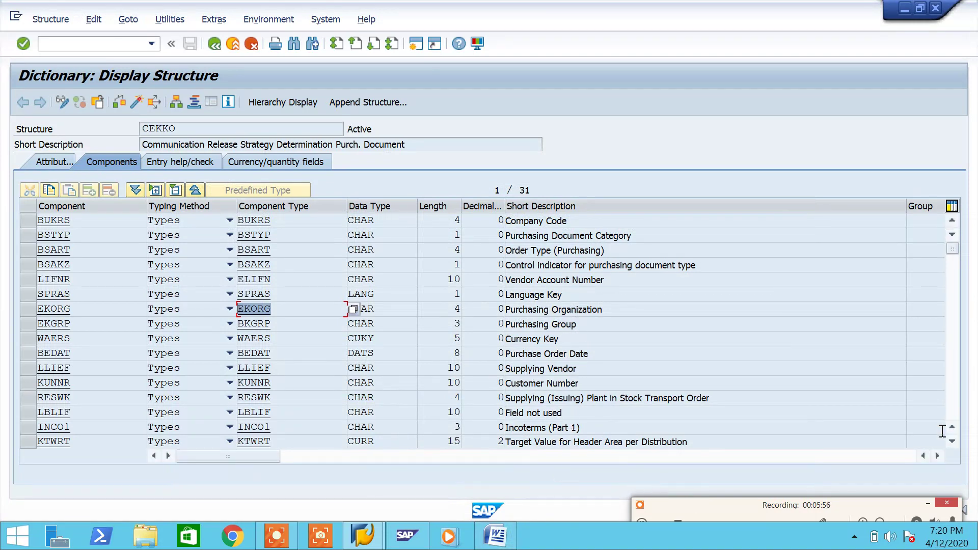
{"action": "left_click", "coordinate": [953, 443]}
{"action": "left_click", "coordinate": [952, 442]}
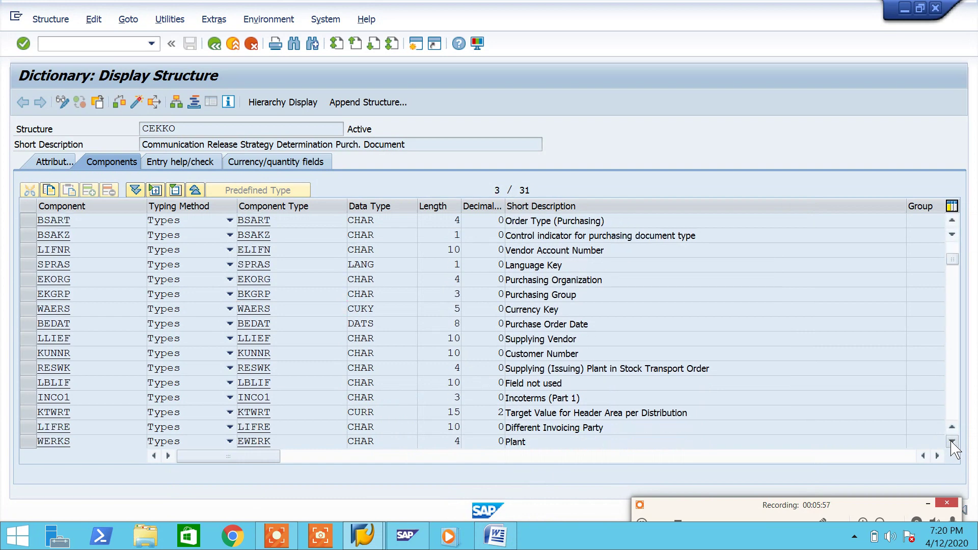
{"action": "left_click", "coordinate": [952, 442]}
{"action": "left_click", "coordinate": [952, 443]}
{"action": "left_click", "coordinate": [952, 442]}
{"action": "left_click", "coordinate": [952, 442]}
{"action": "left_click", "coordinate": [953, 442]}
{"action": "left_click", "coordinate": [952, 442]}
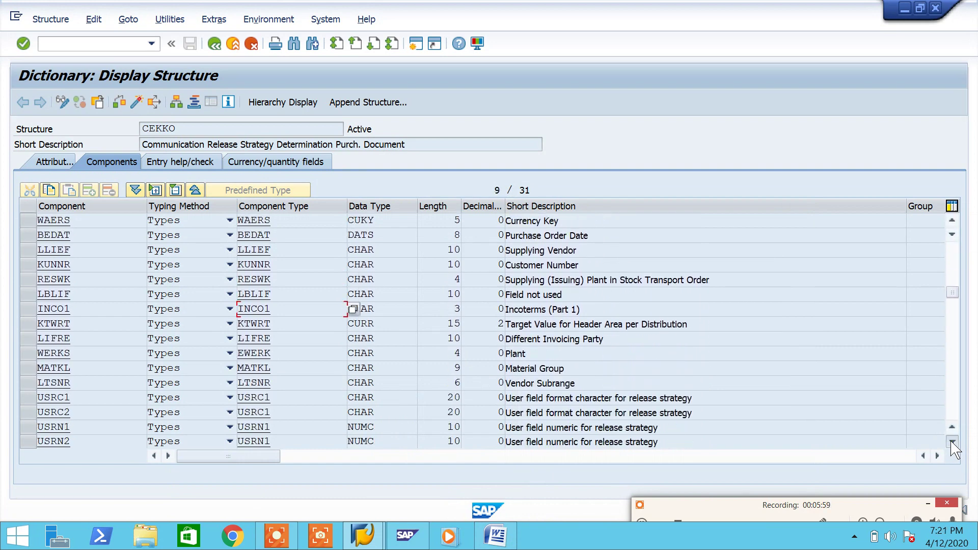
{"action": "left_click", "coordinate": [953, 442]}
{"action": "left_click", "coordinate": [953, 443]}
{"action": "left_click", "coordinate": [952, 442]}
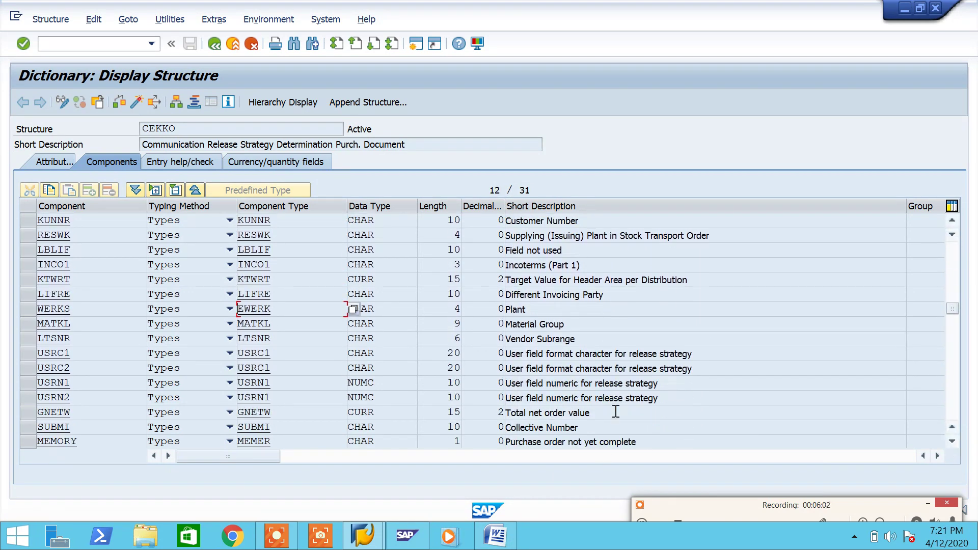
{"action": "left_click_drag", "start_coordinate": [610, 413], "coordinate": [500, 419]}
{"action": "key", "text": "ctrl+c"}
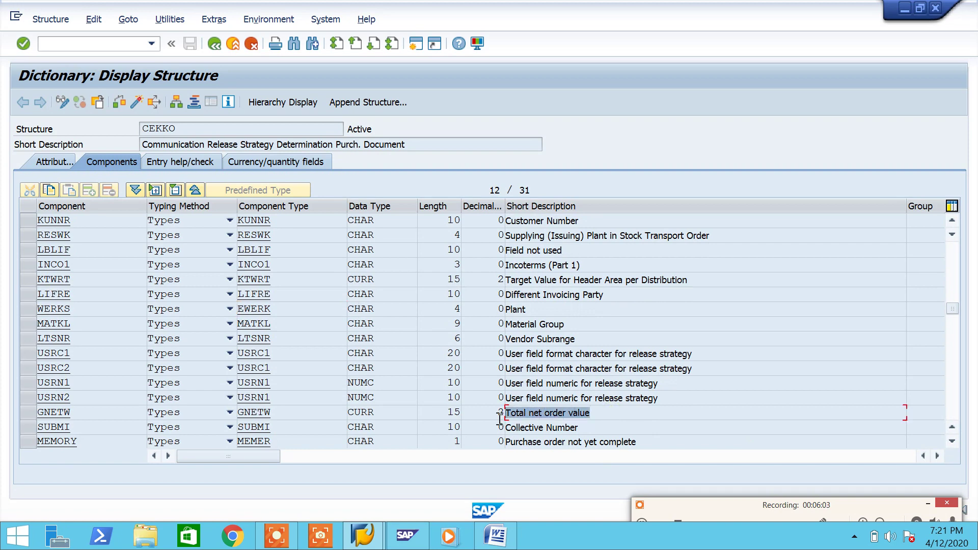
{"action": "left_click", "coordinate": [687, 421]}
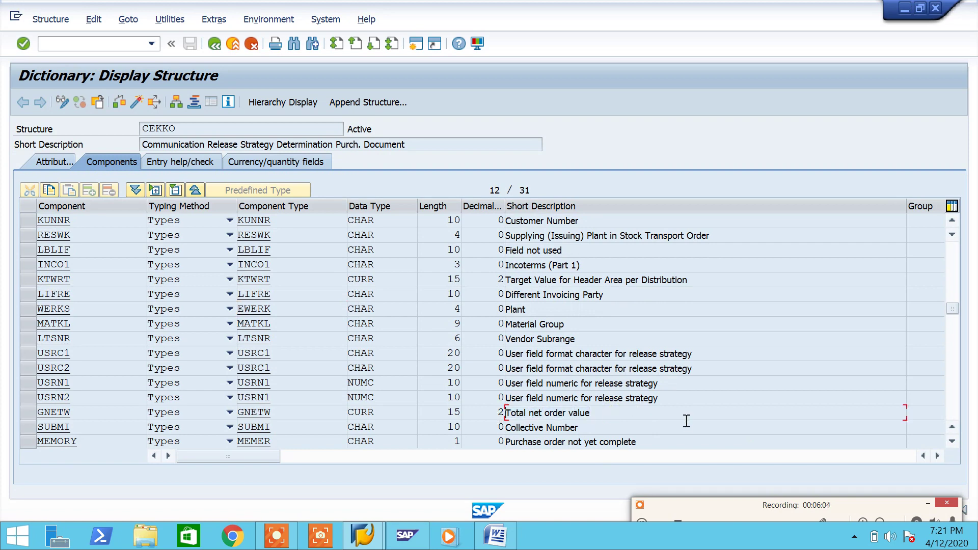
- Switch to Word and replace "Net Price" in the fields sentence with the copied "Total net order value"
{"action": "left_click", "coordinate": [494, 535]}
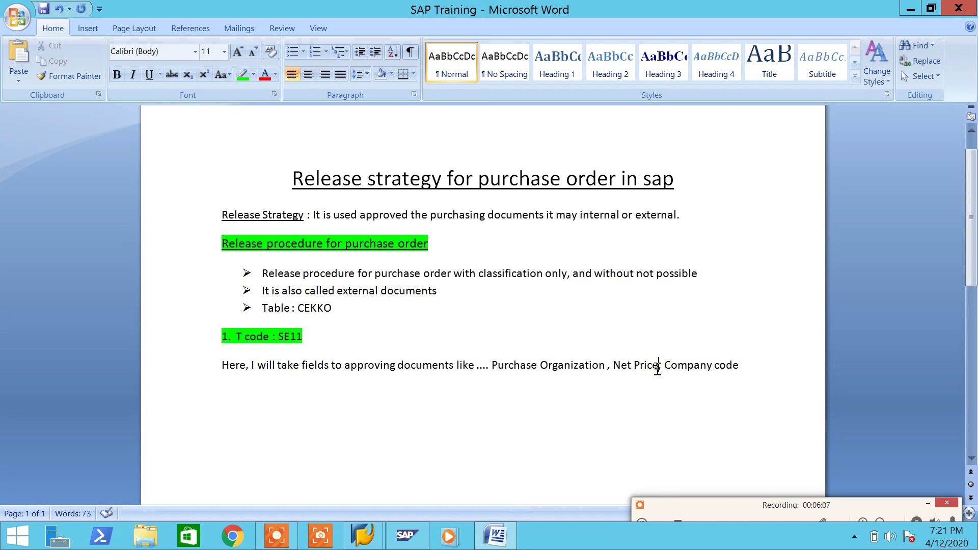
{"action": "key", "text": "BackSpace"}
{"action": "key", "text": "BackSpace"}
{"action": "key", "text": "BackSpace"}
{"action": "key", "text": "BackSpace"}
{"action": "key", "text": "BackSpace"}
{"action": "key", "text": "BackSpace"}
{"action": "key", "text": "BackSpace"}
{"action": "key", "text": "BackSpace"}
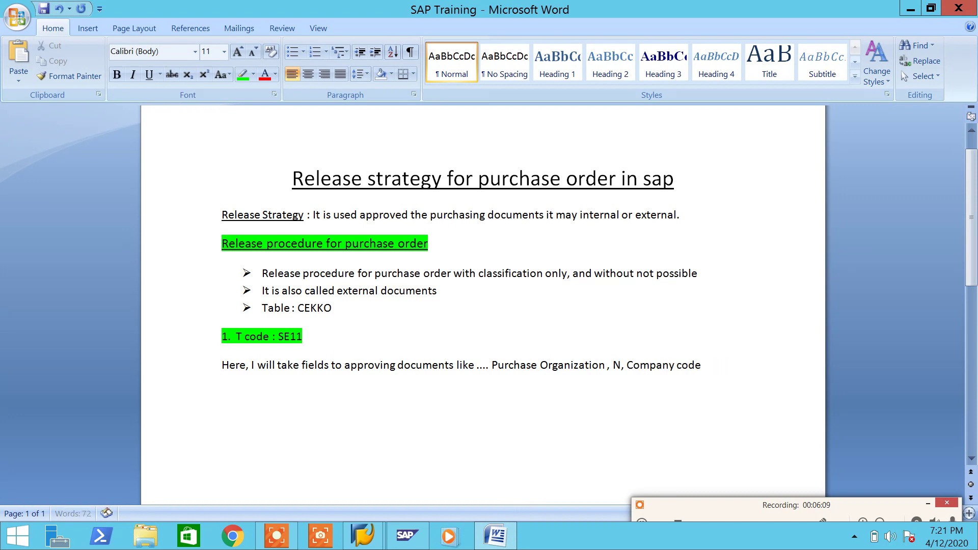
{"action": "key", "text": "BackSpace"}
{"action": "key", "text": "ctrl+v"}
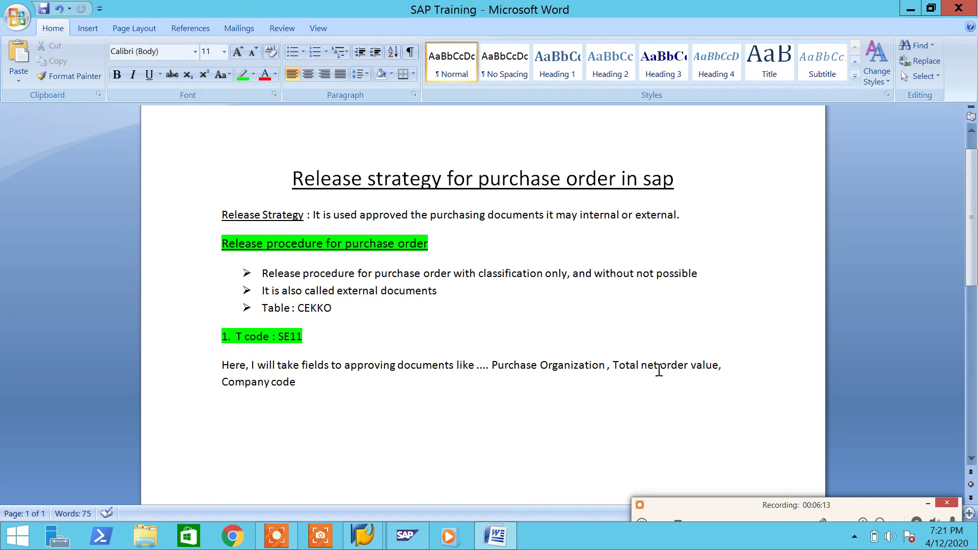
- Start an arrow-bulleted list below the fields sentence with the entry "Purchase Organization :"
{"action": "left_click", "coordinate": [455, 429]}
{"action": "left_click", "coordinate": [292, 51]}
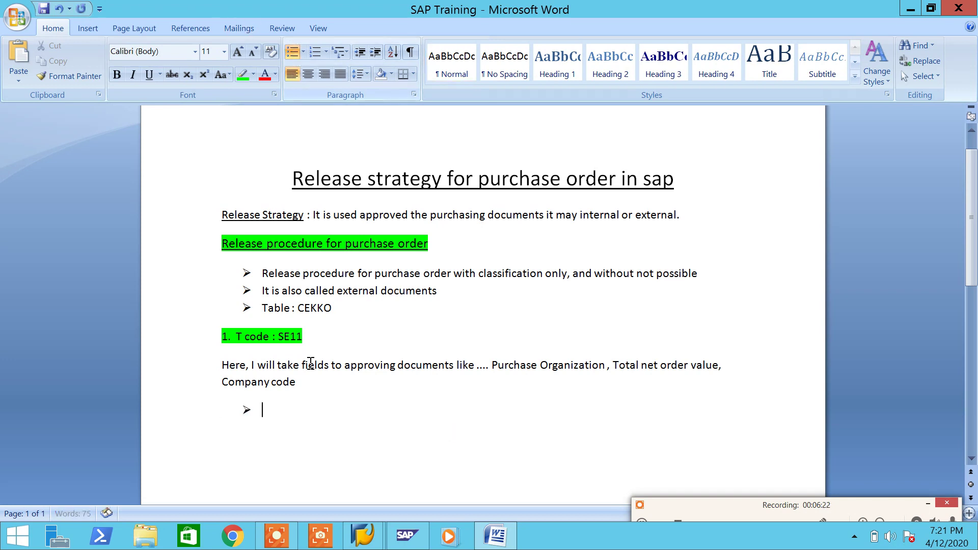
{"action": "type", "text": "P"}
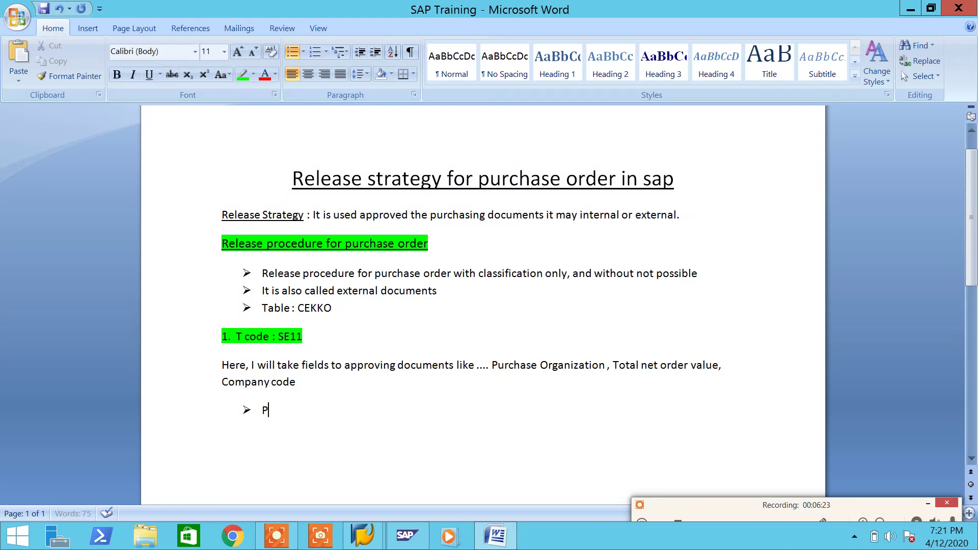
{"action": "type", "text": "urchase Organi"}
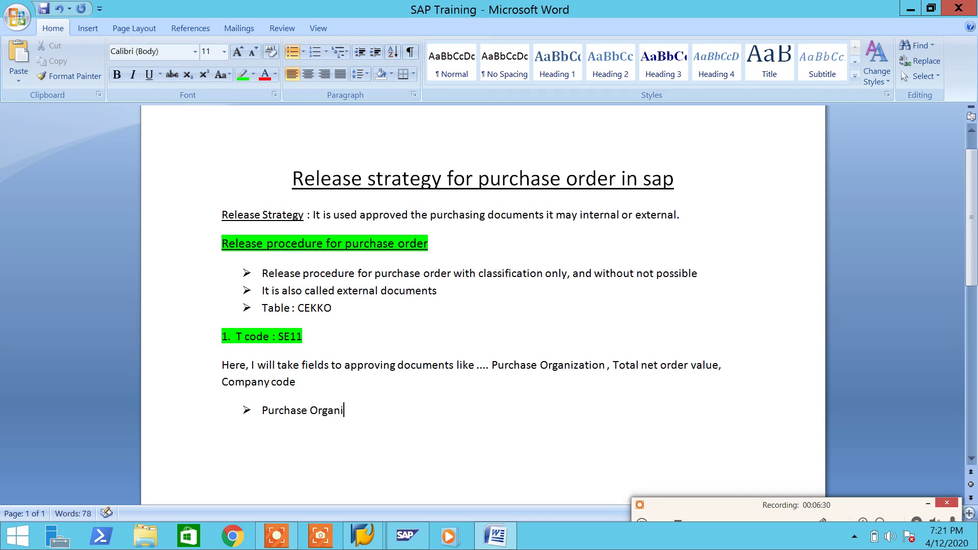
{"action": "type", "text": "za"}
{"action": "type", "text": ":"}
- Copy the component type EKORG from the CEKKO structure in SAP and paste it after "Purchase Organization :" in Word
{"action": "left_click", "coordinate": [495, 536]}
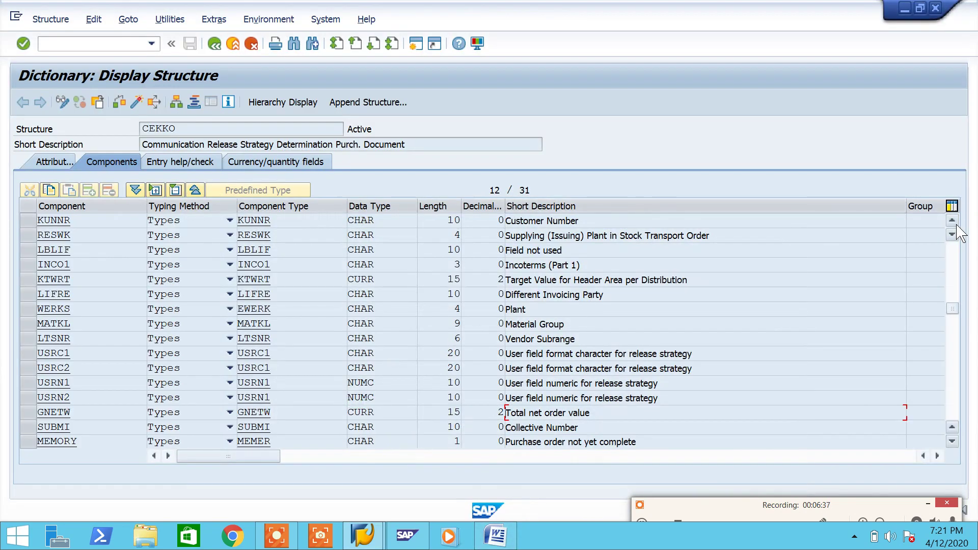
{"action": "scroll", "coordinate": [956, 229], "scroll_direction": "up", "scroll_amount": 3}
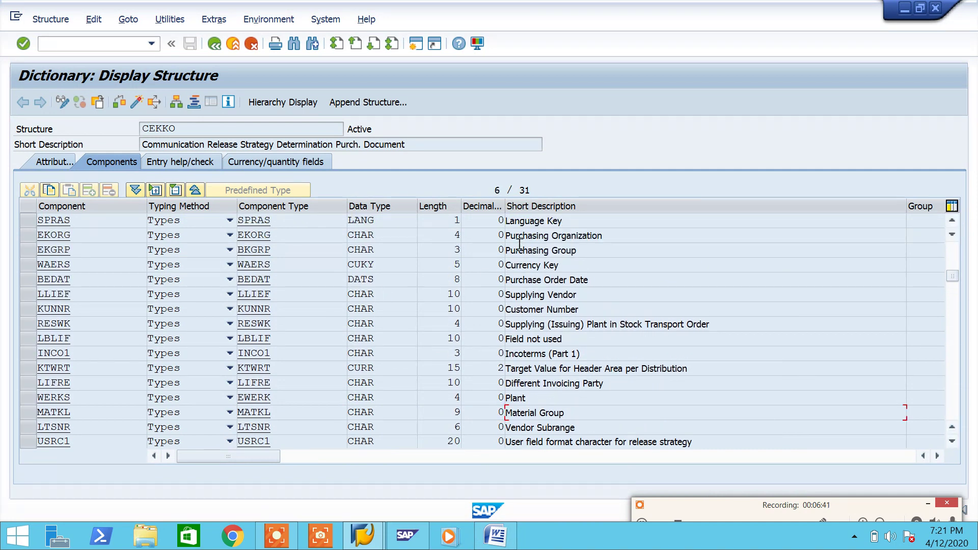
{"action": "left_click_drag", "start_coordinate": [546, 236], "coordinate": [505, 236]}
{"action": "left_click_drag", "start_coordinate": [281, 236], "coordinate": [238, 236]}
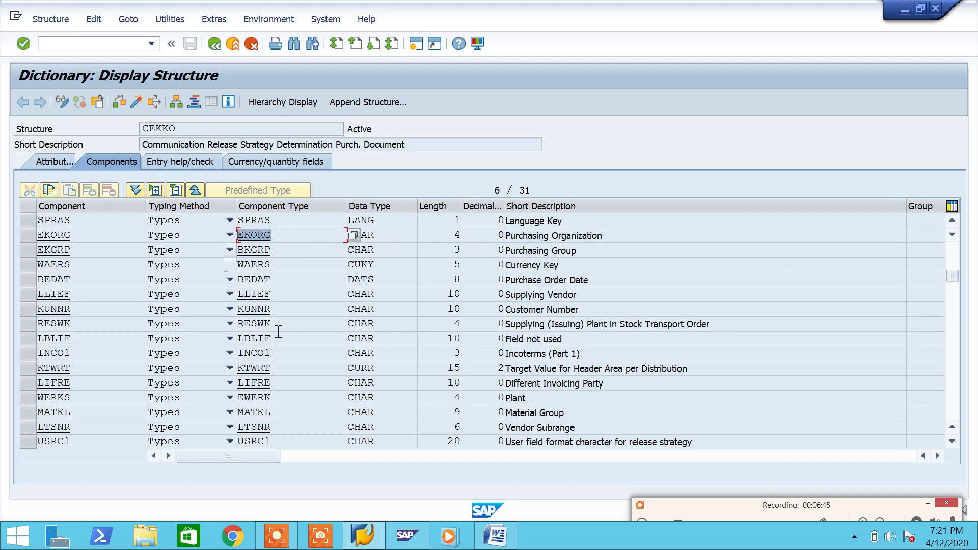
{"action": "key", "text": "ctrl+c"}
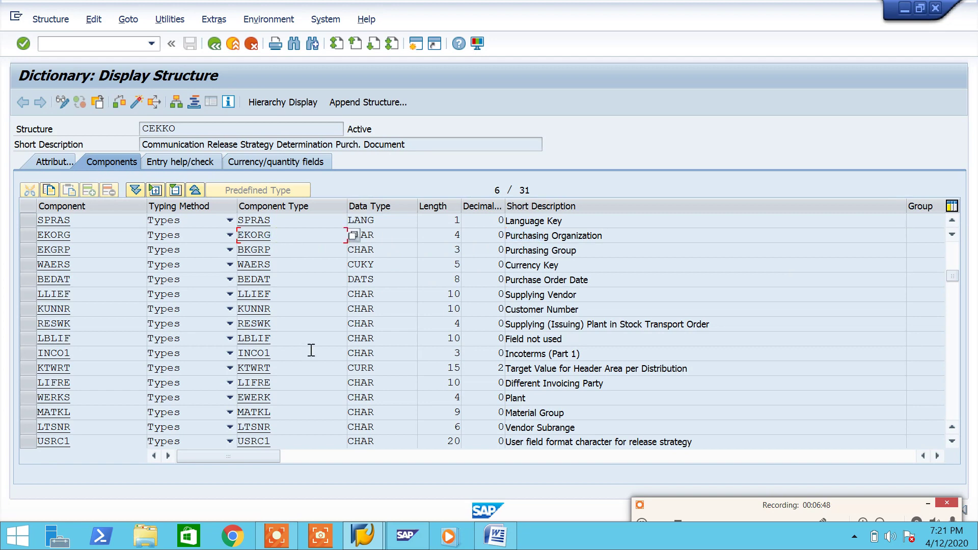
{"action": "left_click", "coordinate": [495, 535]}
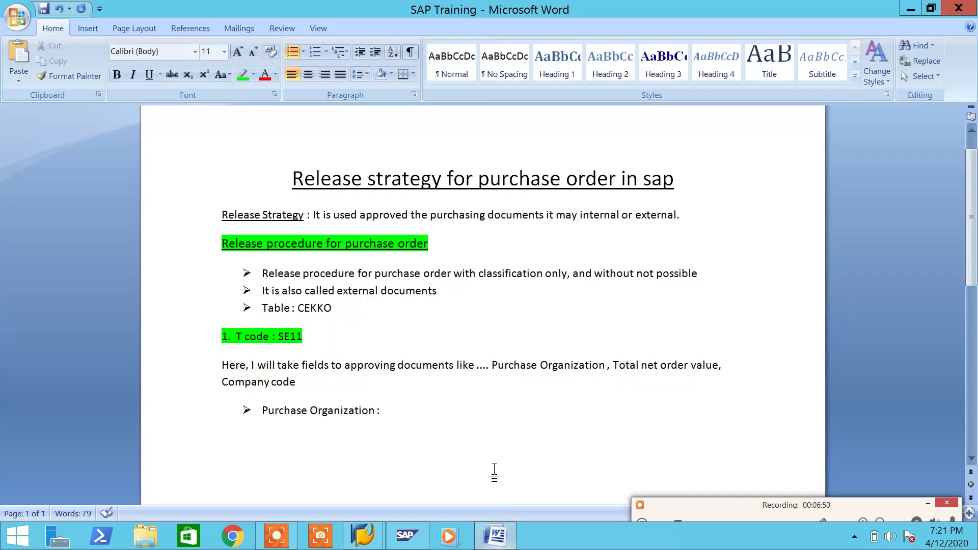
{"action": "key", "text": "ctrl+v"}
- Add a second bullet reading "Company code :" to the list
{"action": "key", "text": "Return"}
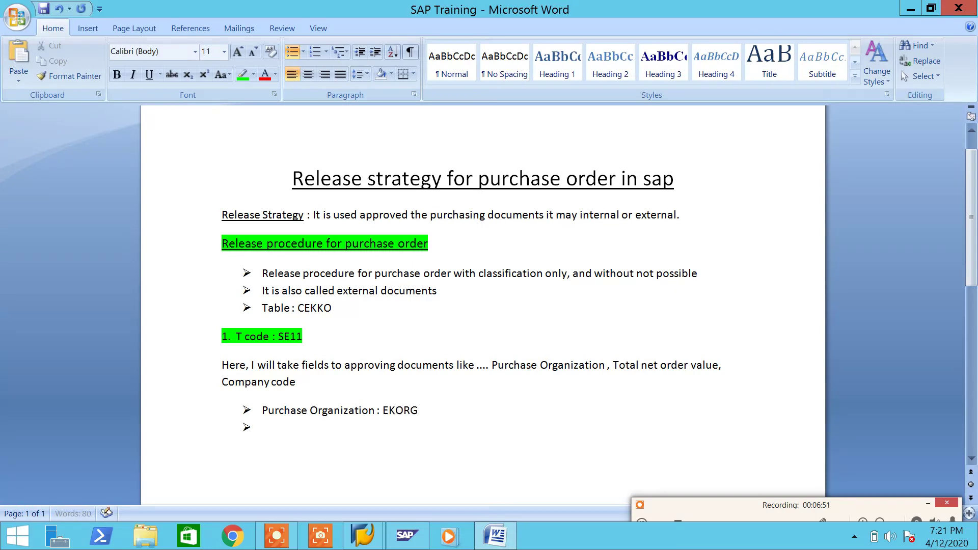
{"action": "type", "text": "Company code "}
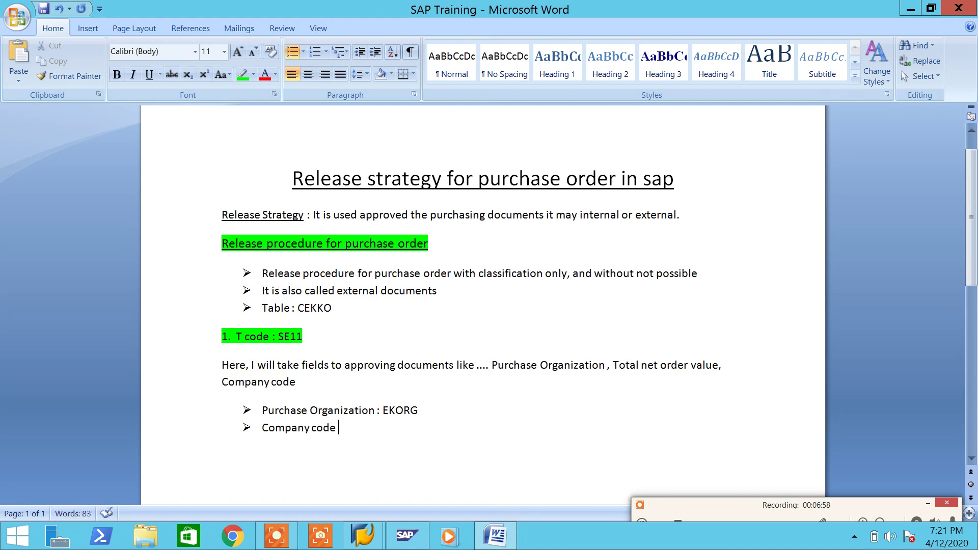
{"action": "type", "text": ":"}
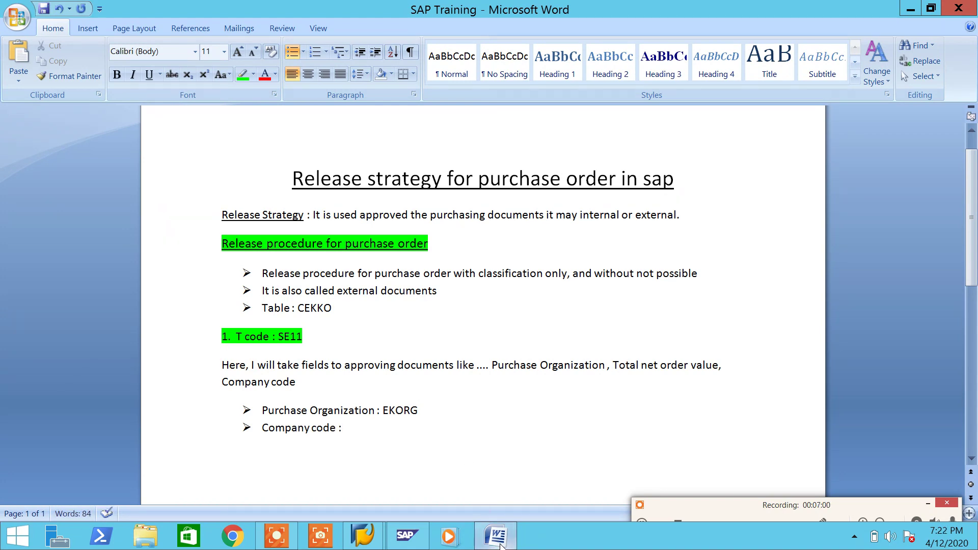
- Copy the component type BUKRS from the CEKKO structure in SAP and paste it after "Company code :" in Word
{"action": "left_click", "coordinate": [500, 544]}
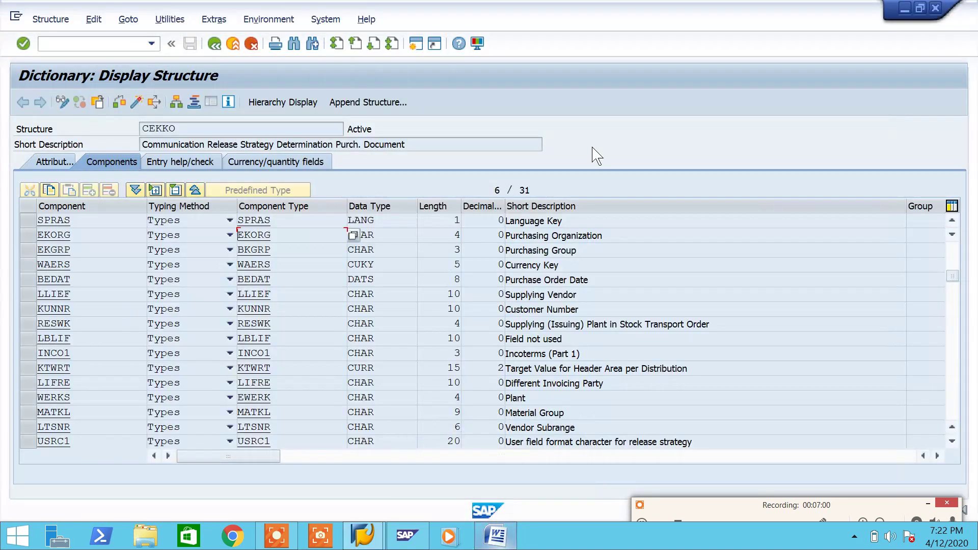
{"action": "left_click", "coordinate": [952, 222]}
{"action": "left_click", "coordinate": [952, 222]}
{"action": "left_click", "coordinate": [952, 222]}
{"action": "left_click", "coordinate": [952, 222]}
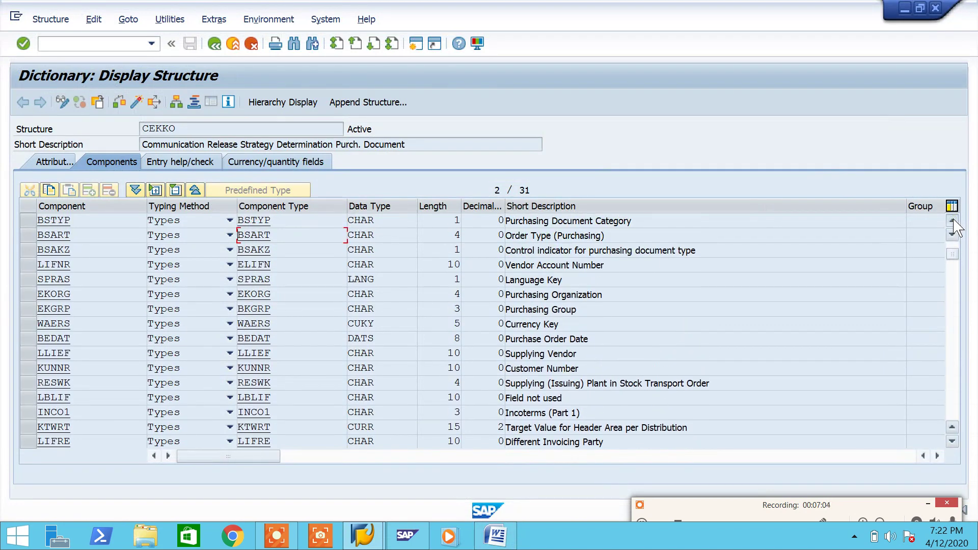
{"action": "left_click", "coordinate": [952, 222]}
{"action": "left_click", "coordinate": [253, 224]}
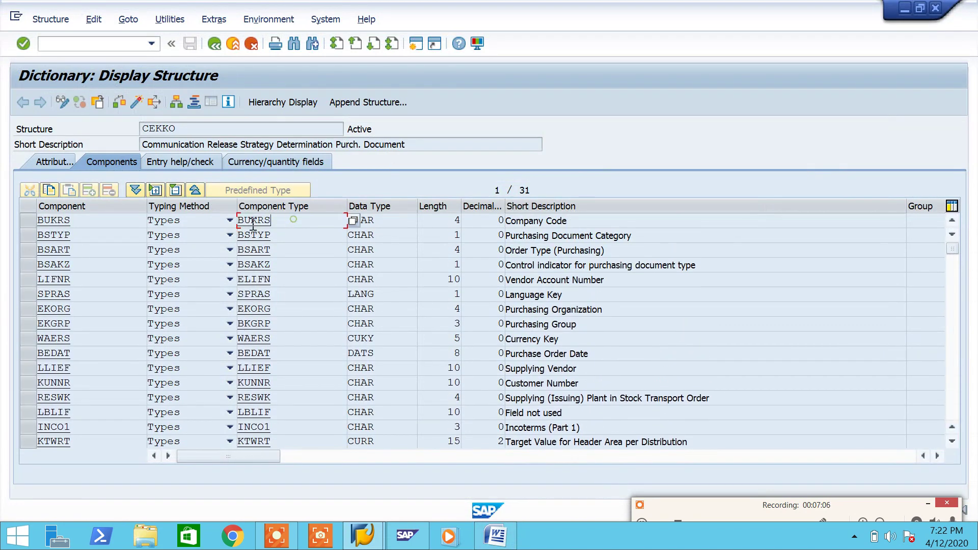
{"action": "double_click", "coordinate": [253, 225]}
{"action": "left_click", "coordinate": [494, 535]}
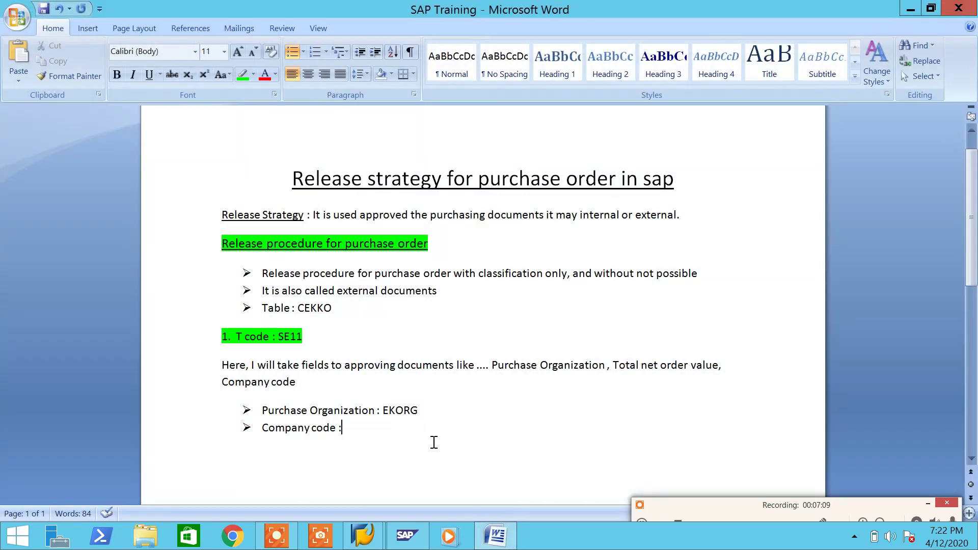
{"action": "key", "text": "ctrl+v"}
- Switch to the CEKKO structure in SAP, find the "Total net order value" row, and copy its component type GNETW
{"action": "left_click", "coordinate": [494, 535]}
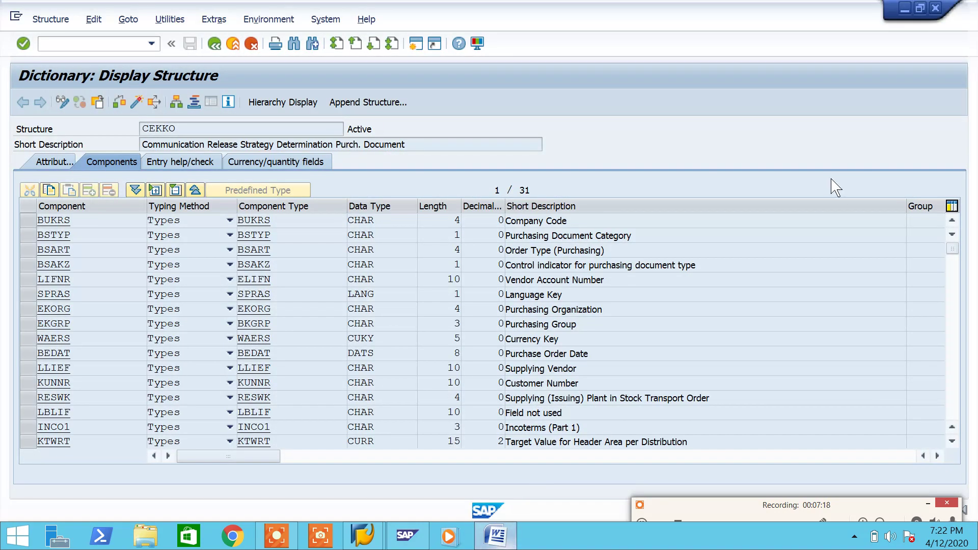
{"action": "left_click", "coordinate": [952, 442]}
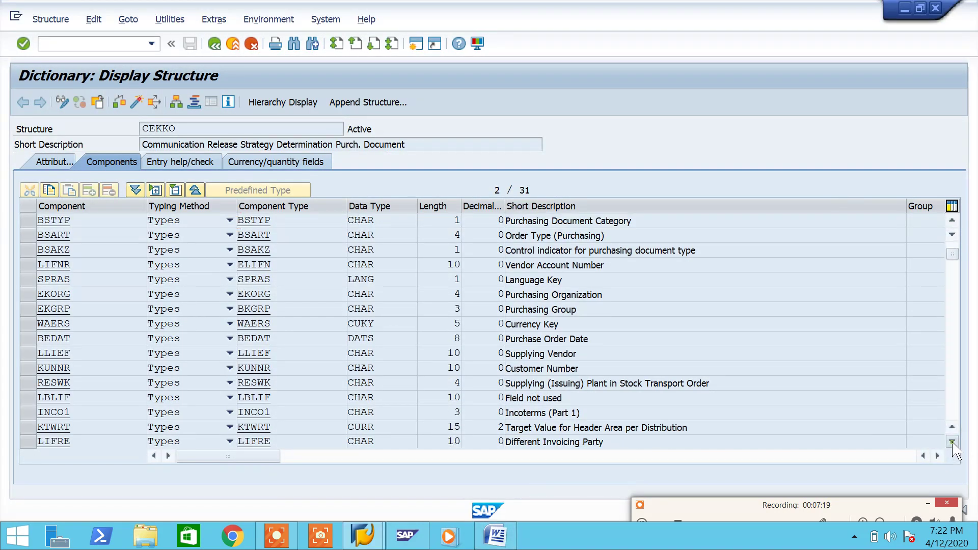
{"action": "left_click", "coordinate": [952, 441]}
{"action": "left_click", "coordinate": [953, 441]}
{"action": "left_click", "coordinate": [952, 441]}
{"action": "left_click", "coordinate": [952, 441]}
{"action": "left_click", "coordinate": [952, 441]}
{"action": "left_click", "coordinate": [953, 441]}
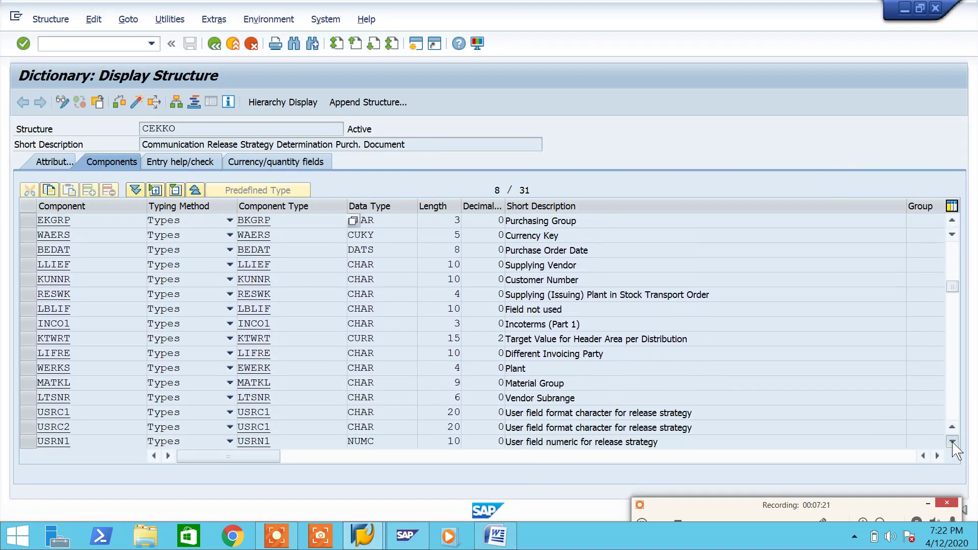
{"action": "left_click", "coordinate": [952, 441]}
{"action": "left_click", "coordinate": [952, 441]}
{"action": "left_click", "coordinate": [952, 442]}
{"action": "left_click", "coordinate": [953, 442]}
{"action": "left_click", "coordinate": [952, 441]}
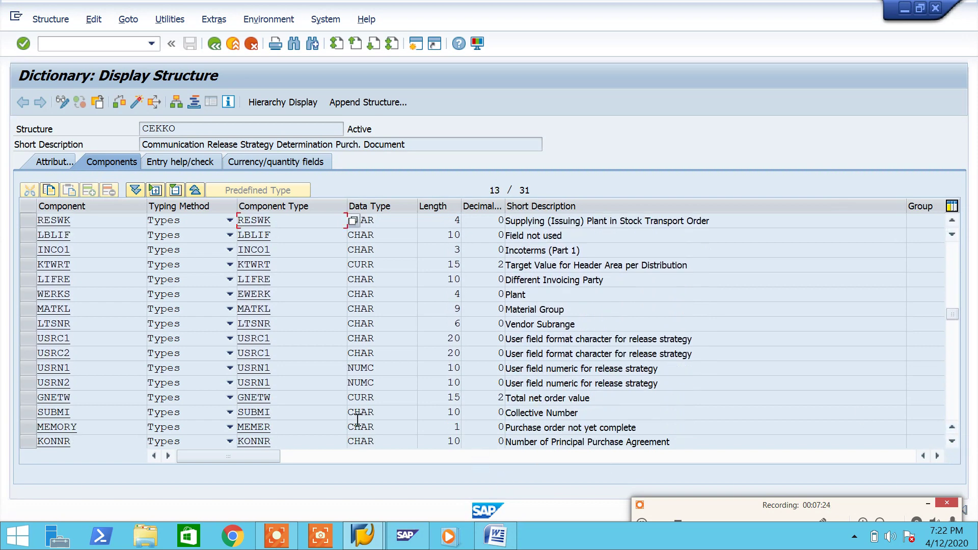
{"action": "left_click_drag", "start_coordinate": [277, 394], "coordinate": [235, 398]}
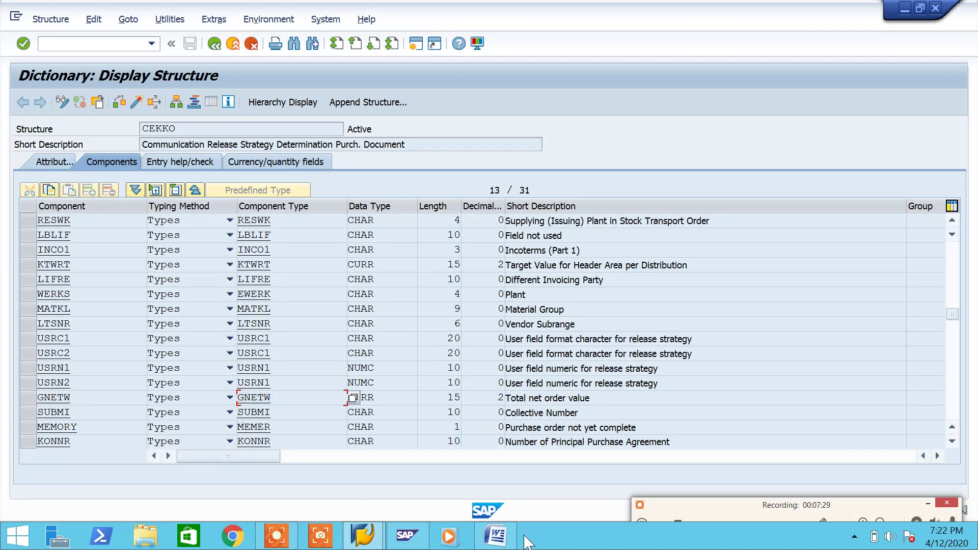
- Return to Word and add a third bullet reading "Total Net order value : GNETW"
{"action": "left_click", "coordinate": [495, 535]}
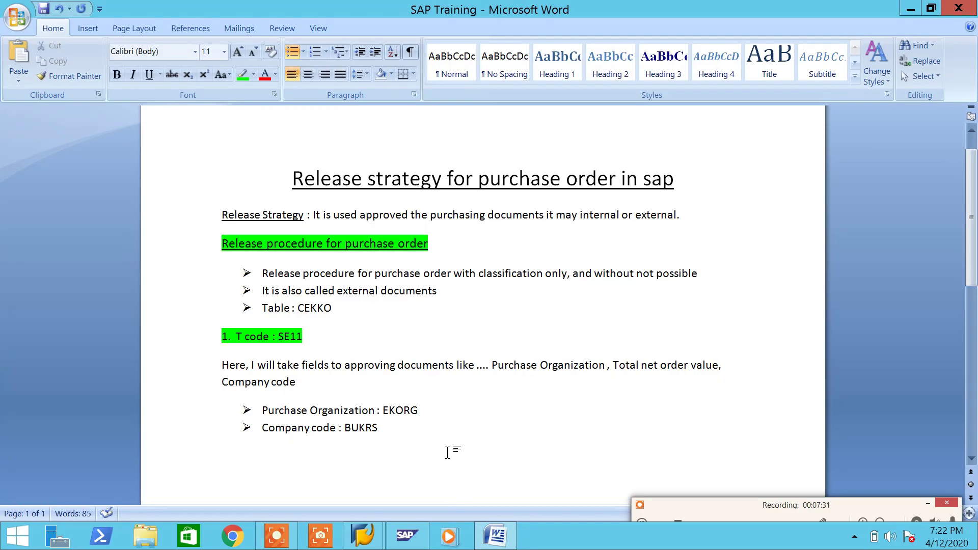
{"action": "key", "text": "Return"}
{"action": "type", "text": "Total Ne"}
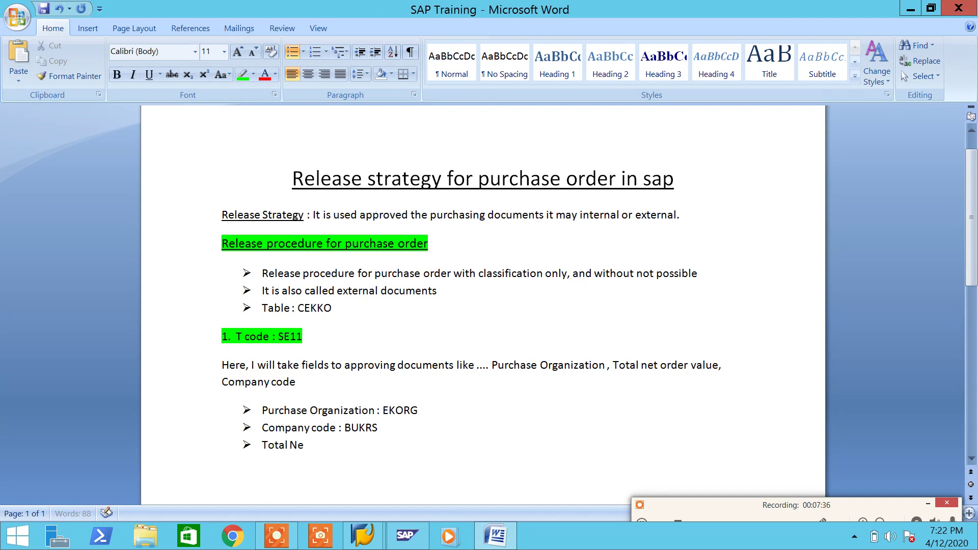
{"action": "type", "text": "t order value : GNETW"}
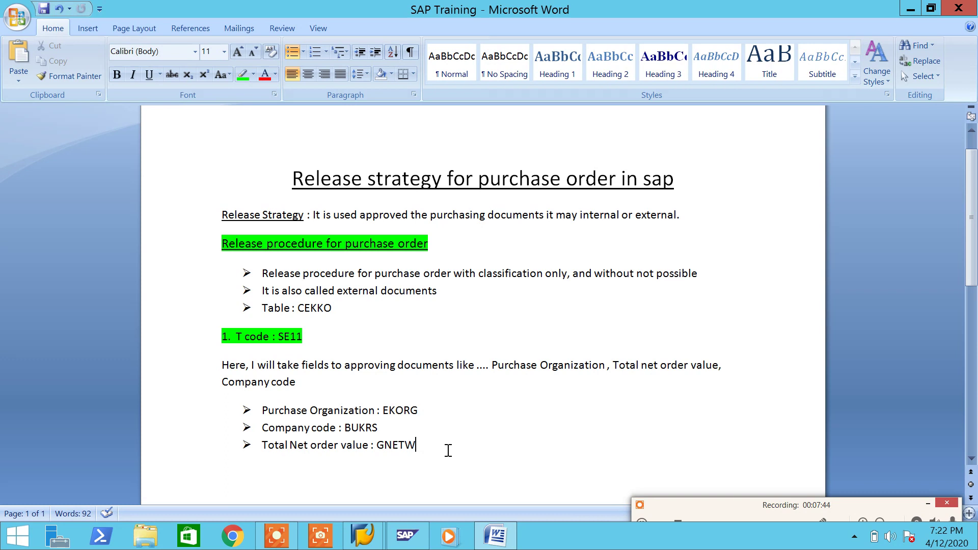
- End the bulleted list and add the line "2. Create Characteristic" below it, followed by a new empty paragraph
{"action": "key", "text": "Return"}
{"action": "key", "text": "BackSpace"}
{"action": "key", "text": "BackSpace"}
{"action": "key", "text": "Return"}
{"action": "key", "text": "Return"}
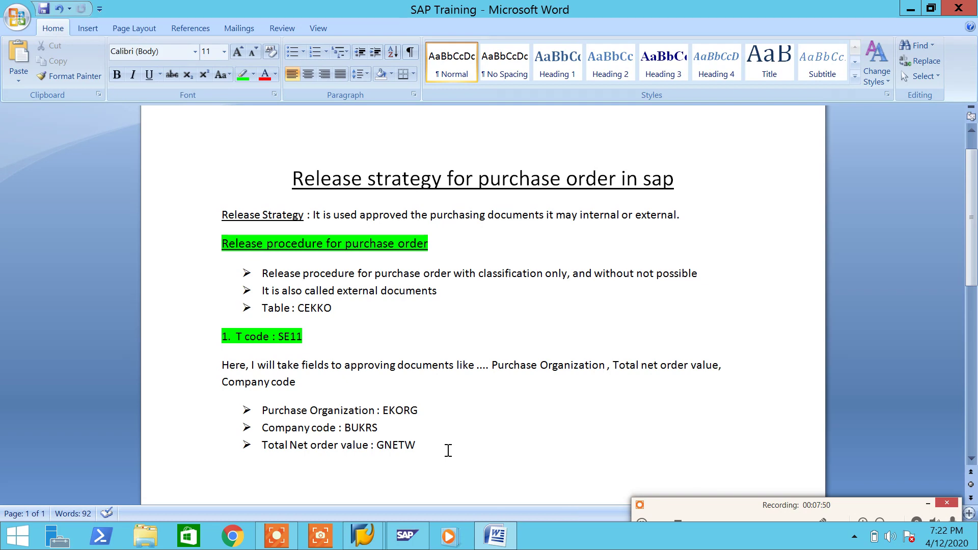
{"action": "scroll", "coordinate": [449, 449], "scroll_direction": "down", "scroll_amount": 3}
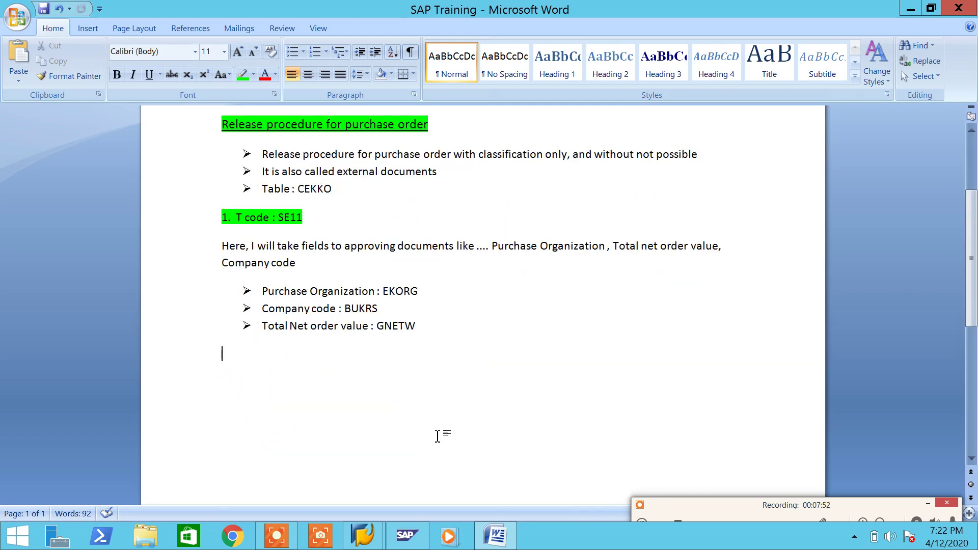
{"action": "type", "text": "2. C"}
{"action": "key", "text": "BackSpace"}
{"action": "key", "text": "BackSpace"}
{"action": "type", "text": "reate Ch"}
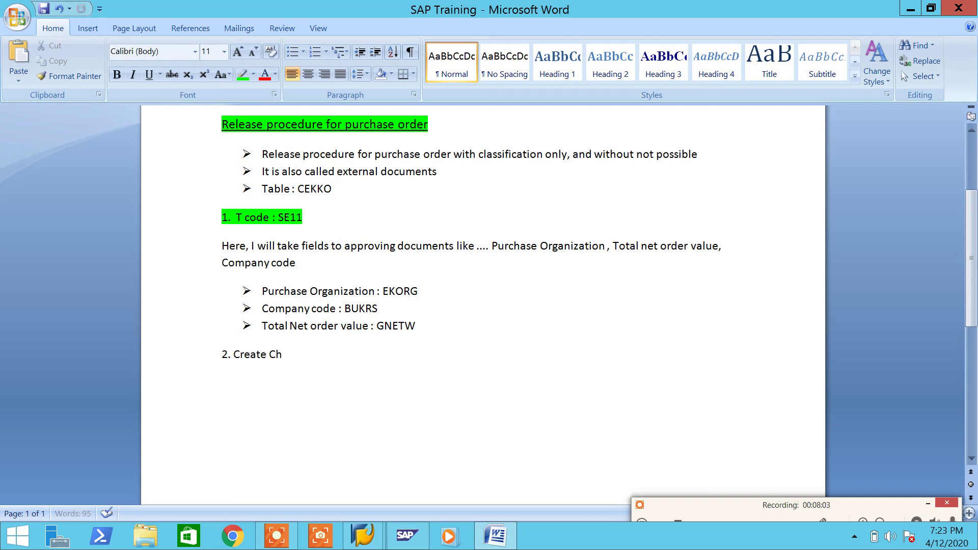
{"action": "type", "text": "aracteristic"}
{"action": "key", "text": "Return"}
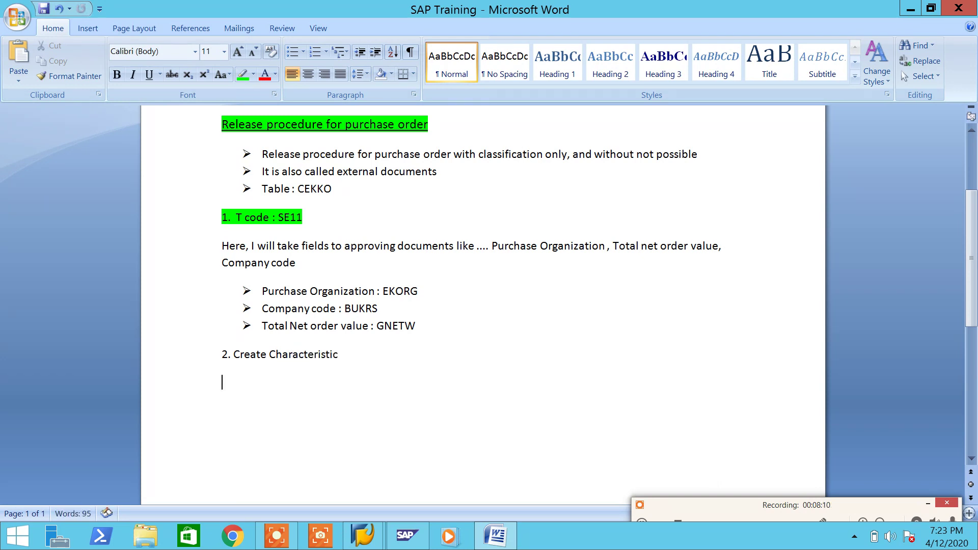
- Highlight the "2. Create Characteristic" line in bright green
{"action": "left_click_drag", "start_coordinate": [390, 354], "coordinate": [219, 356]}
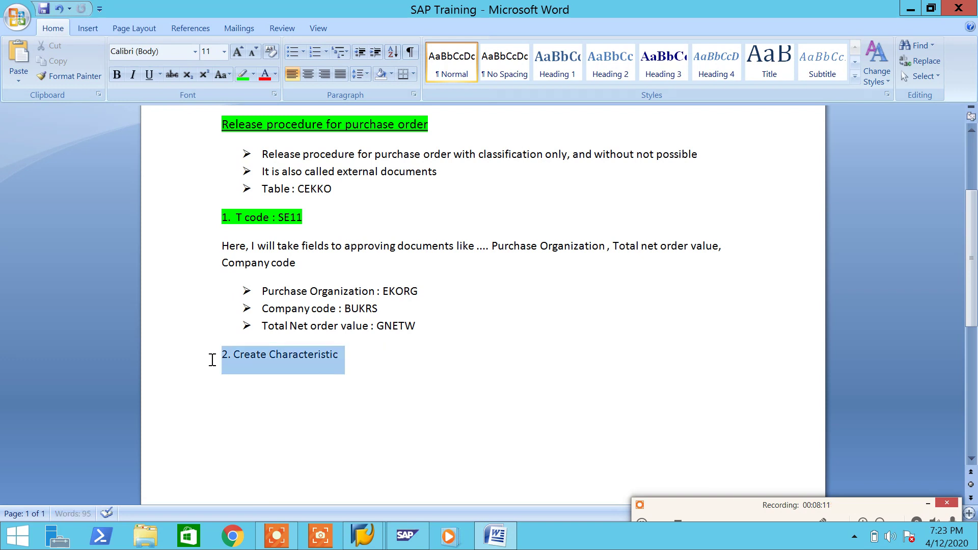
{"action": "left_click", "coordinate": [242, 75]}
{"action": "left_click", "coordinate": [429, 404]}
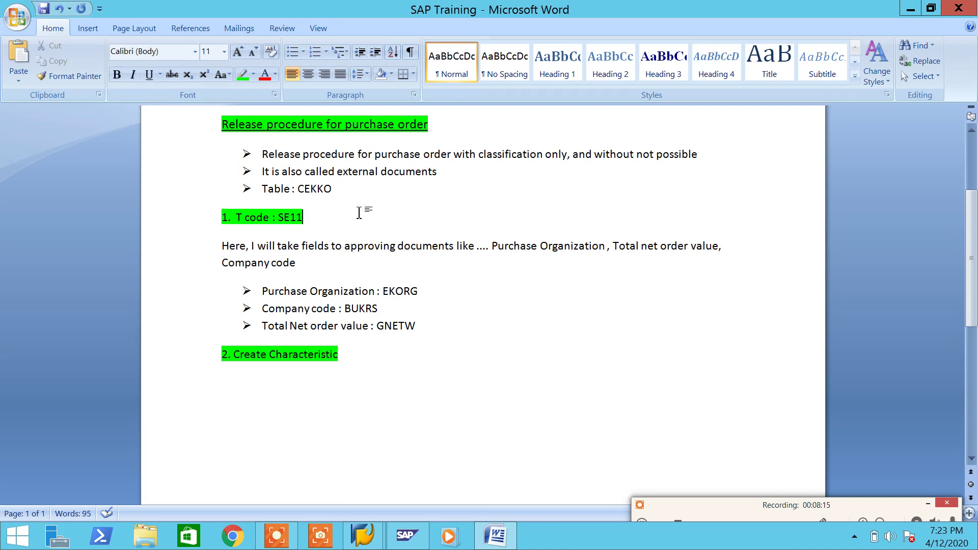
- Add "Table : CEKKO" after "T code : SE11" in the first numbered heading and highlight it in bright green
{"action": "left_click", "coordinate": [308, 217]}
{"action": "type", "text": "Table : CEKKO"}
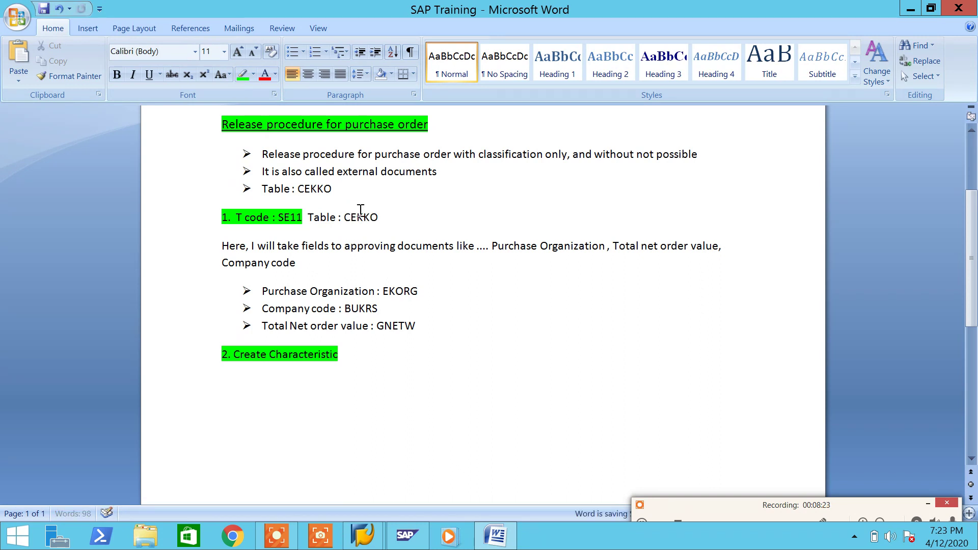
{"action": "left_click_drag", "start_coordinate": [406, 224], "coordinate": [308, 224]}
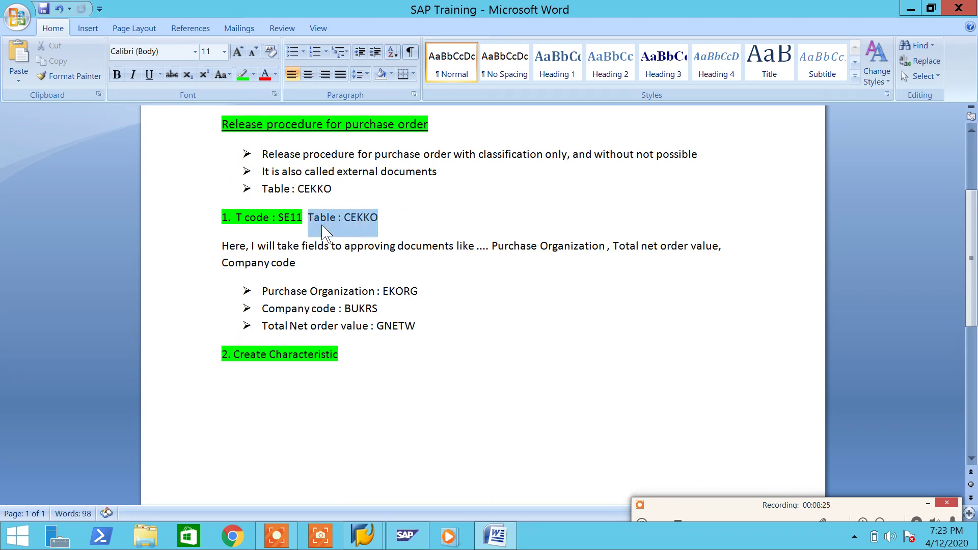
{"action": "left_click", "coordinate": [243, 74]}
{"action": "left_click", "coordinate": [526, 164]}
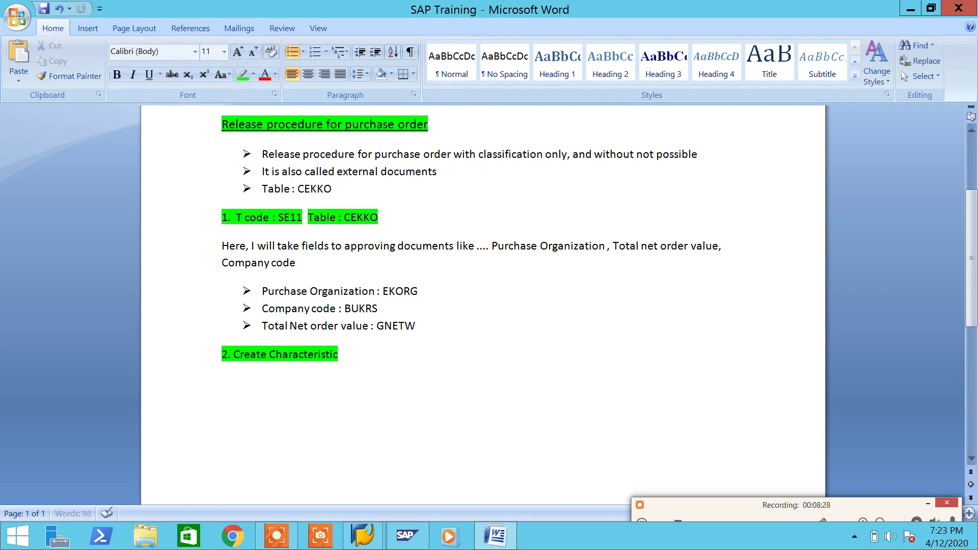
- Extend the second bullet, after "external documents", with ", and it possible at header level only"
{"action": "type", "text": ", and it"}
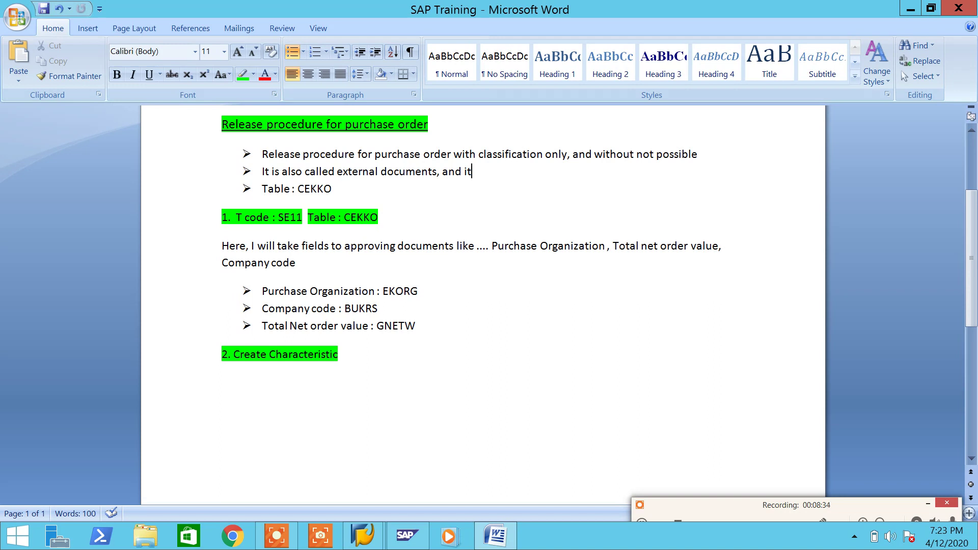
{"action": "type", "text": " possible at h"}
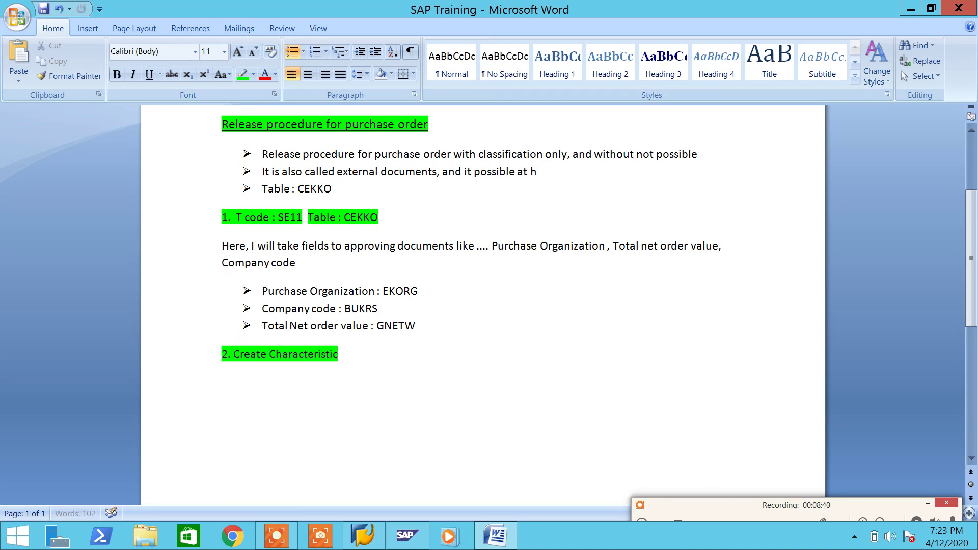
{"action": "type", "text": "e"}
{"action": "type", "text": "ader"}
{"action": "type", "text": " level"}
{"action": "type", "text": " onl"}
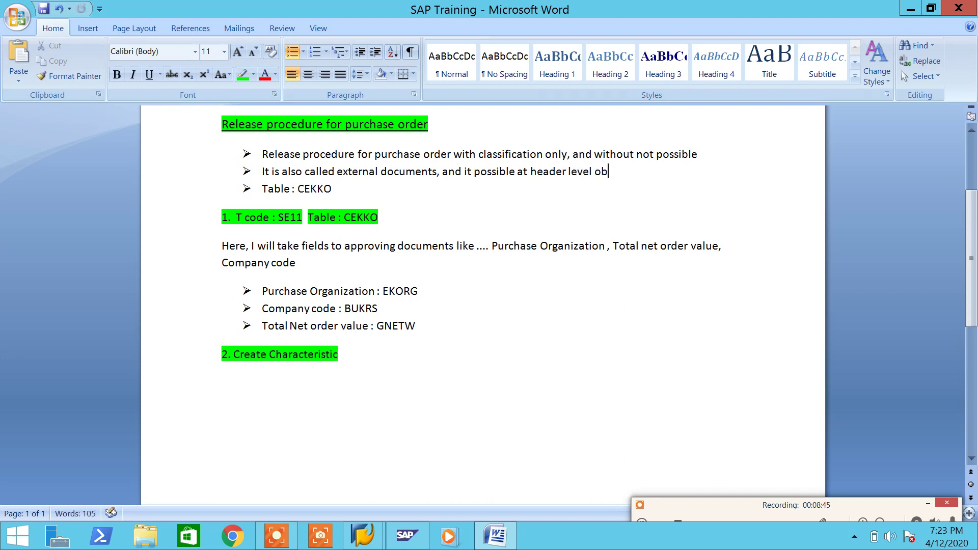
{"action": "type", "text": "y"}
- Add the line "Manu Path" below the "2. Create Characteristic" heading and start a new paragraph under it
{"action": "left_click", "coordinate": [387, 392]}
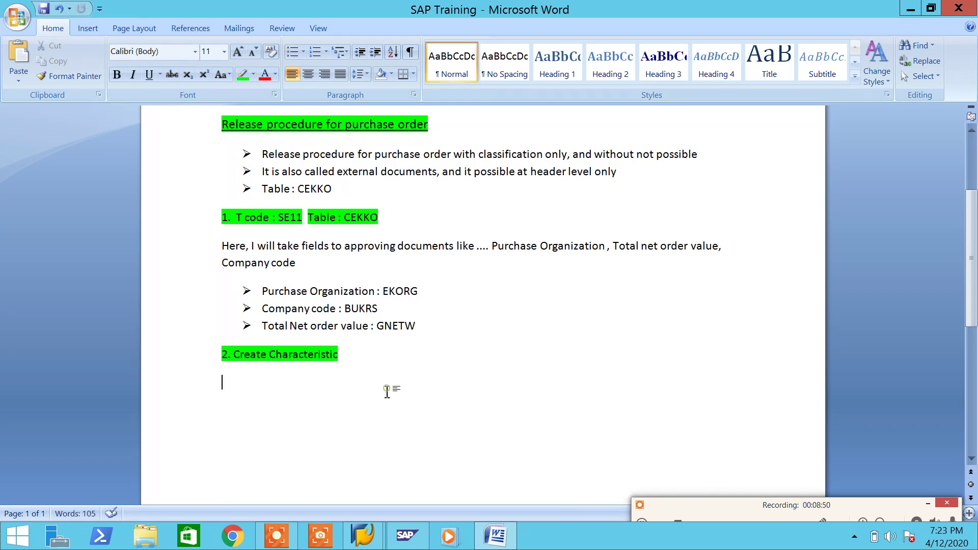
{"action": "type", "text": "Manu P"}
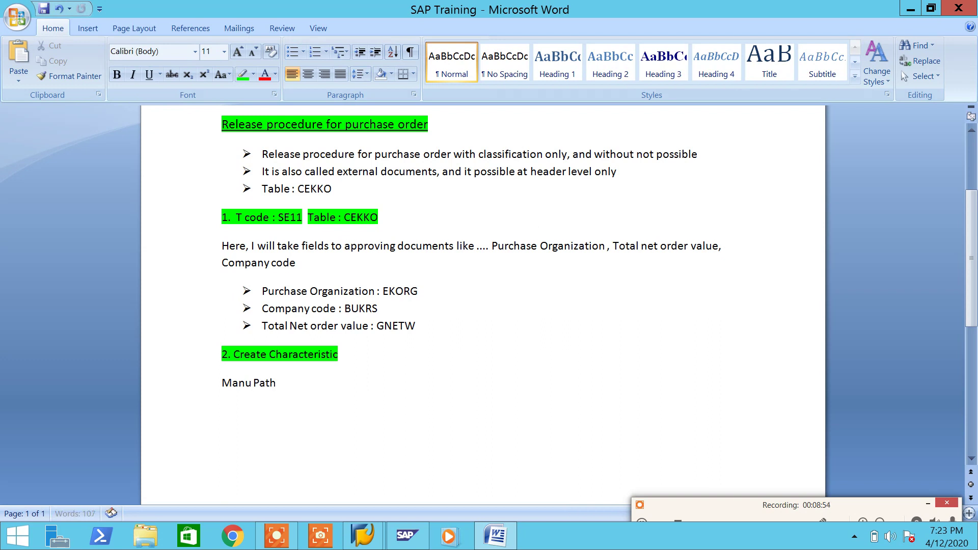
{"action": "type", "text": "ath"}
{"action": "key", "text": "Return"}
- Write the path "IMG-MM-Purchasing-Release Procedure for purchase order -Edit Characteristic" in the paragraph under "Manu Path"
{"action": "type", "text": "IMG-MM-Purch"}
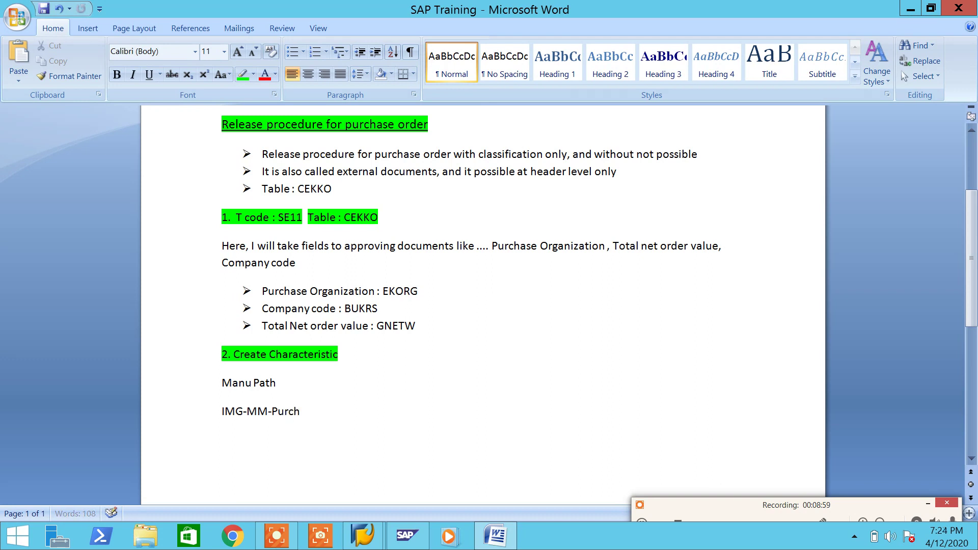
{"action": "type", "text": "asing-Rel"}
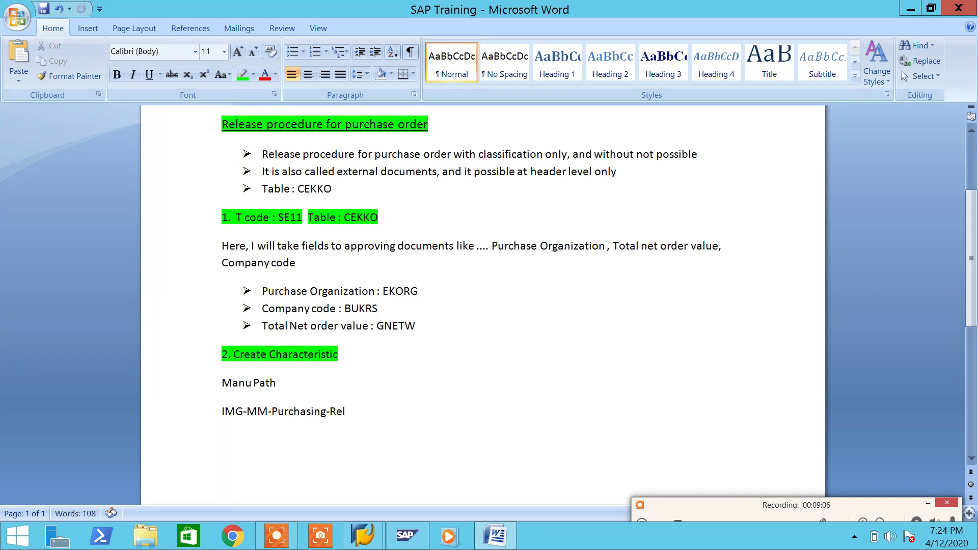
{"action": "type", "text": "ease Procedure f"}
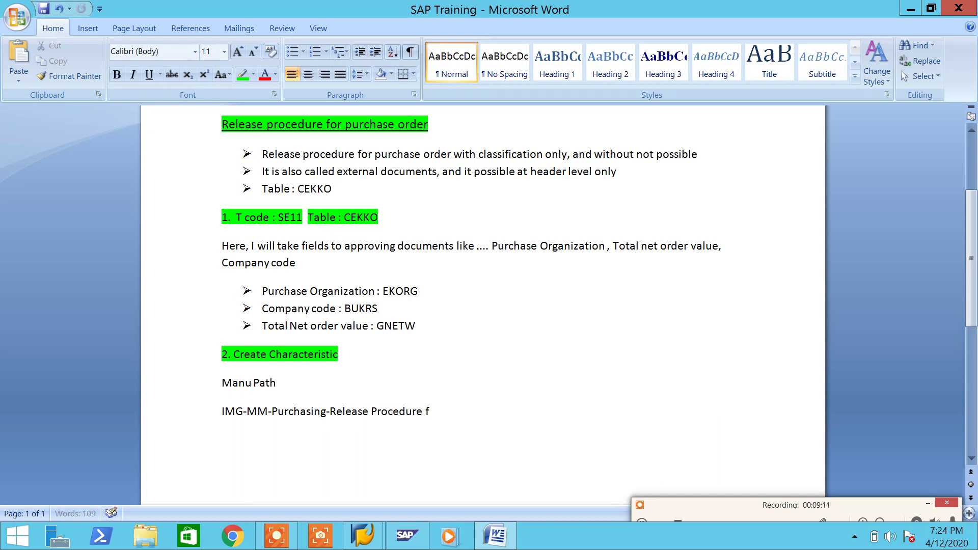
{"action": "type", "text": "or purchase order"}
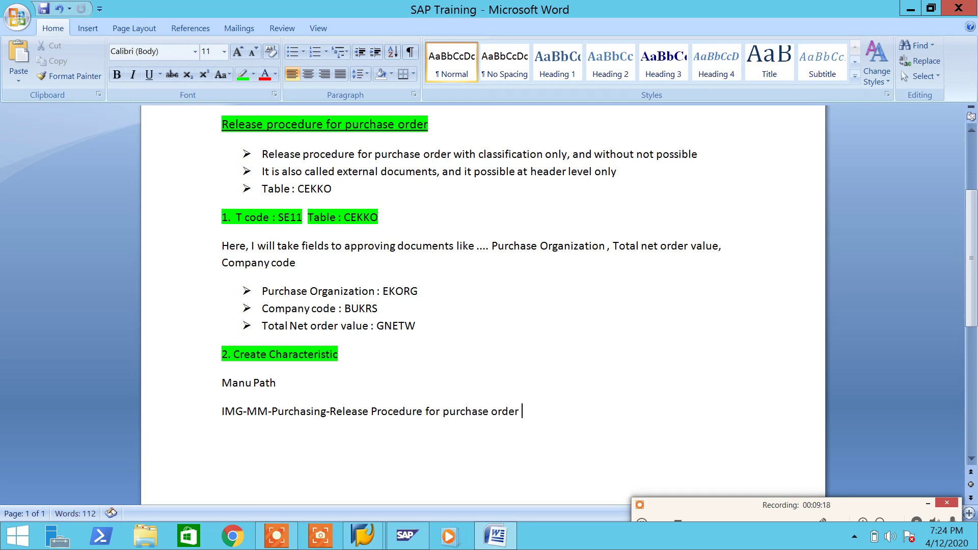
{"action": "type", "text": " -Edit Characteristic"}
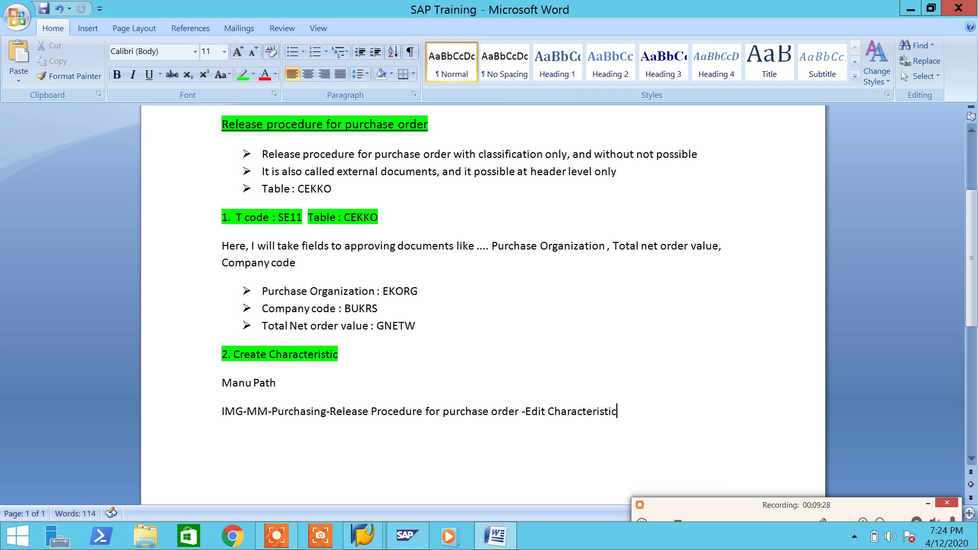
{"action": "type", "text": "-"}
{"action": "key", "text": "BackSpace"}
- Switch to SAP and open the Purchasing implementation guide with transaction /nolme
{"action": "left_click", "coordinate": [489, 544]}
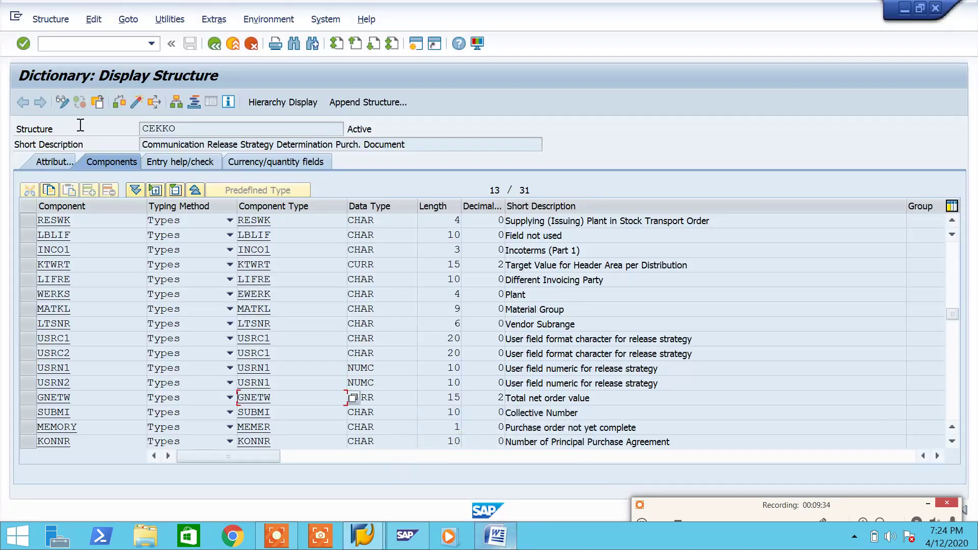
{"action": "left_click", "coordinate": [69, 41]}
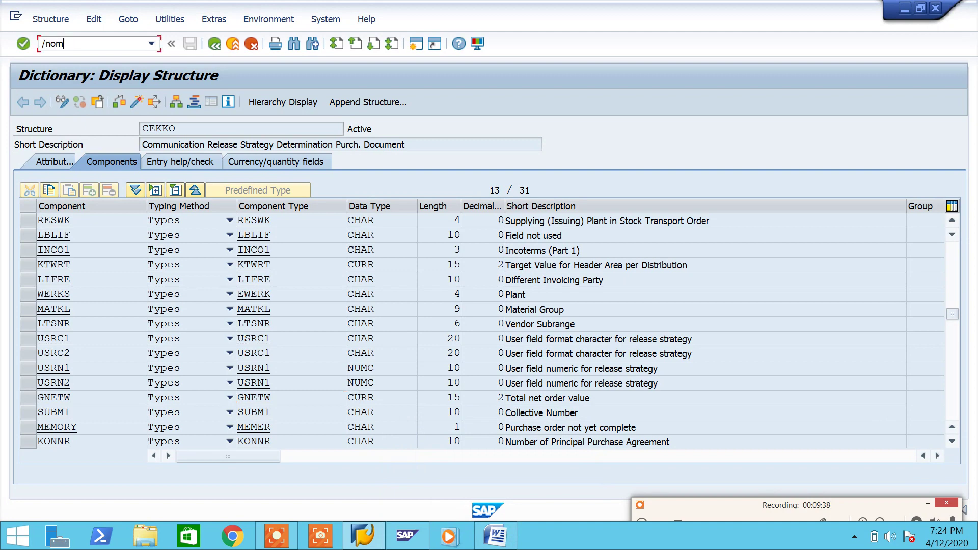
{"action": "key", "text": "Return"}
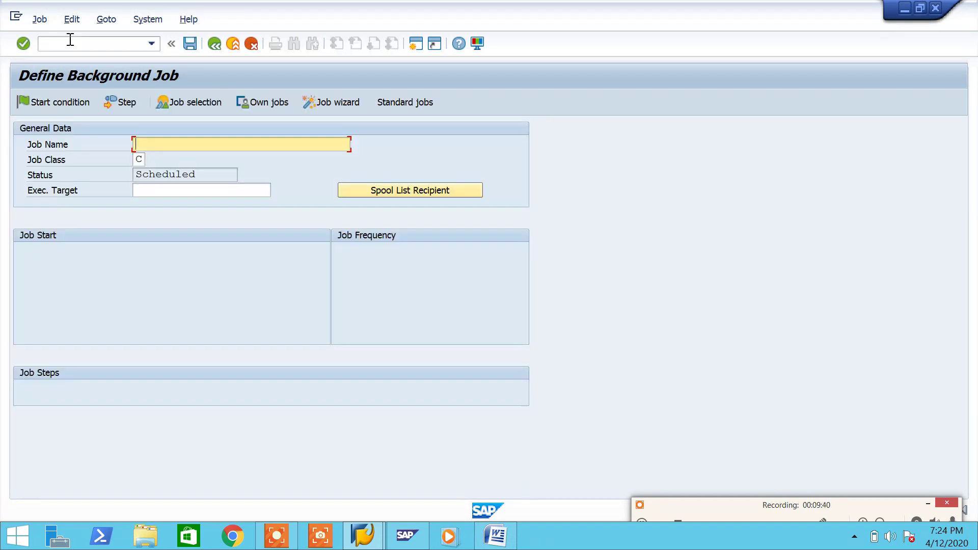
{"action": "left_click", "coordinate": [70, 40]}
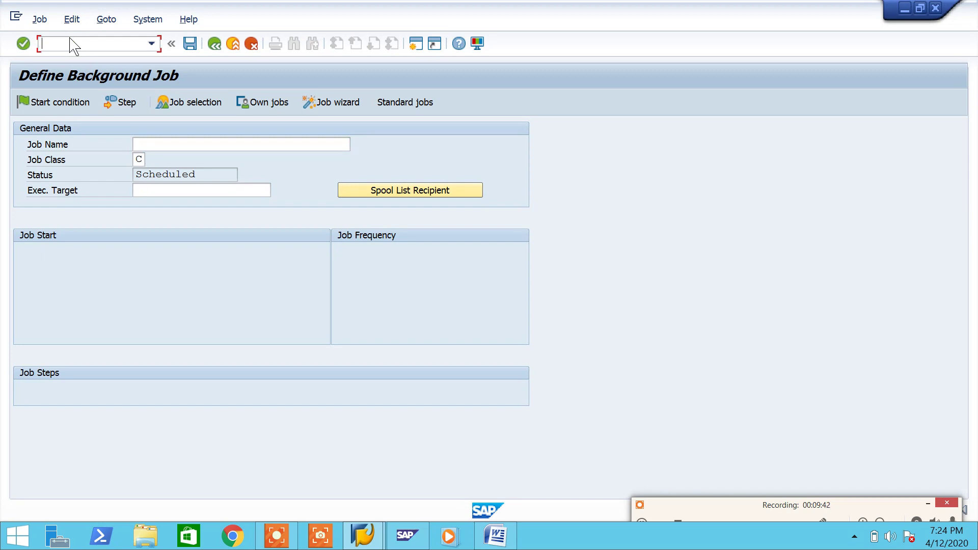
{"action": "type", "text": "/nolme"}
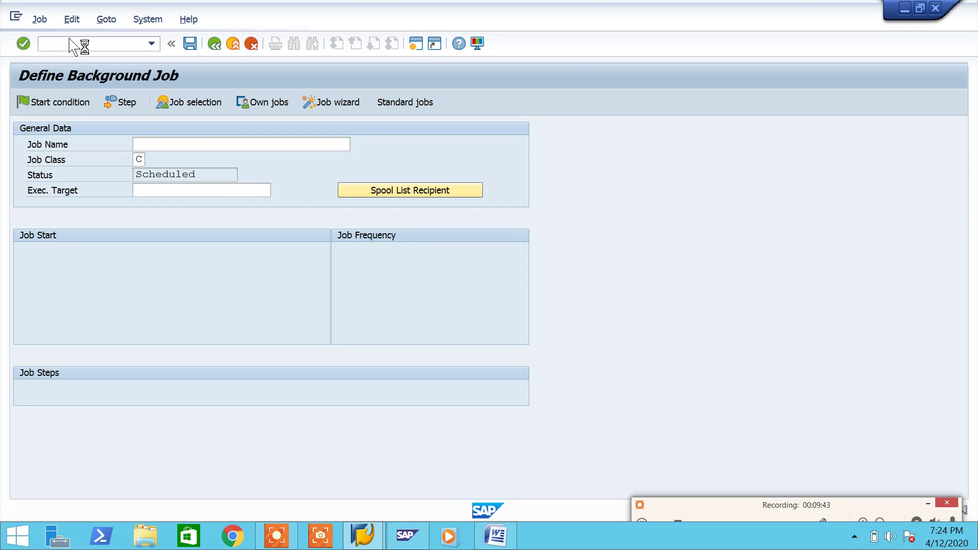
{"action": "key", "text": "Return"}
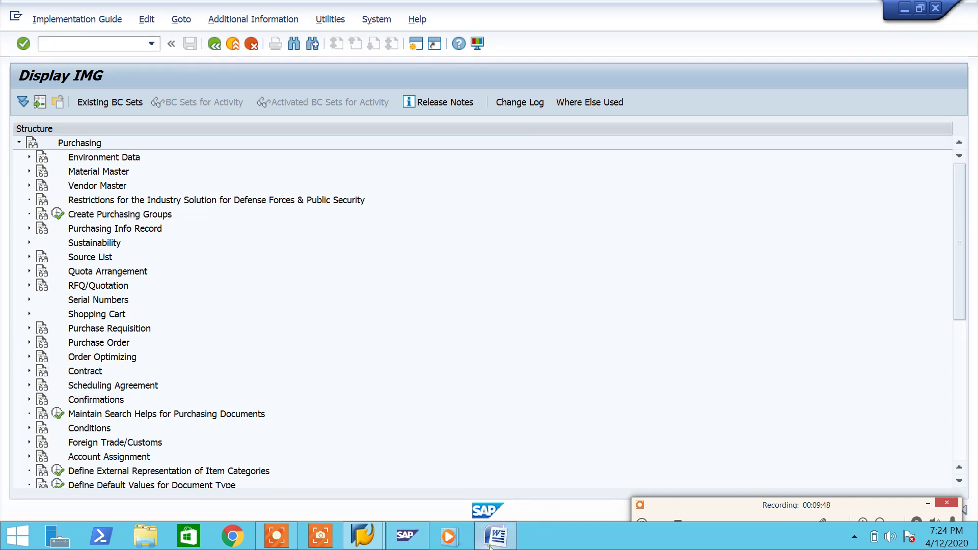
- Return to Word and insert "Purchase Order -" before "Release Procedure" in the path line
{"action": "left_click", "coordinate": [511, 529]}
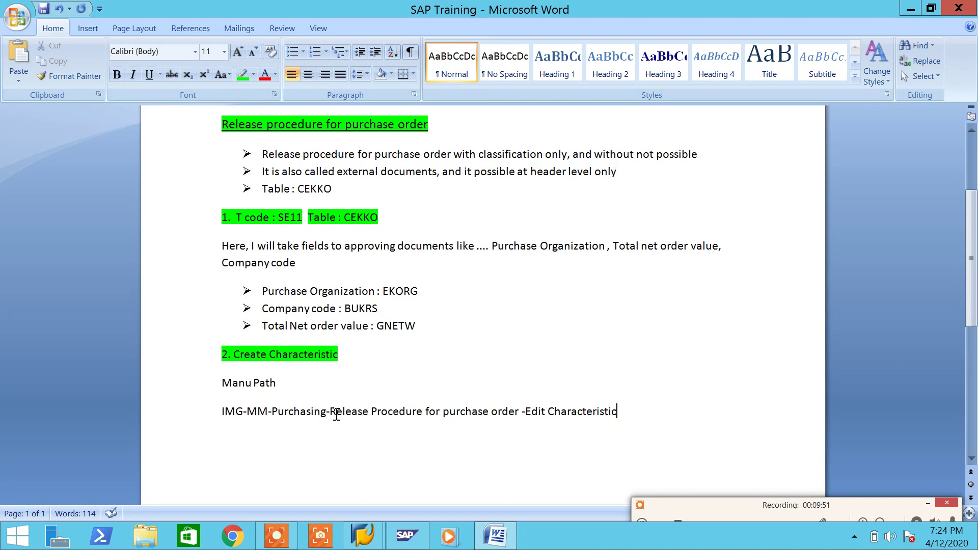
{"action": "type", "text": "Purcha"}
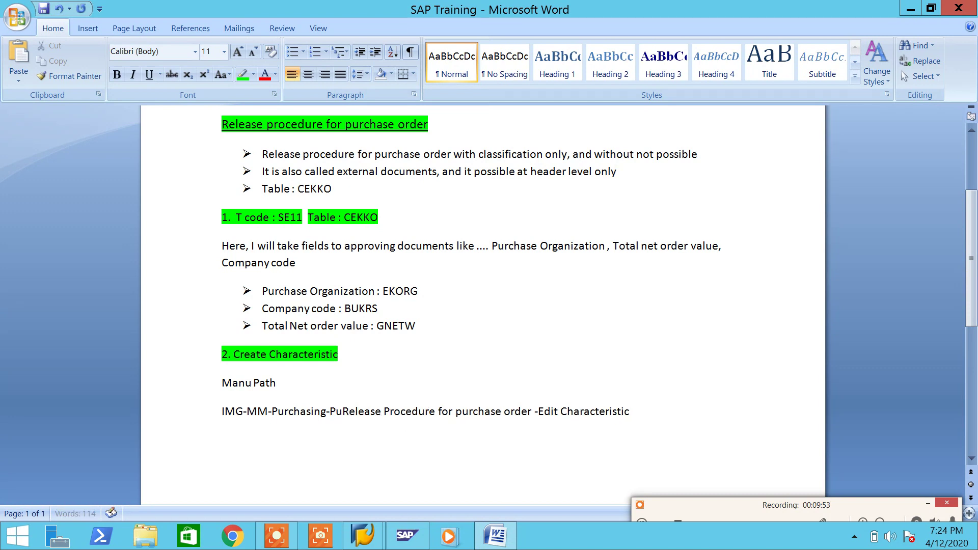
{"action": "type", "text": "se Order"}
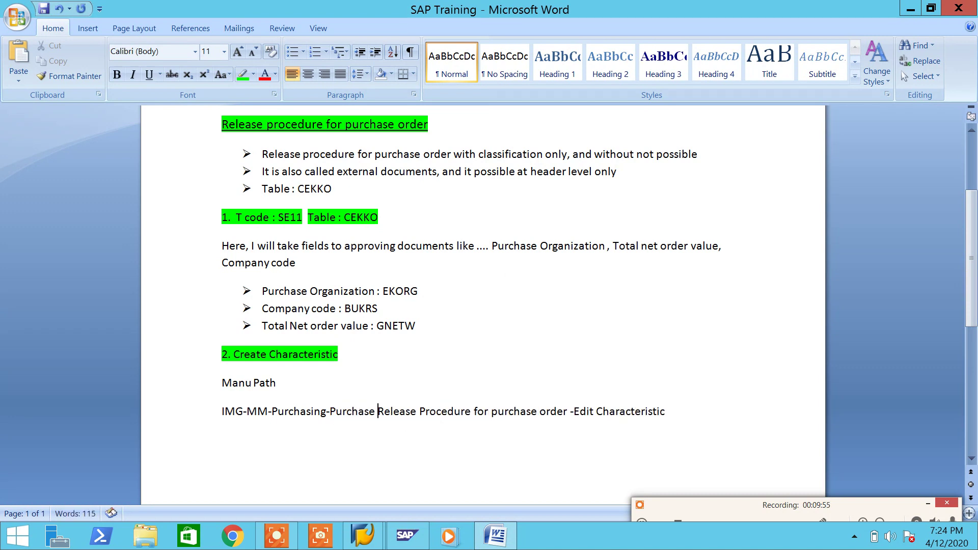
{"action": "type", "text": " -"}
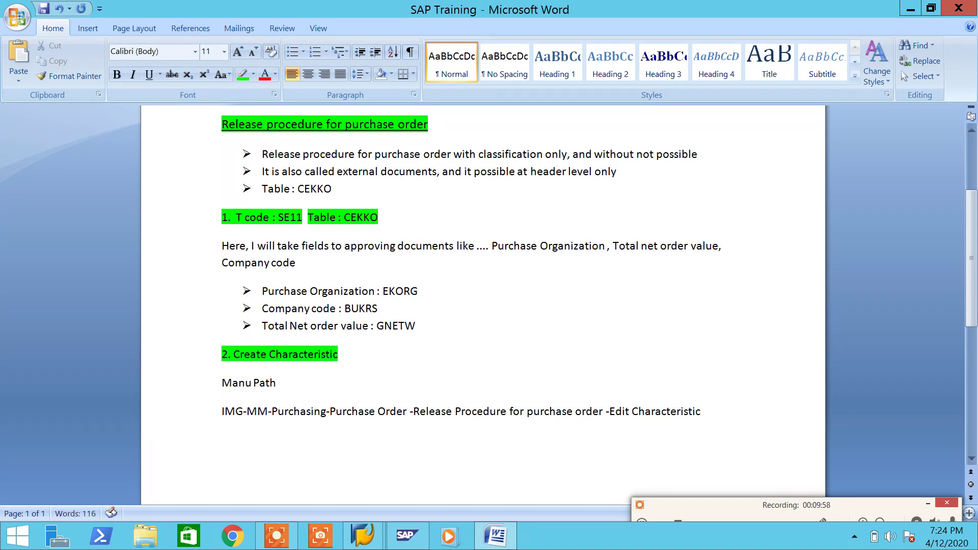
- Switch to SAP and run Edit Characteristic under Purchase Order, Release Procedure for Purchase Orders
{"action": "key", "text": "alt+Tab"}
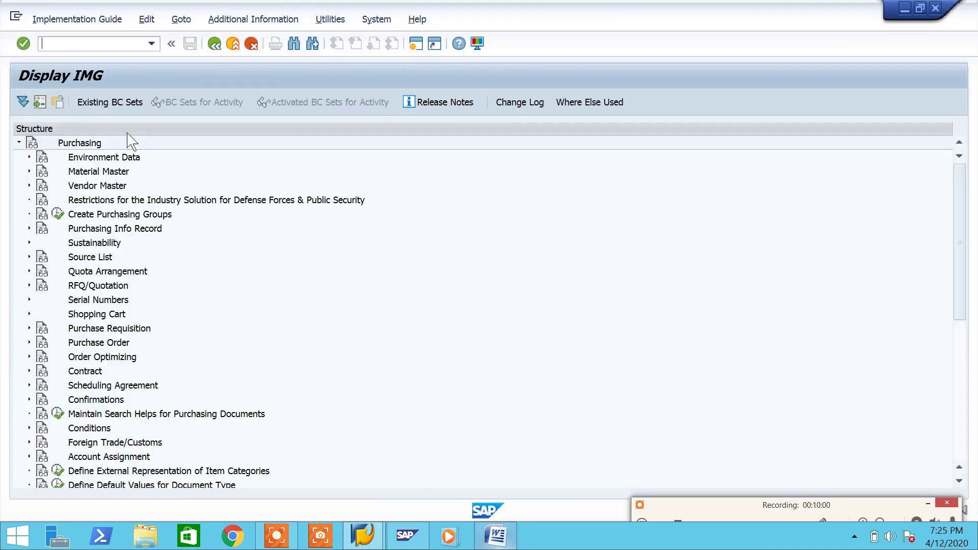
{"action": "left_click", "coordinate": [30, 343]}
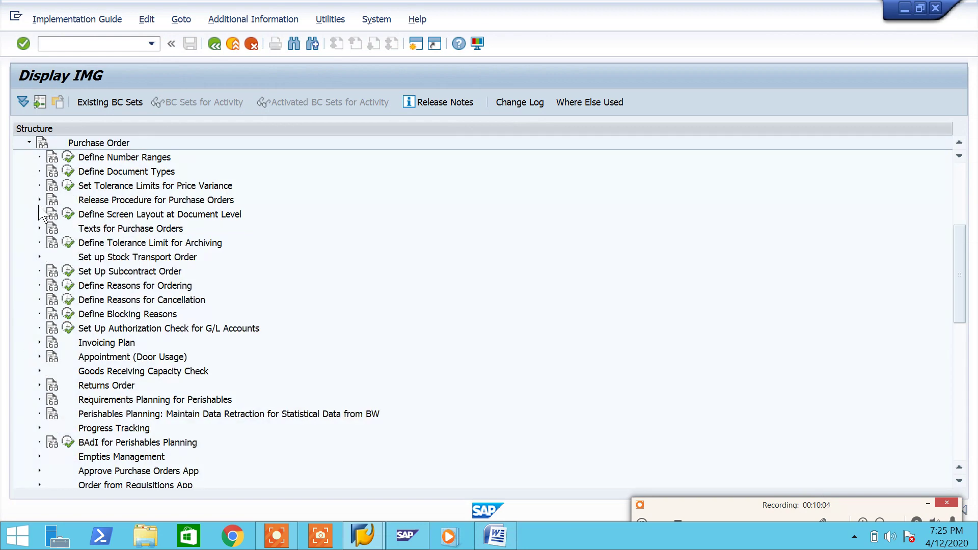
{"action": "left_click", "coordinate": [39, 200]}
{"action": "left_click", "coordinate": [78, 215]}
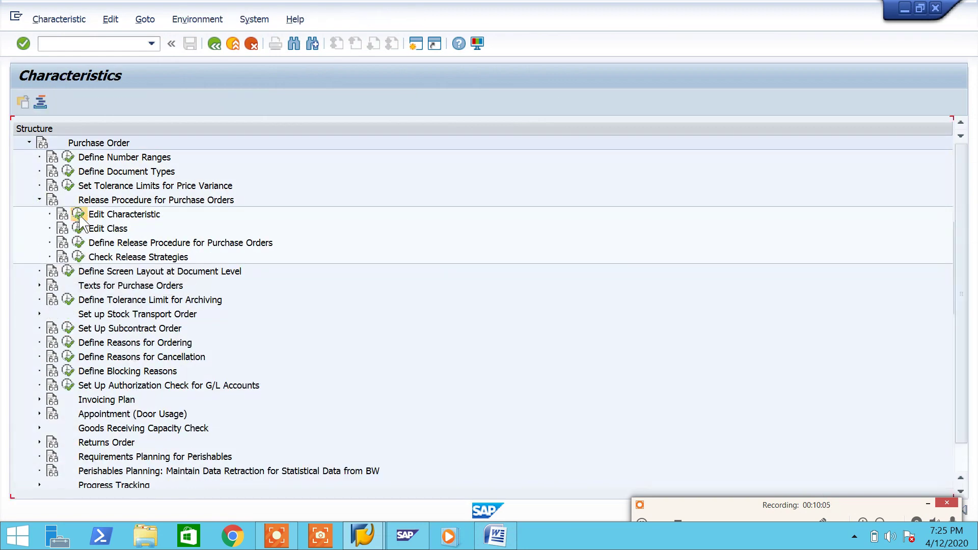
- Return to Word and add the line "Rel-Pur-Org" below the path line
{"action": "left_click", "coordinate": [494, 535]}
{"action": "left_click_drag", "start_coordinate": [423, 297], "coordinate": [259, 294]}
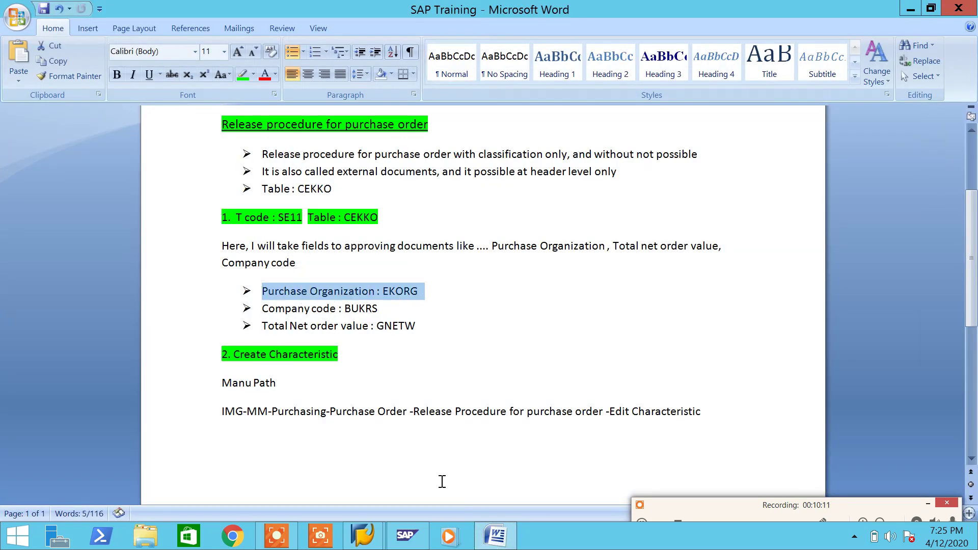
{"action": "left_click", "coordinate": [441, 453]}
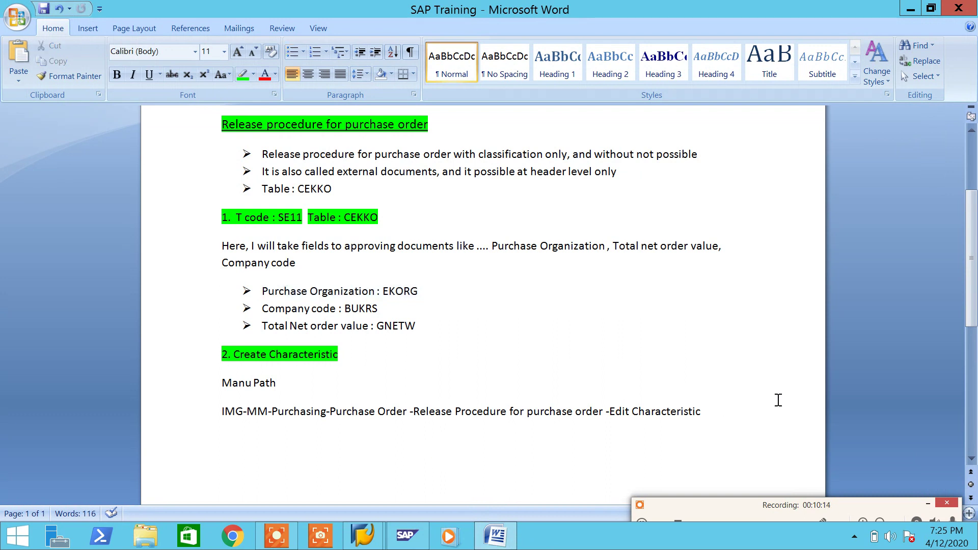
{"action": "key", "text": "Return"}
{"action": "type", "text": "Rel-Pur-Org"}
- Insert the label "Characteristic : " in front of "Rel-Pur-Org"
{"action": "left_click", "coordinate": [219, 439]}
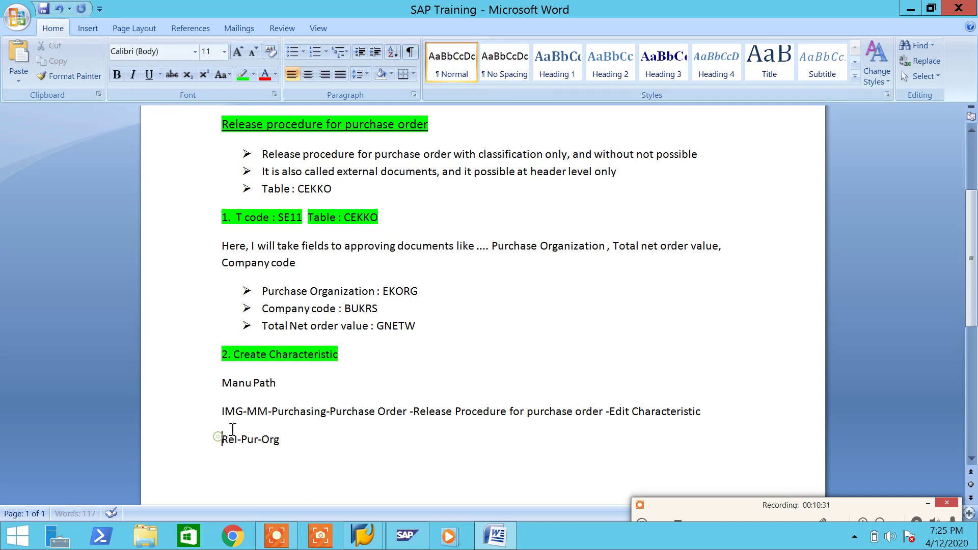
{"action": "type", "text": "Char"}
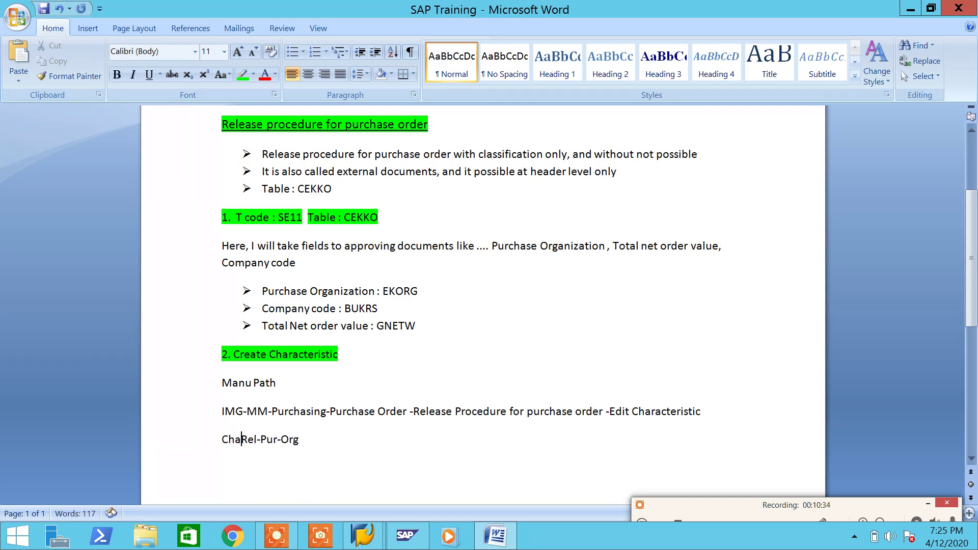
{"action": "type", "text": "acter"}
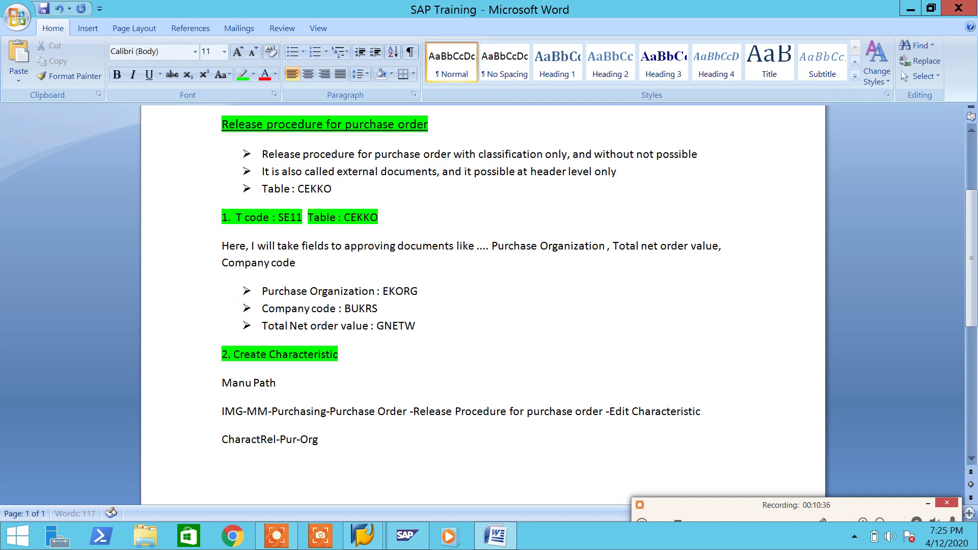
{"action": "type", "text": "istic "}
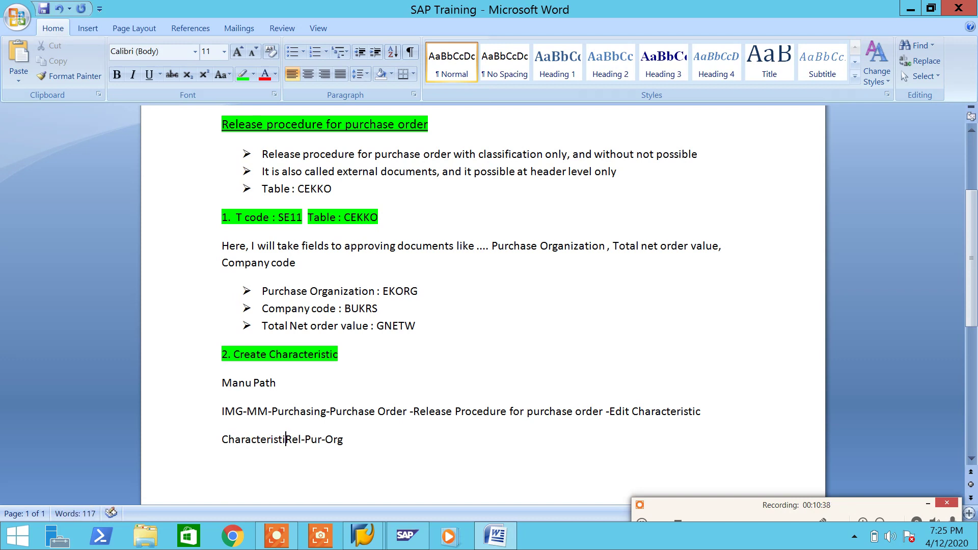
{"action": "type", "text": ":"}
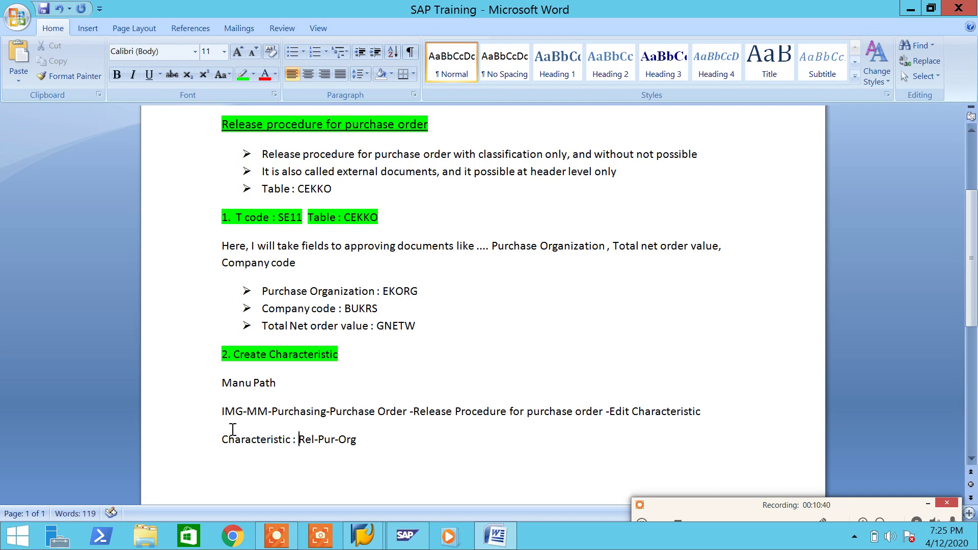
- Copy "Rel-Pur-Org" from the Word document and create a new SAP characteristic with that name
{"action": "left_click_drag", "start_coordinate": [371, 444], "coordinate": [300, 445]}
{"action": "key", "text": "ctrl+c"}
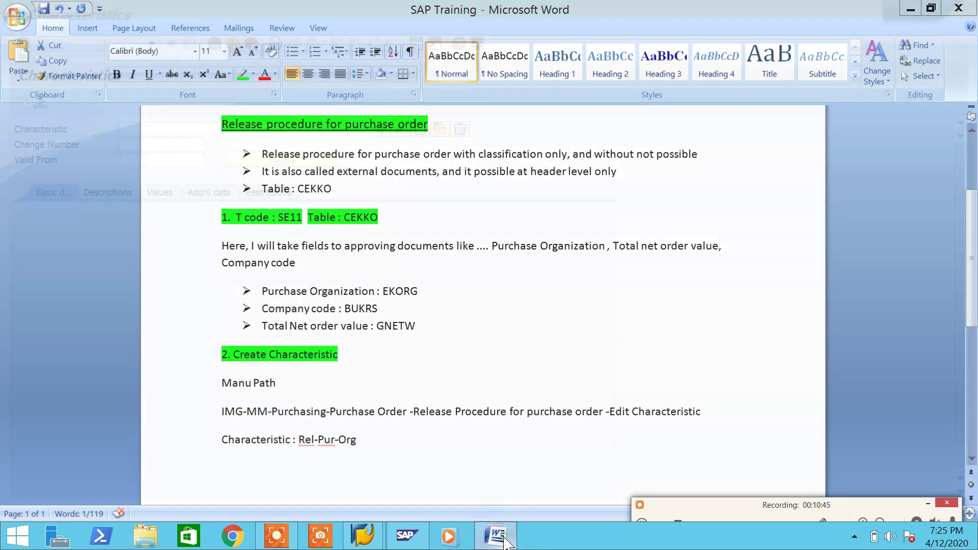
{"action": "left_click", "coordinate": [363, 535]}
{"action": "key", "text": "ctrl+v"}
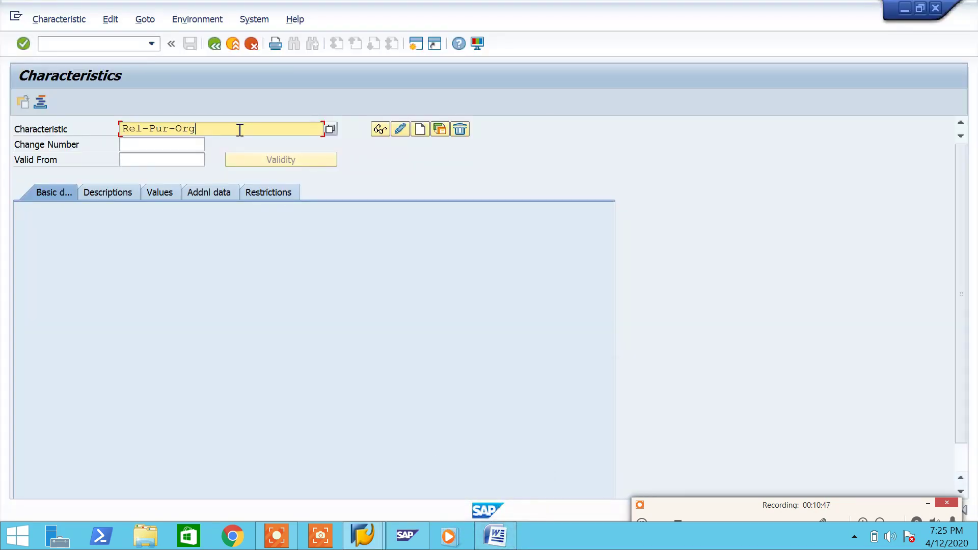
{"action": "left_click", "coordinate": [419, 129]}
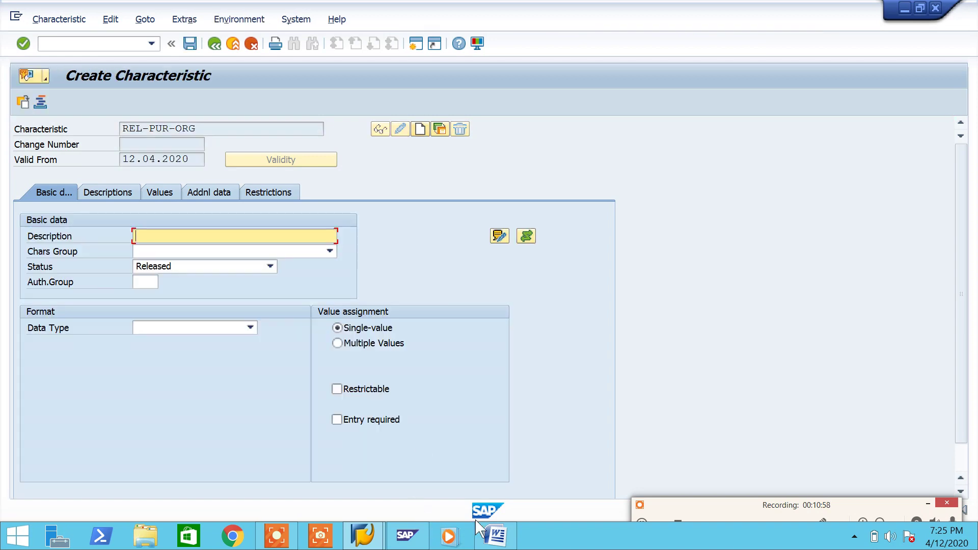
- Copy "CEKKO" from the Word notes and enter it as the reference table name in the SAP characteristic's additional data
{"action": "left_click", "coordinate": [208, 196]}
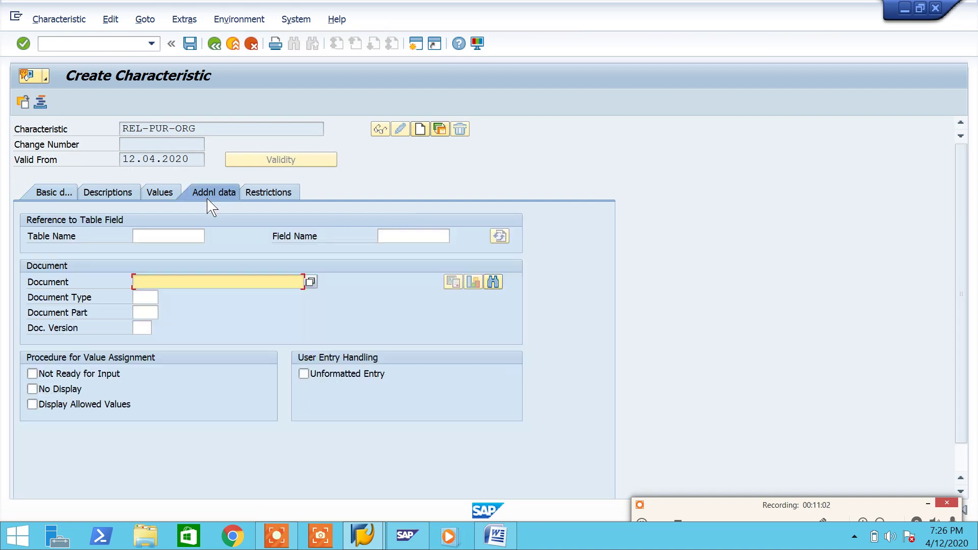
{"action": "left_click", "coordinate": [168, 239]}
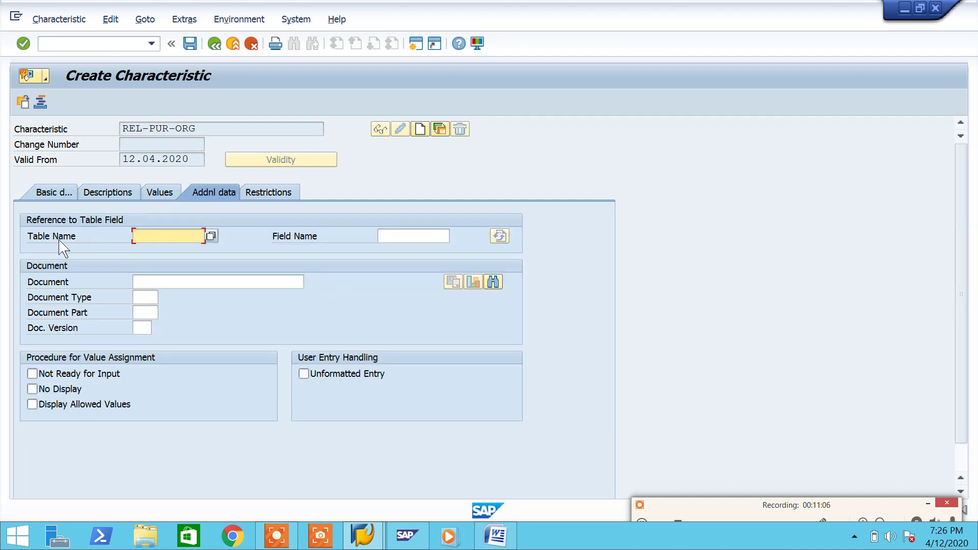
{"action": "left_click", "coordinate": [501, 541]}
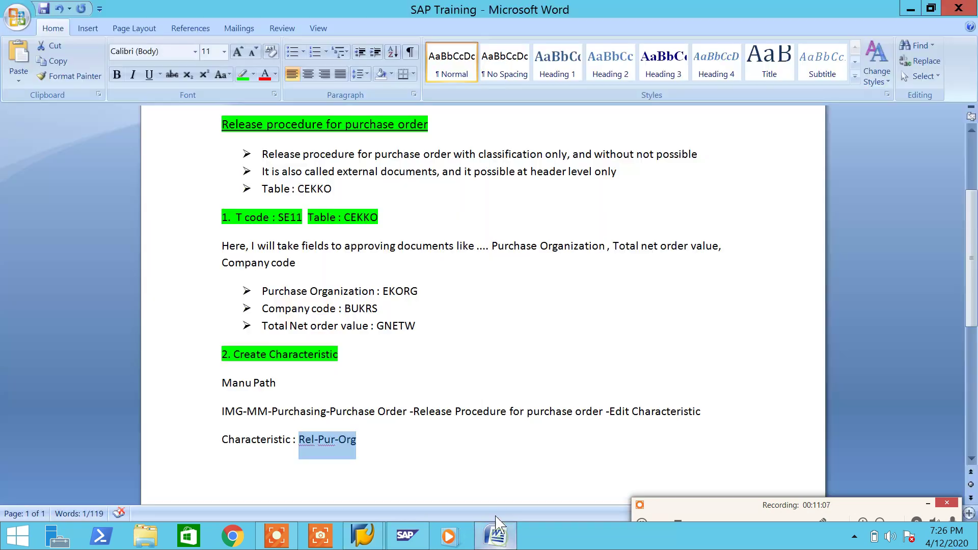
{"action": "left_click_drag", "start_coordinate": [378, 220], "coordinate": [346, 219]}
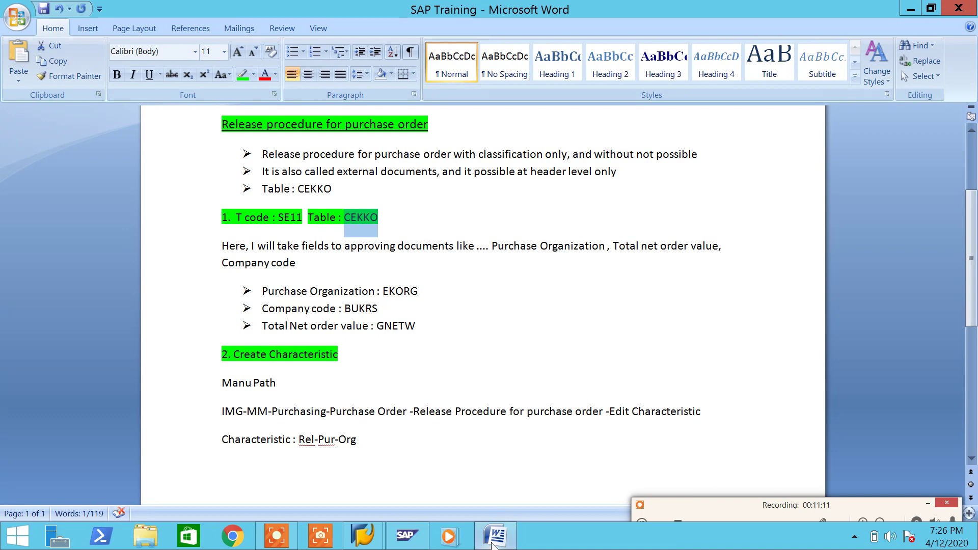
{"action": "left_click", "coordinate": [363, 535]}
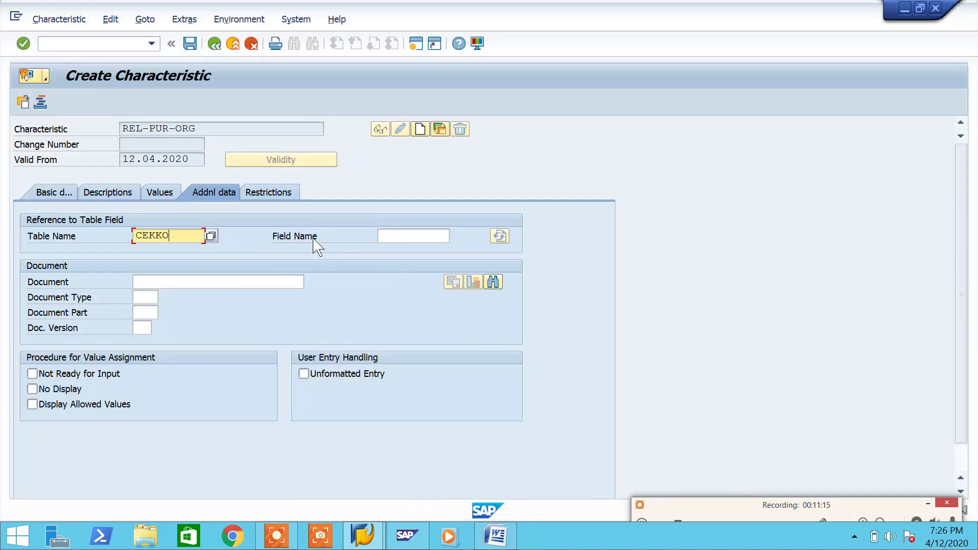
- Switch to Word and insert "Name" after "fields" in the sentence about approving documents
{"action": "left_click", "coordinate": [497, 535]}
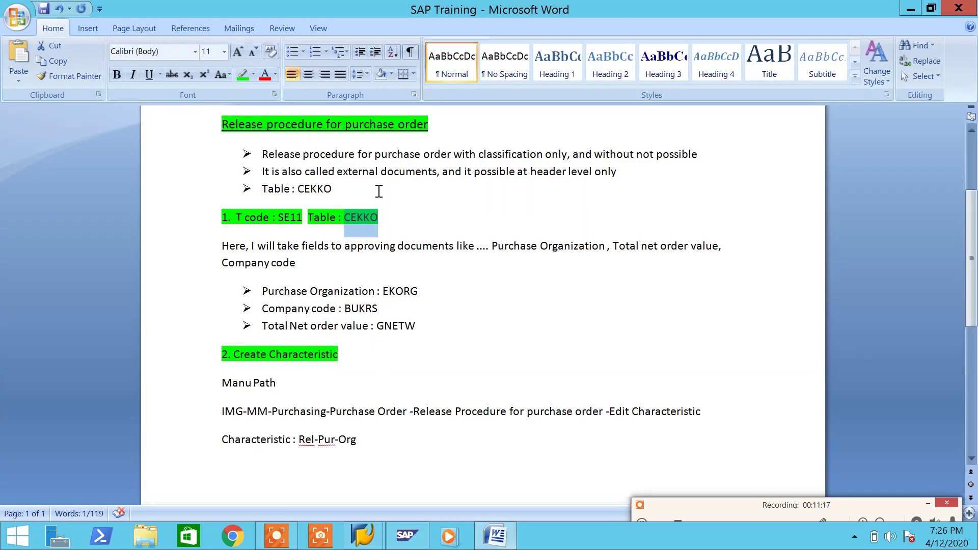
{"action": "left_click", "coordinate": [332, 250]}
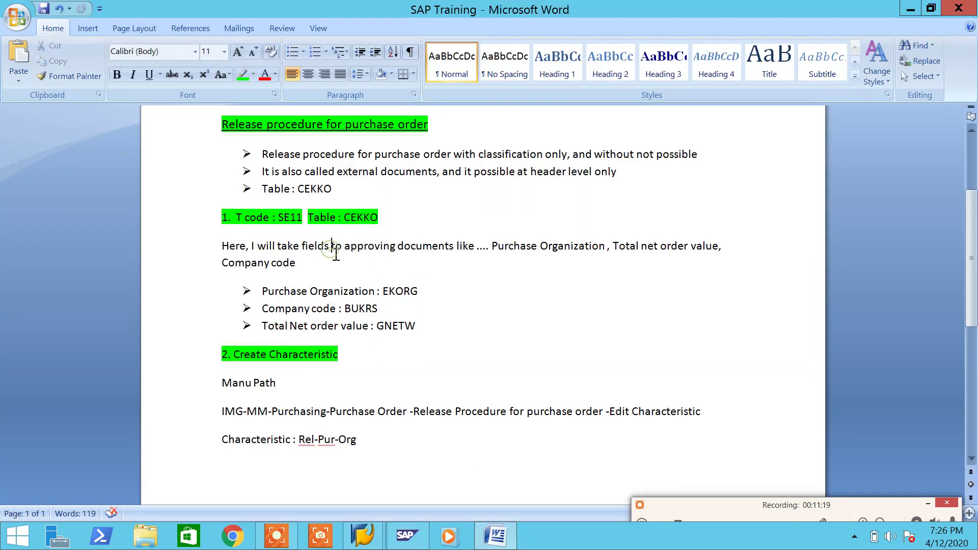
{"action": "type", "text": "Name"}
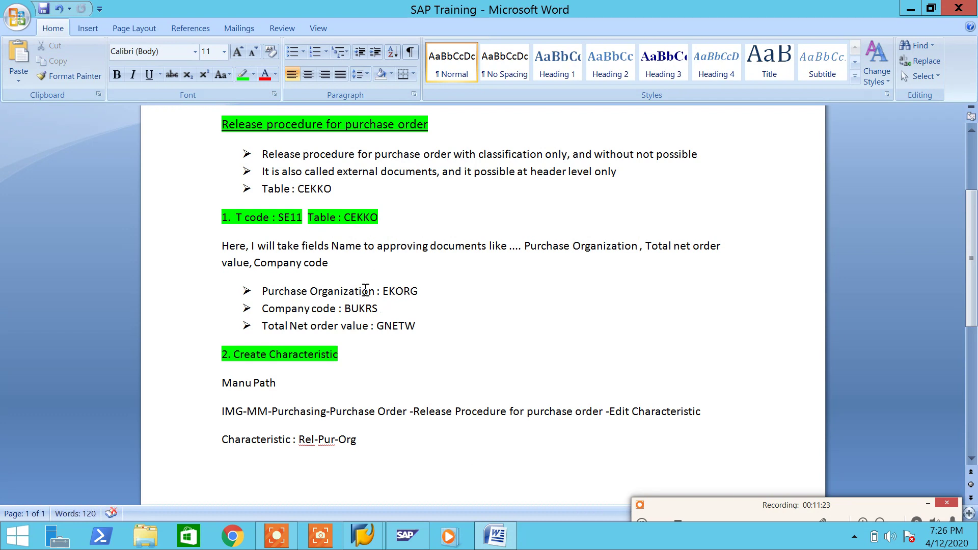
- Copy "EKORG" from the Word notes into the SAP characteristic's reference field name and accept the format data from the ABAP dictionary
{"action": "left_click_drag", "start_coordinate": [418, 291], "coordinate": [383, 291]}
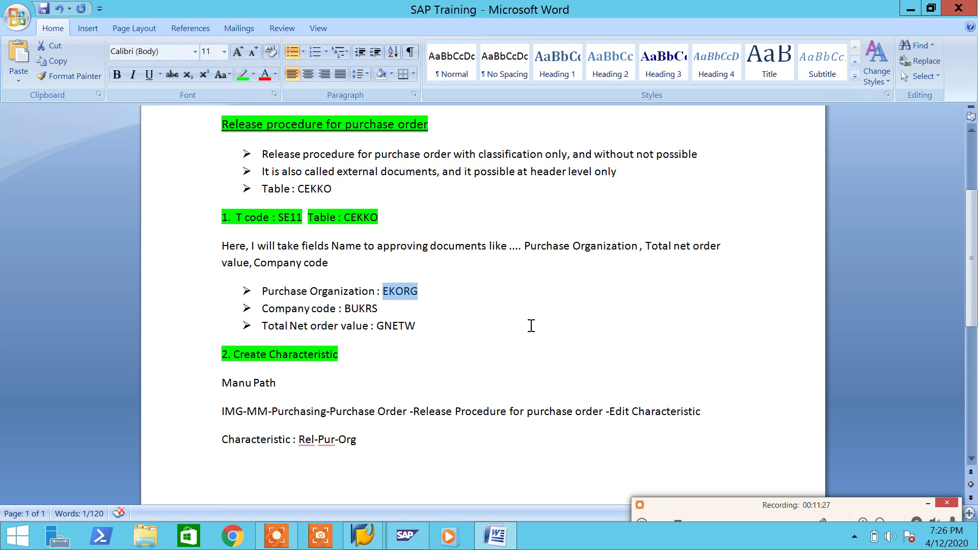
{"action": "left_click", "coordinate": [363, 535]}
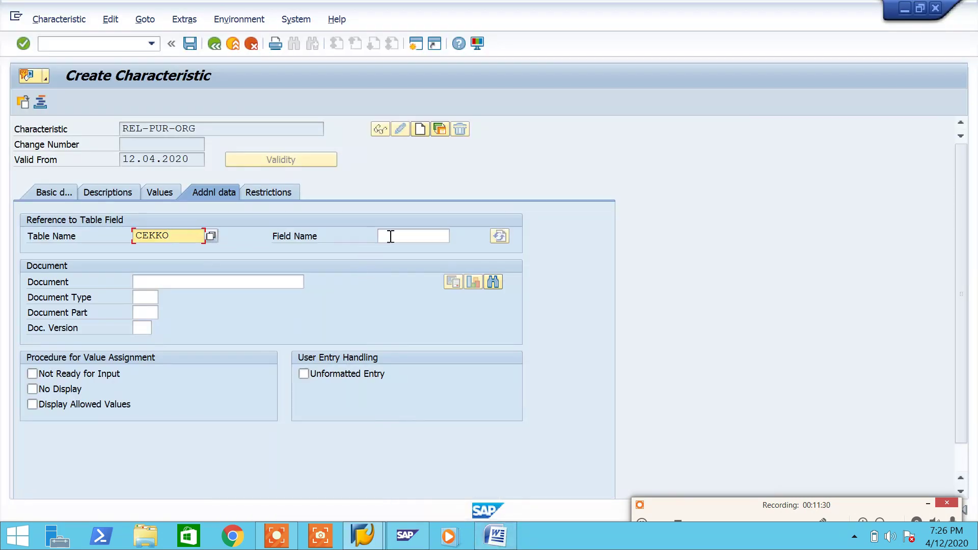
{"action": "left_click", "coordinate": [390, 237]}
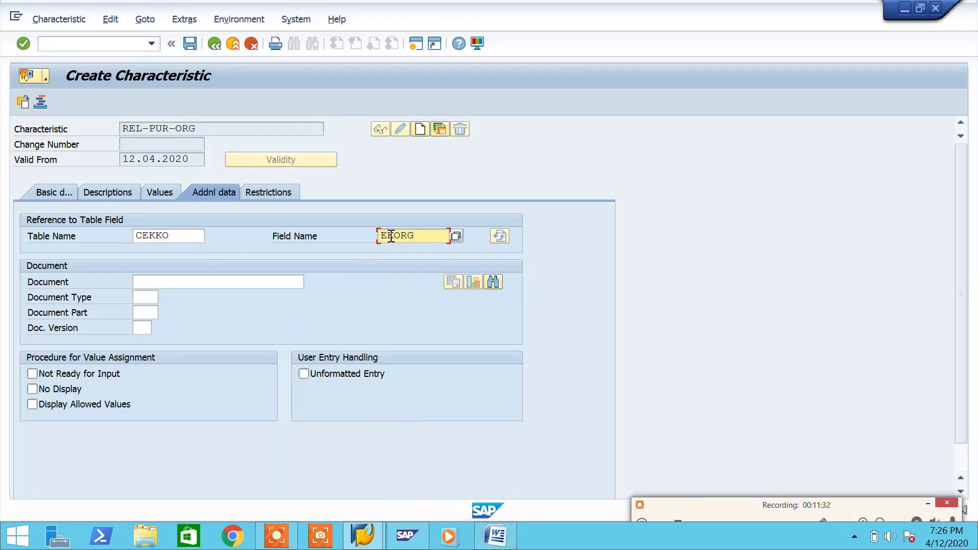
{"action": "key", "text": "Return"}
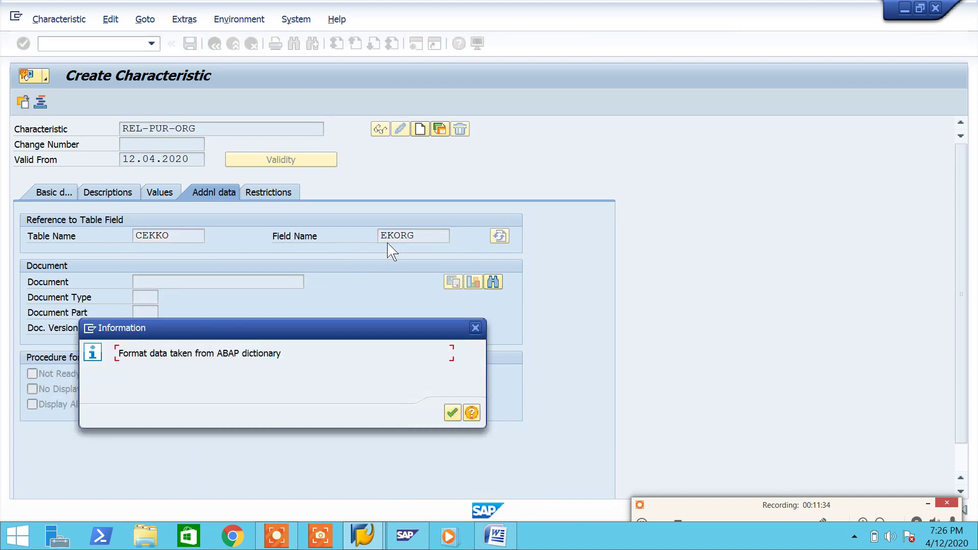
{"action": "left_click", "coordinate": [451, 412]}
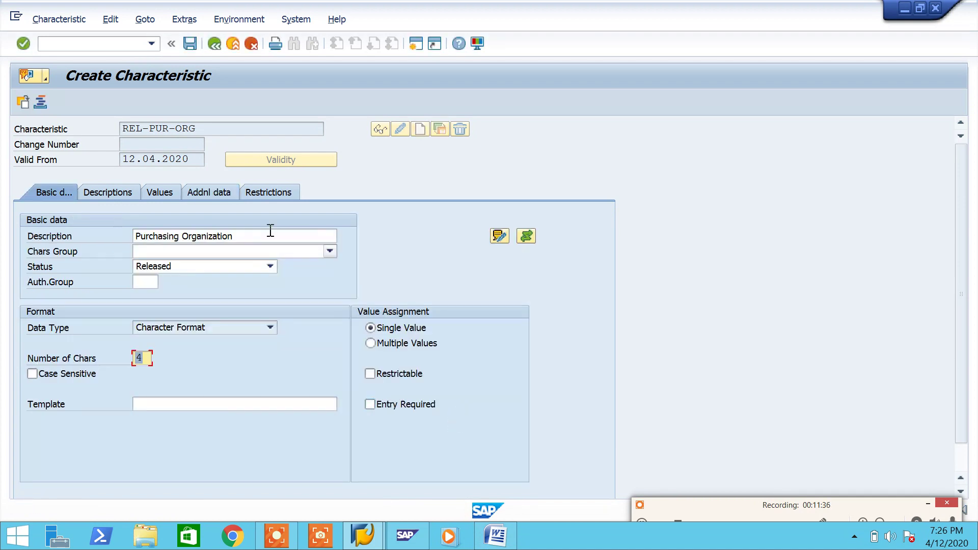
- Restrict the characteristic to class type 032, Release strategy
{"action": "left_click", "coordinate": [265, 192]}
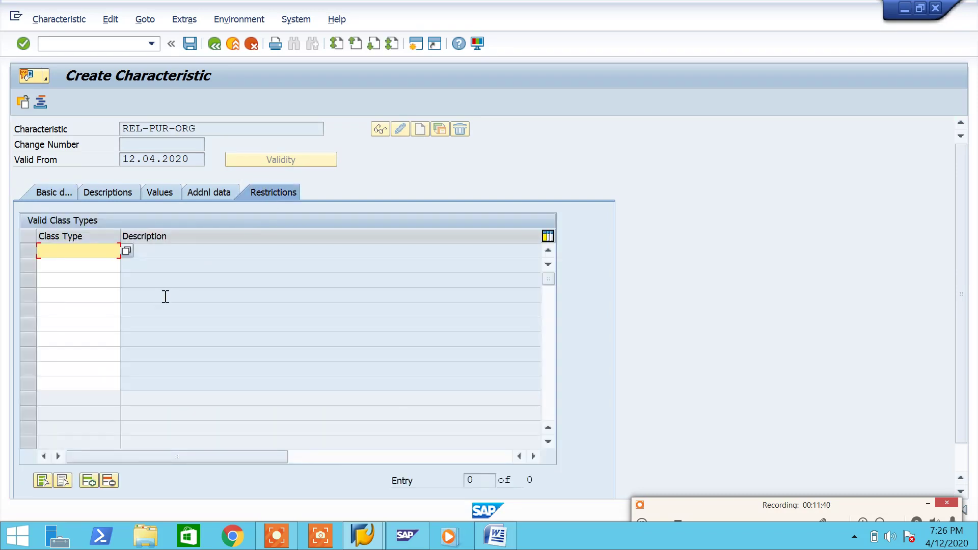
{"action": "type", "text": "032"}
{"action": "key", "text": "Return"}
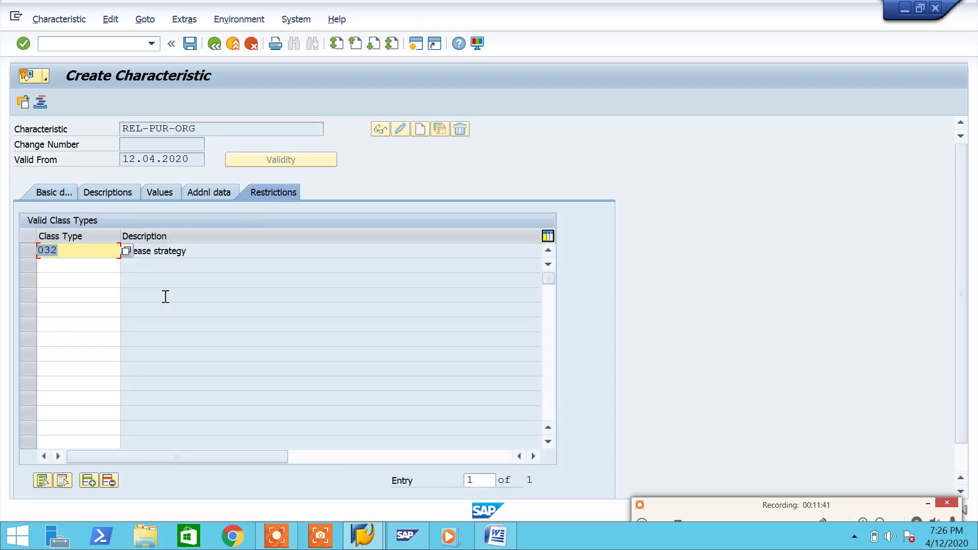
{"action": "left_click_drag", "start_coordinate": [205, 254], "coordinate": [125, 260]}
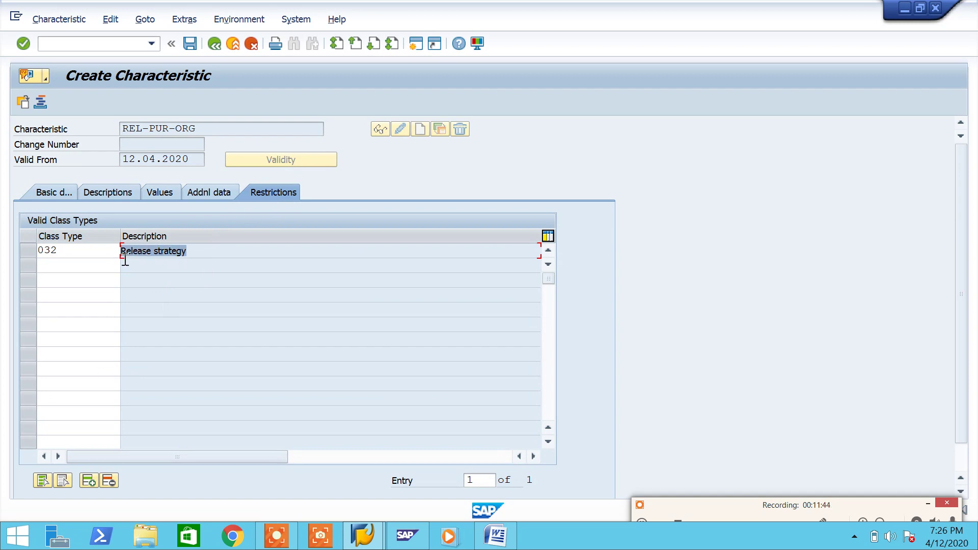
- Capture the characteristic's additional data with the CEKKO and EKORG reference, and paste the screenshot into Word below the "Characteristic : Rel-Pur-Org" line
{"action": "left_click", "coordinate": [196, 197]}
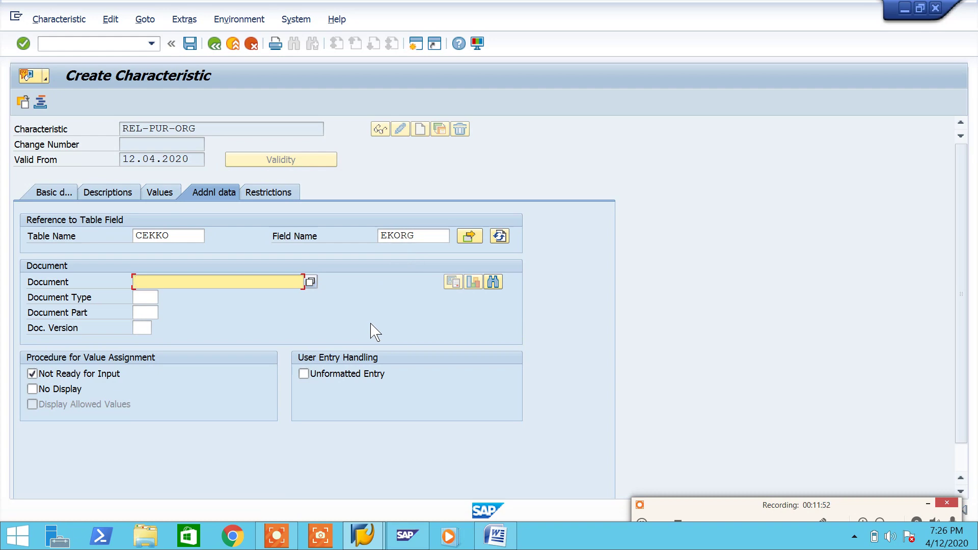
{"action": "left_click", "coordinate": [515, 473]}
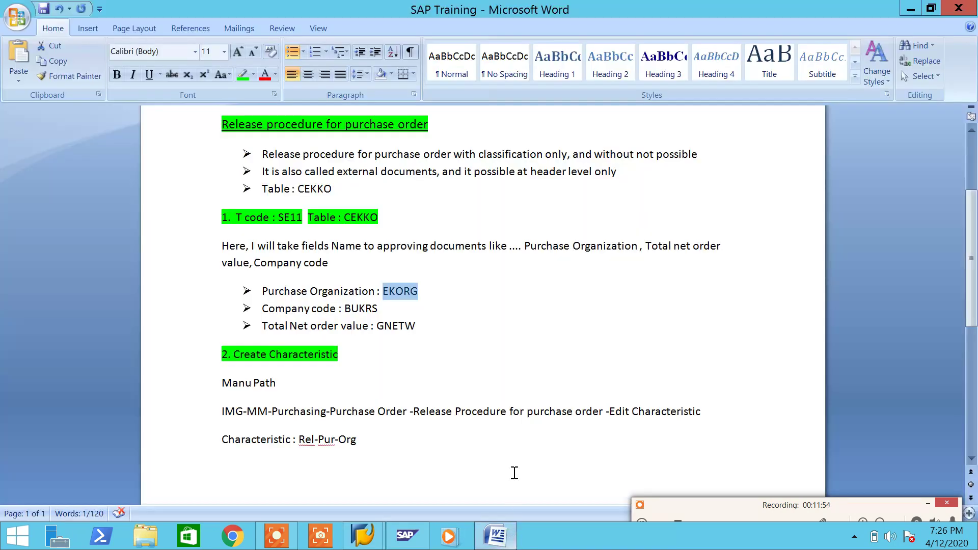
{"action": "left_click", "coordinate": [502, 463]}
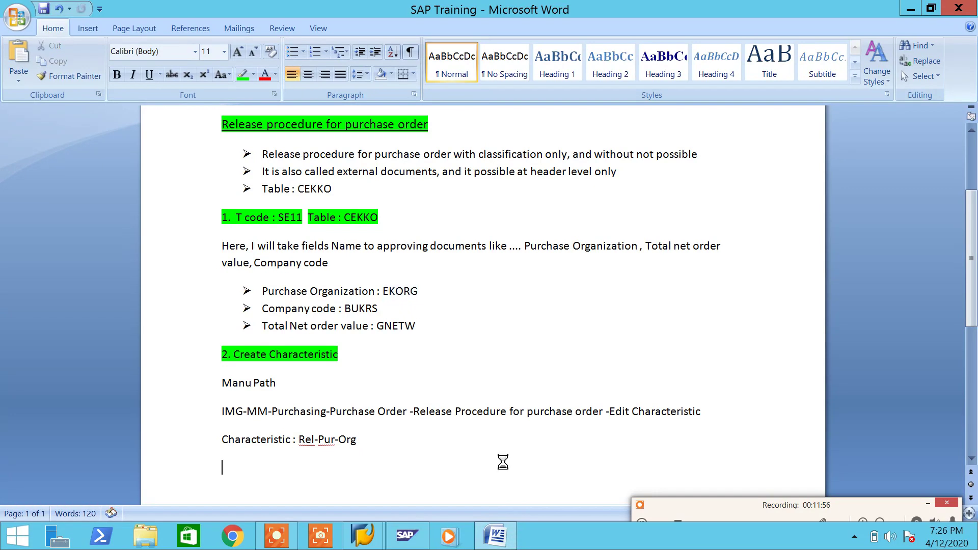
{"action": "key", "text": "ctrl+v"}
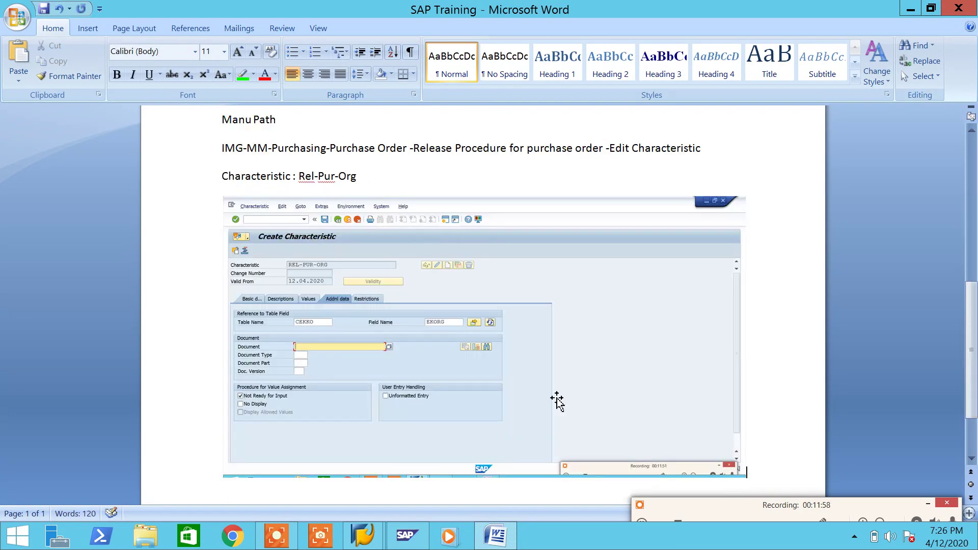
- Draw an unfilled rectangle with a red outline, about 3.33" by 0.19", around the Table Name and Field Name row in the pasted screenshot
{"action": "left_click", "coordinate": [83, 28]}
{"action": "left_click", "coordinate": [205, 56]}
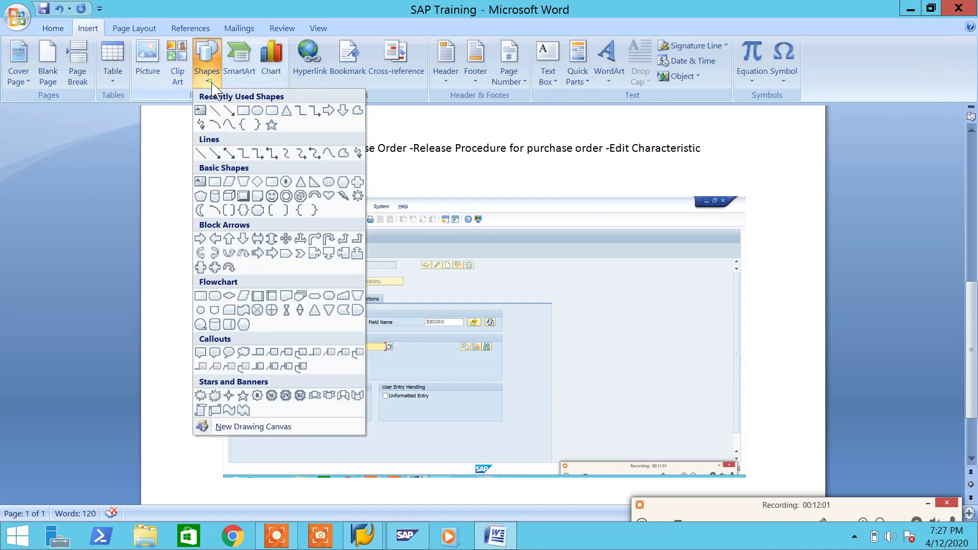
{"action": "left_click", "coordinate": [247, 113]}
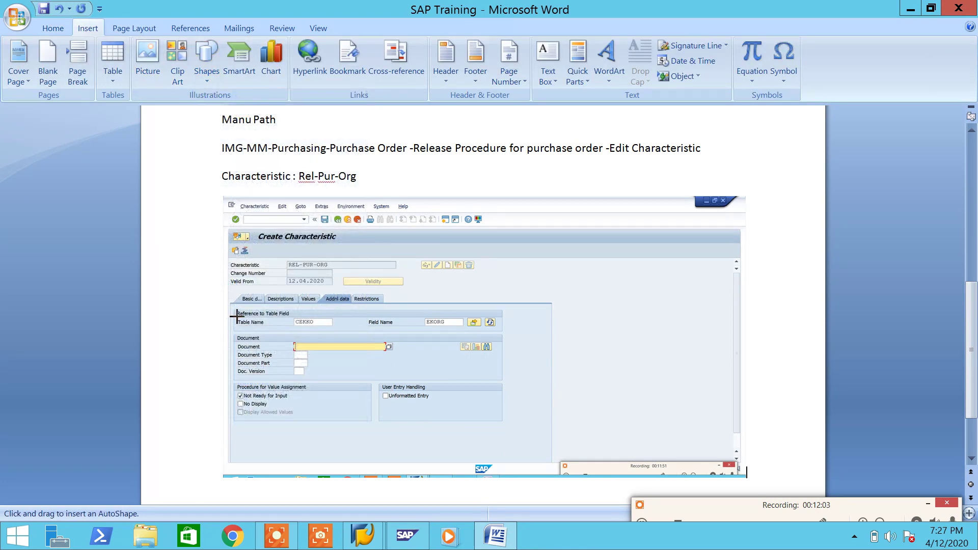
{"action": "left_click_drag", "start_coordinate": [237, 316], "coordinate": [503, 332]}
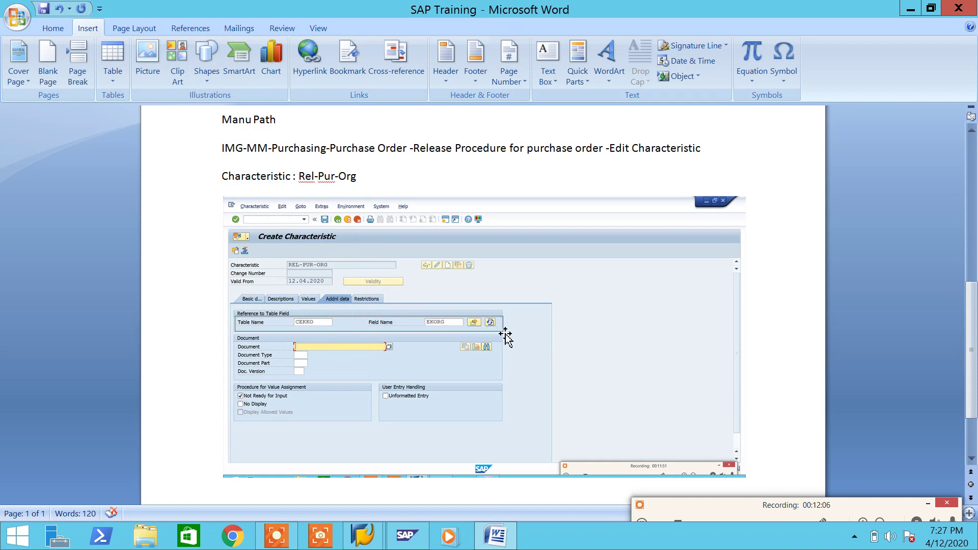
{"action": "left_click", "coordinate": [478, 47]}
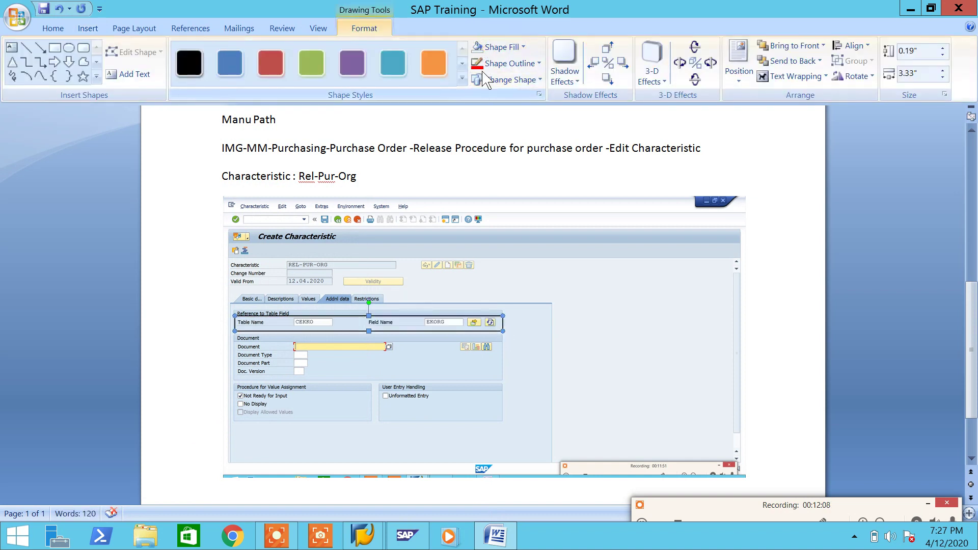
{"action": "left_click", "coordinate": [496, 64]}
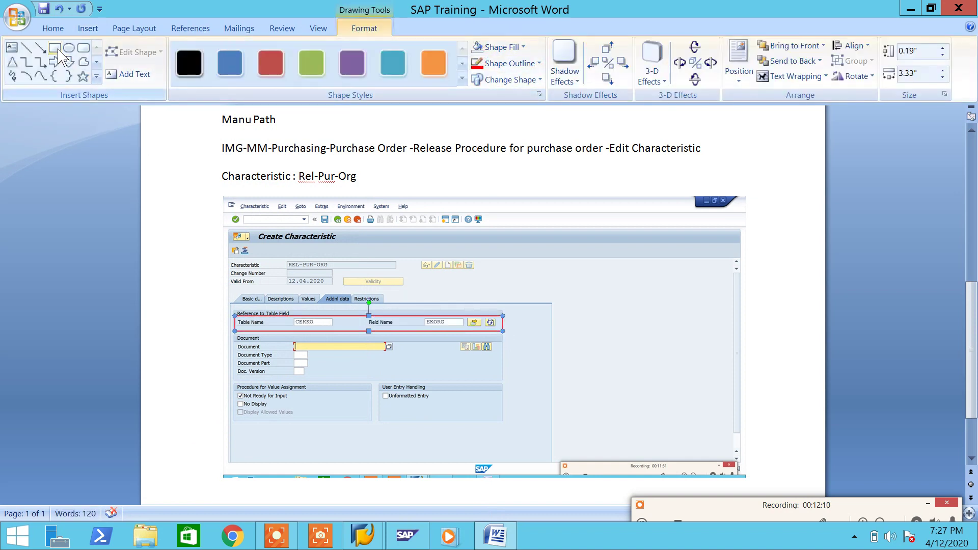
- Draw an unfilled red-outlined rectangle, about 1.66" by 0.24", around the characteristic name REL-PUR-ORG in the screenshot
{"action": "left_click", "coordinate": [55, 48]}
{"action": "left_click_drag", "start_coordinate": [274, 253], "coordinate": [408, 273]}
{"action": "left_click", "coordinate": [482, 47]}
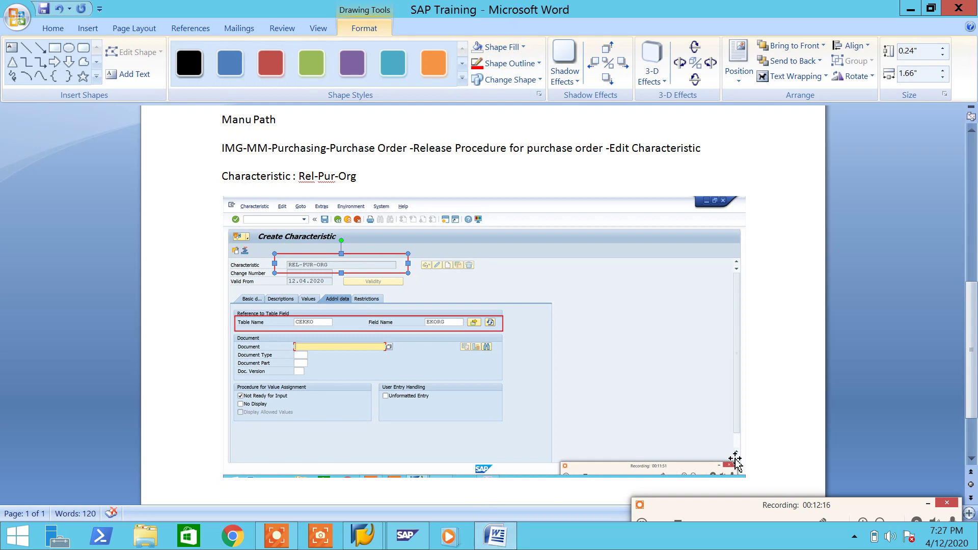
- Add the line "Table : CEKKO Filed Name: EKORG" below the screenshot
{"action": "left_click", "coordinate": [760, 479]}
{"action": "key", "text": "Return"}
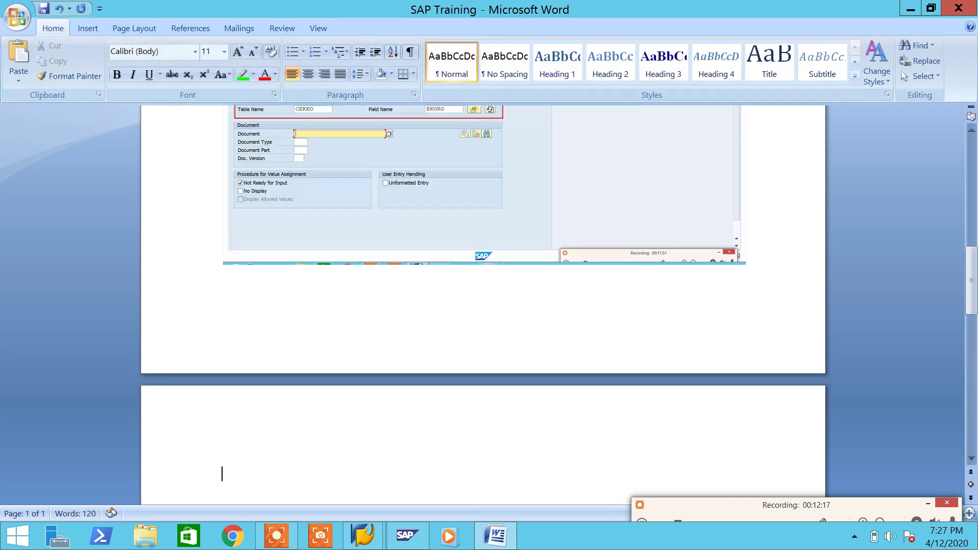
{"action": "type", "text": "T"}
{"action": "type", "text": "able : E"}
{"action": "key", "text": "BackSpace"}
{"action": "type", "text": "CEKKO"}
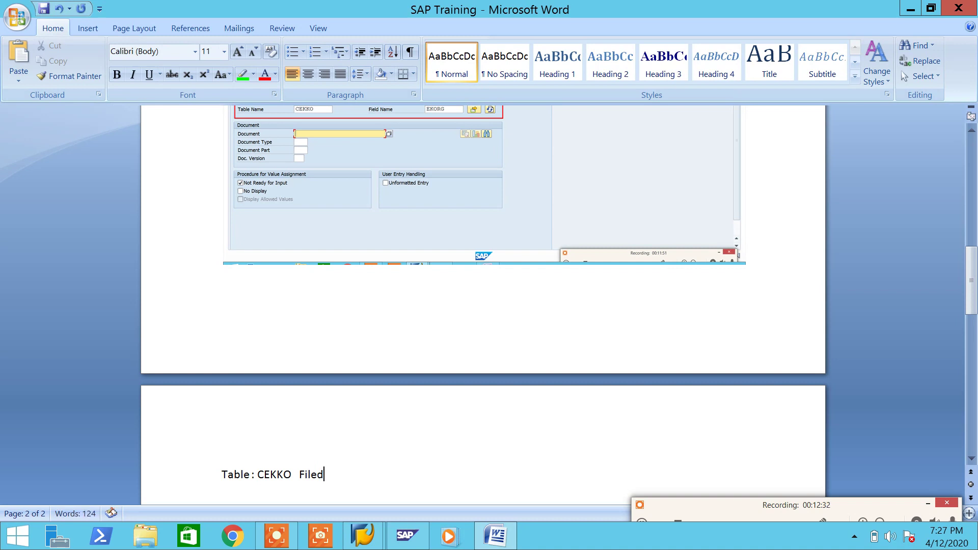
{"action": "type", "text": "   Filed Name K EKORG"}
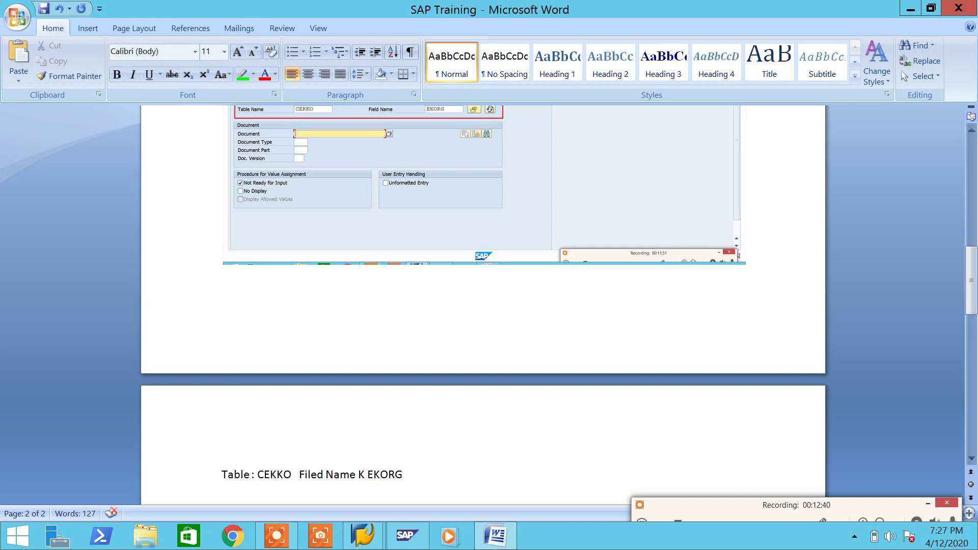
{"action": "double_click", "coordinate": [363, 474]}
{"action": "key", "text": "Delete"}
{"action": "type", "text": ":"}
{"action": "key", "text": "BackSpace"}
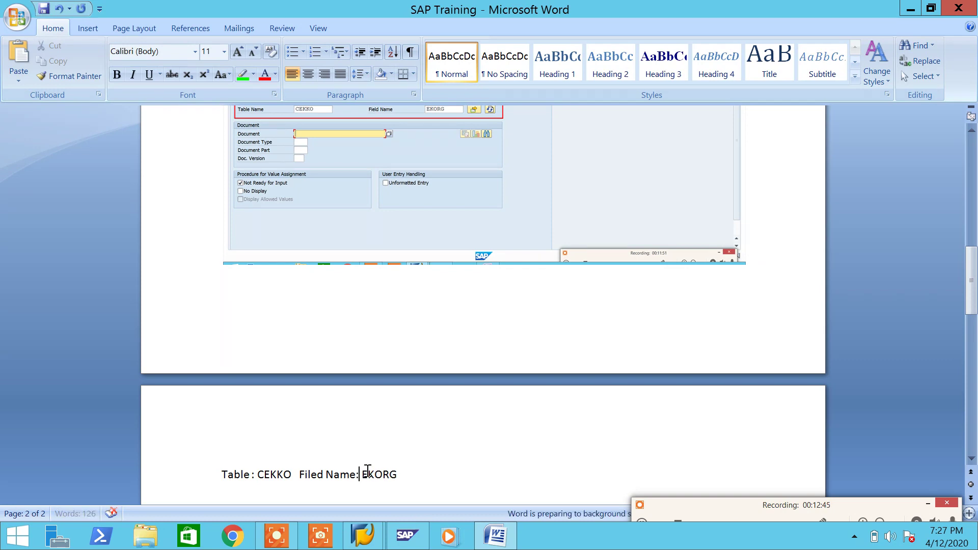
- Compare the Purchase Organization bullet in the Word notes with the new table and field line, and return to the SAP characteristic
{"action": "left_click", "coordinate": [502, 539]}
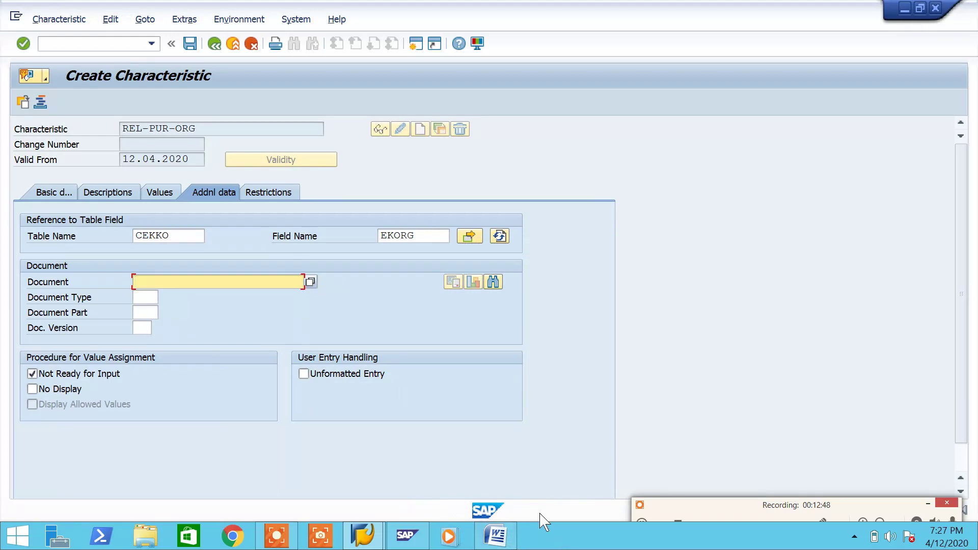
{"action": "left_click", "coordinate": [502, 539]}
{"action": "scroll", "coordinate": [459, 244], "scroll_direction": "up", "scroll_amount": 5}
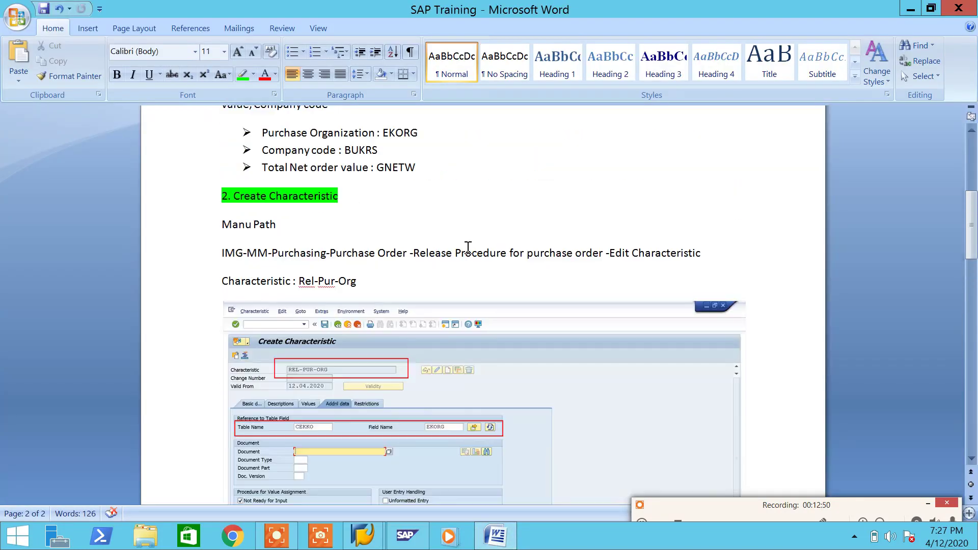
{"action": "left_click_drag", "start_coordinate": [423, 129], "coordinate": [299, 140]}
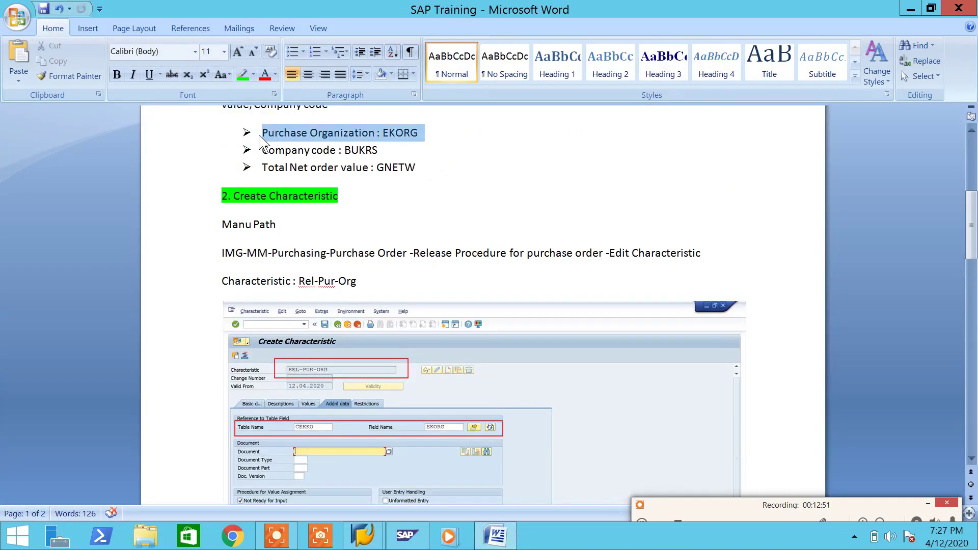
{"action": "scroll", "coordinate": [472, 317], "scroll_direction": "down", "scroll_amount": 15}
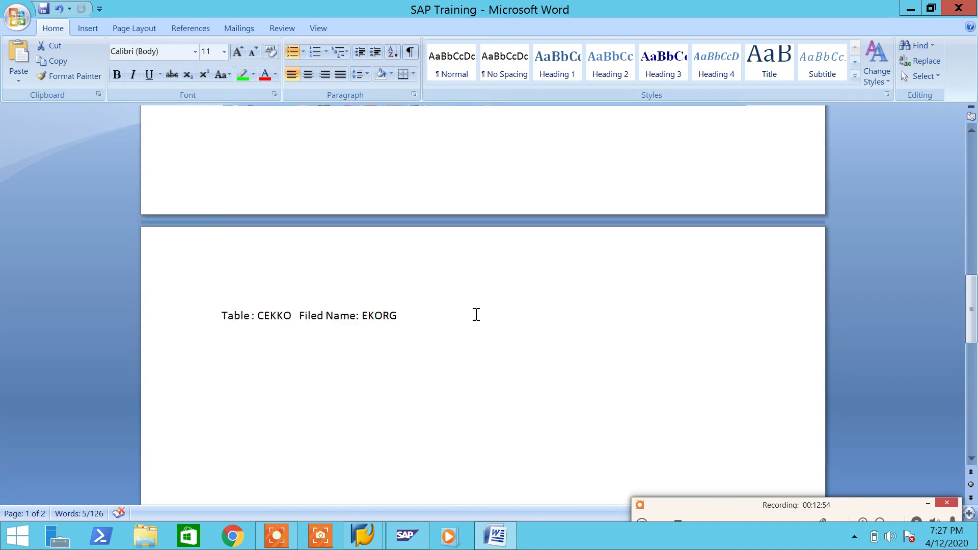
{"action": "left_click", "coordinate": [495, 536]}
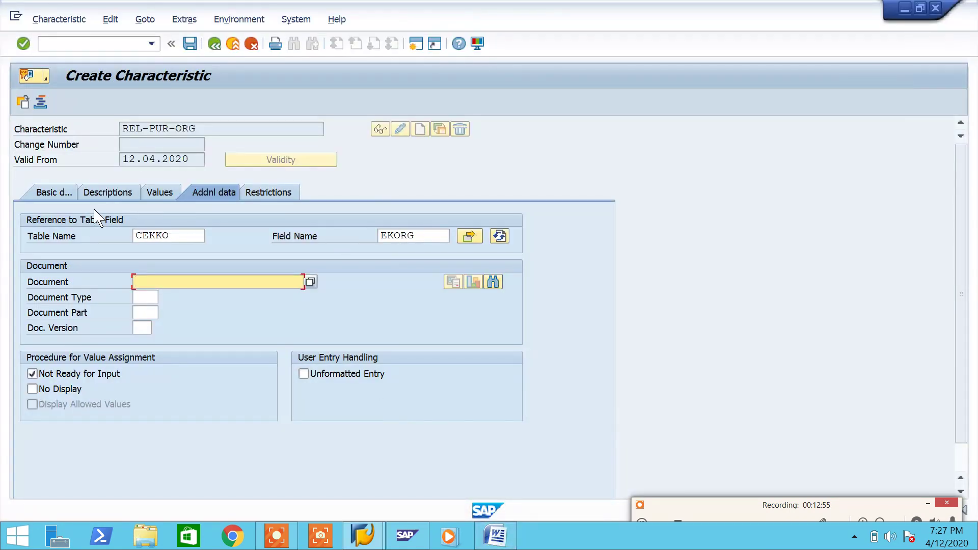
- Review the characteristic's settings through to its class type restriction, and add the line "Class Type : 032" below the table line in Word
{"action": "left_click", "coordinate": [68, 191]}
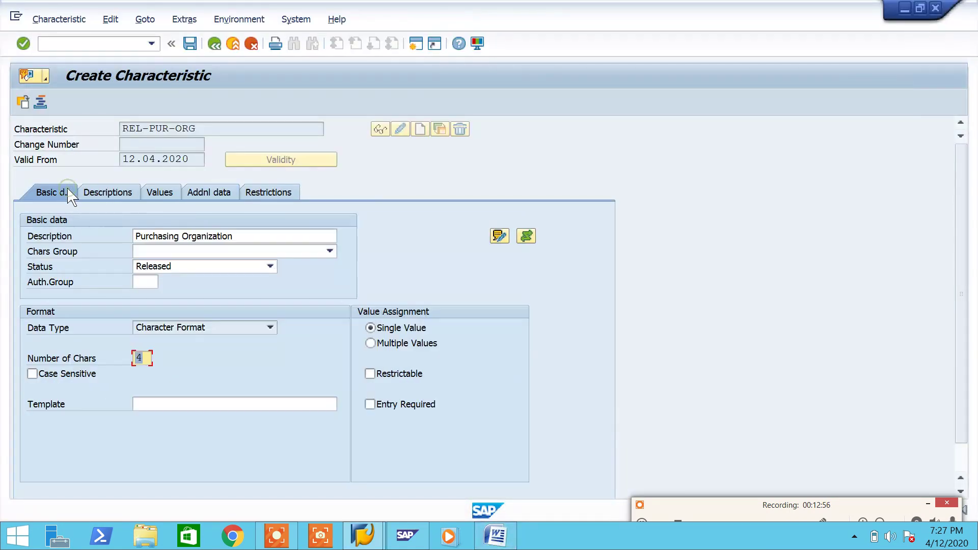
{"action": "left_click", "coordinate": [103, 196]}
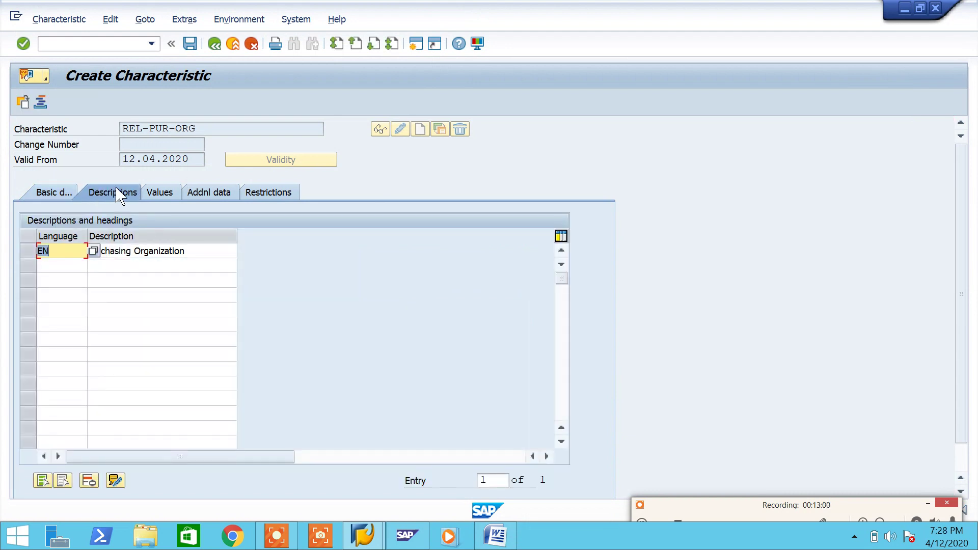
{"action": "left_click", "coordinate": [164, 193]}
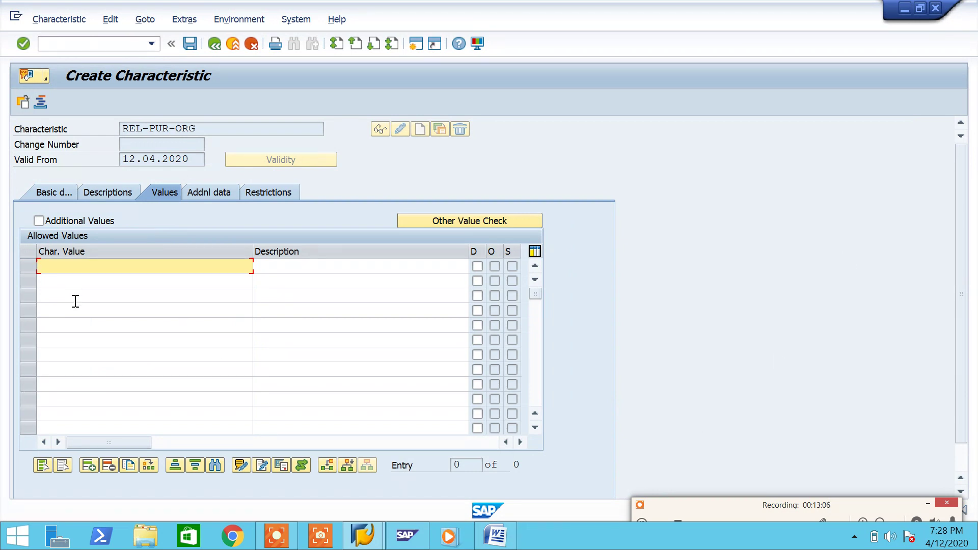
{"action": "left_click", "coordinate": [270, 192]}
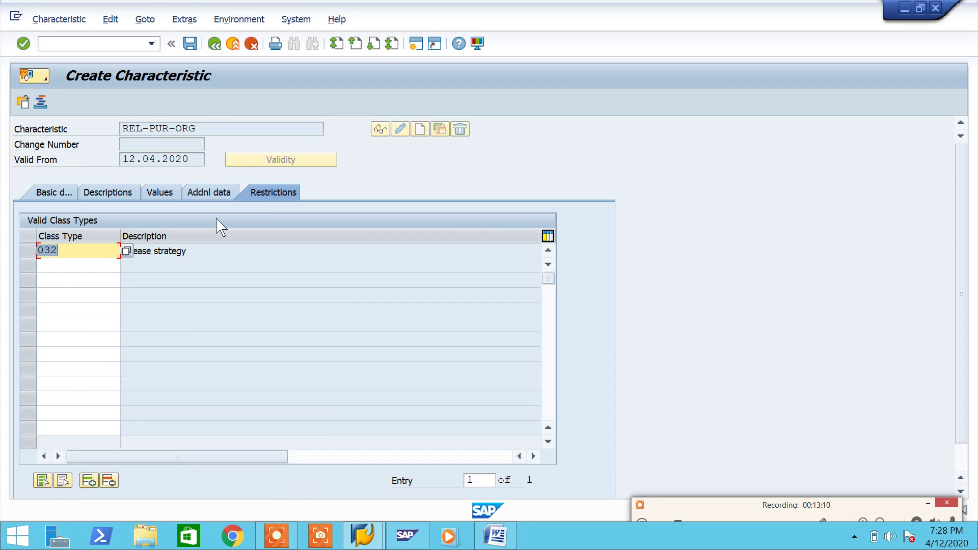
{"action": "left_click", "coordinate": [90, 255]}
{"action": "left_click", "coordinate": [495, 535]}
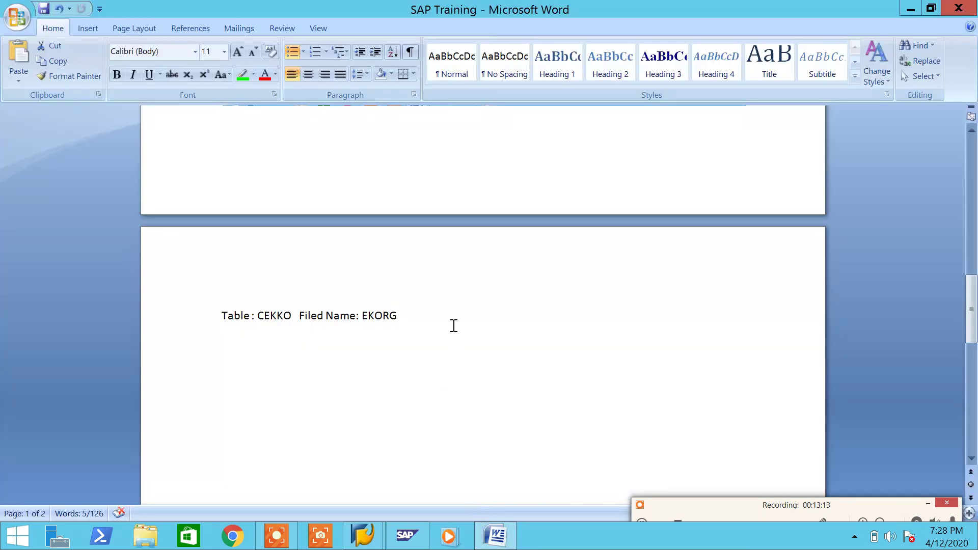
{"action": "left_click", "coordinate": [454, 326]}
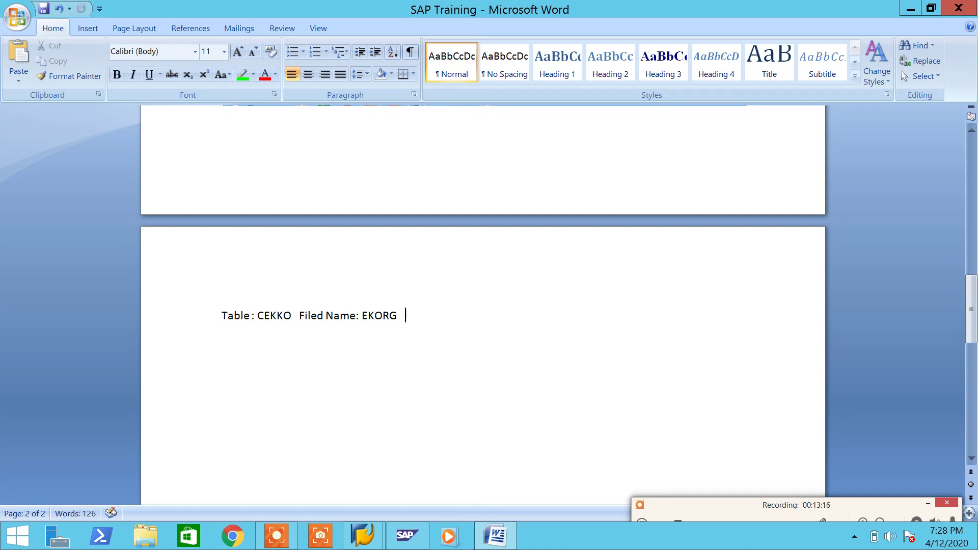
{"action": "type", "text": "Class Type :"}
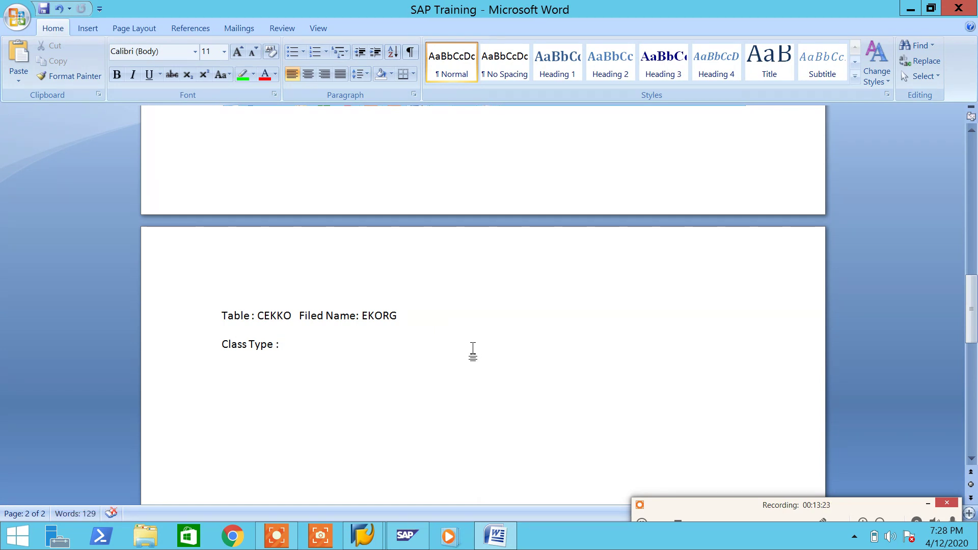
{"action": "type", "text": "032"}
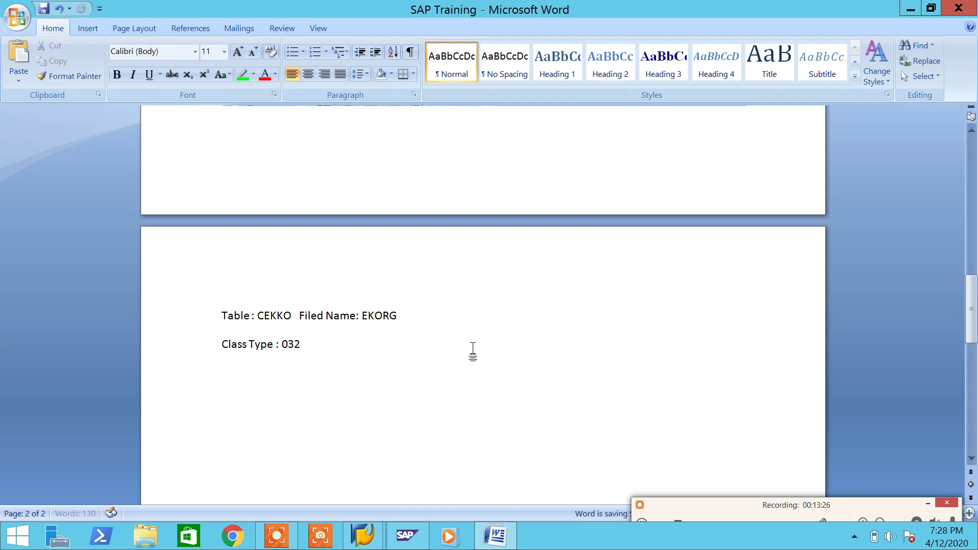
- Allow multiple values for the REL-PUR-ORG characteristic in SAP and save it
{"action": "key", "text": "alt+Tab"}
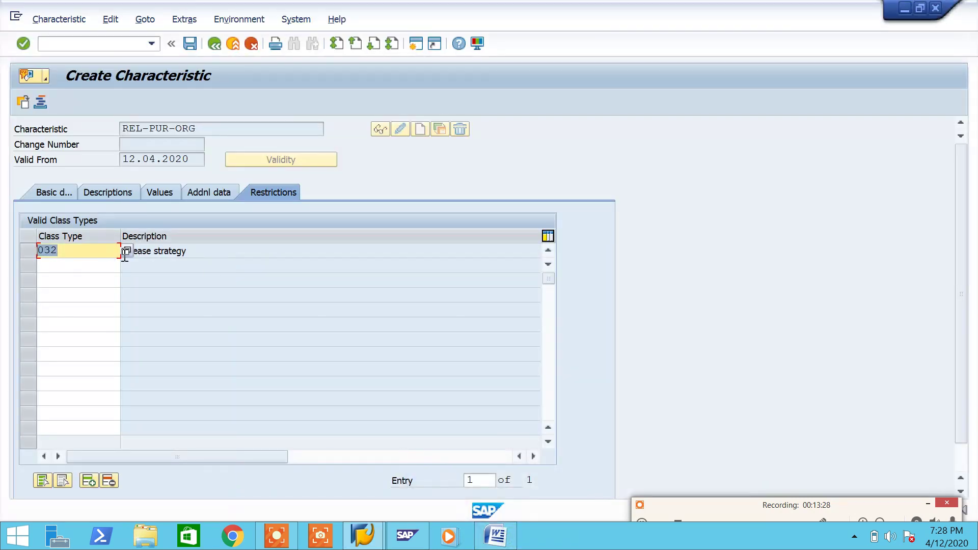
{"action": "left_click", "coordinate": [54, 196]}
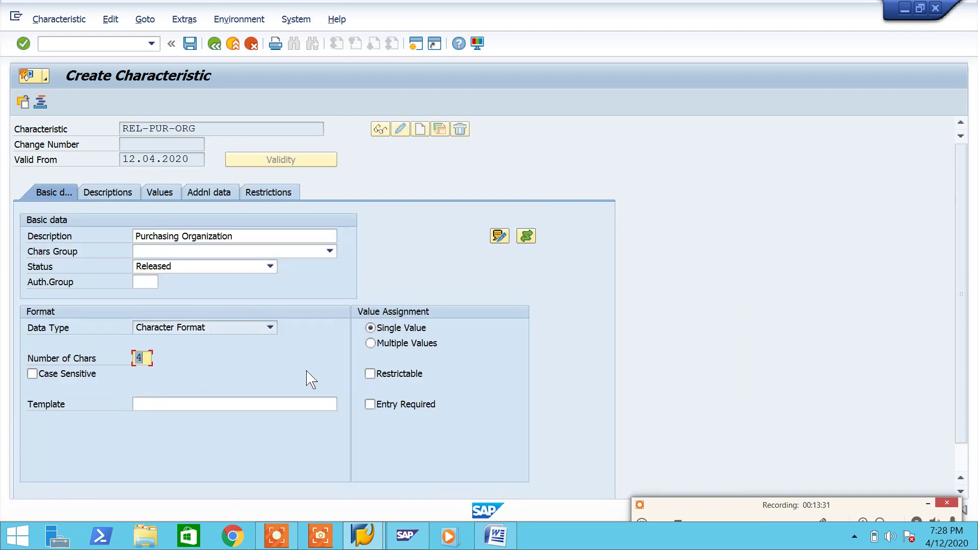
{"action": "left_click", "coordinate": [372, 344]}
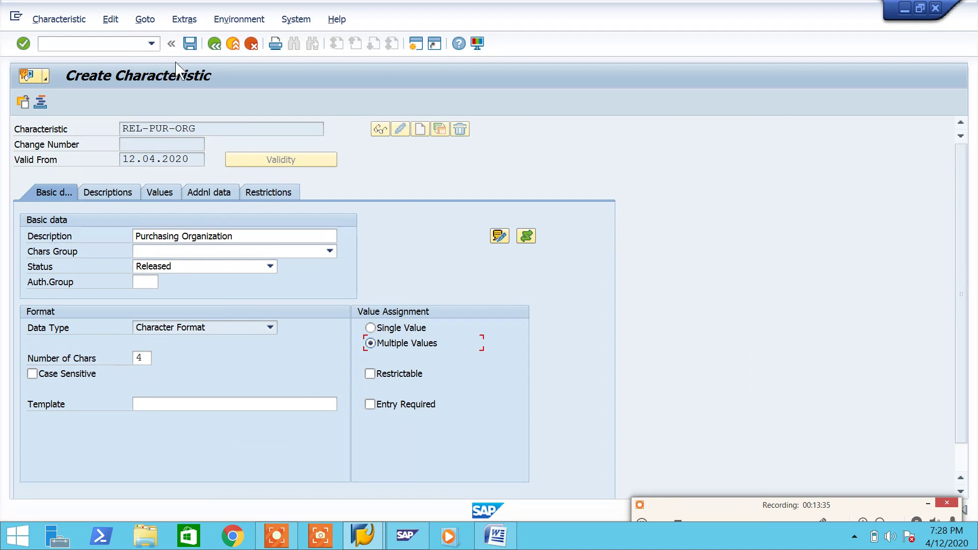
{"action": "left_click", "coordinate": [189, 46]}
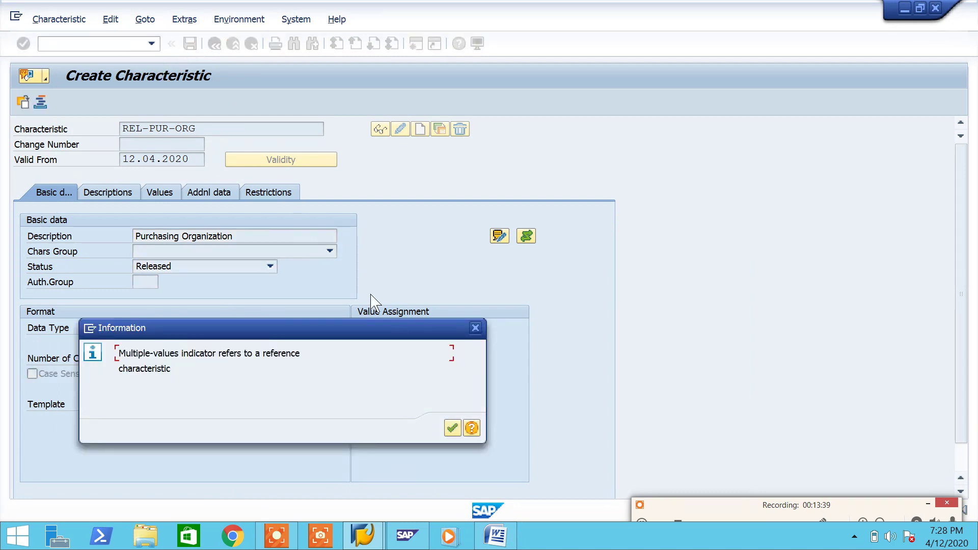
{"action": "left_click", "coordinate": [474, 329]}
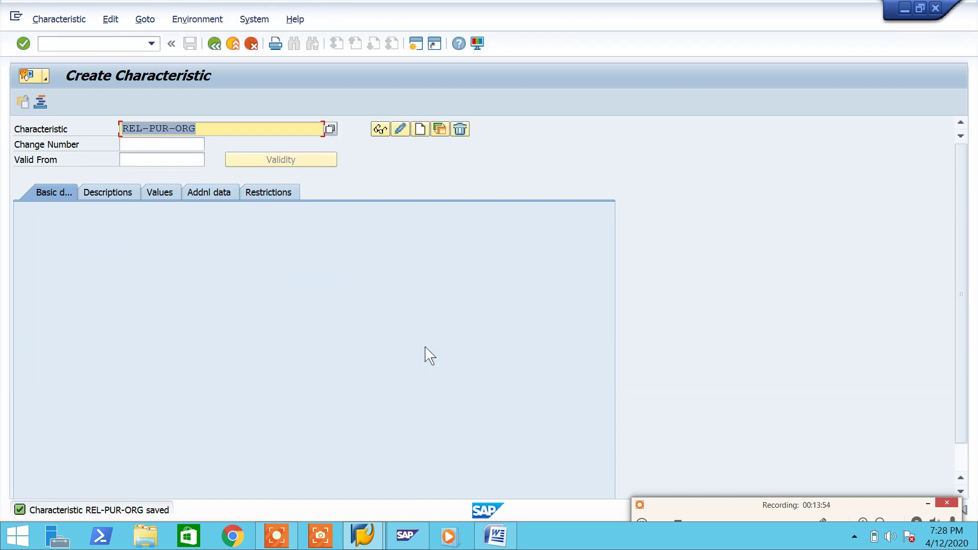
- Copy "Characteristic REL-PUR-ORG" from the save message's details and paste it below the class type line in Word, matching the document's formatting
{"action": "left_click", "coordinate": [138, 513]}
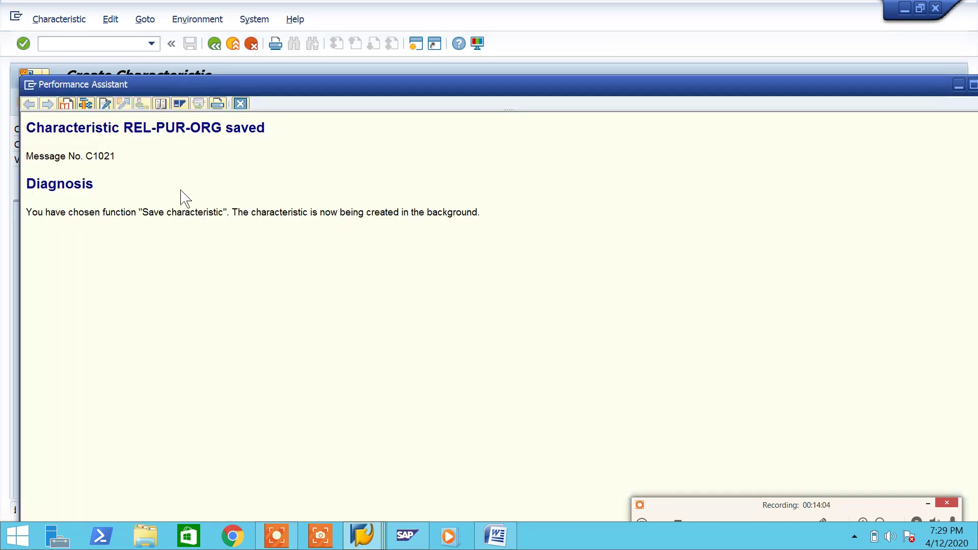
{"action": "left_click_drag", "start_coordinate": [224, 130], "coordinate": [47, 128]}
{"action": "key", "text": "ctrl+c"}
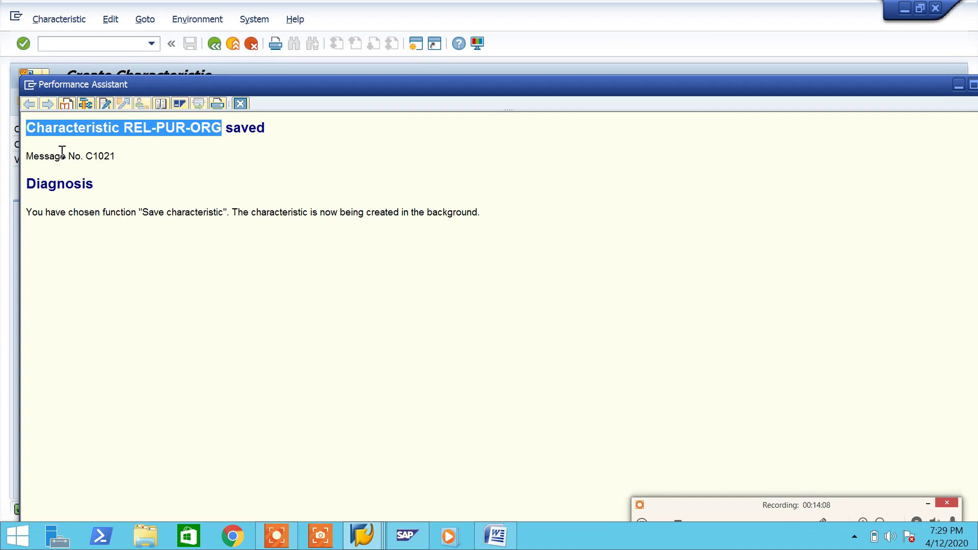
{"action": "left_click", "coordinate": [496, 535]}
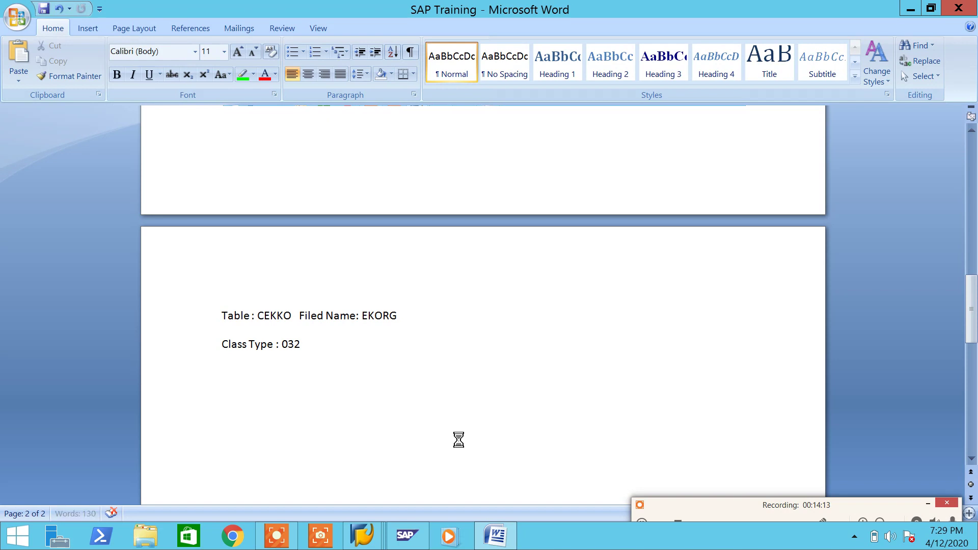
{"action": "key", "text": "ctrl+v"}
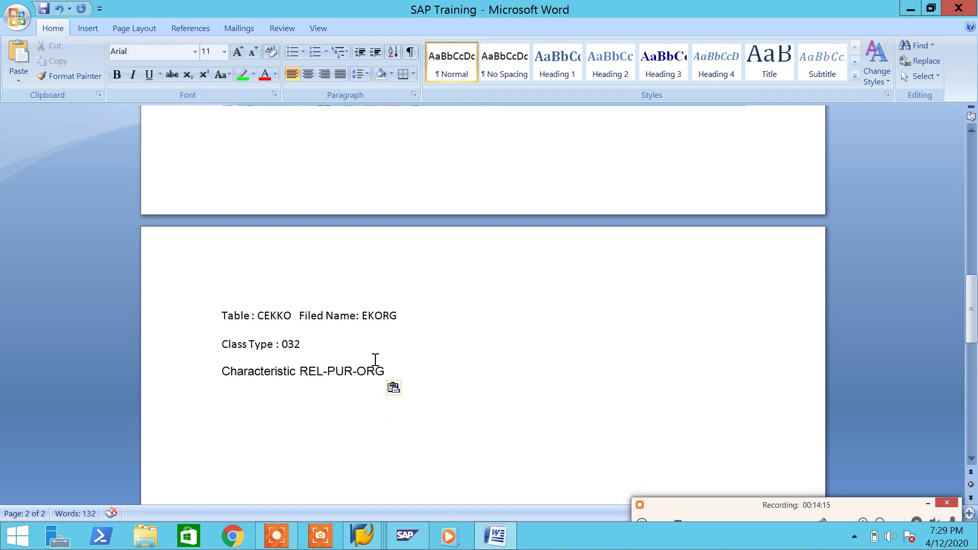
{"action": "left_click", "coordinate": [373, 354]}
{"action": "left_click", "coordinate": [397, 388]}
{"action": "left_click", "coordinate": [442, 429]}
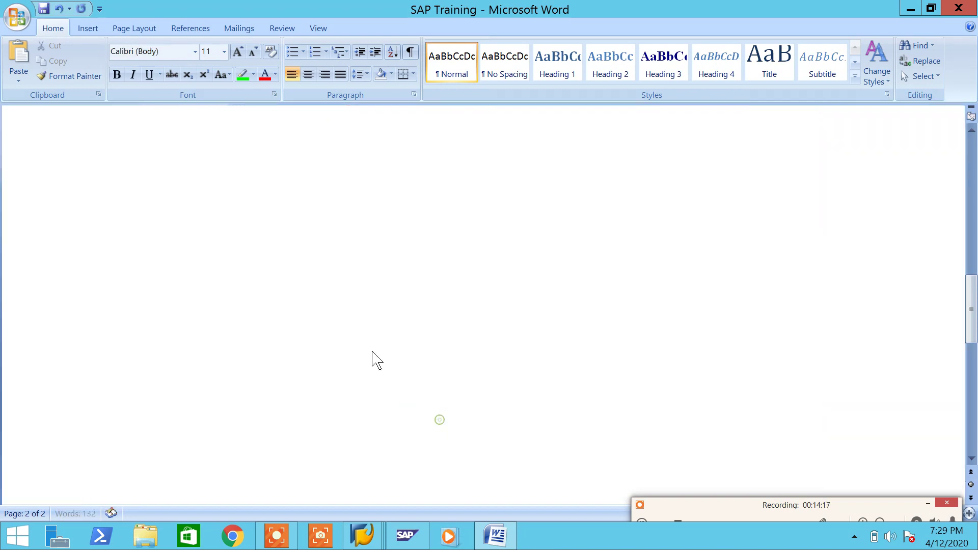
- Insert the underlined heading "For Purchase organization" above the characteristic line
{"action": "left_click", "coordinate": [373, 345]}
{"action": "key", "text": "Return"}
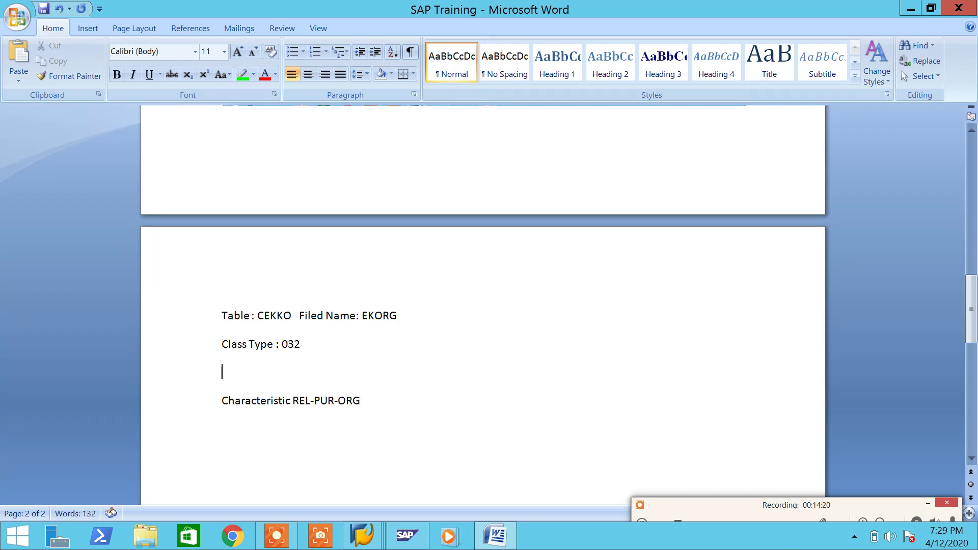
{"action": "type", "text": "Purchase o"}
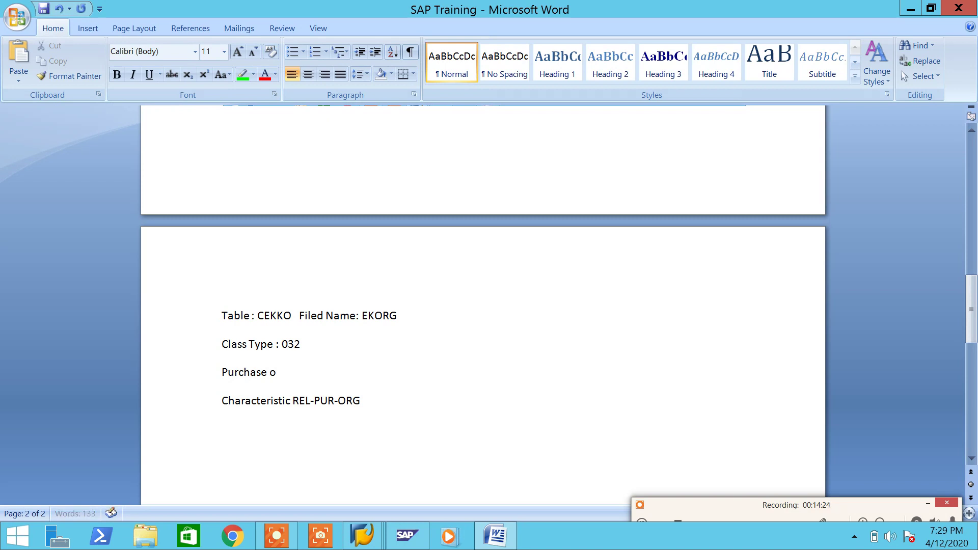
{"action": "type", "text": "rganization"}
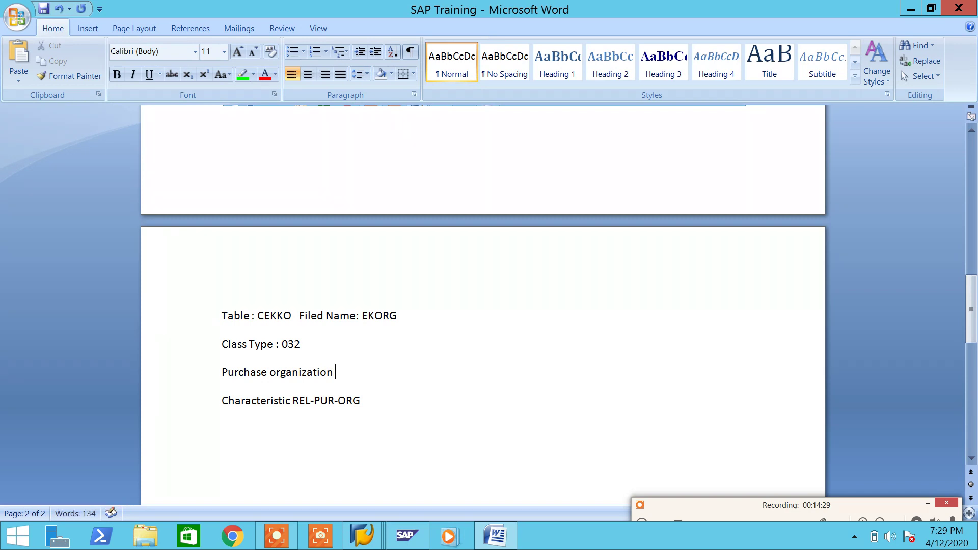
{"action": "key", "text": "Home"}
{"action": "type", "text": "For"}
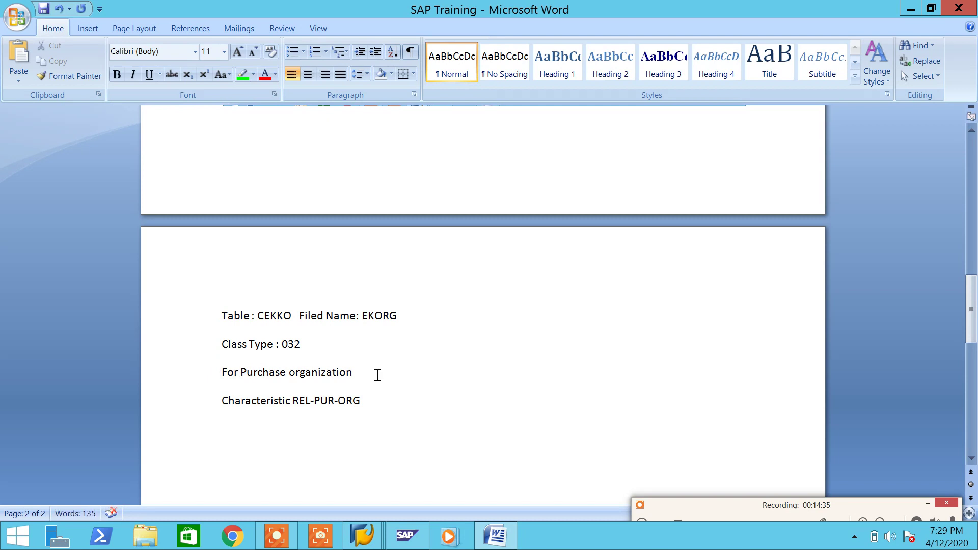
{"action": "left_click_drag", "start_coordinate": [378, 374], "coordinate": [211, 378]}
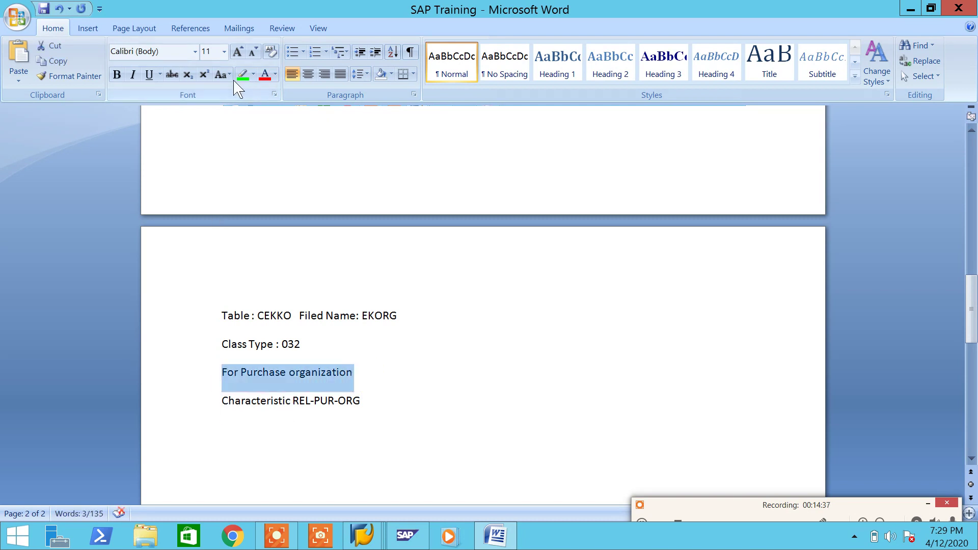
{"action": "left_click", "coordinate": [149, 74]}
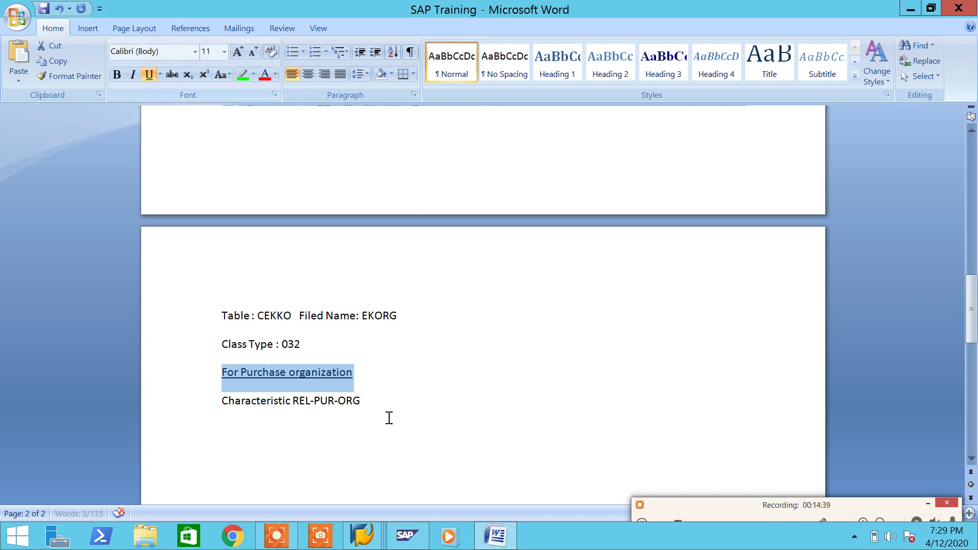
- Add the underlined heading "Company Code" below the characteristic line
{"action": "left_click", "coordinate": [393, 401]}
{"action": "key", "text": "Return"}
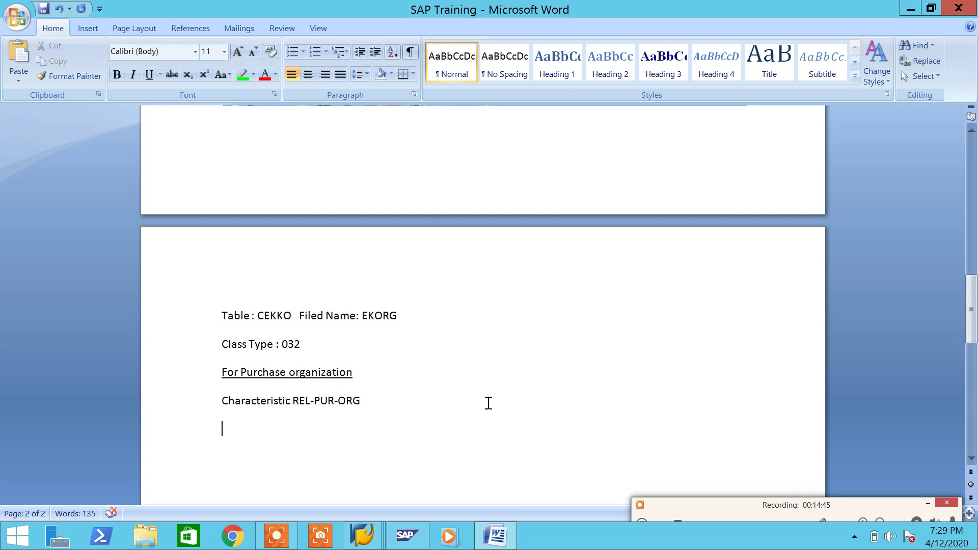
{"action": "type", "text": "Company"}
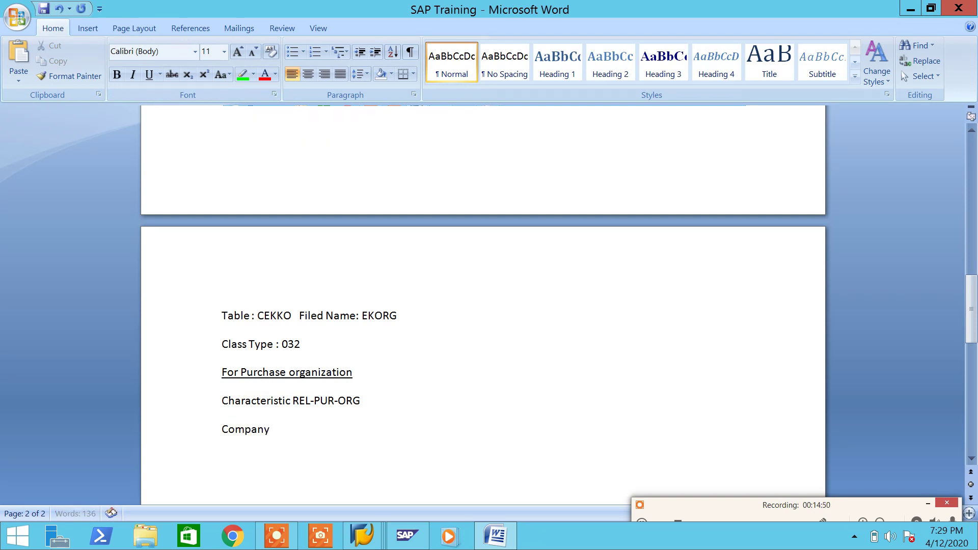
{"action": "type", "text": " Code"}
{"action": "left_click_drag", "start_coordinate": [316, 431], "coordinate": [227, 452]}
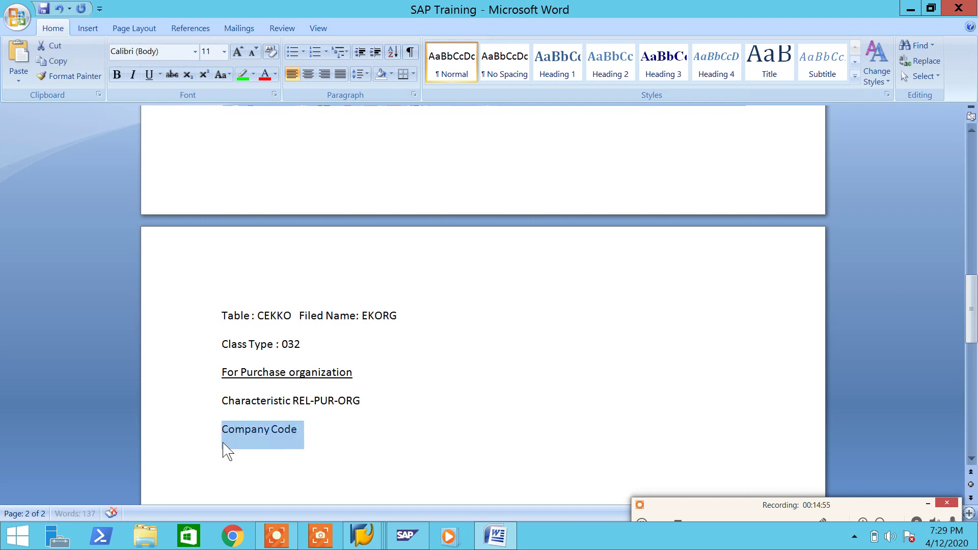
{"action": "left_click", "coordinate": [148, 75]}
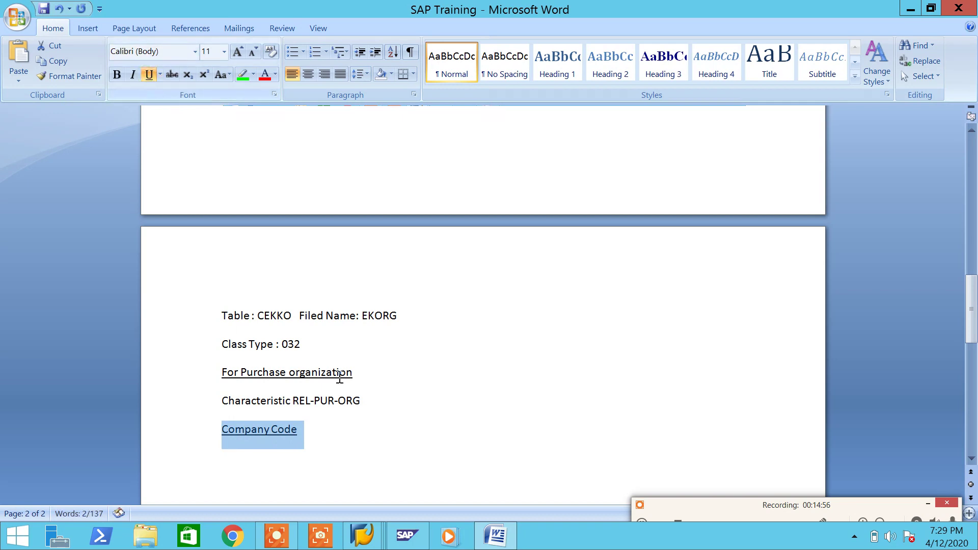
{"action": "left_click", "coordinate": [474, 466]}
- Close the message details in SAP and enter REL-COM-COD as the name of the new characteristic
{"action": "key", "text": "alt+Tab"}
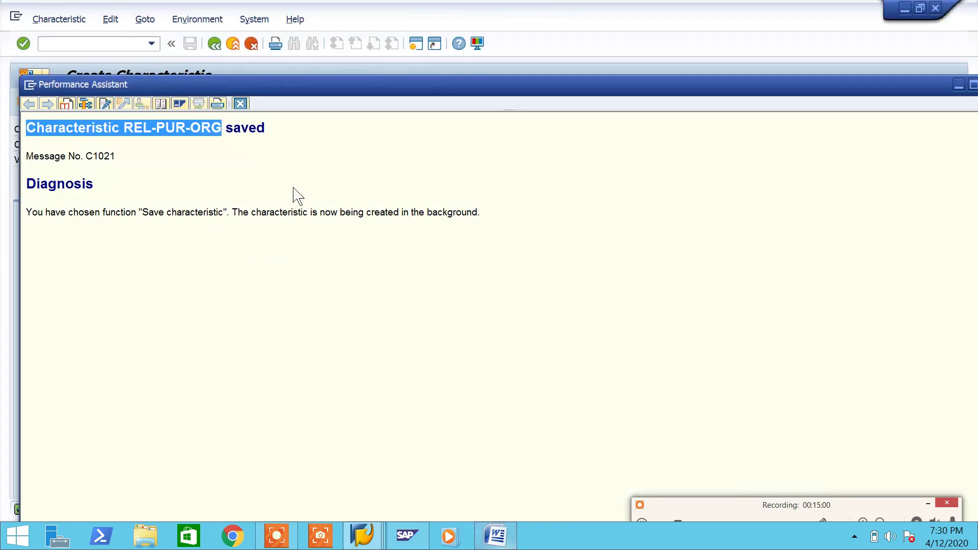
{"action": "left_click", "coordinate": [240, 103]}
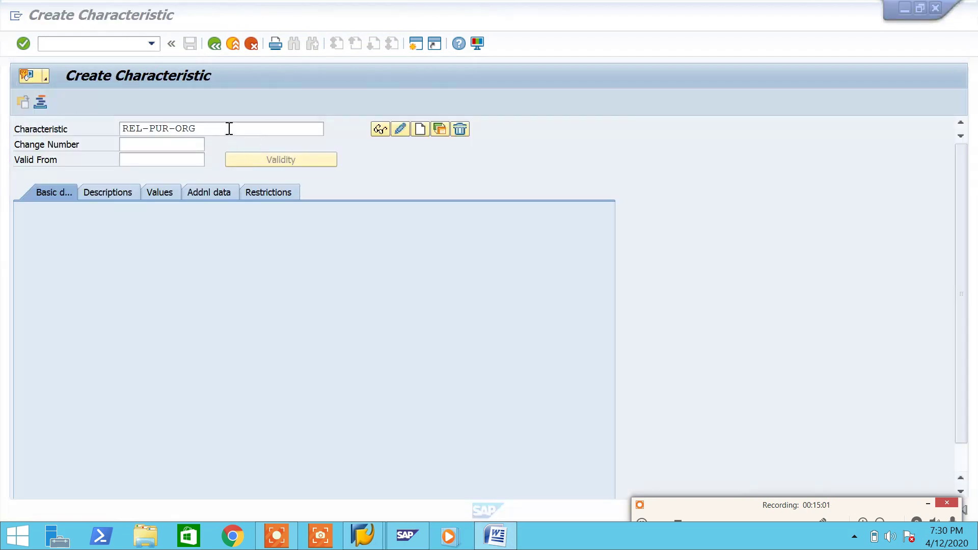
{"action": "left_click_drag", "start_coordinate": [229, 129], "coordinate": [159, 131]}
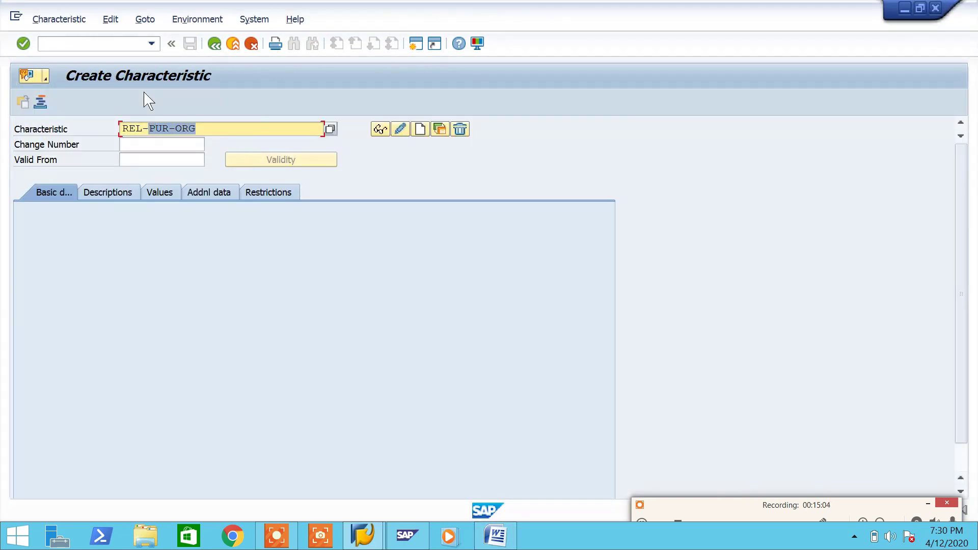
{"action": "type", "text": "COM"}
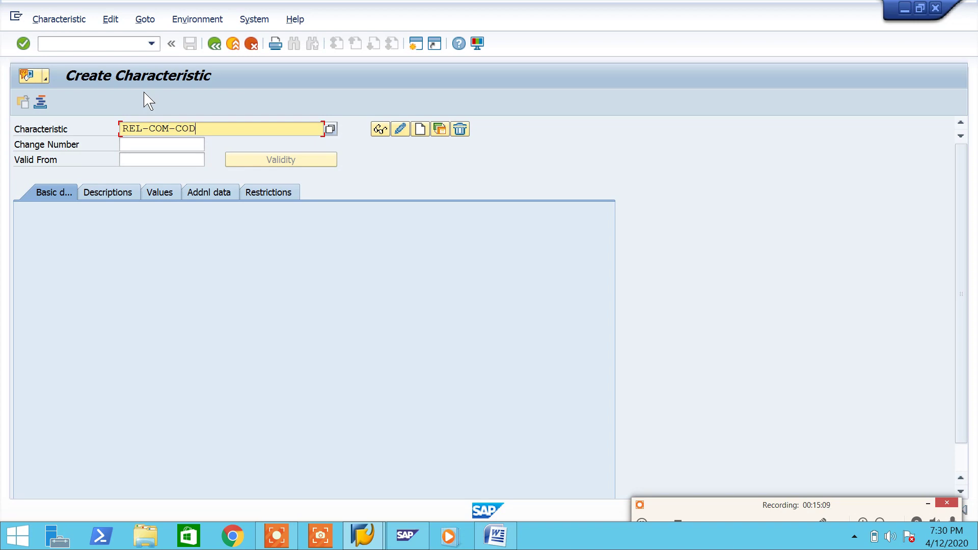
- Switch to the Word notes, look up the company code's field name, and return to SAP
{"action": "left_click", "coordinate": [495, 536]}
{"action": "scroll", "coordinate": [450, 377], "scroll_direction": "up", "scroll_amount": 10}
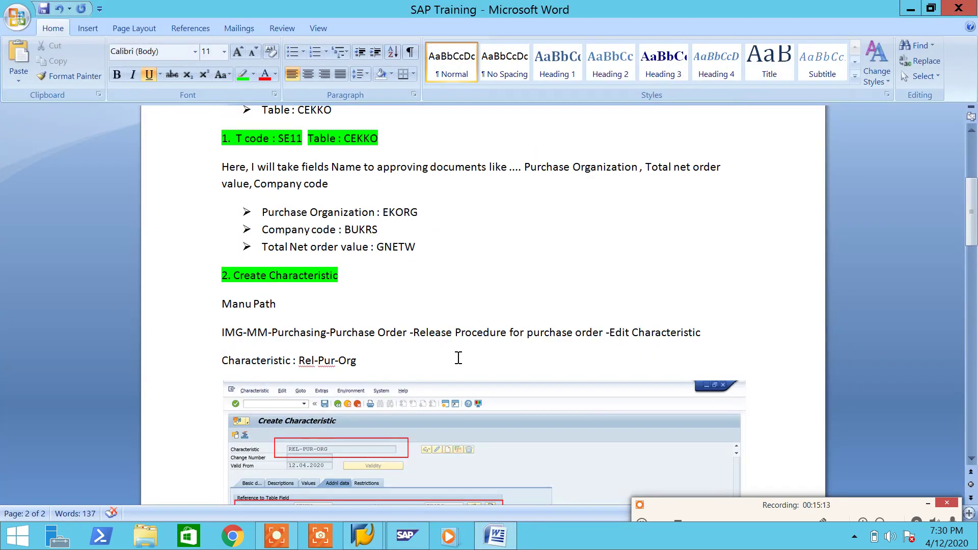
{"action": "left_click_drag", "start_coordinate": [384, 266], "coordinate": [345, 269]}
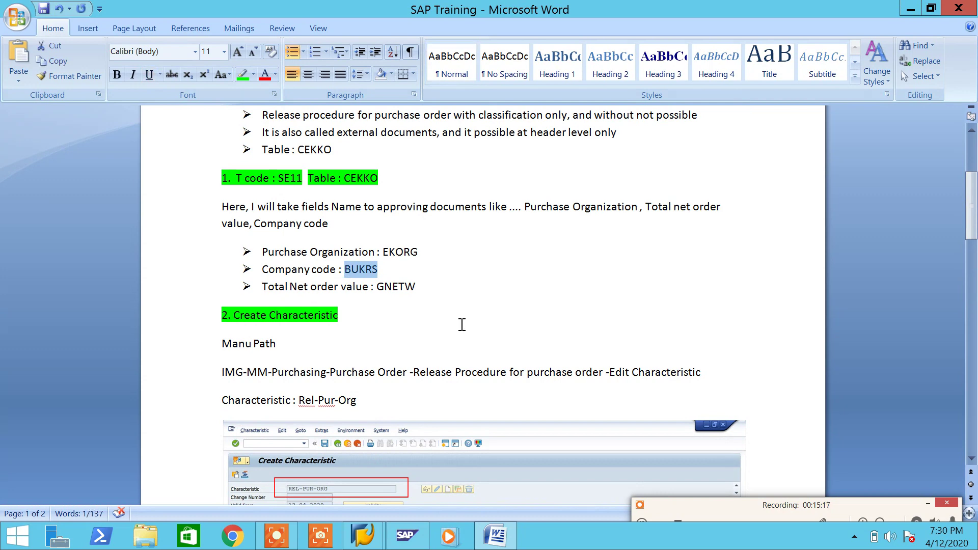
{"action": "scroll", "coordinate": [463, 322], "scroll_direction": "down", "scroll_amount": 12}
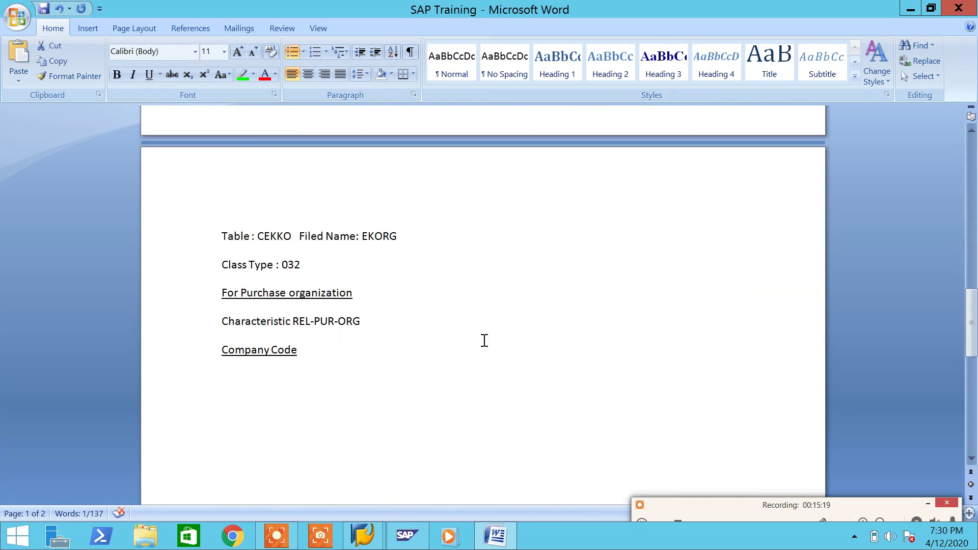
{"action": "left_click", "coordinate": [511, 543]}
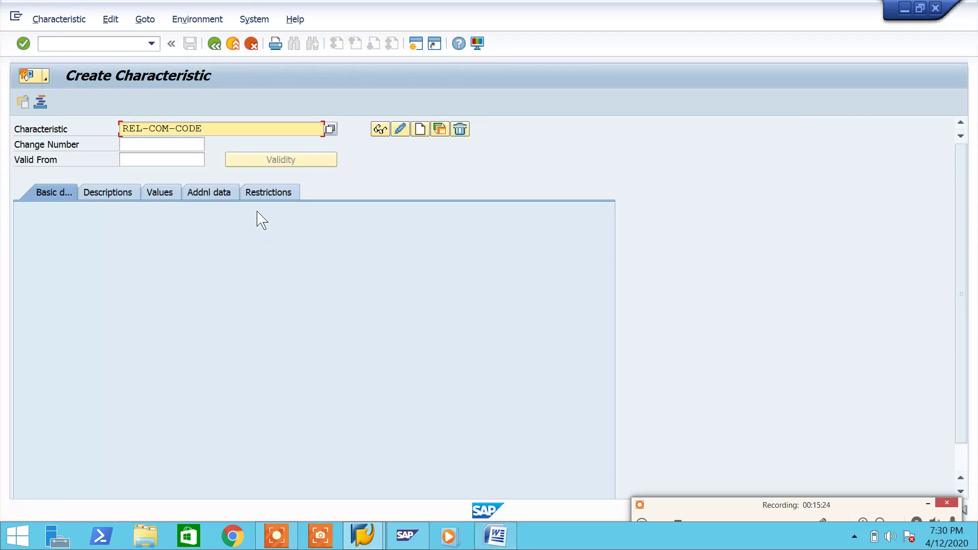
- Create the characteristic REL-COM-CODE with a reference to table CEKKO, field BUKRS, and accept the dictionary format data
{"action": "left_click", "coordinate": [420, 129]}
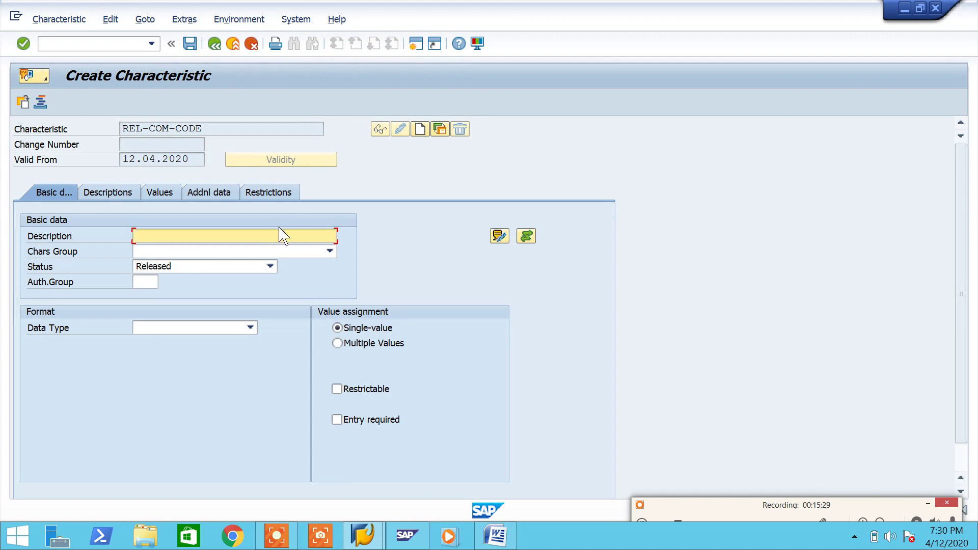
{"action": "left_click", "coordinate": [199, 198]}
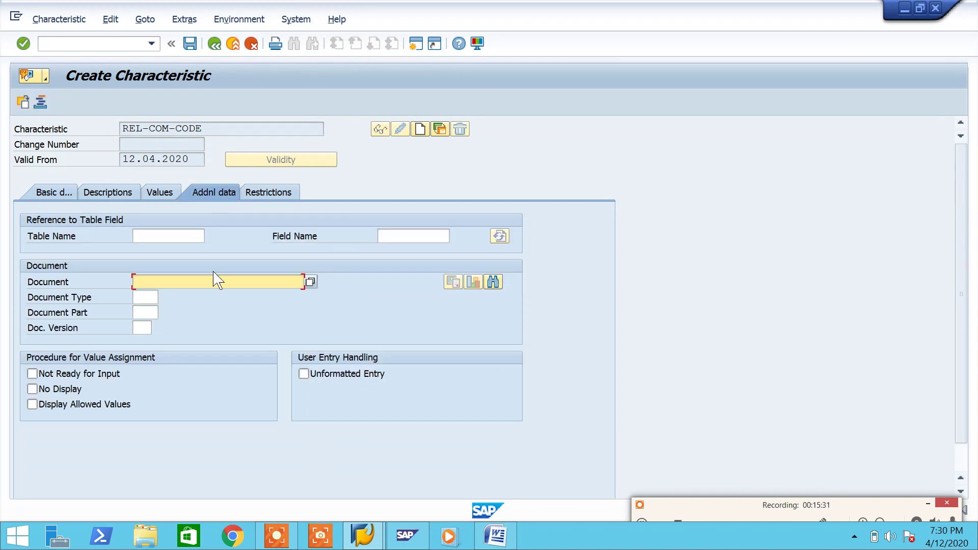
{"action": "left_click", "coordinate": [174, 236]}
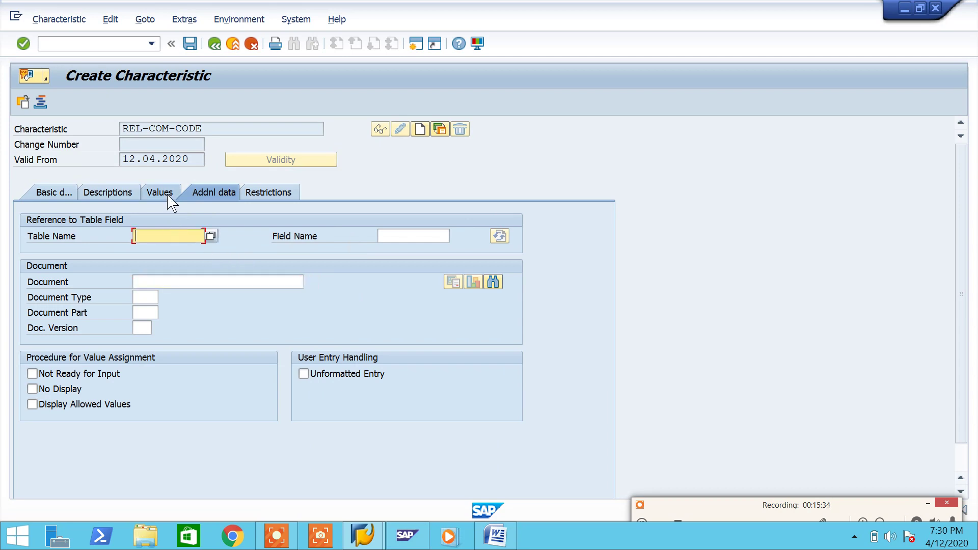
{"action": "type", "text": "CEKKO"}
{"action": "key", "text": "Tab"}
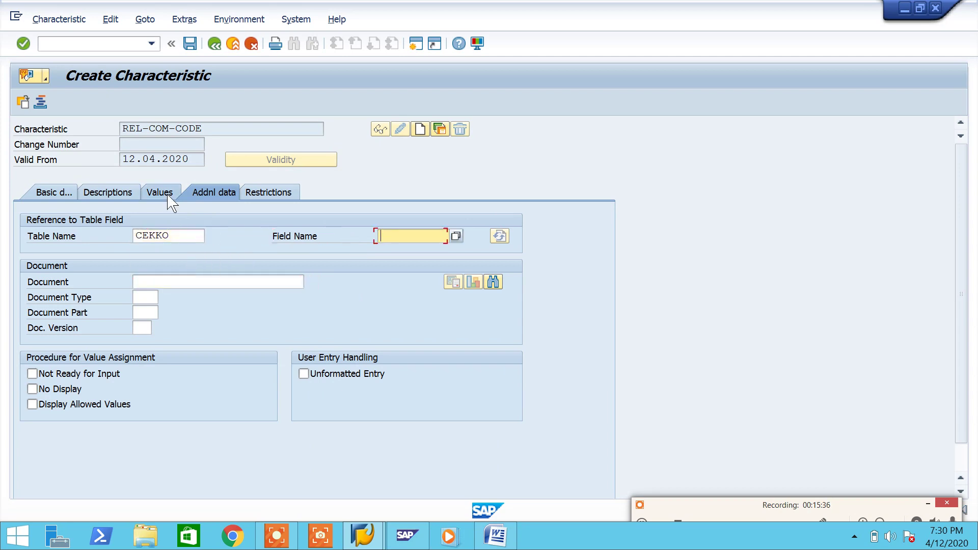
{"action": "type", "text": "BUKRS"}
{"action": "key", "text": "Return"}
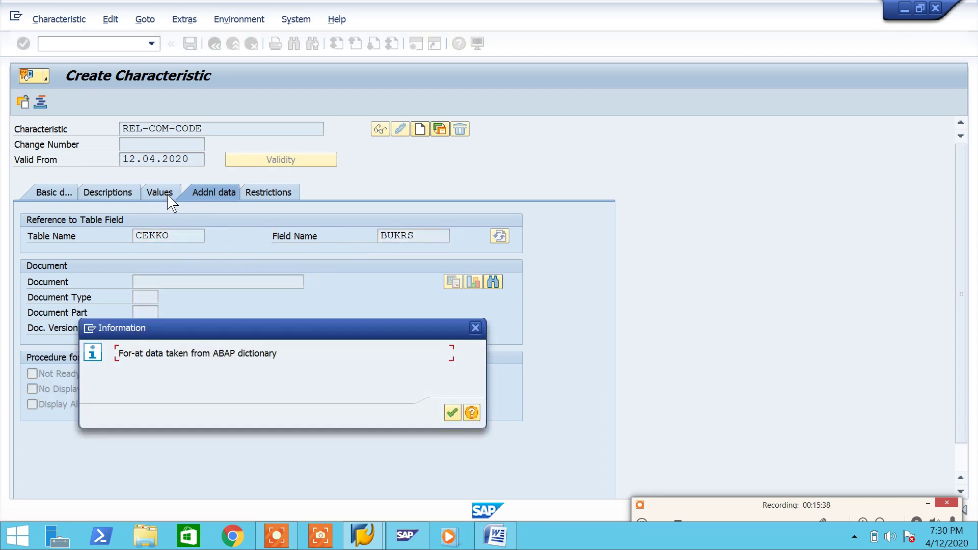
{"action": "key", "text": "Return"}
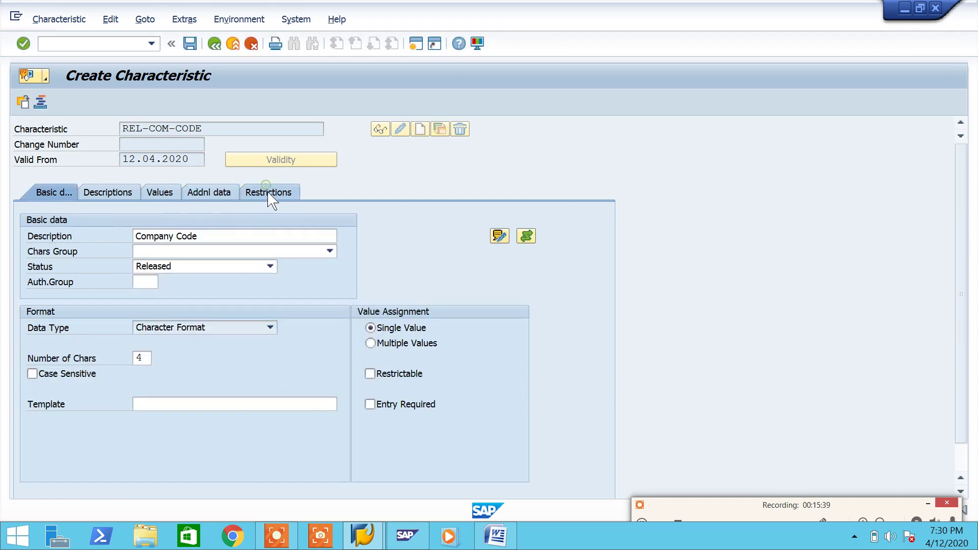
- Restrict the REL-COM-CODE characteristic to class type 032
{"action": "left_click", "coordinate": [272, 196]}
{"action": "key", "text": "BackSpace"}
{"action": "key", "text": "Down"}
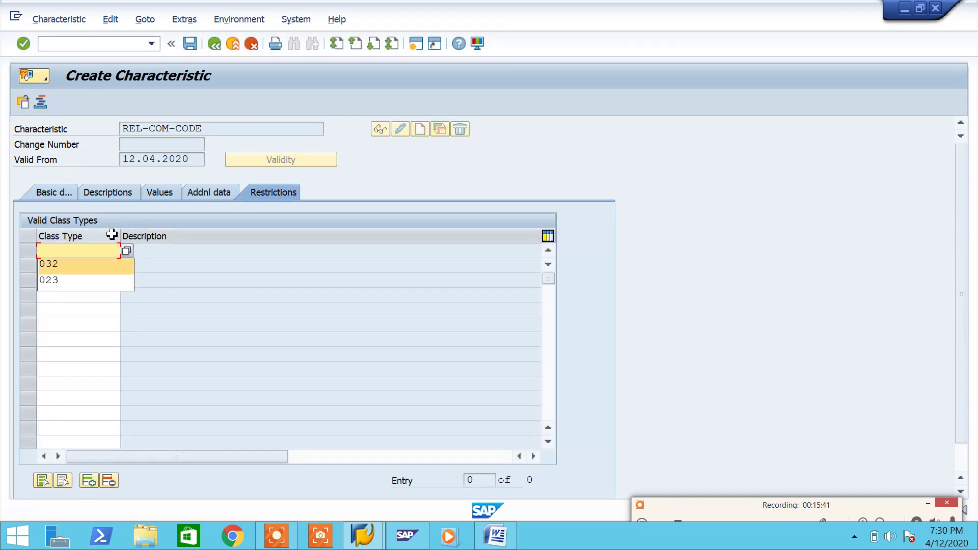
{"action": "key", "text": "Return"}
{"action": "key", "text": "Return"}
- Set the company code characteristic's value assignment to Multiple Values and accept the information message
{"action": "left_click", "coordinate": [66, 196]}
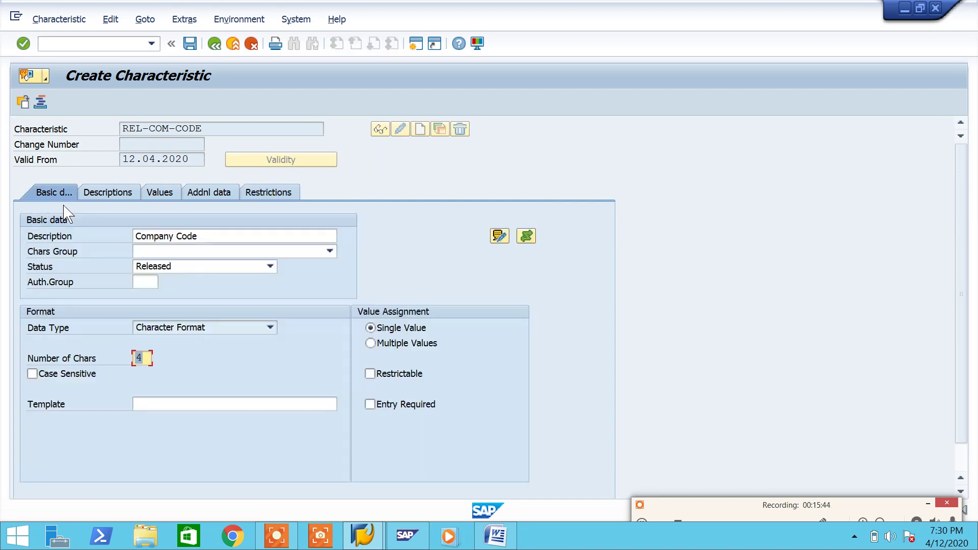
{"action": "left_click", "coordinate": [398, 343]}
{"action": "left_click", "coordinate": [164, 198]}
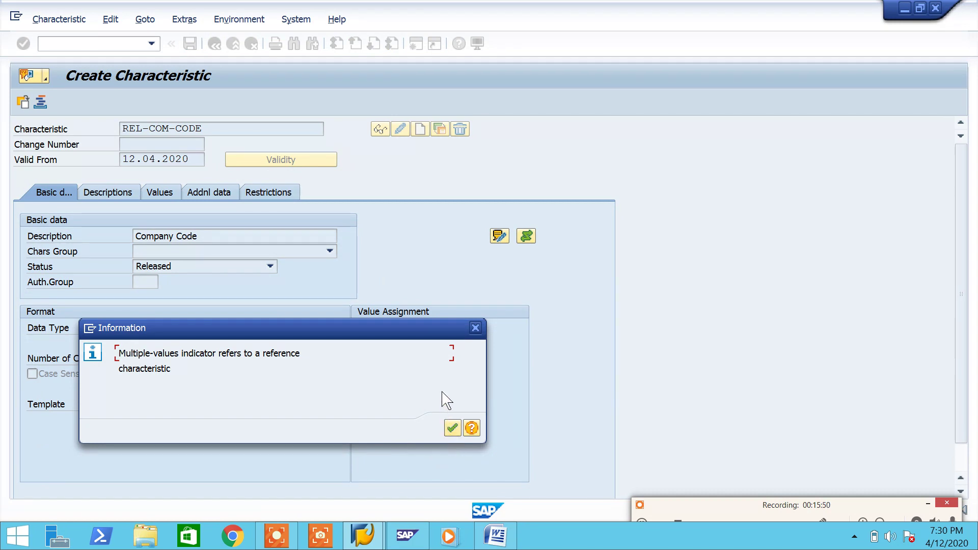
{"action": "left_click", "coordinate": [453, 428]}
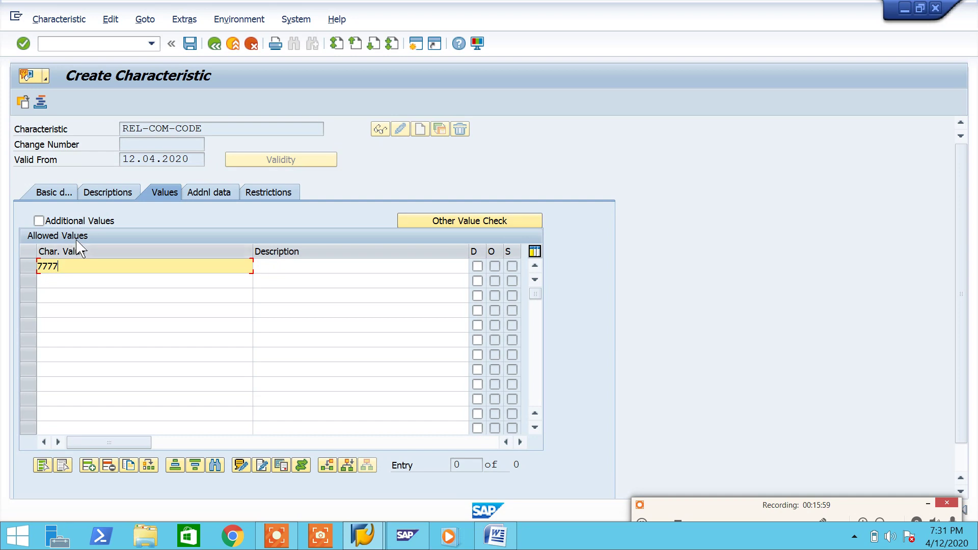
- Add the allowed value 7777 with description "Paragon Polymer Pvt Ltd", check the descriptions and restrictions, and save the characteristic
{"action": "left_click", "coordinate": [278, 265]}
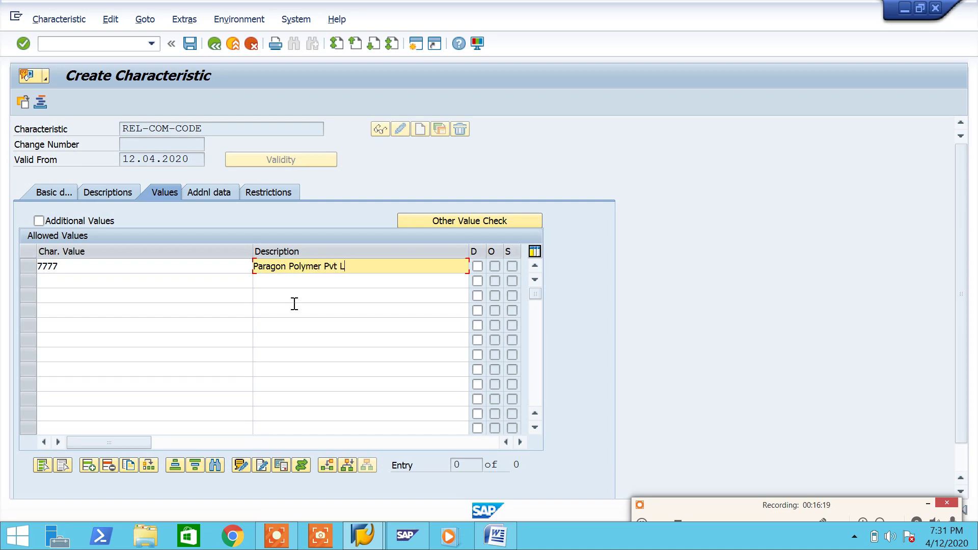
{"action": "key", "text": "Return"}
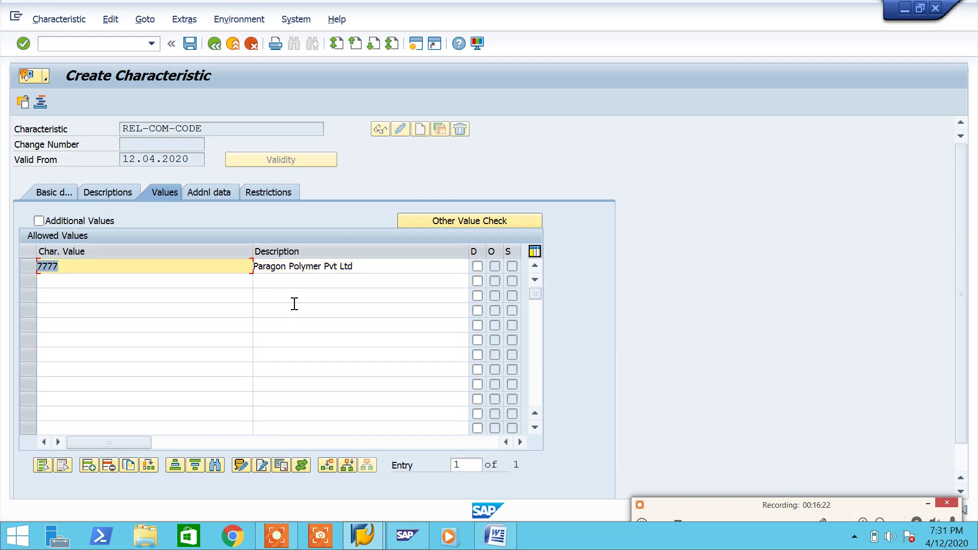
{"action": "left_click", "coordinate": [108, 196]}
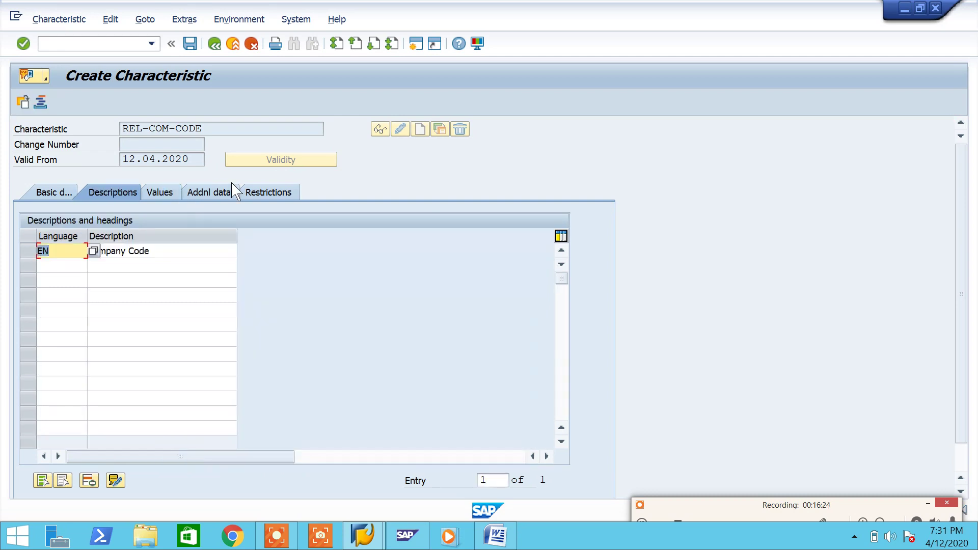
{"action": "left_click", "coordinate": [263, 199]}
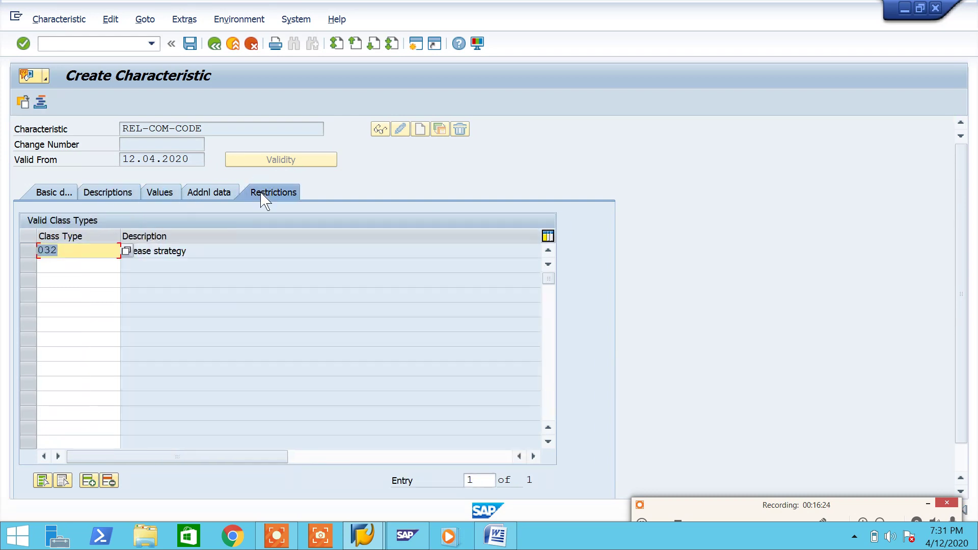
{"action": "left_click", "coordinate": [193, 47]}
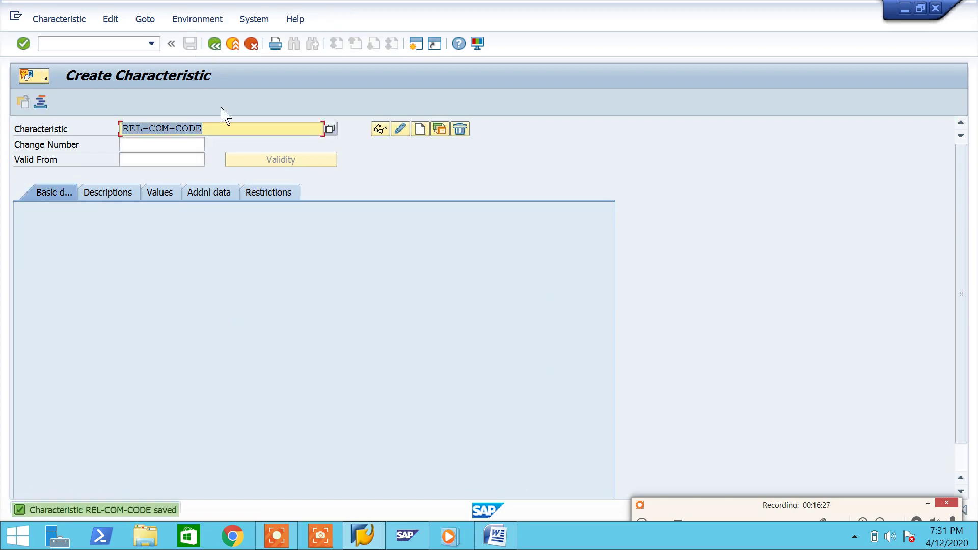
- Select the existing characteristic REL-PUR-ORG and open it for changing
{"action": "key", "text": "Delete"}
{"action": "key", "text": "Down"}
{"action": "key", "text": "Down"}
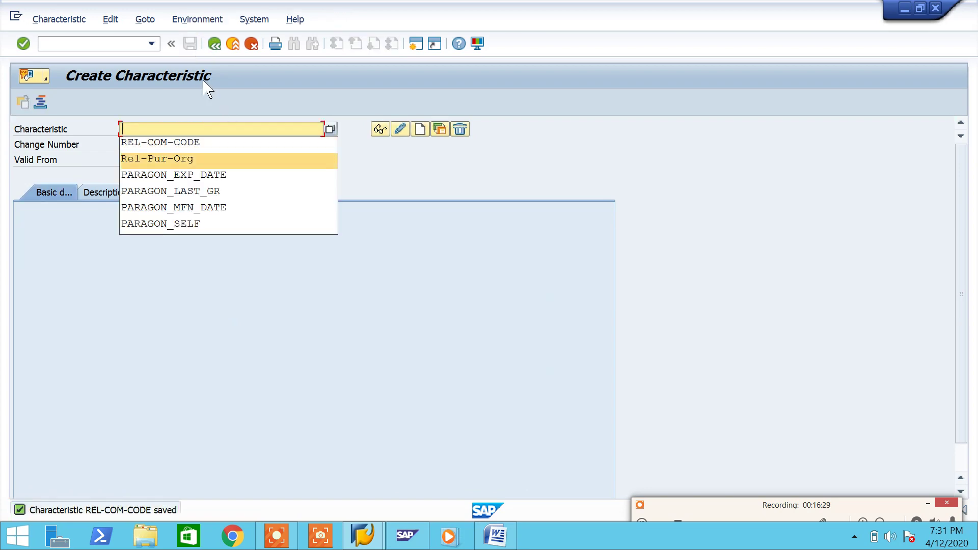
{"action": "key", "text": "Return"}
{"action": "key", "text": "Return"}
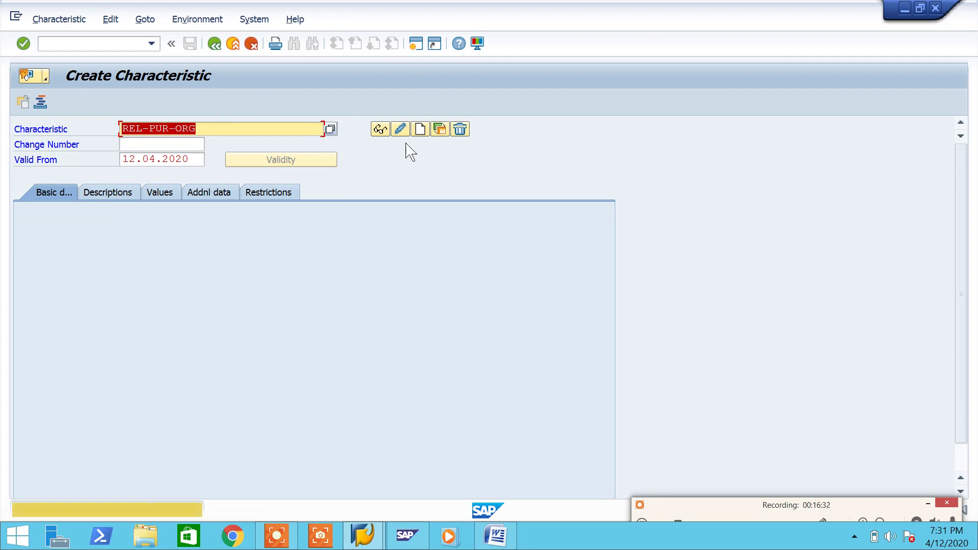
{"action": "left_click", "coordinate": [404, 134]}
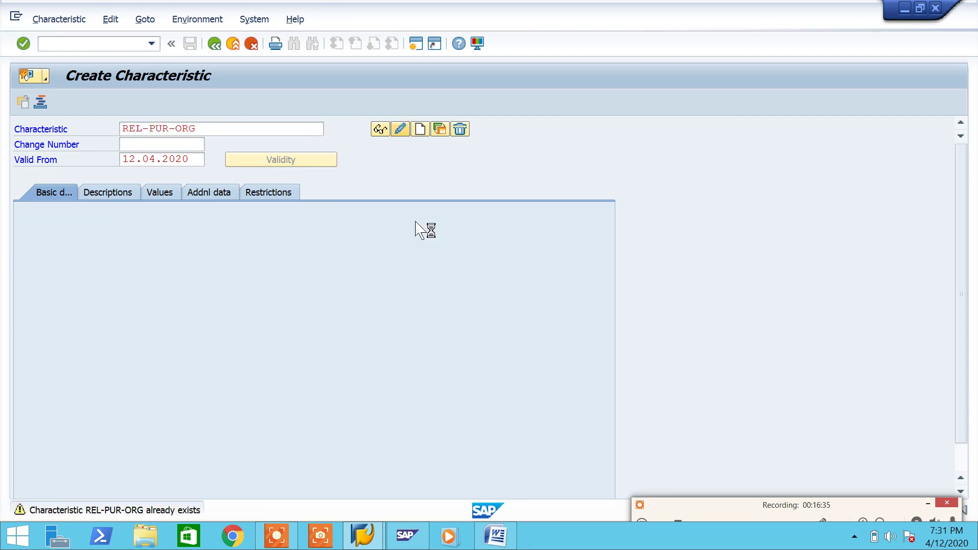
- Add the allowed value 7777 with description "Paragon Purchase Order" to REL-PUR-ORG and save the change
{"action": "left_click", "coordinate": [168, 195]}
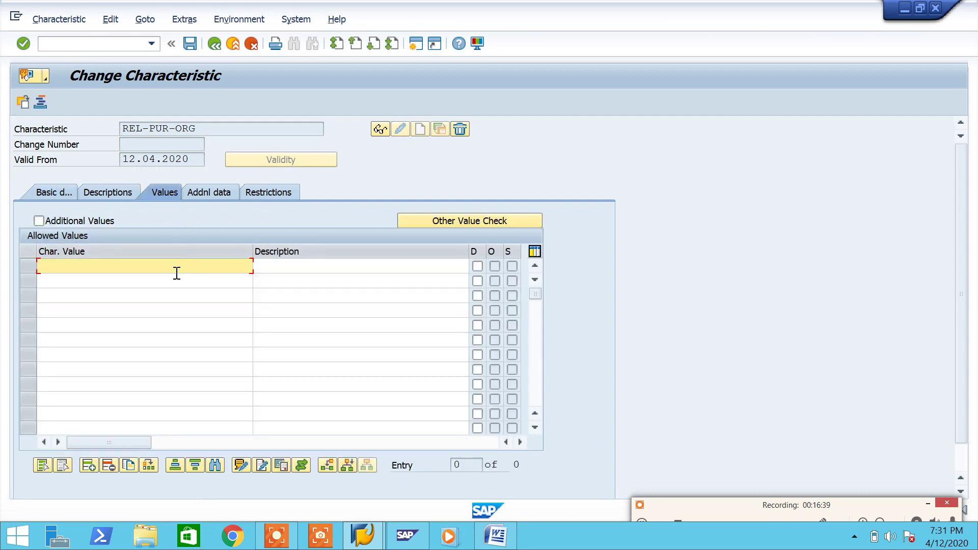
{"action": "type", "text": "777"}
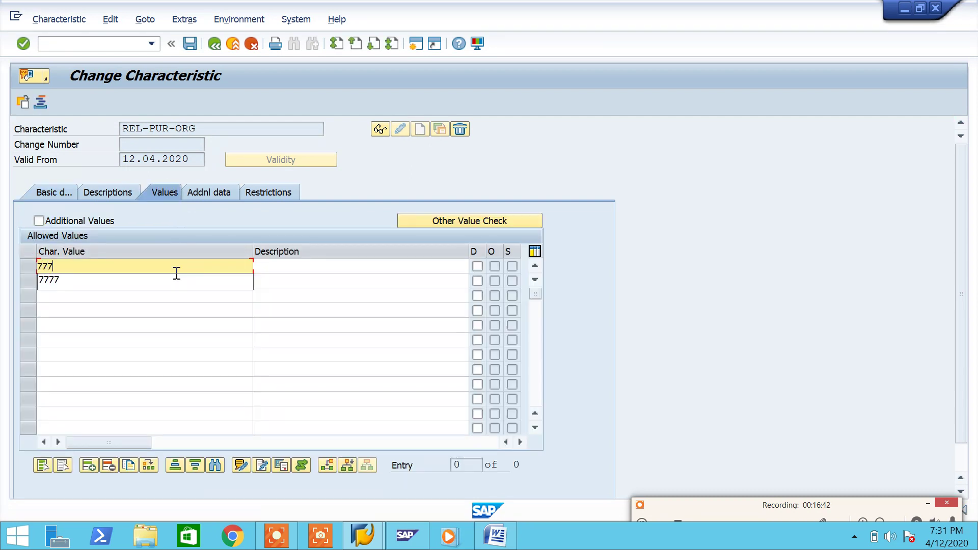
{"action": "type", "text": "7"}
{"action": "key", "text": "Tab"}
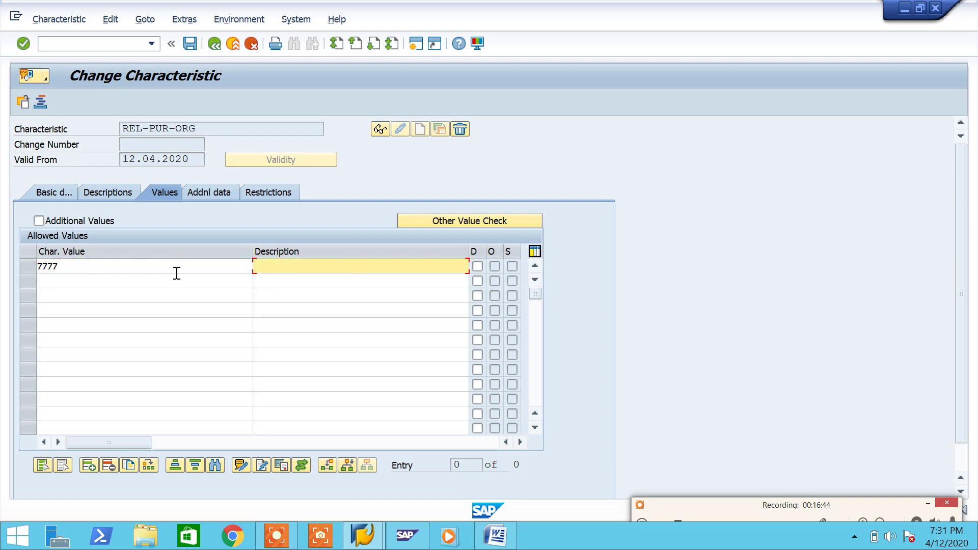
{"action": "type", "text": "Paragon"}
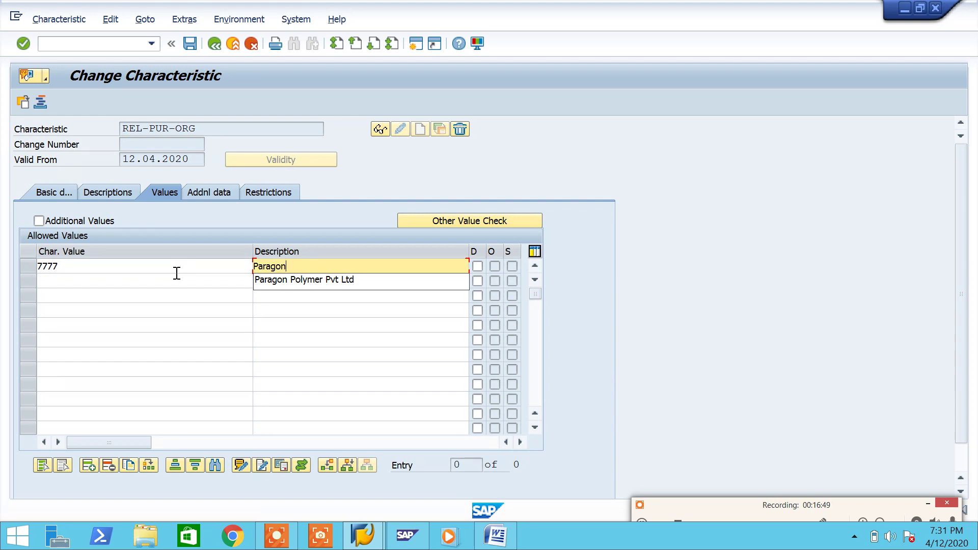
{"action": "type", "text": " Purchase Order"}
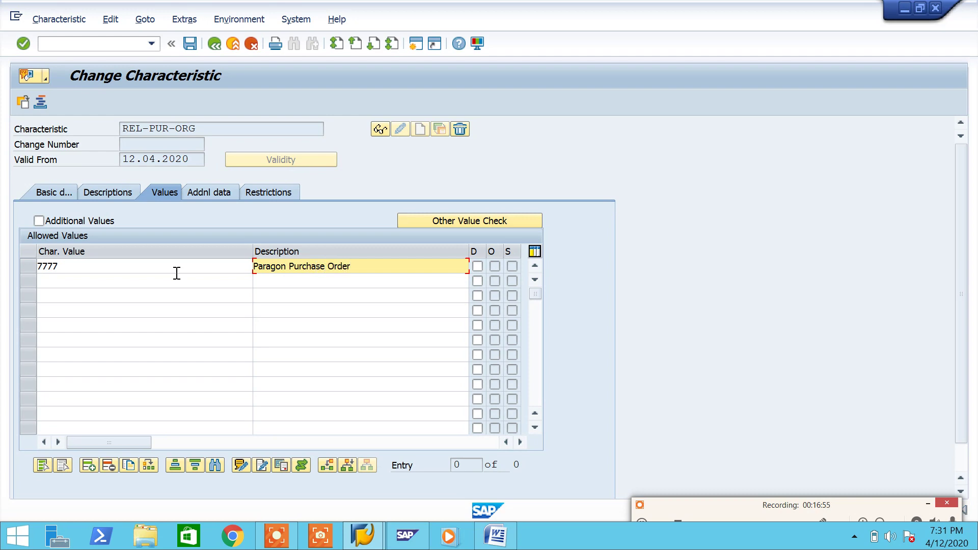
{"action": "key", "text": "Return"}
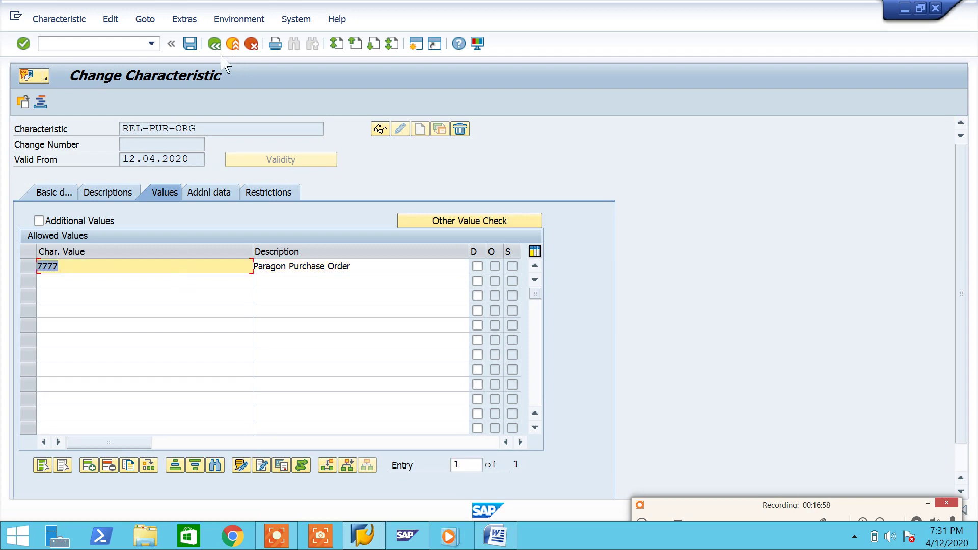
{"action": "left_click", "coordinate": [190, 44]}
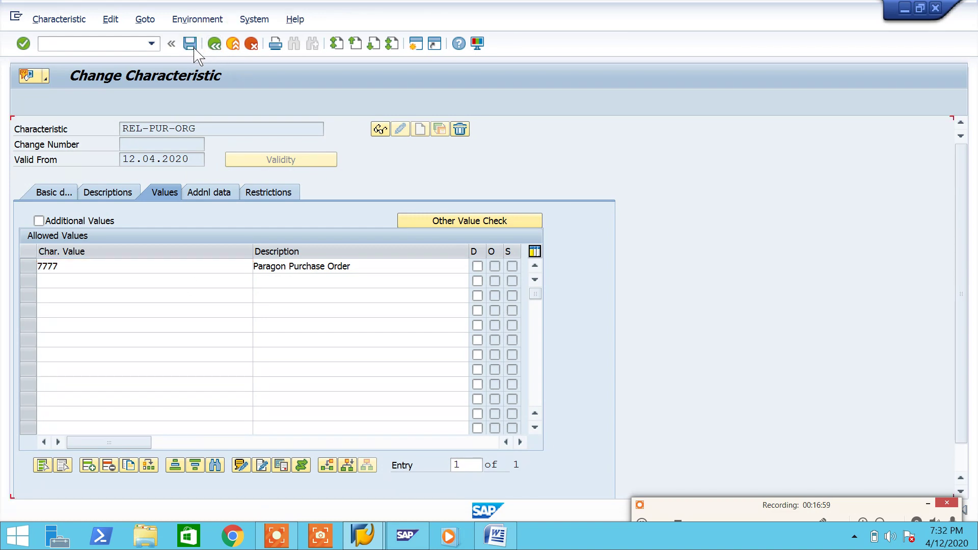
- Switch to Word and start a new line below the "Company Code" heading
{"action": "left_click", "coordinate": [504, 542]}
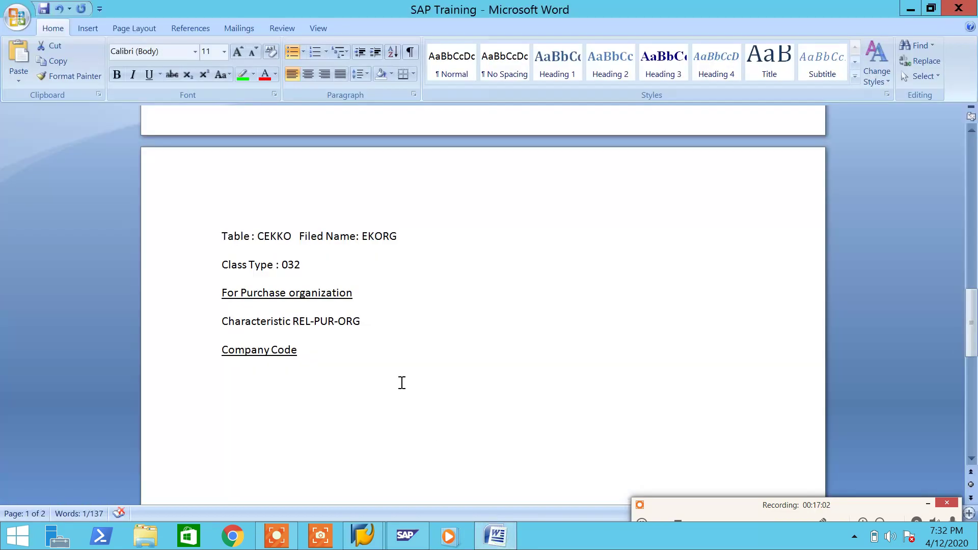
{"action": "left_click", "coordinate": [416, 359]}
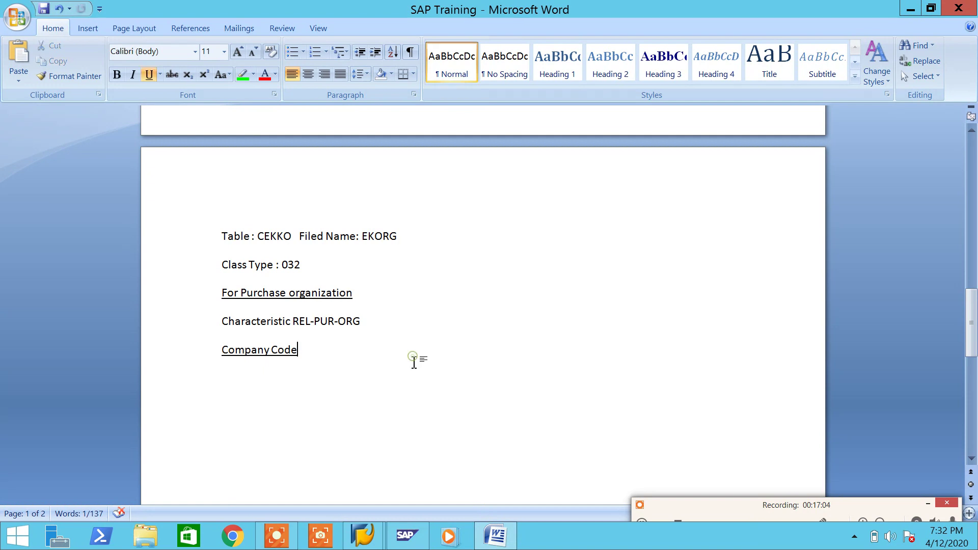
{"action": "key", "text": "Return"}
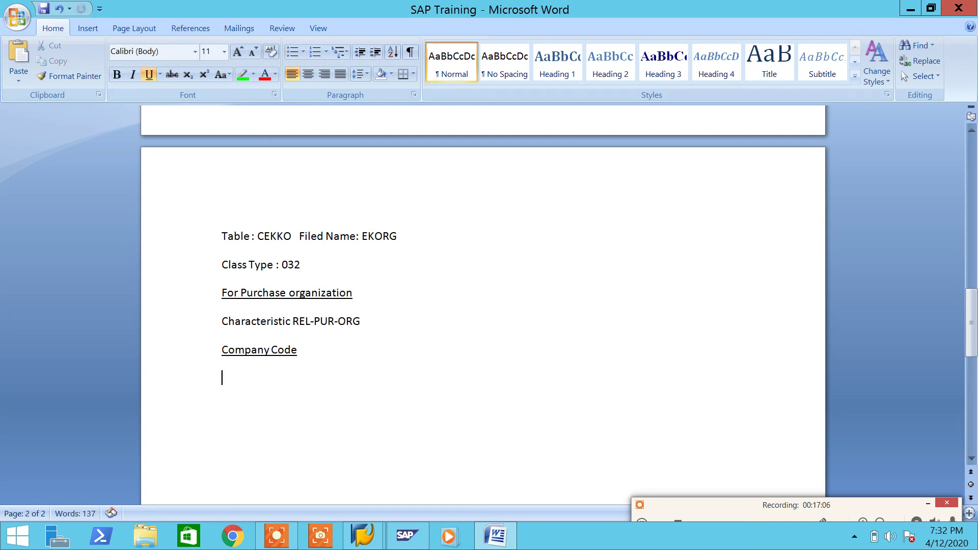
- Switch to SAP, enter REL-COM-CODE as the characteristic, select the name, and return to Word
{"action": "key", "text": "alt+Tab"}
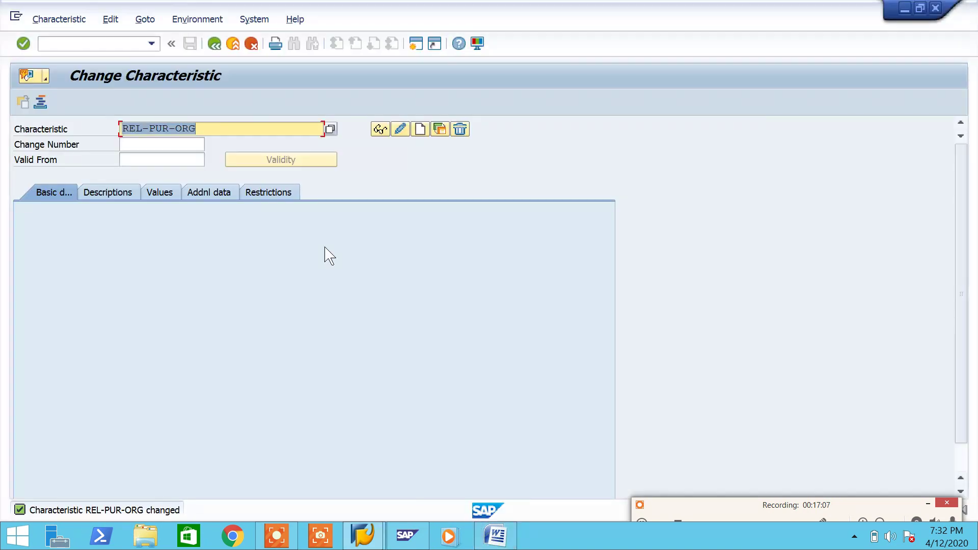
{"action": "key", "text": "Delete"}
{"action": "key", "text": "Down"}
{"action": "key", "text": "Return"}
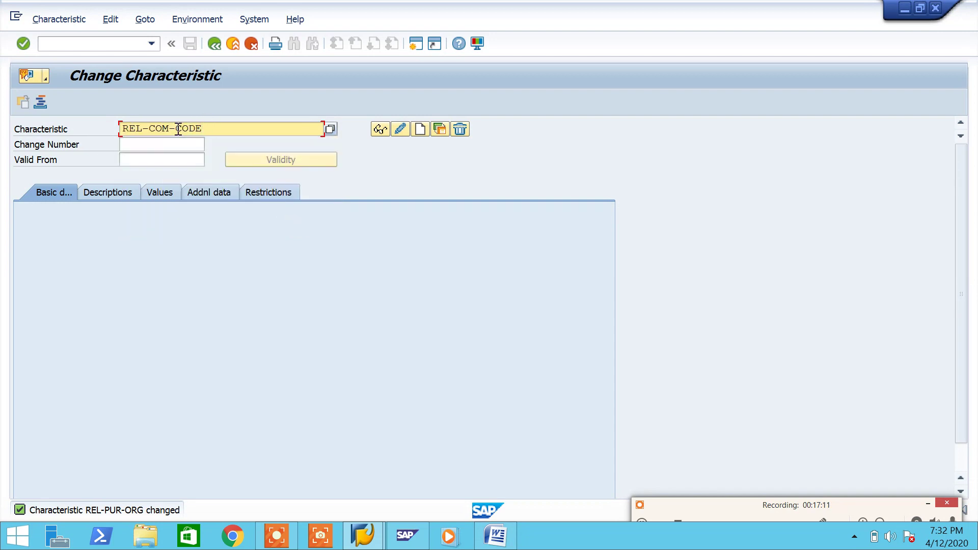
{"action": "left_click_drag", "start_coordinate": [206, 127], "coordinate": [89, 129]}
{"action": "left_click", "coordinate": [485, 526]}
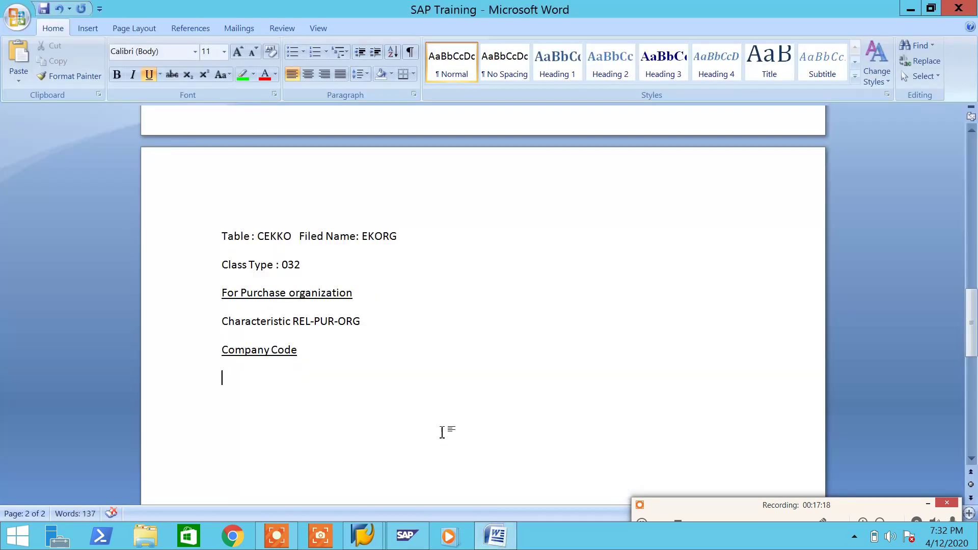
- Write "Characteristic : REL-COM-CODE" without underline below the Company Code heading and add a colon before REL-PUR-ORG in the line above it
{"action": "type", "text": "C"}
{"action": "key", "text": "BackSpace"}
{"action": "key", "text": "ctrl+u"}
{"action": "type", "text": "Characte"}
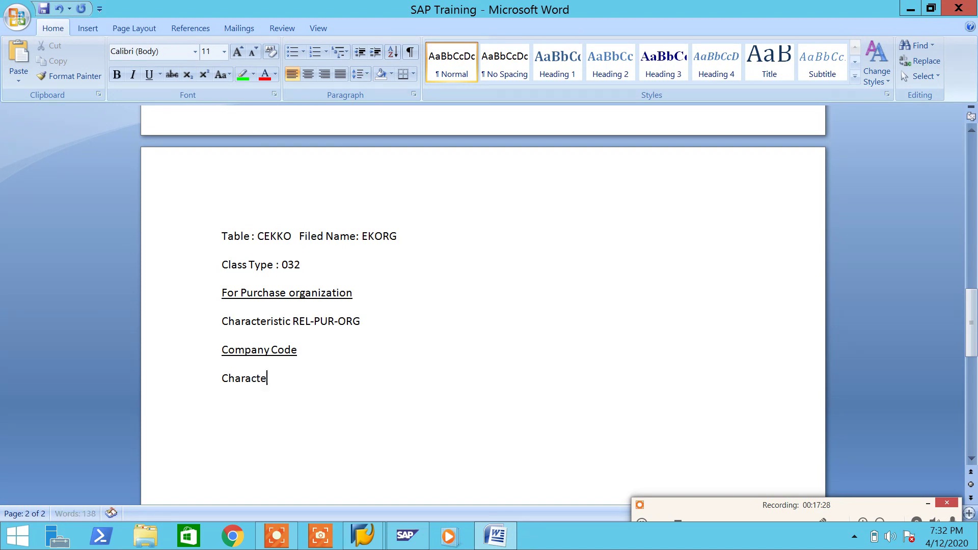
{"action": "type", "text": "ristic : REL-COM-CODE"}
{"action": "left_click", "coordinate": [294, 322]}
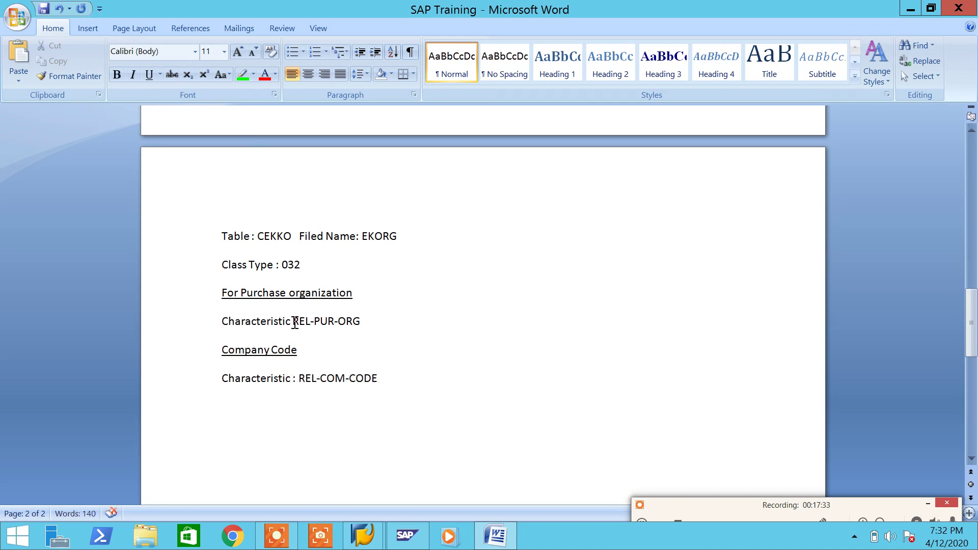
{"action": "type", "text": ":"}
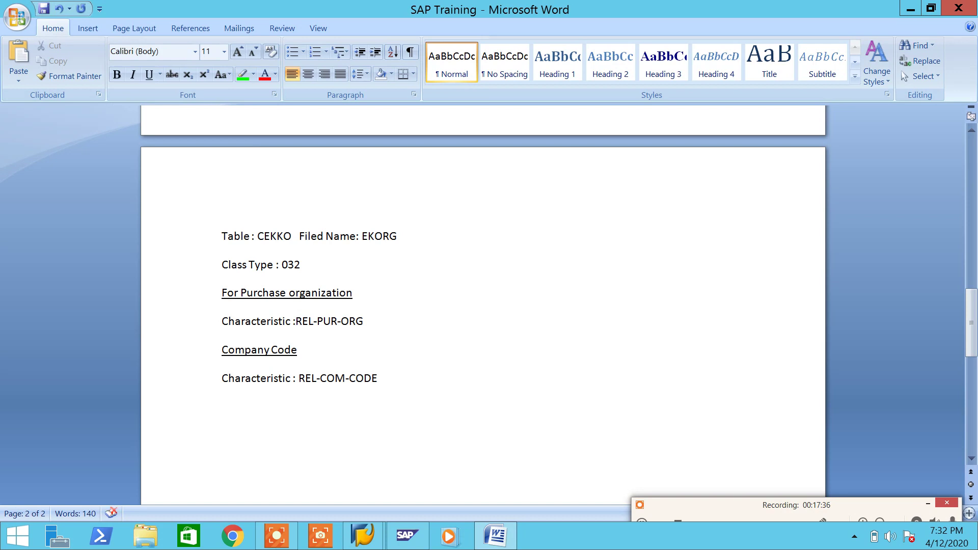
- Make the characteristic names REL-COM-CODE and REL-PUR-ORG bold
{"action": "left_click_drag", "start_coordinate": [399, 375], "coordinate": [299, 390]}
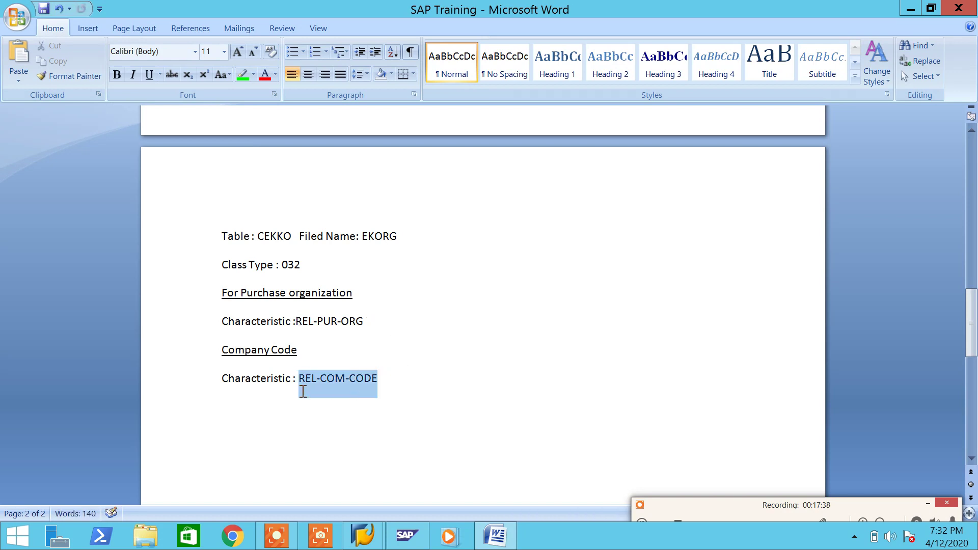
{"action": "left_click", "coordinate": [116, 74]}
{"action": "left_click_drag", "start_coordinate": [379, 321], "coordinate": [302, 325]}
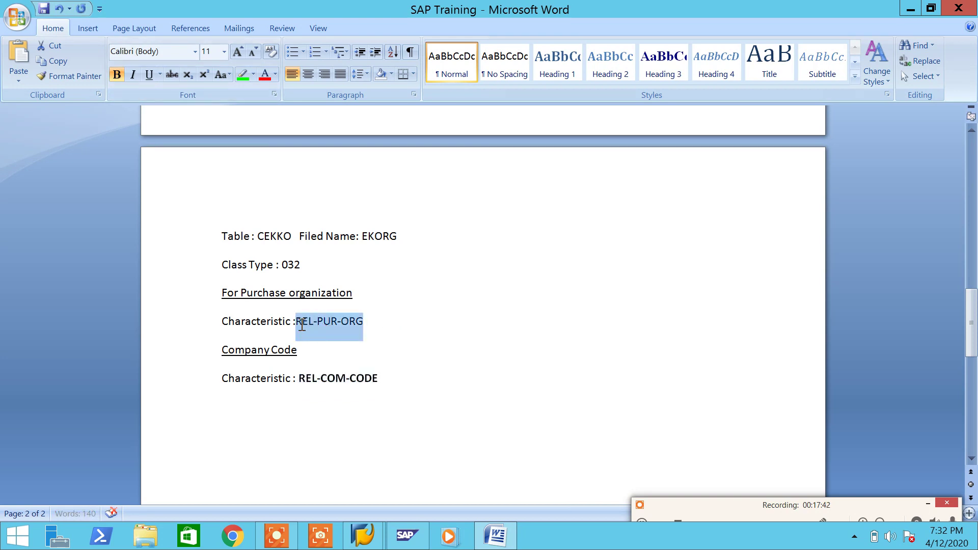
{"action": "left_click", "coordinate": [116, 75]}
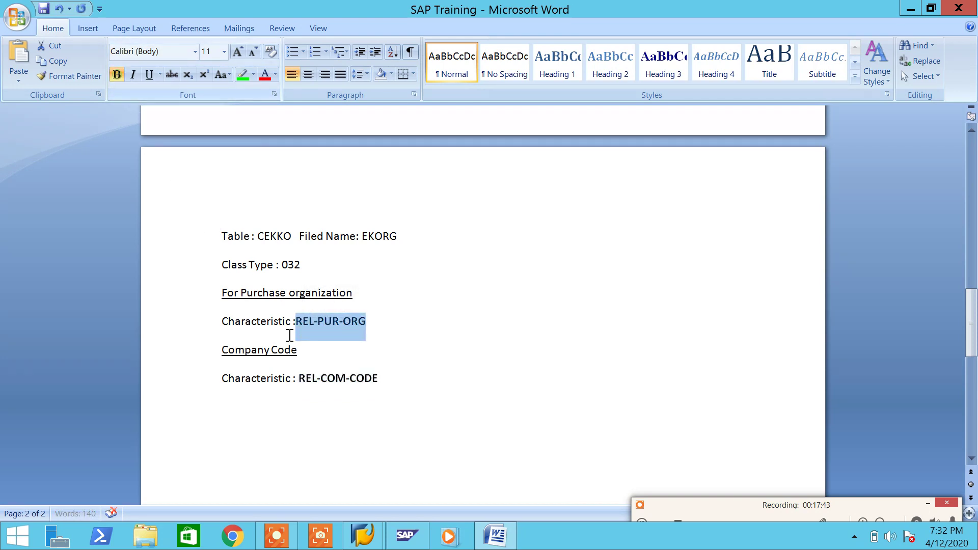
- Add the underlined heading "Total Net order Values" below the REL-COM-CODE line and start a new line under it
{"action": "left_click", "coordinate": [442, 389]}
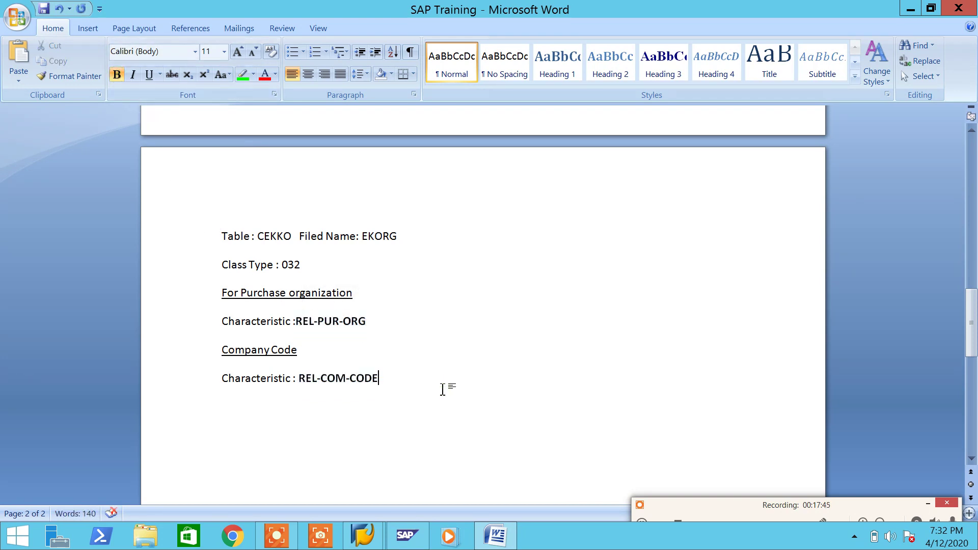
{"action": "key", "text": "Return"}
{"action": "key", "text": "BackSpace"}
{"action": "type", "text": "Ne"}
{"action": "key", "text": "BackSpace"}
{"action": "key", "text": "BackSpace"}
{"action": "type", "text": "Total"}
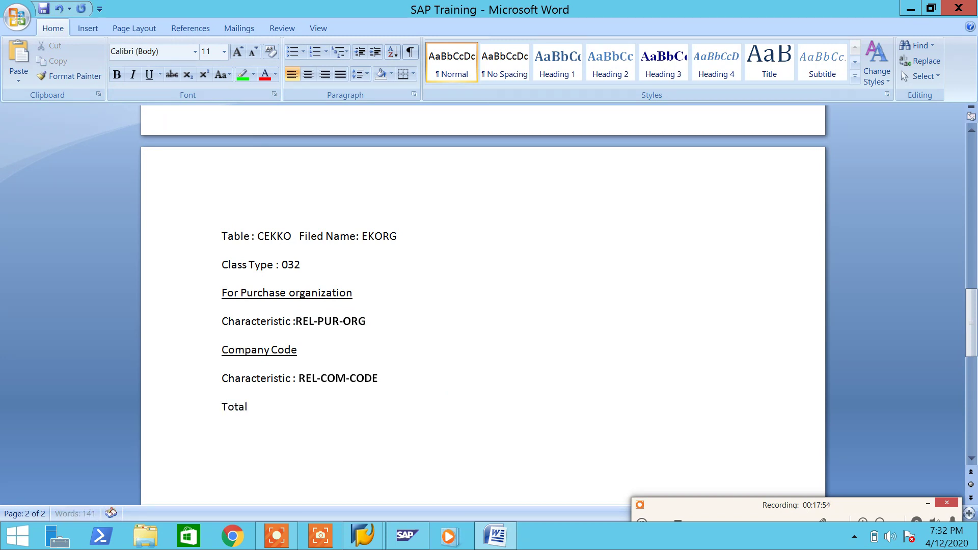
{"action": "type", "text": " Net order Values"}
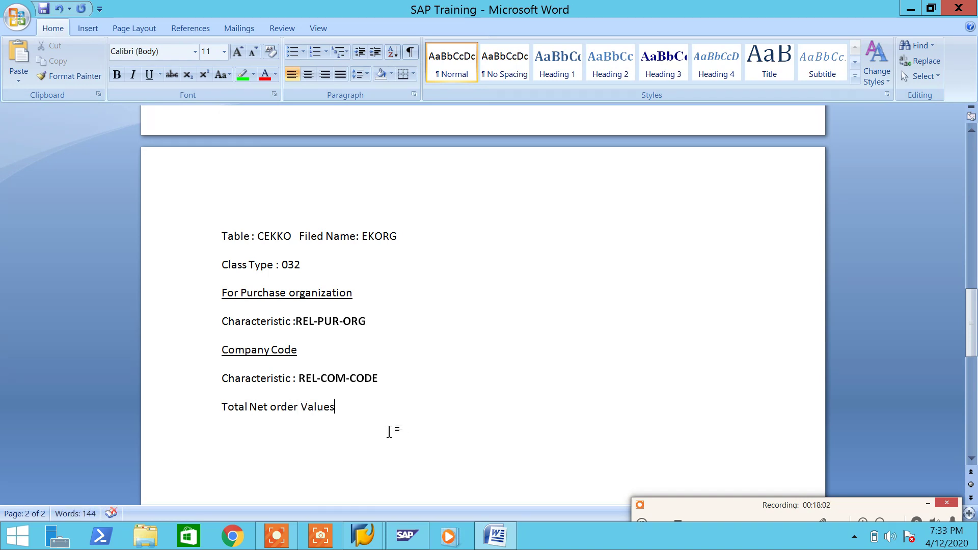
{"action": "left_click_drag", "start_coordinate": [343, 399], "coordinate": [235, 421]}
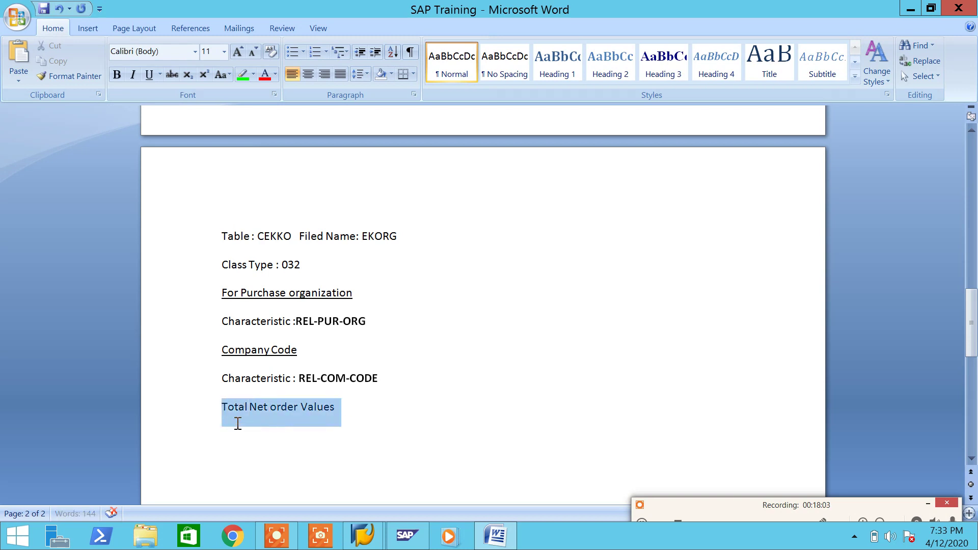
{"action": "left_click", "coordinate": [148, 75]}
{"action": "left_click", "coordinate": [416, 435]}
{"action": "key", "text": "Return"}
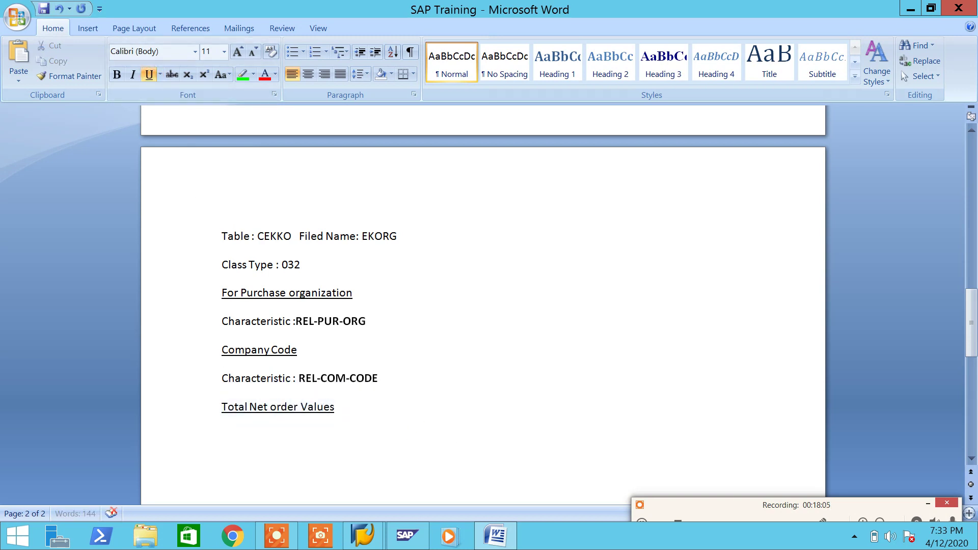
- Switch to SAP and start creating a new characteristic named Rel-Total-Order-Val
{"action": "left_click", "coordinate": [509, 539]}
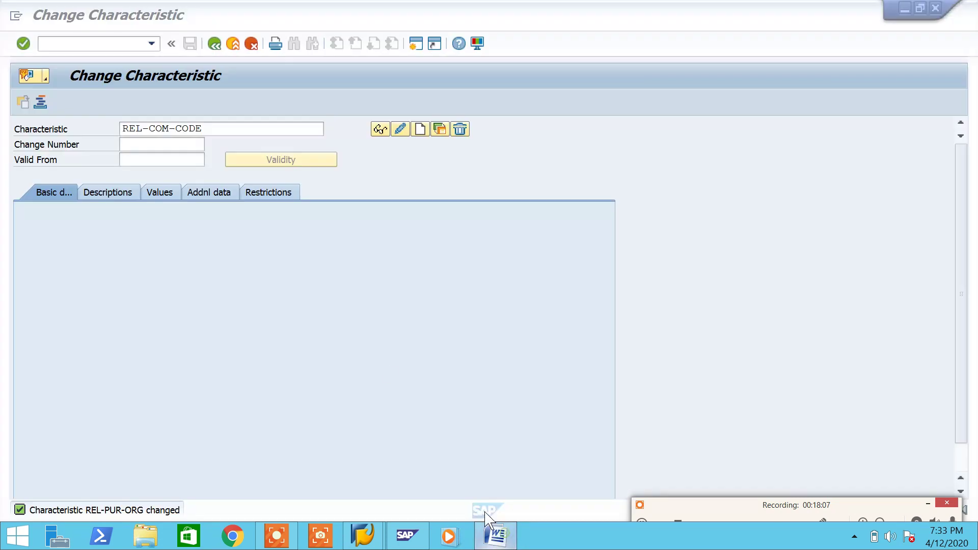
{"action": "left_click_drag", "start_coordinate": [208, 123], "coordinate": [87, 134]}
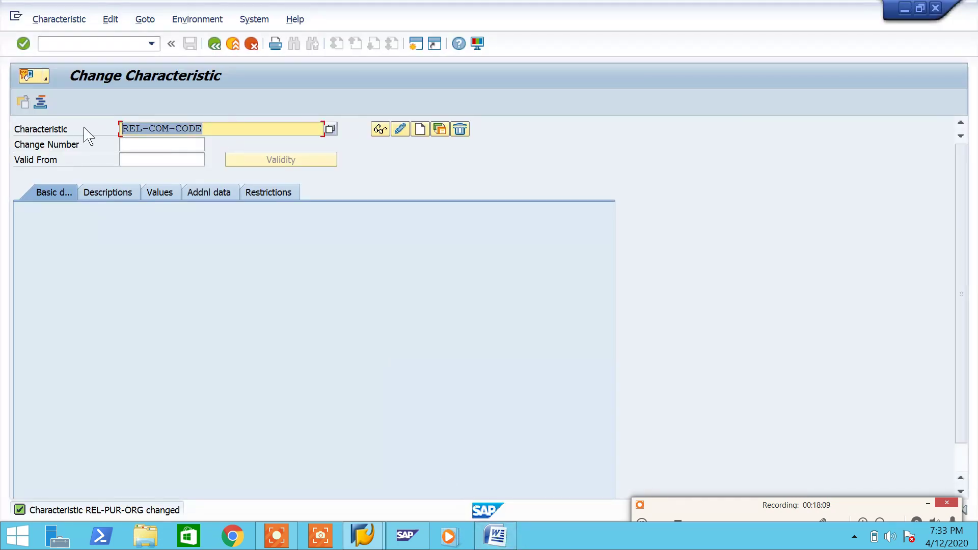
{"action": "type", "text": "Re"}
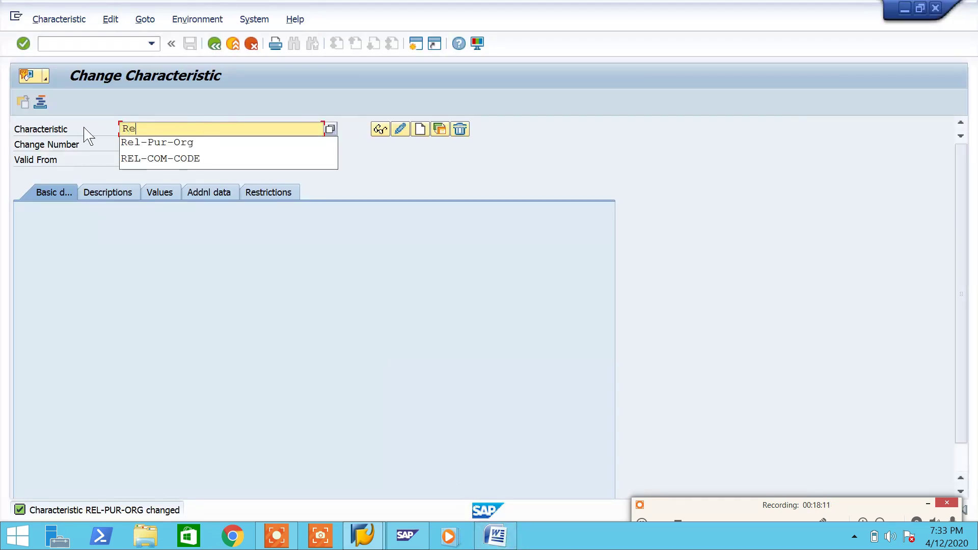
{"action": "type", "text": "l-Total-Order-Val"}
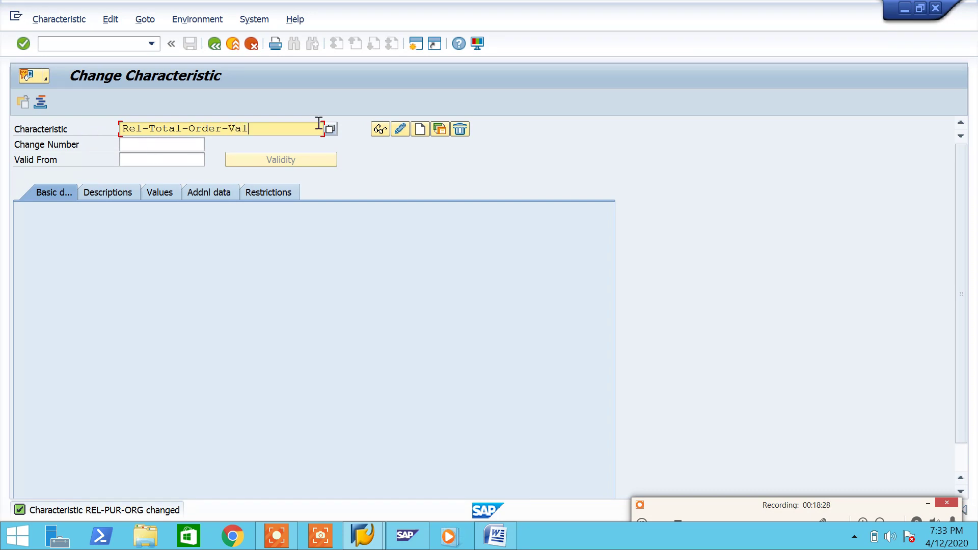
{"action": "left_click", "coordinate": [426, 129]}
- Copy the total net order value field GNETW from the Word notes into the Field Name of the characteristic's table reference
{"action": "left_click", "coordinate": [220, 193]}
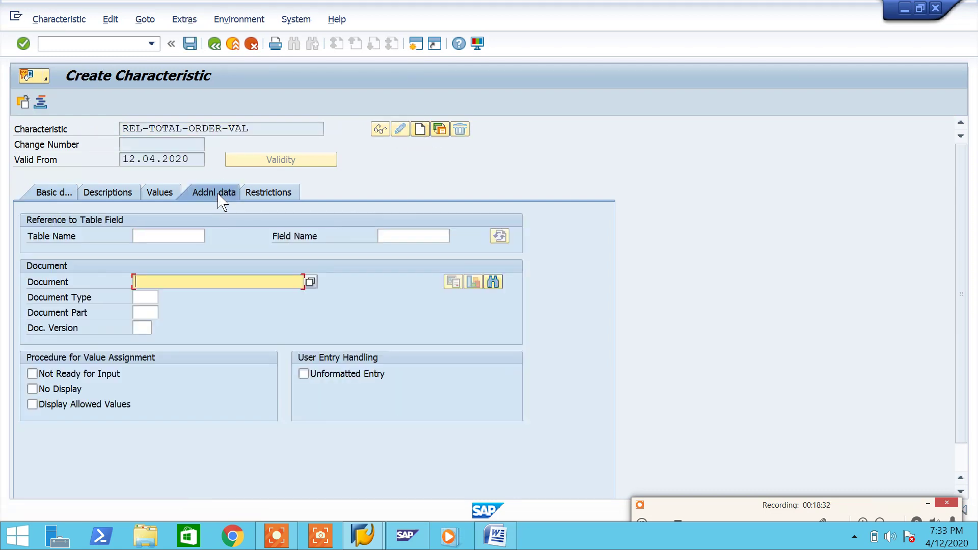
{"action": "left_click", "coordinate": [496, 535]}
{"action": "scroll", "coordinate": [423, 330], "scroll_direction": "up", "scroll_amount": 10}
{"action": "scroll", "coordinate": [423, 330], "scroll_direction": "up", "scroll_amount": 3}
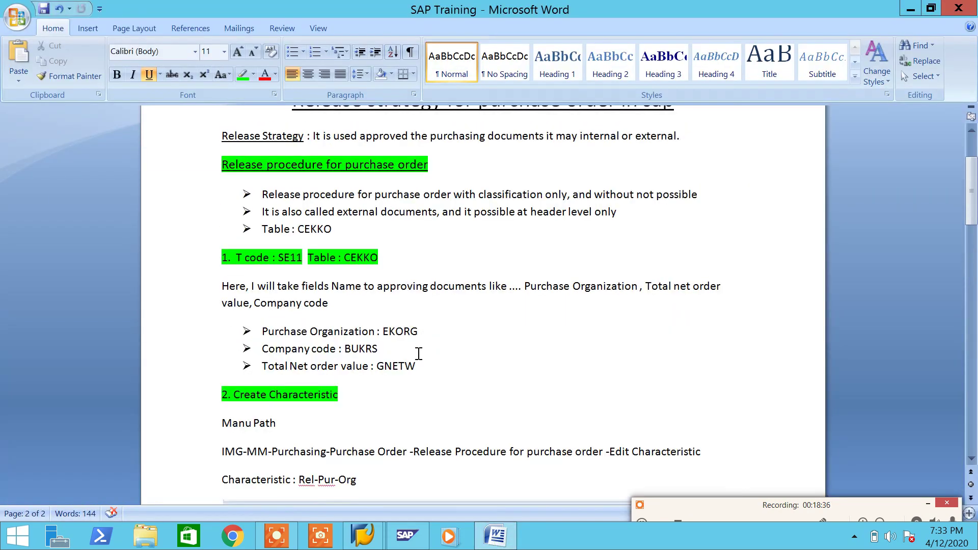
{"action": "left_click_drag", "start_coordinate": [420, 368], "coordinate": [376, 367]}
{"action": "key", "text": "ctrl+c"}
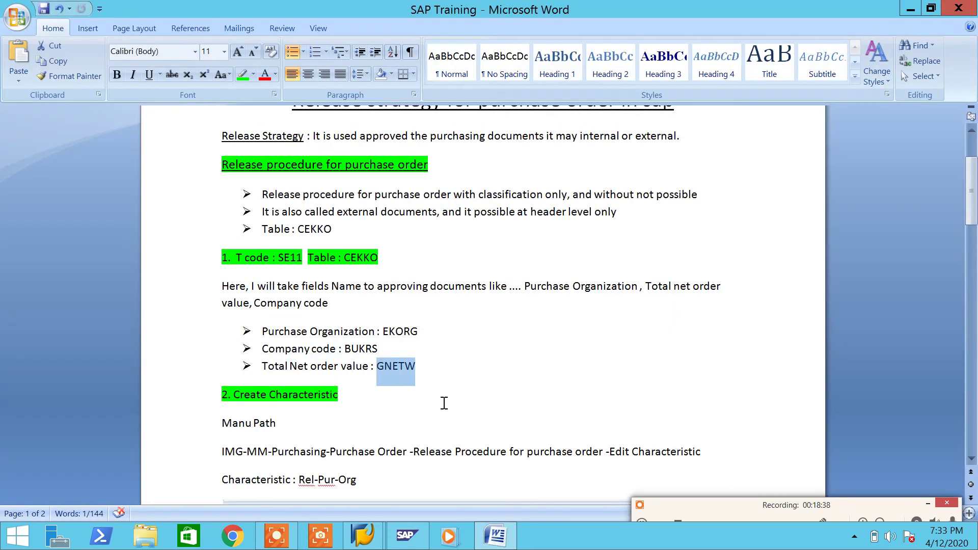
{"action": "scroll", "coordinate": [444, 403], "scroll_direction": "down", "scroll_amount": 15}
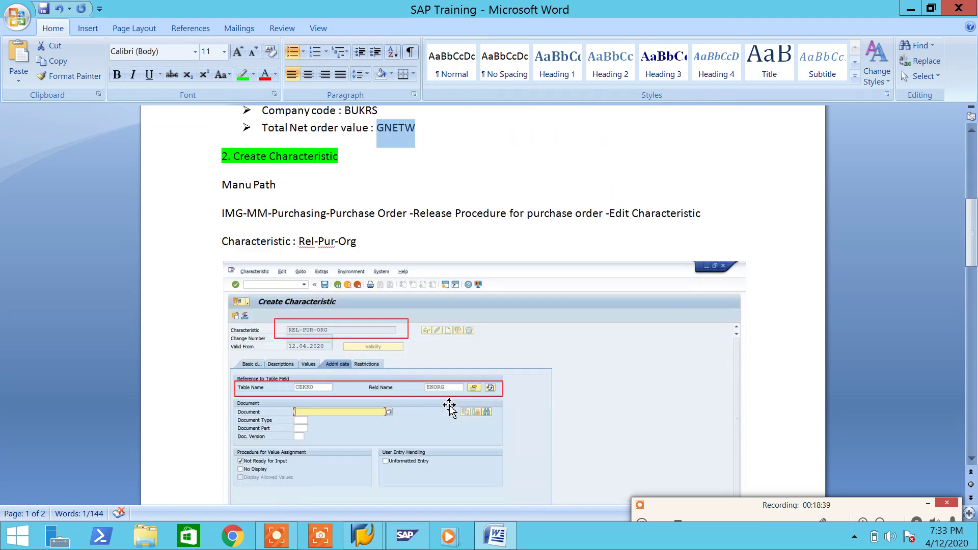
{"action": "left_click", "coordinate": [497, 535]}
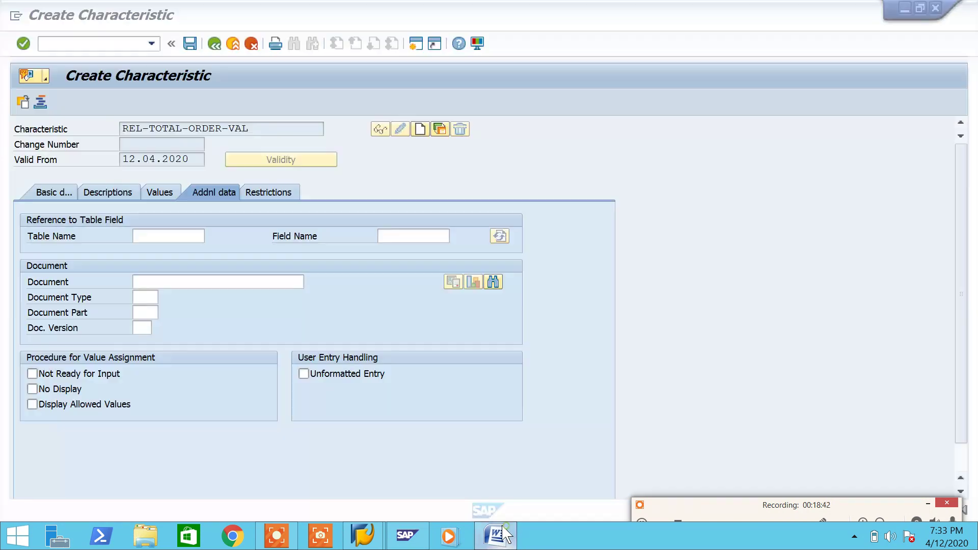
{"action": "left_click", "coordinate": [398, 236]}
{"action": "key", "text": "ctrl+v"}
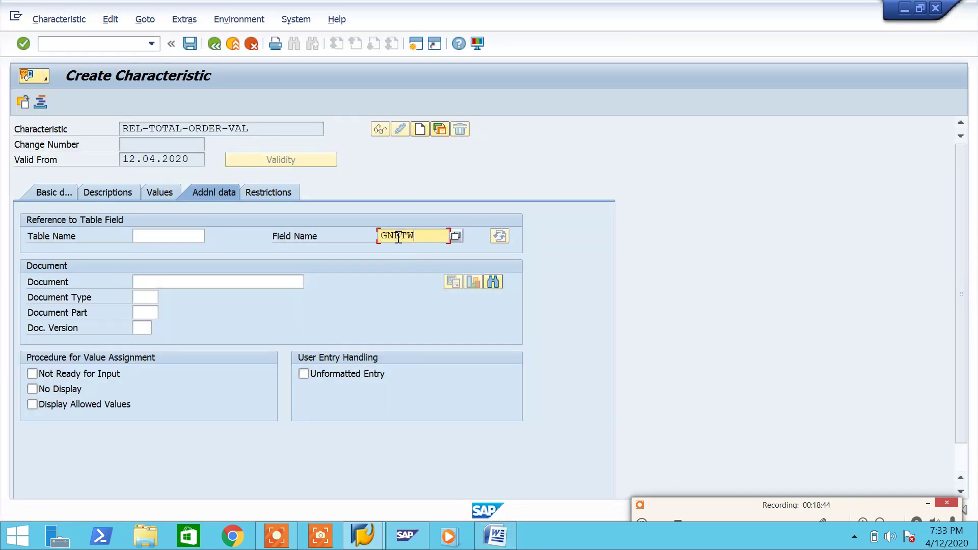
- Set the reference table name to CEKKO, apply the table reference, and acknowledge the information message
{"action": "left_click", "coordinate": [152, 234]}
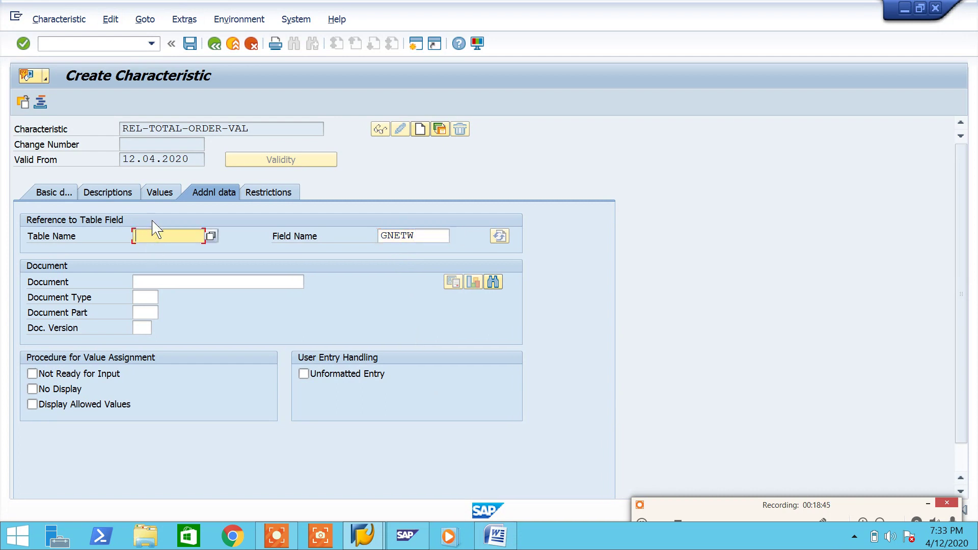
{"action": "key", "text": "Down"}
{"action": "key", "text": "Return"}
{"action": "key", "text": "Return"}
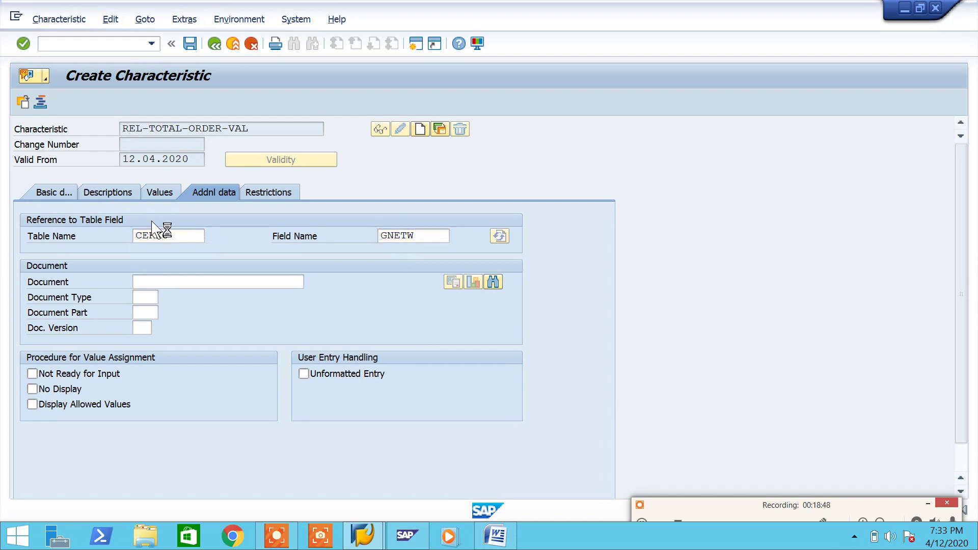
{"action": "key", "text": "Return"}
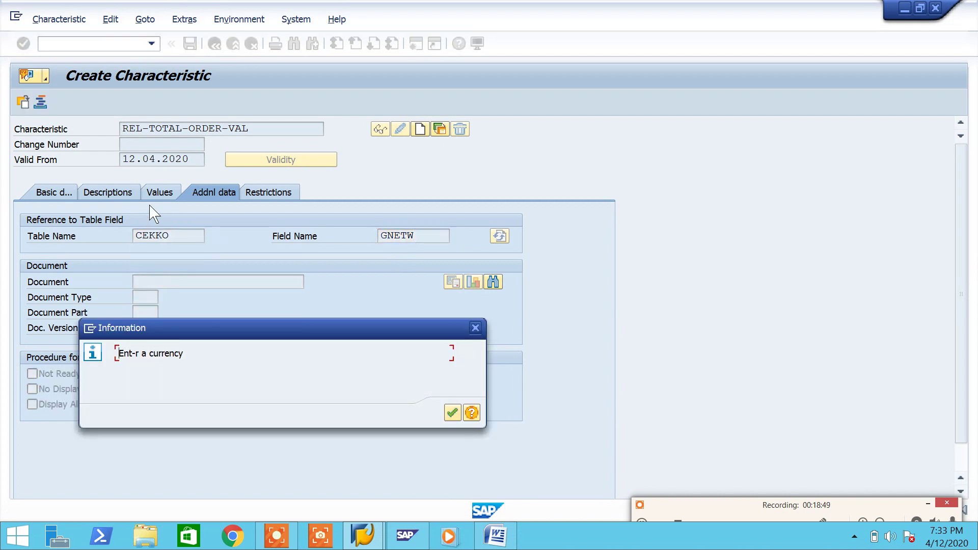
{"action": "left_click", "coordinate": [452, 413]}
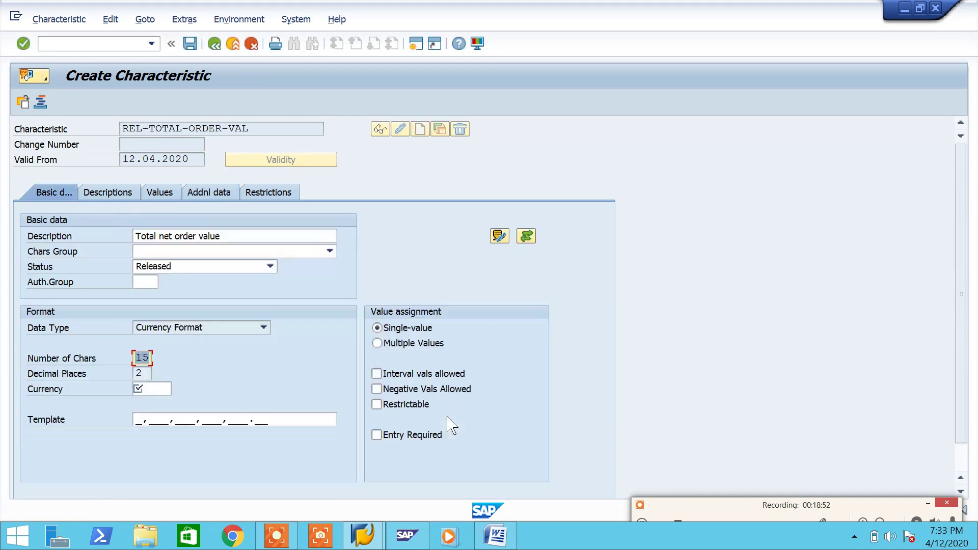
- Set the currency of the characteristic REL-TOTAL-ORDER-VAL to INR
{"action": "left_click", "coordinate": [168, 389]}
{"action": "type", "text": "in"}
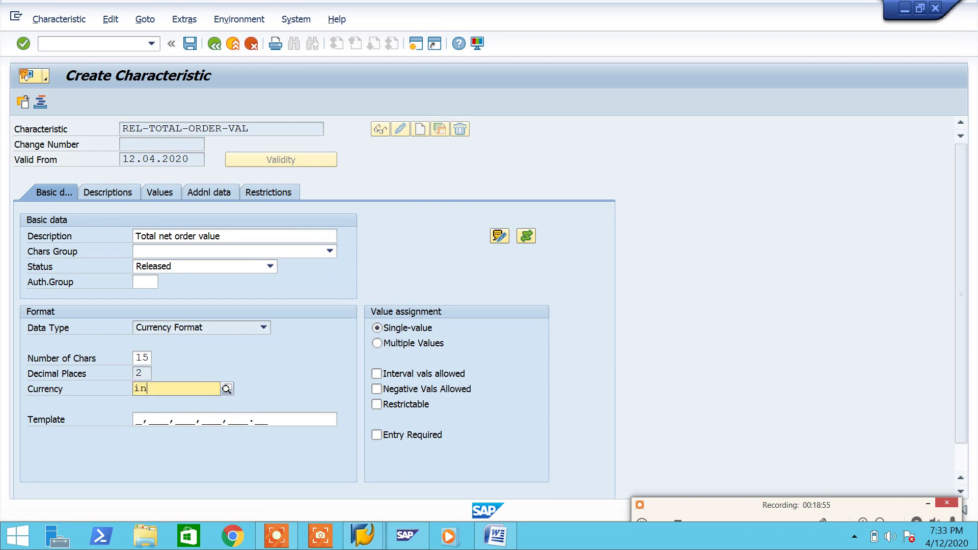
{"action": "type", "text": "r"}
{"action": "key", "text": "Return"}
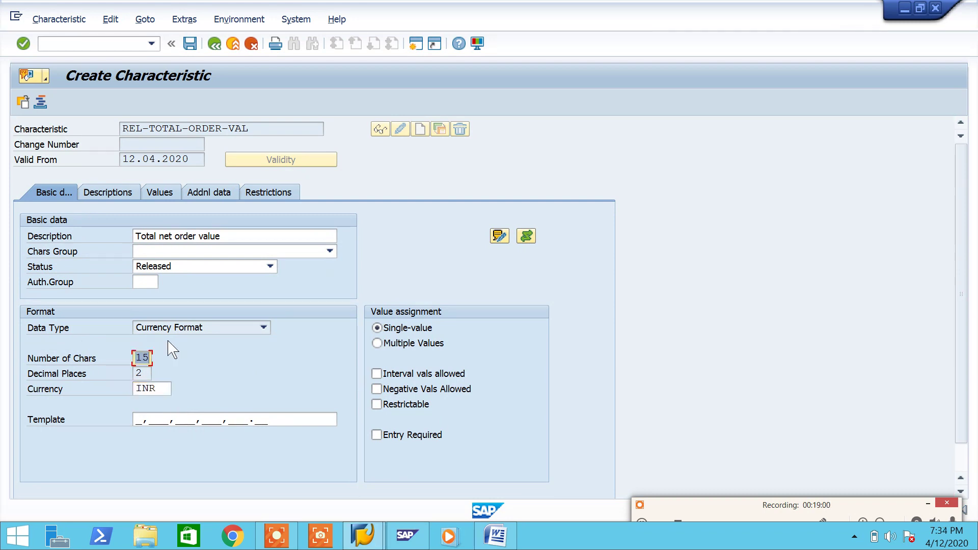
- Allow multiple values and interval values for the characteristic and acknowledge the information message
{"action": "left_click", "coordinate": [373, 351]}
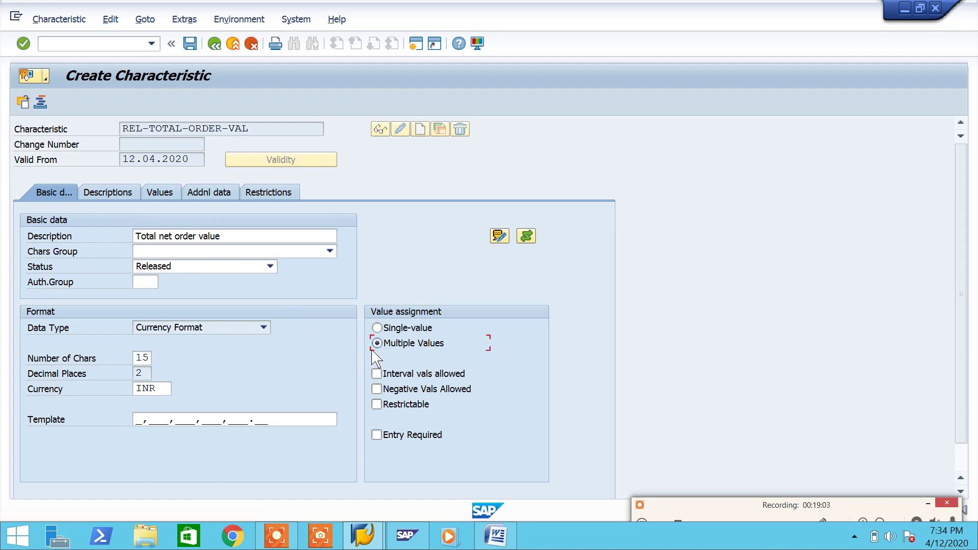
{"action": "left_click", "coordinate": [376, 374]}
{"action": "left_click", "coordinate": [113, 196]}
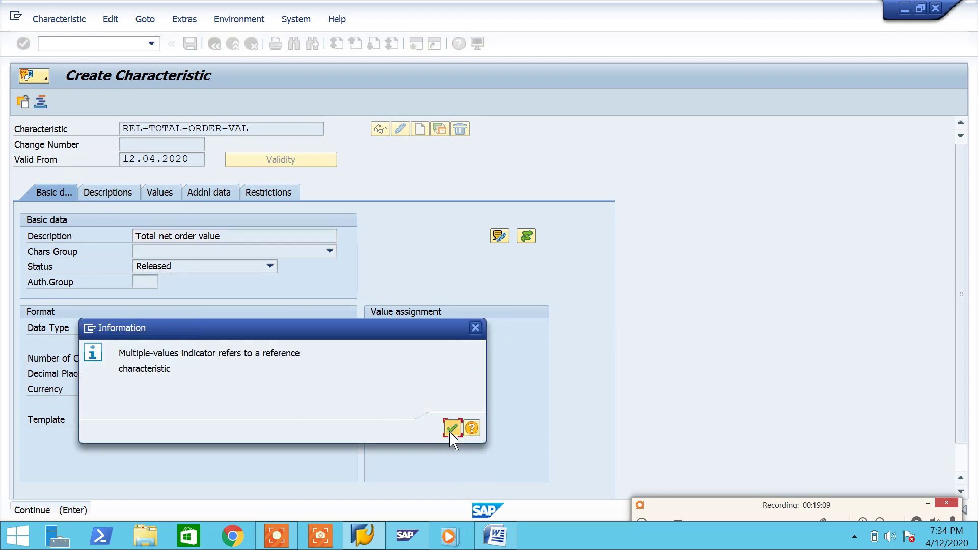
{"action": "left_click", "coordinate": [453, 429]}
- Enter <10000 and >10000 as the allowed values of the characteristic REL-TOTAL-ORDER-VAL
{"action": "left_click", "coordinate": [162, 198]}
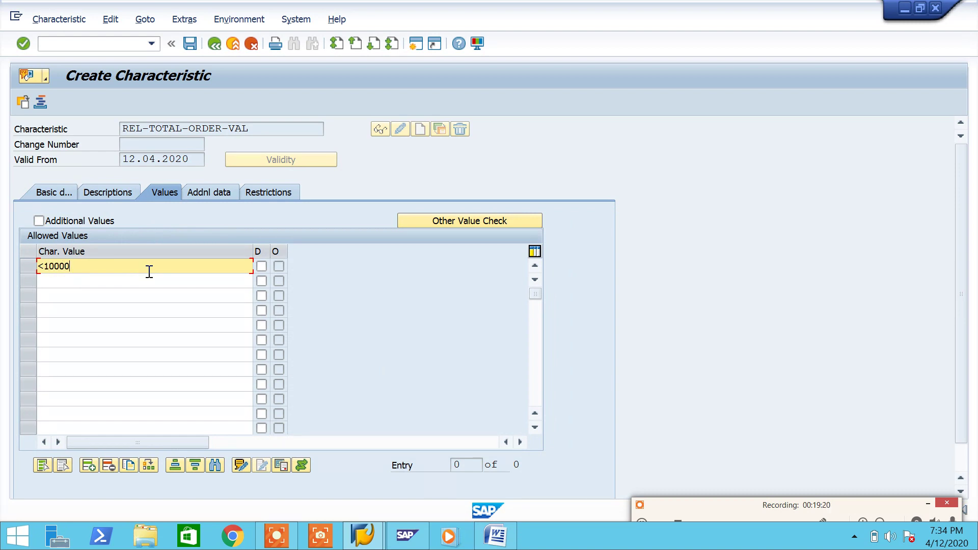
{"action": "key", "text": "Return"}
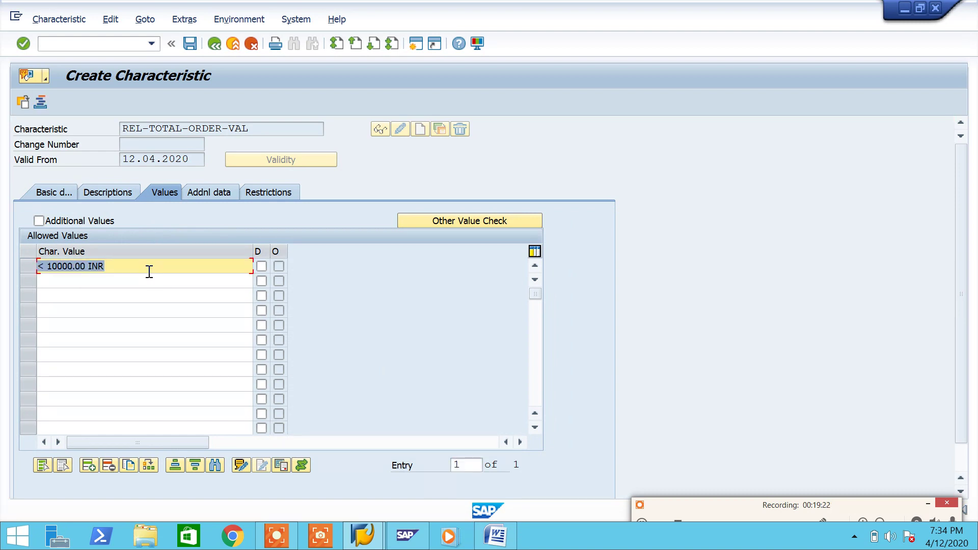
{"action": "left_click", "coordinate": [81, 285]}
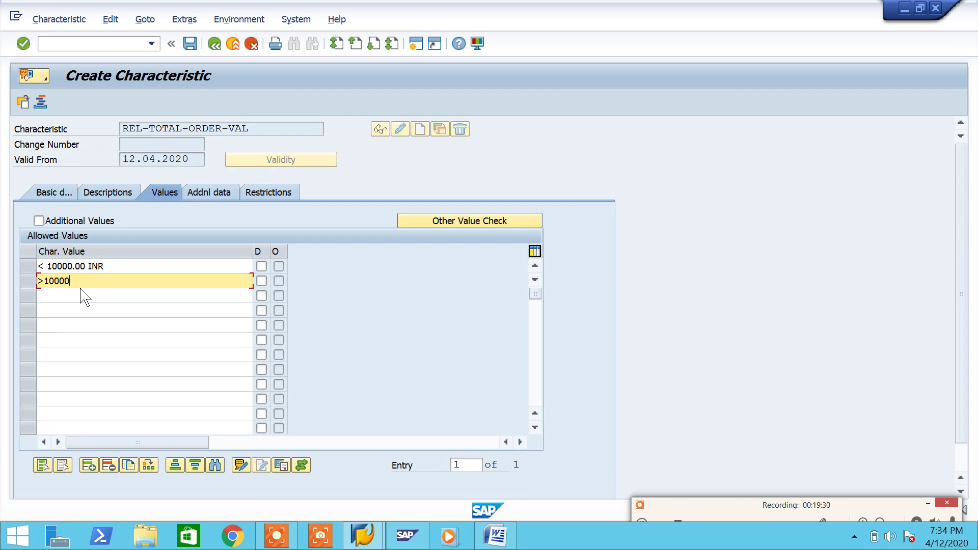
{"action": "type", "text": ">10000"}
{"action": "key", "text": "Return"}
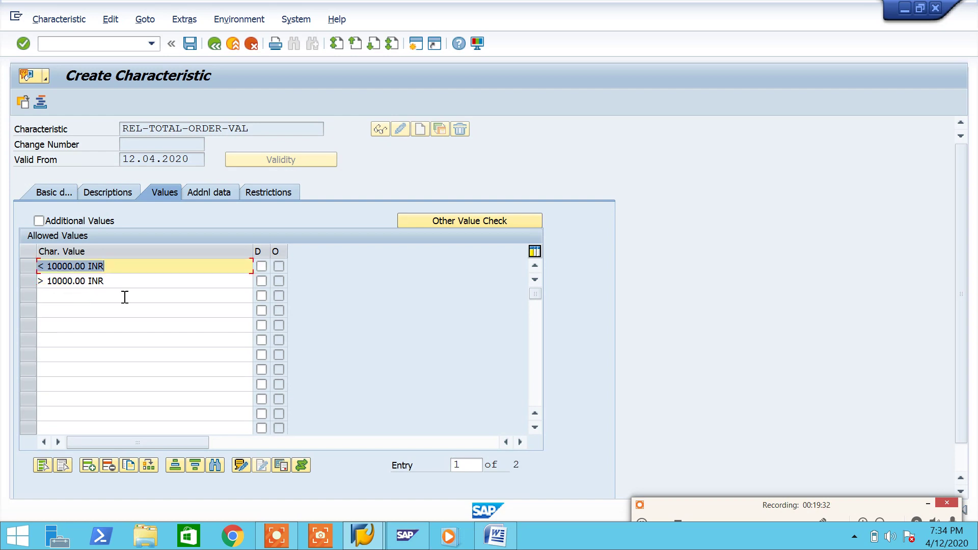
- Change the two allowed values to < 100000 INR and > 100000 INR
{"action": "left_click", "coordinate": [119, 273]}
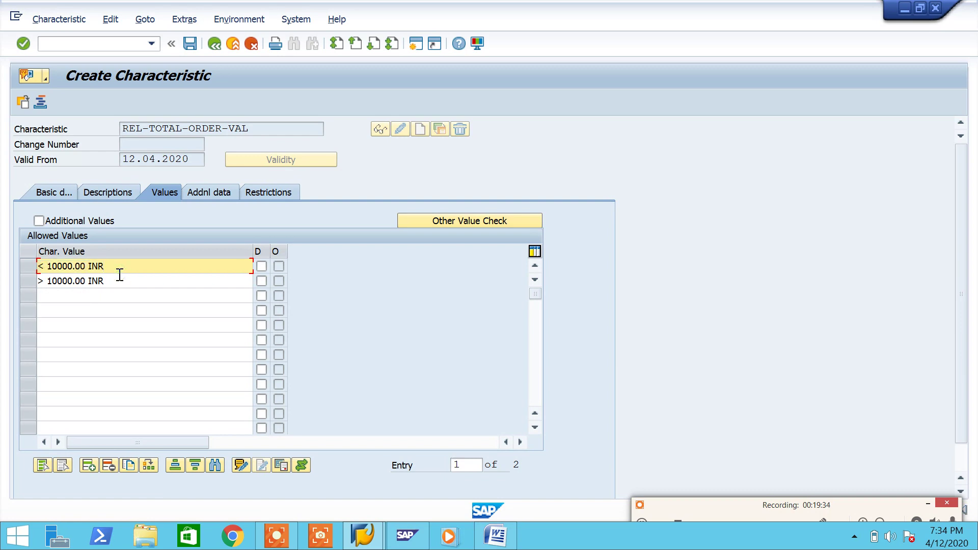
{"action": "key", "text": "BackSpace"}
{"action": "key", "text": "BackSpace"}
{"action": "key", "text": "Return"}
{"action": "left_click", "coordinate": [124, 284]}
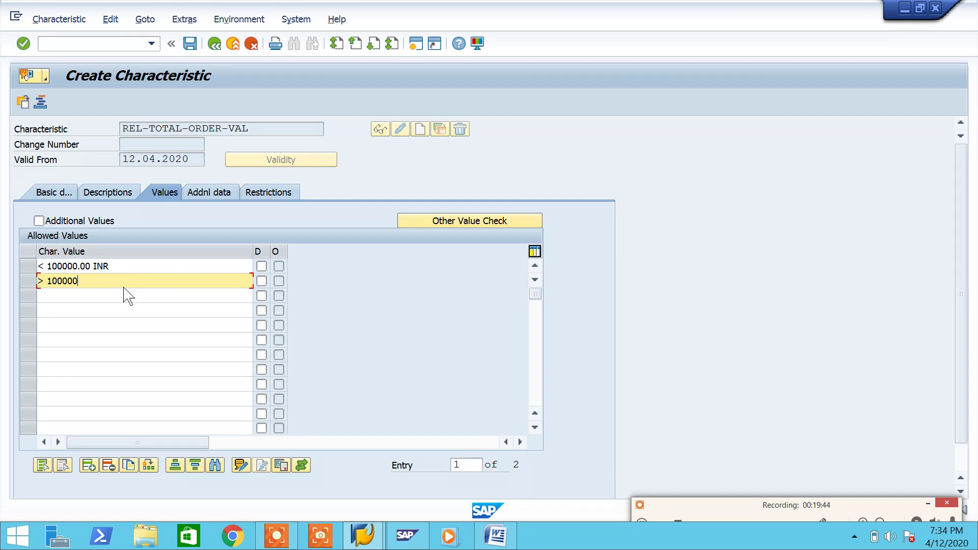
{"action": "key", "text": "Return"}
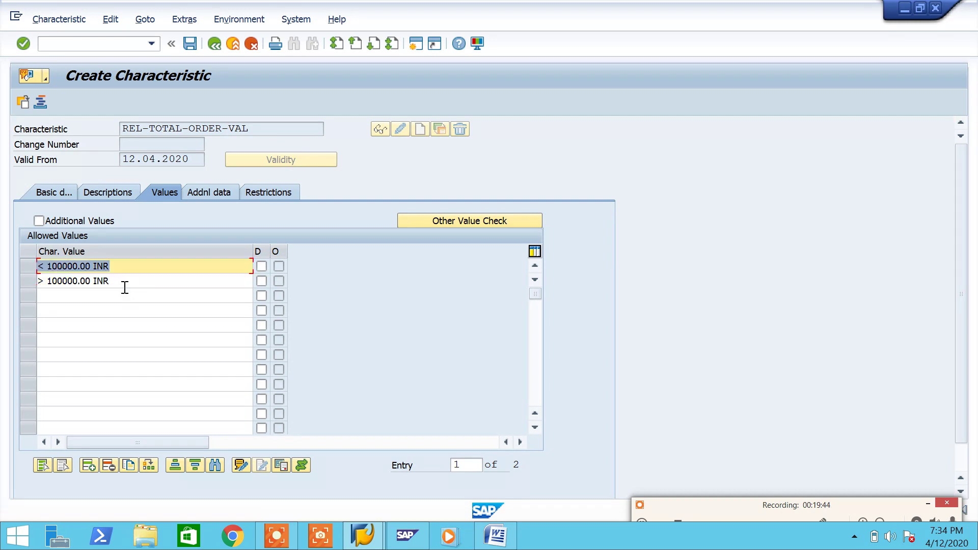
- Restrict the characteristic REL-TOTAL-ORDER-VAL to class type 032
{"action": "left_click", "coordinate": [285, 192]}
{"action": "type", "text": "032"}
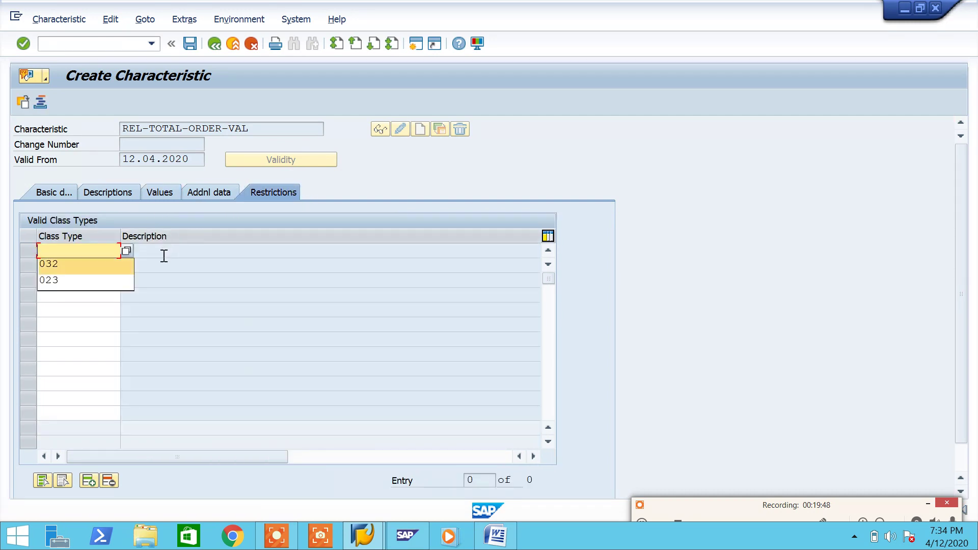
{"action": "key", "text": "Return"}
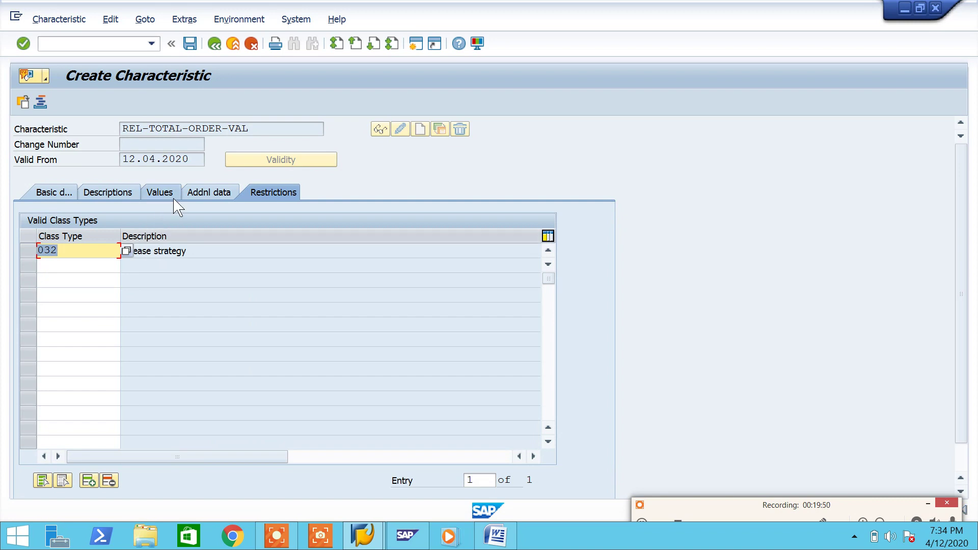
- In the Word notes, add the non-bold line "Value : 7777 - Purchase Org." below the REL-PUR-ORG characteristic
{"action": "left_click", "coordinate": [495, 535]}
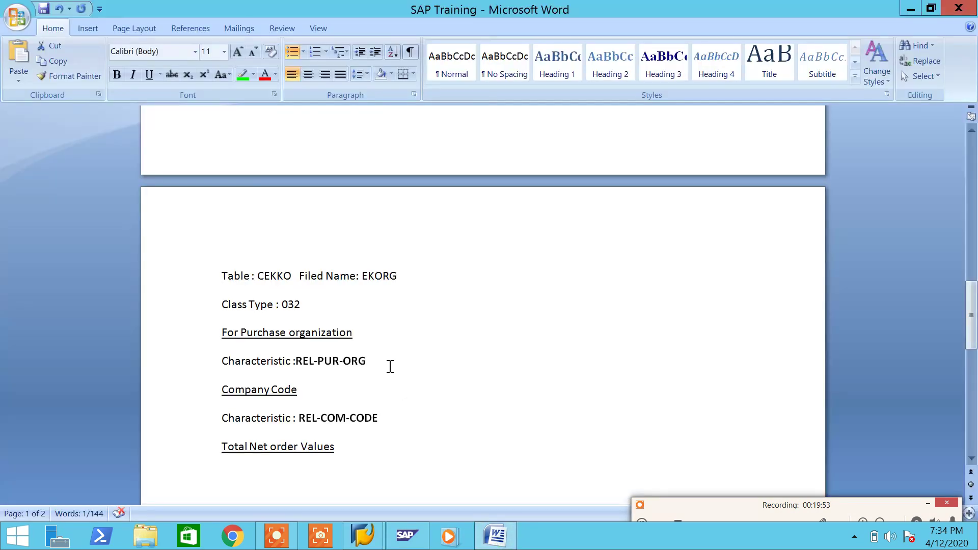
{"action": "left_click", "coordinate": [390, 366]}
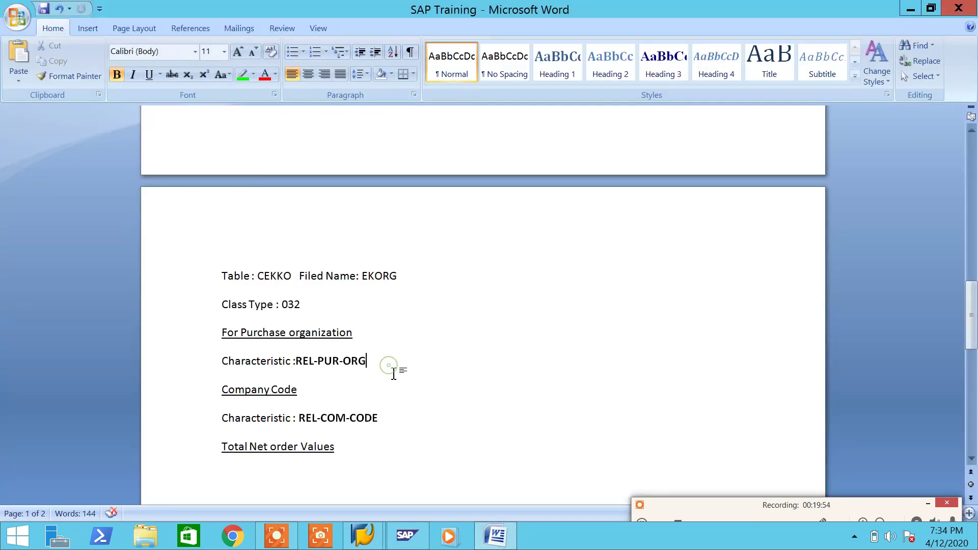
{"action": "key", "text": "Return"}
{"action": "type", "text": "Va"}
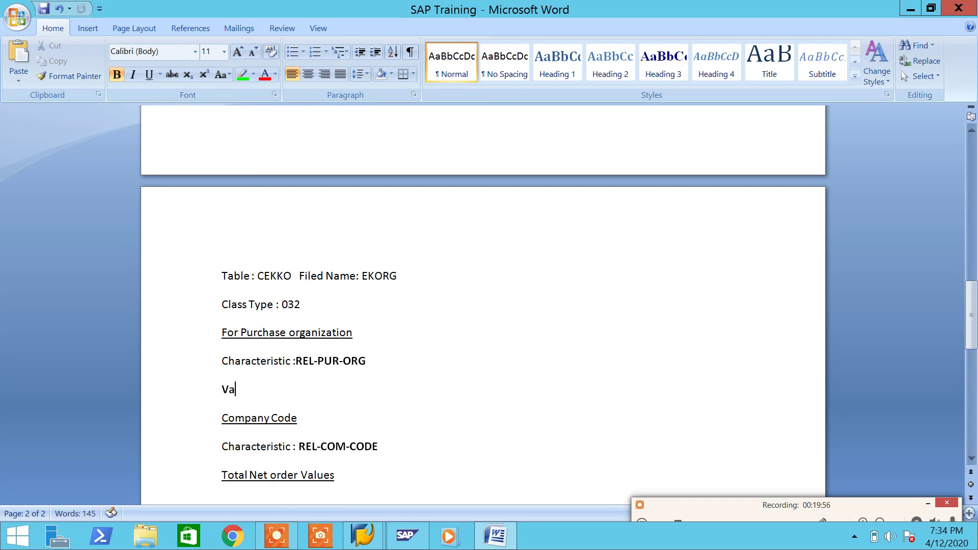
{"action": "key", "text": "BackSpace"}
{"action": "key", "text": "BackSpace"}
{"action": "key", "text": "ctrl+b"}
{"action": "type", "text": "Value :  7777"}
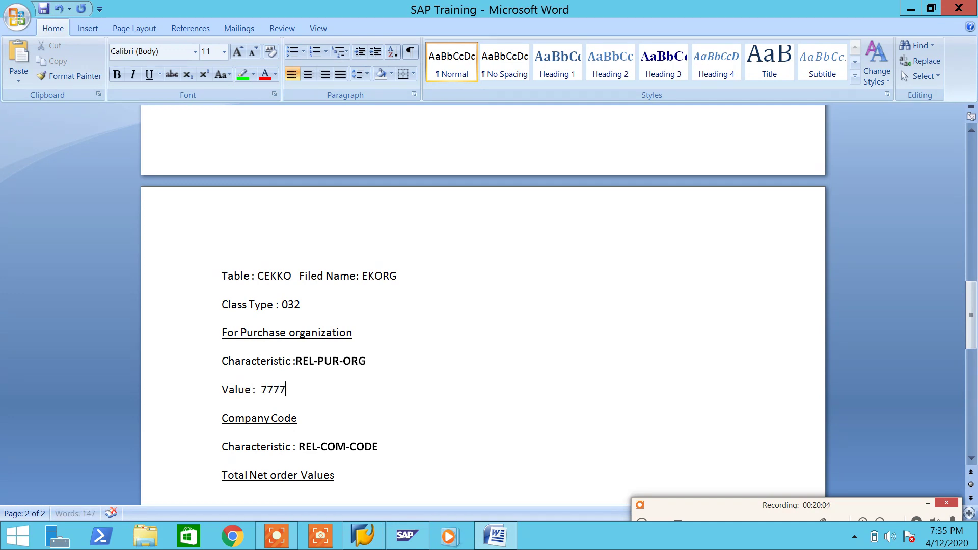
{"action": "type", "text": "  - Purchas"}
{"action": "key", "text": "BackSpace"}
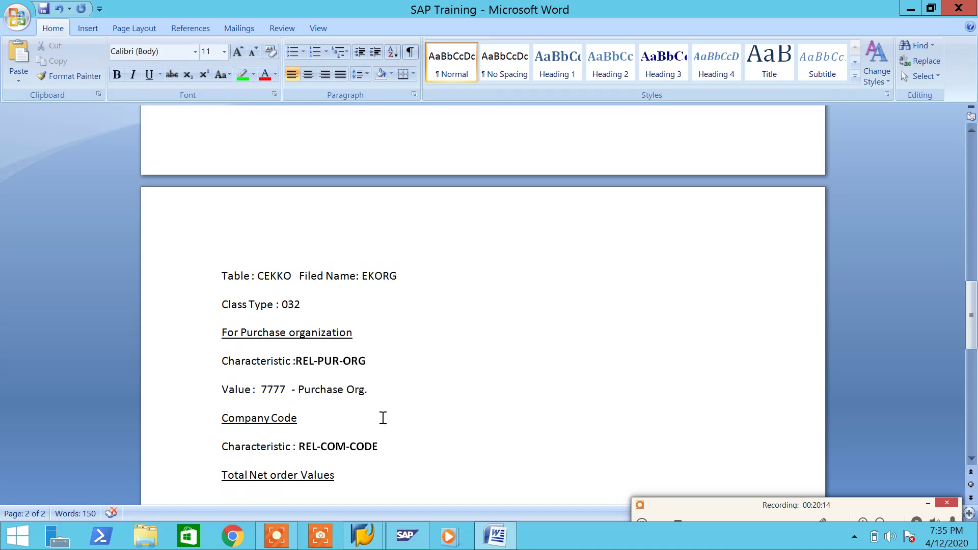
- Add the line "Value : 7777 - Company Code" below the REL-COM-CODE characteristic in the notes
{"action": "left_click", "coordinate": [425, 470]}
{"action": "left_click", "coordinate": [420, 447]}
{"action": "key", "text": "Return"}
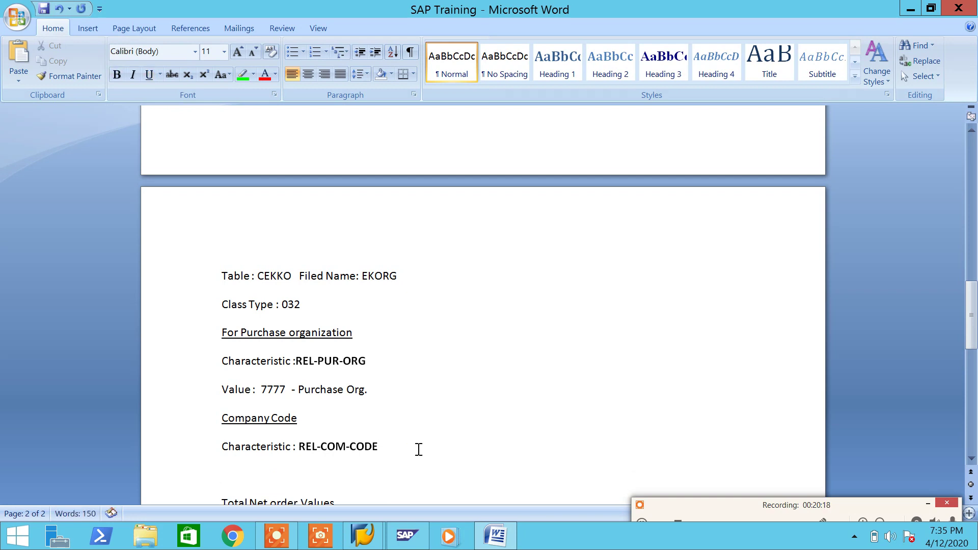
{"action": "type", "text": "Value : 777"}
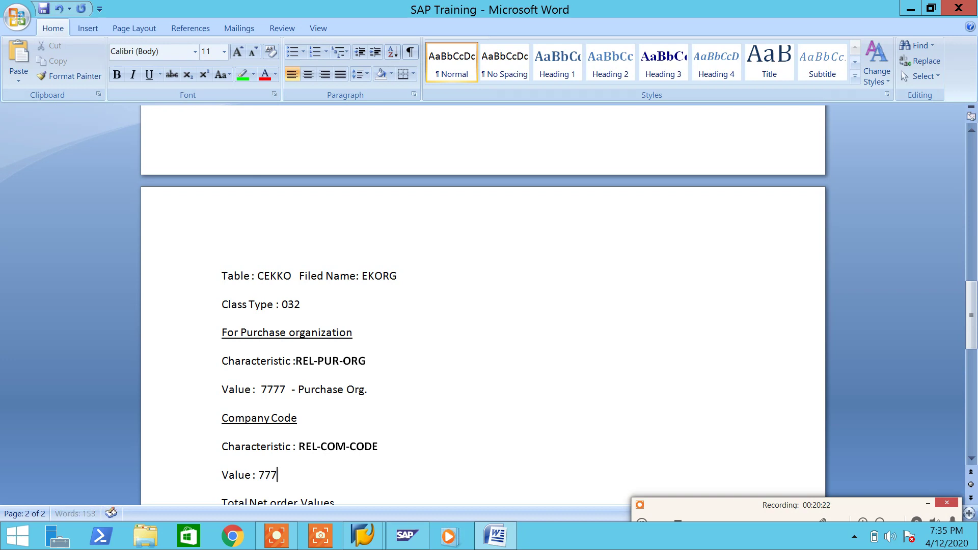
{"action": "type", "text": "7 - Company Code"}
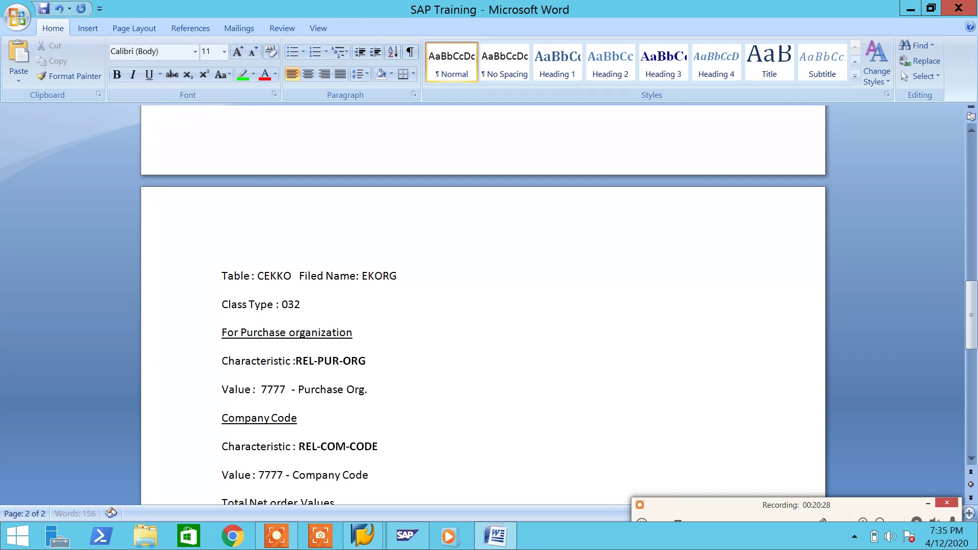
- Return to SAP from the Word notes and save the characteristic REL-TOTAL-ORDER-VAL
{"action": "scroll", "coordinate": [419, 404], "scroll_direction": "down", "scroll_amount": 2}
{"action": "left_click", "coordinate": [400, 423]}
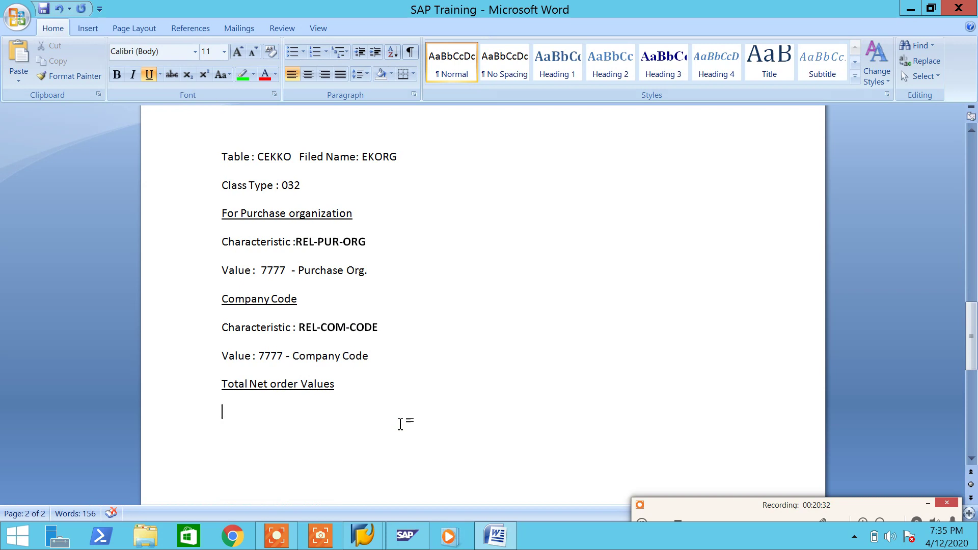
{"action": "left_click", "coordinate": [509, 540]}
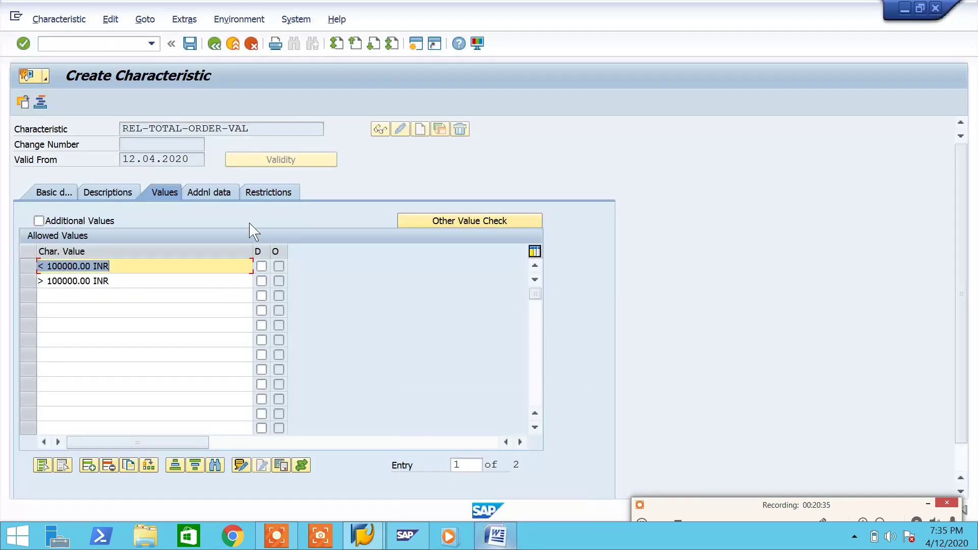
{"action": "left_click", "coordinate": [123, 197]}
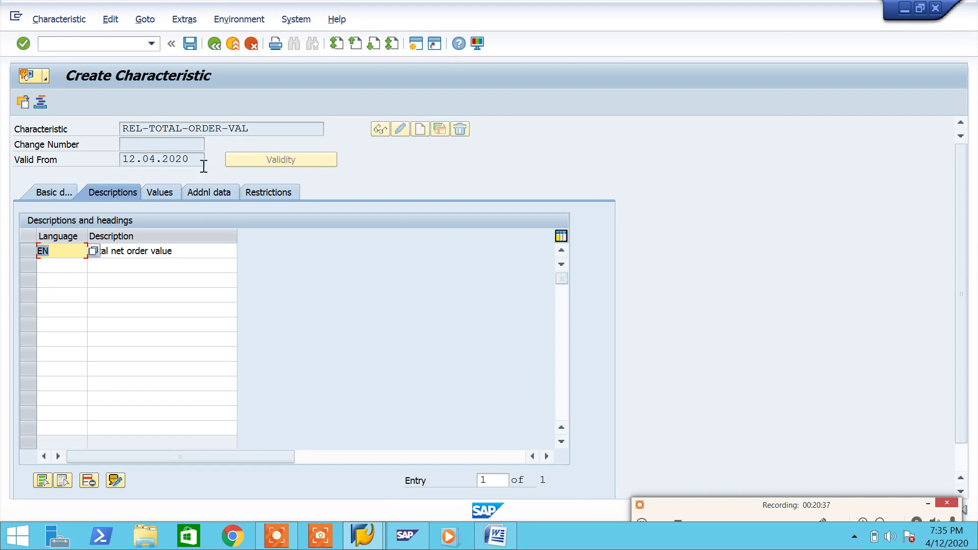
{"action": "left_click", "coordinate": [191, 44]}
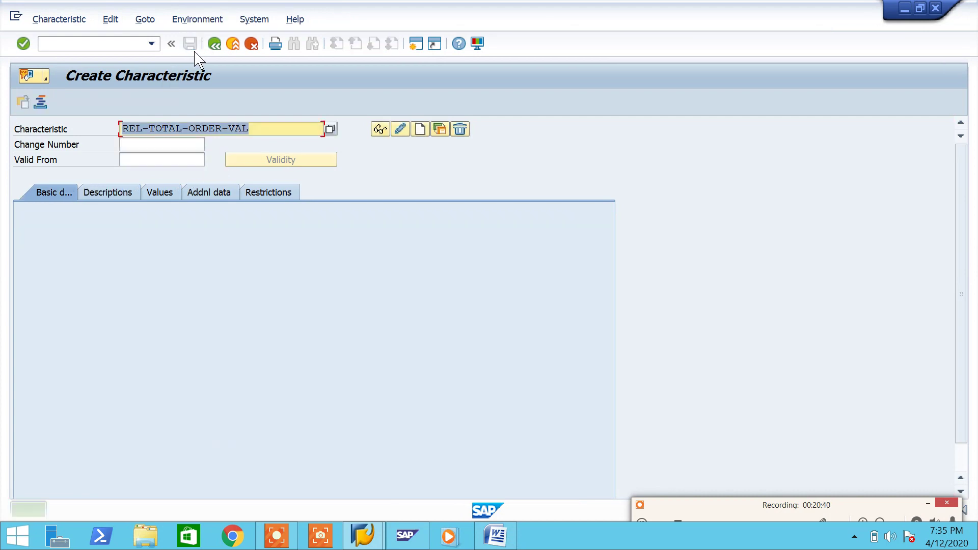
- Copy "Characteristic REL-TOTAL-ORDER-VAL" from the save message details into Word below the Total Net order Values heading, matching the destination formatting
{"action": "left_click", "coordinate": [168, 510]}
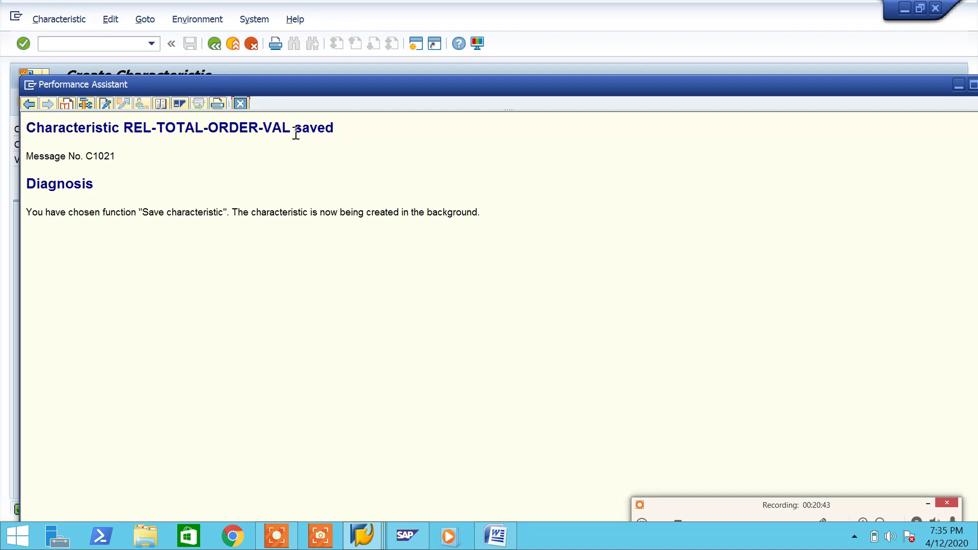
{"action": "left_click_drag", "start_coordinate": [295, 133], "coordinate": [52, 128]}
{"action": "key", "text": "ctrl+c"}
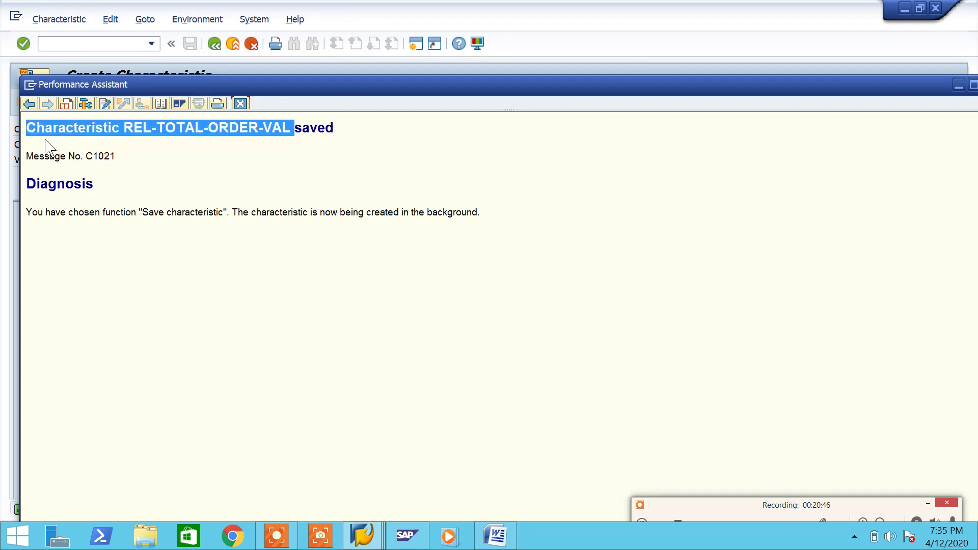
{"action": "left_click", "coordinate": [495, 536]}
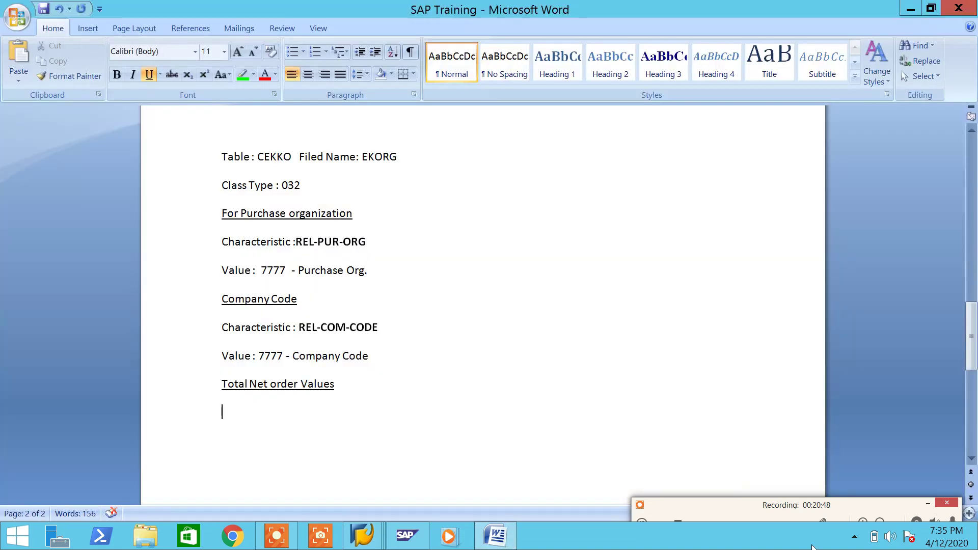
{"action": "left_click", "coordinate": [928, 503]}
{"action": "key", "text": "ctrl+v"}
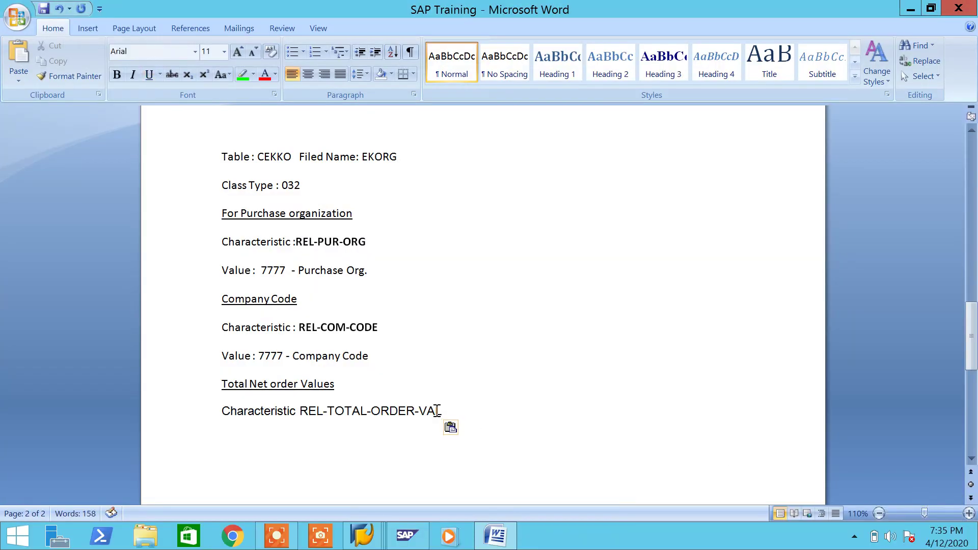
{"action": "left_click", "coordinate": [457, 430]}
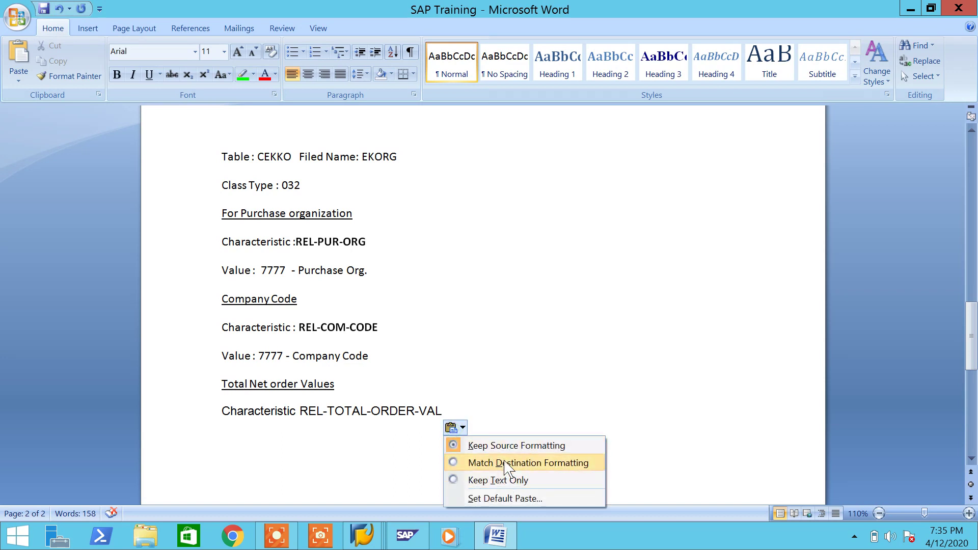
{"action": "left_click", "coordinate": [505, 460]}
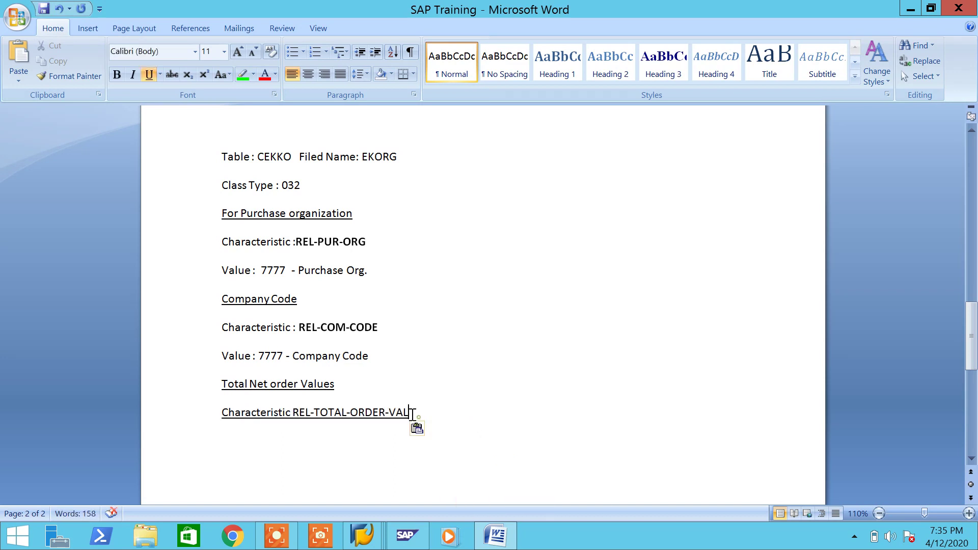
- Remove the underline from the pasted line, make REL-TOTAL-ORDER-VAL bold, and add a colon after "Characteristic"
{"action": "left_click_drag", "start_coordinate": [413, 413], "coordinate": [210, 412]}
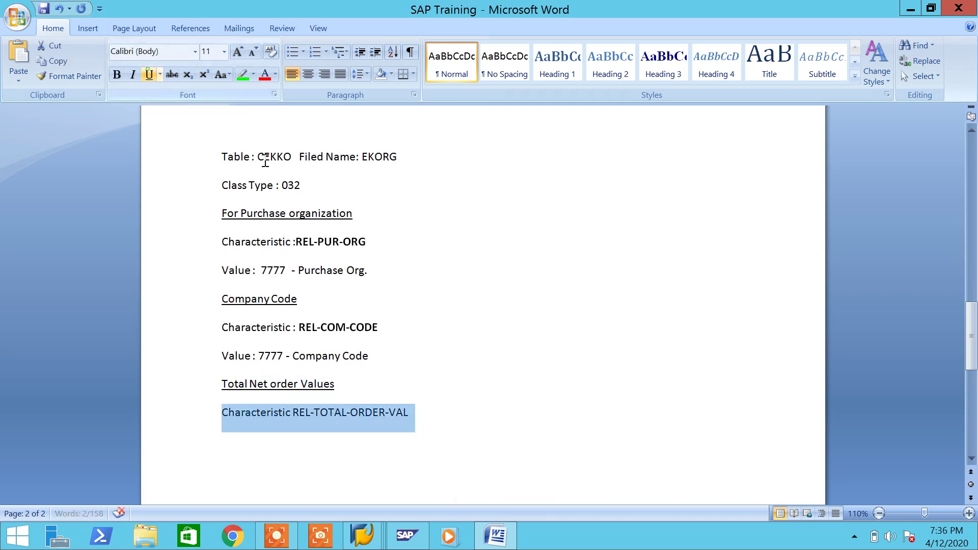
{"action": "left_click_drag", "start_coordinate": [413, 414], "coordinate": [301, 426]}
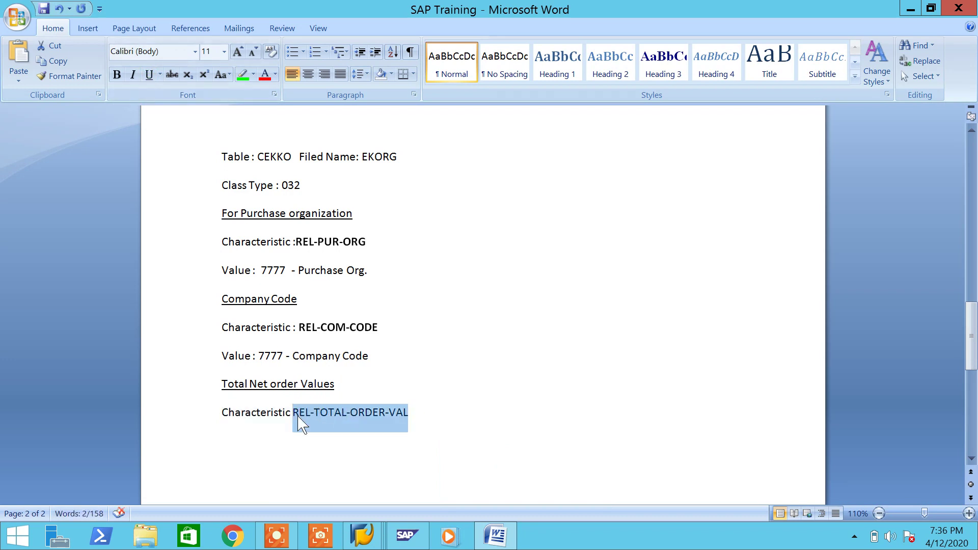
{"action": "key", "text": "ctrl+b"}
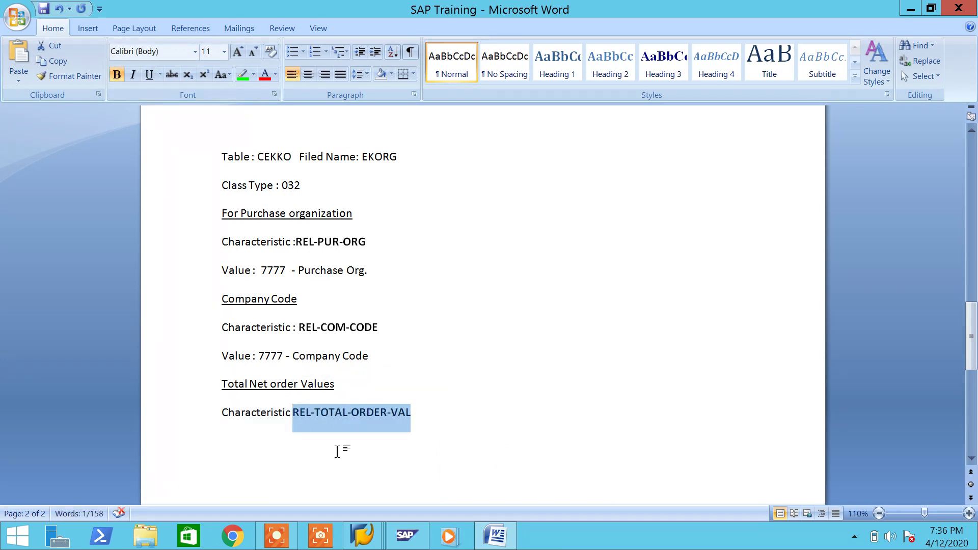
{"action": "left_click", "coordinate": [291, 414]}
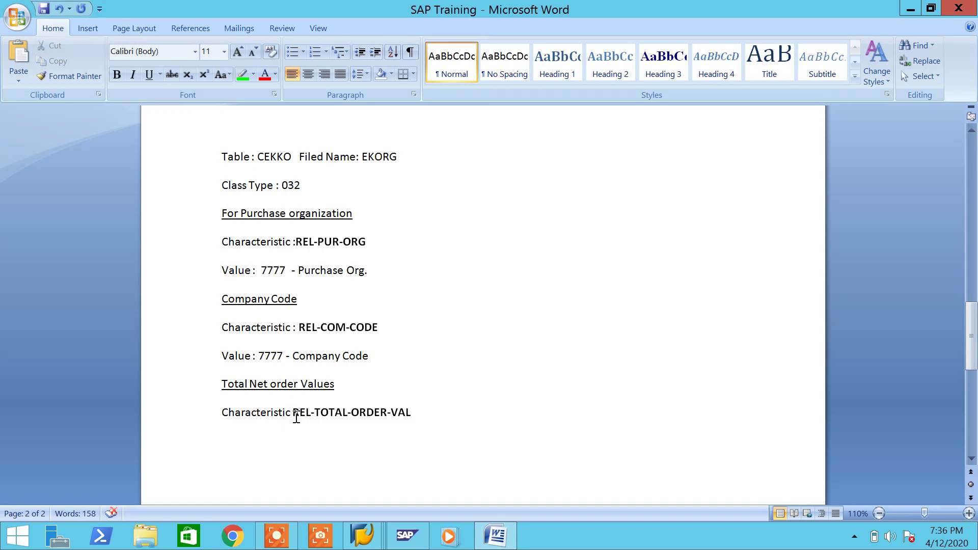
{"action": "type", "text": ":"}
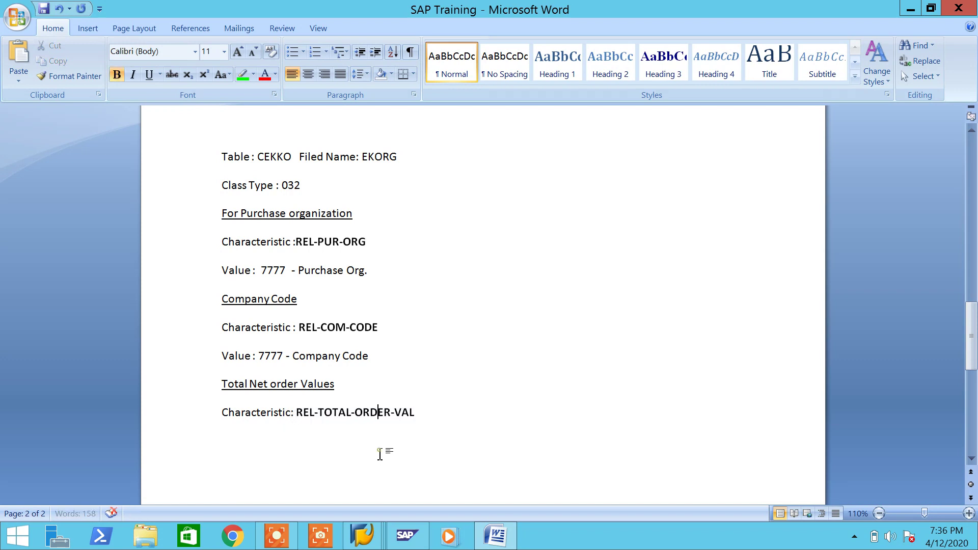
- Add the values "<100000 INR" and "> 100000 INR" below the REL-TOTAL-ORDER-VAL line, save the document, and switch back to SAP
{"action": "left_click", "coordinate": [434, 415]}
{"action": "key", "text": "Return"}
{"action": "type", "text": "Value : <100000"}
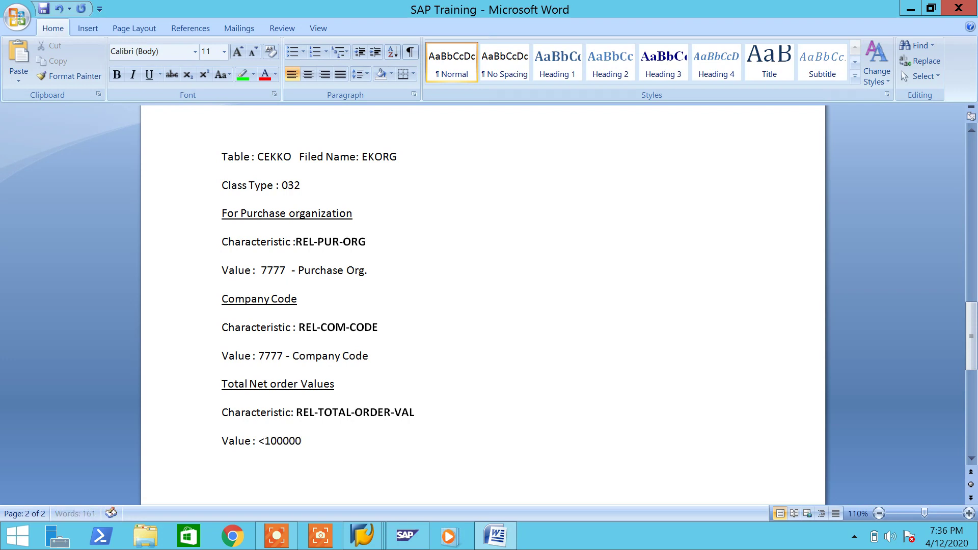
{"action": "type", "text": " INR"}
{"action": "double_click", "coordinate": [261, 469]}
{"action": "type", "text": "> 100000"}
{"action": "key", "text": "ctrl+s"}
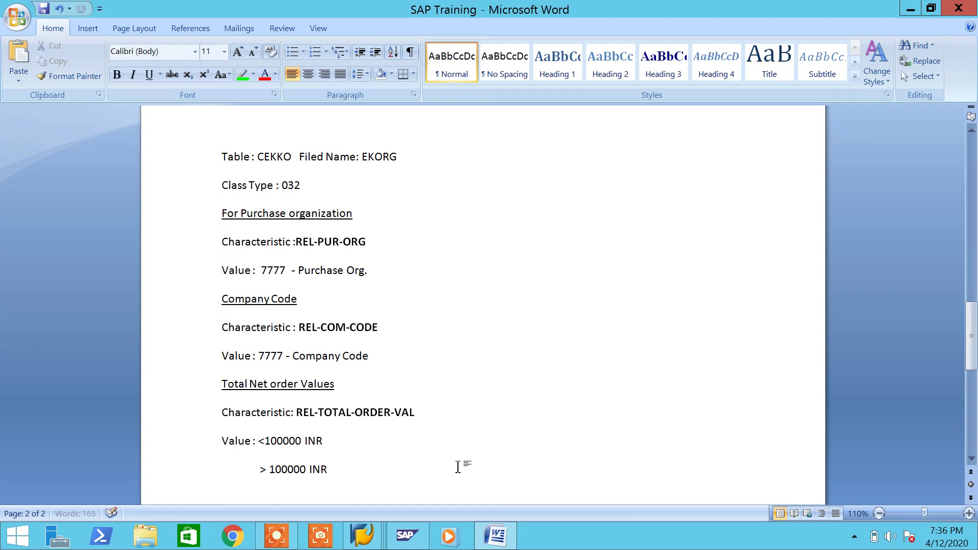
{"action": "left_click", "coordinate": [496, 535]}
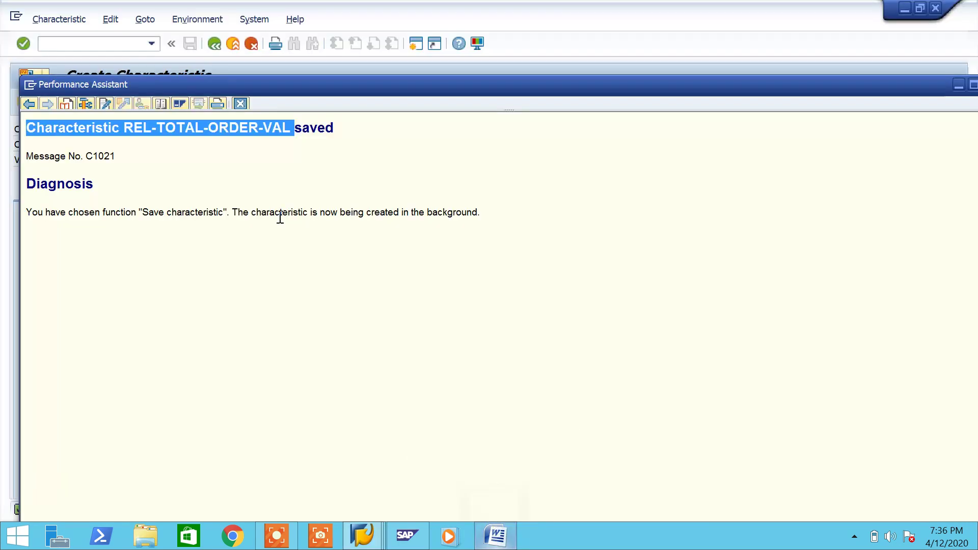
- Close the save message details in SAP, then switch to Word and review the existing release procedure notes
{"action": "left_click", "coordinate": [240, 103]}
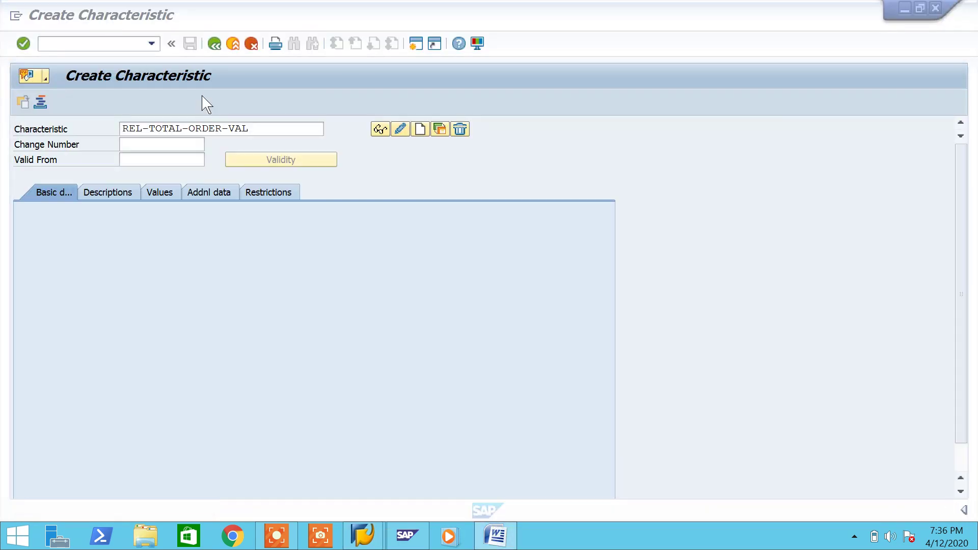
{"action": "left_click", "coordinate": [495, 535]}
{"action": "scroll", "coordinate": [466, 448], "scroll_direction": "up", "scroll_amount": 2}
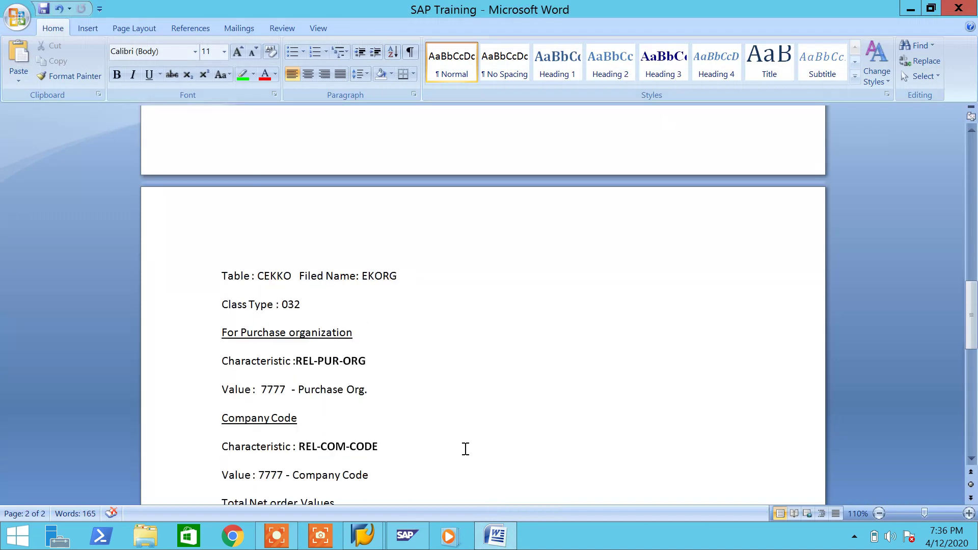
{"action": "scroll", "coordinate": [465, 448], "scroll_direction": "down", "scroll_amount": 4}
{"action": "scroll", "coordinate": [466, 451], "scroll_direction": "up", "scroll_amount": 20}
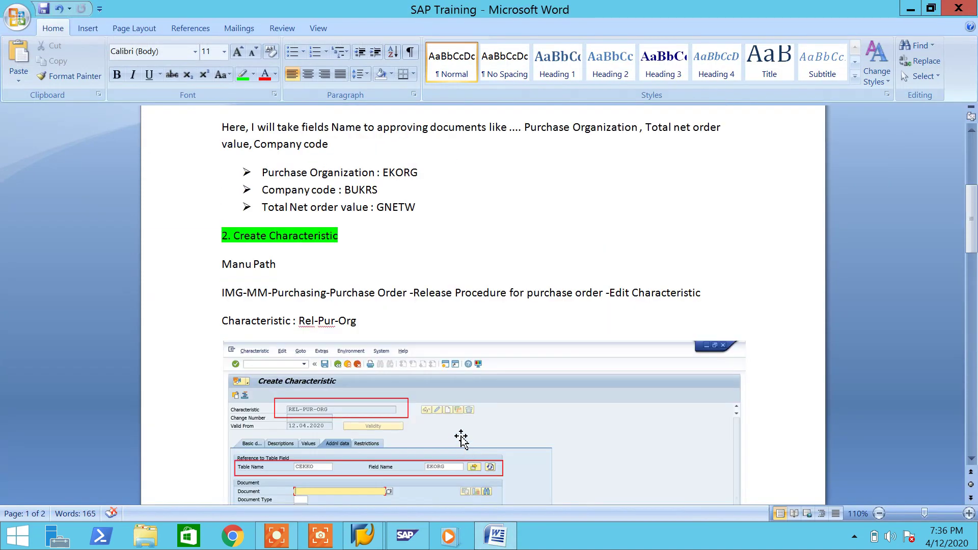
{"action": "scroll", "coordinate": [463, 443], "scroll_direction": "down", "scroll_amount": 15}
{"action": "scroll", "coordinate": [460, 434], "scroll_direction": "down", "scroll_amount": 8}
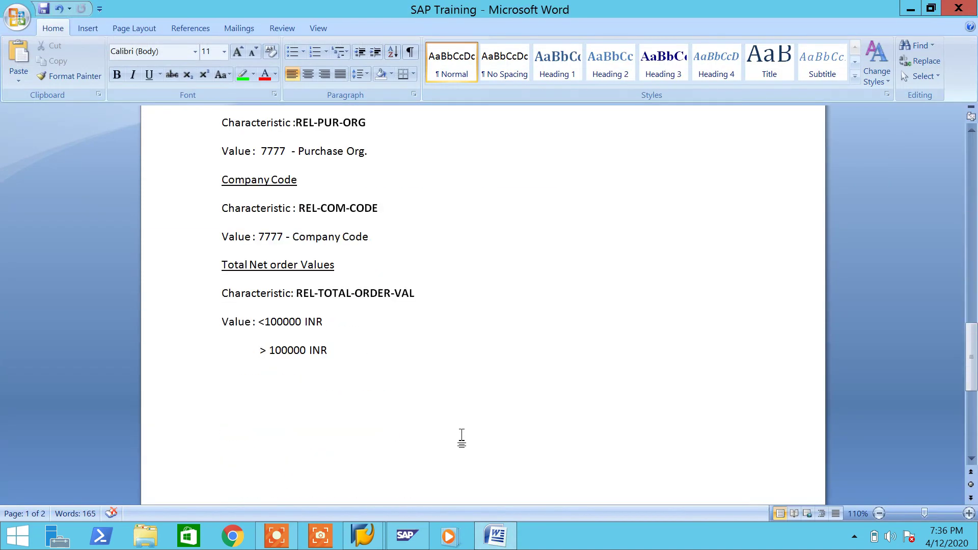
- Add the heading "3. Create Class" below the "> 100000 INR" line and highlight it in green
{"action": "left_click", "coordinate": [488, 486]}
{"action": "type", "text": "2."}
{"action": "key", "text": "BackSpace"}
{"action": "key", "text": "BackSpace"}
{"action": "type", "text": "3. Create Class"}
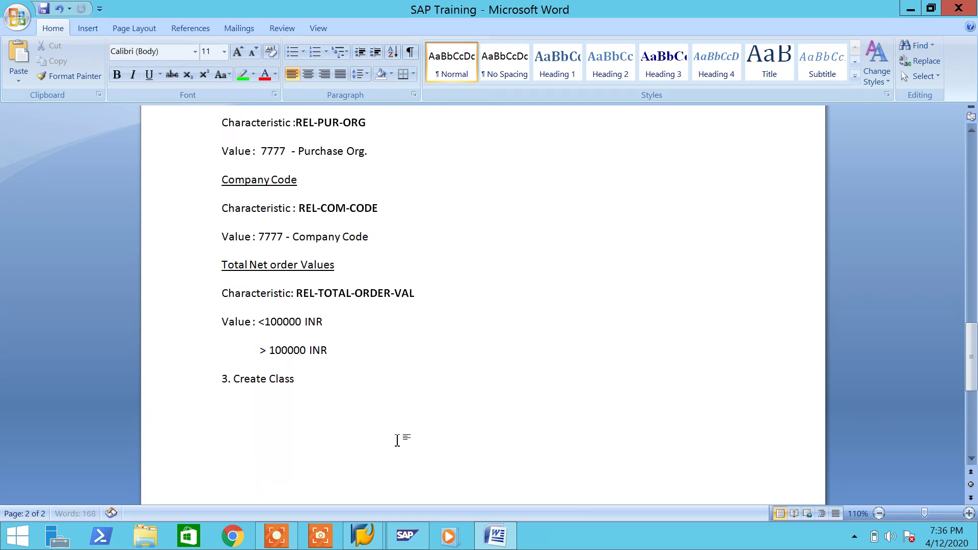
{"action": "left_click_drag", "start_coordinate": [308, 380], "coordinate": [224, 382]}
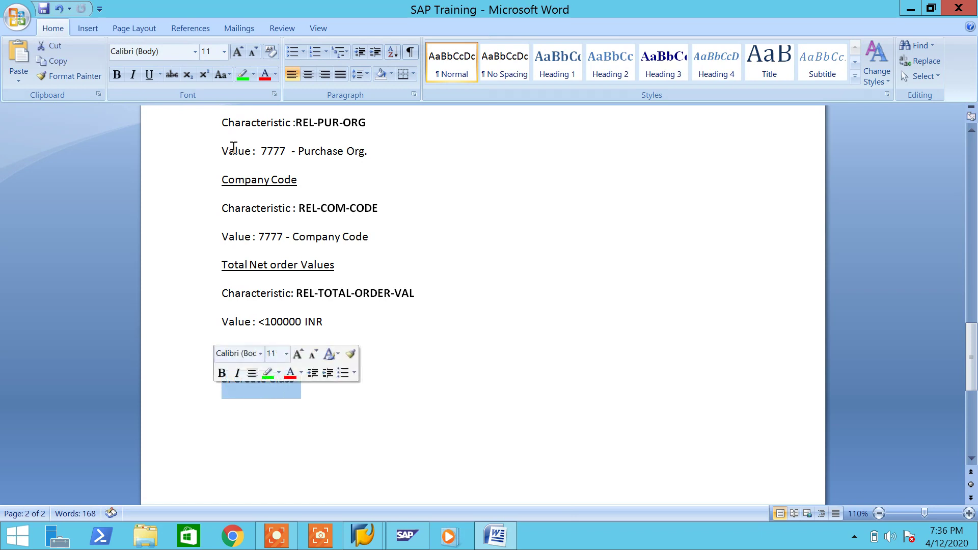
{"action": "left_click", "coordinate": [243, 75]}
- Copy the IMG path up to "Release Procedure for purchase order -" below the Create Class heading, append "Class", and save the document
{"action": "scroll", "coordinate": [469, 430], "scroll_direction": "up", "scroll_amount": 20}
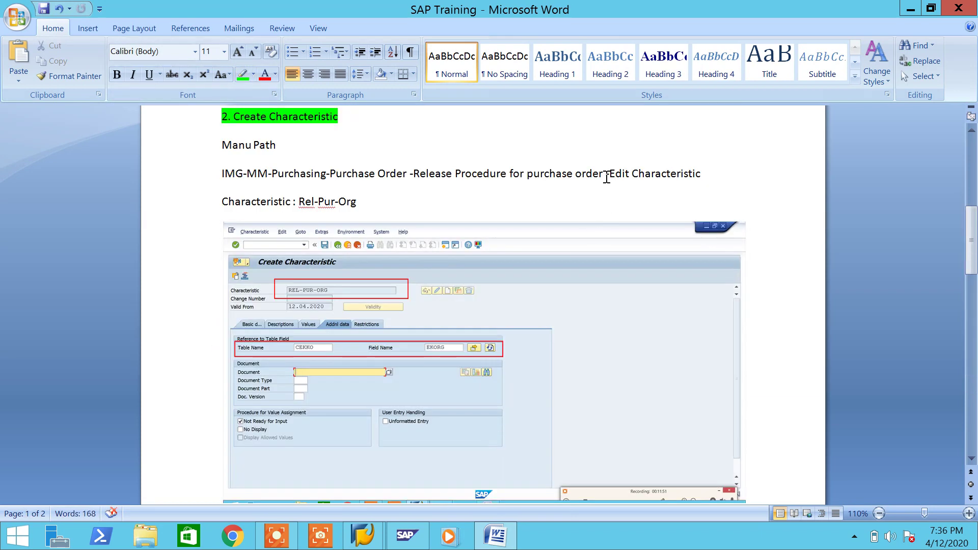
{"action": "left_click_drag", "start_coordinate": [606, 177], "coordinate": [234, 185]}
{"action": "scroll", "coordinate": [415, 269], "scroll_direction": "down", "scroll_amount": 20}
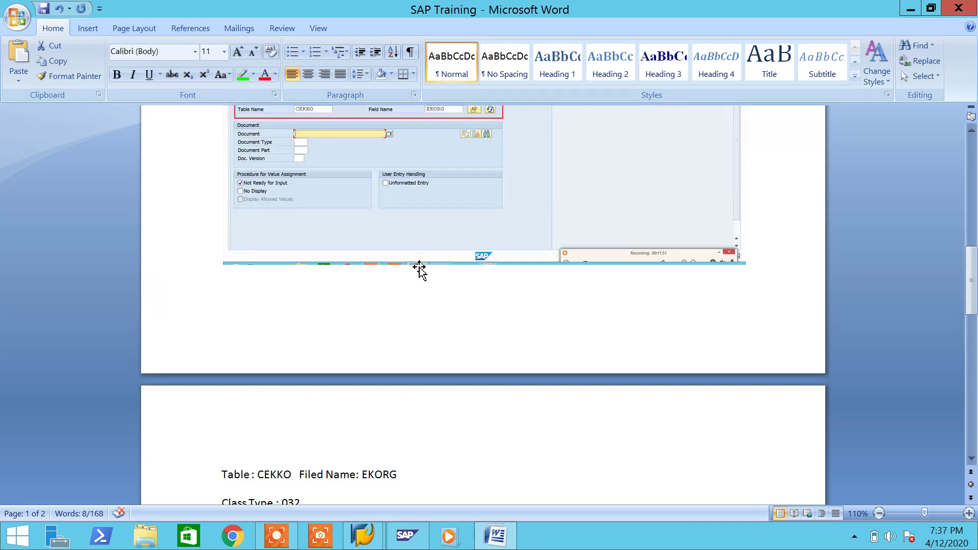
{"action": "left_click", "coordinate": [393, 239]}
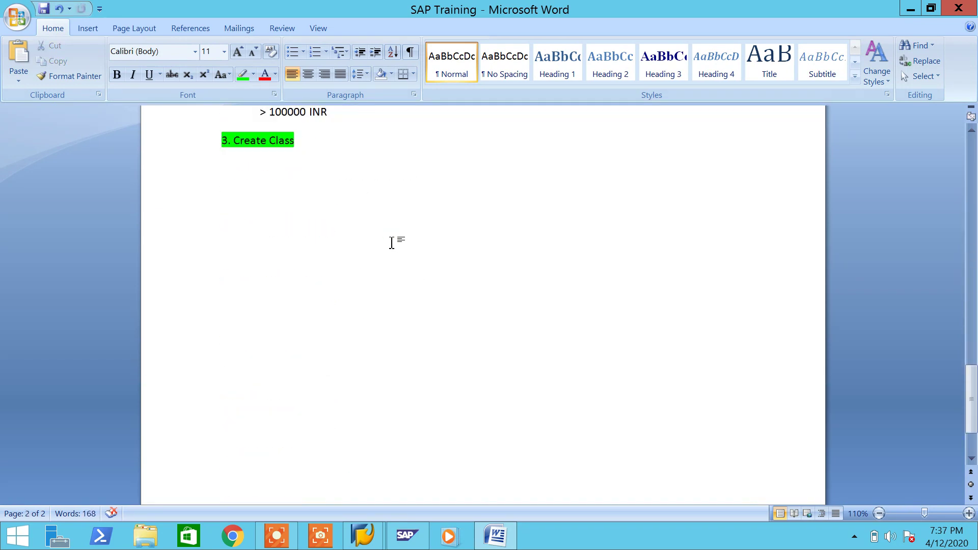
{"action": "key", "text": "Return"}
{"action": "type", "text": "IMG-MM-Purchasing-Purchase Order -Release Procedure for purchase order -"}
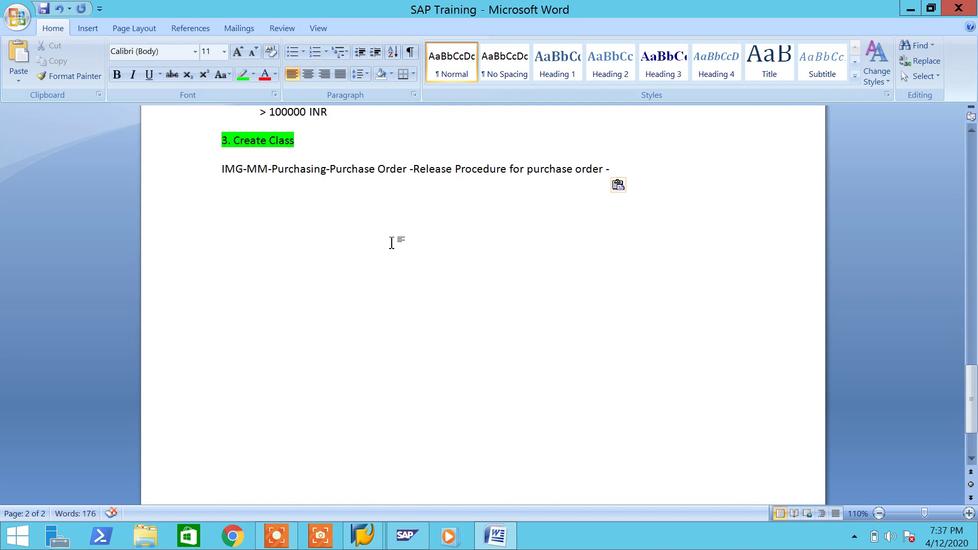
{"action": "type", "text": "Class"}
{"action": "key", "text": "ctrl+s"}
- Return to the IMG structure in SAP, then complete the Word path by inserting "Edit" before "Class"
{"action": "key", "text": "alt+Tab"}
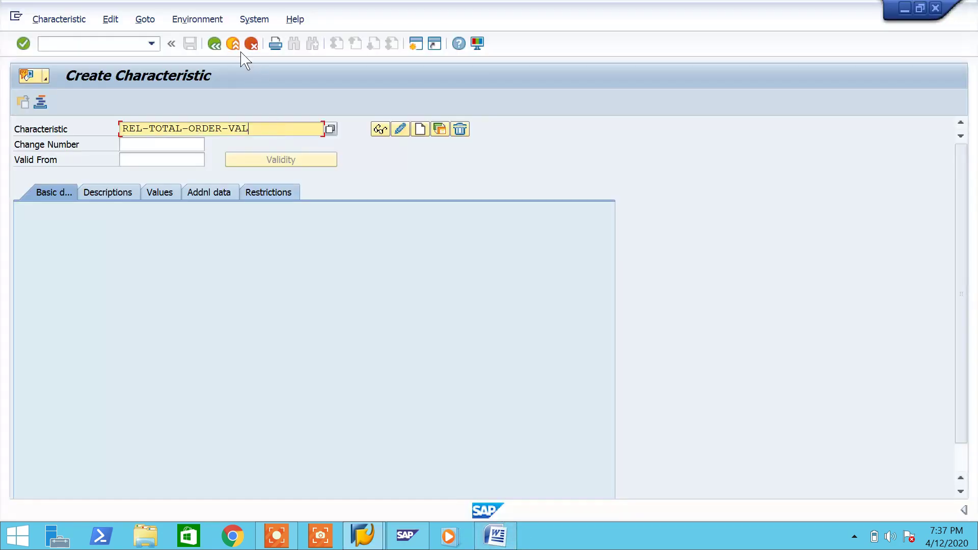
{"action": "left_click", "coordinate": [215, 44]}
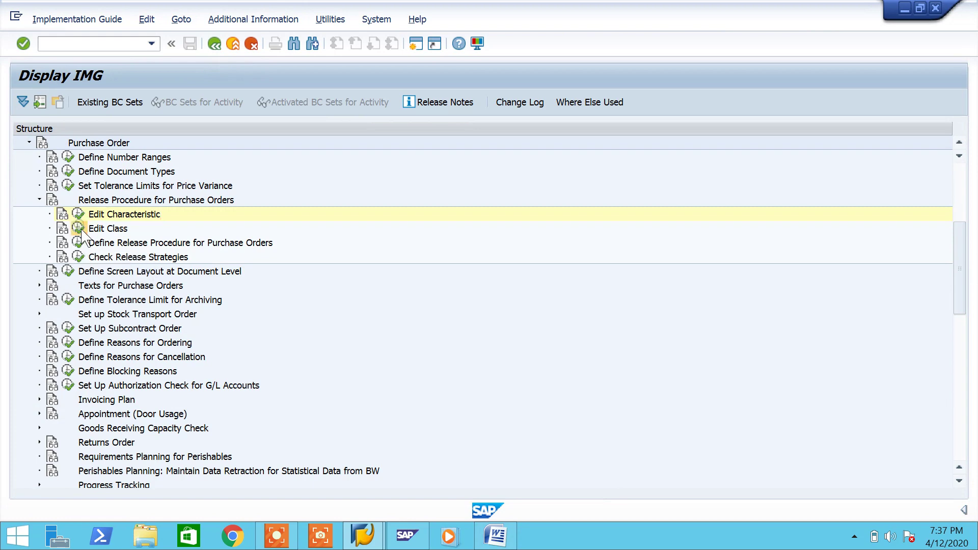
{"action": "left_click", "coordinate": [497, 535]}
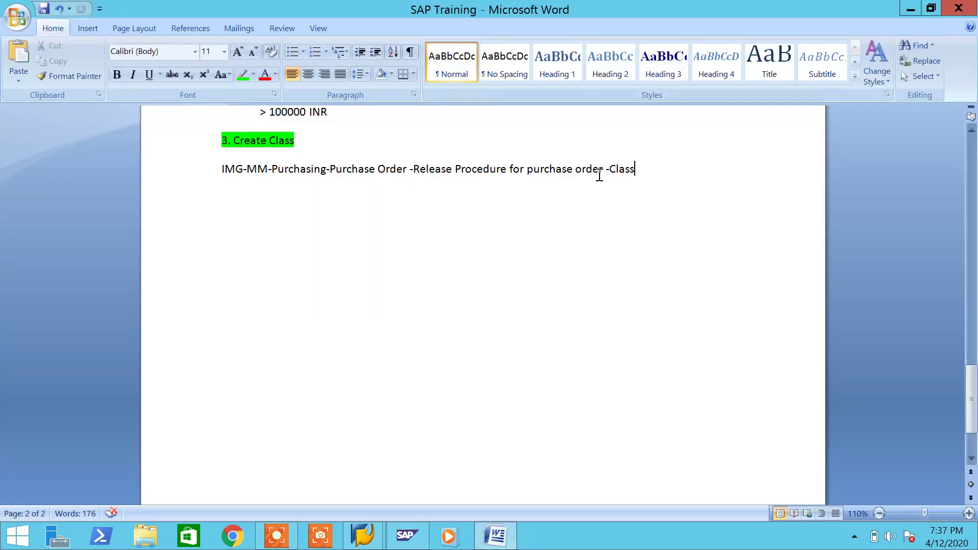
{"action": "type", "text": "Edit"}
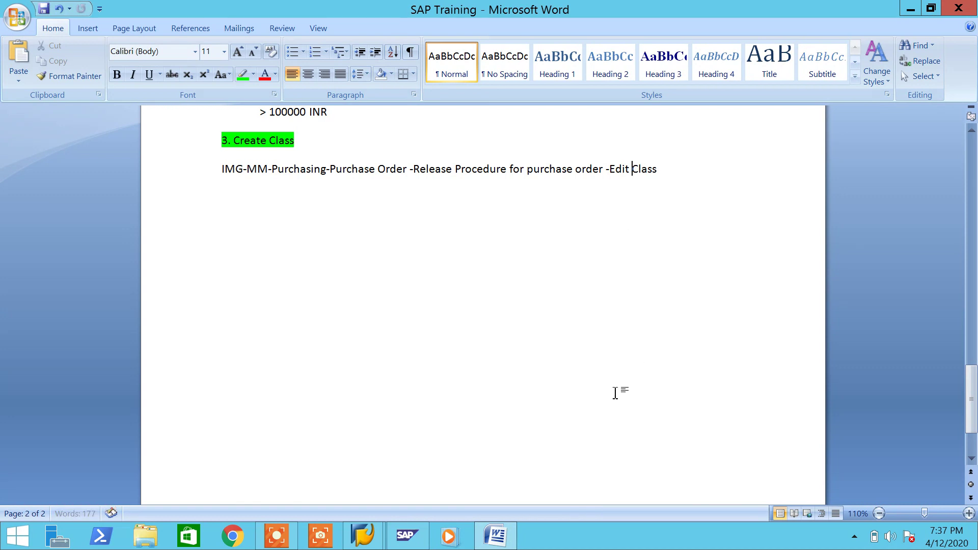
- Create class REL_7777 in SAP with class type 032 and the description "Release Procedure for Paragon Polymer"
{"action": "left_click", "coordinate": [502, 544]}
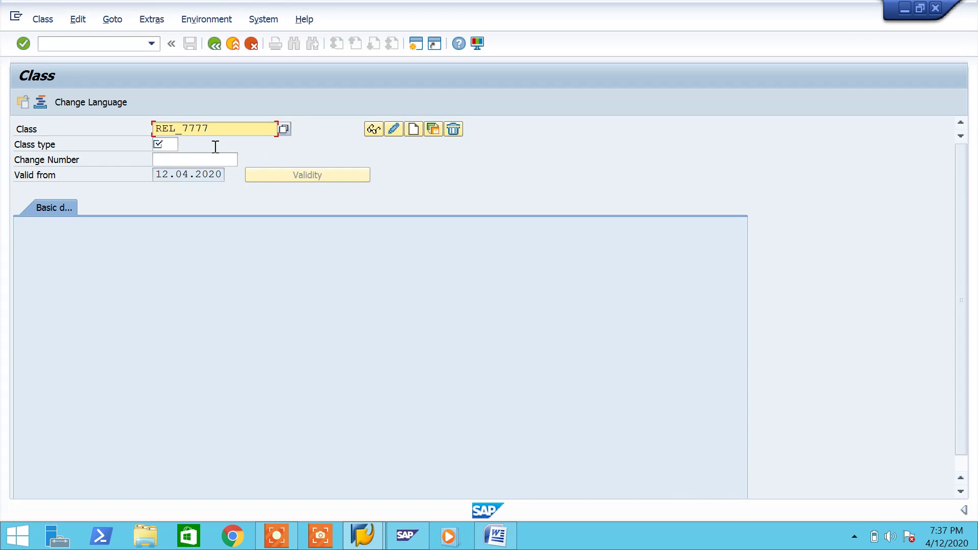
{"action": "left_click", "coordinate": [174, 145]}
{"action": "type", "text": "032"}
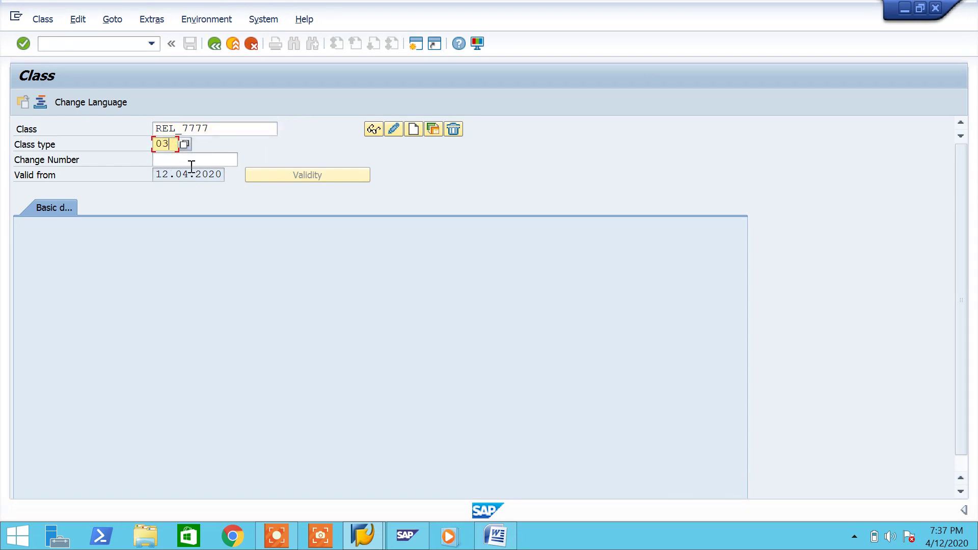
{"action": "left_click", "coordinate": [413, 129]}
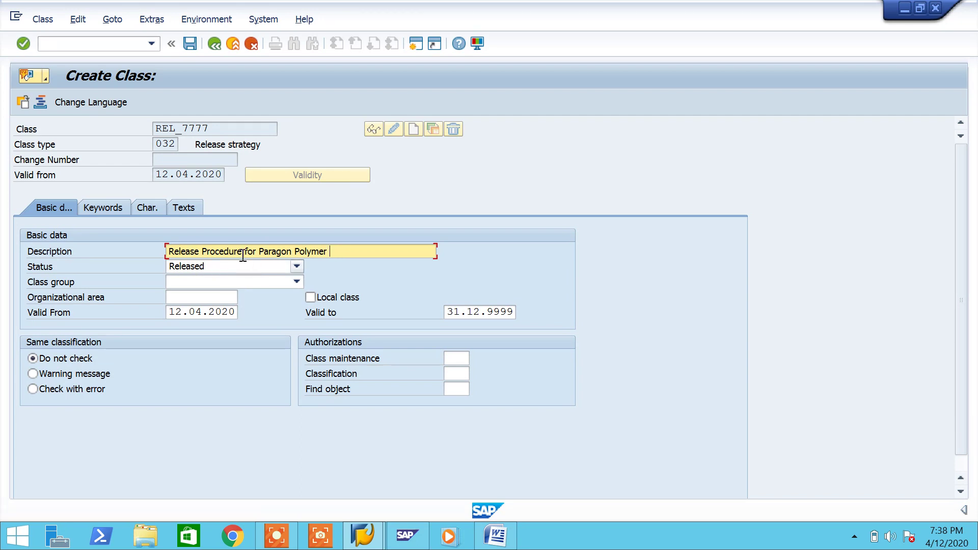
- Add a "Description :" line below the Edit Class path in the Word notes
{"action": "left_click", "coordinate": [495, 535]}
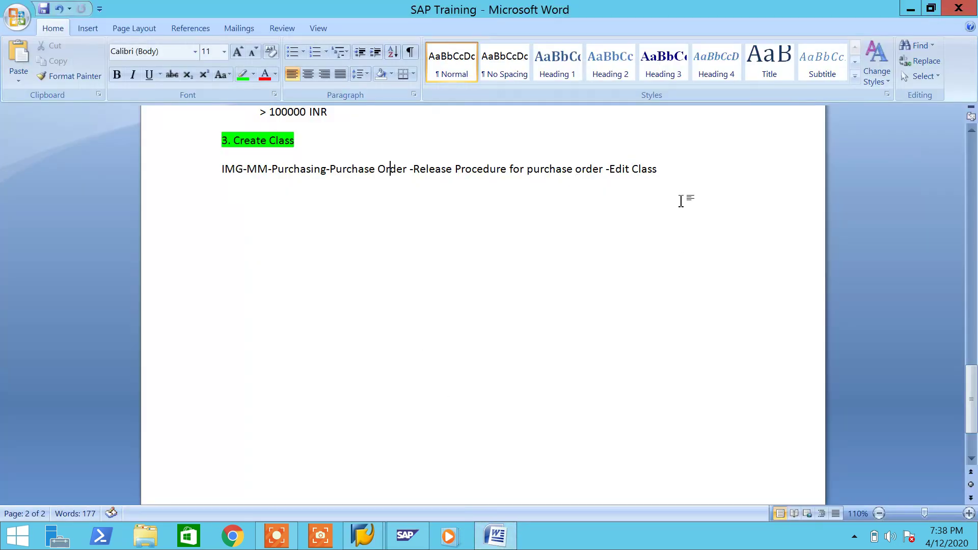
{"action": "left_click", "coordinate": [682, 192]}
{"action": "left_click", "coordinate": [506, 536]}
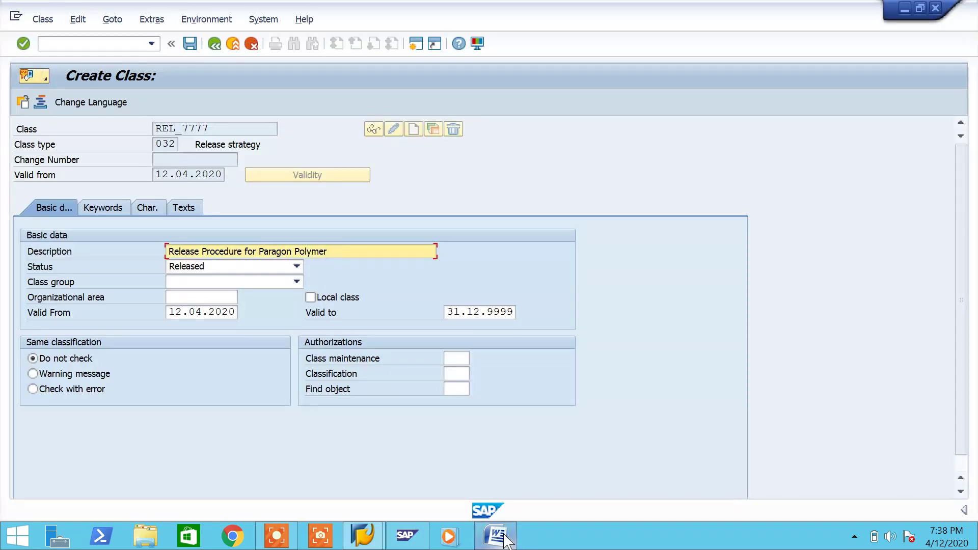
{"action": "left_click", "coordinate": [504, 536]}
{"action": "type", "text": "De"}
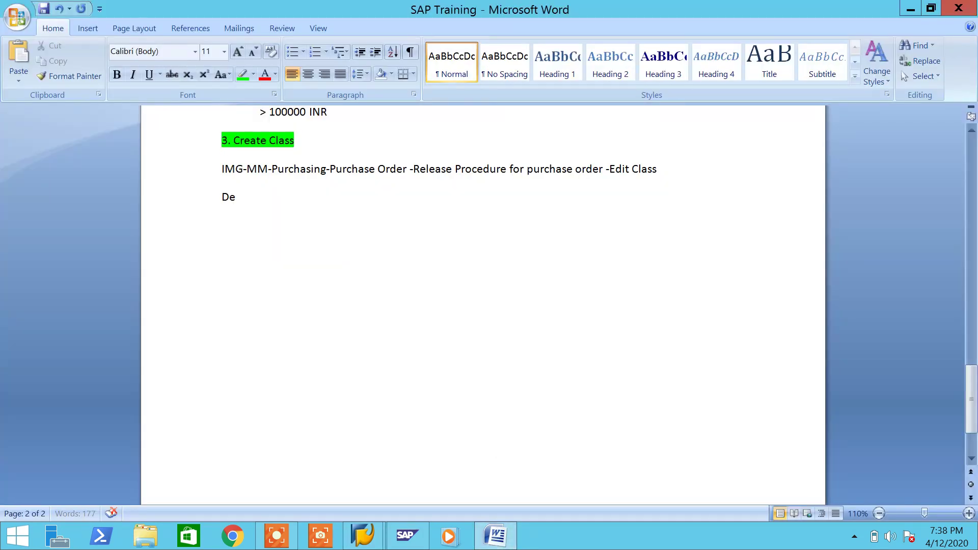
{"action": "type", "text": "scription"}
{"action": "key", "text": "BackSpace"}
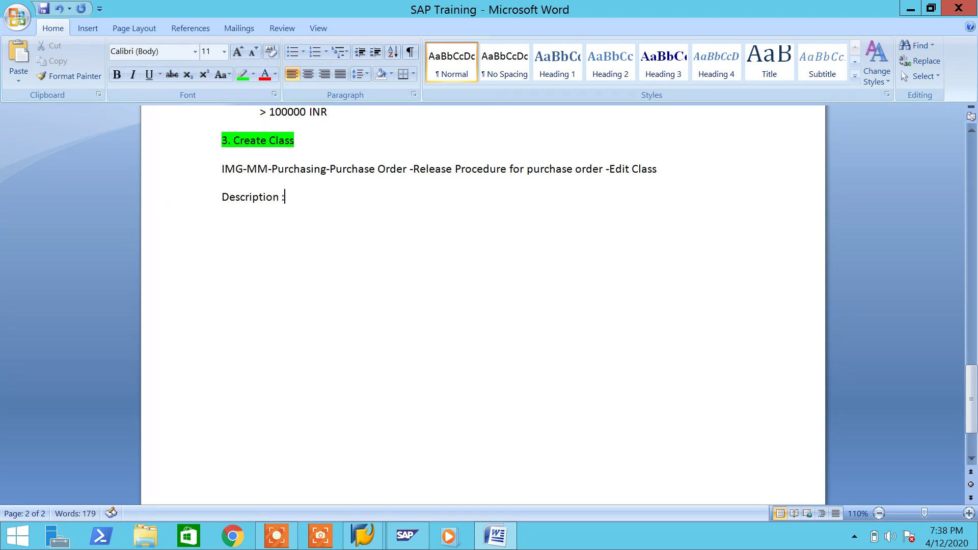
- Copy the class description from SAP into the Word Description line, save the document with a new line started, and return to SAP
{"action": "left_click", "coordinate": [497, 536]}
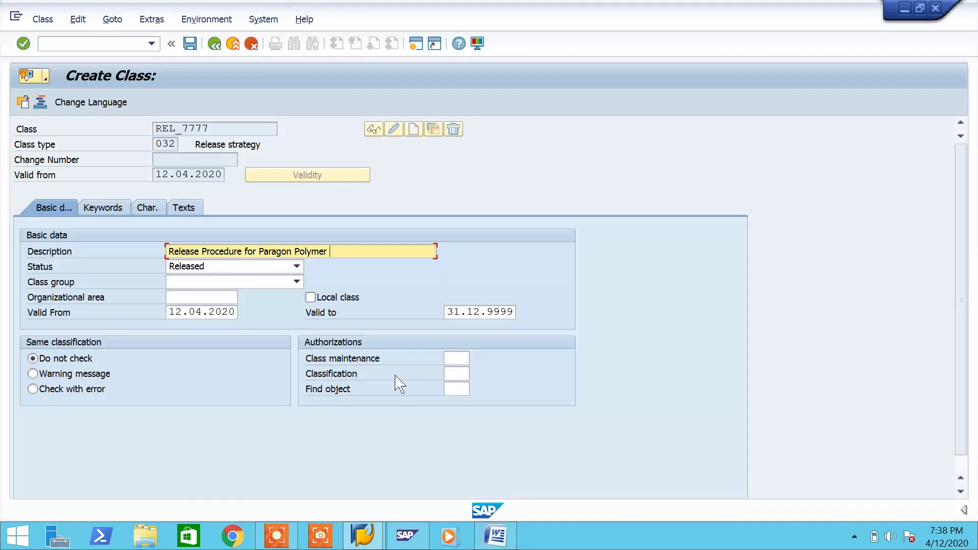
{"action": "triple_click", "coordinate": [340, 250]}
{"action": "key", "text": "ctrl+c"}
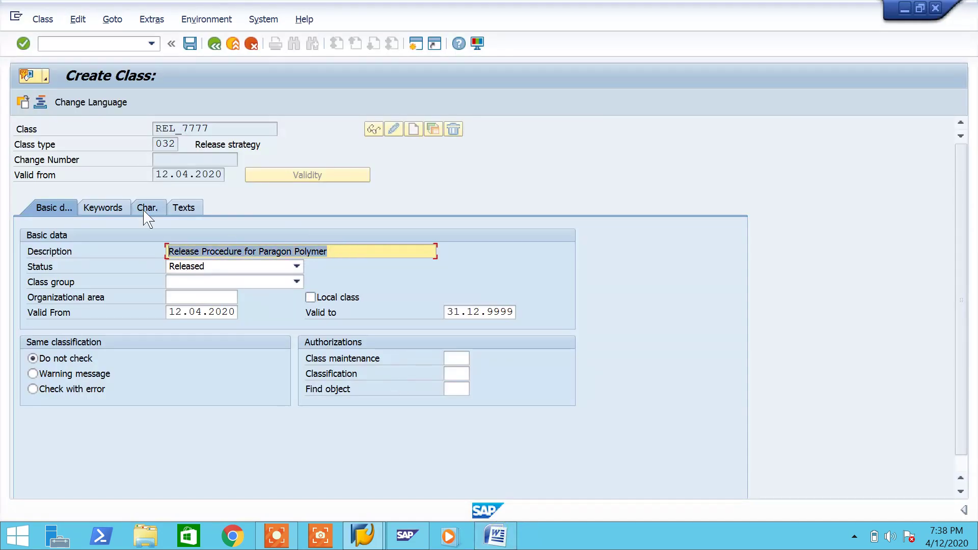
{"action": "left_click", "coordinate": [497, 536]}
{"action": "key", "text": "ctrl+v"}
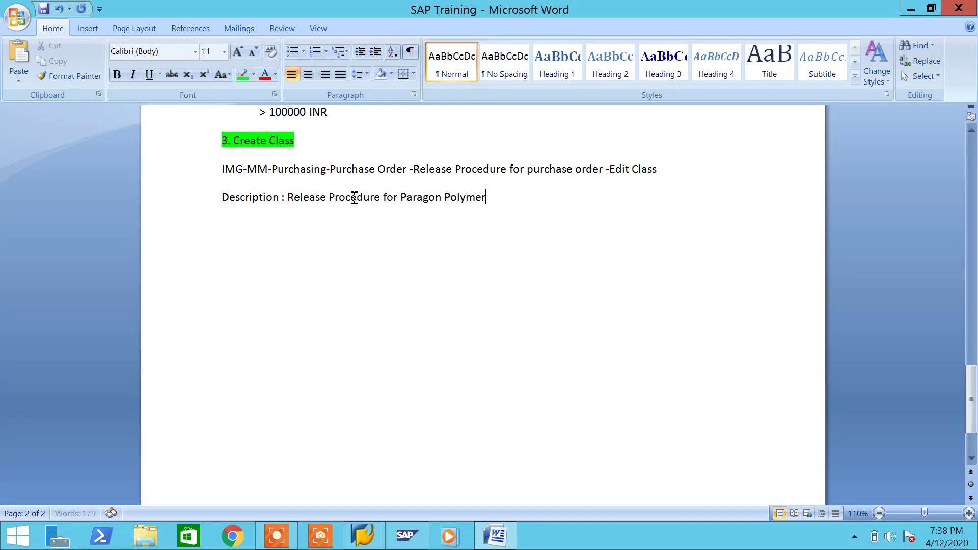
{"action": "key", "text": "ctrl+s"}
{"action": "key", "text": "Return"}
{"action": "left_click", "coordinate": [507, 541]}
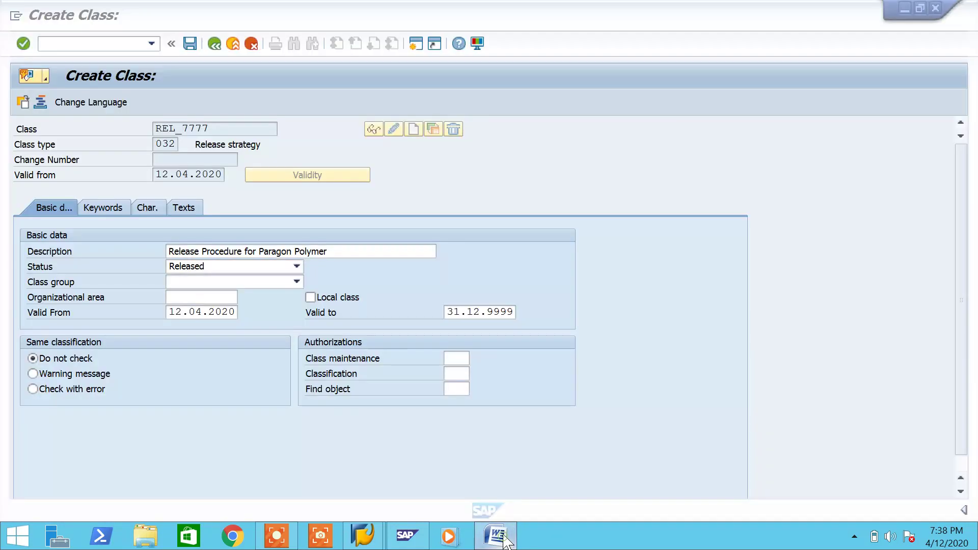
- Display the characteristics list of class REL_7777 in SAP and add a "Characteristics :" line to the Word notes
{"action": "left_click", "coordinate": [148, 210]}
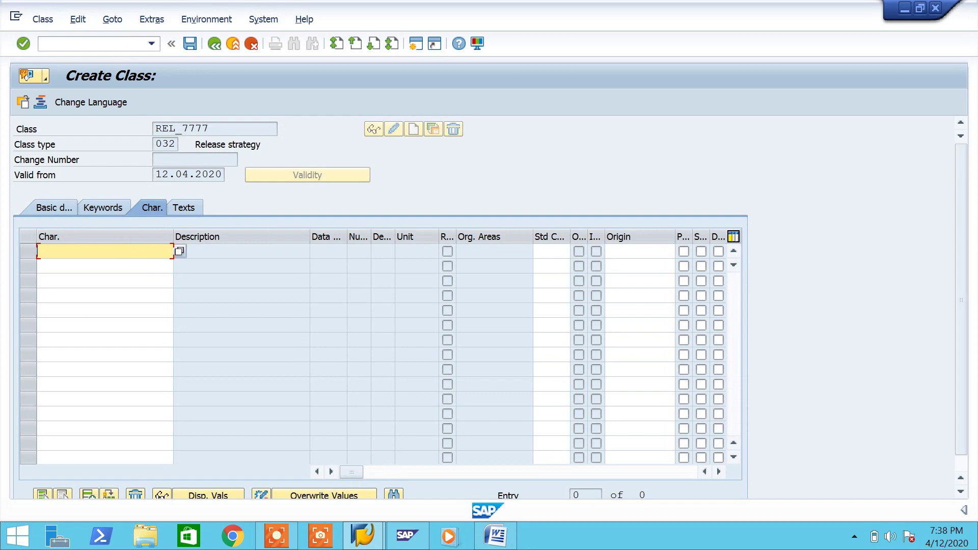
{"action": "left_click", "coordinate": [496, 535]}
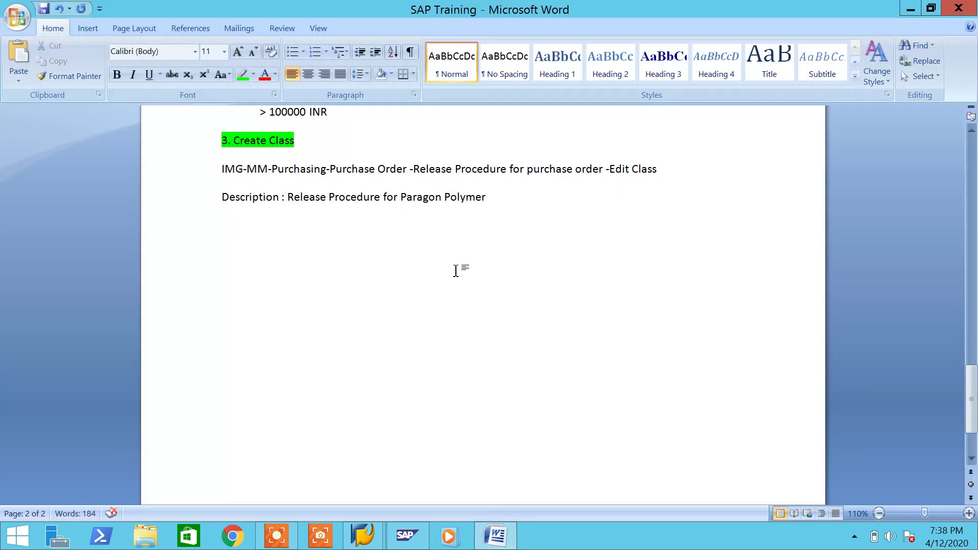
{"action": "type", "text": "C"}
{"action": "type", "text": "haracte"}
{"action": "type", "text": "rt"}
{"action": "type", "text": "i"}
{"action": "key", "text": "BackSpace"}
{"action": "key", "text": "BackSpace"}
{"action": "type", "text": "ist"}
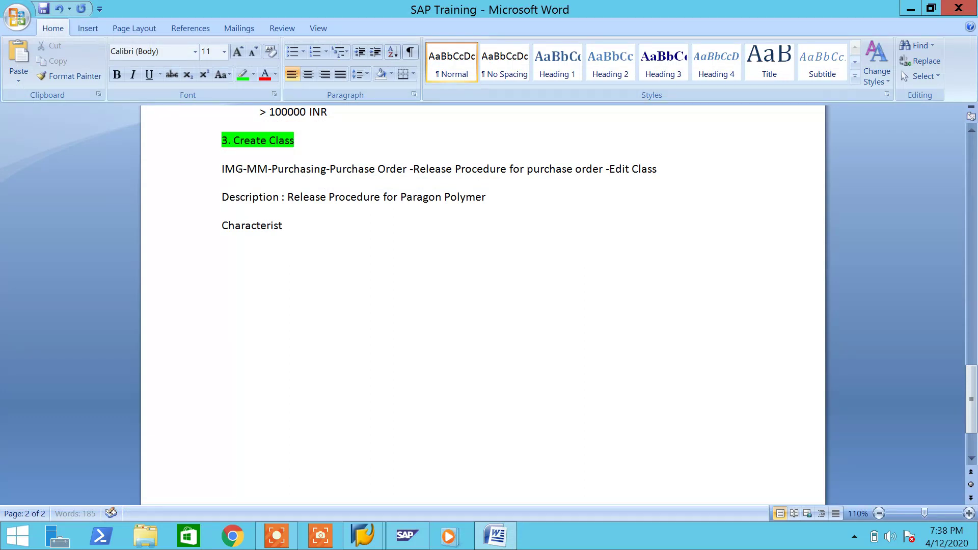
{"action": "type", "text": "ics :"}
{"action": "left_click", "coordinate": [504, 536]}
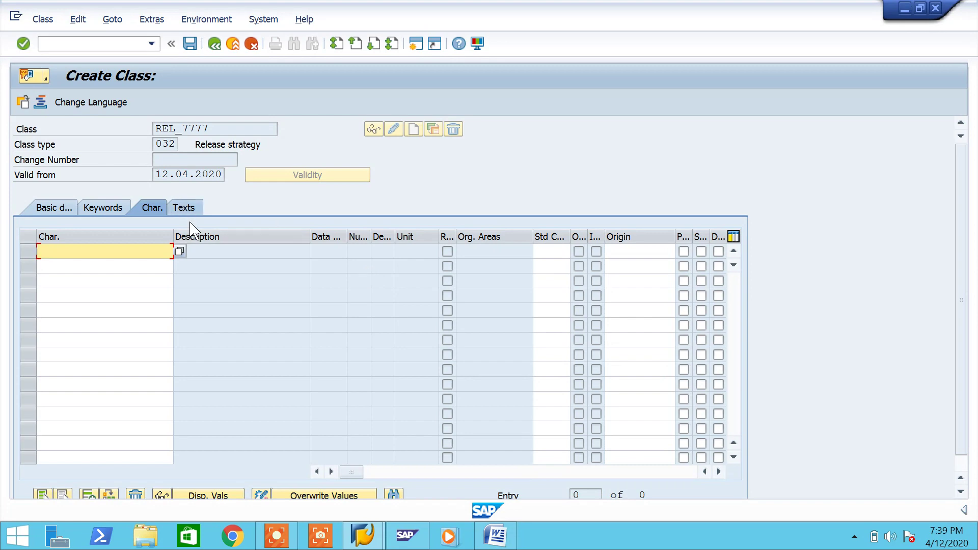
- In the Word notes, copy the characteristic name REL-PUR-ORG from the purchase organization section into the "Characteristics :" line
{"action": "left_click", "coordinate": [495, 536]}
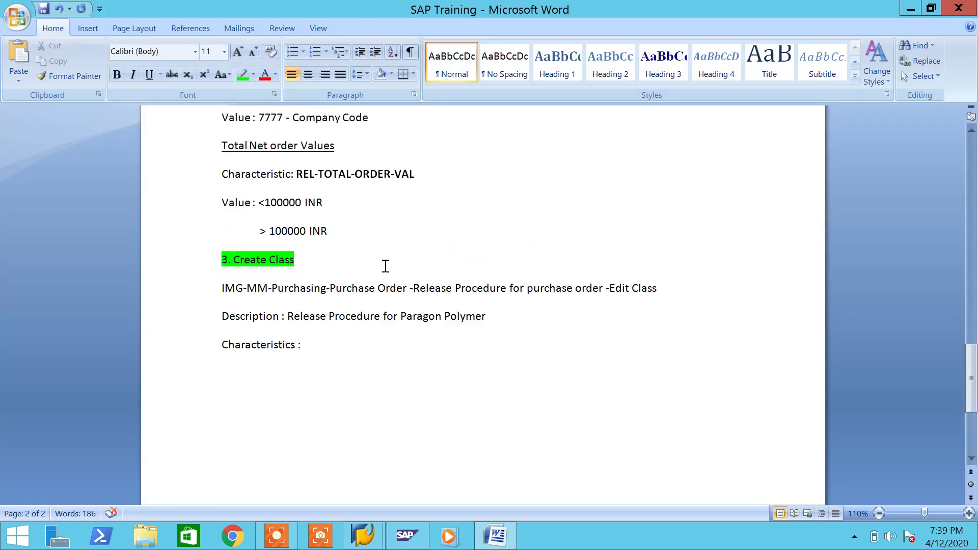
{"action": "scroll", "coordinate": [386, 266], "scroll_direction": "up", "scroll_amount": 2}
{"action": "scroll", "coordinate": [378, 214], "scroll_direction": "up", "scroll_amount": 1}
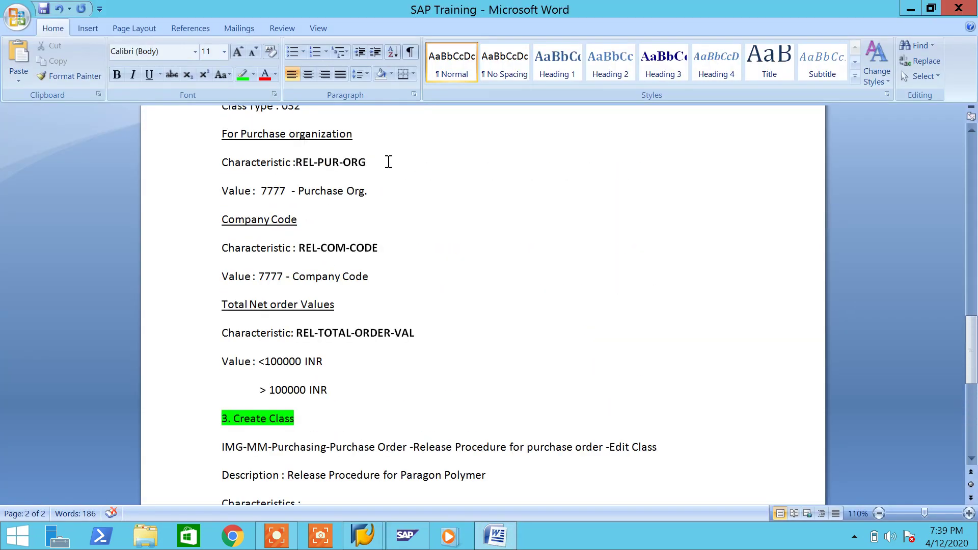
{"action": "left_click_drag", "start_coordinate": [388, 162], "coordinate": [259, 163]}
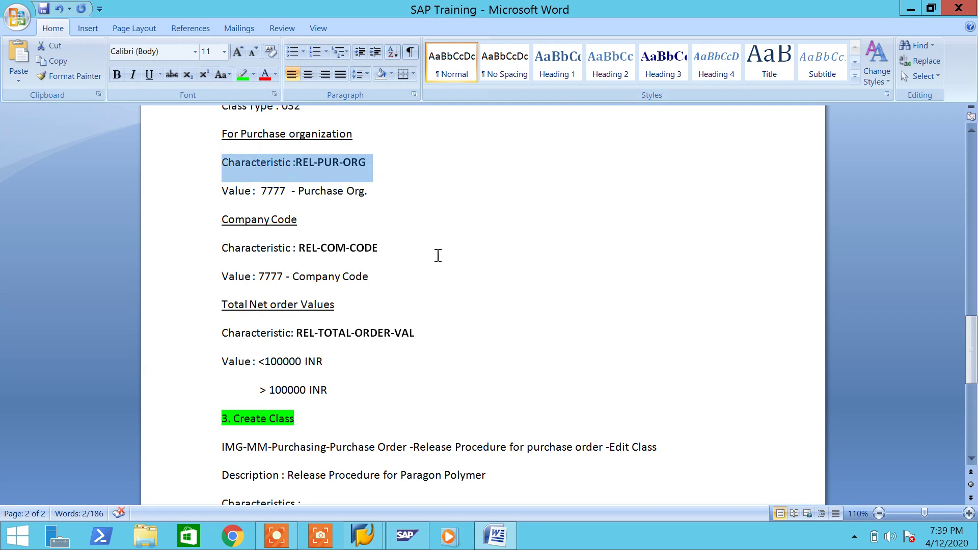
{"action": "scroll", "coordinate": [396, 248], "scroll_direction": "down", "scroll_amount": 10}
{"action": "scroll", "coordinate": [402, 262], "scroll_direction": "up", "scroll_amount": 2}
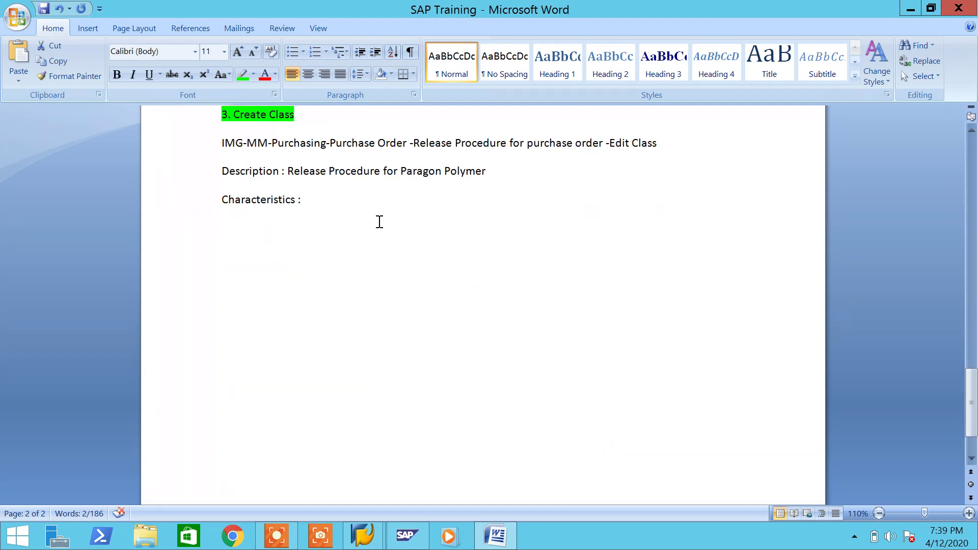
{"action": "scroll", "coordinate": [441, 271], "scroll_direction": "up", "scroll_amount": 9}
{"action": "left_click", "coordinate": [377, 223]}
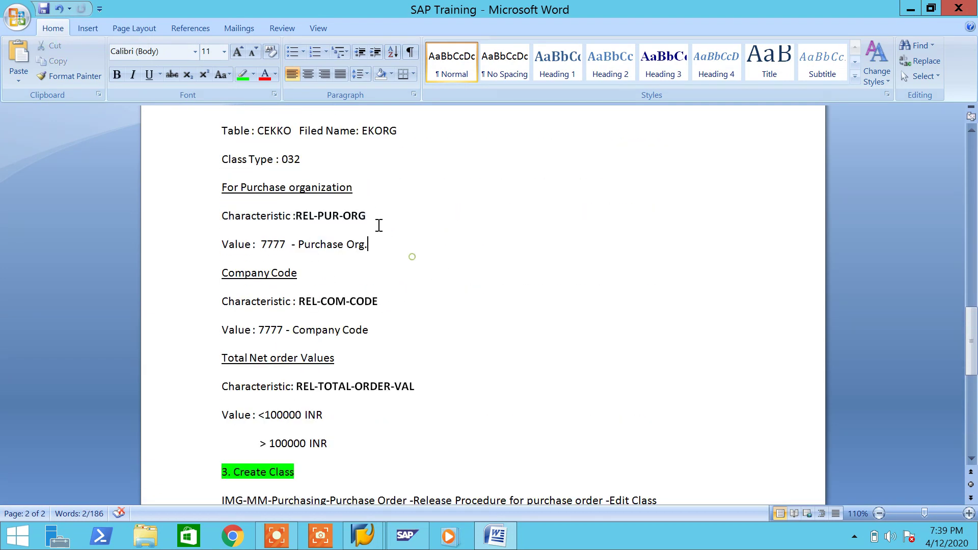
{"action": "left_click_drag", "start_coordinate": [347, 209], "coordinate": [296, 216]}
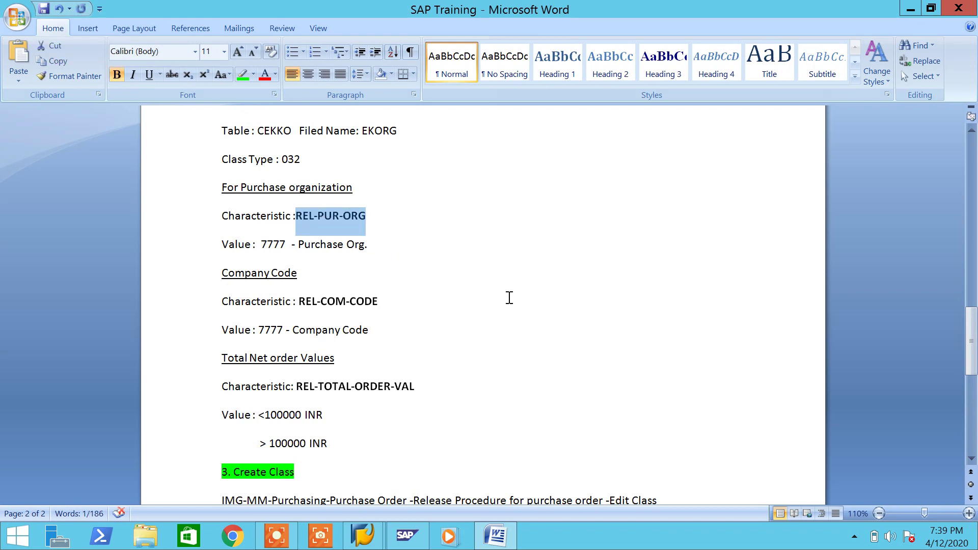
{"action": "key", "text": "ctrl+c"}
{"action": "scroll", "coordinate": [509, 298], "scroll_direction": "down", "scroll_amount": 7}
{"action": "left_click", "coordinate": [430, 252]}
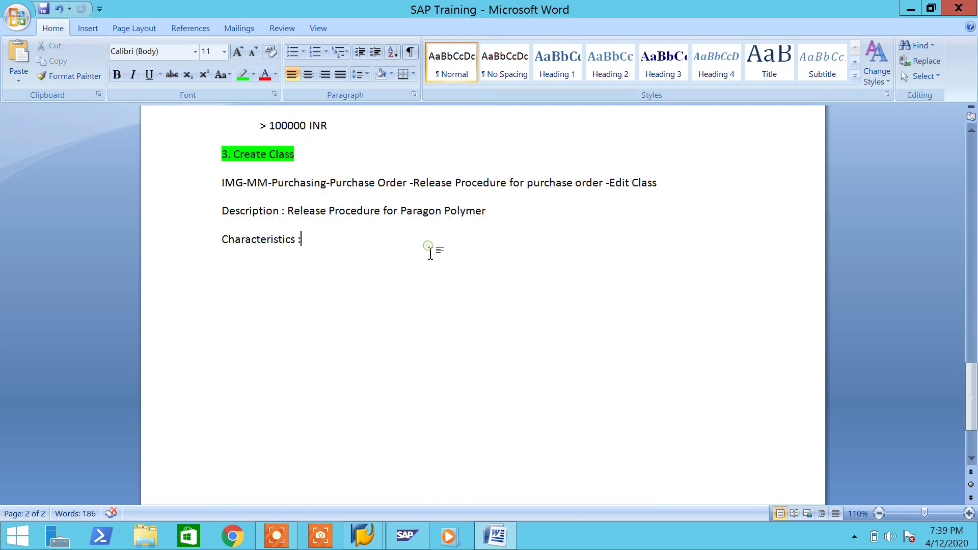
{"action": "key", "text": "ctrl+v"}
- Copy REL-COM-CODE and REL-TOTAL-ORDER-VAL from the sections above onto separate indented lines beneath REL-PUR-ORG in the class notes
{"action": "scroll", "coordinate": [431, 256], "scroll_direction": "up", "scroll_amount": 3}
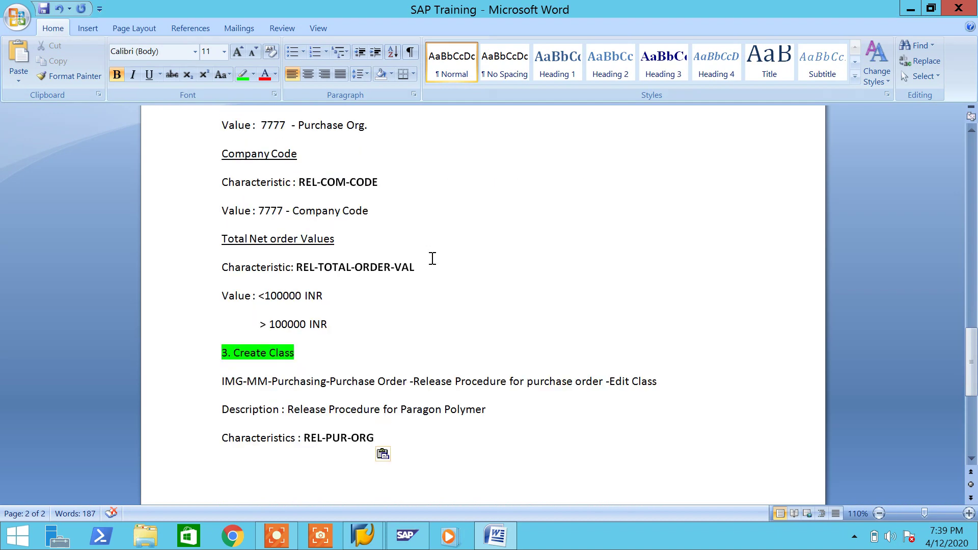
{"action": "left_click_drag", "start_coordinate": [389, 185], "coordinate": [299, 183]}
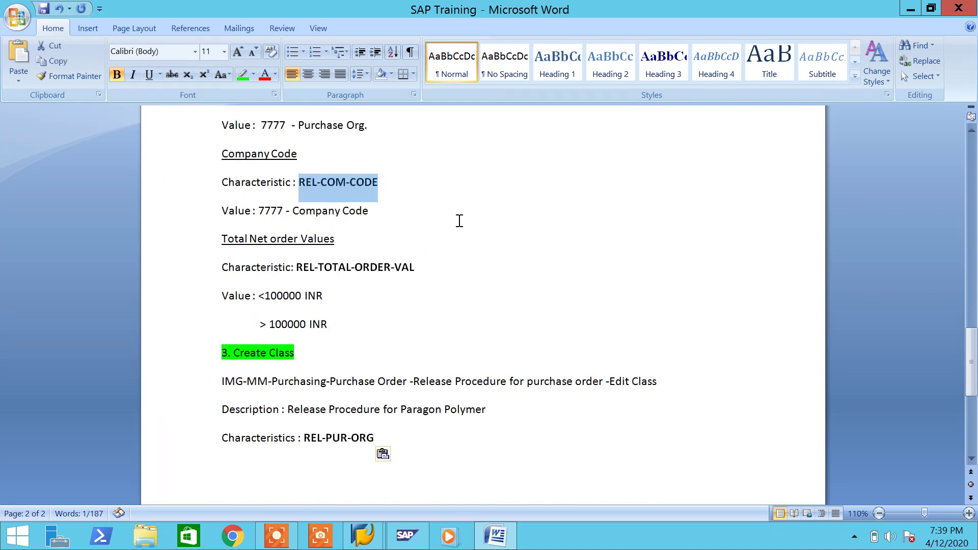
{"action": "scroll", "coordinate": [459, 221], "scroll_direction": "down", "scroll_amount": 2}
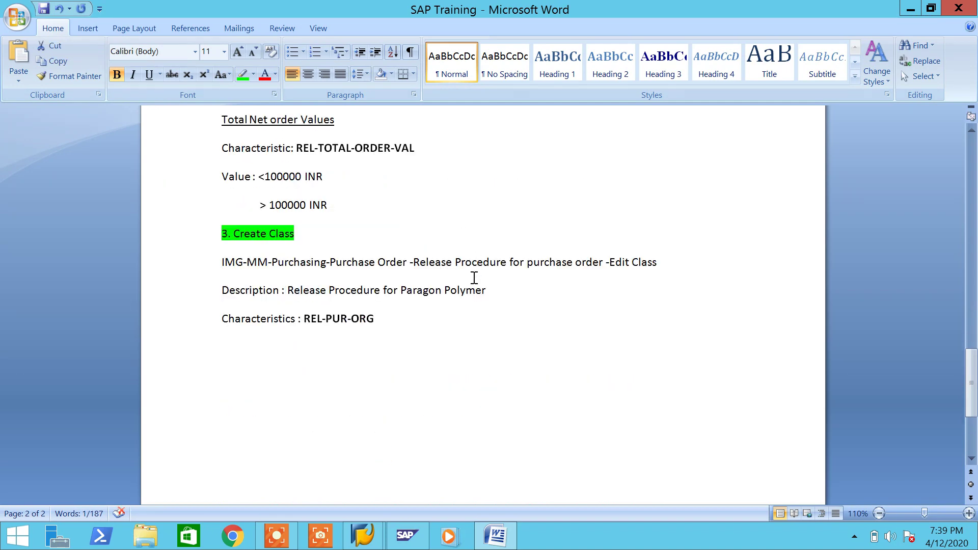
{"action": "left_click", "coordinate": [459, 316]}
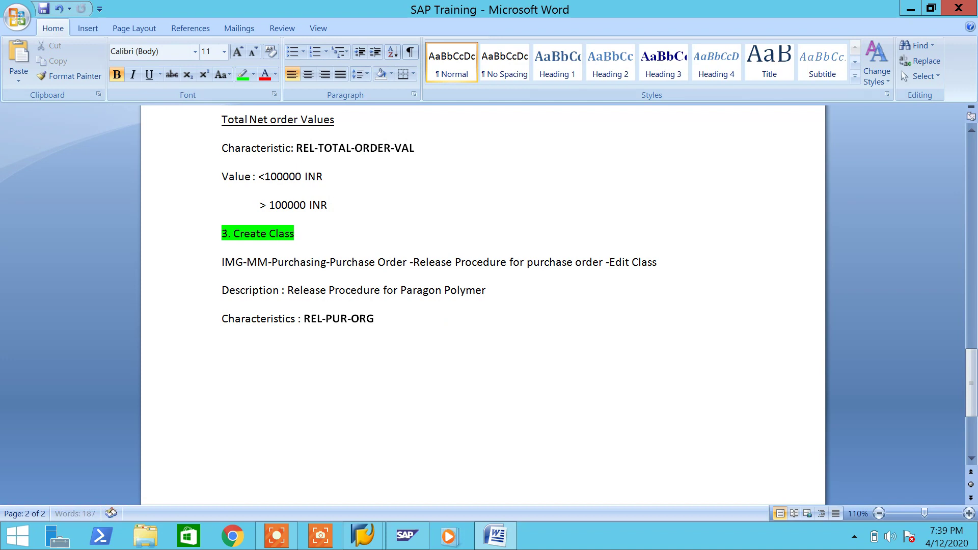
{"action": "key", "text": "ctrl+v"}
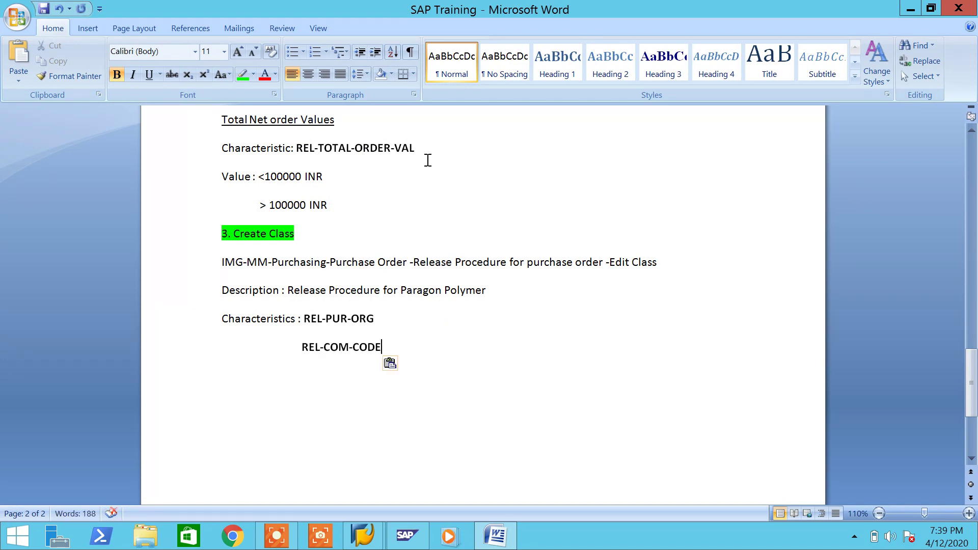
{"action": "left_click_drag", "start_coordinate": [428, 160], "coordinate": [310, 153]}
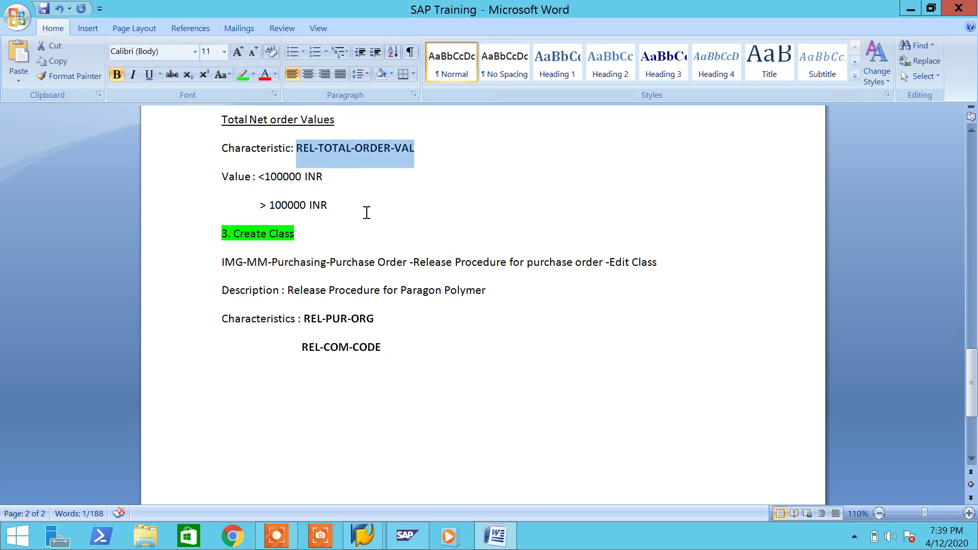
{"action": "left_click", "coordinate": [513, 356]}
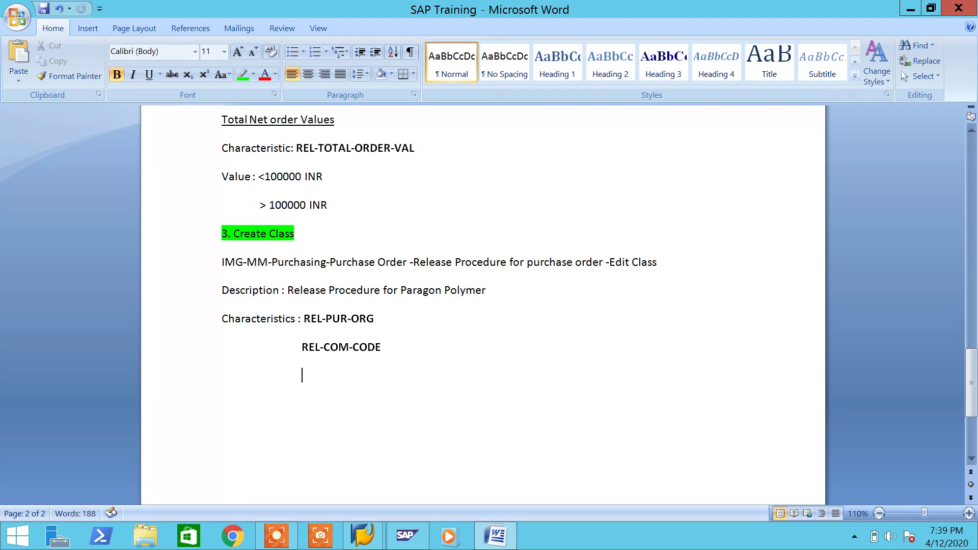
{"action": "key", "text": "ctrl+v"}
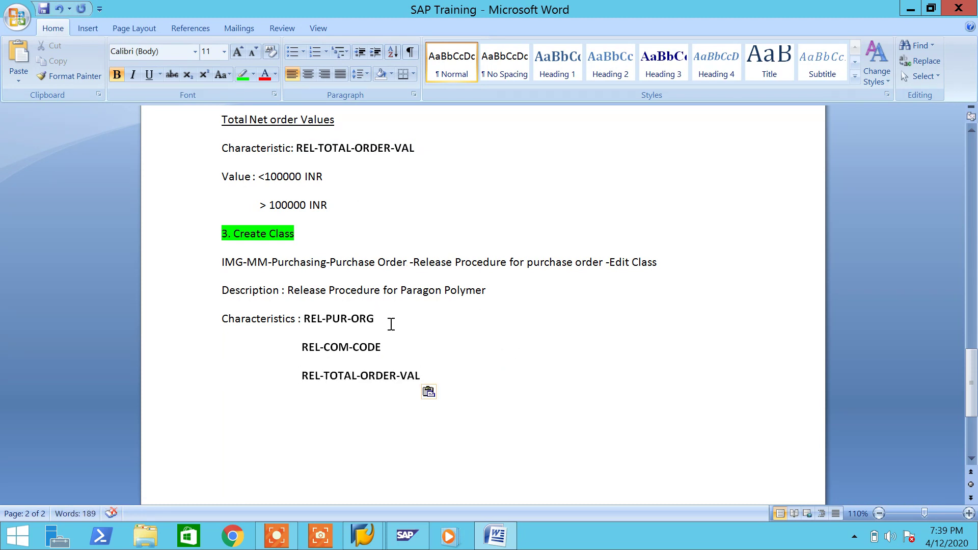
- Make the description text "Release Procedure for Paragon Polymer" bold in the Create Class notes
{"action": "left_click_drag", "start_coordinate": [490, 288], "coordinate": [289, 289]}
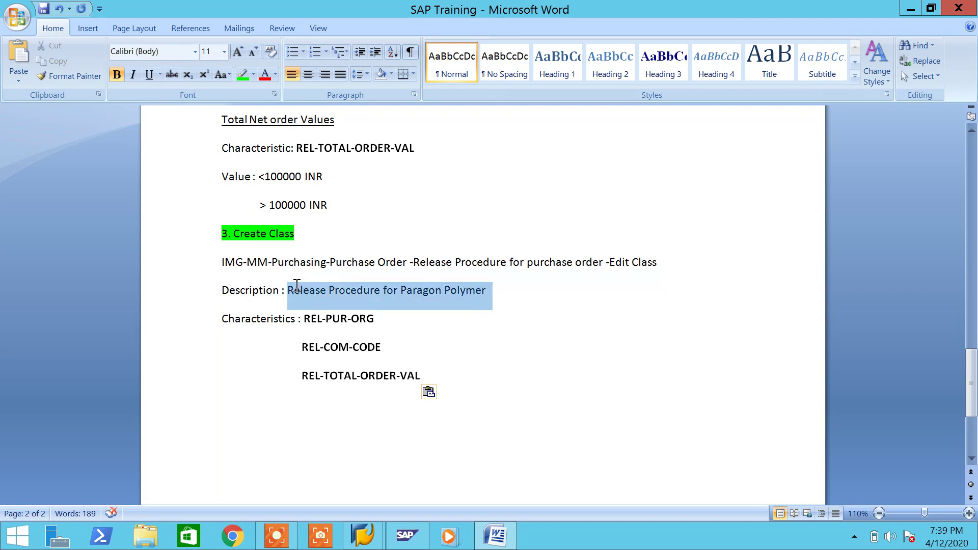
{"action": "left_click", "coordinate": [117, 74]}
{"action": "left_click", "coordinate": [459, 308]}
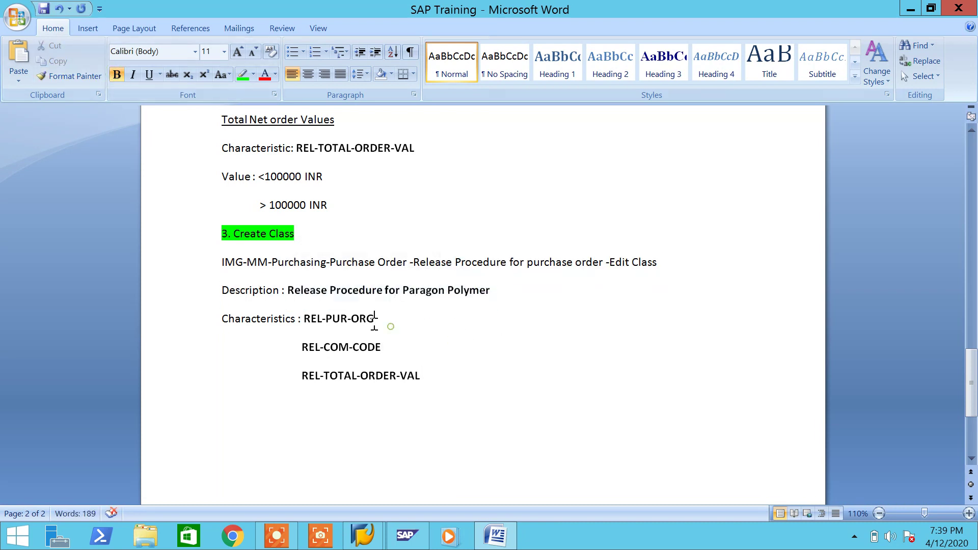
- Copy REL-PUR-ORG from the Word notes and enter it as the first characteristic of class REL_7777 in SAP
{"action": "left_click_drag", "start_coordinate": [374, 319], "coordinate": [303, 320]}
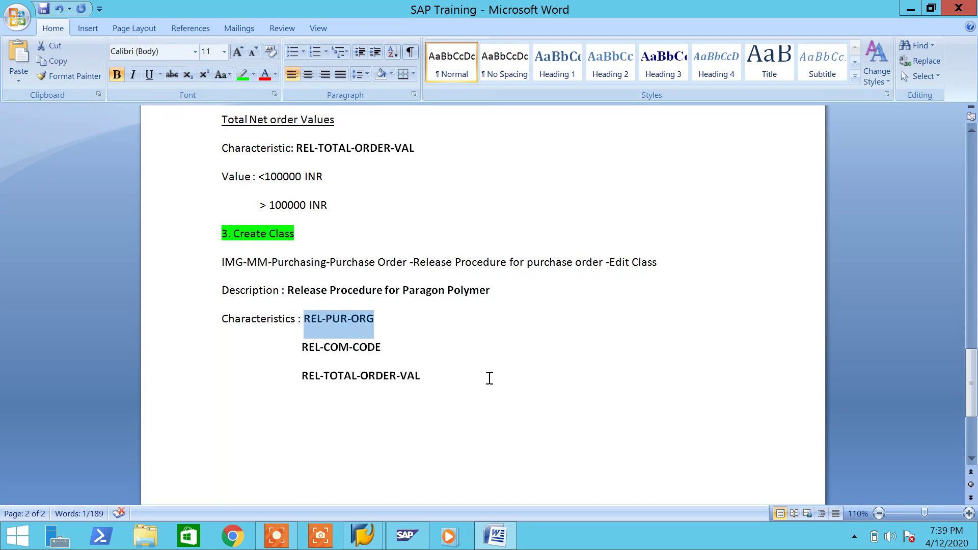
{"action": "left_click", "coordinate": [495, 535]}
{"action": "key", "text": "ctrl+v"}
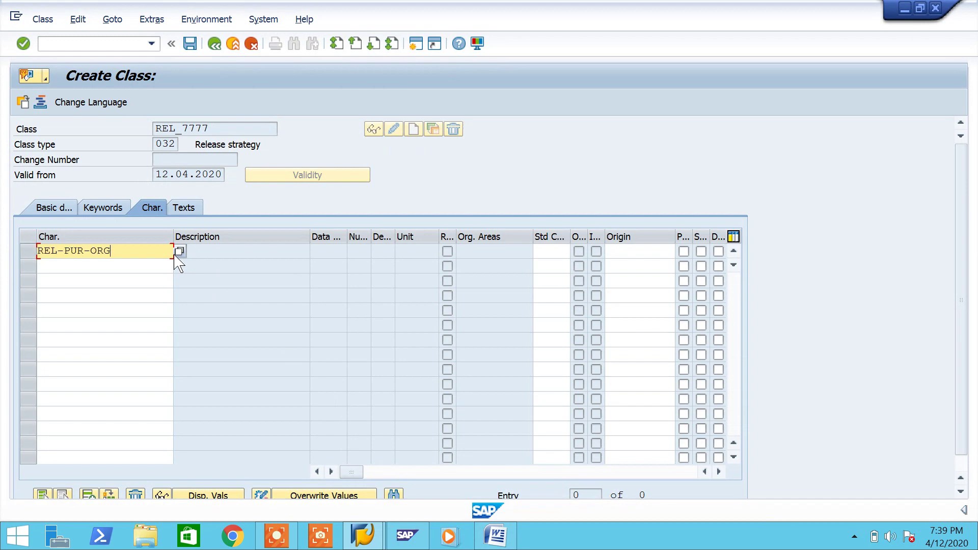
{"action": "key", "text": "Return"}
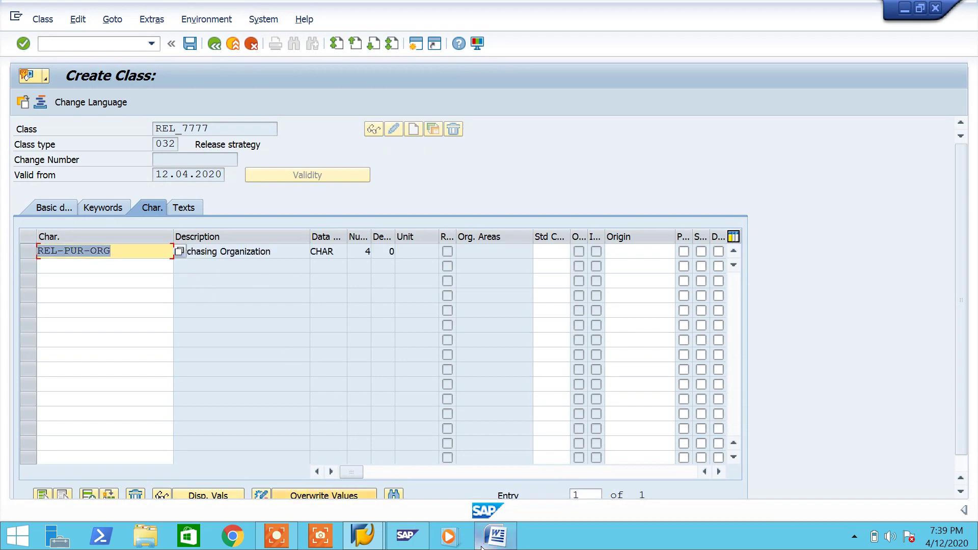
- Copy REL-COM-CODE from the Word notes and enter it as the second characteristic of class REL_7777 in SAP
{"action": "left_click", "coordinate": [495, 535]}
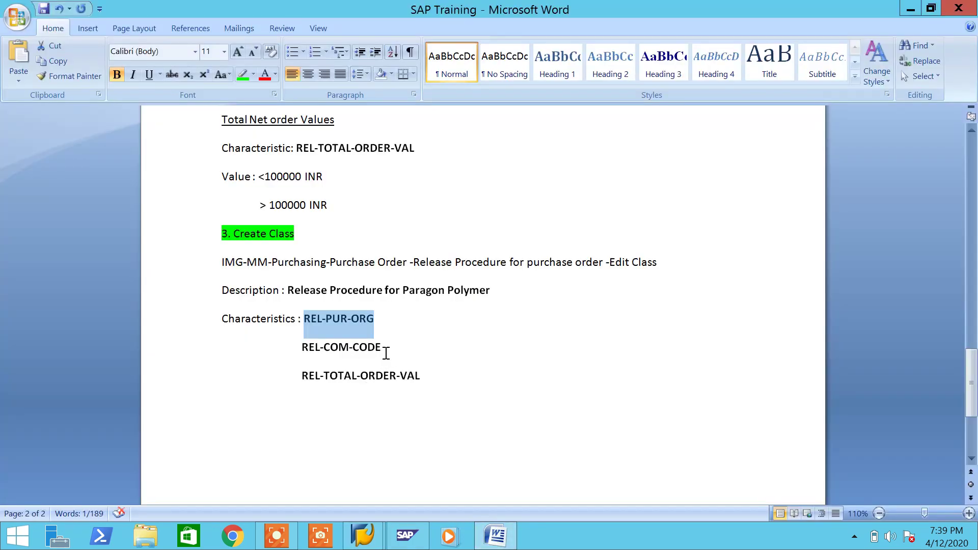
{"action": "left_click_drag", "start_coordinate": [386, 353], "coordinate": [309, 364]}
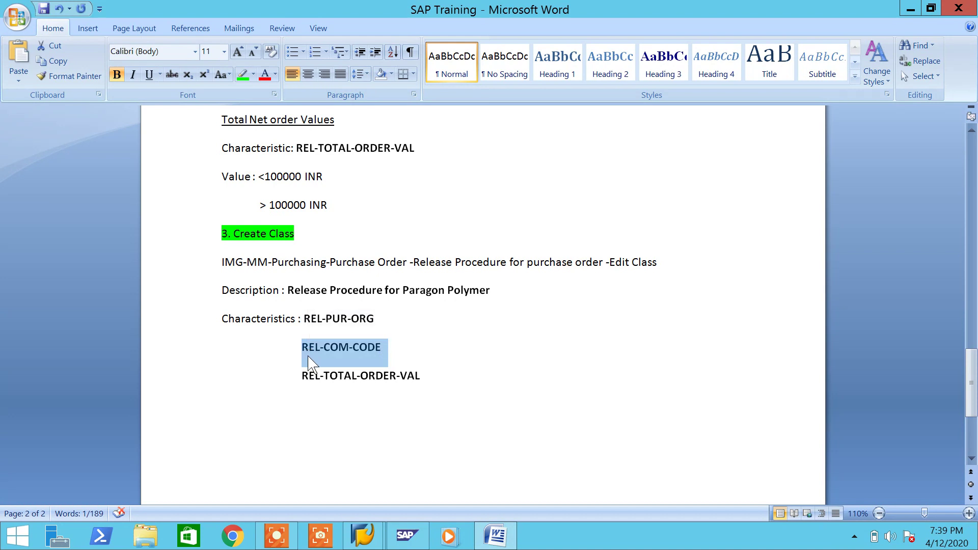
{"action": "left_click", "coordinate": [495, 535]}
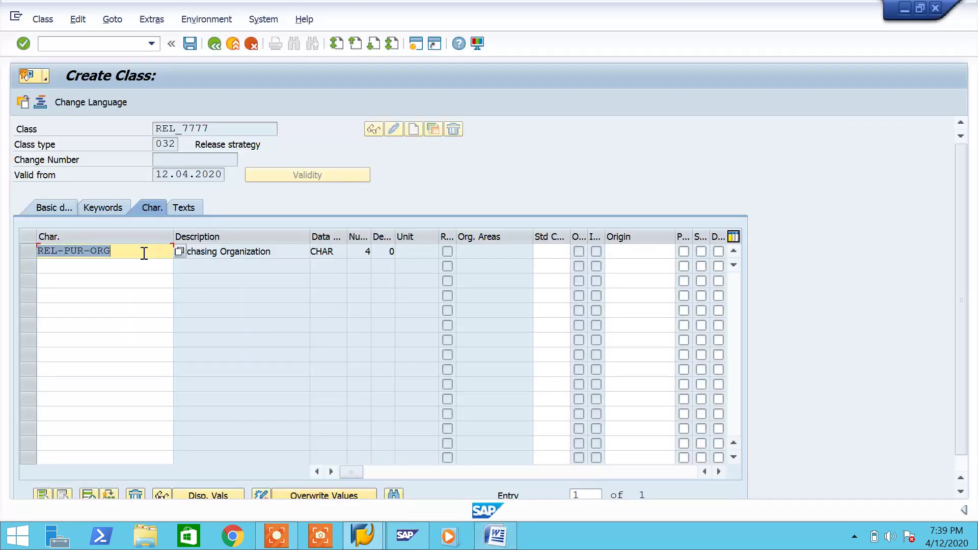
{"action": "left_click", "coordinate": [125, 270]}
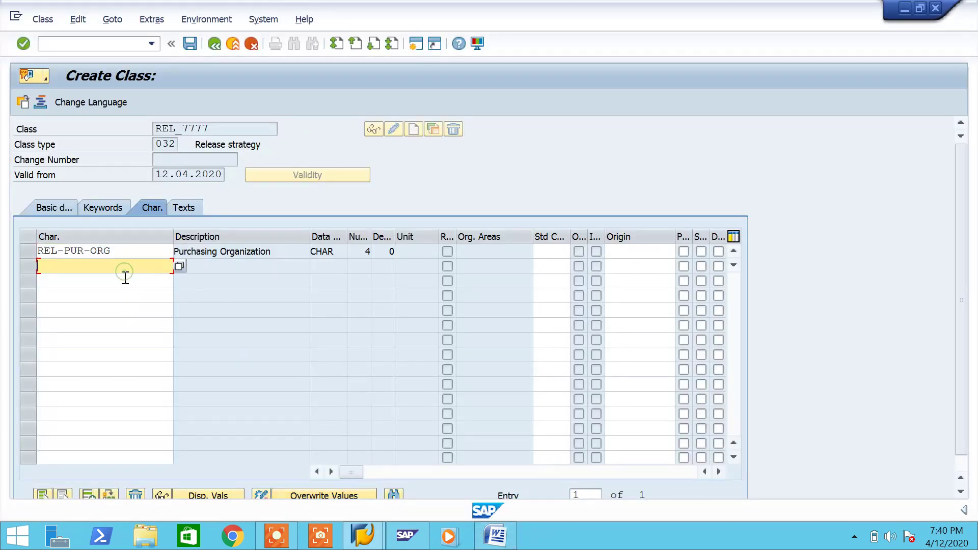
{"action": "key", "text": "ctrl+v"}
{"action": "key", "text": "Return"}
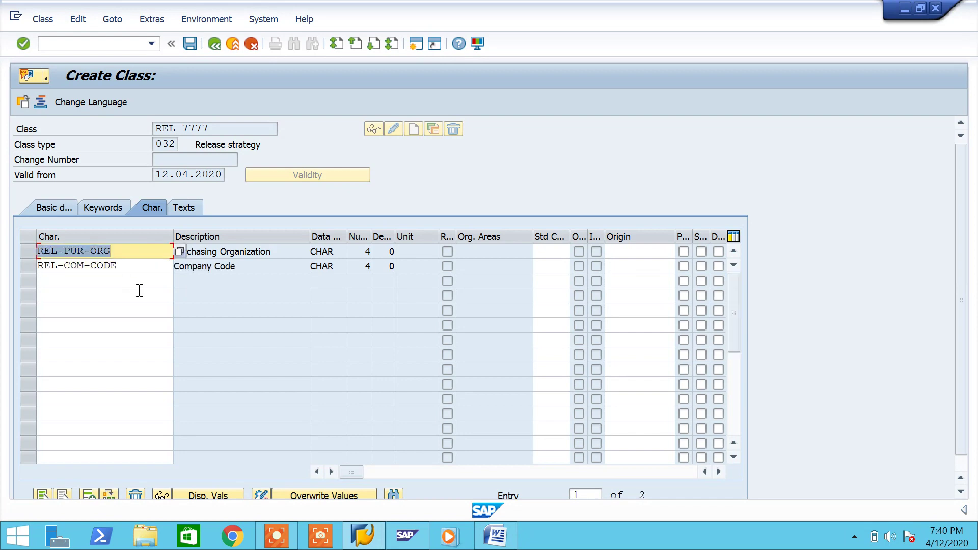
- Copy REL-TOTAL-ORDER-VAL from the Word notes and enter it as the third characteristic of class REL_7777 in SAP
{"action": "left_click", "coordinate": [511, 543]}
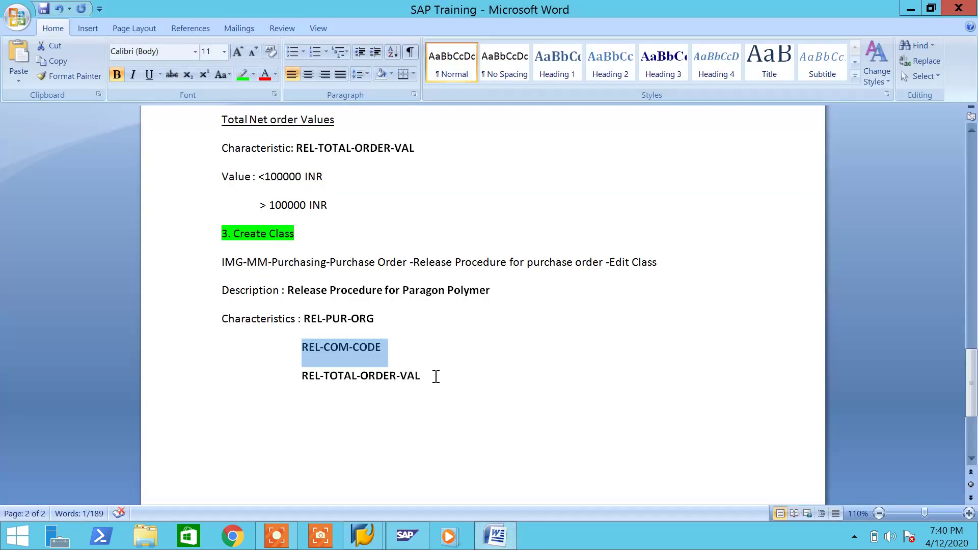
{"action": "left_click_drag", "start_coordinate": [437, 377], "coordinate": [306, 403]}
{"action": "key", "text": "shift+Left"}
{"action": "key", "text": "ctrl+c"}
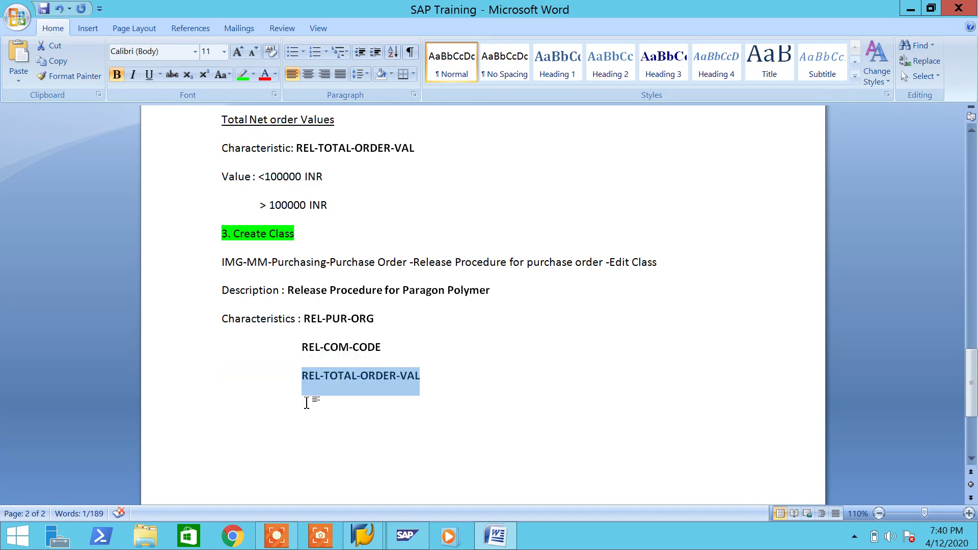
{"action": "left_click", "coordinate": [495, 536]}
{"action": "left_click", "coordinate": [106, 281]}
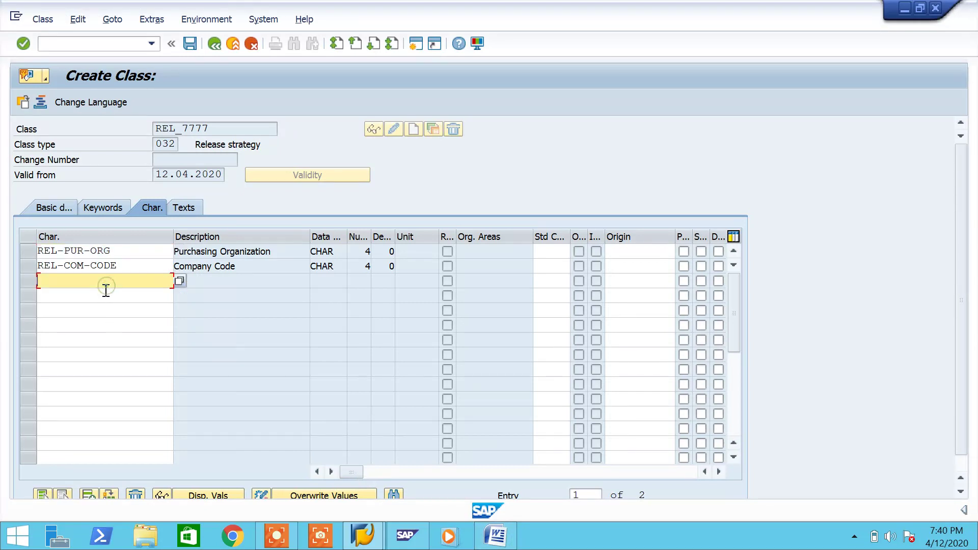
{"action": "key", "text": "ctrl+v"}
{"action": "key", "text": "Return"}
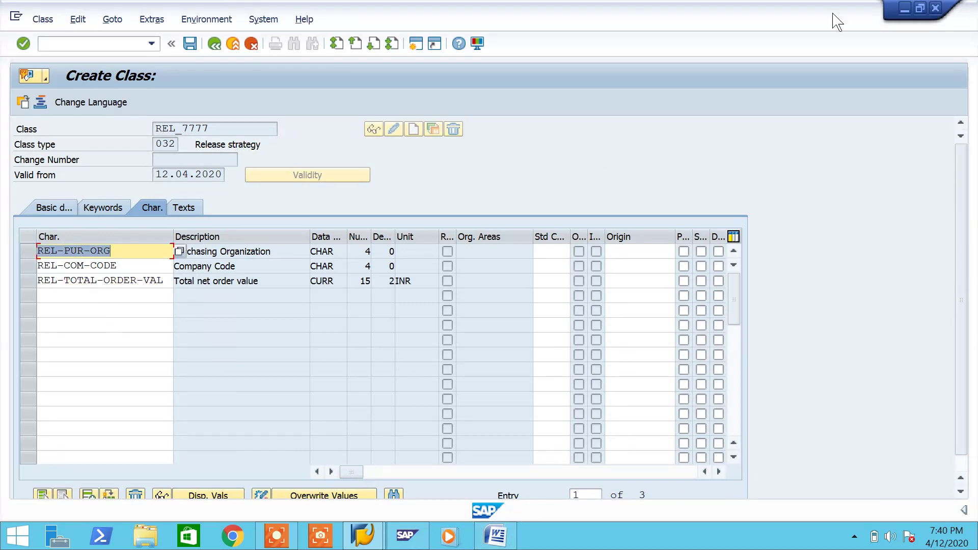
- Display the keywords of class REL_7777
{"action": "left_click", "coordinate": [116, 216]}
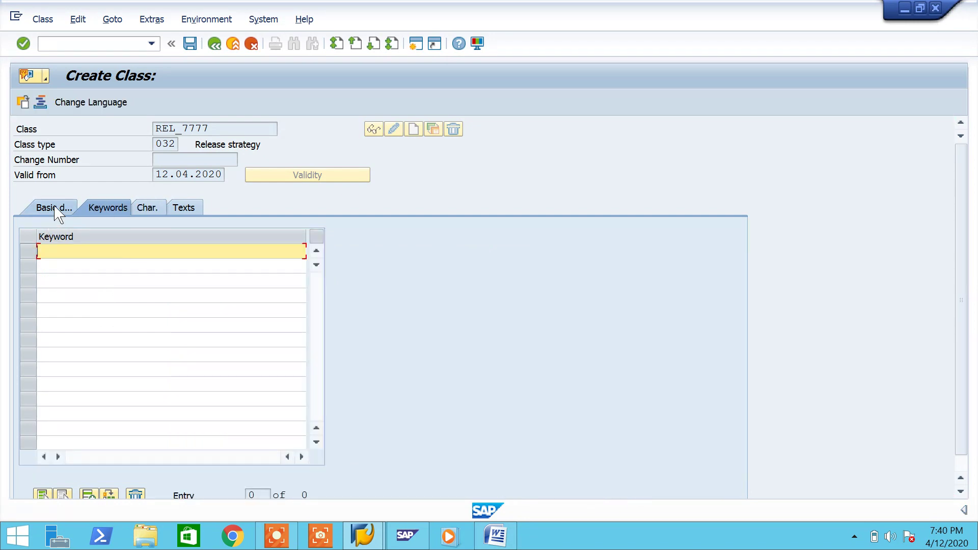
- Save class REL_7777 from its basic data and copy "Class type 032: Class REL_7777" from the creation message's details
{"action": "left_click", "coordinate": [57, 209]}
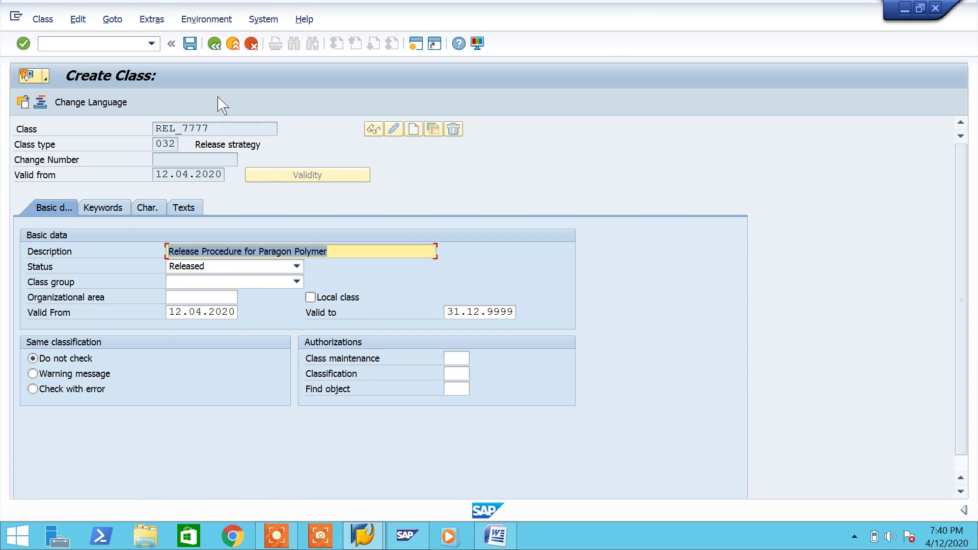
{"action": "left_click", "coordinate": [191, 45]}
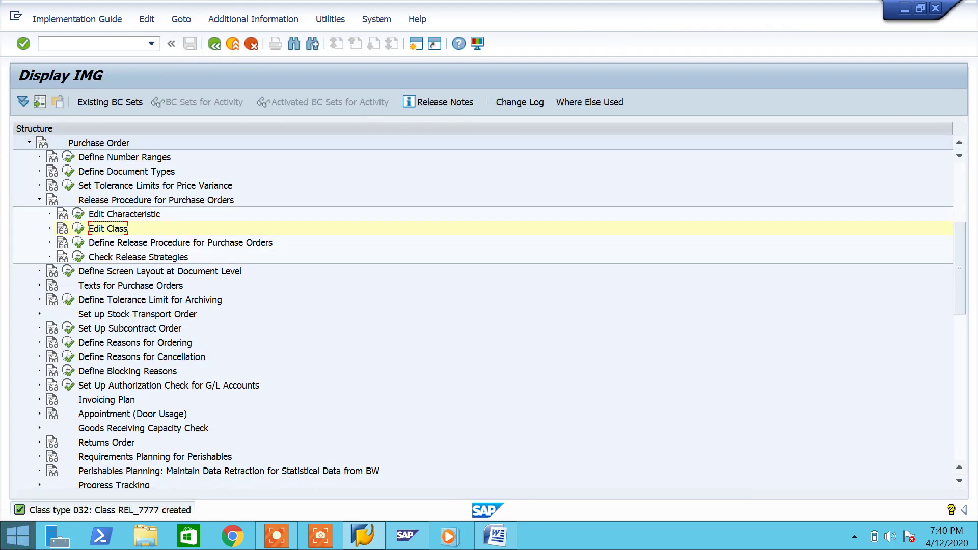
{"action": "double_click", "coordinate": [73, 511]}
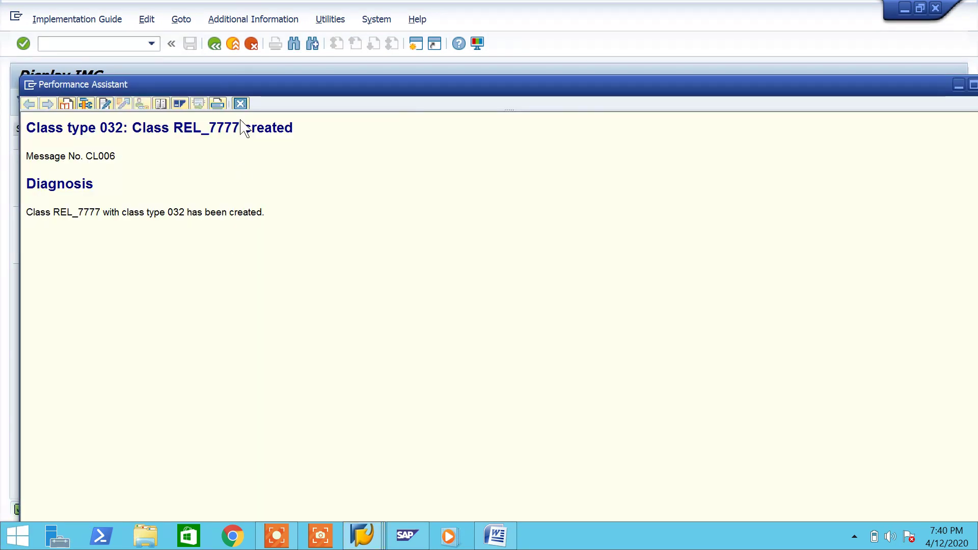
{"action": "left_click_drag", "start_coordinate": [237, 131], "coordinate": [32, 128]}
{"action": "key", "text": "ctrl+c"}
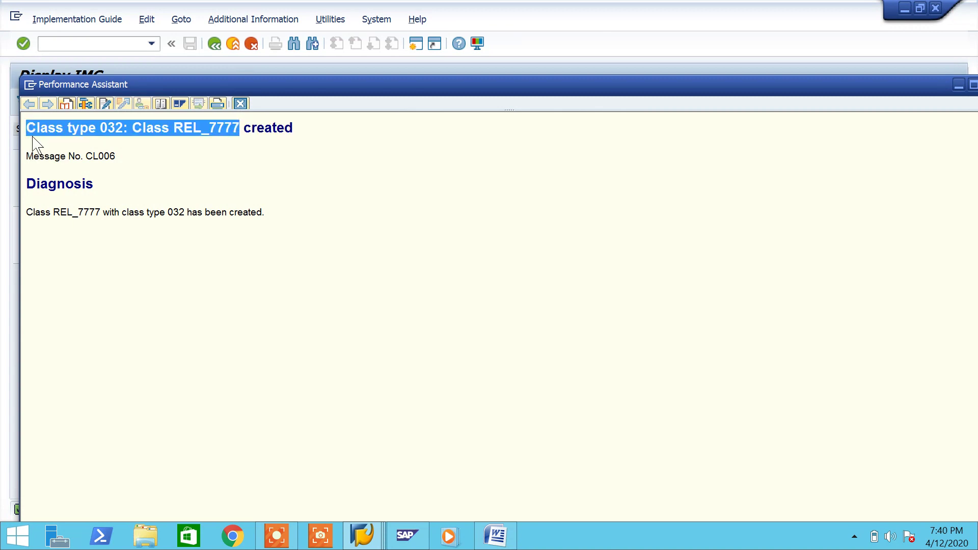
- Switch to the SAP Training document in Word, paste the class text as plain text below REL-TOTAL-ORDER-VAL and highlight it yellow
{"action": "left_click", "coordinate": [496, 535]}
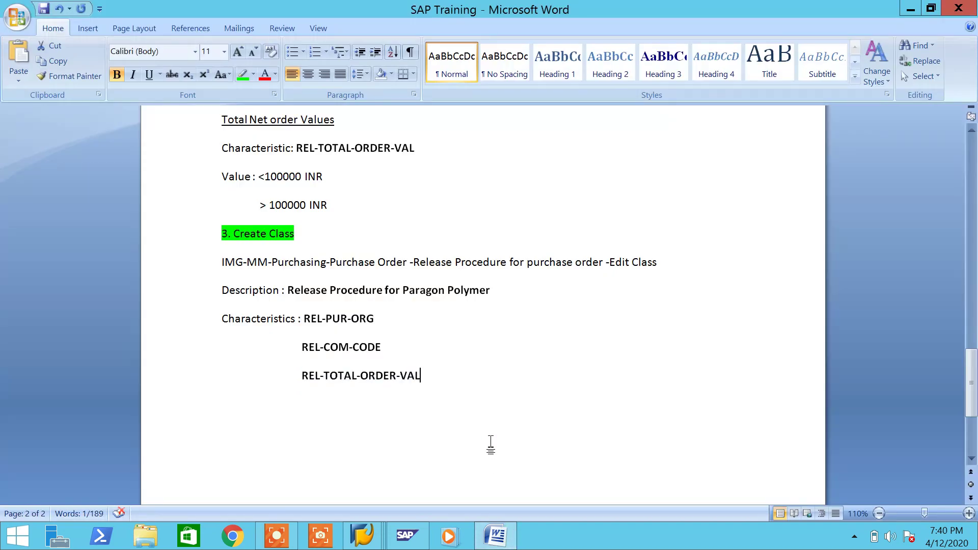
{"action": "key", "text": "Return"}
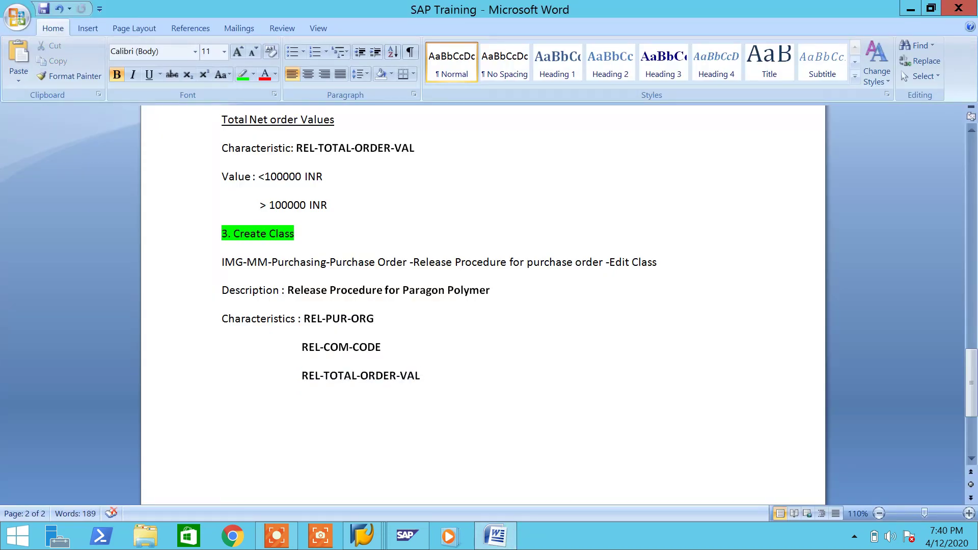
{"action": "key", "text": "ctrl+v"}
{"action": "left_click", "coordinate": [410, 418]}
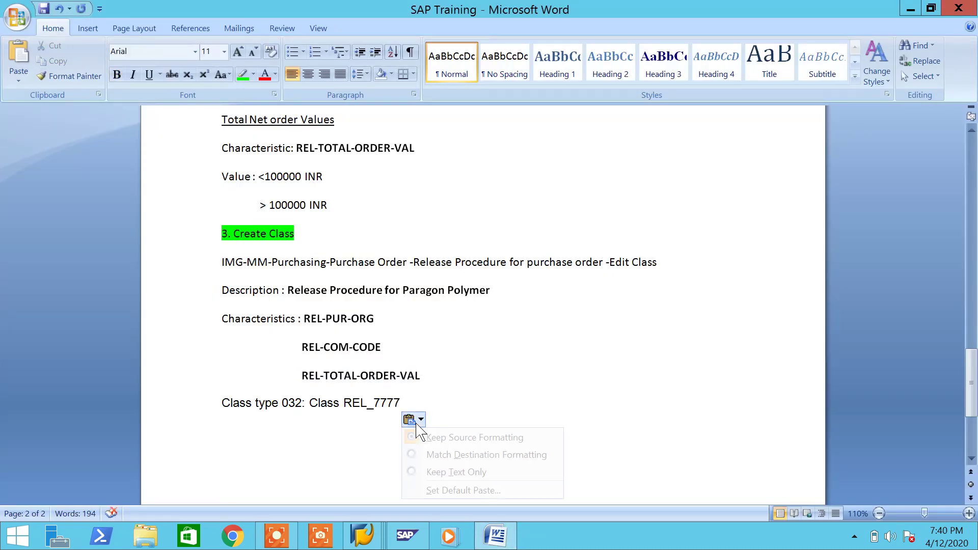
{"action": "left_click", "coordinate": [437, 469]}
{"action": "left_click_drag", "start_coordinate": [404, 399], "coordinate": [207, 427]}
{"action": "left_click", "coordinate": [254, 74]}
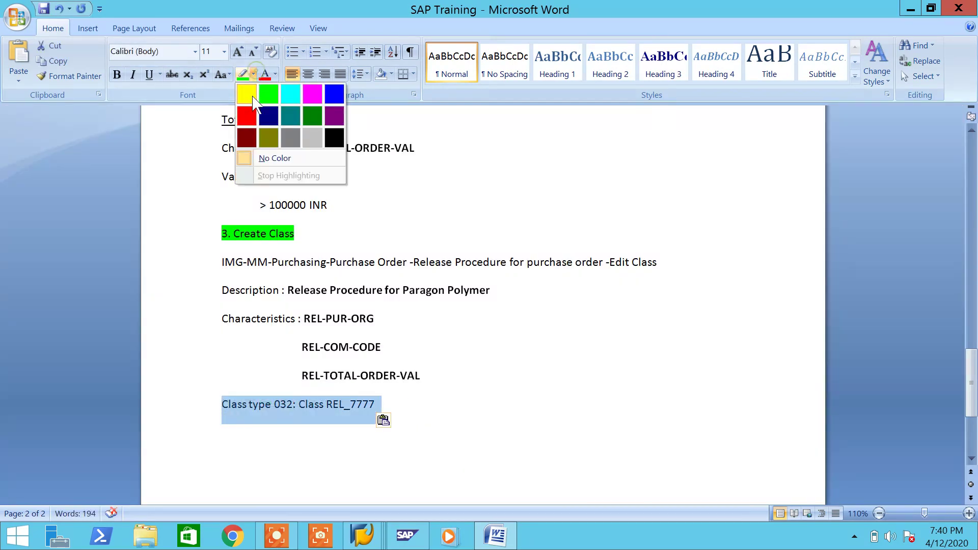
{"action": "left_click", "coordinate": [246, 93]}
- Highlight the Characteristic lines for REL-PUR-ORG, REL-COM-CODE and REL-TOTAL-ORDER-VAL in yellow, each under its own underlined heading
{"action": "scroll", "coordinate": [494, 399], "scroll_direction": "up", "scroll_amount": 5}
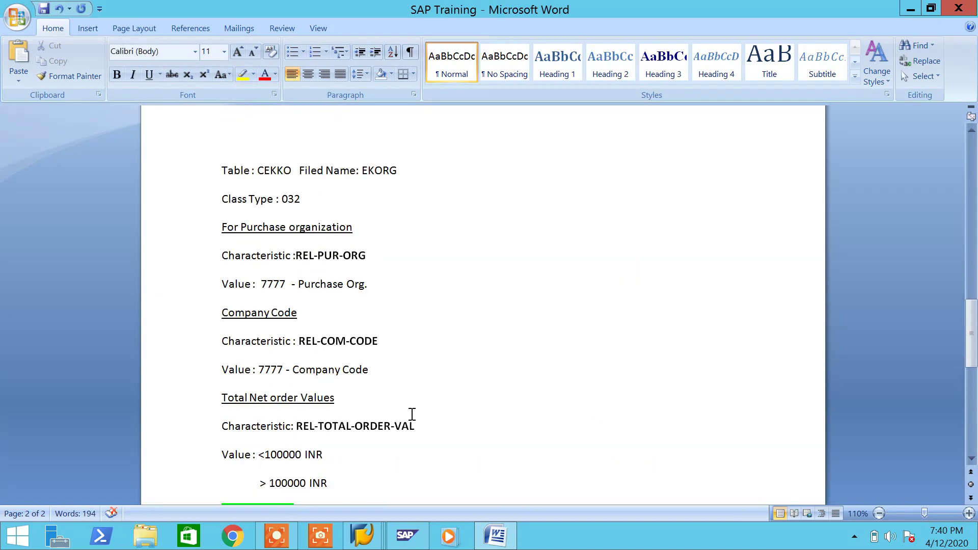
{"action": "left_click_drag", "start_coordinate": [349, 481], "coordinate": [253, 240]}
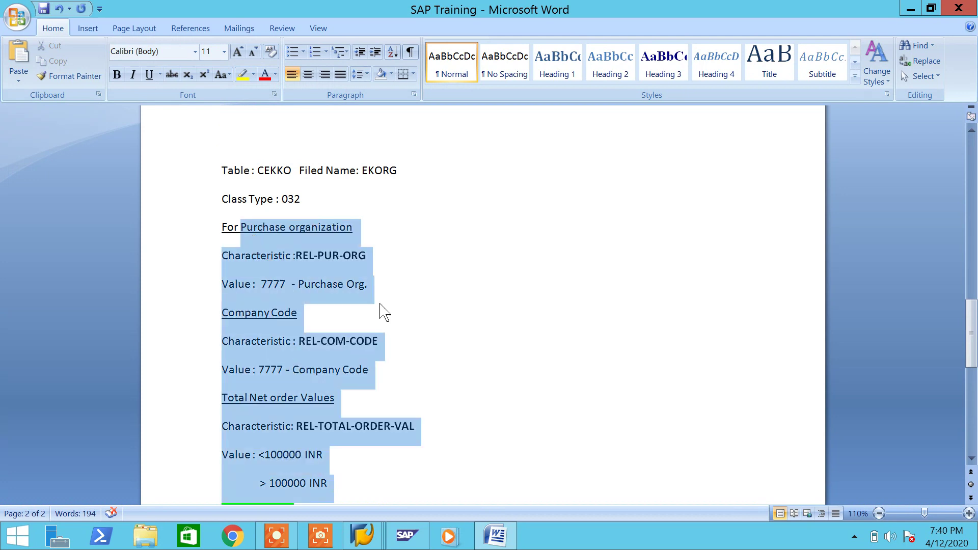
{"action": "left_click", "coordinate": [366, 257]}
{"action": "left_click", "coordinate": [214, 273]}
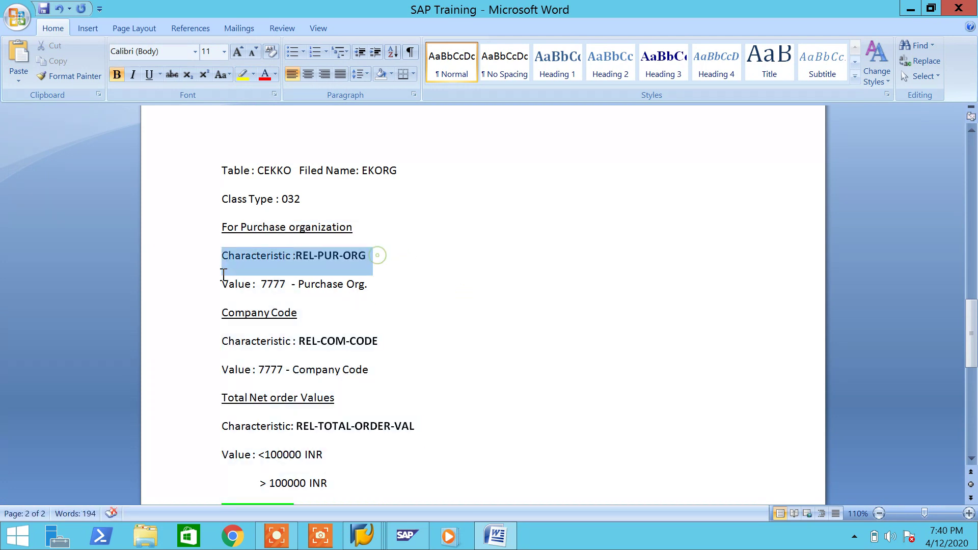
{"action": "left_click", "coordinate": [244, 77]}
{"action": "scroll", "coordinate": [420, 393], "scroll_direction": "down", "scroll_amount": 3}
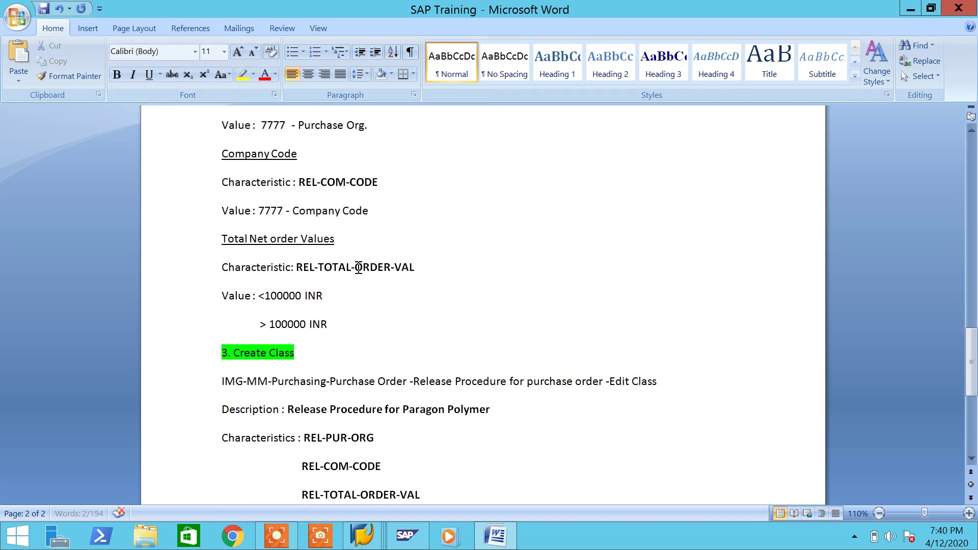
{"action": "left_click_drag", "start_coordinate": [383, 179], "coordinate": [227, 174]}
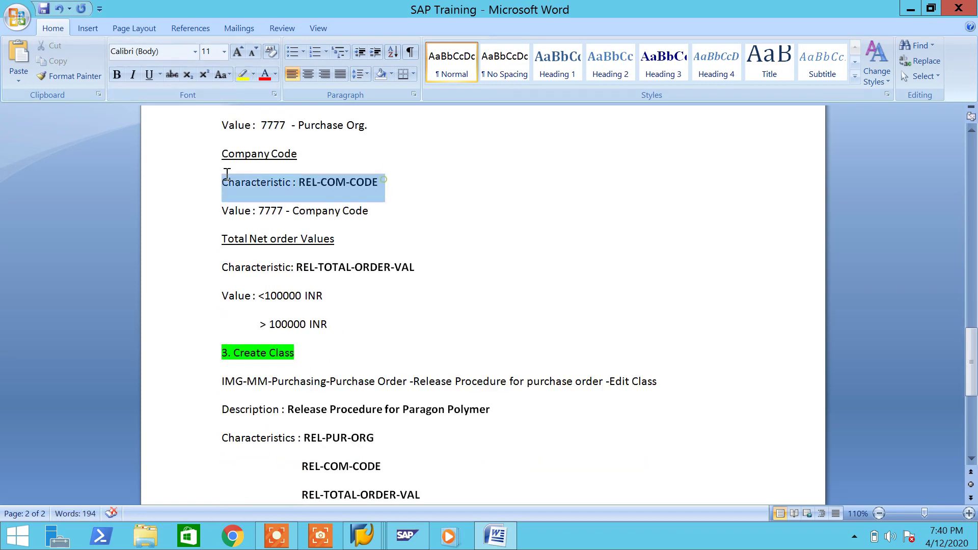
{"action": "left_click", "coordinate": [242, 74]}
{"action": "left_click_drag", "start_coordinate": [433, 270], "coordinate": [219, 268]}
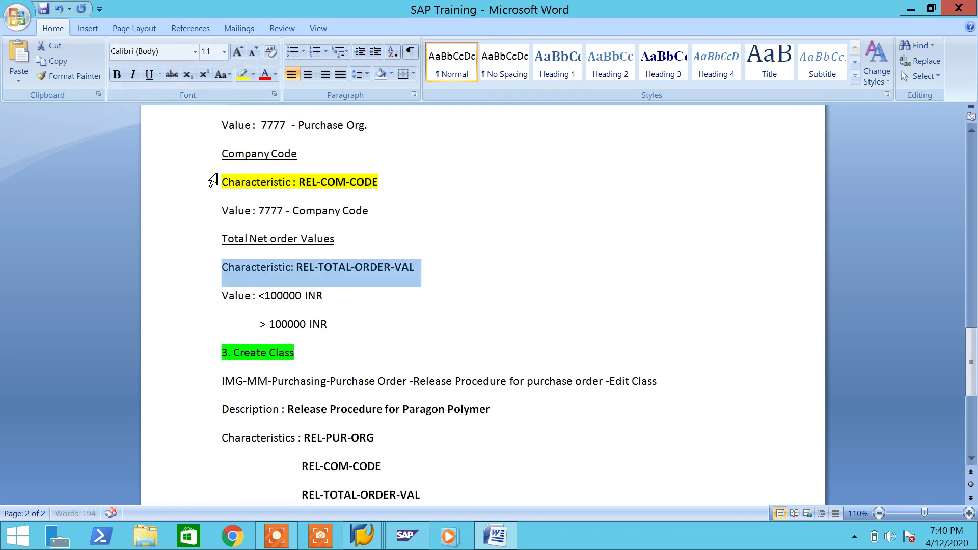
{"action": "left_click", "coordinate": [243, 75]}
- Add an empty line below the highlighted class line at the document's end and save the document
{"action": "scroll", "coordinate": [552, 321], "scroll_direction": "down", "scroll_amount": 6}
{"action": "left_click", "coordinate": [406, 286]}
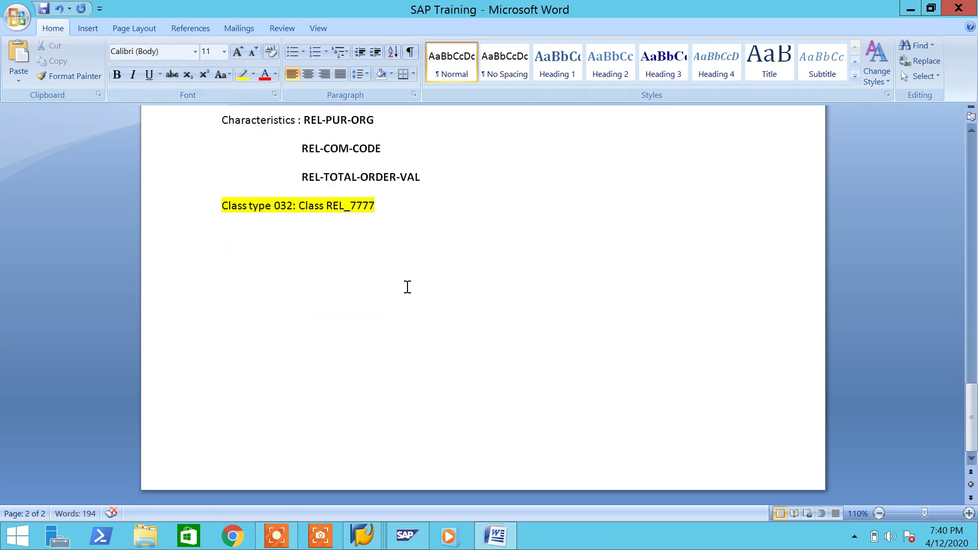
{"action": "key", "text": "Return"}
{"action": "key", "text": "ctrl+s"}
{"action": "left_click", "coordinate": [253, 75]}
{"action": "left_click", "coordinate": [317, 299]}
- Consult the purchase order release activities in SAP and start an unhighlighted item "4." below the class line in the Word notes
{"action": "mouse_move", "coordinate": [363, 535]}
{"action": "left_click", "coordinate": [399, 474]}
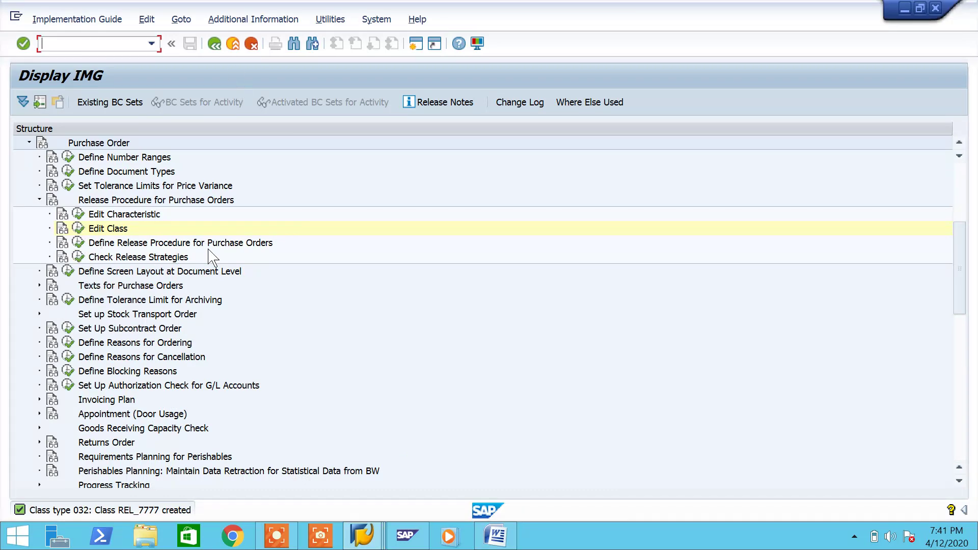
{"action": "left_click", "coordinate": [494, 535]}
{"action": "type", "text": "4"}
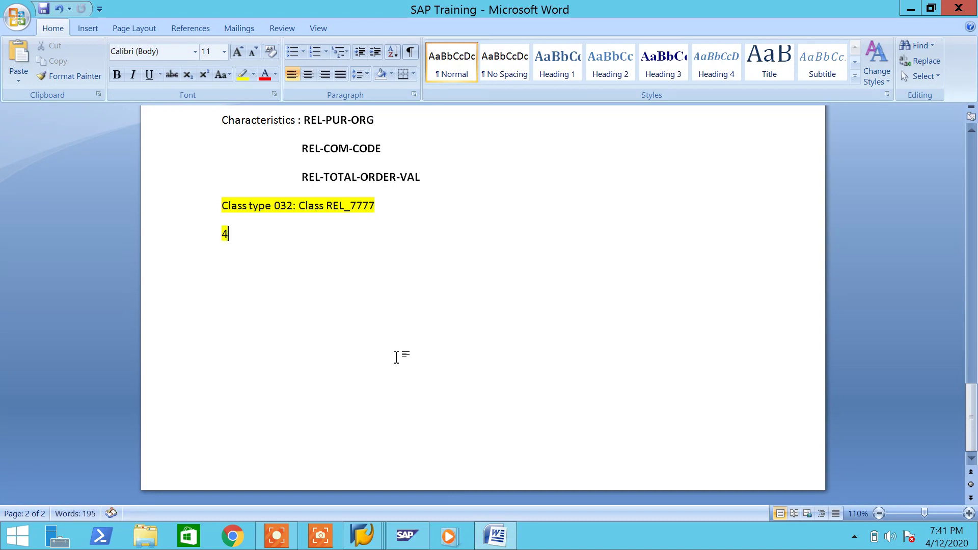
{"action": "key", "text": "BackSpace"}
{"action": "left_click", "coordinate": [253, 74]}
{"action": "left_click", "coordinate": [267, 158]}
{"action": "type", "text": "4."}
{"action": "left_click", "coordinate": [199, 230]}
{"action": "left_click", "coordinate": [242, 75]}
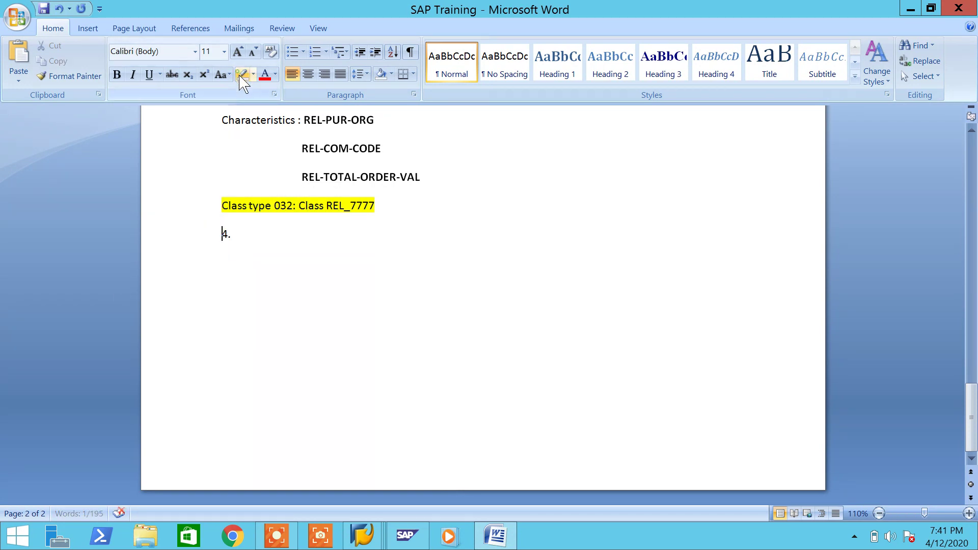
{"action": "left_click", "coordinate": [290, 241]}
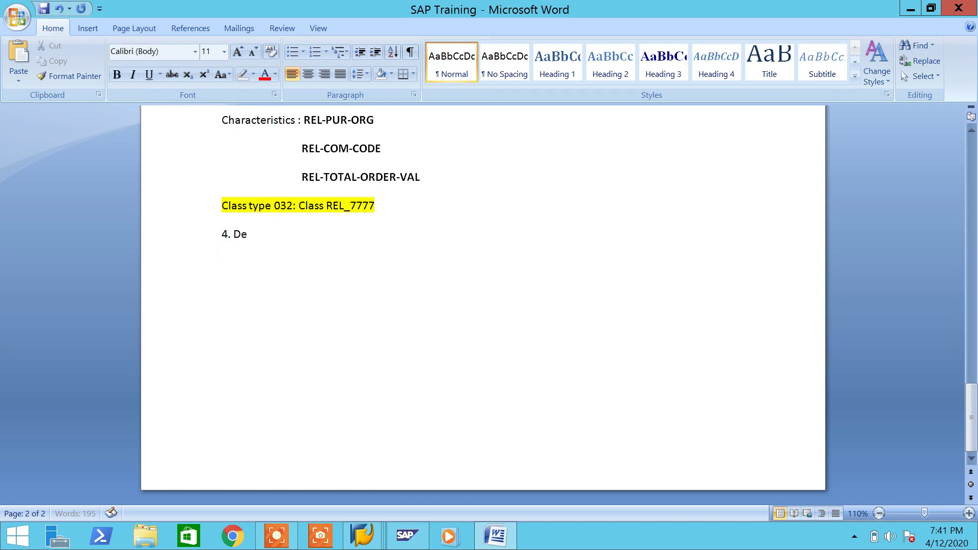
{"action": "type", "text": "Define release pr"}
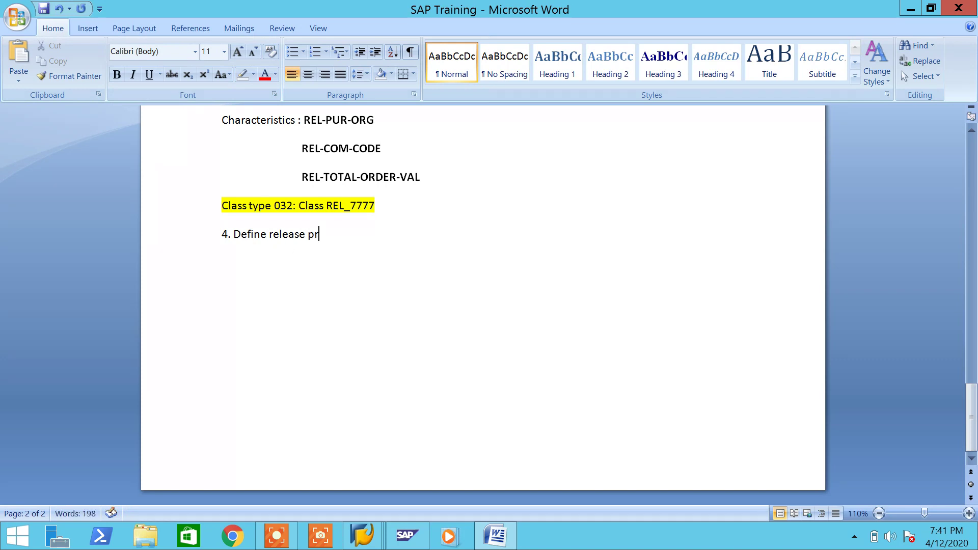
{"action": "type", "text": "o"}
{"action": "type", "text": "cedure"}
{"action": "left_click", "coordinate": [502, 541]}
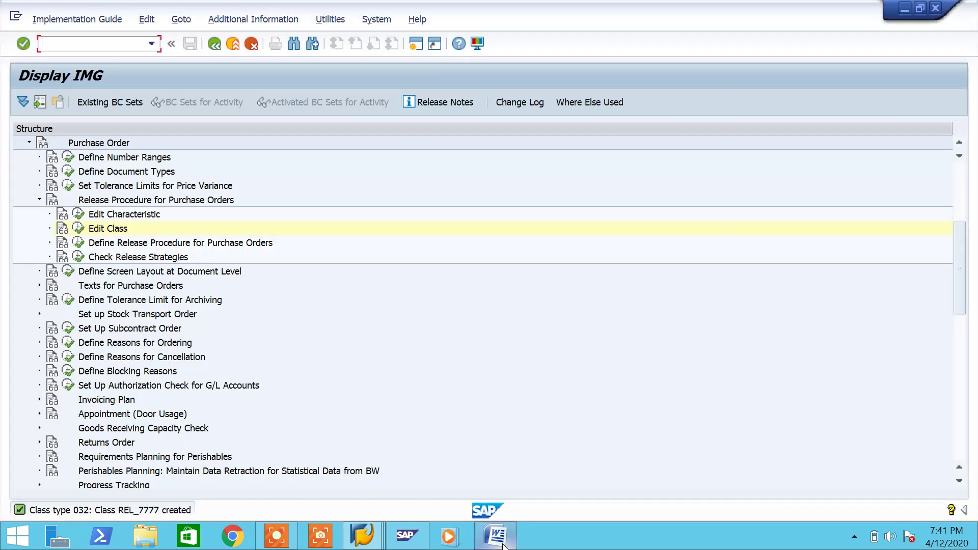
{"action": "left_click", "coordinate": [504, 545]}
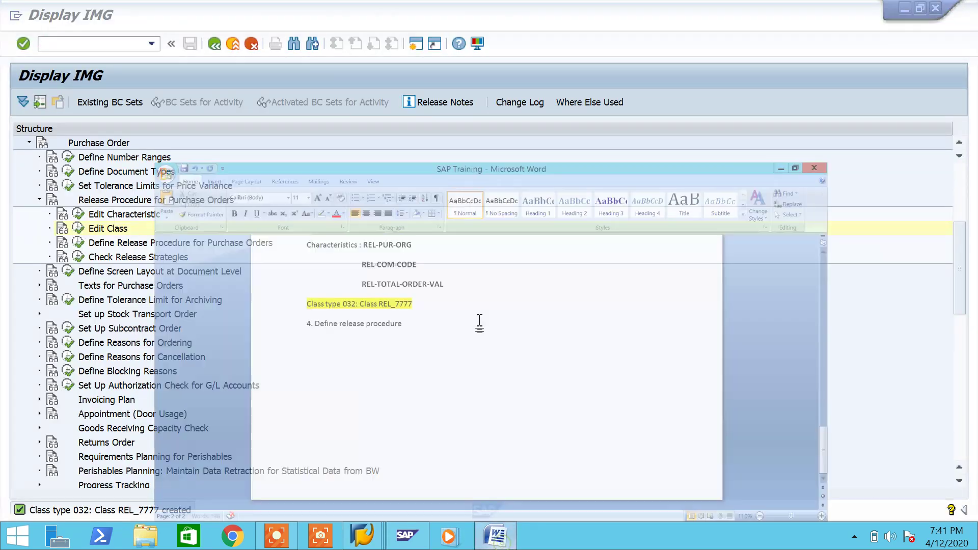
{"action": "type", "text": "f"}
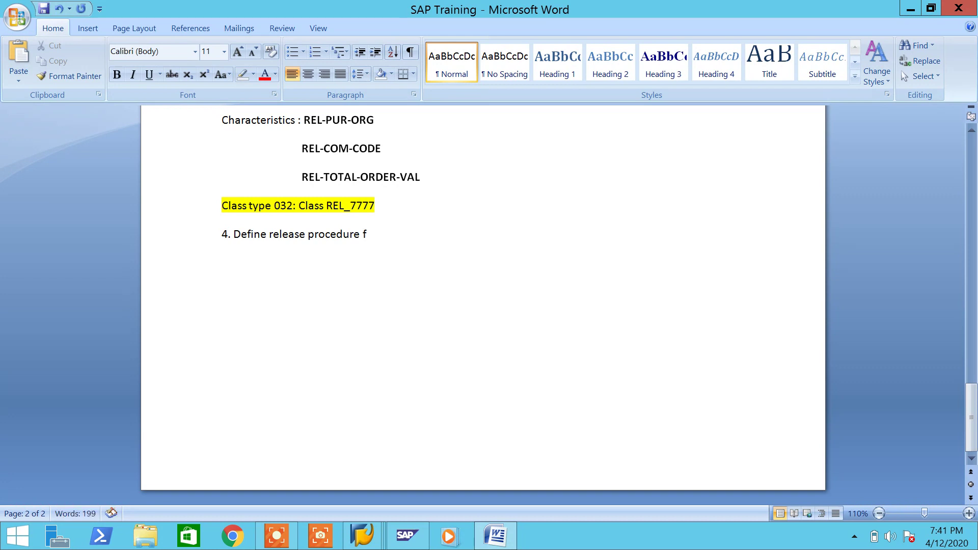
{"action": "type", "text": "or purchase orders"}
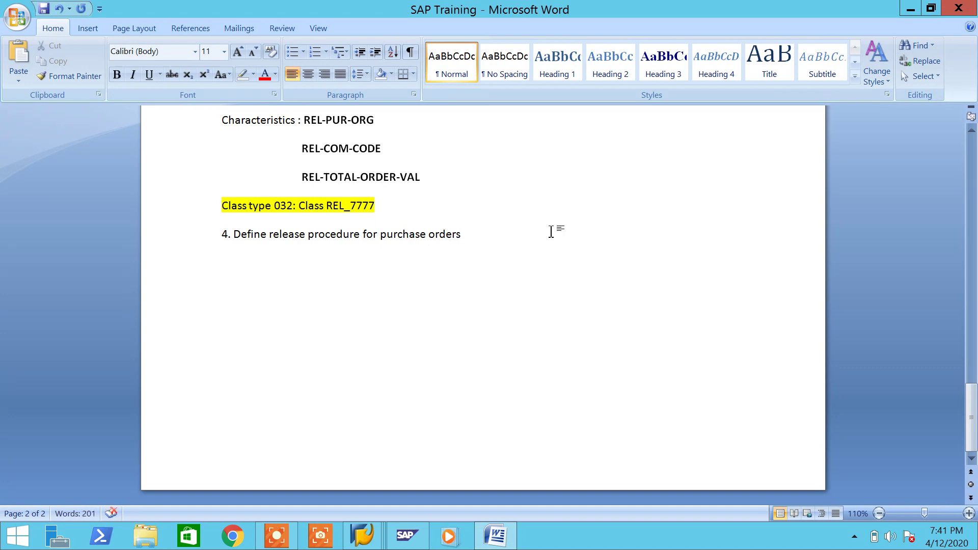
{"action": "left_click_drag", "start_coordinate": [474, 237], "coordinate": [192, 247]}
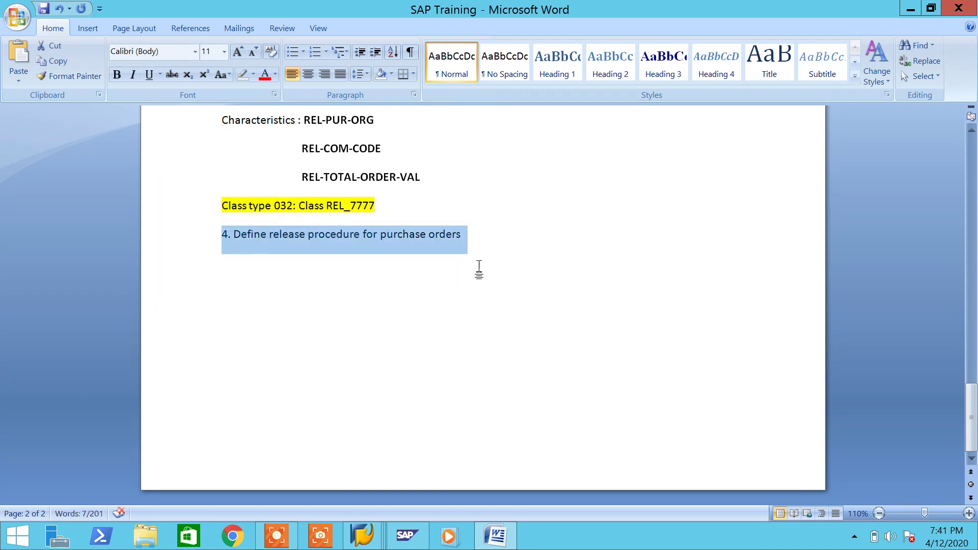
{"action": "left_click_drag", "start_coordinate": [482, 232], "coordinate": [262, 243]}
{"action": "key", "text": "ctrl+c"}
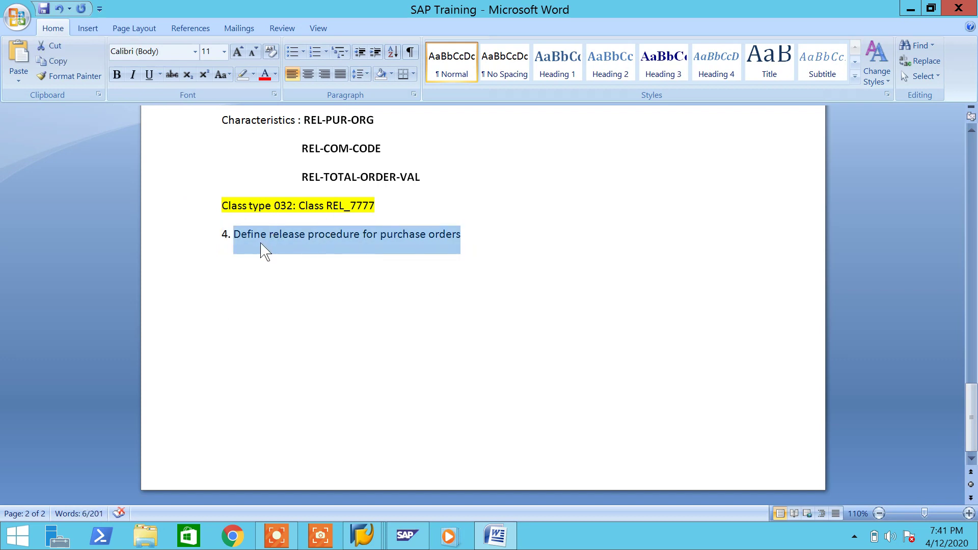
{"action": "key", "text": "Delete"}
- Write "Define Release group" as the heading text of item 4
{"action": "type", "text": "Re"}
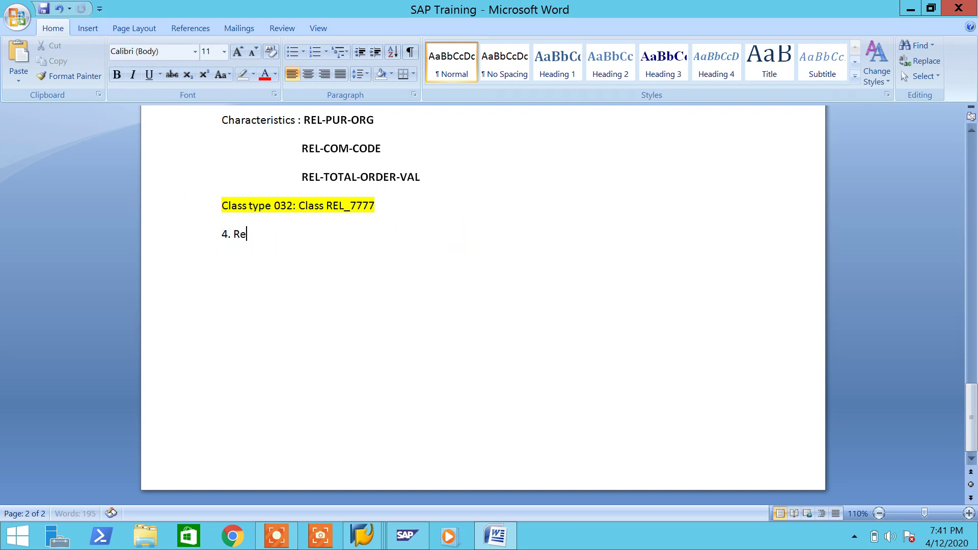
{"action": "type", "text": "lease c"}
{"action": "type", "text": "o"}
{"action": "key", "text": "BackSpace"}
{"action": "key", "text": "BackSpace"}
{"action": "key", "text": "BackSpace"}
{"action": "type", "text": "gropu"}
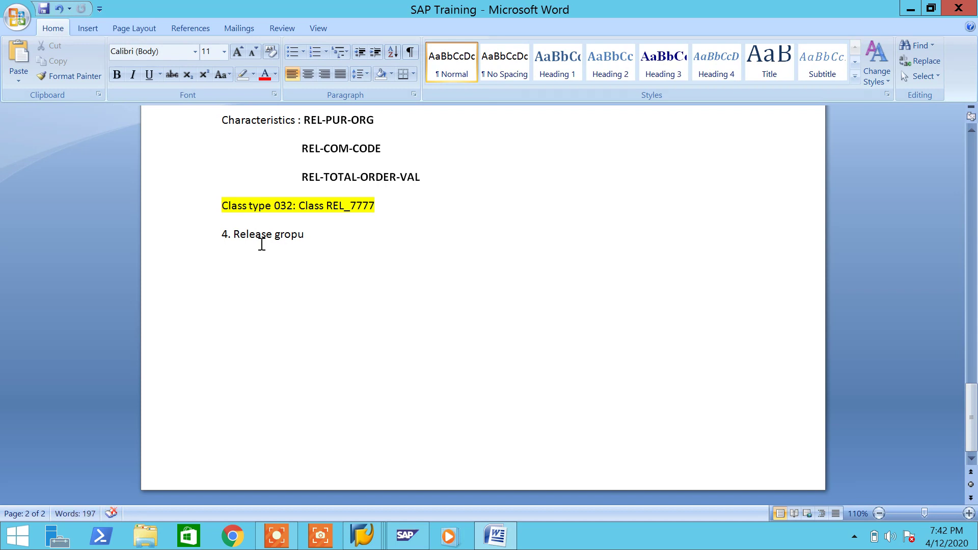
{"action": "key", "text": "BackSpace"}
{"action": "key", "text": "BackSpace"}
{"action": "type", "text": "up"}
{"action": "left_click", "coordinate": [236, 236]}
{"action": "type", "text": "Define"}
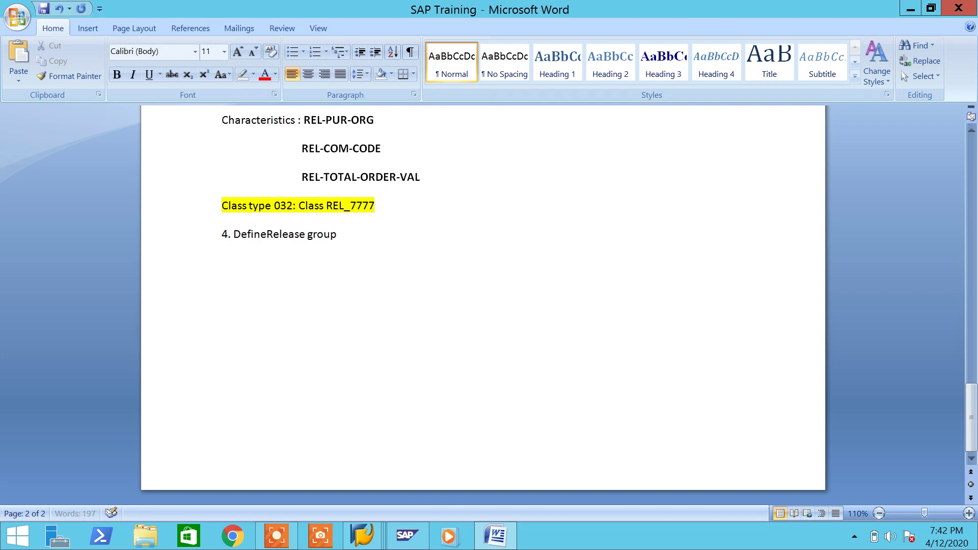
- Highlight the whole item 4 heading in bright green
{"action": "left_click_drag", "start_coordinate": [360, 234], "coordinate": [223, 242]}
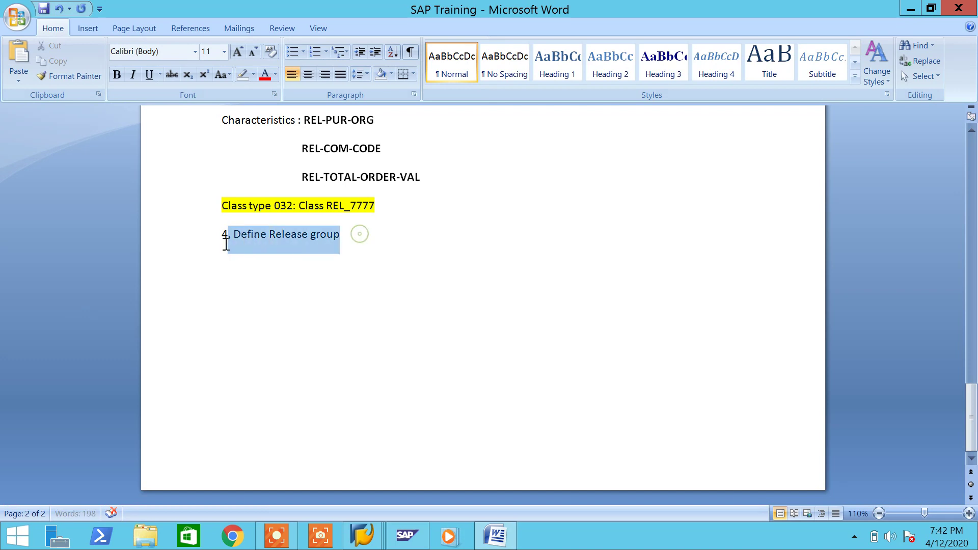
{"action": "left_click", "coordinate": [253, 74]}
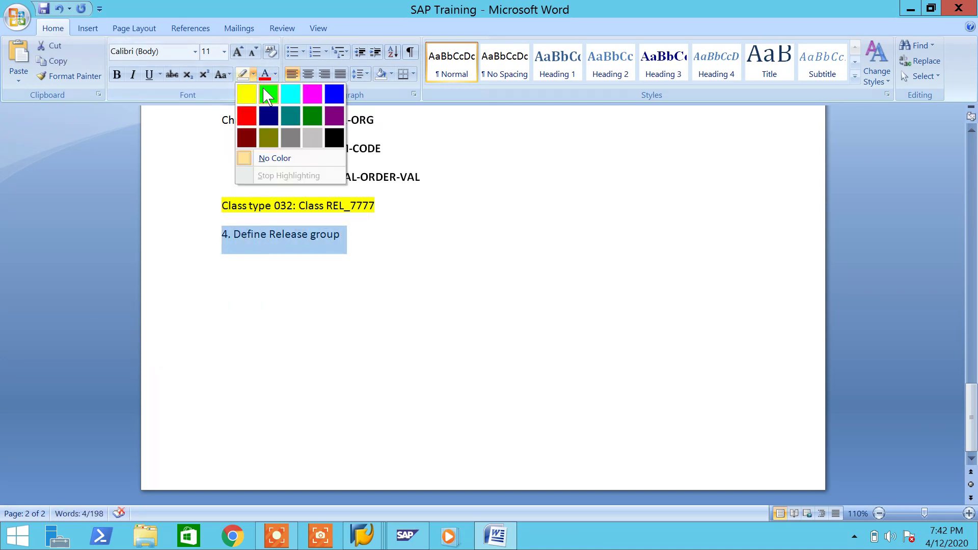
{"action": "left_click", "coordinate": [266, 93]}
- Add the line "Manu Path" below the item 4 heading and start a new line under it
{"action": "key", "text": "Return"}
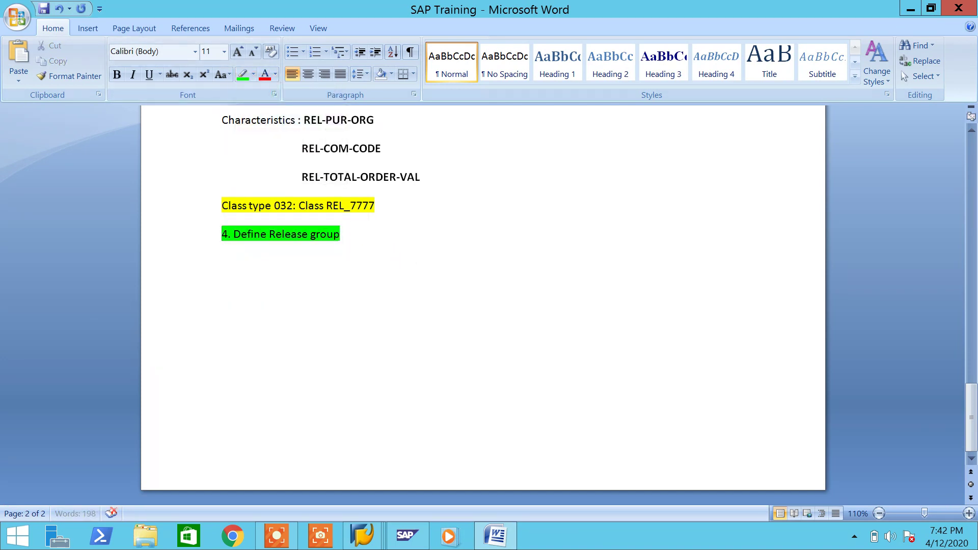
{"action": "type", "text": "Manu Path"}
{"action": "key", "text": "Return"}
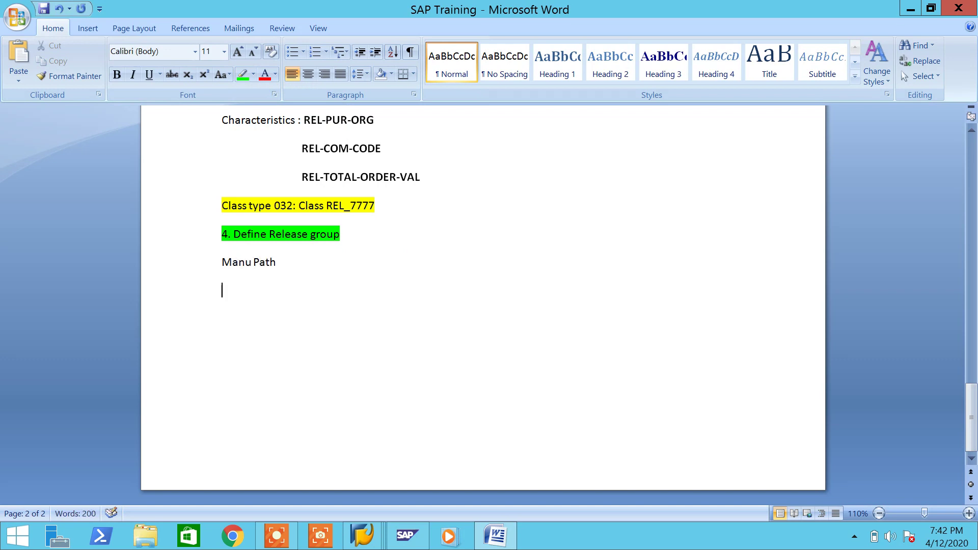
- Write the path "IMG-MM-Purchasing-Po-Release procedure for PO- Define release procedure for purchase orders - Release group" below "Manu Path" and save the document
{"action": "type", "text": "IMG-MM-Purchas"}
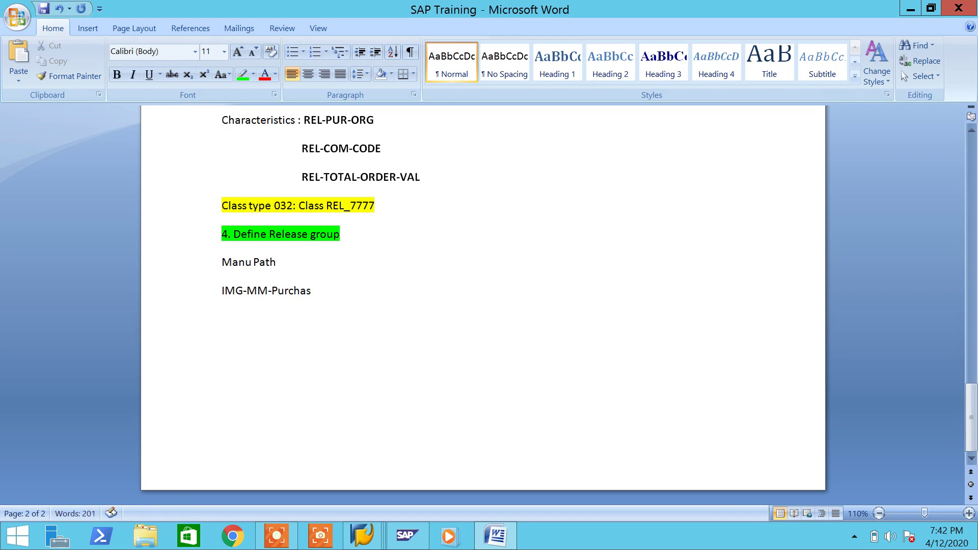
{"action": "type", "text": "ing-Po-Release procedr"}
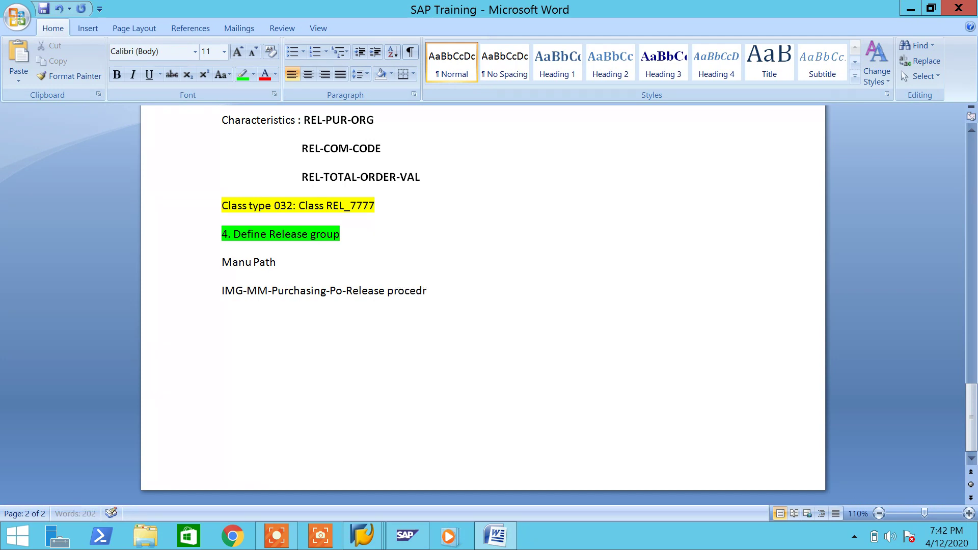
{"action": "key", "text": "BackSpace"}
{"action": "type", "text": "ure for PO-"}
{"action": "key", "text": "ctrl+v"}
{"action": "key", "text": "Return"}
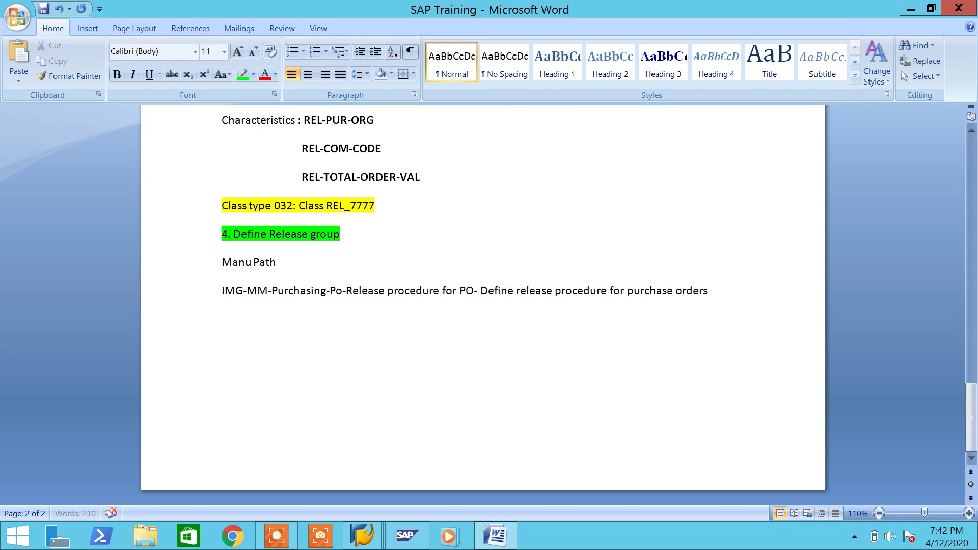
{"action": "type", "text": "- Release group"}
{"action": "key", "text": "ctrl+s"}
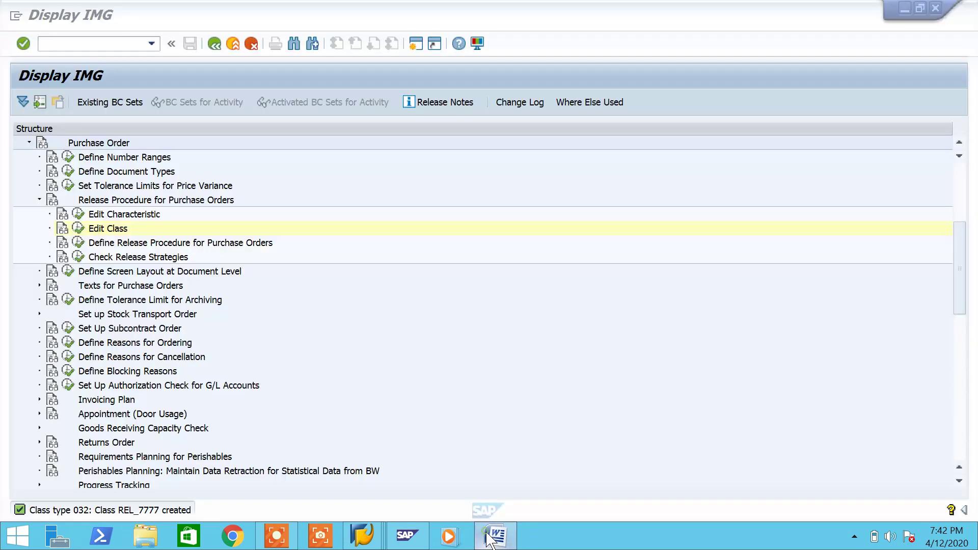
- Switch to SAP and open the Release Groups activity under Define Release Procedure for Purchase Orders
{"action": "left_click", "coordinate": [493, 536]}
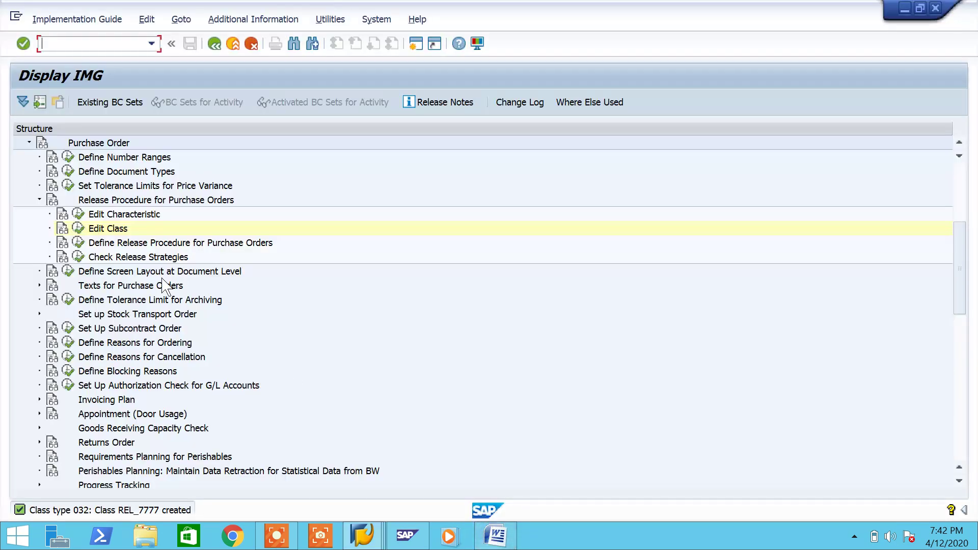
{"action": "left_click", "coordinate": [78, 243]}
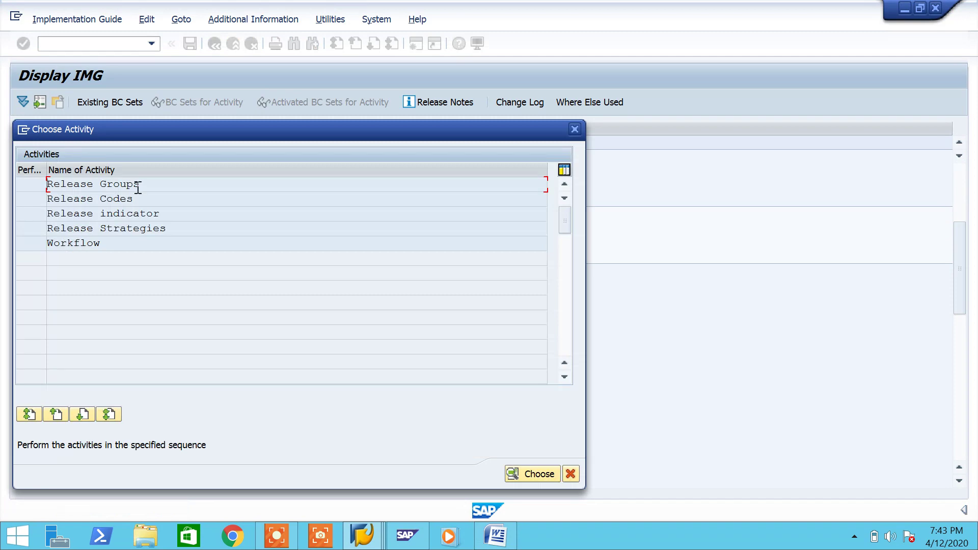
{"action": "left_click_drag", "start_coordinate": [138, 185], "coordinate": [59, 194]}
{"action": "double_click", "coordinate": [79, 185]}
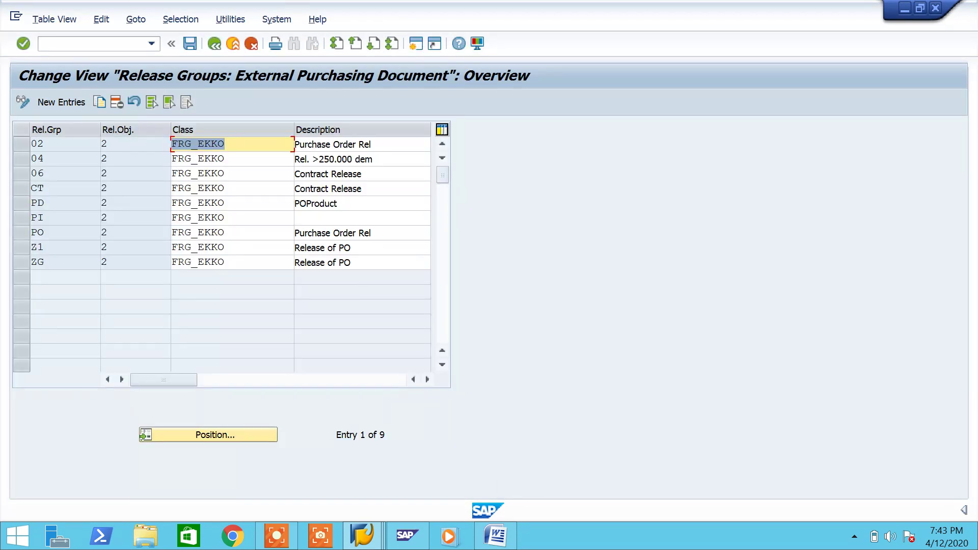
- In the Word notes, change the path's ending to "Release groups" and highlight the whole path in turquoise
{"action": "left_click", "coordinate": [496, 535]}
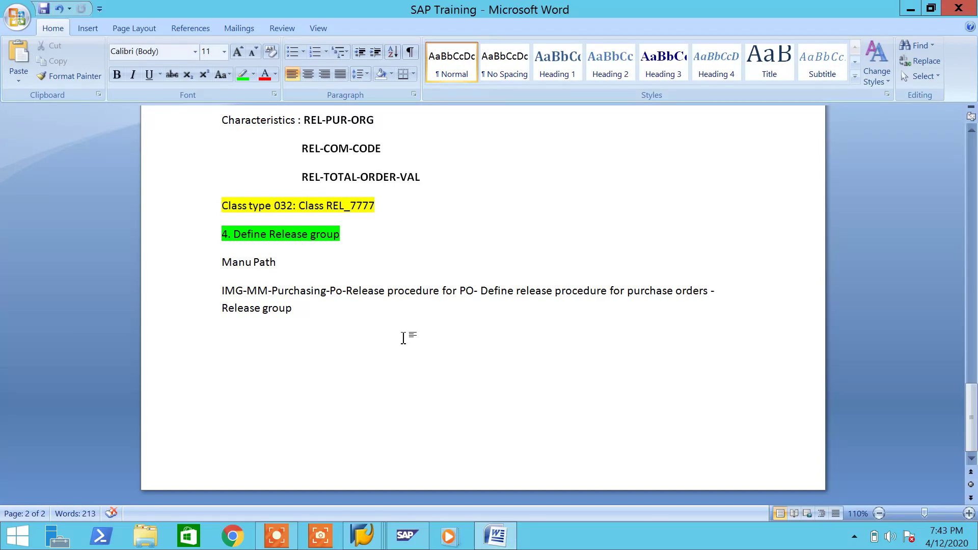
{"action": "type", "text": "s"}
{"action": "key", "text": "Return"}
{"action": "left_click_drag", "start_coordinate": [306, 316], "coordinate": [223, 290]}
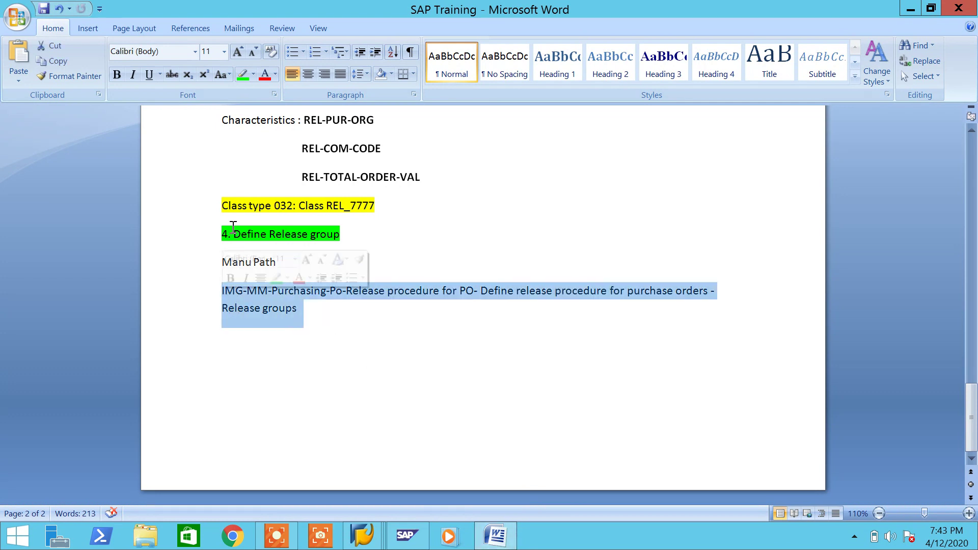
{"action": "left_click", "coordinate": [253, 74]}
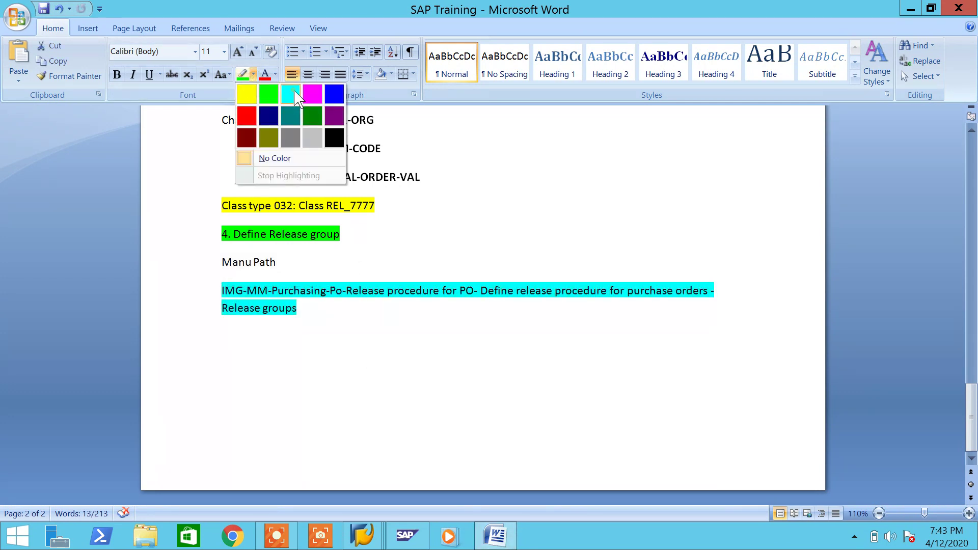
{"action": "left_click", "coordinate": [296, 97]}
{"action": "left_click", "coordinate": [324, 325]}
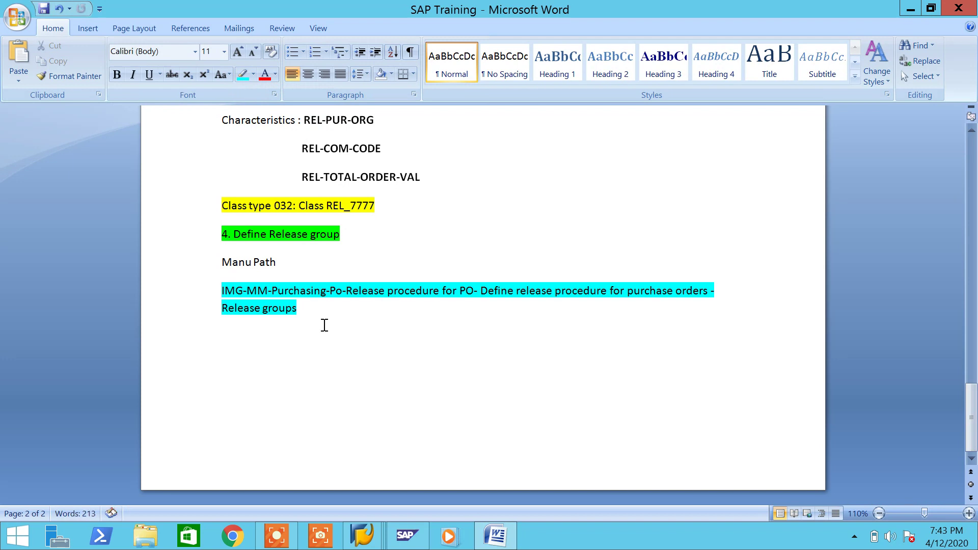
- Start a new release group entry in SAP and set its release group to 77
{"action": "left_click", "coordinate": [512, 543]}
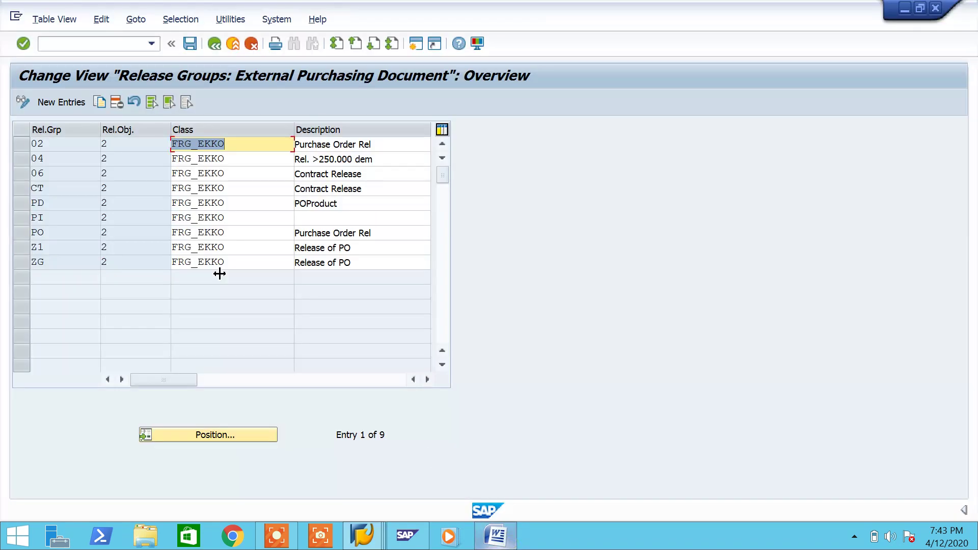
{"action": "left_click", "coordinate": [65, 103]}
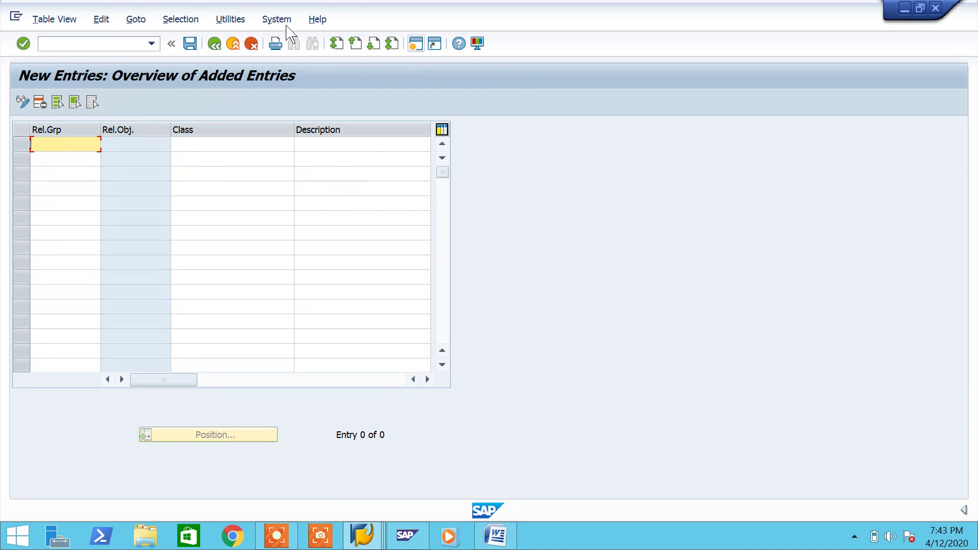
{"action": "left_click", "coordinate": [215, 44]}
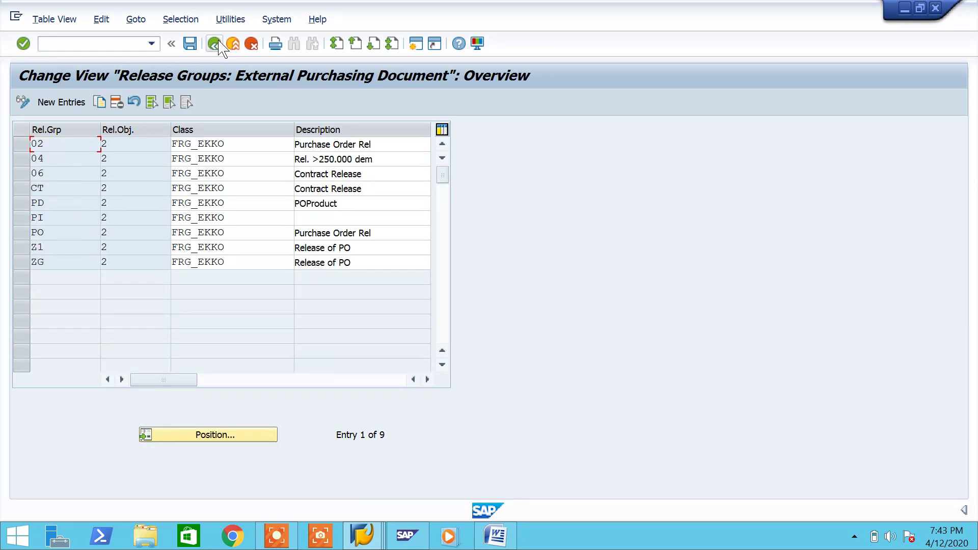
{"action": "left_click", "coordinate": [66, 105]}
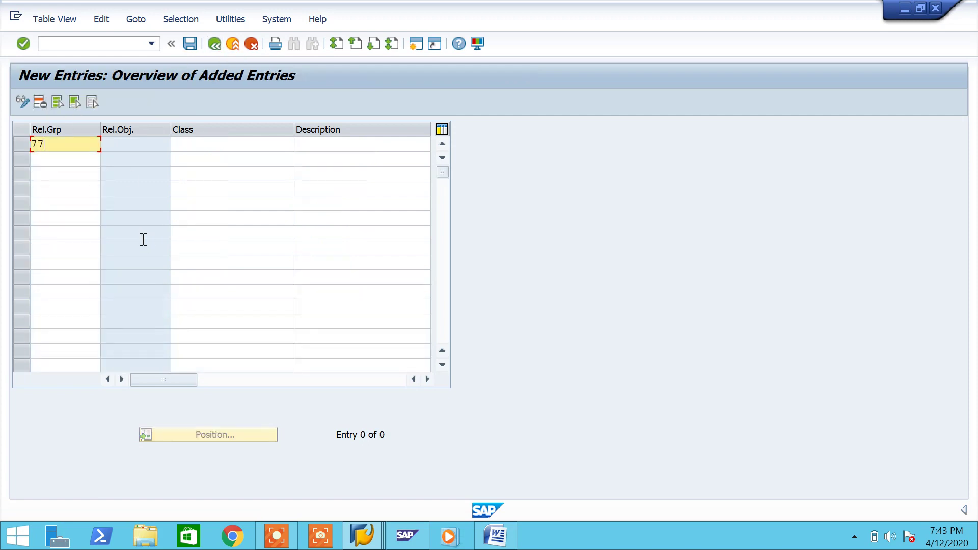
- Copy class REL_7777 from the Word notes into release group 77 and describe the entry as "Release Procedure 77"
{"action": "left_click", "coordinate": [217, 147]}
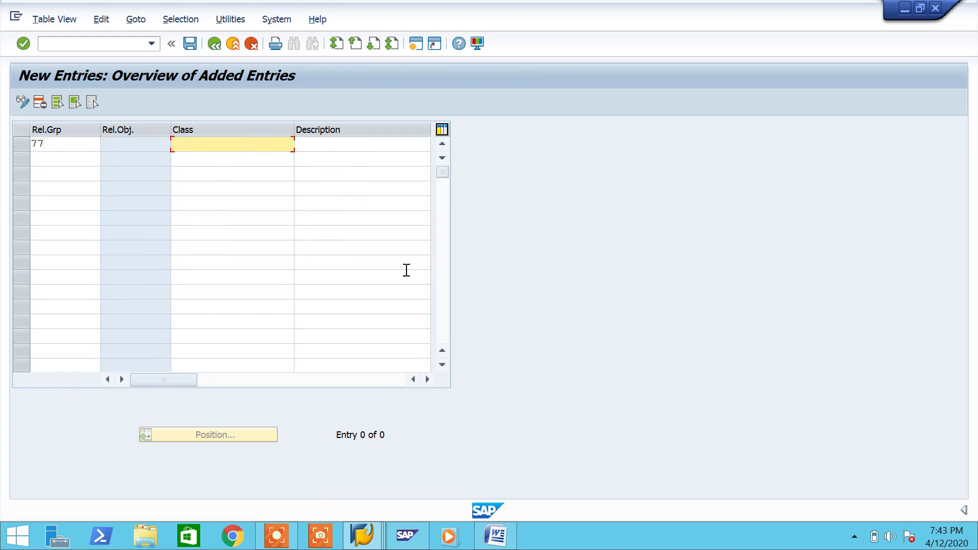
{"action": "left_click", "coordinate": [496, 535]}
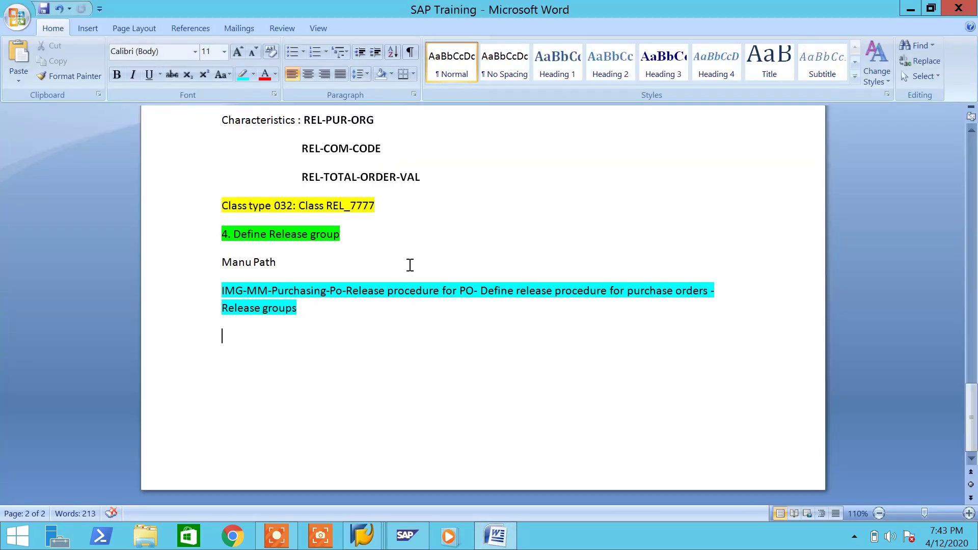
{"action": "left_click_drag", "start_coordinate": [377, 205], "coordinate": [326, 205]}
{"action": "key", "text": "ctrl+c"}
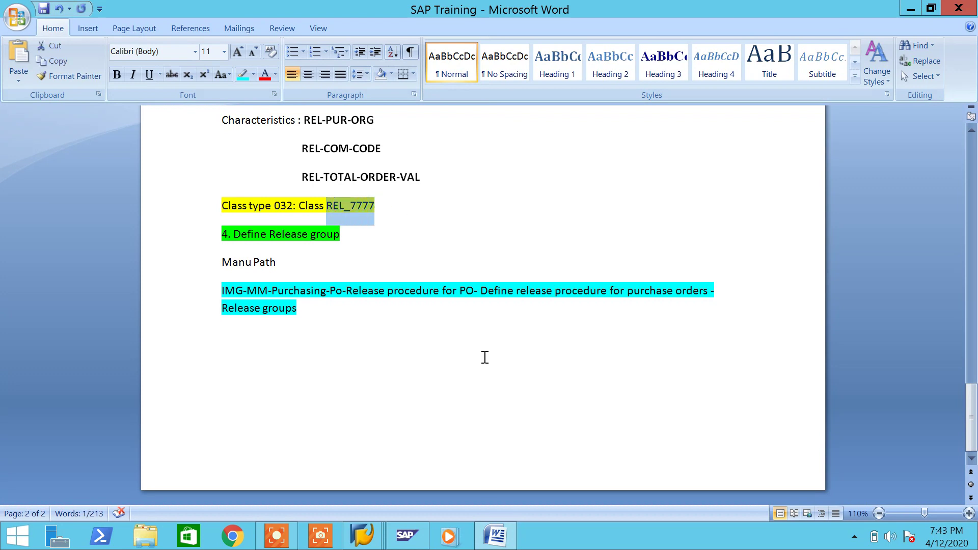
{"action": "left_click", "coordinate": [494, 535]}
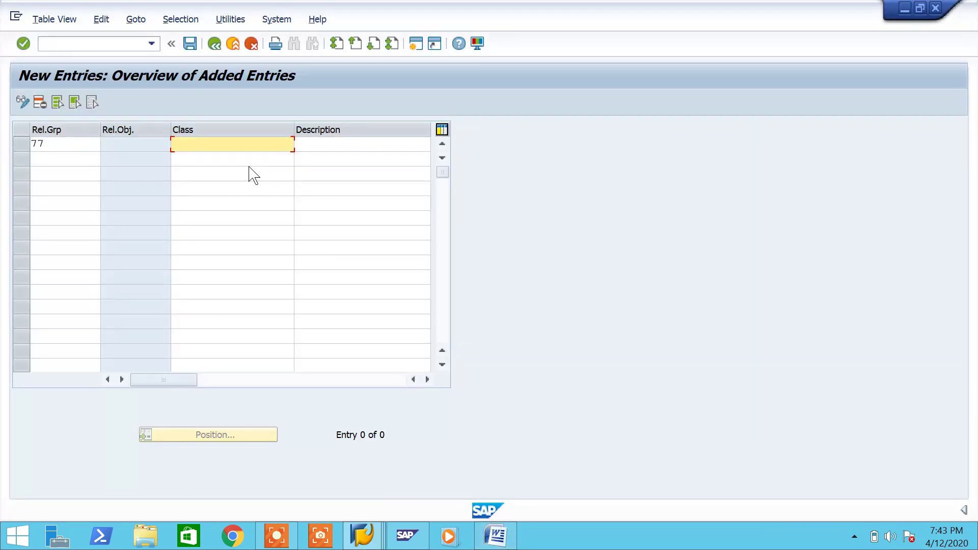
{"action": "key", "text": "ctrl+v"}
{"action": "left_click", "coordinate": [332, 144]}
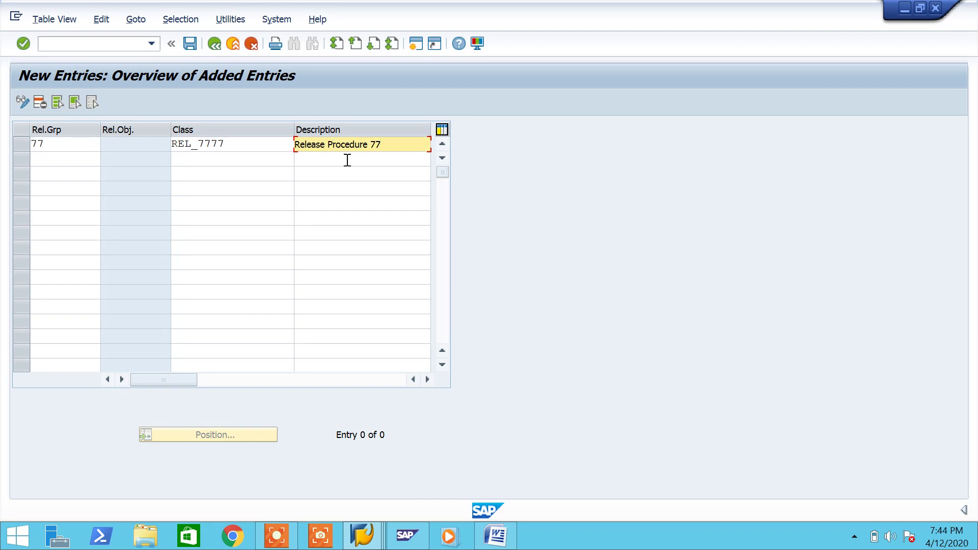
{"action": "key", "text": "Return"}
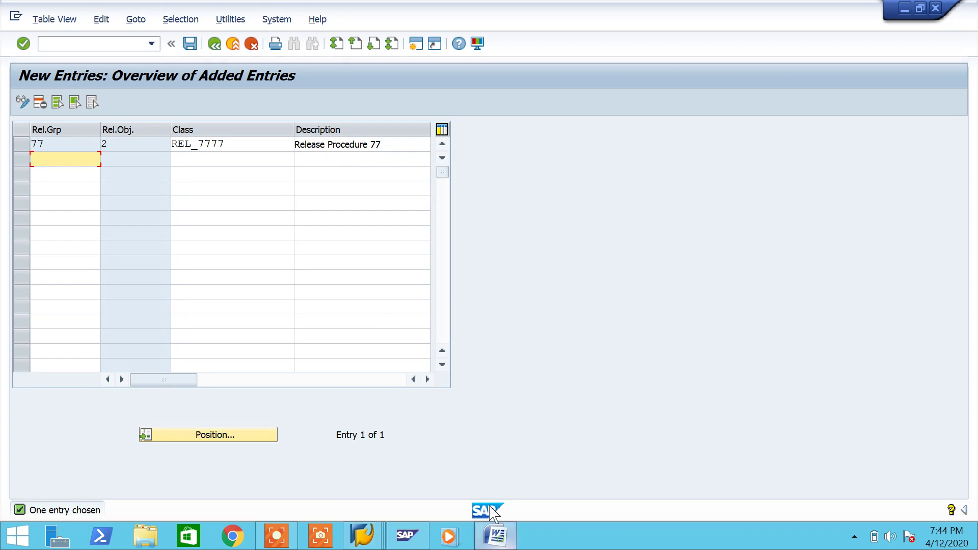
- In Word, add the line "New Entries" below the highlighted path and paste the screenshot of the SAP new entries table beneath it
{"action": "left_click", "coordinate": [496, 535]}
{"action": "left_click", "coordinate": [492, 418]}
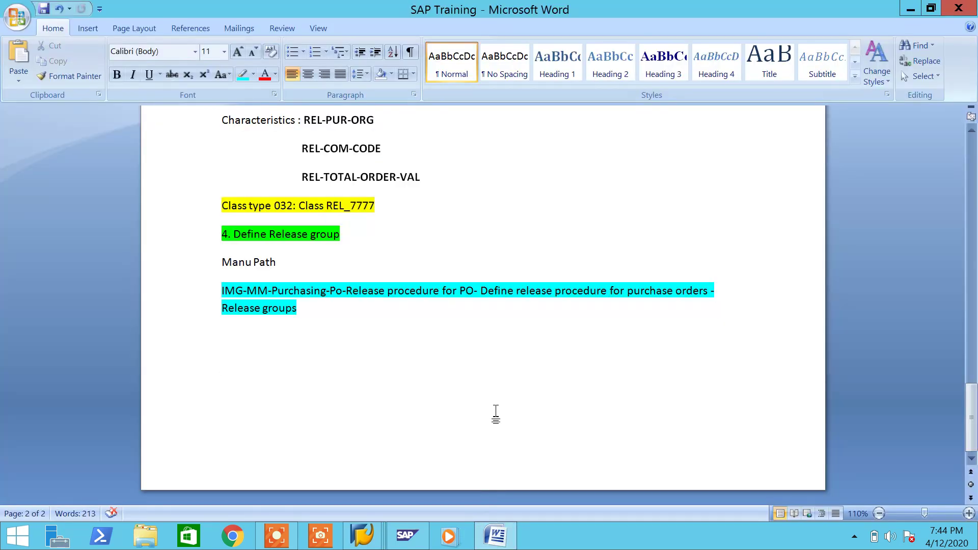
{"action": "type", "text": "New Entris"}
{"action": "key", "text": "Return"}
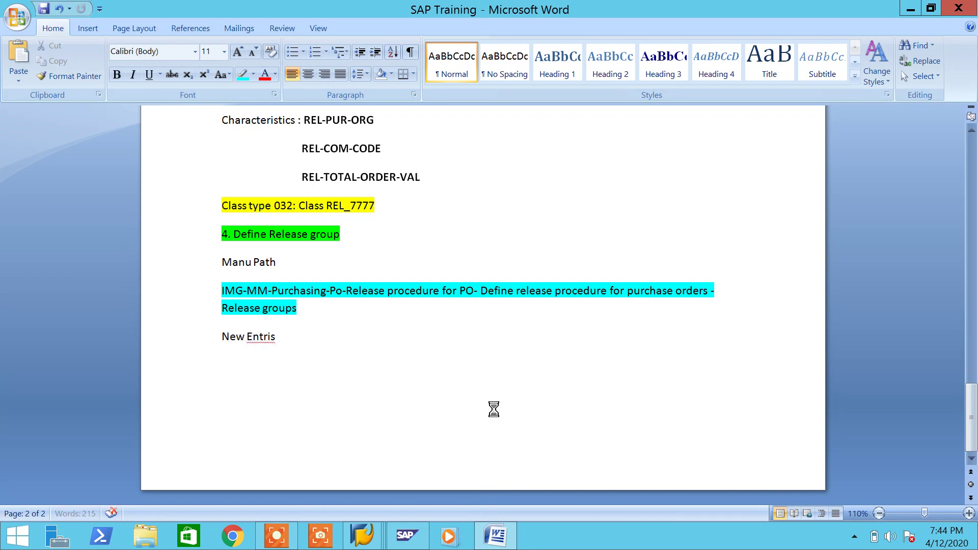
{"action": "scroll", "coordinate": [381, 288], "scroll_direction": "up", "scroll_amount": 4}
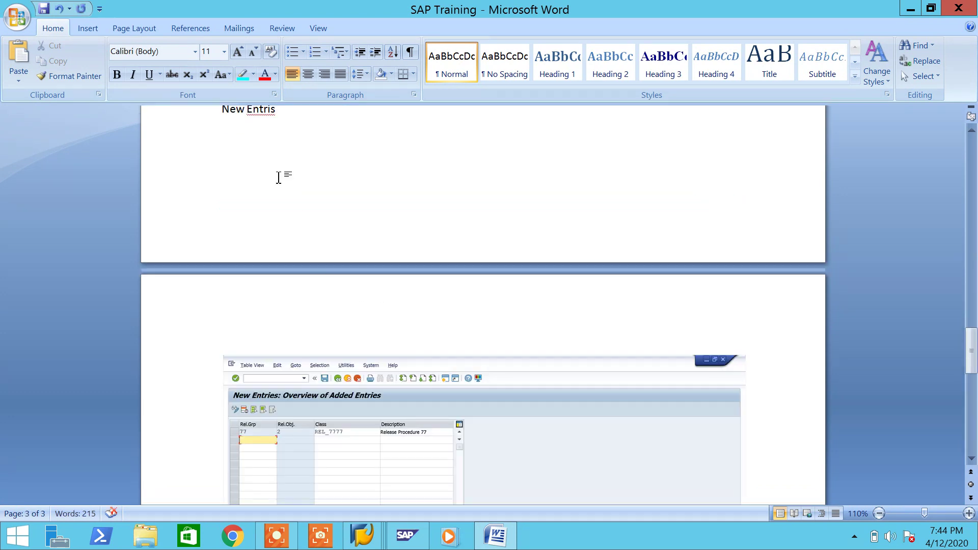
{"action": "left_click", "coordinate": [268, 121]}
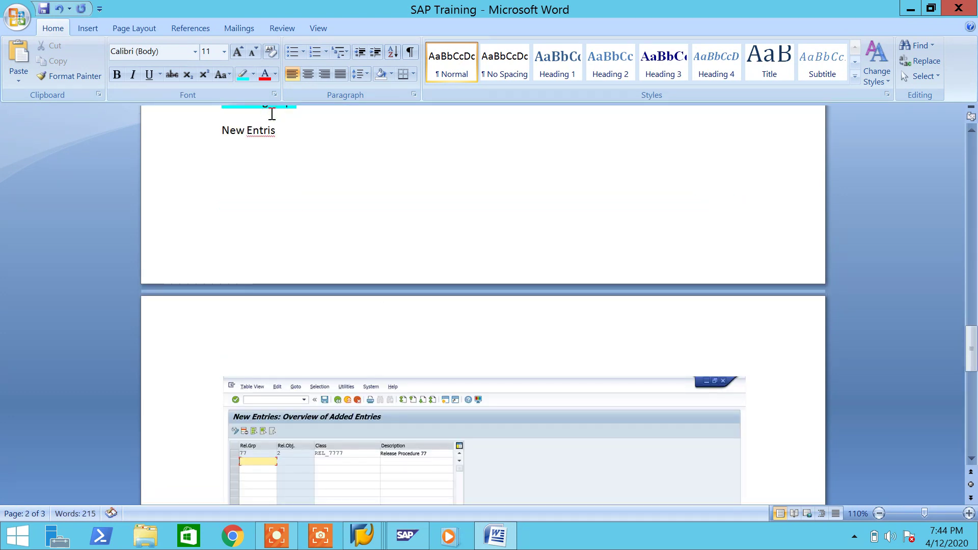
{"action": "type", "text": "e"}
{"action": "scroll", "coordinate": [376, 339], "scroll_direction": "down", "scroll_amount": 3}
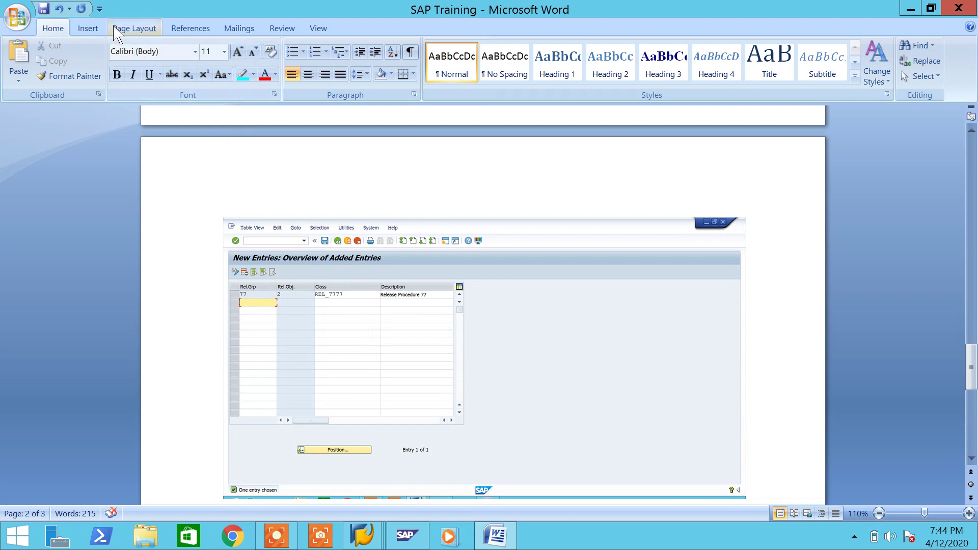
{"action": "left_click", "coordinate": [85, 29]}
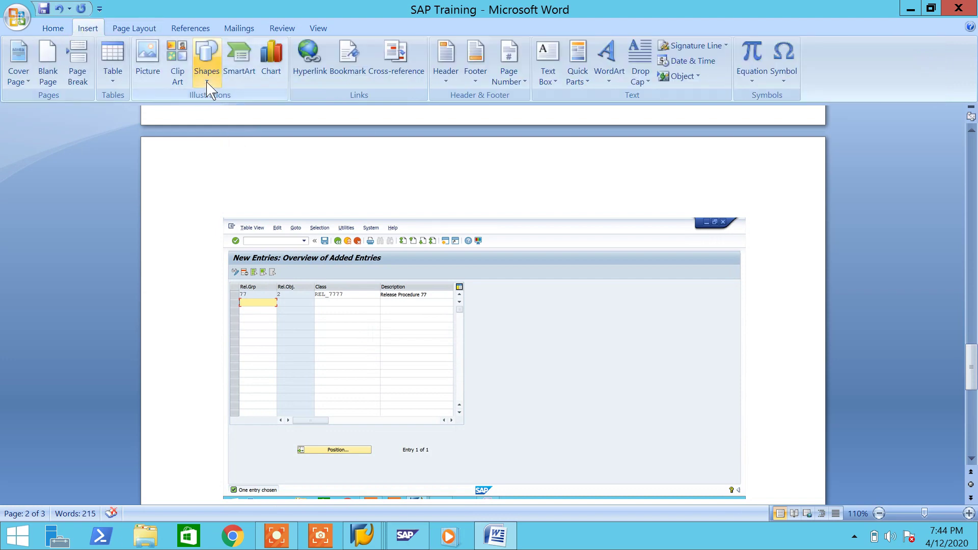
{"action": "left_click", "coordinate": [207, 56]}
{"action": "left_click", "coordinate": [224, 108]}
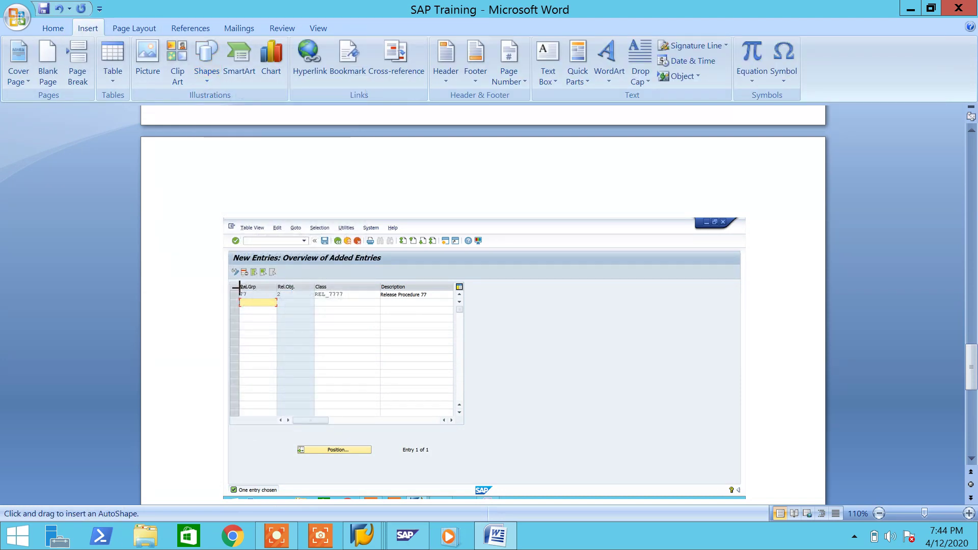
{"action": "left_click_drag", "start_coordinate": [235, 286], "coordinate": [331, 322]}
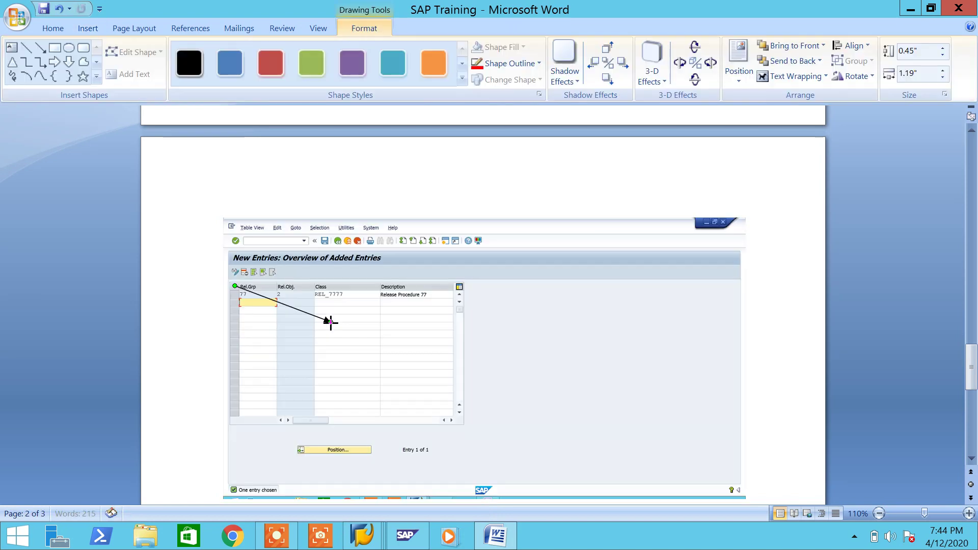
{"action": "key", "text": "ctrl+z"}
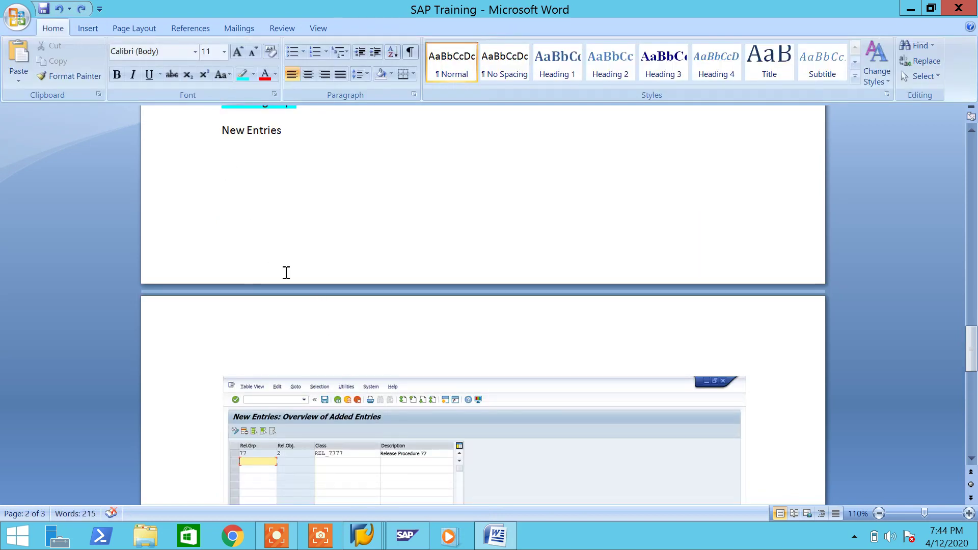
- Draw a rectangle about 2.98" wide and 0.26" high over the screenshot's header and release group 77 row, and remove its fill
{"action": "left_click", "coordinate": [88, 29]}
{"action": "left_click", "coordinate": [206, 61]}
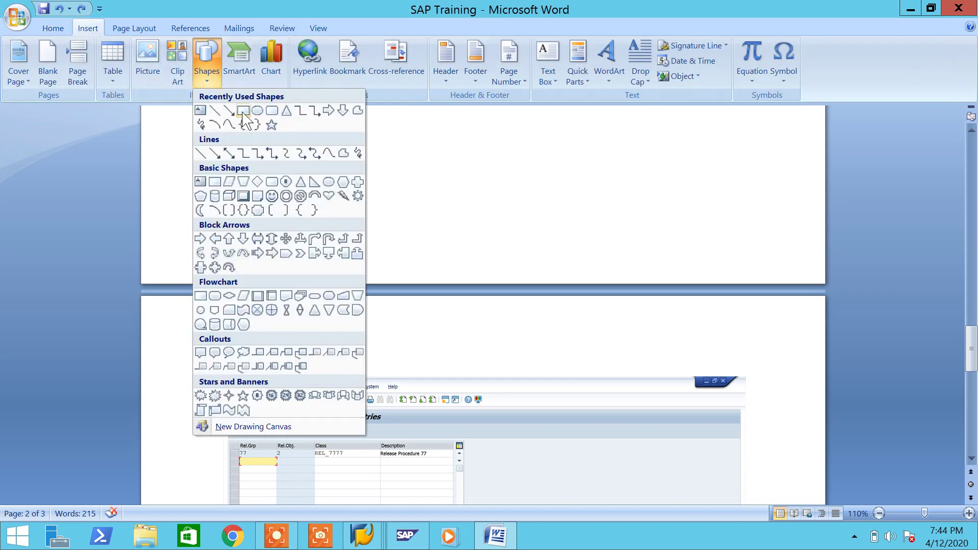
{"action": "left_click", "coordinate": [240, 118]}
{"action": "scroll", "coordinate": [283, 327], "scroll_direction": "down", "scroll_amount": 3}
{"action": "left_click_drag", "start_coordinate": [229, 323], "coordinate": [468, 343]}
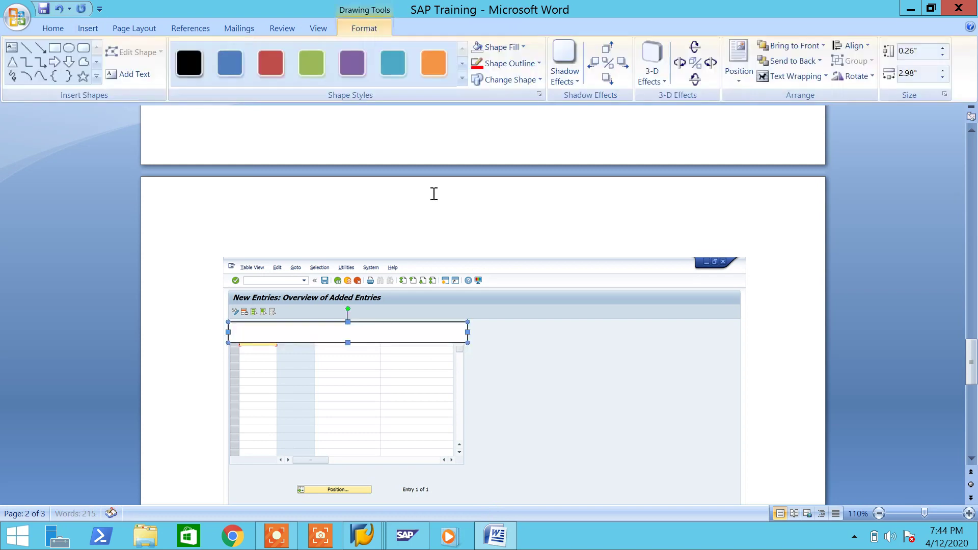
{"action": "left_click", "coordinate": [490, 49]}
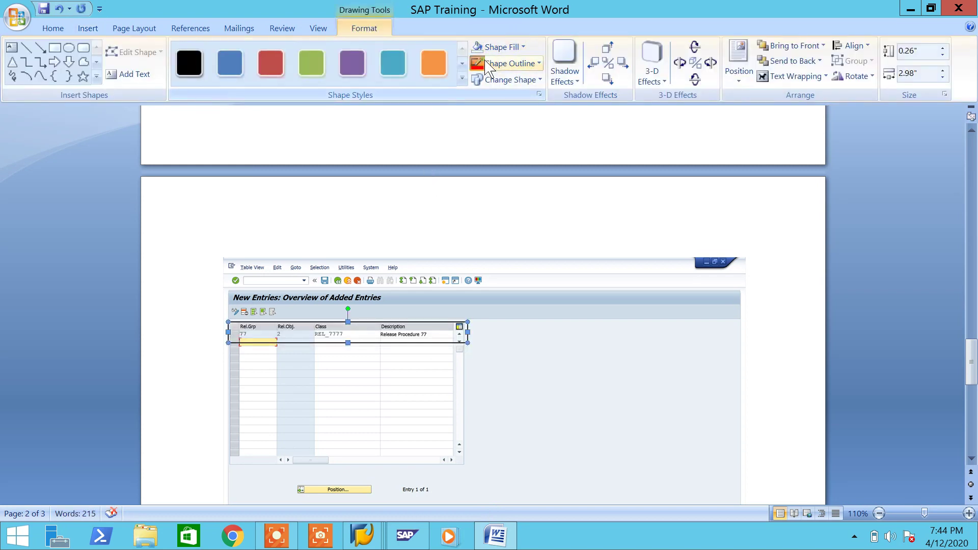
- Give the rectangle around the release group 77 row a red outline and save the document
{"action": "left_click", "coordinate": [508, 63]}
{"action": "scroll", "coordinate": [604, 311], "scroll_direction": "down", "scroll_amount": 5}
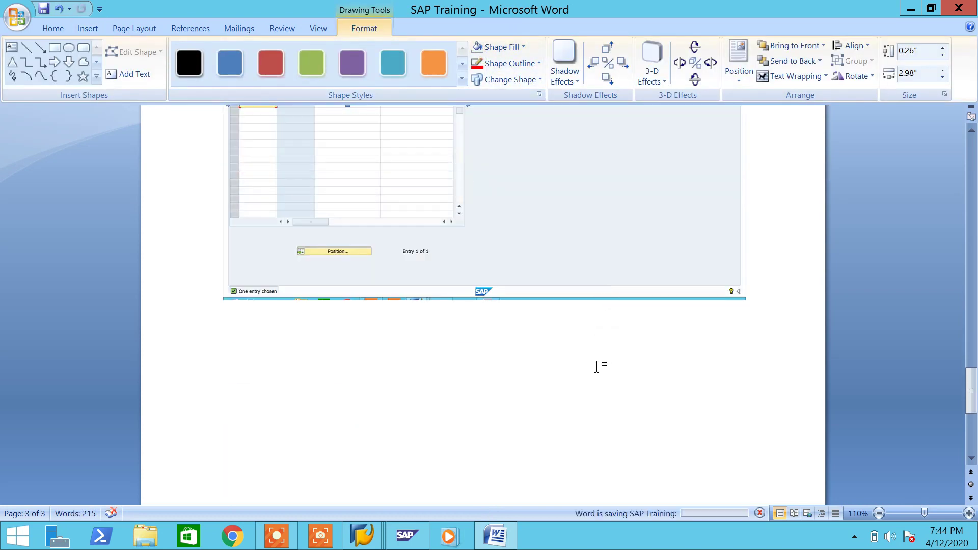
- Switch to SAP and try to save the new release group 77 entry
{"action": "left_click", "coordinate": [495, 538]}
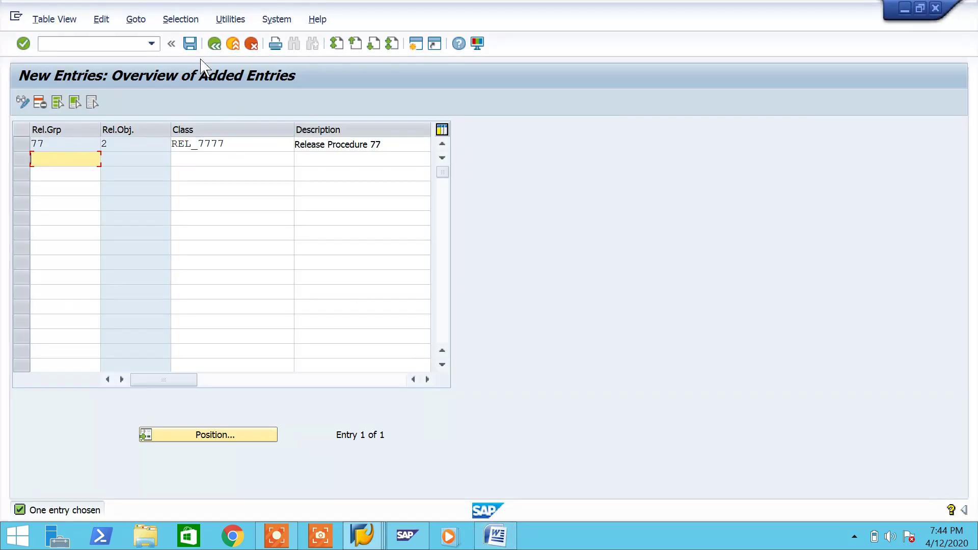
{"action": "left_click", "coordinate": [190, 43]}
{"action": "key", "text": "F3"}
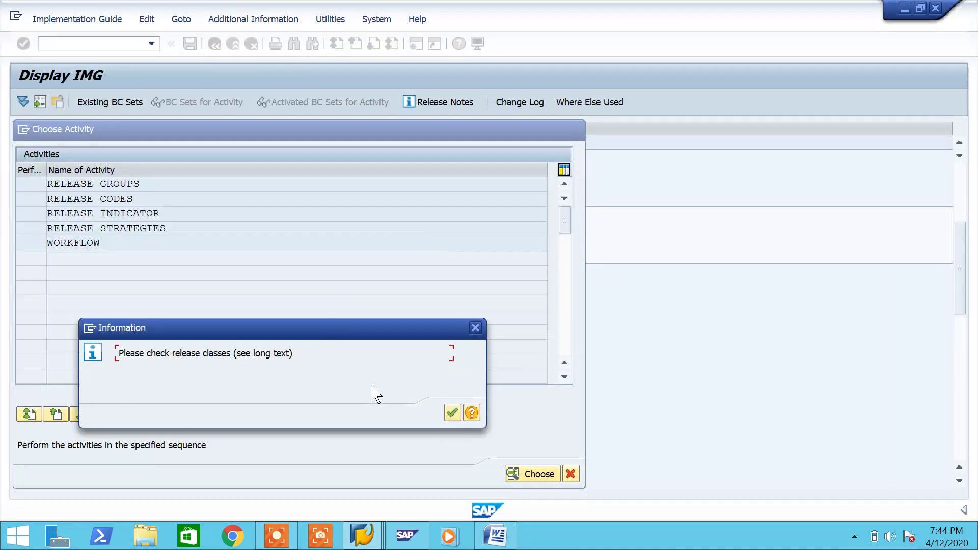
{"action": "left_click", "coordinate": [453, 413]}
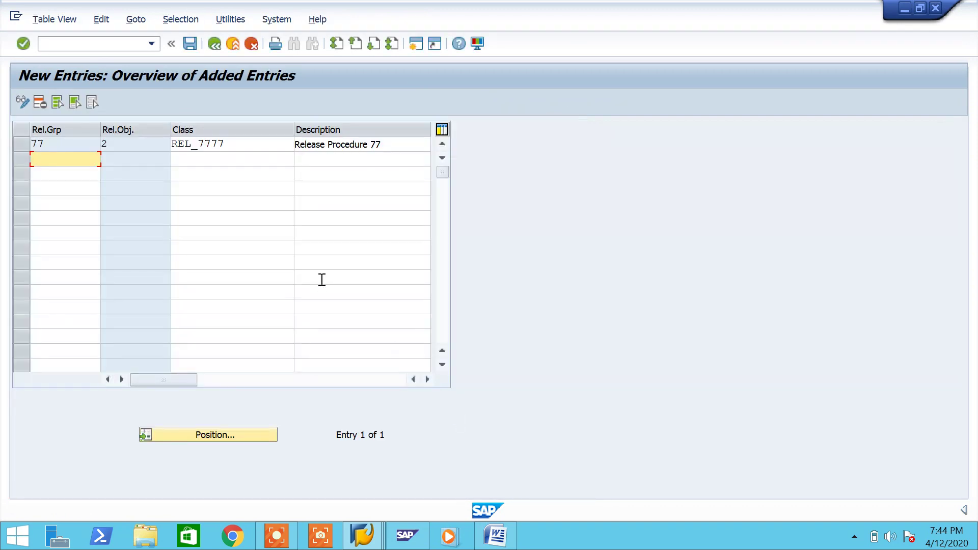
{"action": "left_click", "coordinate": [189, 45]}
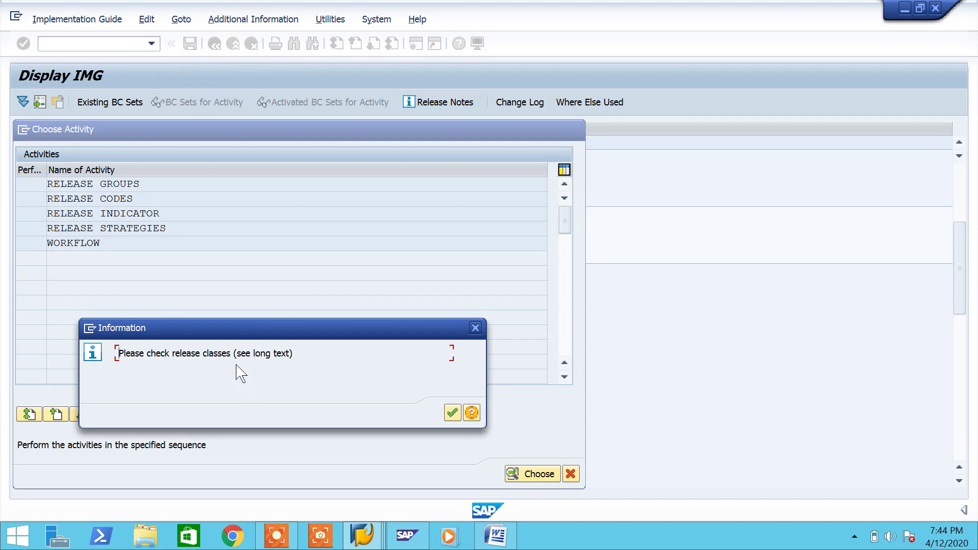
- Read the long text of the release class message, close it, and return to the release groups overview
{"action": "left_click", "coordinate": [471, 413]}
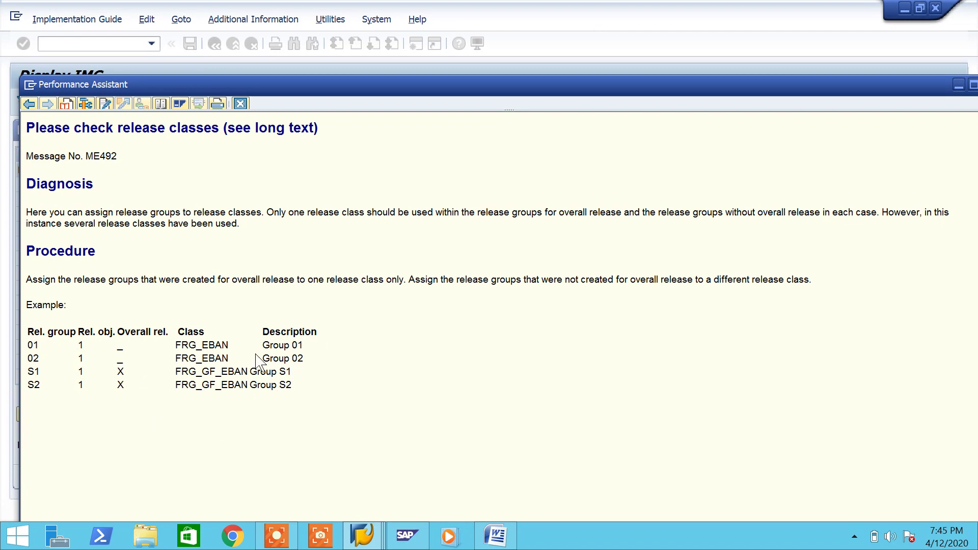
{"action": "left_click", "coordinate": [240, 104]}
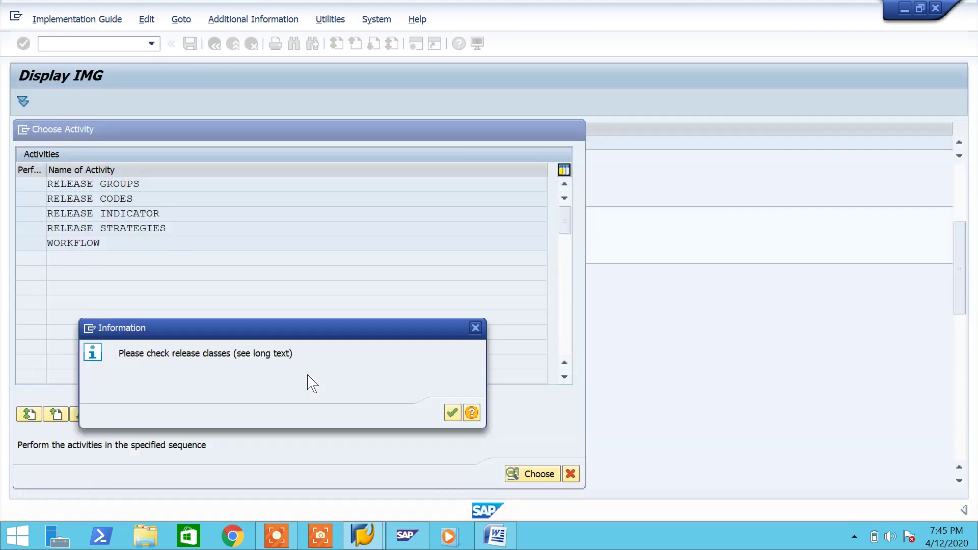
{"action": "left_click", "coordinate": [476, 328]}
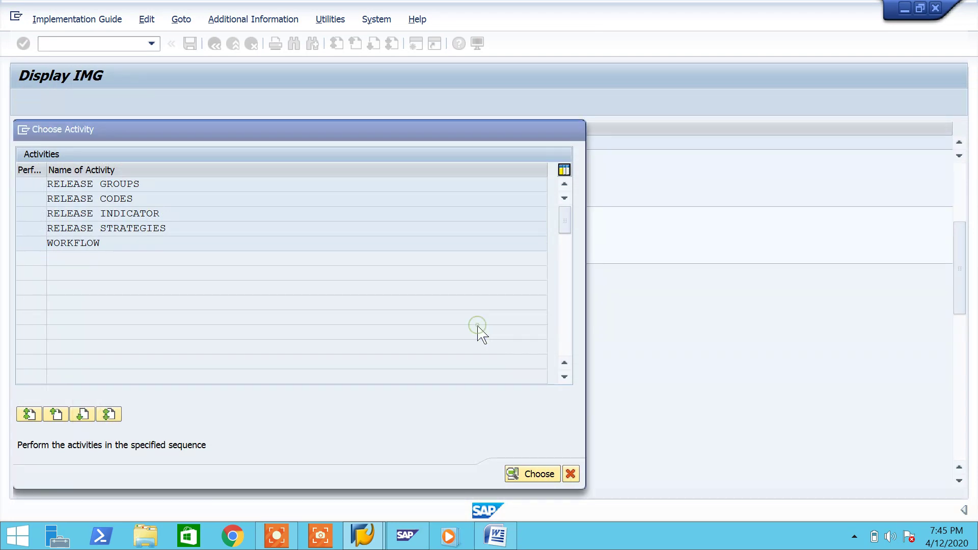
{"action": "left_click", "coordinate": [228, 44]}
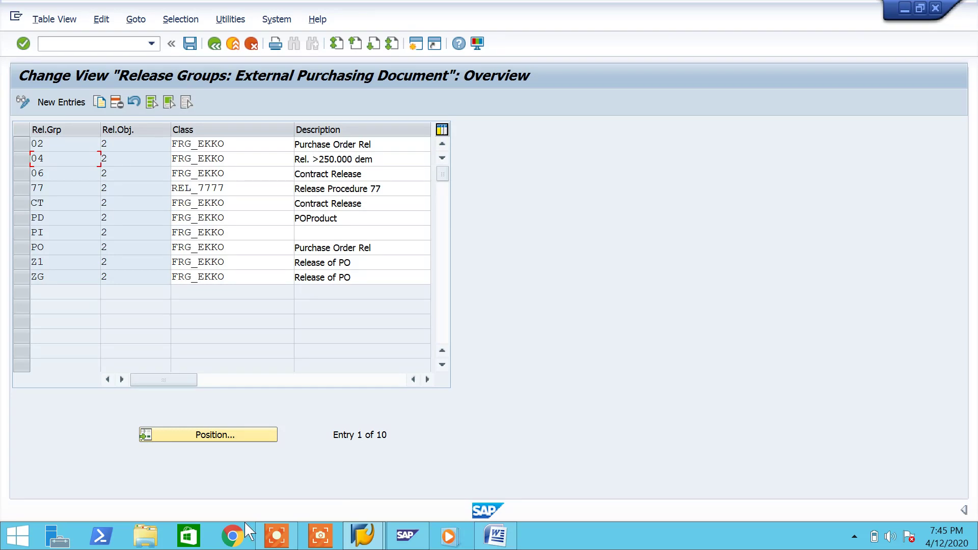
- Copy the class name FRG_EKKO from release group 02 and open a new SAP session
{"action": "double_click", "coordinate": [245, 147]}
{"action": "key", "text": "ctrl+c"}
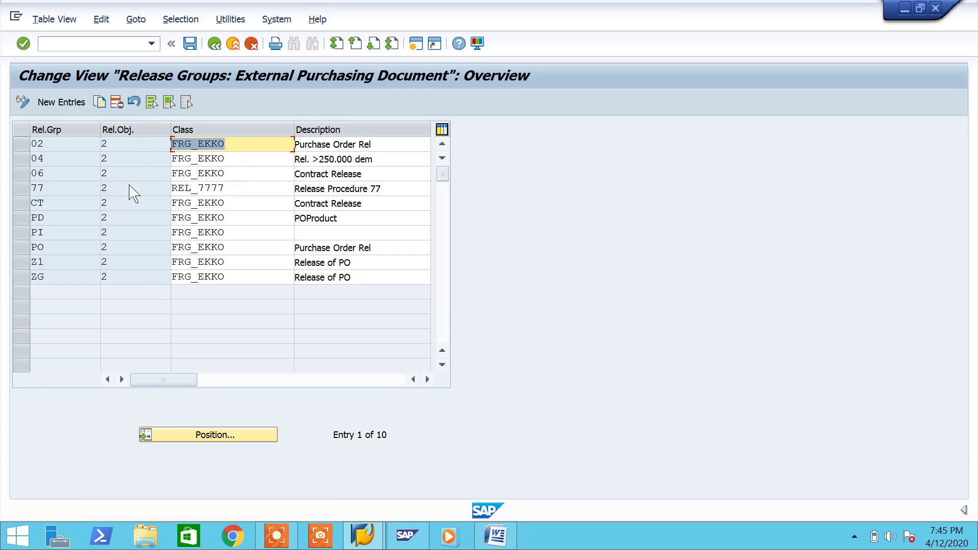
{"action": "key", "text": "End"}
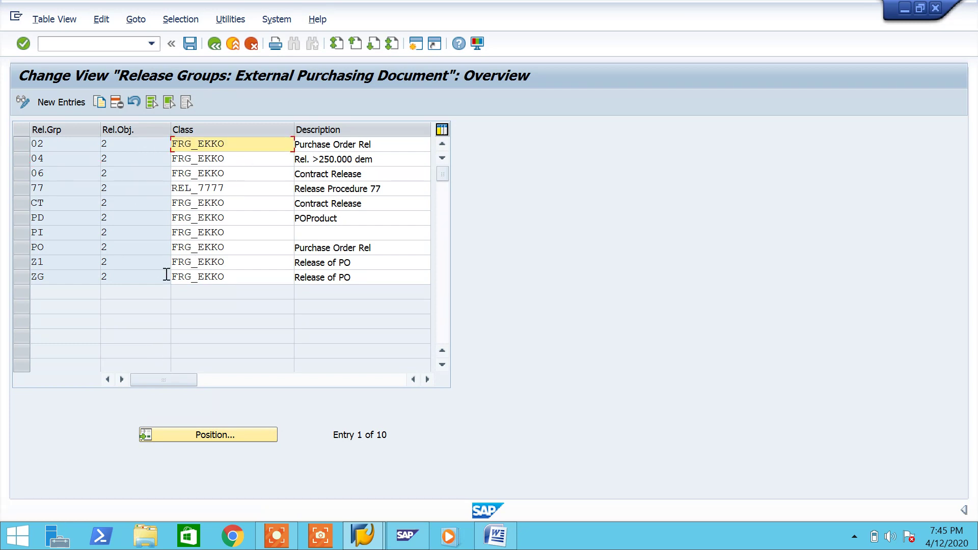
{"action": "left_click", "coordinate": [416, 44]}
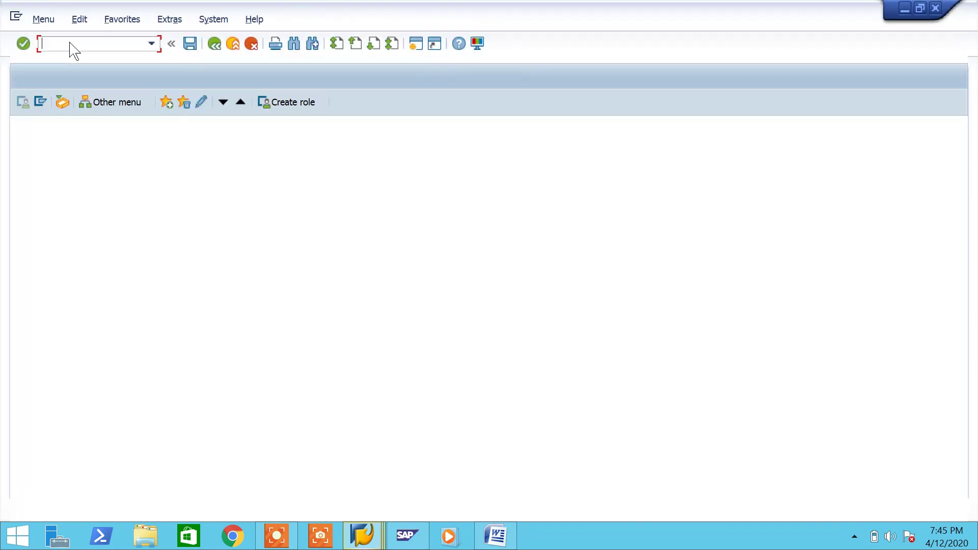
- Start transaction CL04, enter the copied class FRG_EKKO, and open the class in change mode
{"action": "type", "text": "c"}
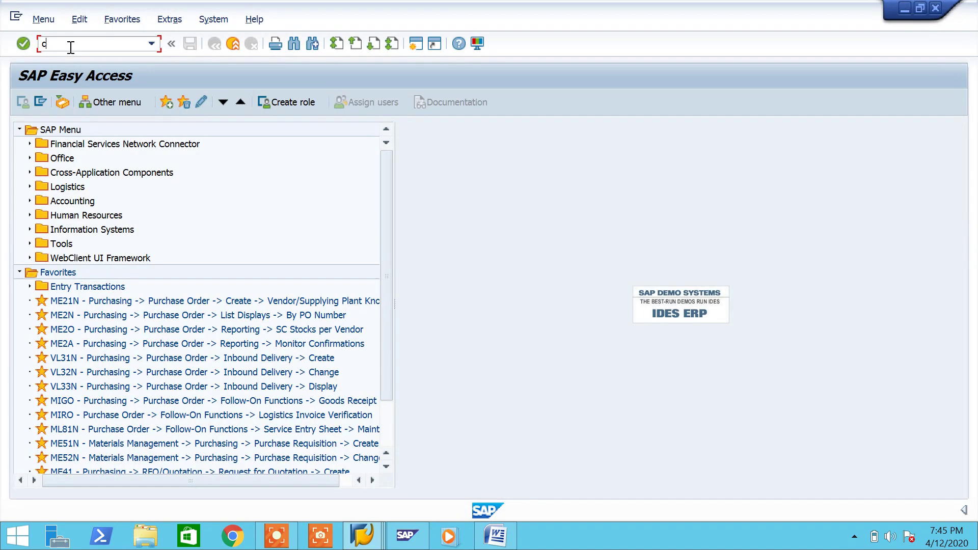
{"action": "type", "text": "l04"}
{"action": "key", "text": "Return"}
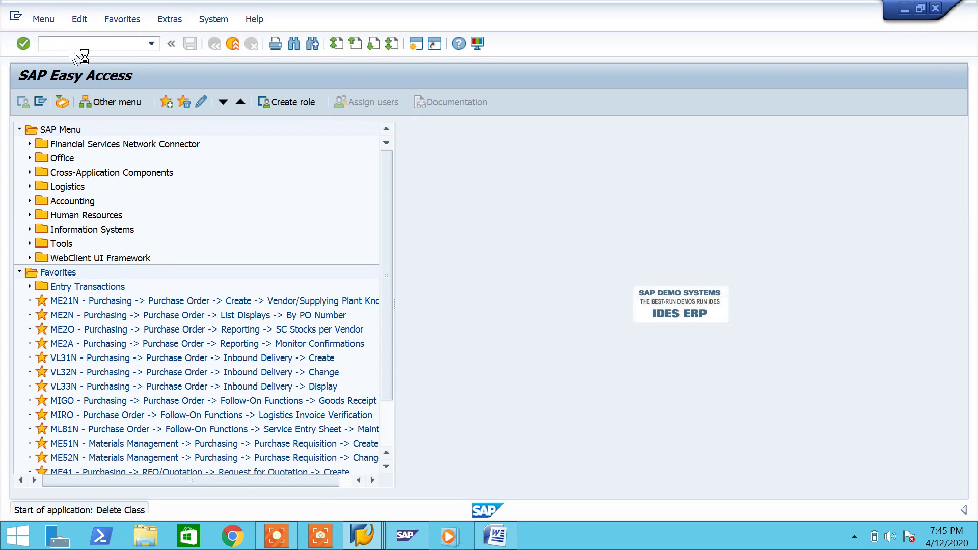
{"action": "key", "text": "ctrl+v"}
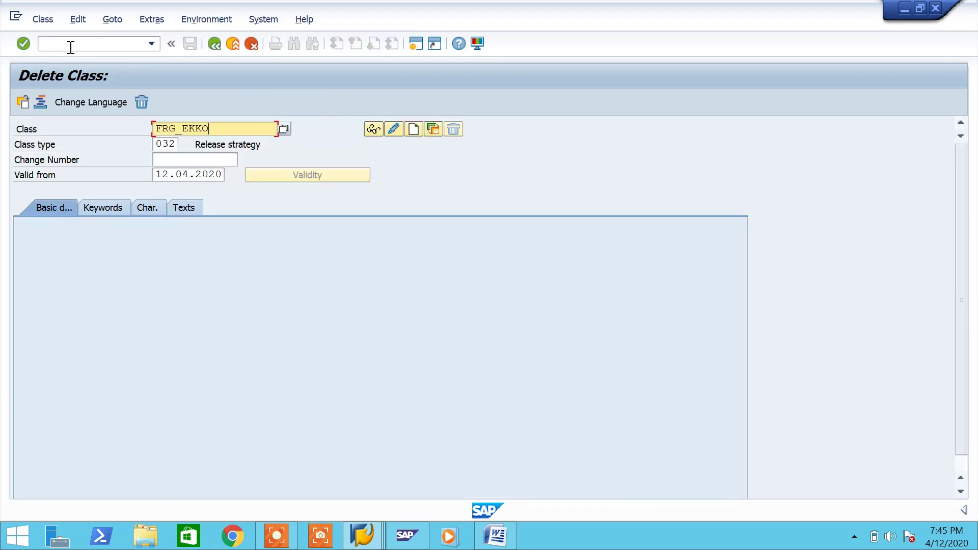
{"action": "left_click", "coordinate": [391, 131]}
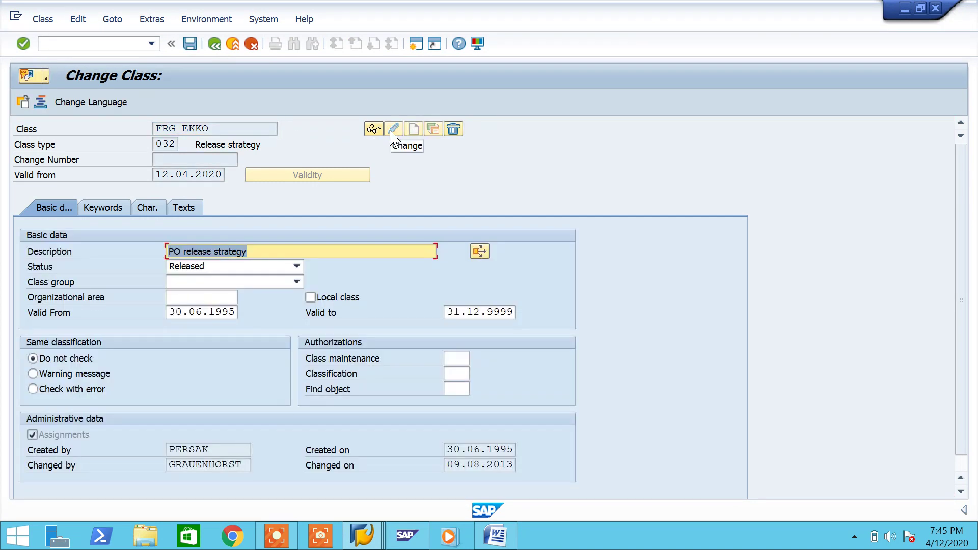
- Examine the keywords and the assigned characteristics of class FRG_EKKO
{"action": "left_click", "coordinate": [109, 212]}
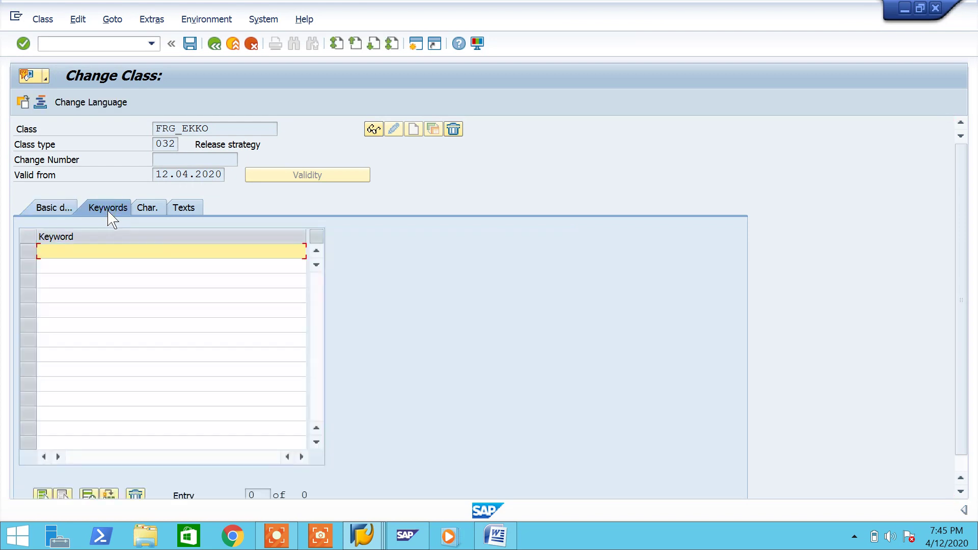
{"action": "left_click", "coordinate": [156, 208]}
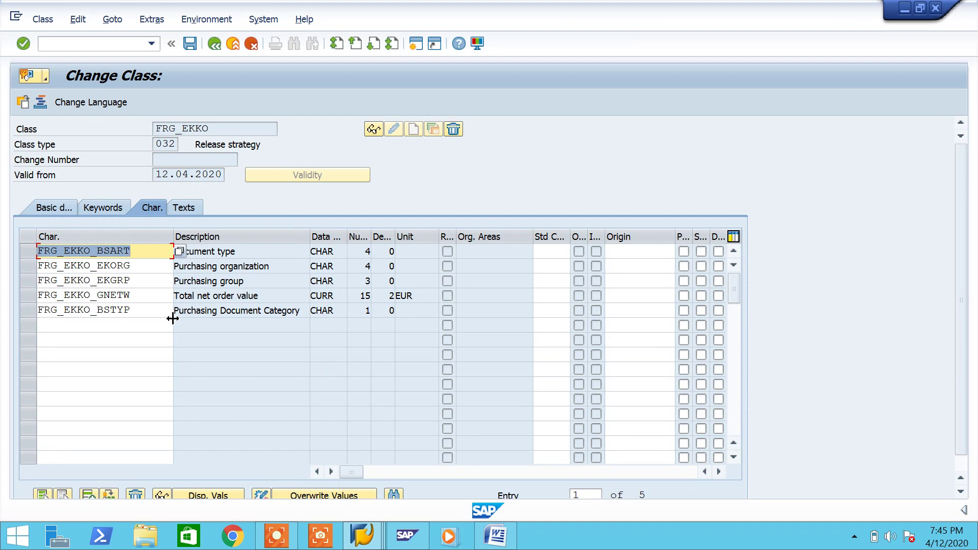
{"action": "left_click", "coordinate": [277, 330]}
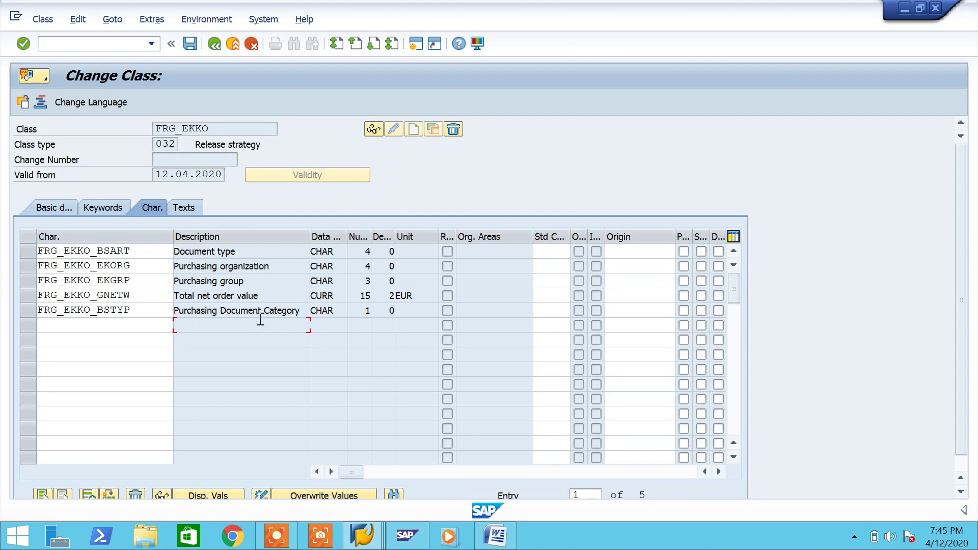
{"action": "left_click_drag", "start_coordinate": [212, 266], "coordinate": [349, 272]}
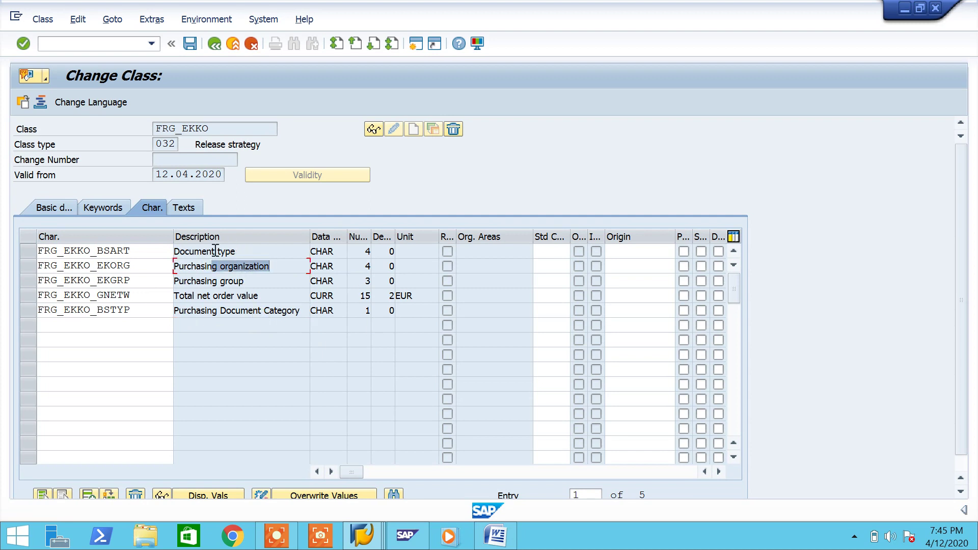
{"action": "left_click_drag", "start_coordinate": [194, 253], "coordinate": [296, 256]}
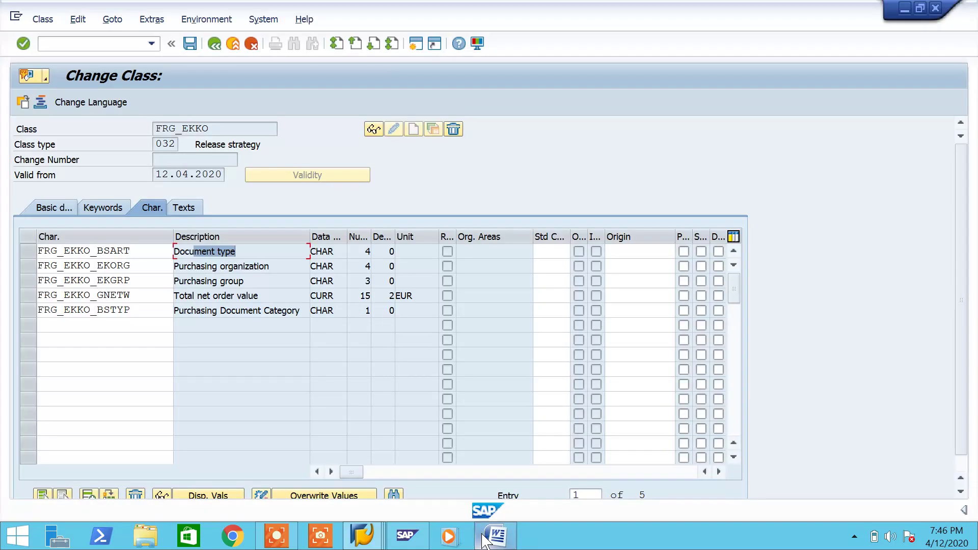
- In Word, add the line "SAP already define some release groups.." below the new entries screenshot and save the document
{"action": "left_click", "coordinate": [484, 538]}
{"action": "left_click", "coordinate": [406, 395]}
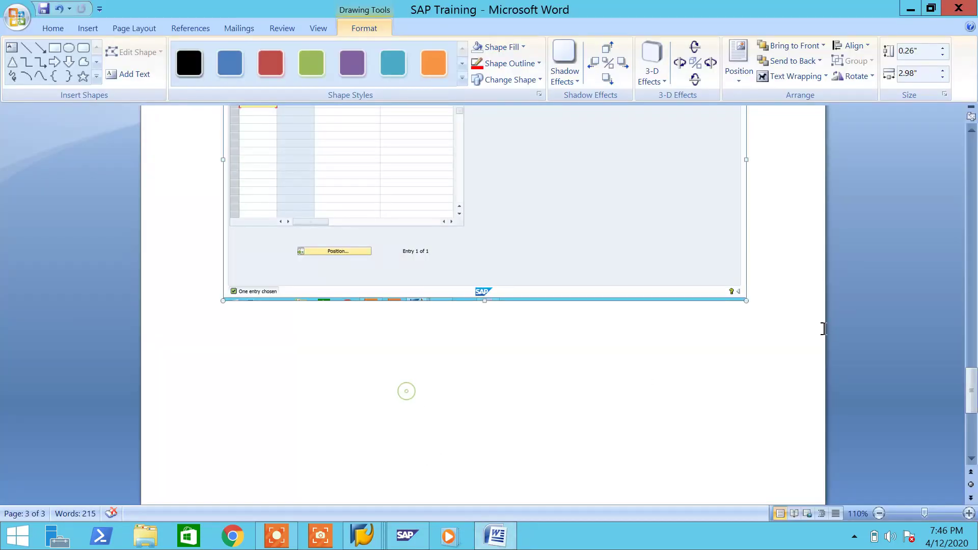
{"action": "left_click", "coordinate": [776, 302]}
{"action": "key", "text": "Return"}
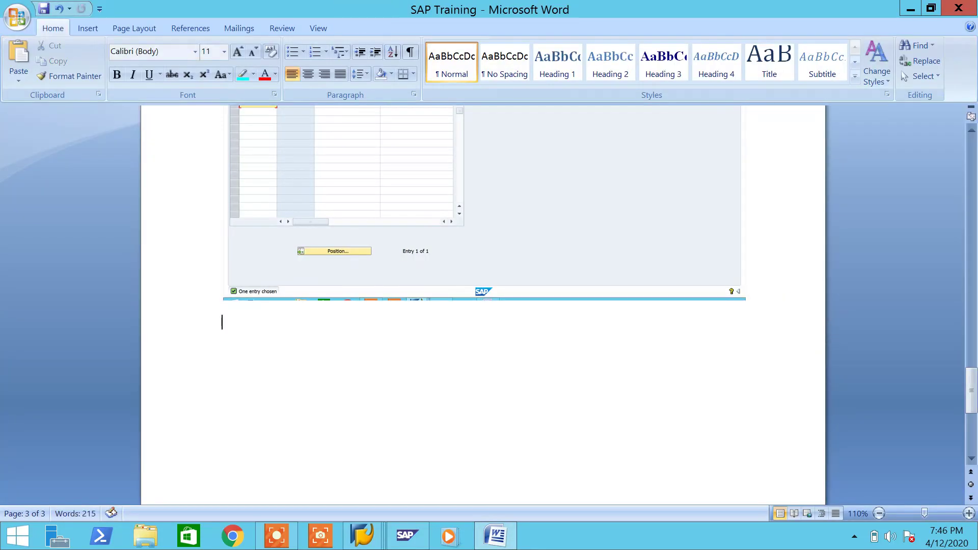
{"action": "type", "text": "SAP already d"}
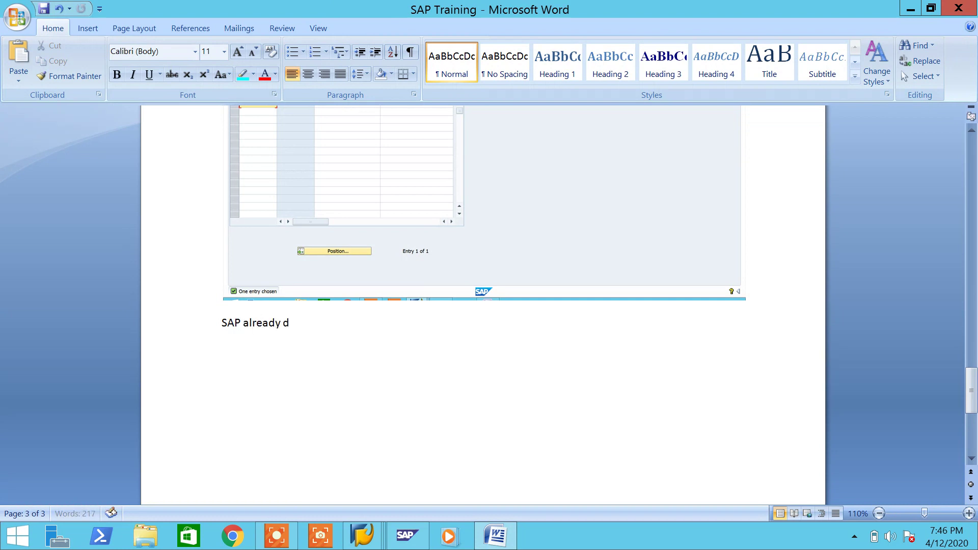
{"action": "type", "text": "efine sao"}
{"action": "key", "text": "BackSpace"}
{"action": "key", "text": "BackSpace"}
{"action": "key", "text": "BackSpace"}
{"action": "type", "text": "oa"}
{"action": "key", "text": "BackSpace"}
{"action": "type", "text": "me release gr"}
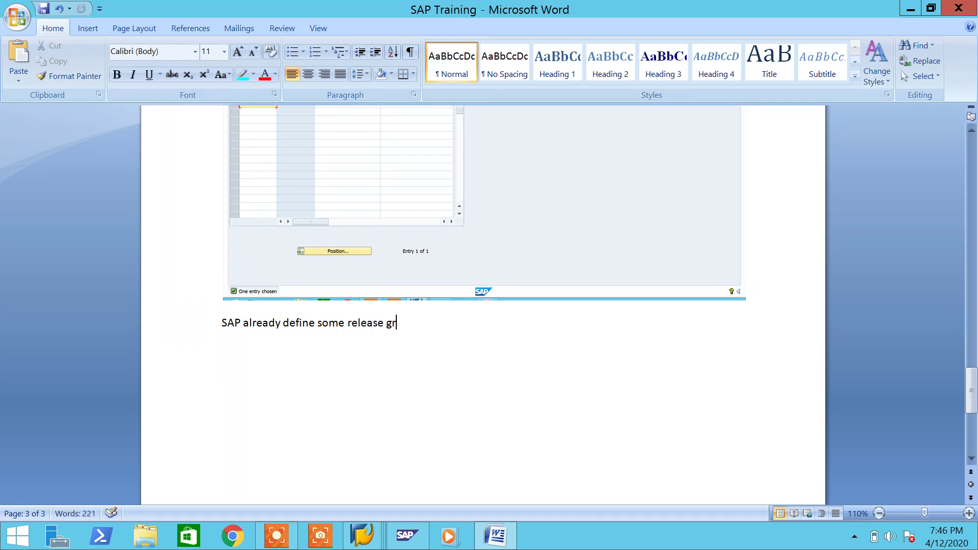
{"action": "type", "text": "oups.."}
{"action": "key", "text": "ctrl+s"}
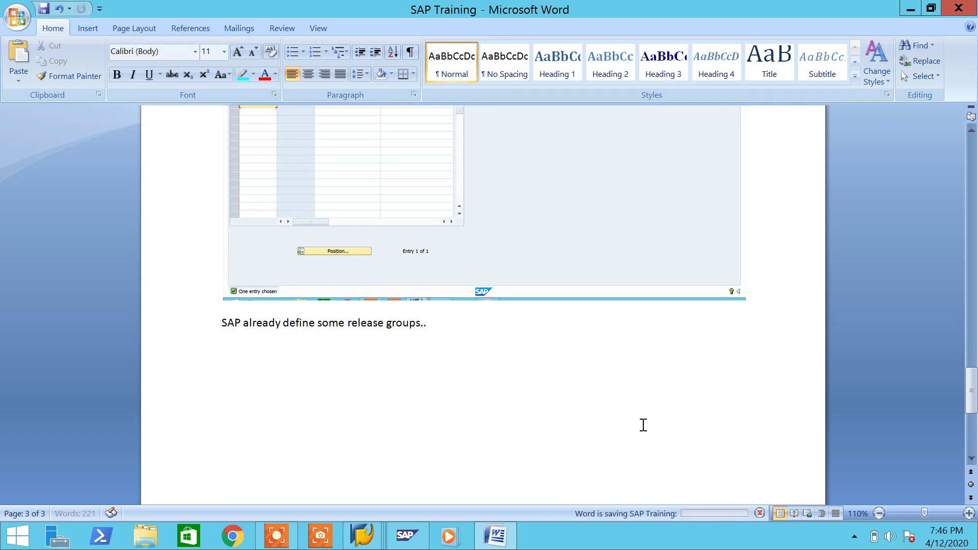
- Switch back to the SAP release groups session and return to the activity list, discarding the unsaved release group 77 entry
{"action": "left_click", "coordinate": [495, 535]}
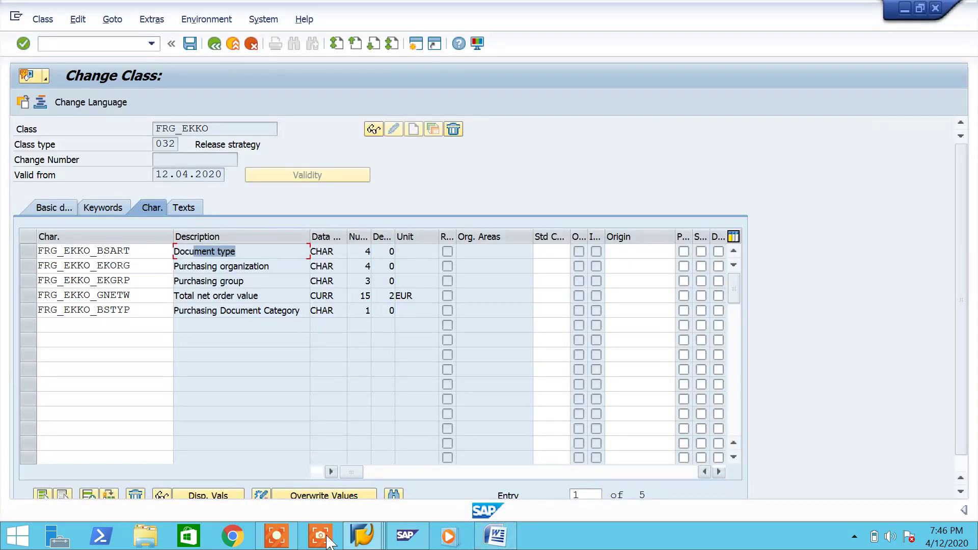
{"action": "mouse_move", "coordinate": [363, 540]}
{"action": "left_click", "coordinate": [290, 476]}
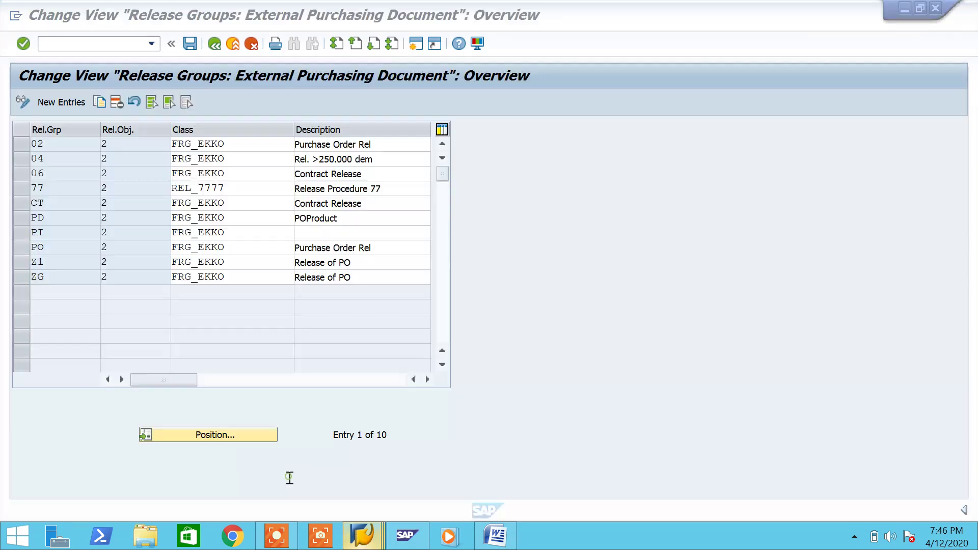
{"action": "left_click", "coordinate": [215, 44]}
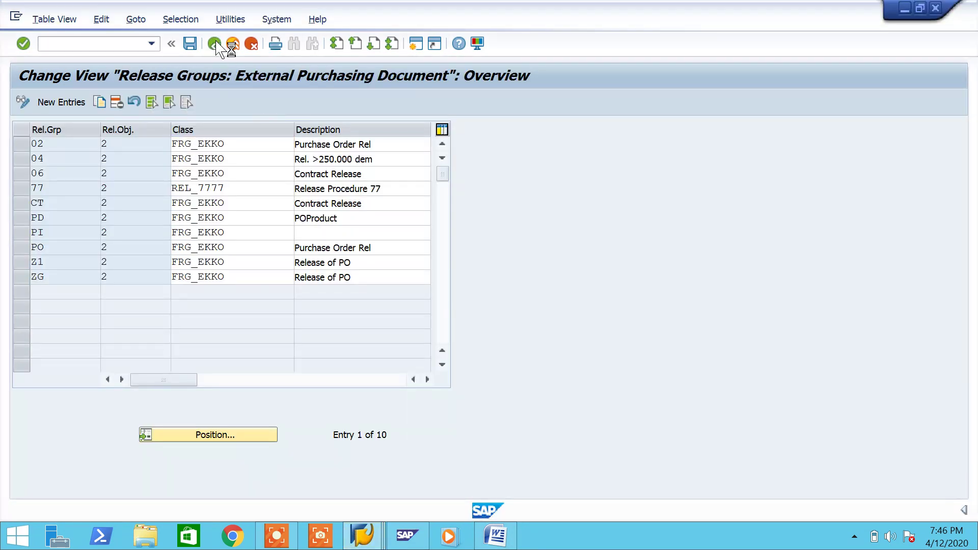
{"action": "left_click", "coordinate": [274, 278]}
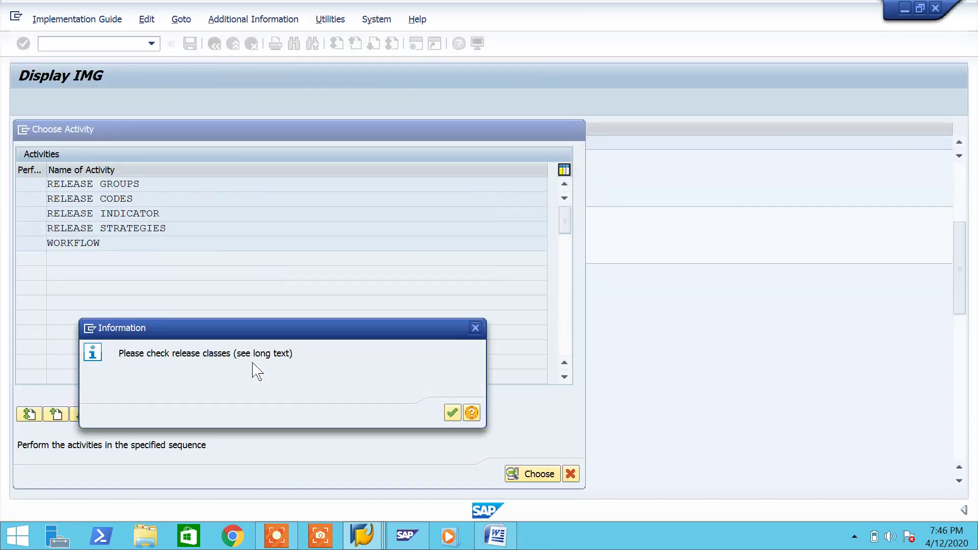
{"action": "left_click", "coordinate": [453, 413]}
{"action": "key", "text": "Return"}
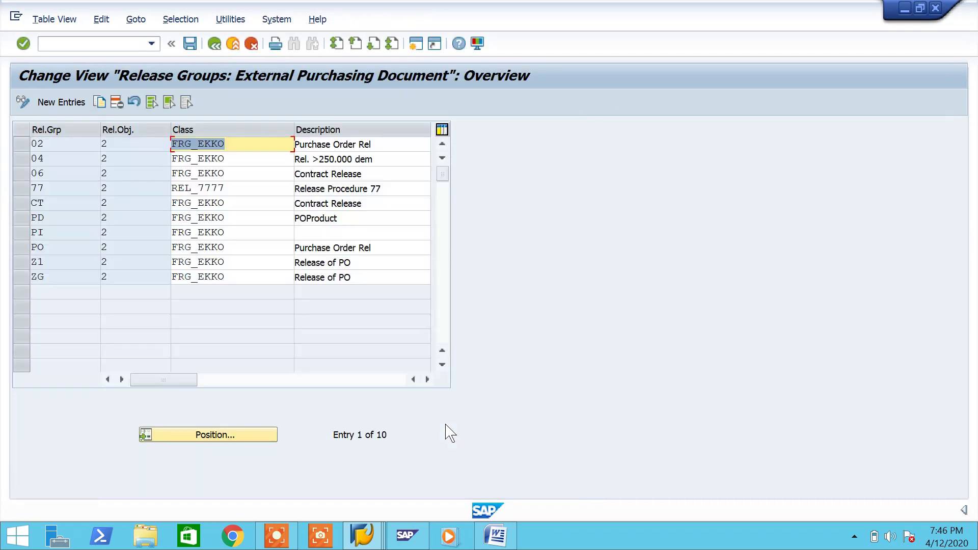
{"action": "left_click", "coordinate": [215, 43]}
{"action": "left_click", "coordinate": [352, 279]}
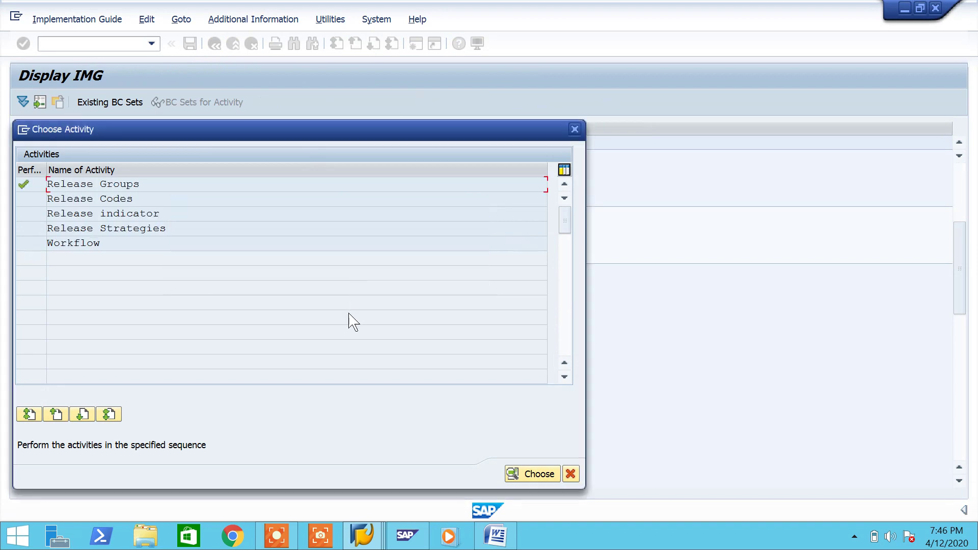
- Open the release groups, copy group 02 as new group 77, and save it to the Paragon Polymers customizing request
{"action": "double_click", "coordinate": [113, 183]}
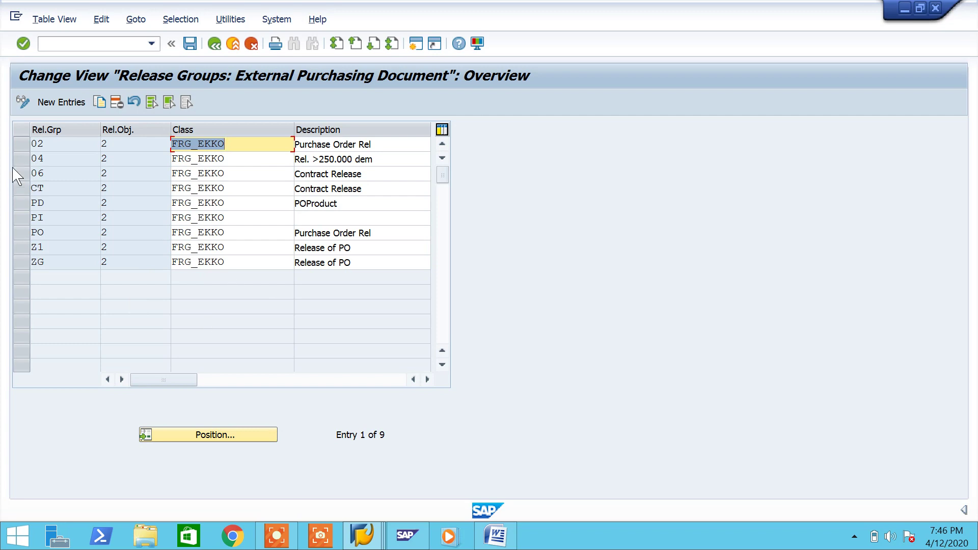
{"action": "left_click", "coordinate": [20, 146]}
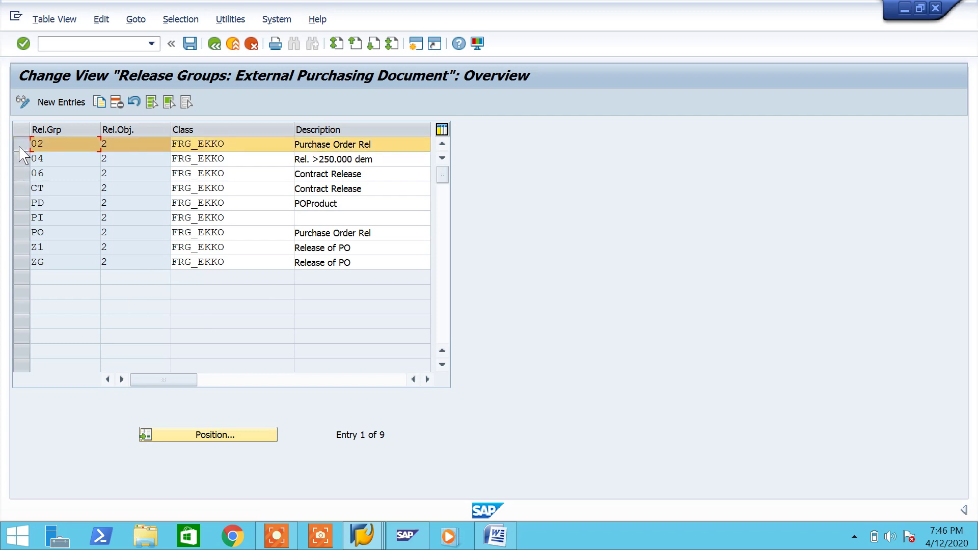
{"action": "left_click", "coordinate": [106, 104]}
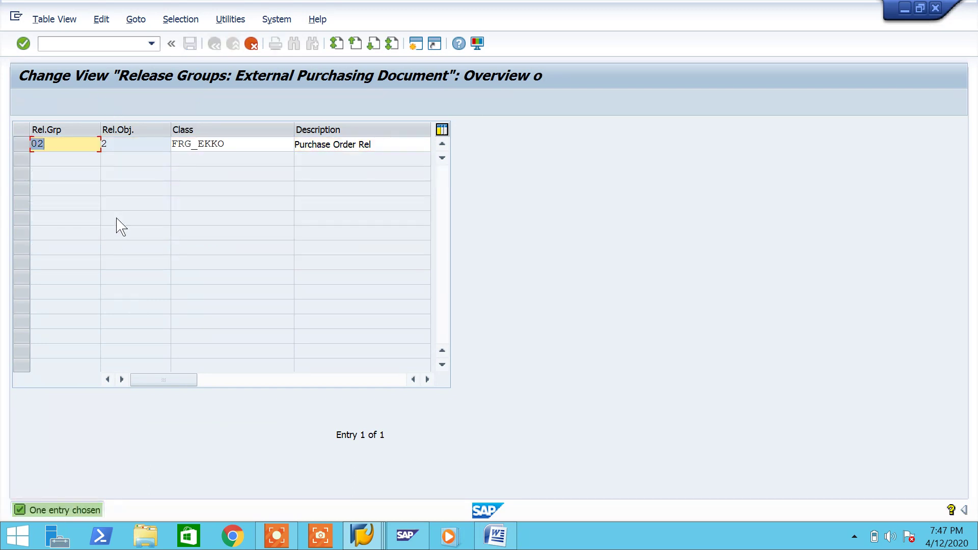
{"action": "type", "text": "77"}
{"action": "key", "text": "Return"}
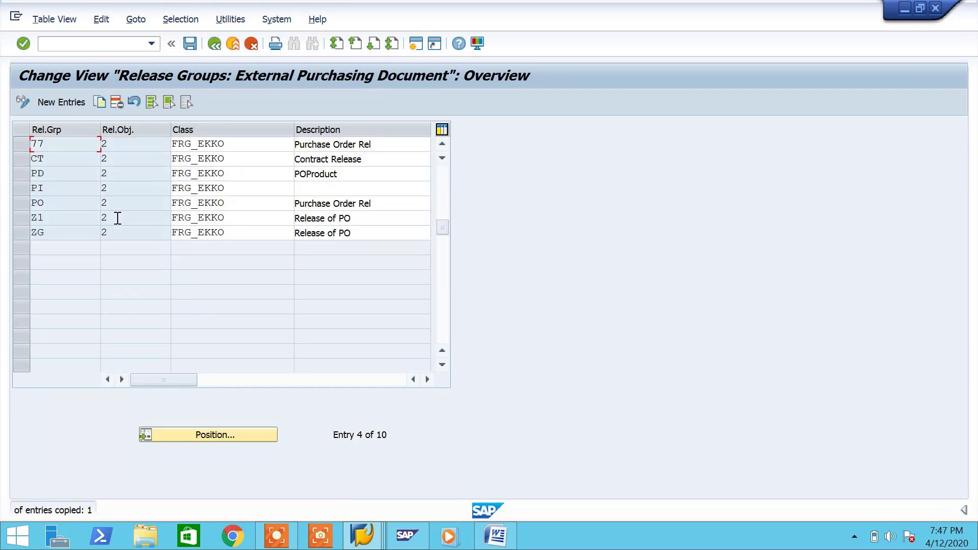
{"action": "left_click", "coordinate": [189, 43]}
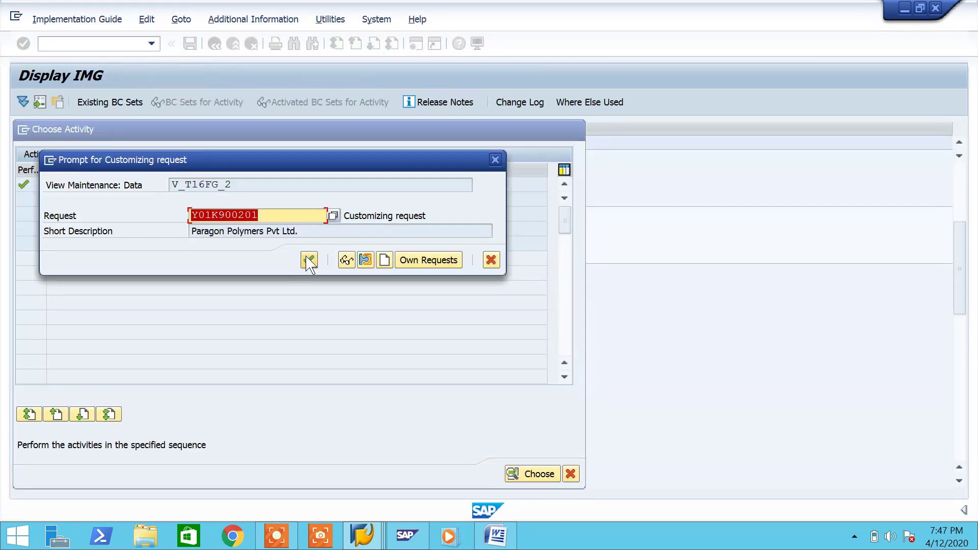
{"action": "left_click", "coordinate": [308, 260]}
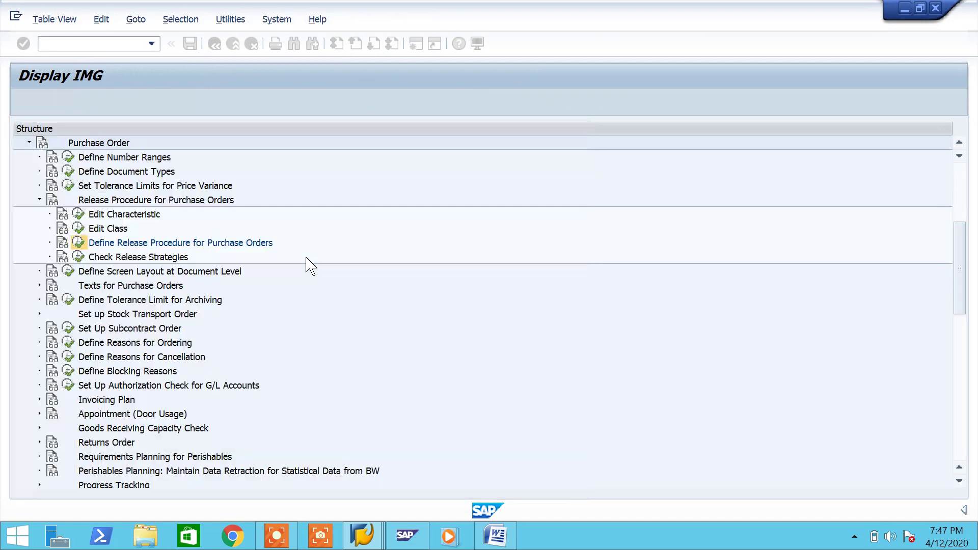
- Try to replace the class of release group 77 with REL_7777
{"action": "left_click", "coordinate": [252, 145]}
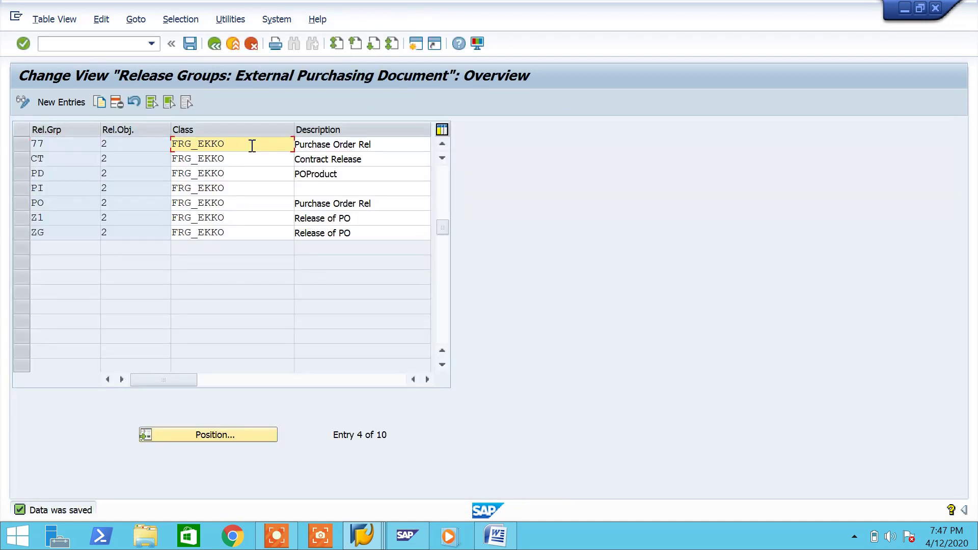
{"action": "double_click", "coordinate": [251, 145]}
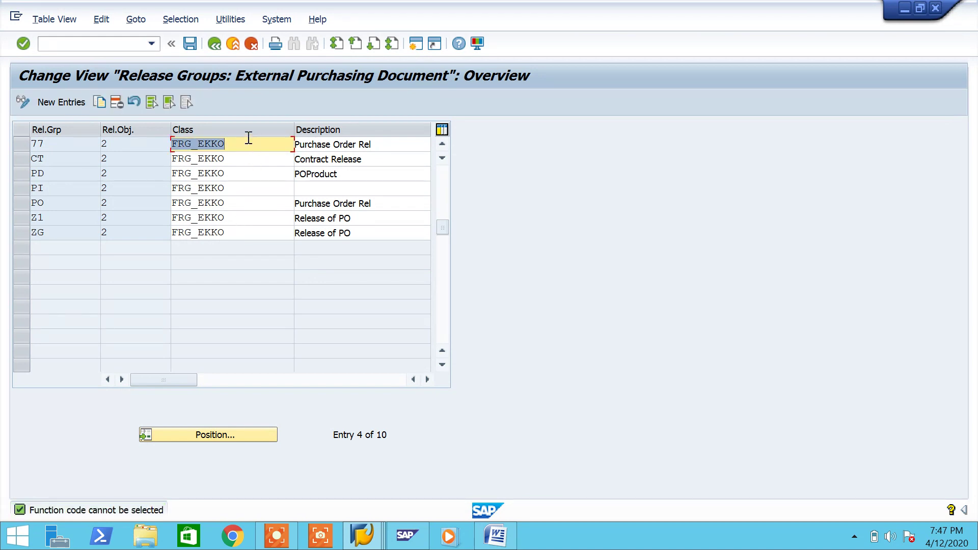
{"action": "key", "text": "BackSpace"}
{"action": "key", "text": "Down"}
{"action": "key", "text": "Down"}
{"action": "key", "text": "Return"}
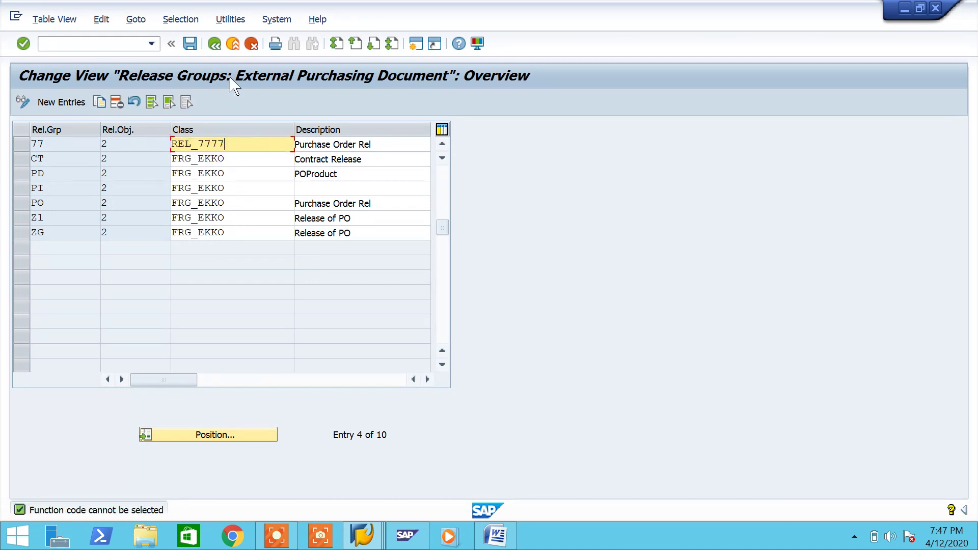
{"action": "key", "text": "Return"}
{"action": "key", "text": "F3"}
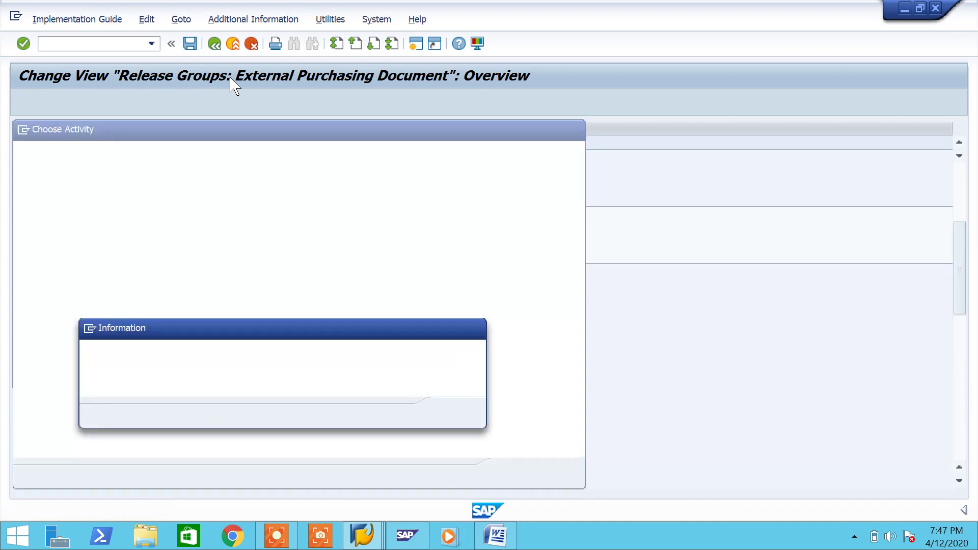
{"action": "key", "text": "Return"}
{"action": "key", "text": "F12"}
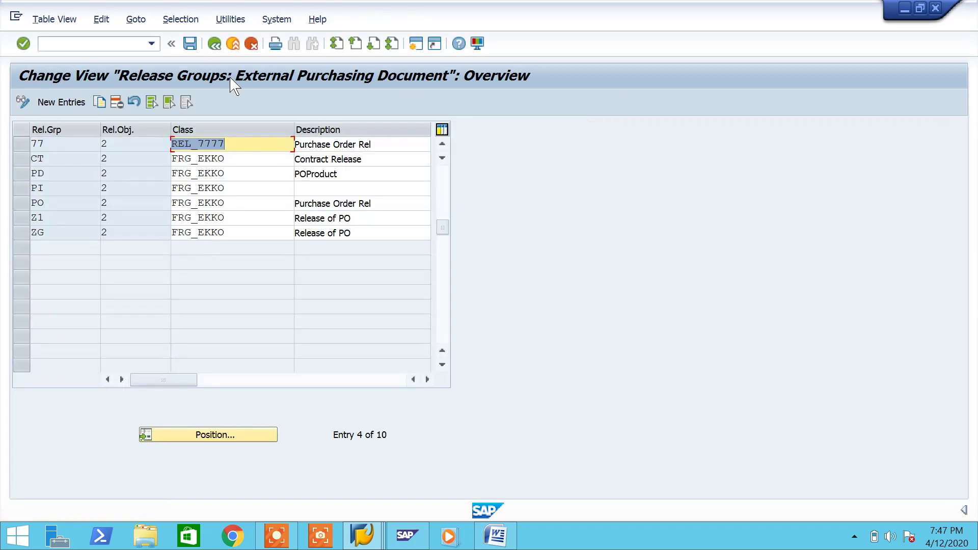
- Leave the release groups view, discard the class change, and close the activity list
{"action": "left_click", "coordinate": [214, 44]}
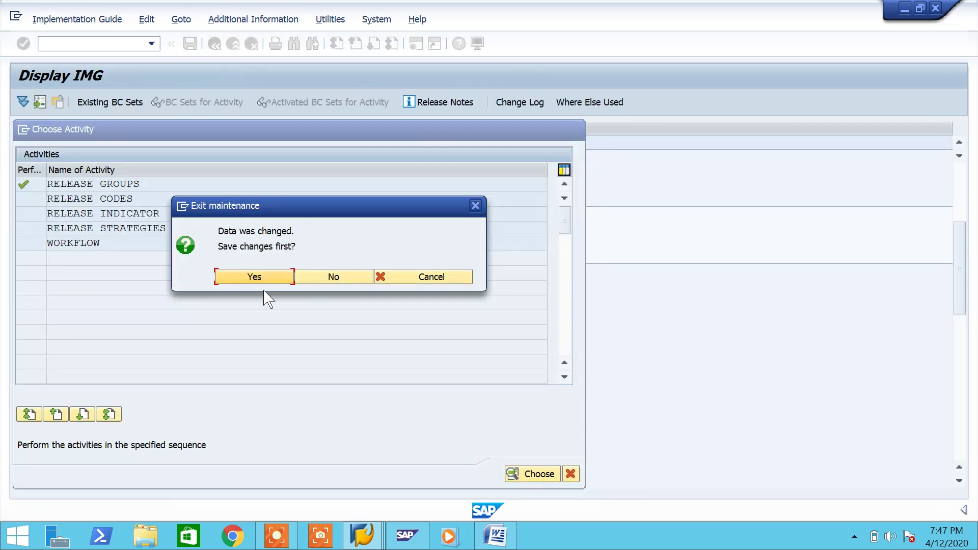
{"action": "key", "text": "Return"}
{"action": "left_click", "coordinate": [450, 411]}
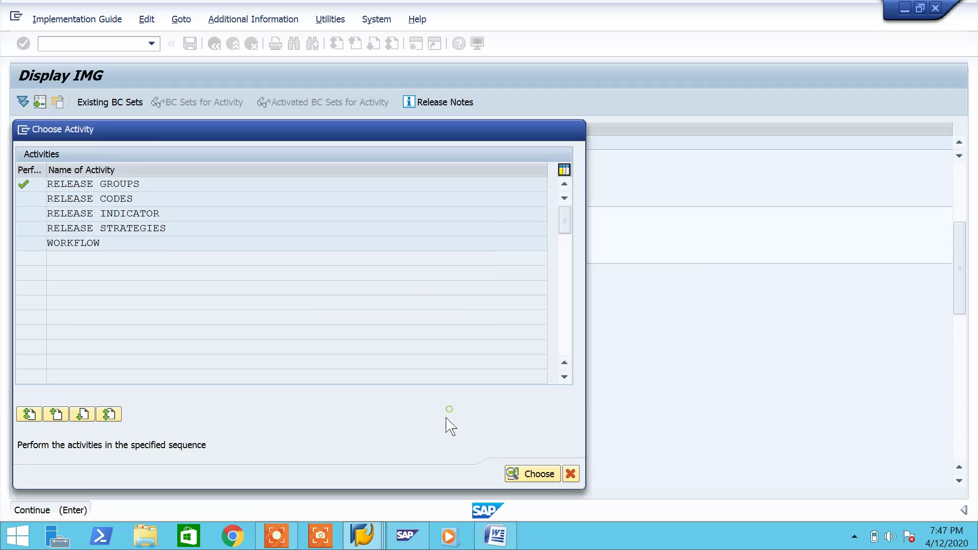
{"action": "left_click", "coordinate": [235, 47]}
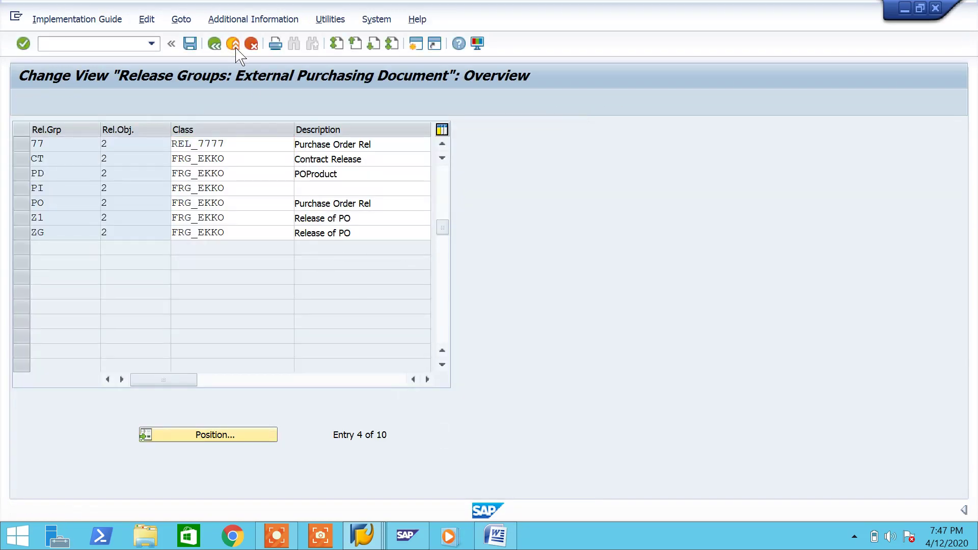
{"action": "left_click", "coordinate": [361, 282]}
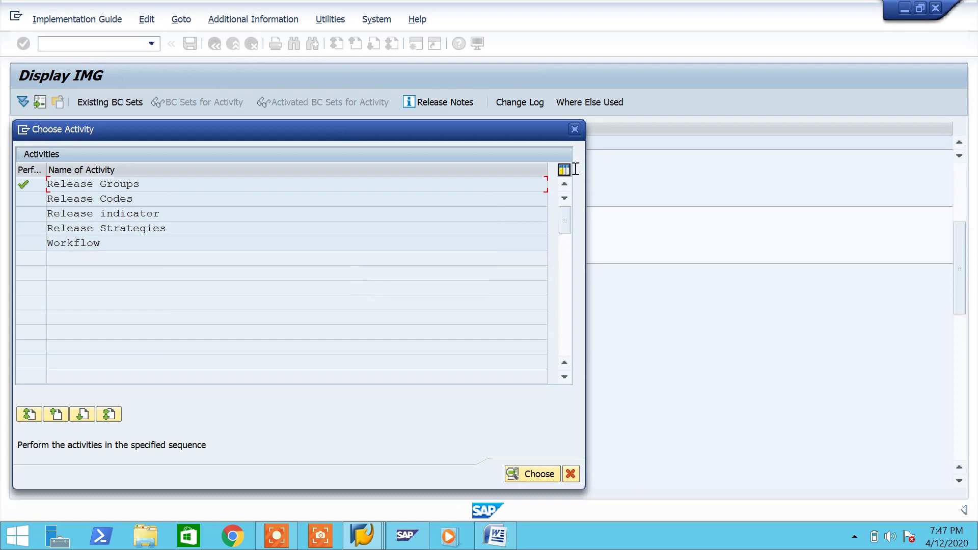
{"action": "left_click", "coordinate": [575, 129]}
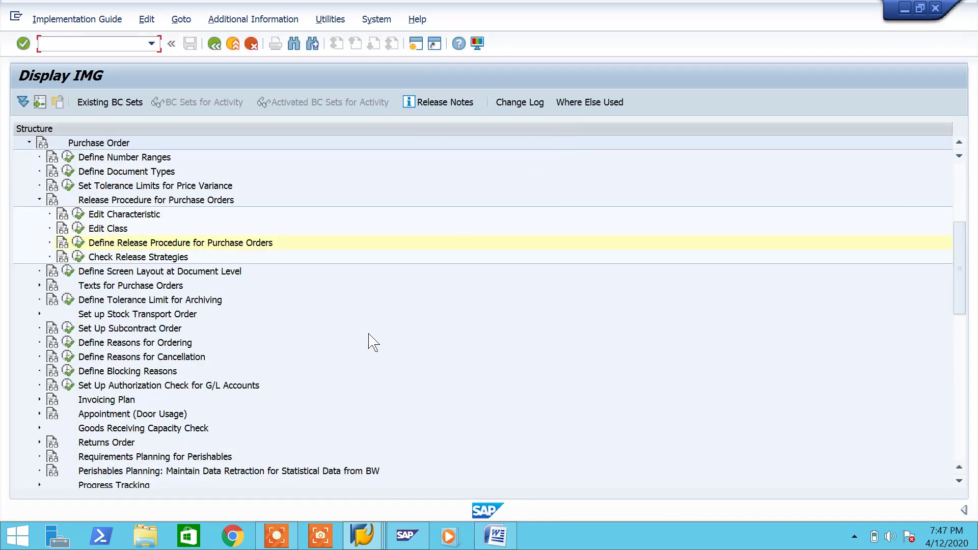
- Switch to Word and add the line "Sorry it could not support our own class..." below the release groups note
{"action": "left_click", "coordinate": [494, 535]}
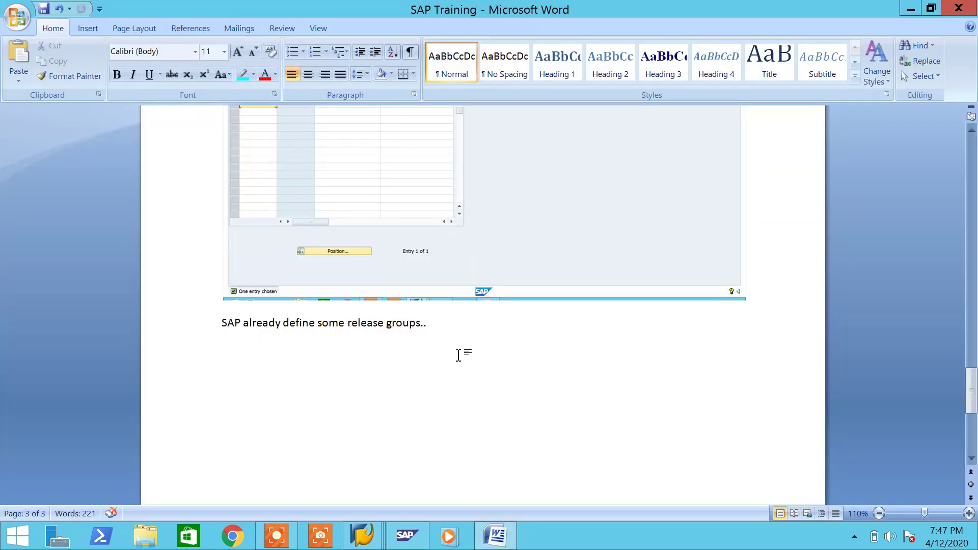
{"action": "type", "text": "Sorry it c"}
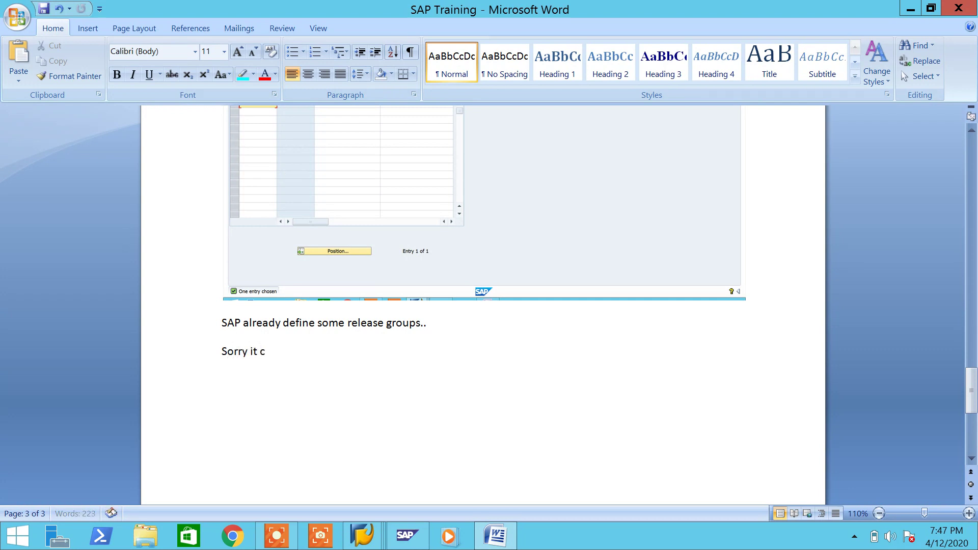
{"action": "type", "text": "ould not support ou"}
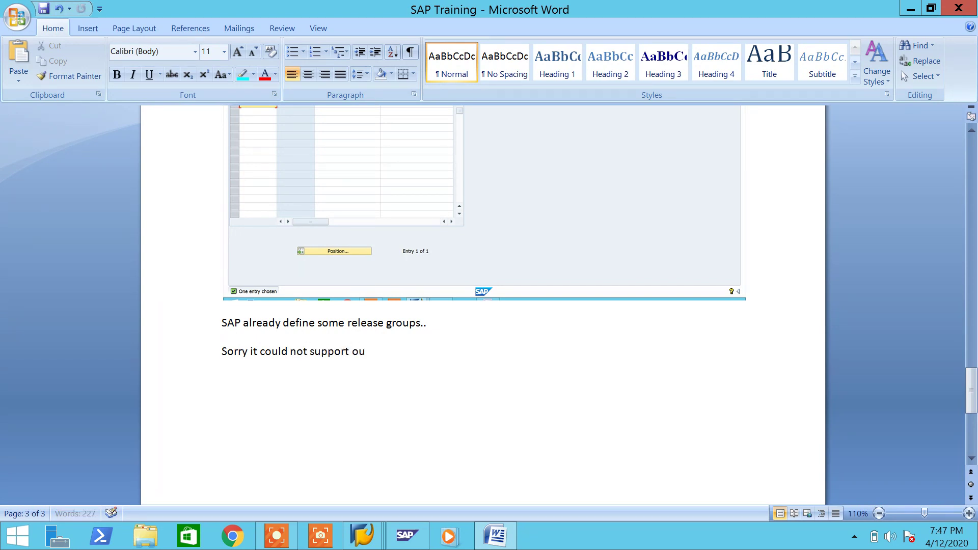
{"action": "type", "text": "r own class..."}
- Start a new line reading "i will do one thing", using the spelling suggestion to correct "onething"
{"action": "key", "text": "Return"}
{"action": "type", "text": "i will"}
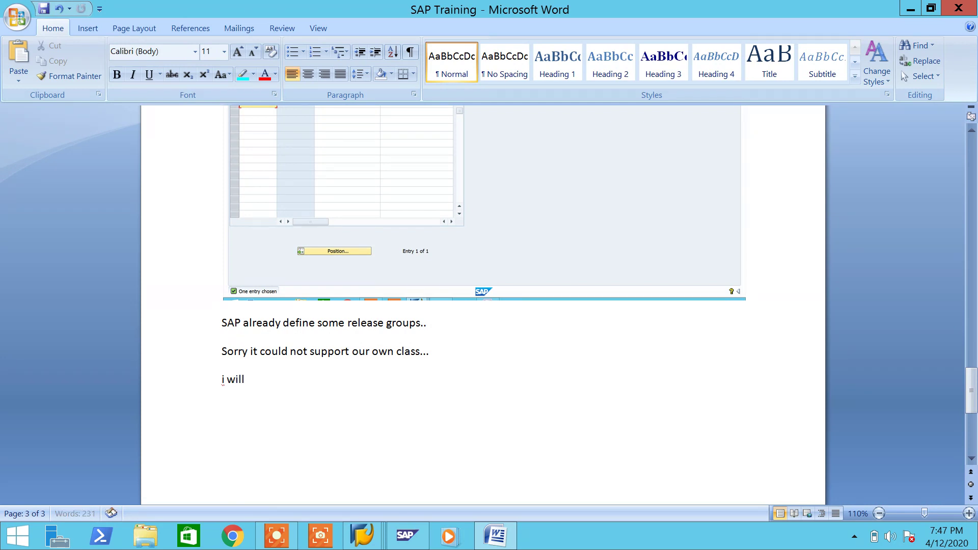
{"action": "type", "text": " do onethingh"}
{"action": "key", "text": "BackSpace"}
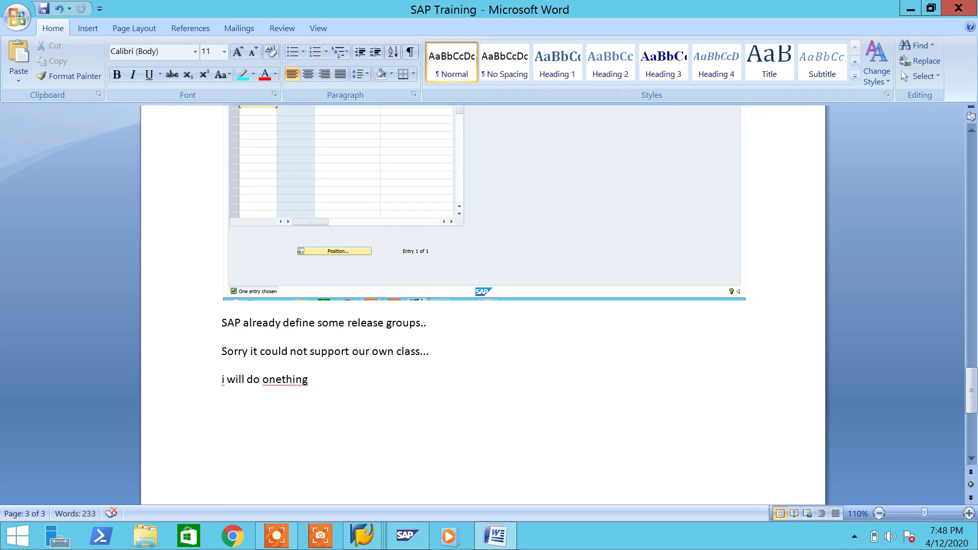
{"action": "key", "text": "Left"}
{"action": "key", "text": "Left"}
{"action": "key", "text": "Left"}
{"action": "key", "text": "Left"}
{"action": "key", "text": "Left"}
{"action": "key", "text": "Left"}
{"action": "right_click", "coordinate": [308, 388]}
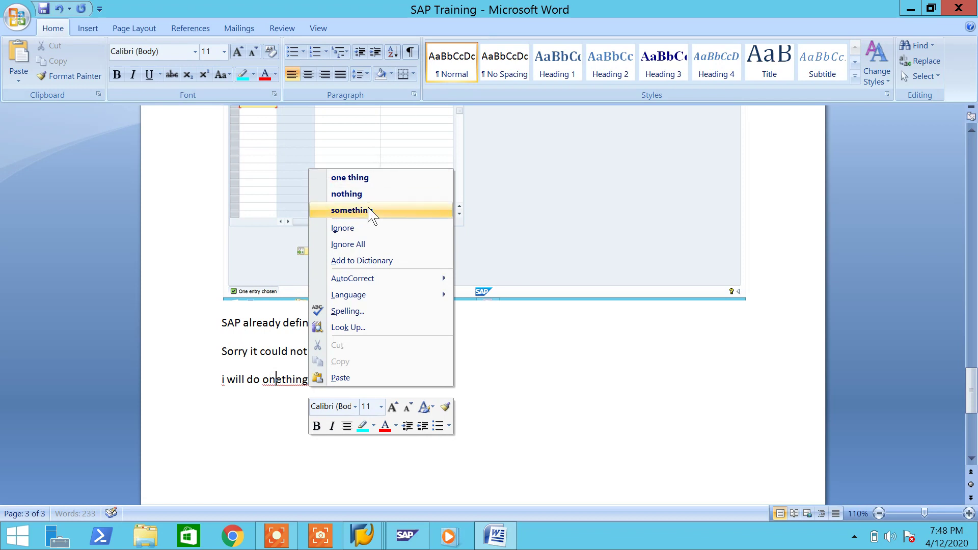
{"action": "left_click", "coordinate": [368, 179]}
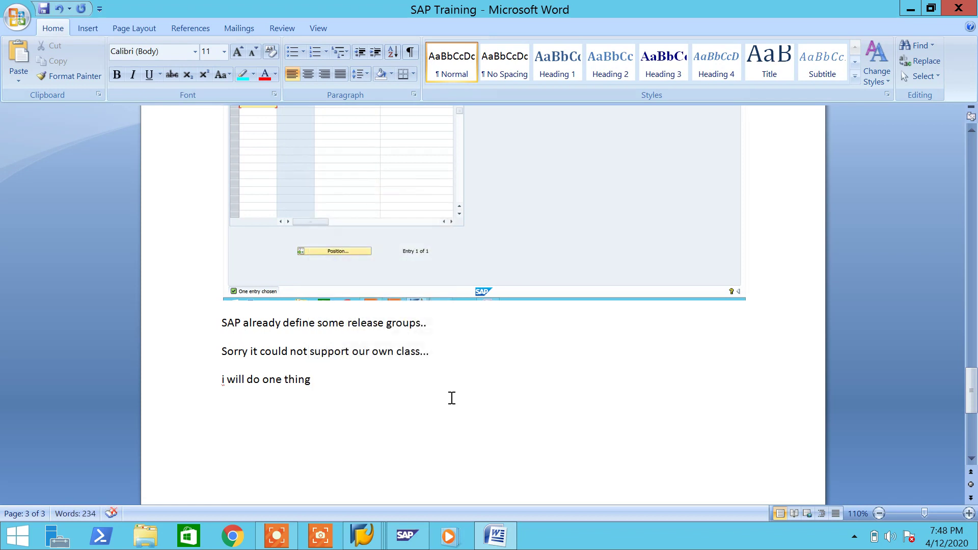
- Continue the last line with ", i will assign the our characteristic to the sap standard class"
{"action": "type", "text": ", i will asigned"}
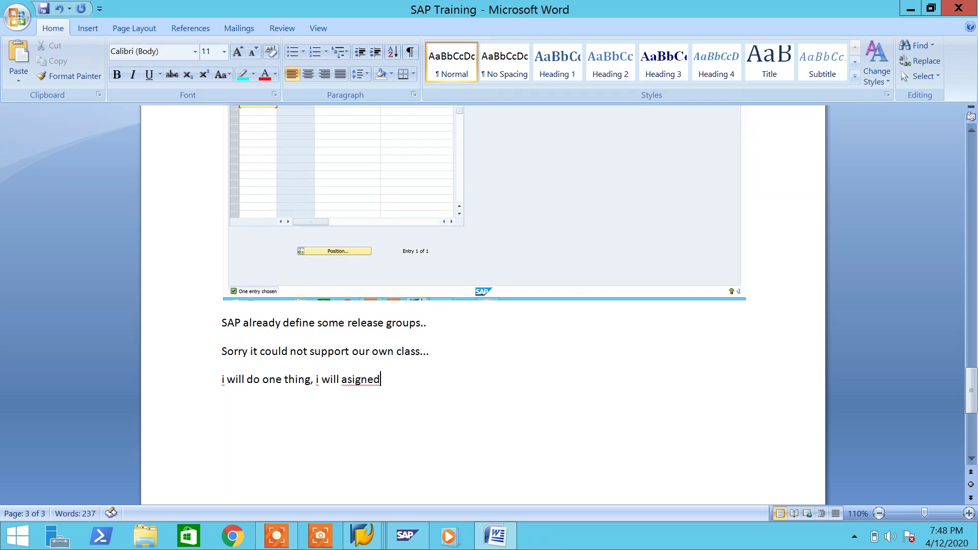
{"action": "key", "text": "BackSpace"}
{"action": "key", "text": "BackSpace"}
{"action": "key", "text": "BackSpace"}
{"action": "key", "text": "BackSpace"}
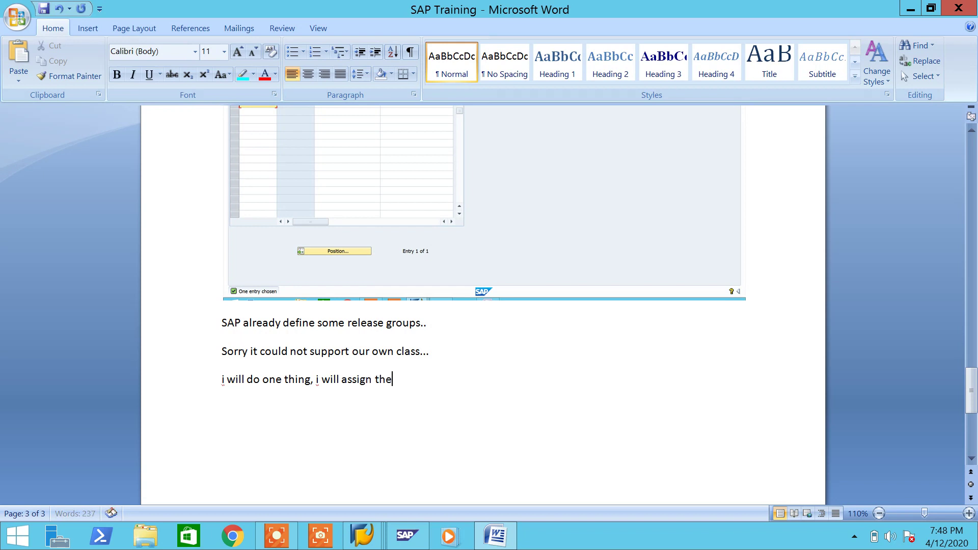
{"action": "type", "text": "our characteristic to the sap"}
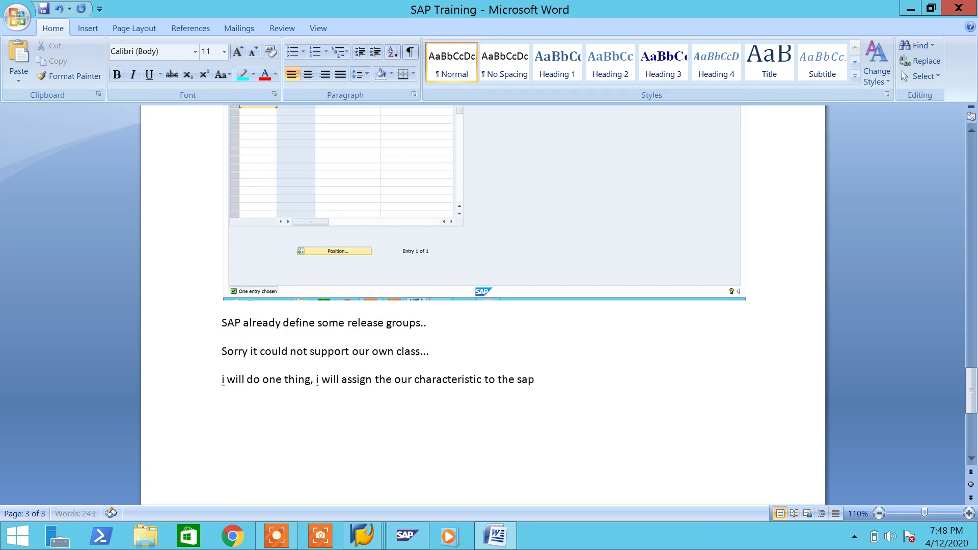
{"action": "type", "text": " stan"}
{"action": "key", "text": "BackSpace"}
{"action": "type", "text": "andard class"}
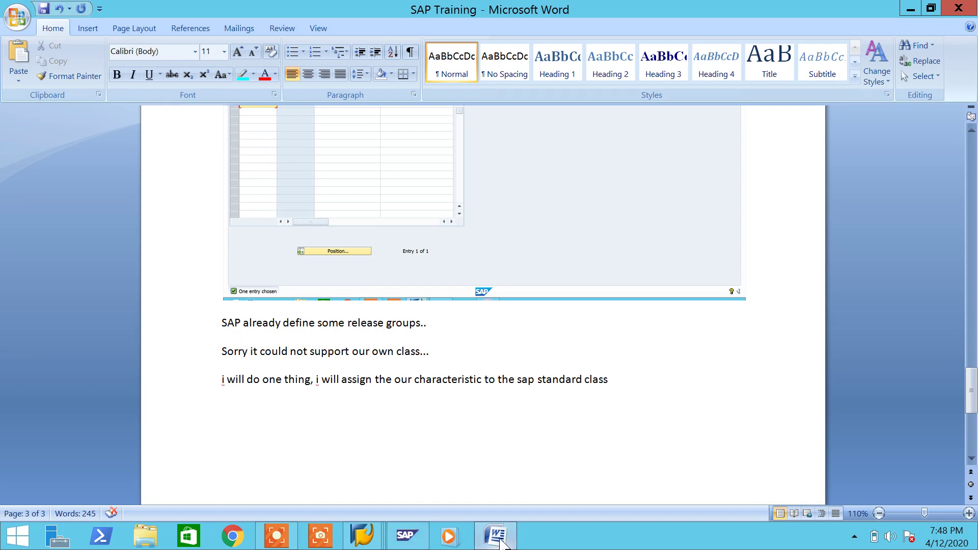
- Switch back to SAP and reopen the release groups under Define Release Procedure for Purchase Orders to check their class name
{"action": "left_click", "coordinate": [500, 542]}
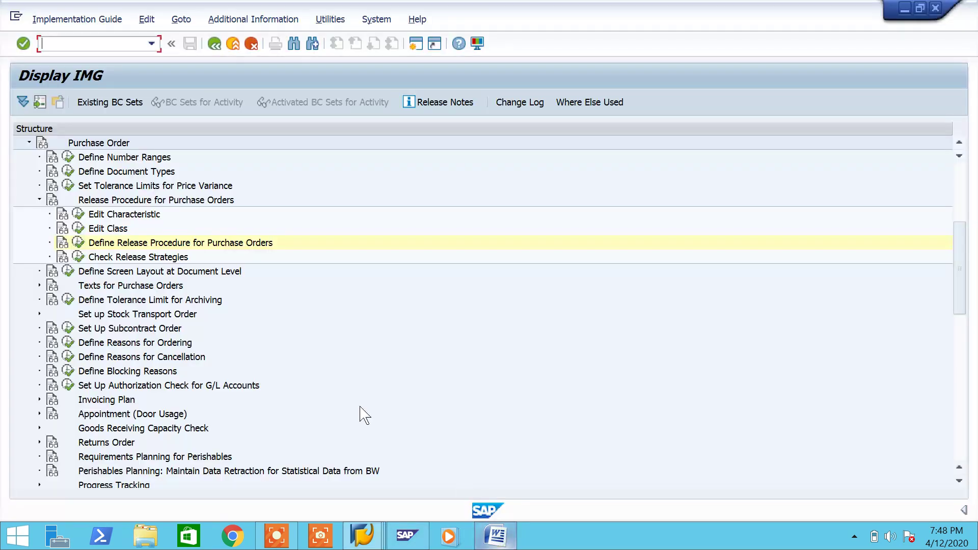
{"action": "left_click", "coordinate": [79, 243]}
{"action": "double_click", "coordinate": [162, 186]}
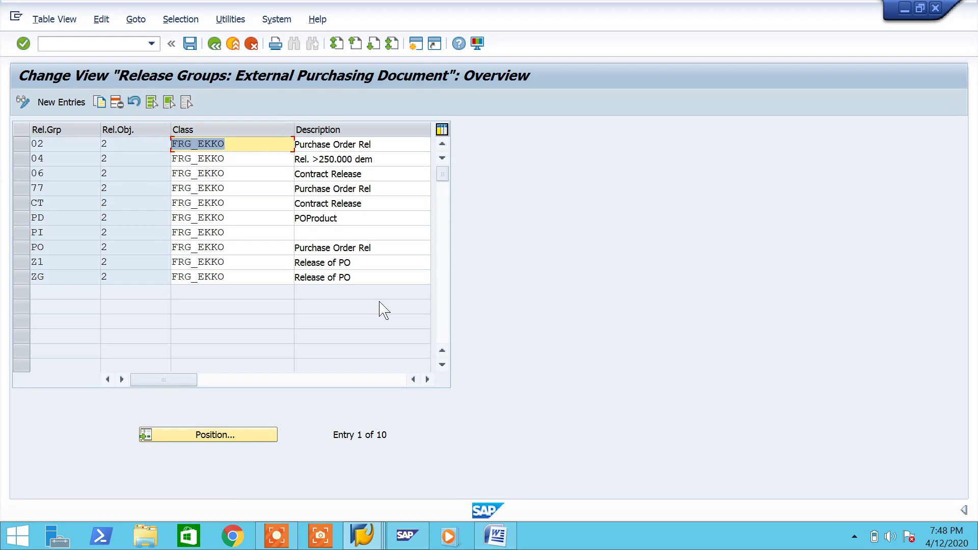
{"action": "left_click", "coordinate": [525, 331]}
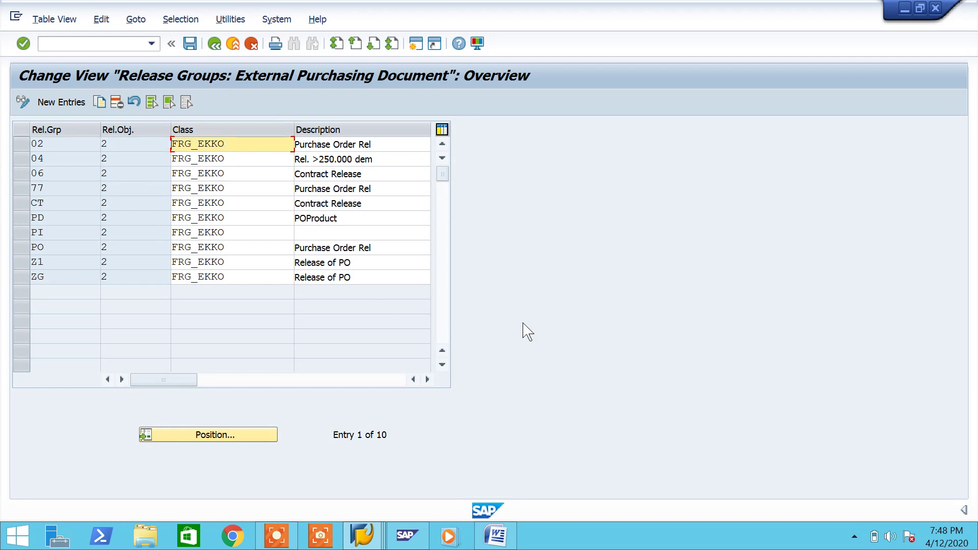
- In Word, append " : FRG_EKKO" to the end of the last line and save the document
{"action": "left_click", "coordinate": [496, 535]}
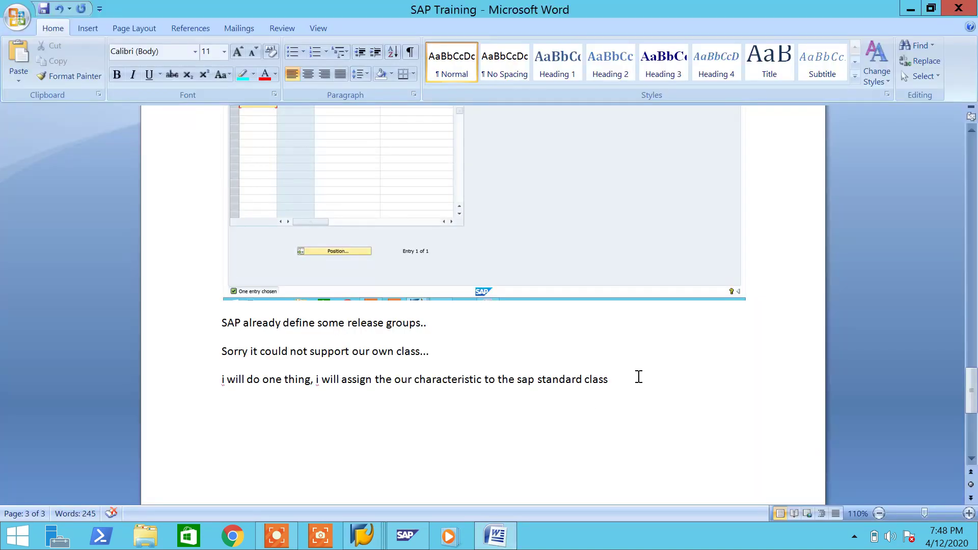
{"action": "type", "text": ":"}
{"action": "type", "text": "FRG_EKKO"}
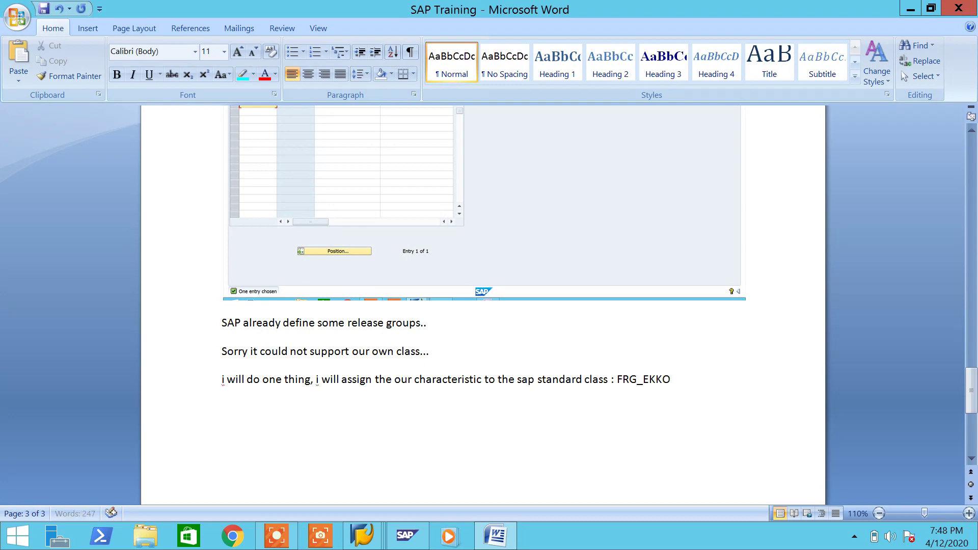
{"action": "key", "text": "ctrl+s"}
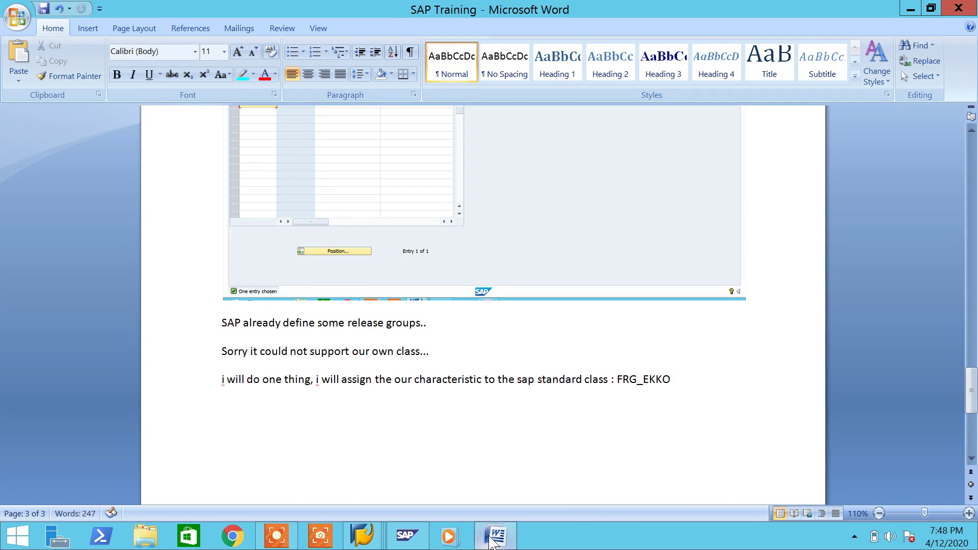
- Switch to the SAP session where class FRG_EKKO is open for changing its characteristics
{"action": "key", "text": "alt+Tab"}
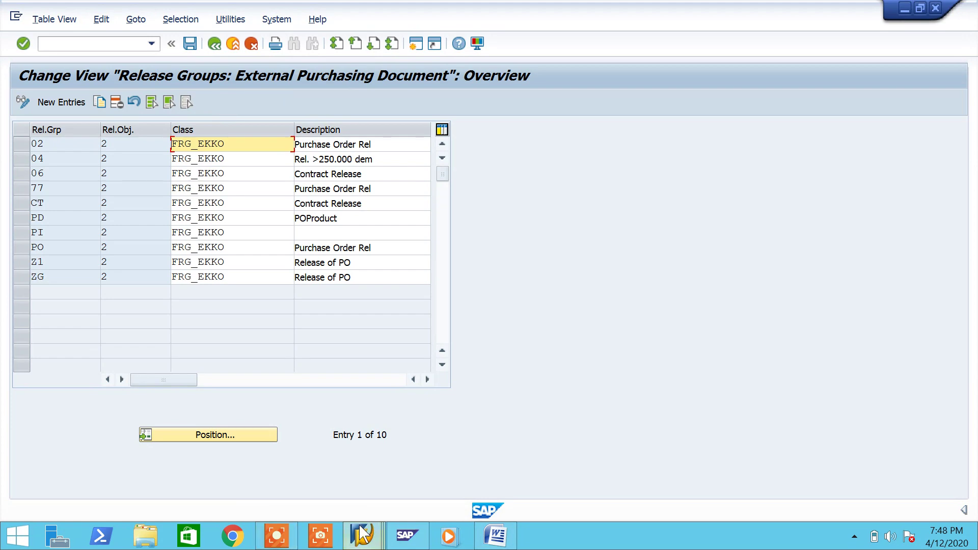
{"action": "mouse_move", "coordinate": [362, 535]}
{"action": "left_click", "coordinate": [856, 456]}
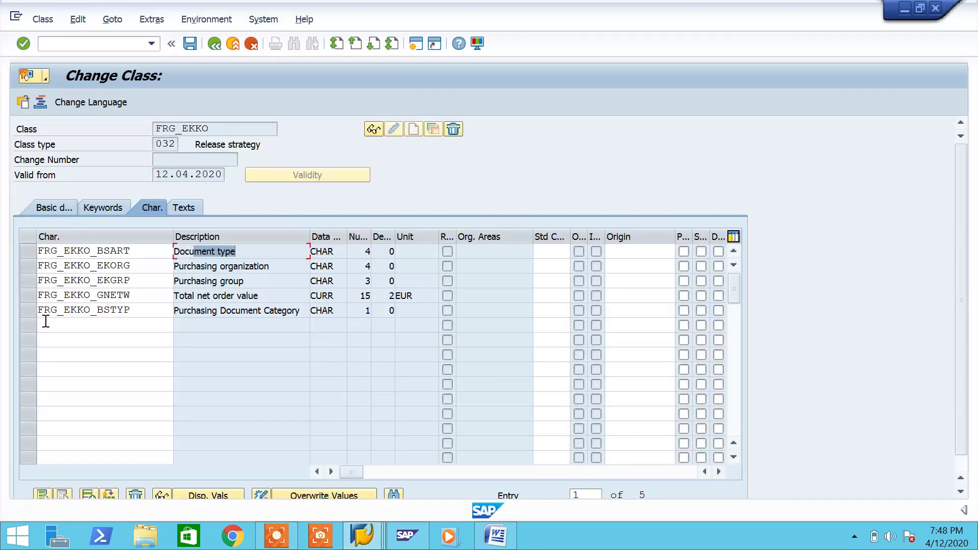
- Delete the characteristics FRG_EKKO_BSTYP and FRG_EKKO_GNETW from class FRG_EKKO, confirming each deletion
{"action": "left_click", "coordinate": [142, 248]}
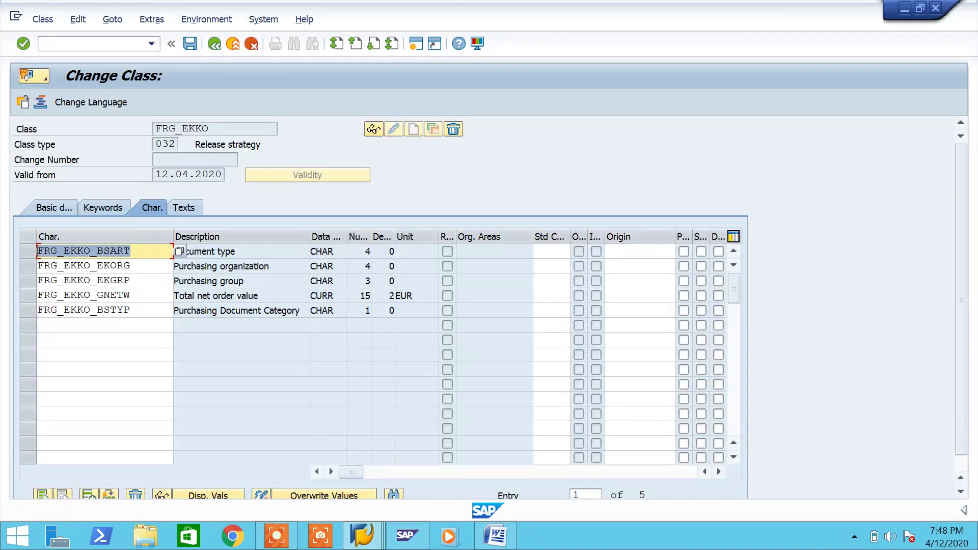
{"action": "left_click", "coordinate": [29, 311]}
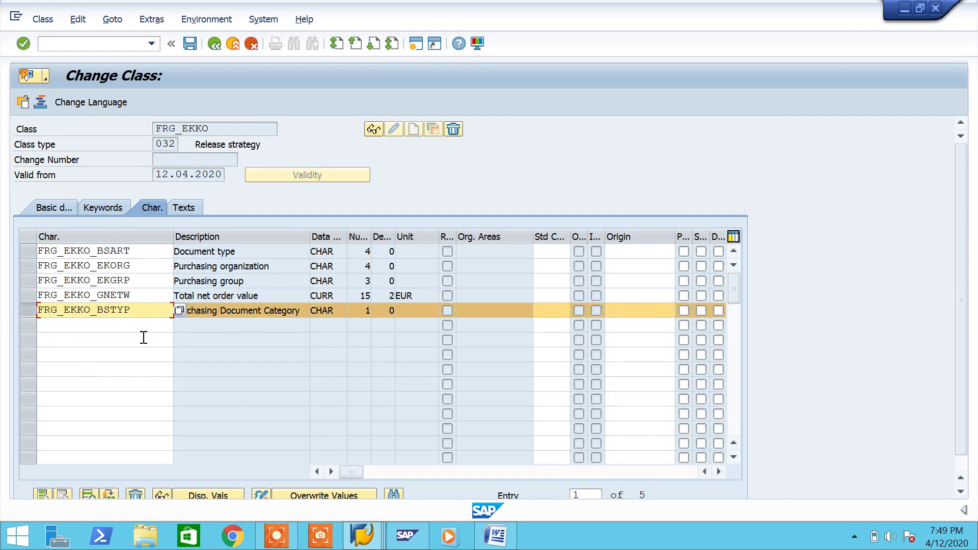
{"action": "left_click", "coordinate": [136, 494]}
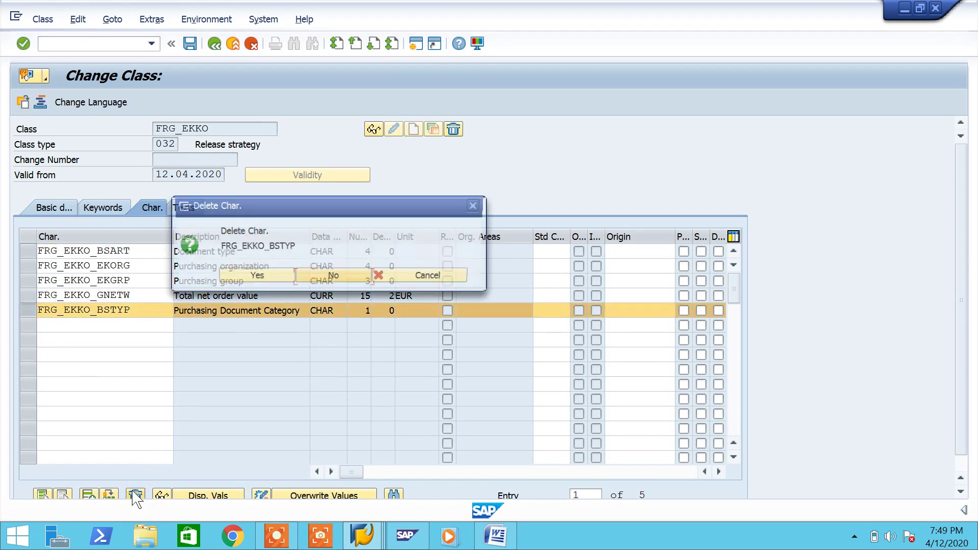
{"action": "left_click", "coordinate": [274, 279]}
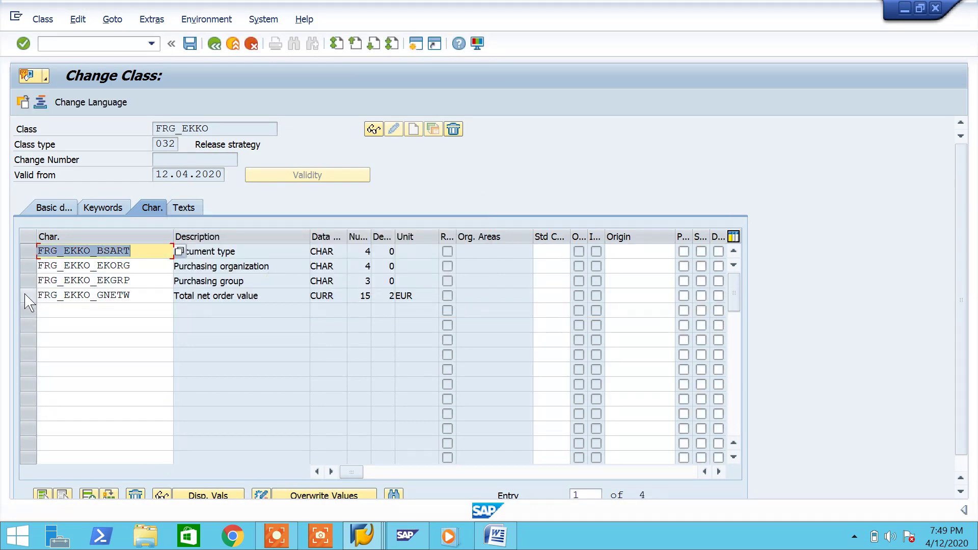
{"action": "left_click", "coordinate": [29, 297]}
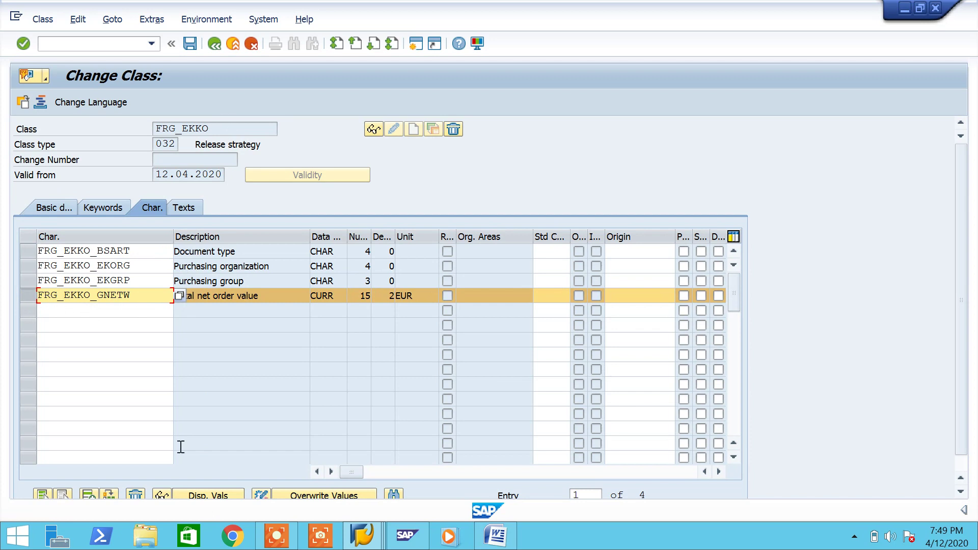
{"action": "left_click", "coordinate": [135, 495]}
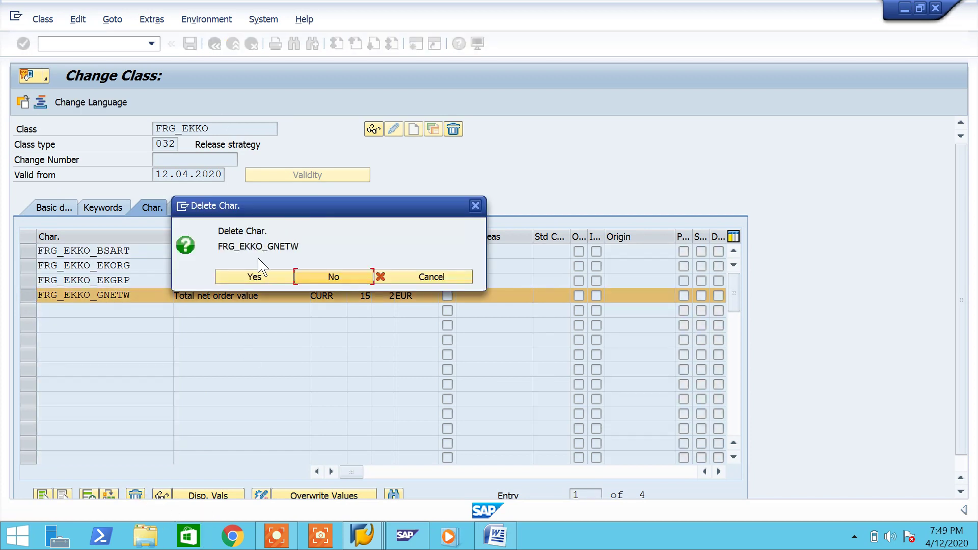
{"action": "left_click", "coordinate": [256, 277]}
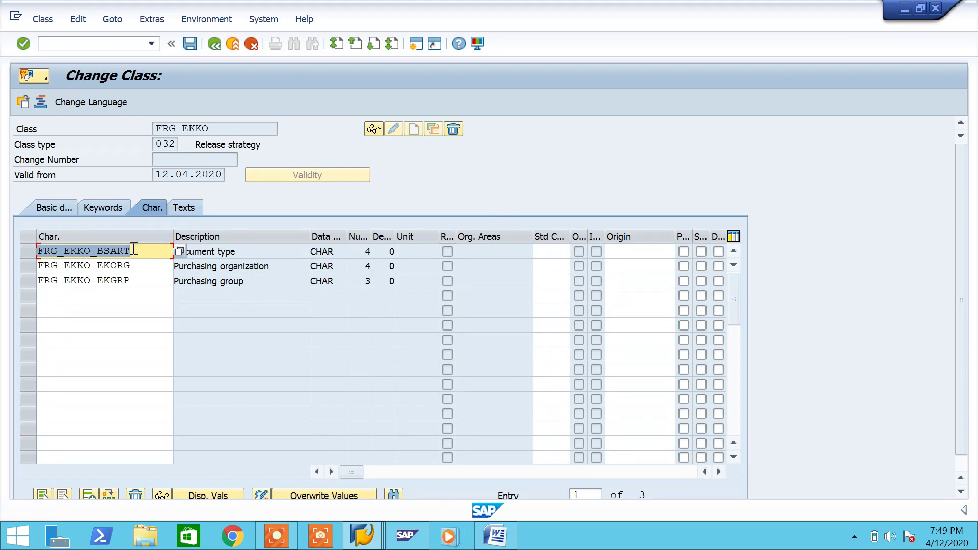
- Switch to Word and copy the characteristic name REL-PUR-ORG from the "3. Create Class" section
{"action": "left_click", "coordinate": [495, 535]}
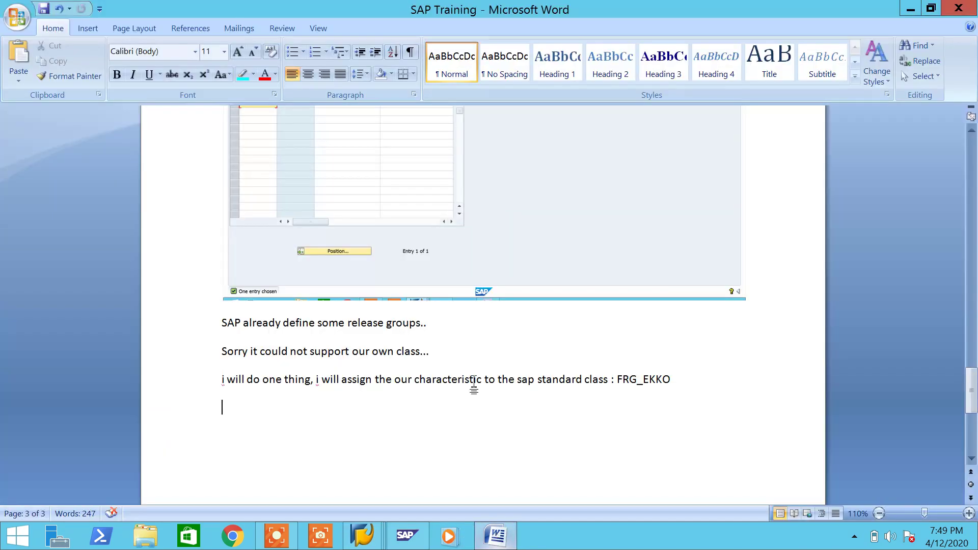
{"action": "left_click", "coordinate": [498, 541]}
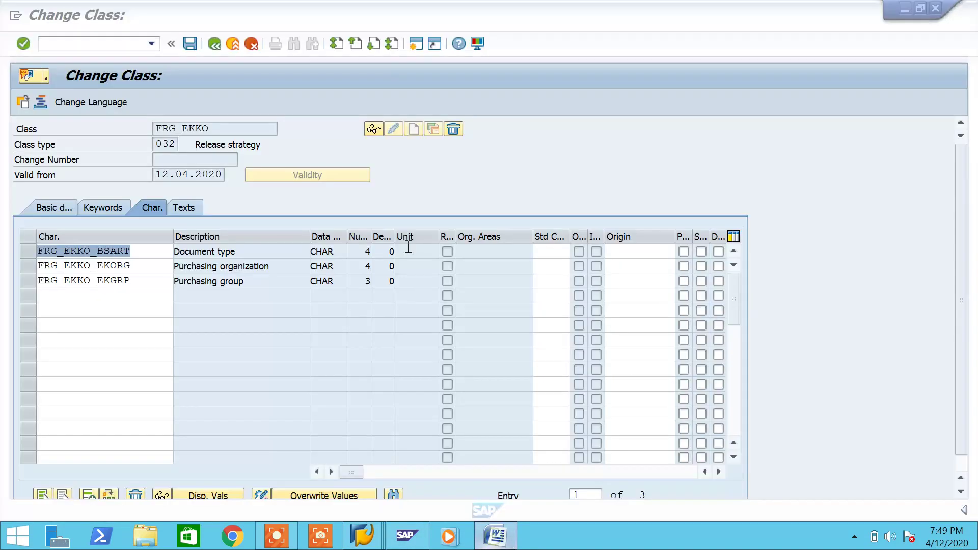
{"action": "left_click", "coordinate": [496, 535]}
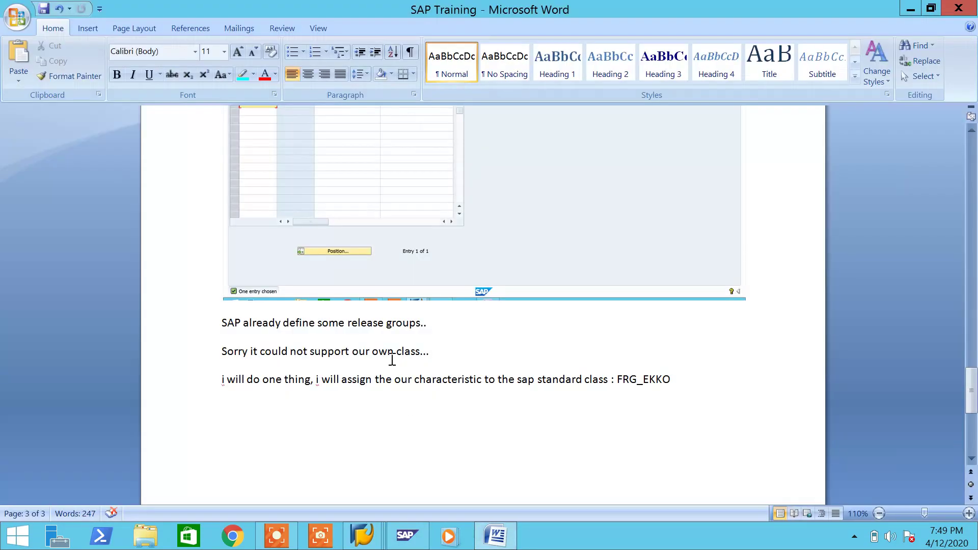
{"action": "scroll", "coordinate": [404, 353], "scroll_direction": "up", "scroll_amount": 10}
{"action": "scroll", "coordinate": [404, 354], "scroll_direction": "up", "scroll_amount": 3}
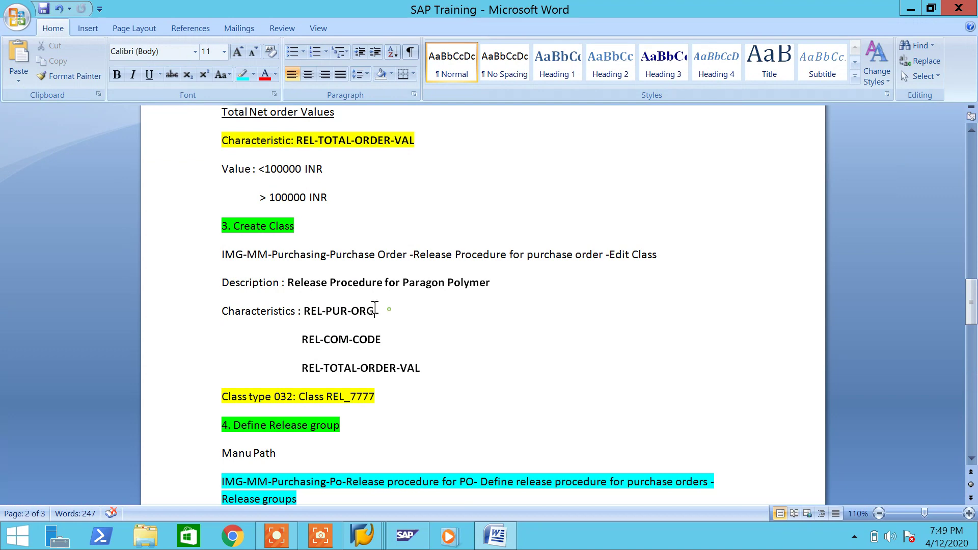
{"action": "left_click_drag", "start_coordinate": [375, 309], "coordinate": [304, 311]}
{"action": "key", "text": "ctrl+c"}
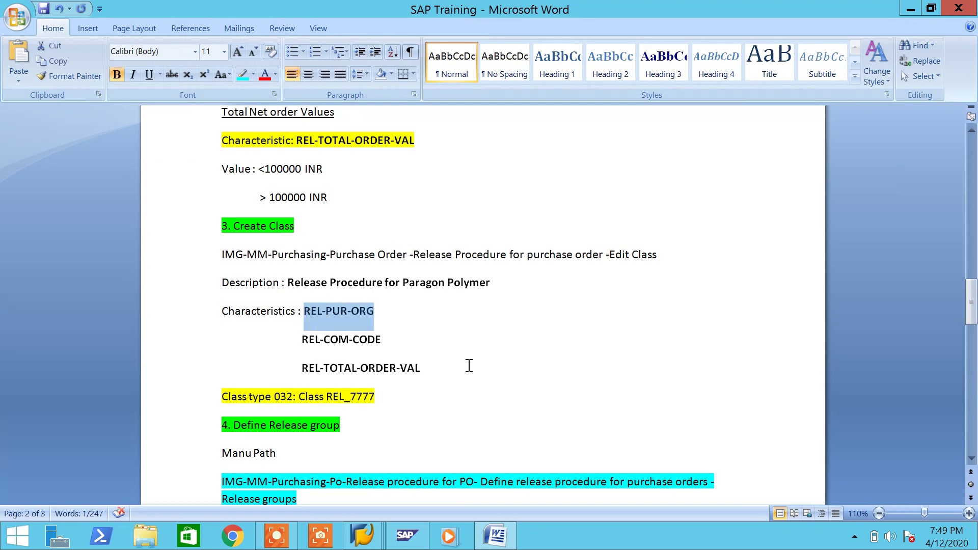
- Switch back to SAP and replace characteristic FRG_EKKO_BSART with REL-PUR-ORG, confirming the deletion of the old one
{"action": "left_click", "coordinate": [504, 536]}
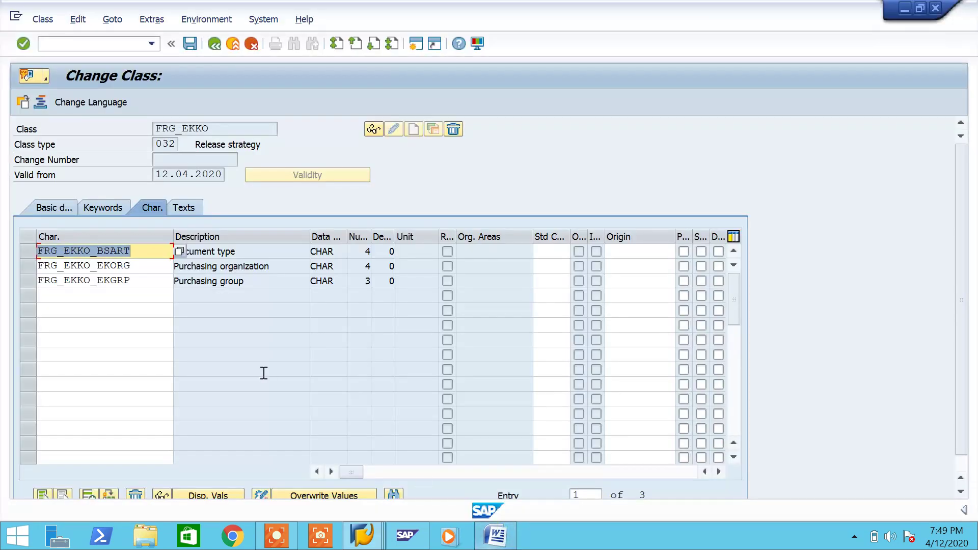
{"action": "key", "text": "ctrl+v"}
{"action": "key", "text": "Return"}
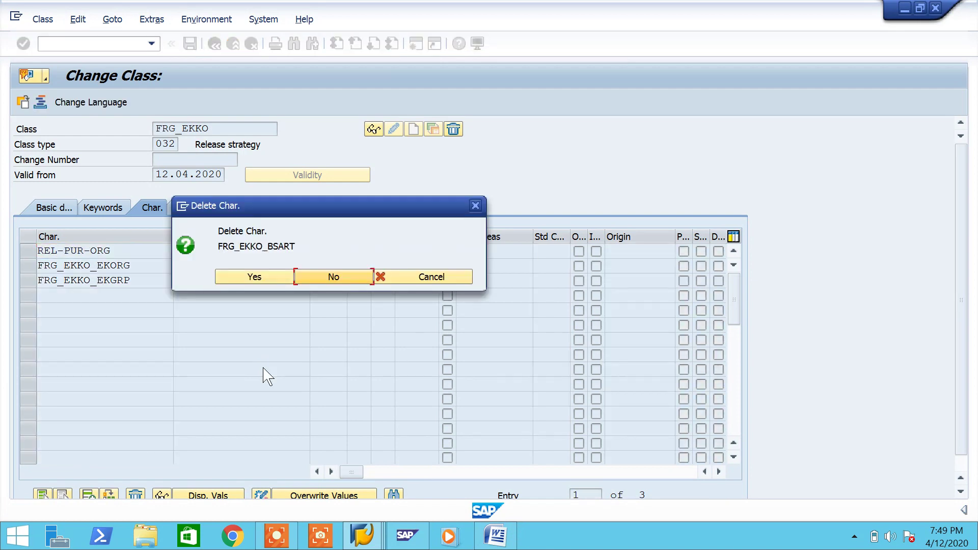
{"action": "left_click", "coordinate": [267, 279]}
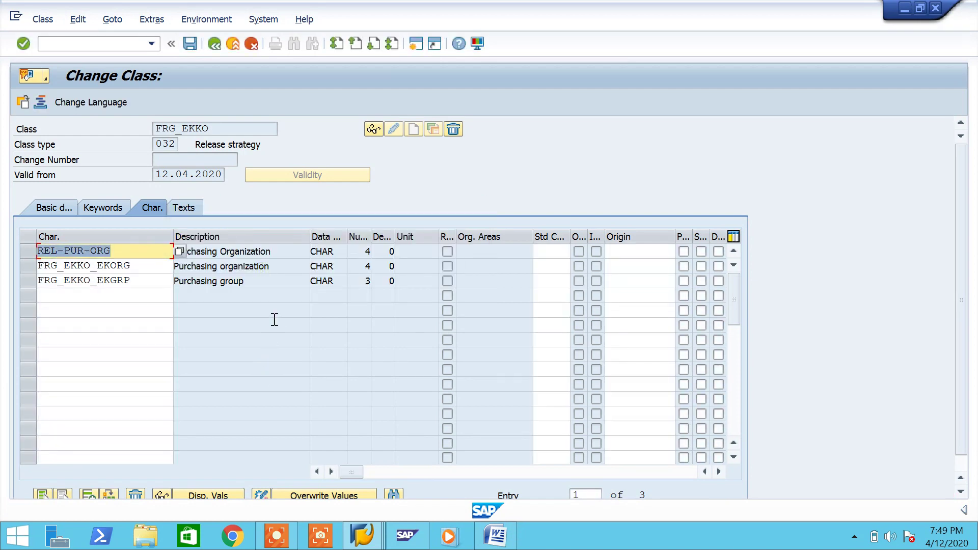
{"action": "left_click", "coordinate": [507, 540]}
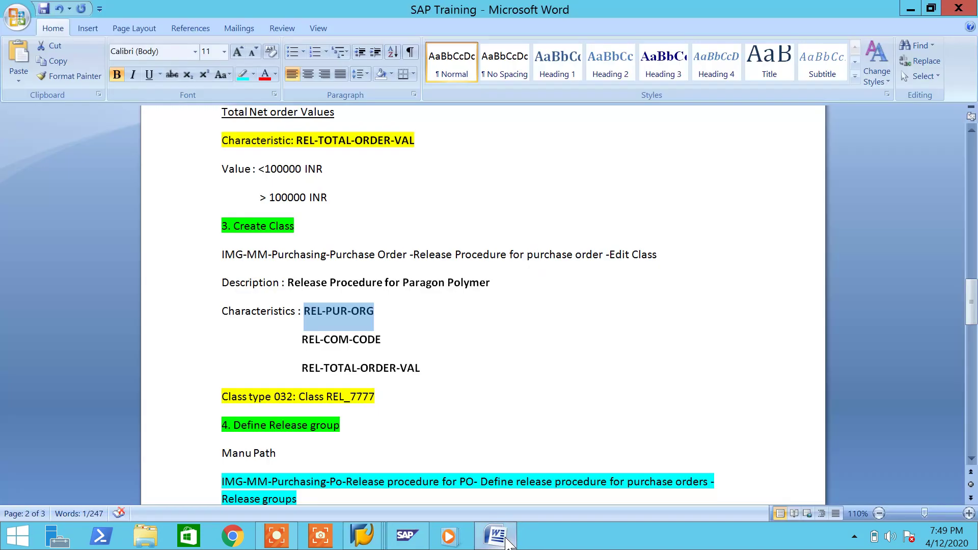
{"action": "left_click_drag", "start_coordinate": [381, 339], "coordinate": [299, 360]}
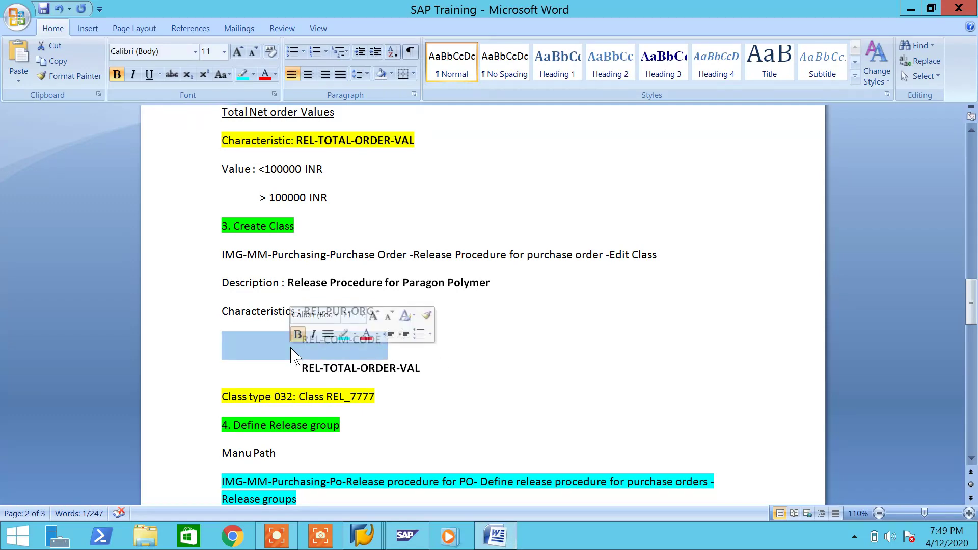
{"action": "key", "text": "alt+Tab"}
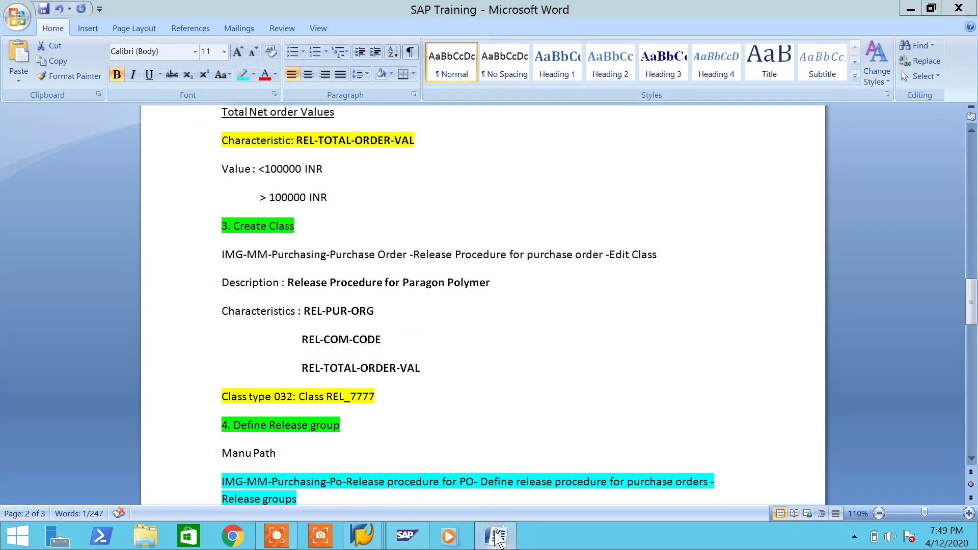
{"action": "left_click_drag", "start_coordinate": [147, 268], "coordinate": [27, 272]}
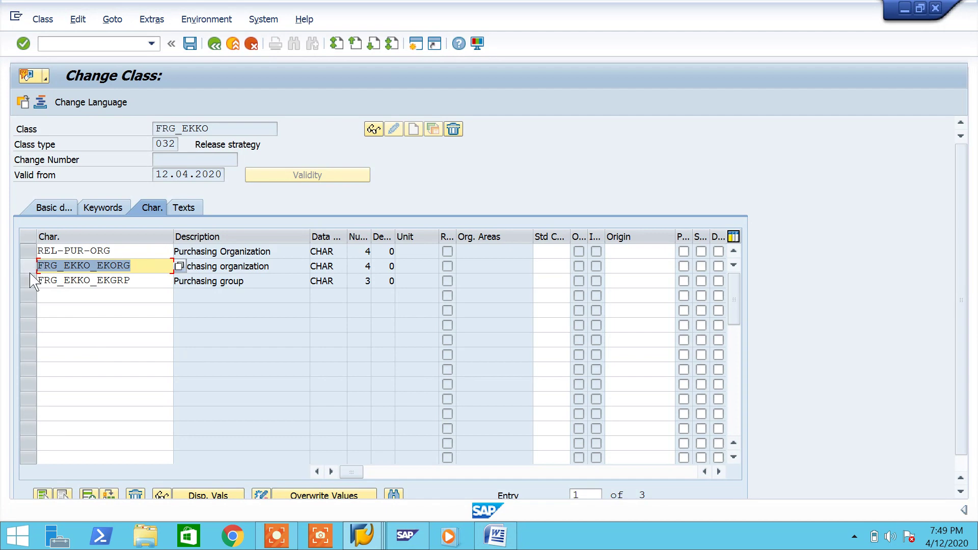
{"action": "key", "text": "ctrl+v"}
{"action": "key", "text": "ctrl+z"}
- In Word, copy only the characteristic name REL-COM-CODE, without its leading spaces, from the Create Class section
{"action": "left_click", "coordinate": [496, 534]}
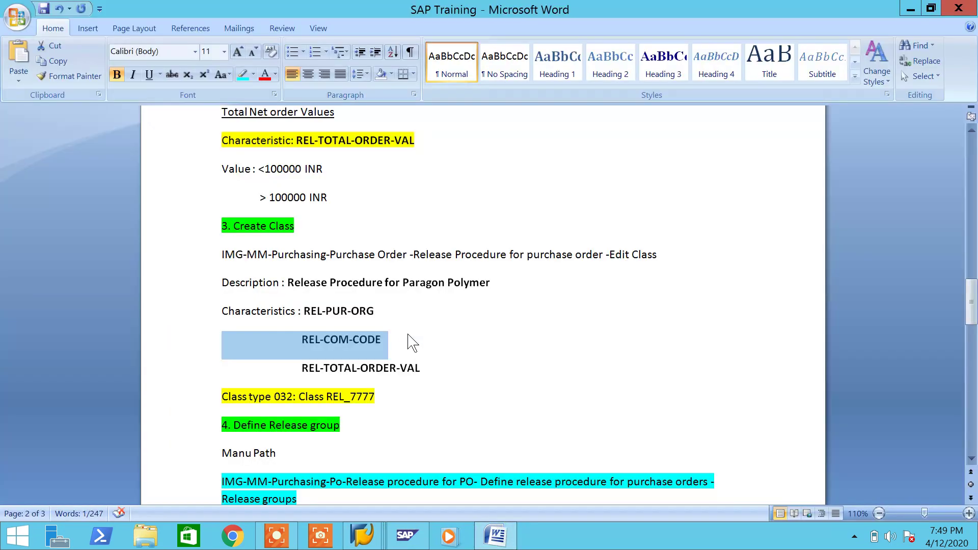
{"action": "left_click", "coordinate": [405, 340]}
{"action": "mouse_move", "coordinate": [302, 340]}
{"action": "left_mouse_down"}
{"action": "mouse_move", "coordinate": [357, 313]}
{"action": "mouse_move", "coordinate": [389, 341]}
{"action": "mouse_move", "coordinate": [312, 350]}
{"action": "left_mouse_up"}
{"action": "key", "text": "ctrl+c"}
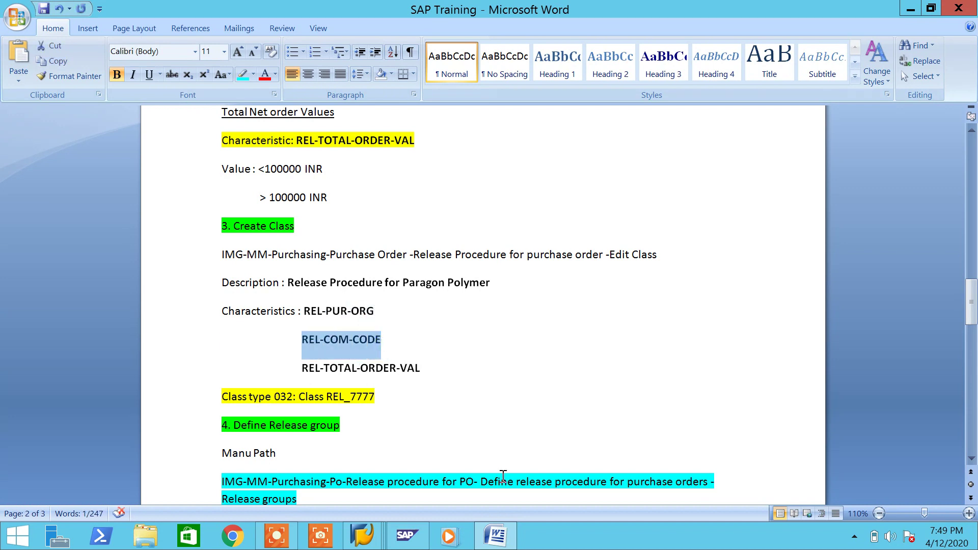
{"action": "left_click", "coordinate": [495, 536]}
{"action": "key", "text": "ctrl+v"}
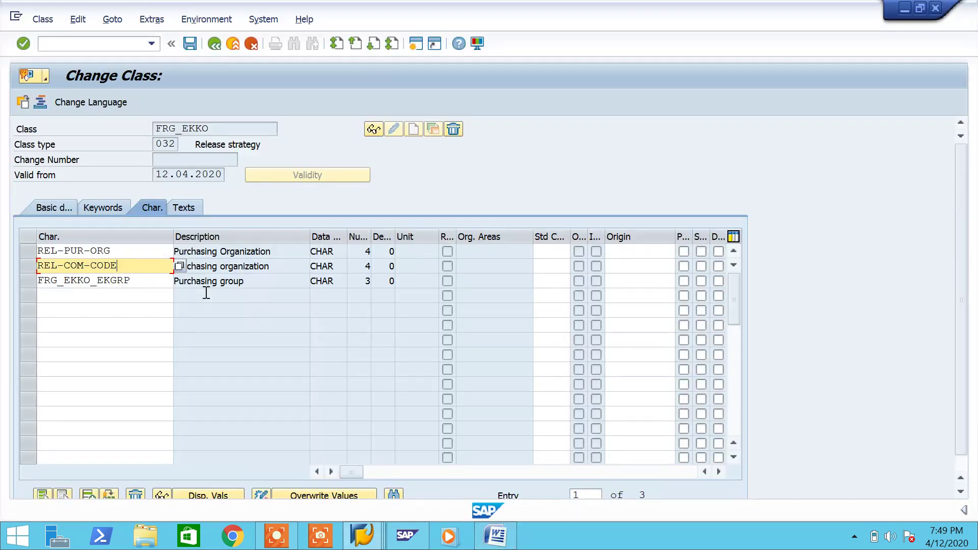
{"action": "key", "text": "Return"}
{"action": "key", "text": "Return"}
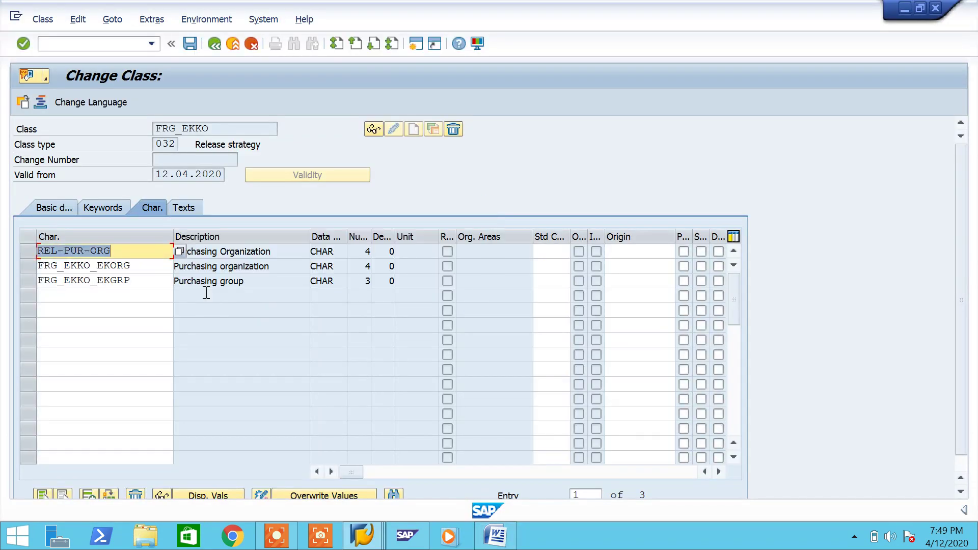
- Replace characteristic FRG_EKKO_EKORG in the class with REL-COM-CODE and confirm the deletion of the old one
{"action": "double_click", "coordinate": [50, 269]}
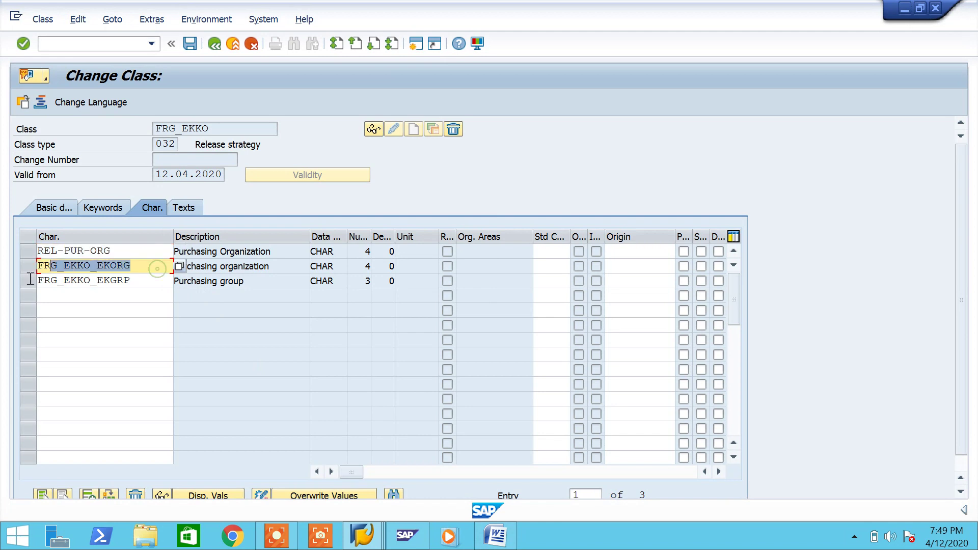
{"action": "key", "text": "ctrl+v"}
{"action": "key", "text": "Return"}
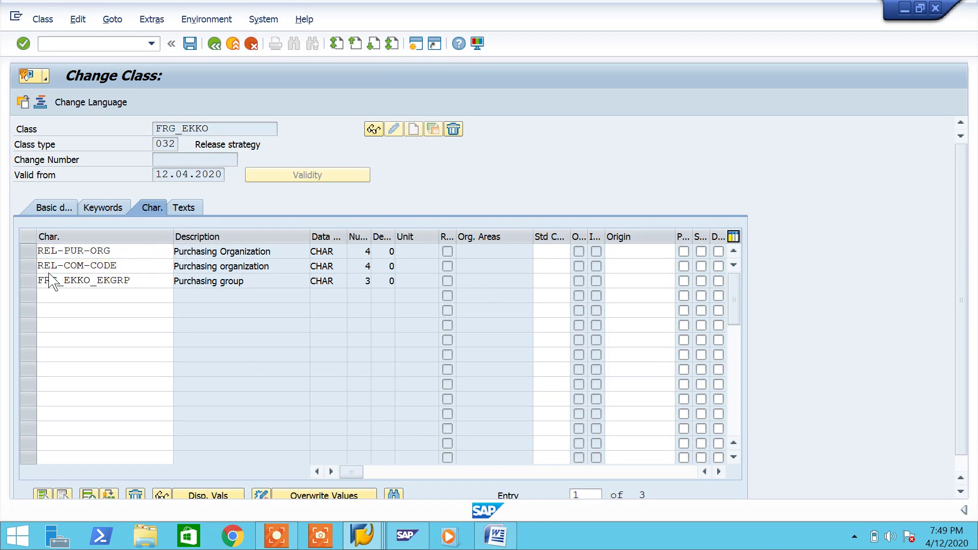
{"action": "left_click", "coordinate": [251, 276]}
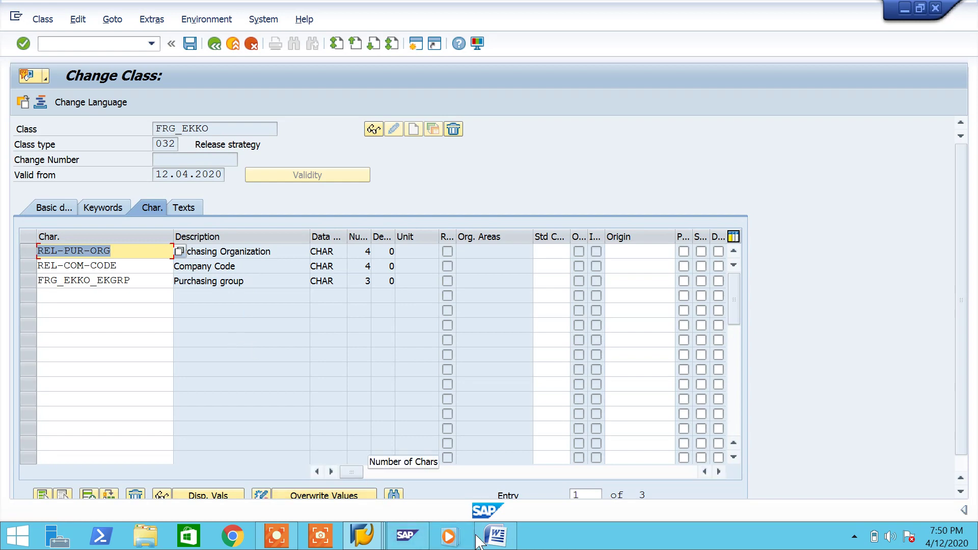
- Replace characteristic FRG_EKKO_EKGRP with REL-TOTAL-ORDER-VAL copied from the Word document, confirm the deletion, and save the class
{"action": "left_click", "coordinate": [495, 536]}
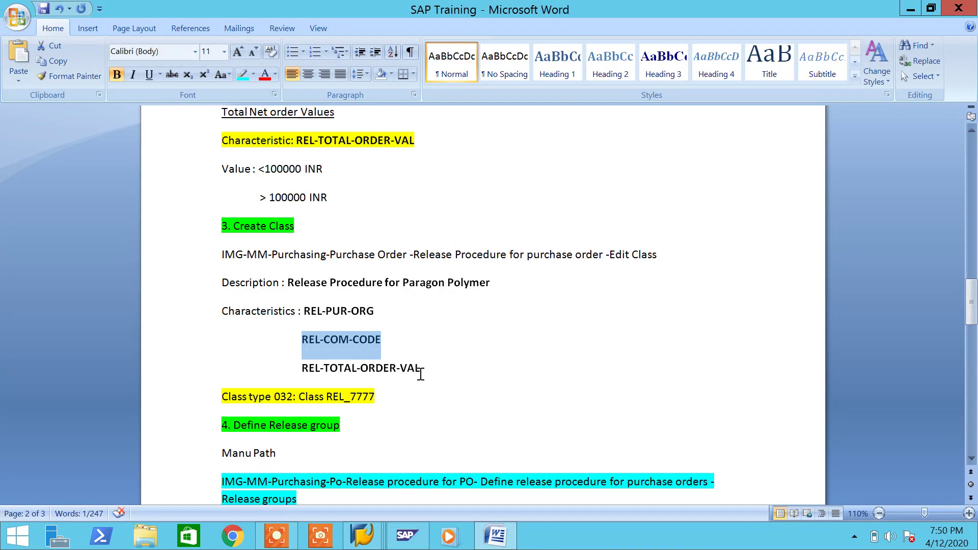
{"action": "left_click_drag", "start_coordinate": [421, 374], "coordinate": [314, 377]}
{"action": "key", "text": "ctrl+c"}
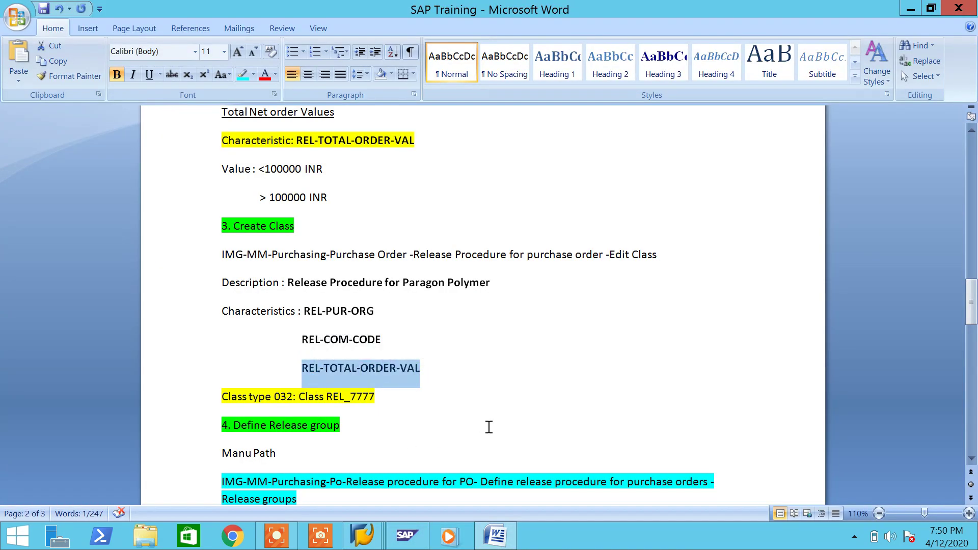
{"action": "key", "text": "alt+Tab"}
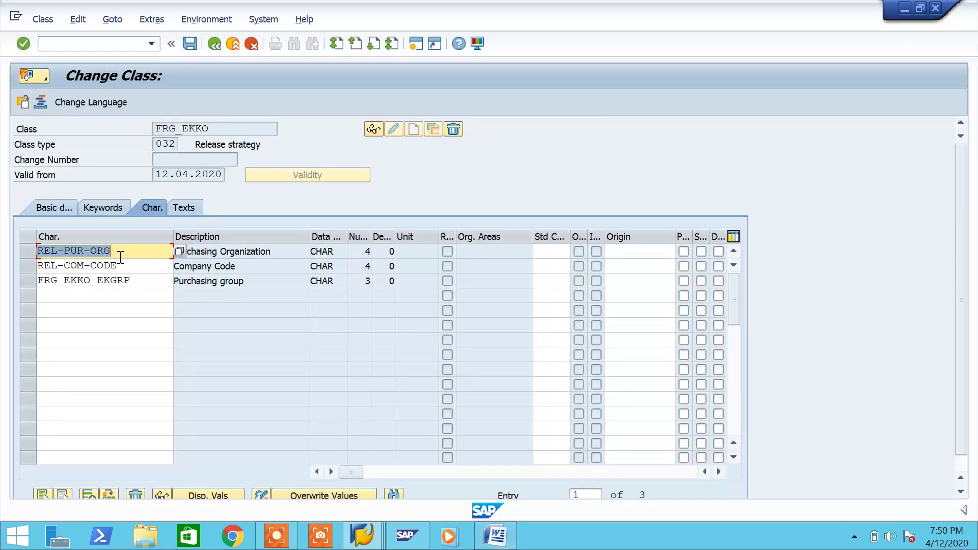
{"action": "double_click", "coordinate": [143, 286]}
{"action": "key", "text": "ctrl+v"}
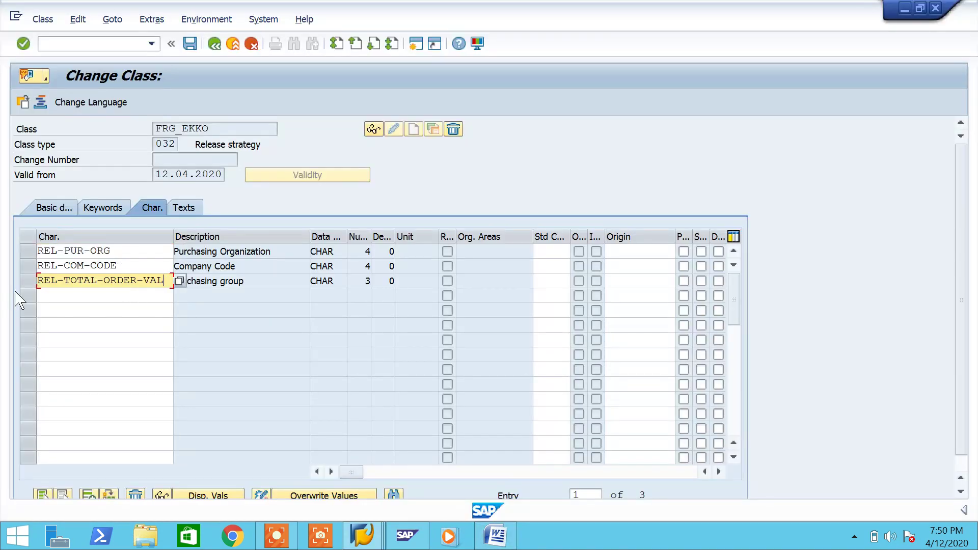
{"action": "key", "text": "Return"}
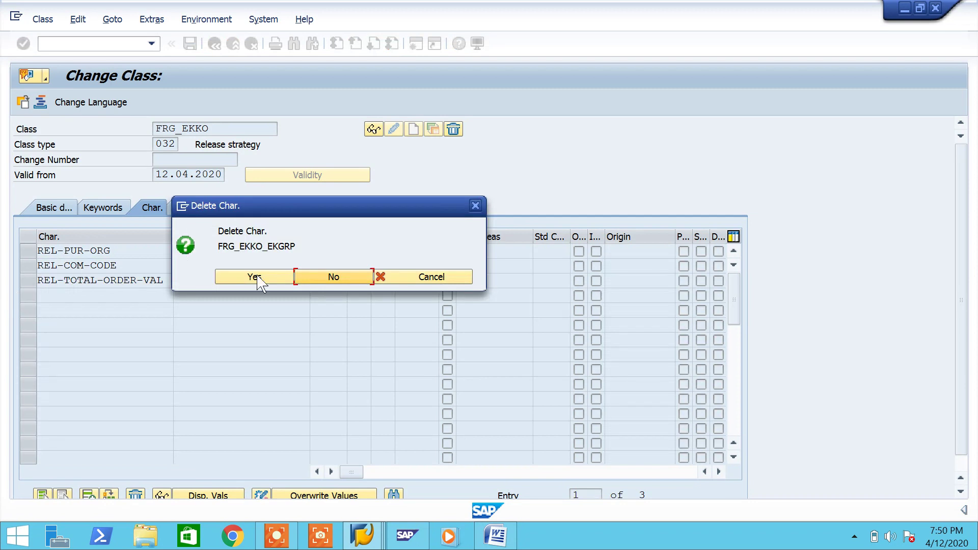
{"action": "left_click", "coordinate": [271, 285]}
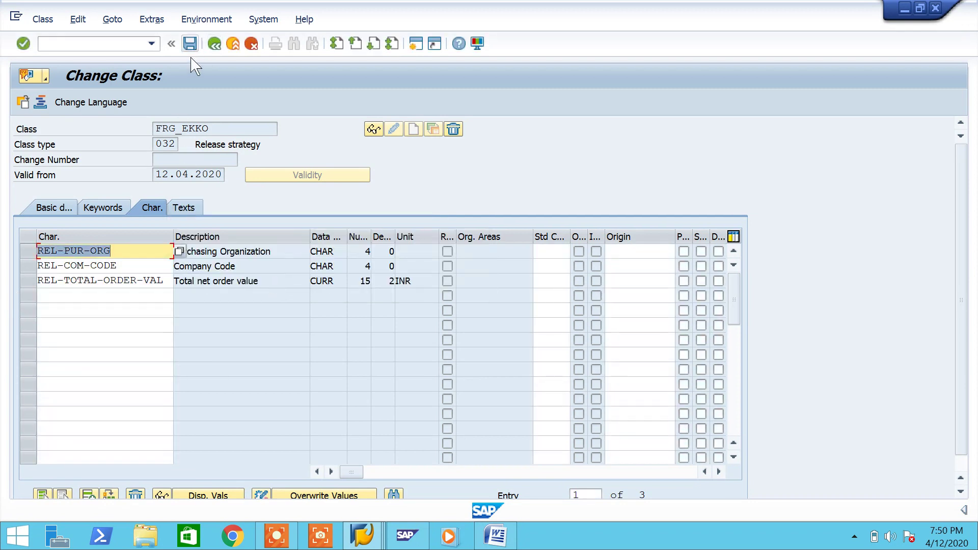
{"action": "left_click", "coordinate": [191, 46]}
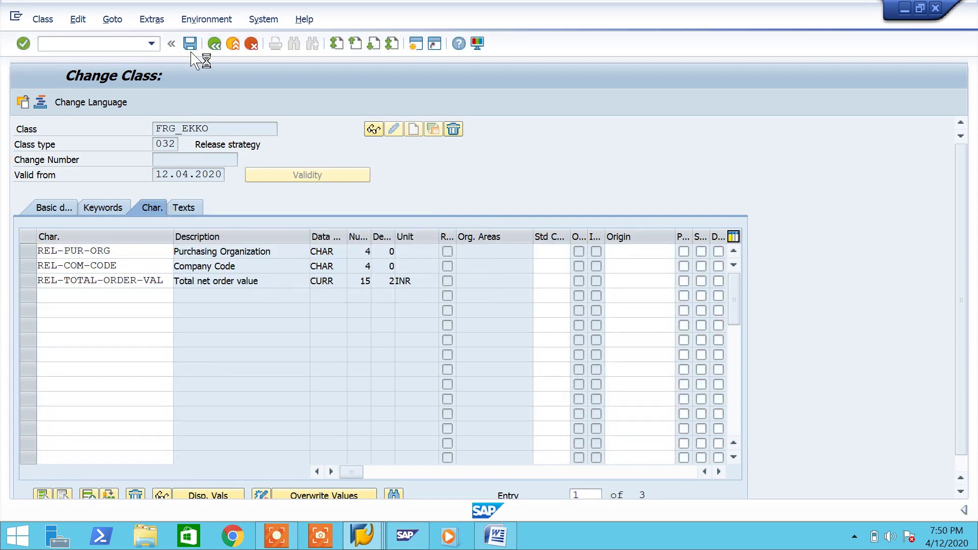
- Check the FRG_EKKO assignment note at the end of the Word document and return to SAP
{"action": "left_click", "coordinate": [503, 536]}
{"action": "scroll", "coordinate": [552, 424], "scroll_direction": "down", "scroll_amount": 20}
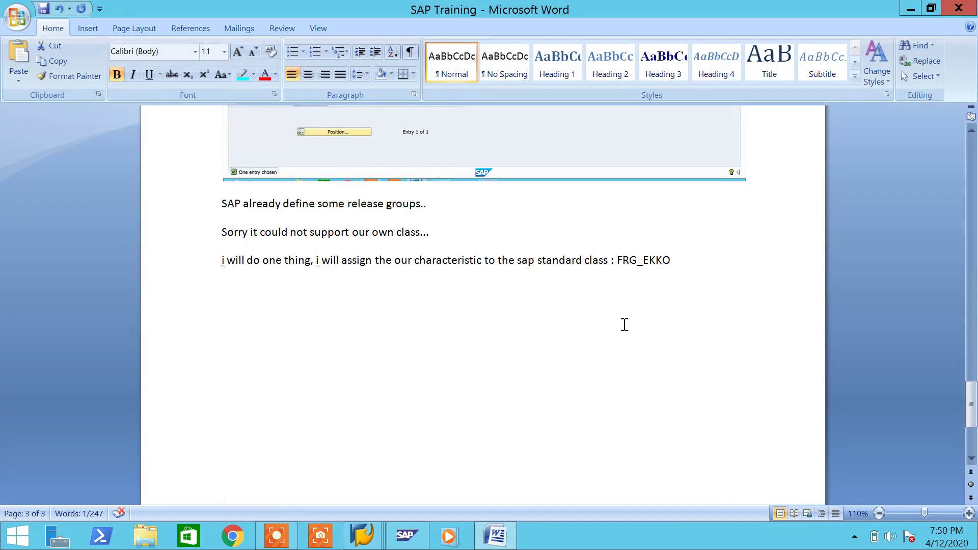
{"action": "left_click", "coordinate": [609, 321]}
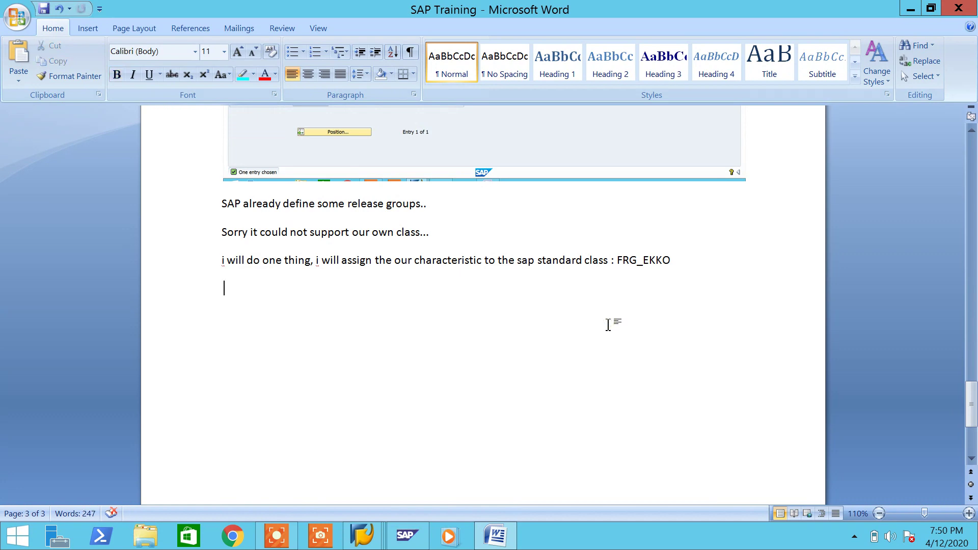
{"action": "scroll", "coordinate": [608, 324], "scroll_direction": "up", "scroll_amount": 8}
{"action": "scroll", "coordinate": [608, 324], "scroll_direction": "down", "scroll_amount": 7}
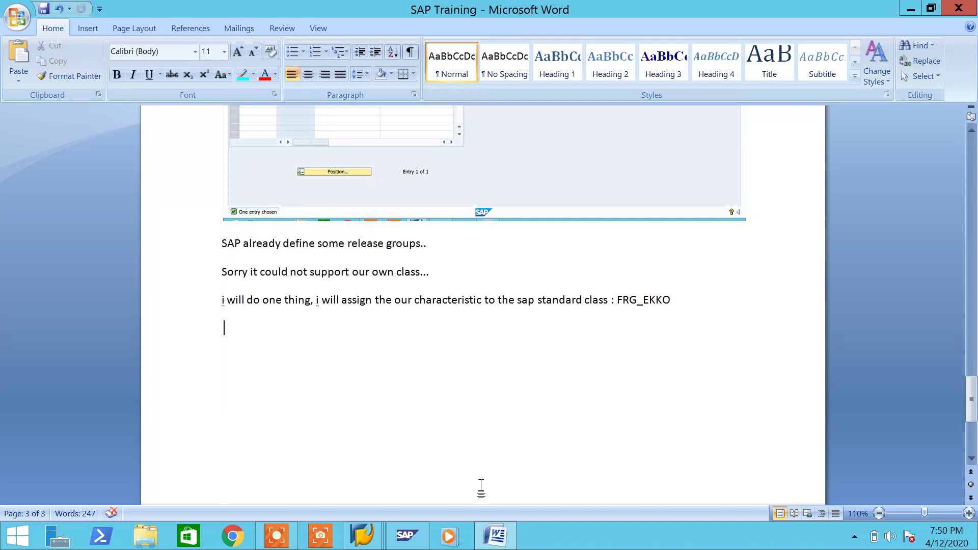
{"action": "left_click", "coordinate": [504, 538]}
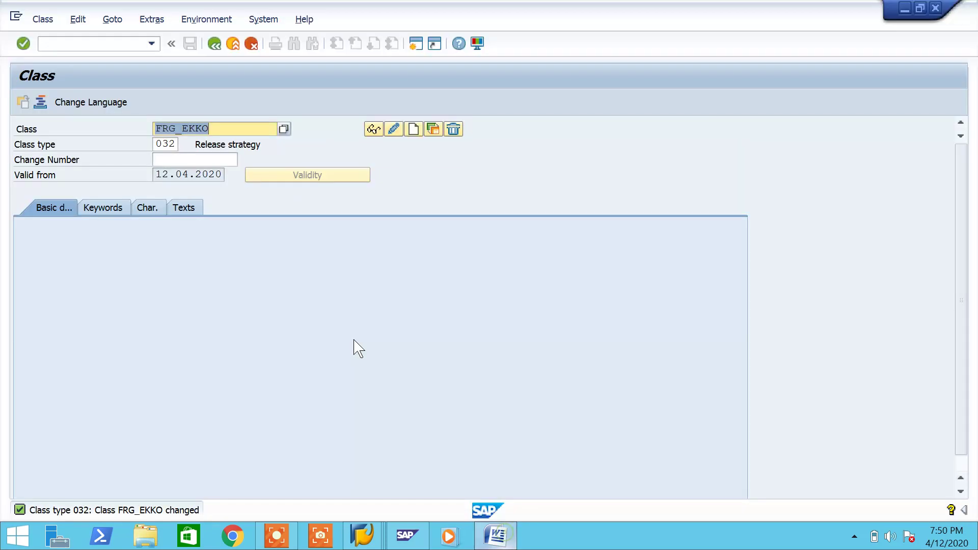
- Switch to the SAP release groups overview, select release group 77 with class FRG_EKKO, and save the view
{"action": "left_click", "coordinate": [374, 544]}
{"action": "left_click", "coordinate": [312, 480]}
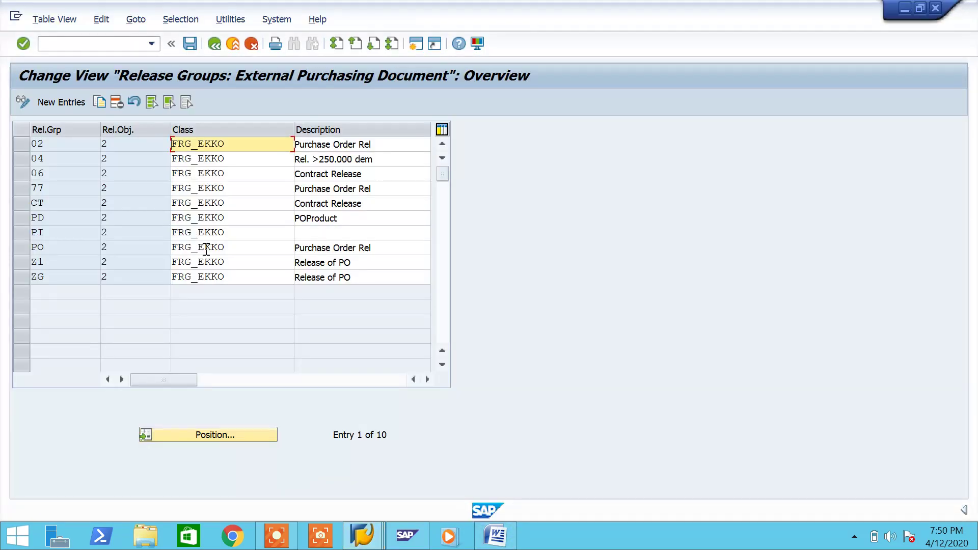
{"action": "left_click", "coordinate": [251, 188]}
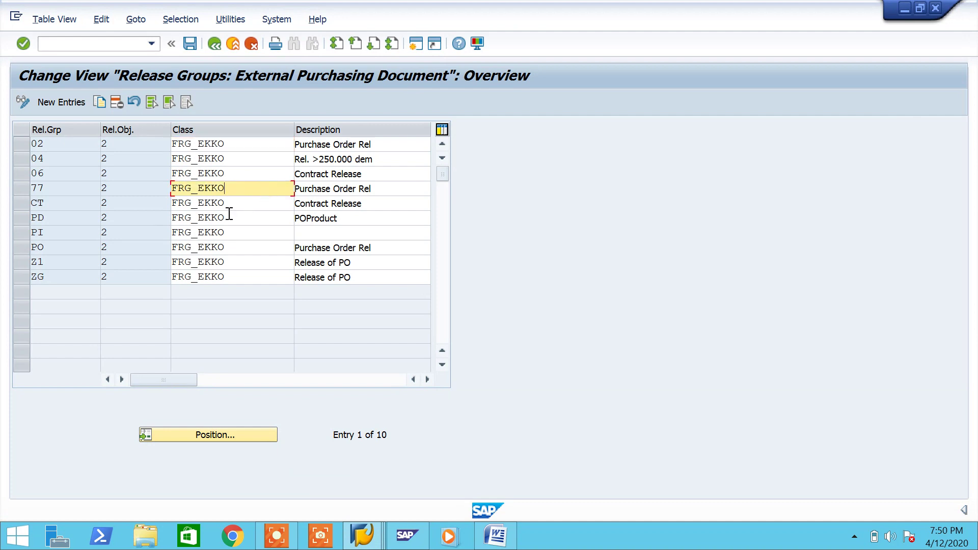
{"action": "left_click", "coordinate": [22, 188]}
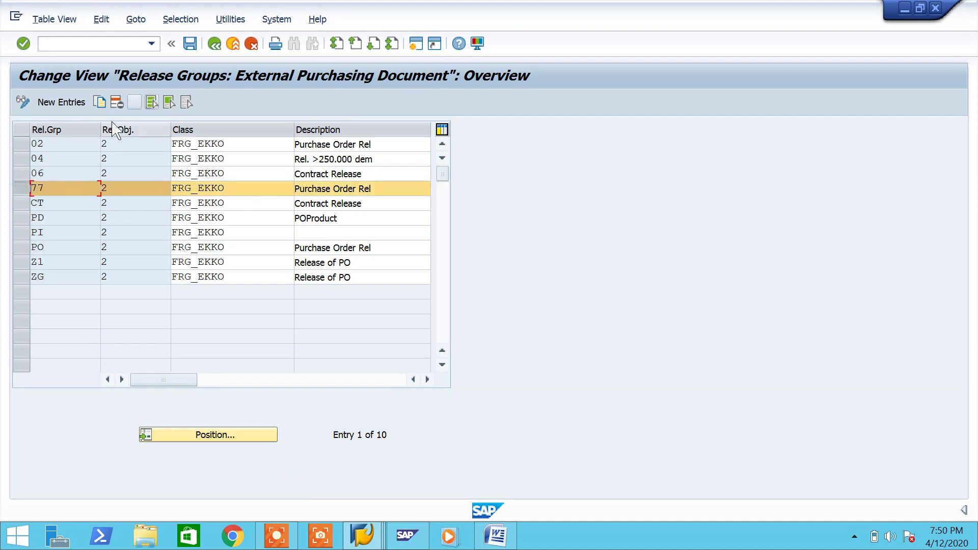
{"action": "left_click", "coordinate": [190, 44]}
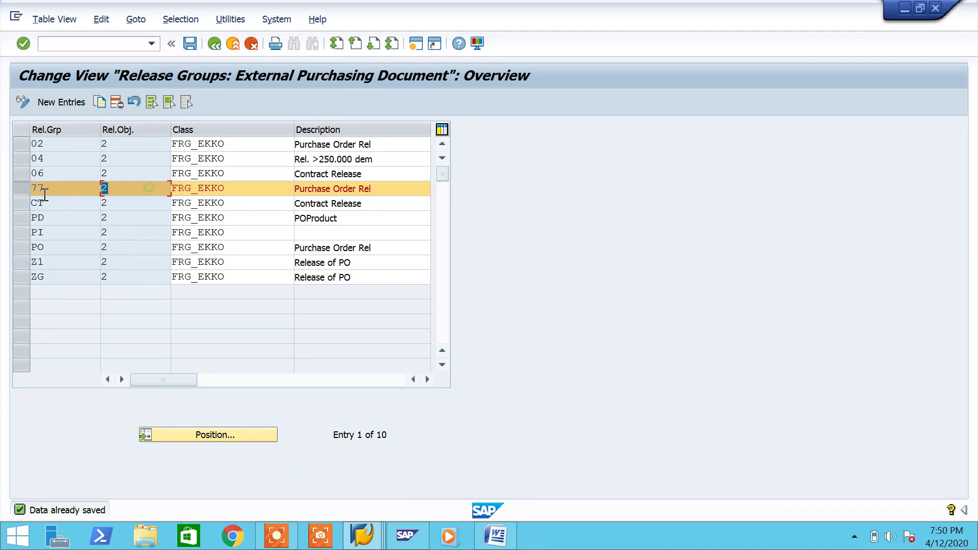
{"action": "key", "text": "Tab"}
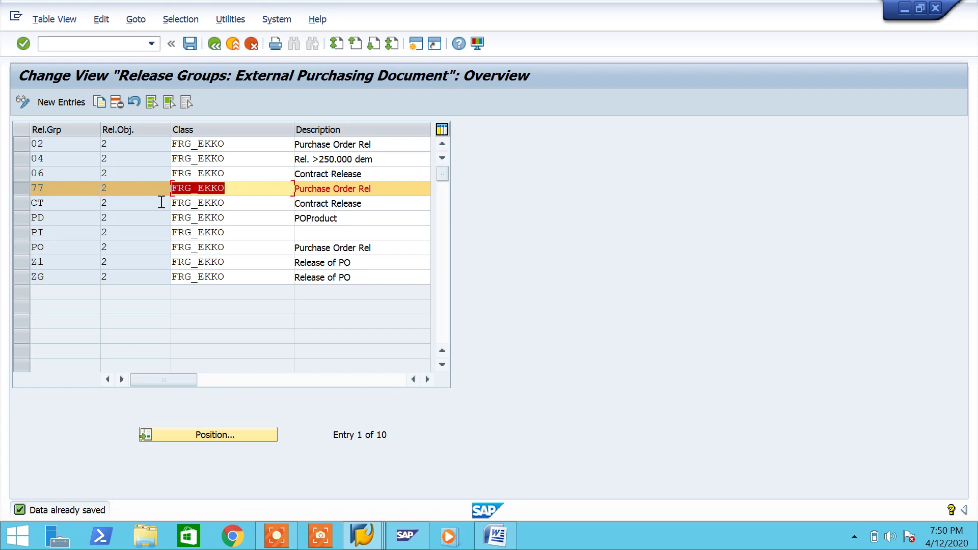
{"action": "left_click", "coordinate": [189, 44]}
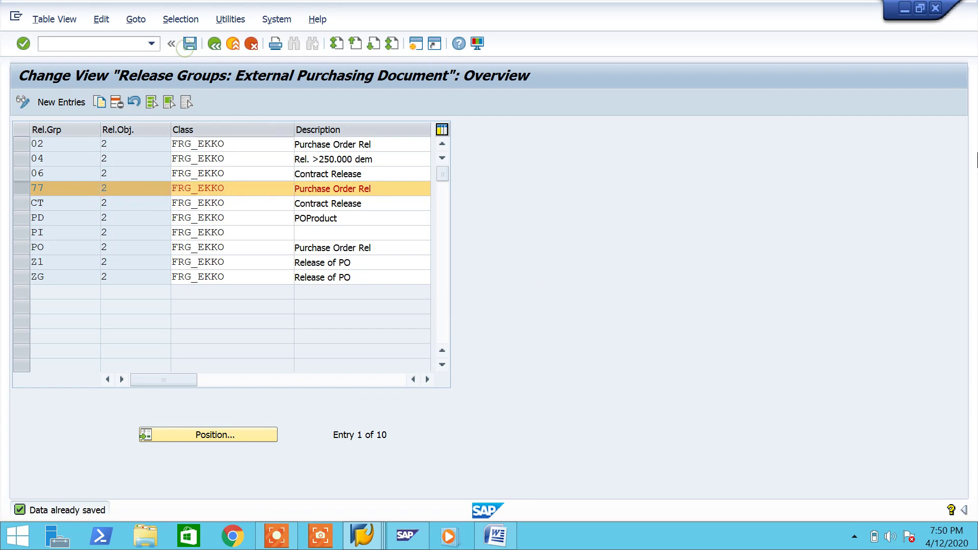
- Reopen the Release Groups activity and compare the class of group 77 with the FRG_EKKO note in Word
{"action": "left_click", "coordinate": [214, 45]}
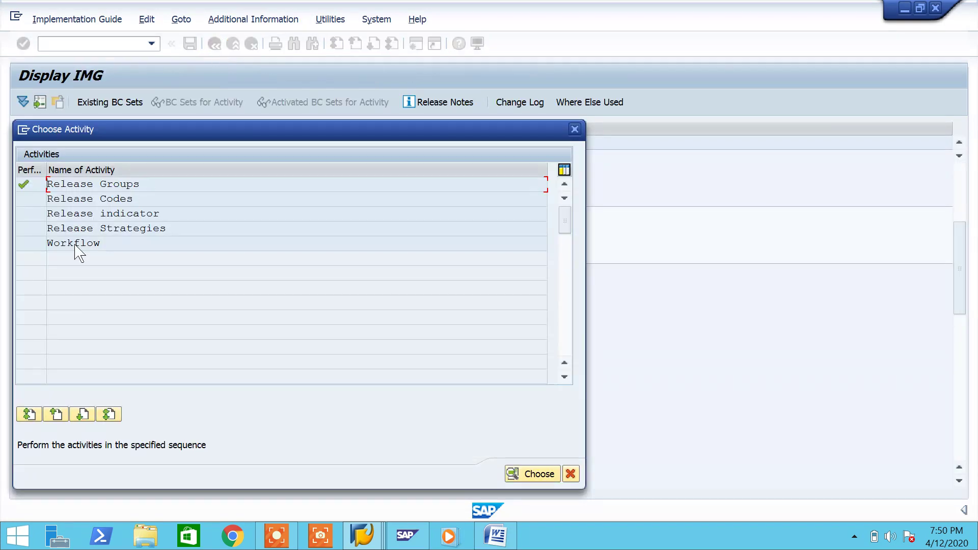
{"action": "double_click", "coordinate": [102, 186]}
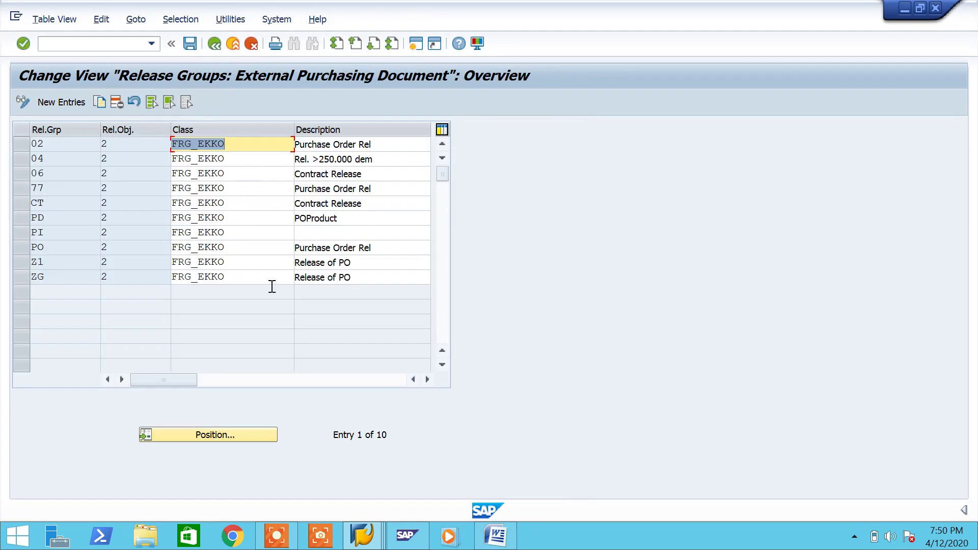
{"action": "left_click", "coordinate": [242, 175]}
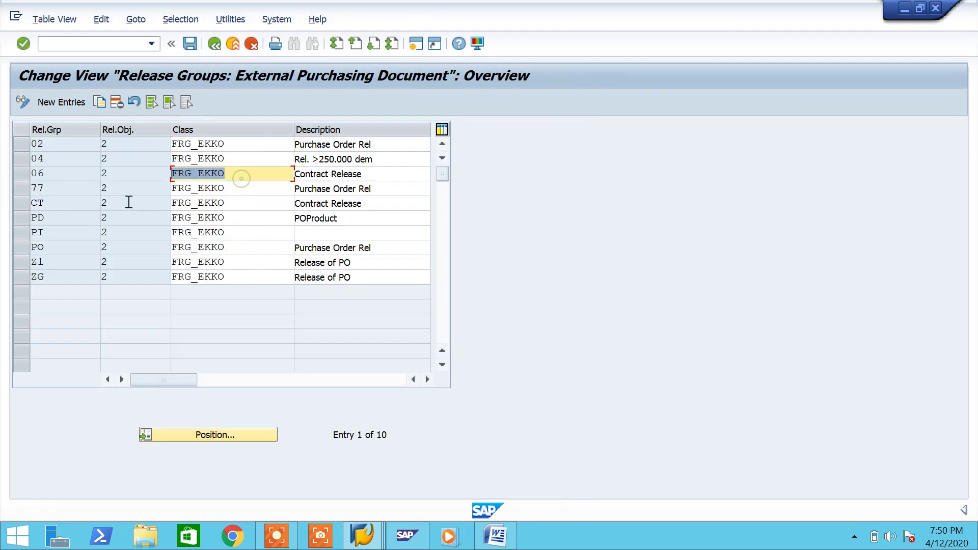
{"action": "left_click", "coordinate": [250, 189]}
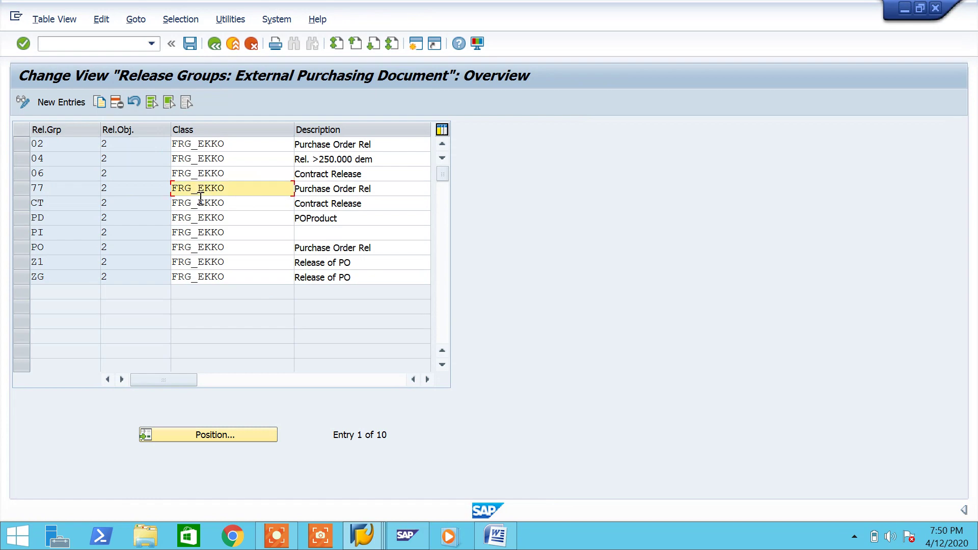
{"action": "left_click", "coordinate": [497, 535]}
{"action": "left_click_drag", "start_coordinate": [694, 301], "coordinate": [616, 300]}
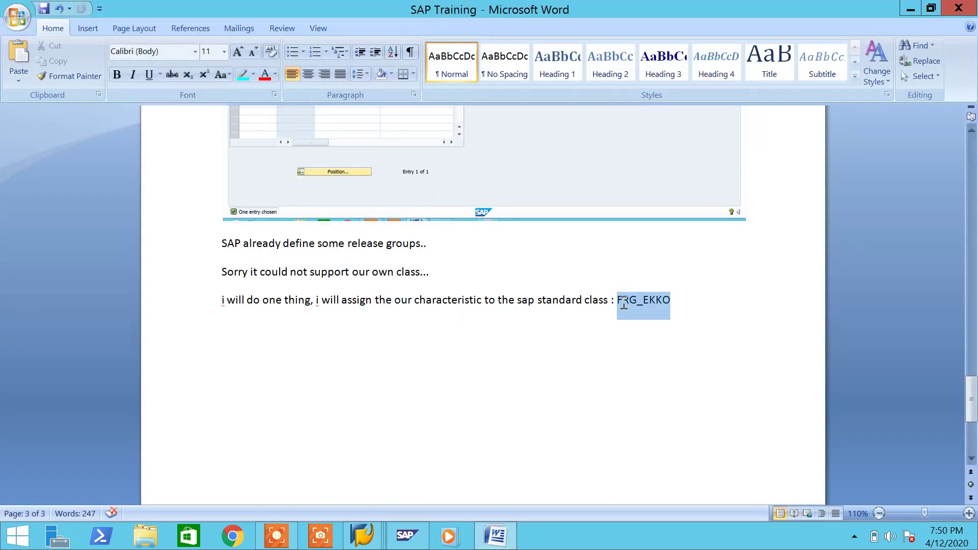
{"action": "left_click", "coordinate": [497, 535]}
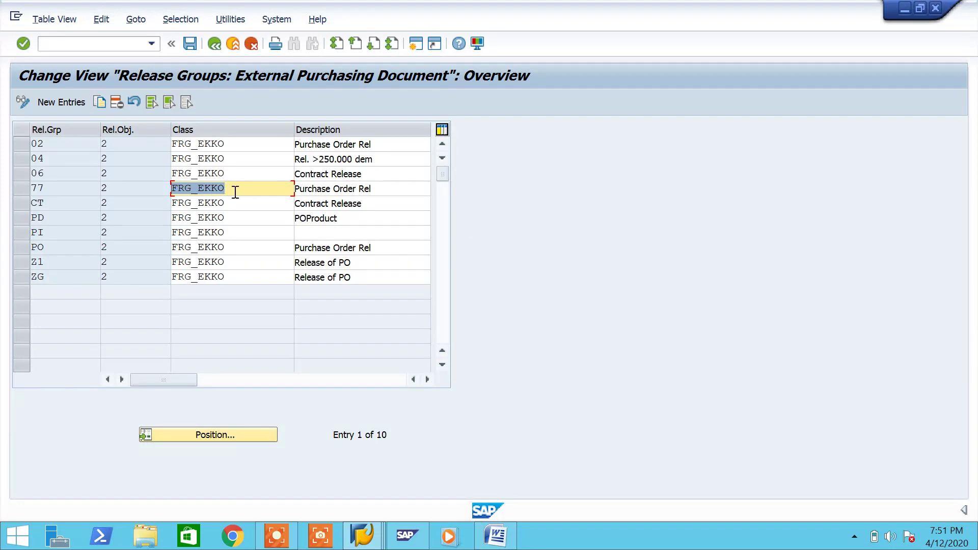
- Mark the description of release group 77 and paste a screenshot of the overview below the FRG_EKKO note in Word
{"action": "left_click", "coordinate": [391, 189]}
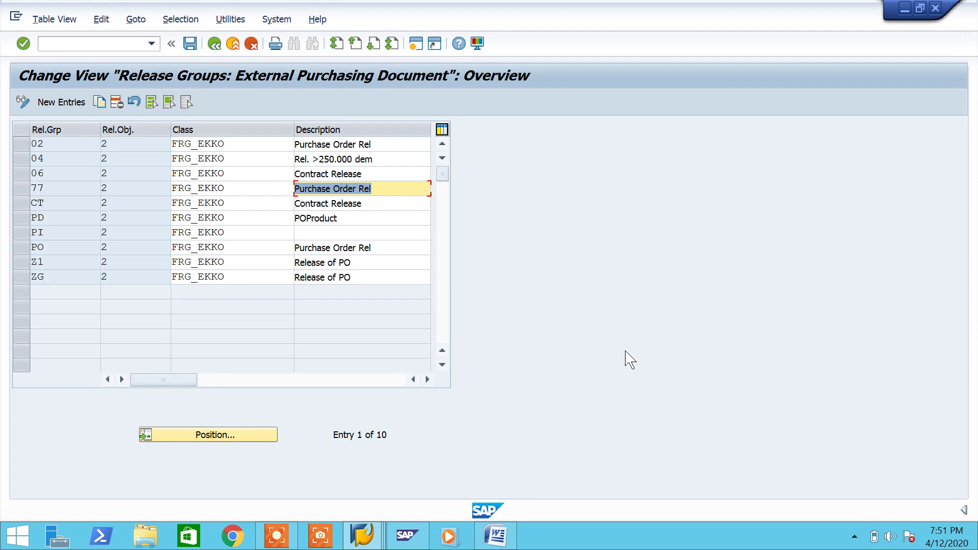
{"action": "left_click", "coordinate": [497, 545]}
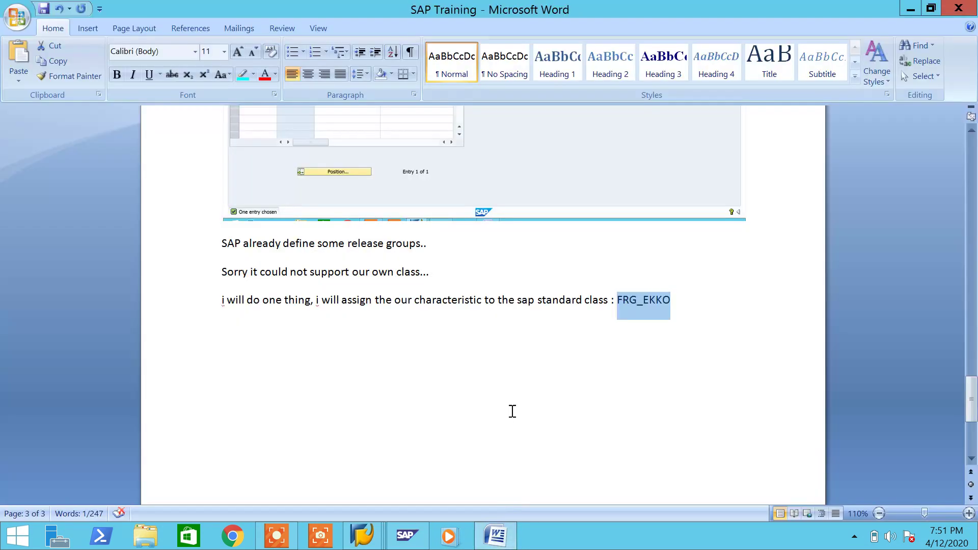
{"action": "left_click", "coordinate": [538, 416]}
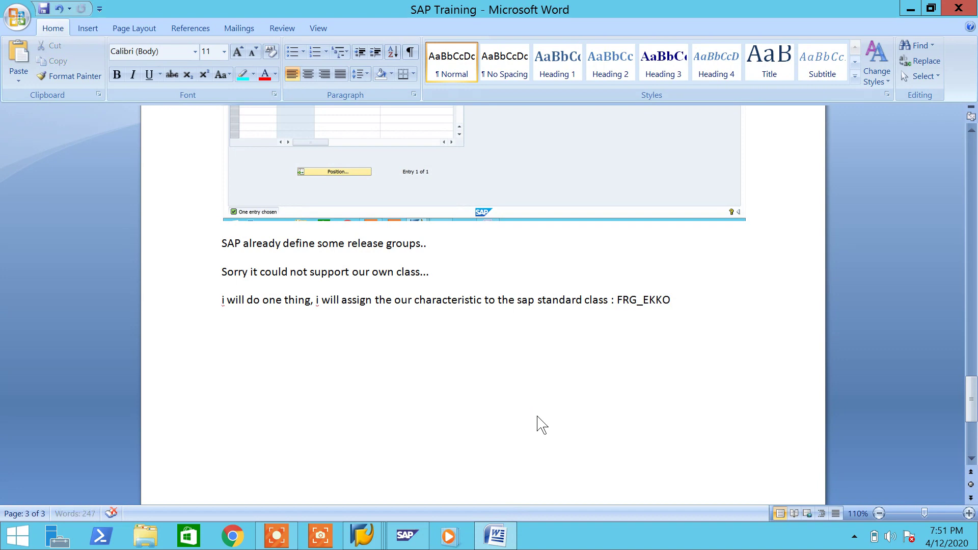
{"action": "key", "text": "ctrl+v"}
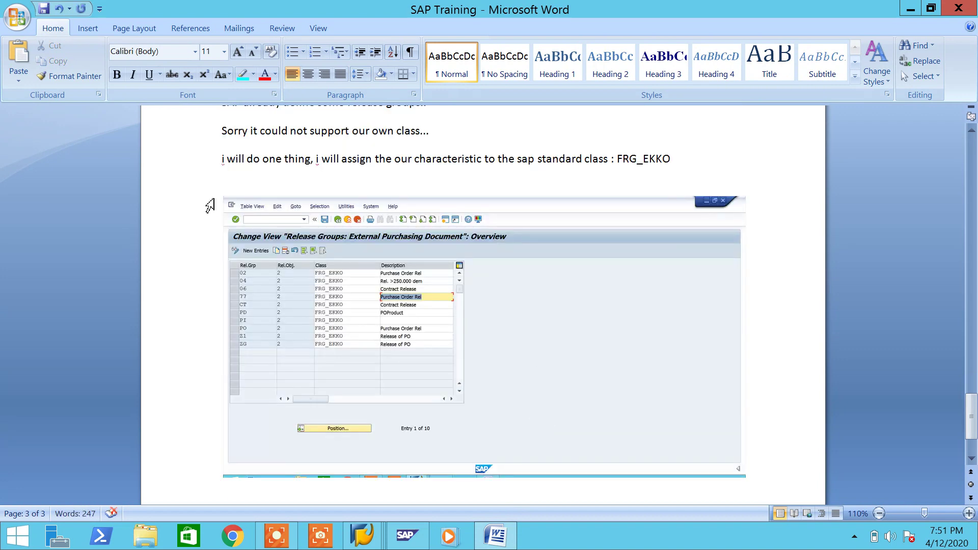
- Draw an unfilled, red-outlined rectangle about 0.15" by 2.9" around the release group 77 row in the pasted screenshot
{"action": "left_click", "coordinate": [87, 28]}
{"action": "left_click", "coordinate": [207, 79]}
{"action": "left_click", "coordinate": [243, 110]}
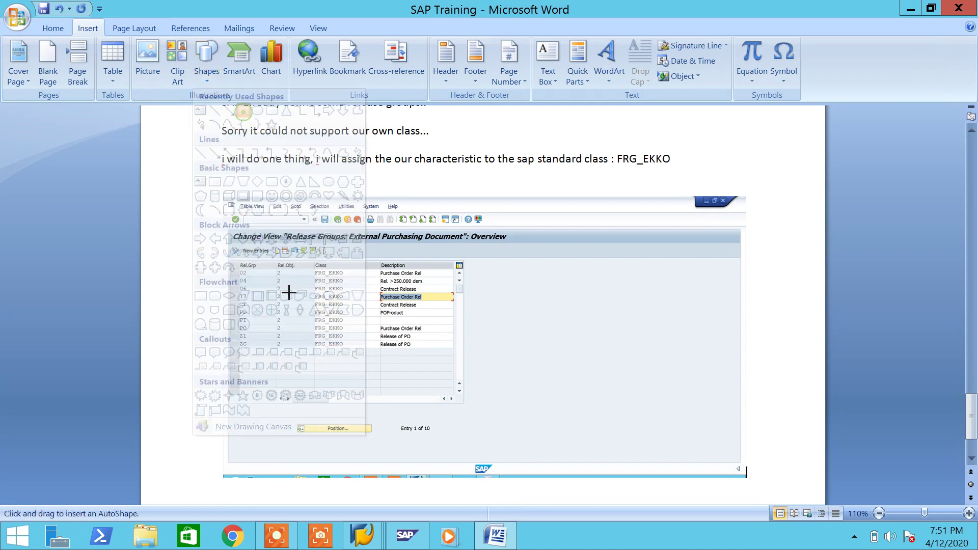
{"action": "mouse_move", "coordinate": [239, 295]}
{"action": "left_mouse_down"}
{"action": "mouse_move", "coordinate": [449, 318]}
{"action": "mouse_move", "coordinate": [468, 300]}
{"action": "left_mouse_up"}
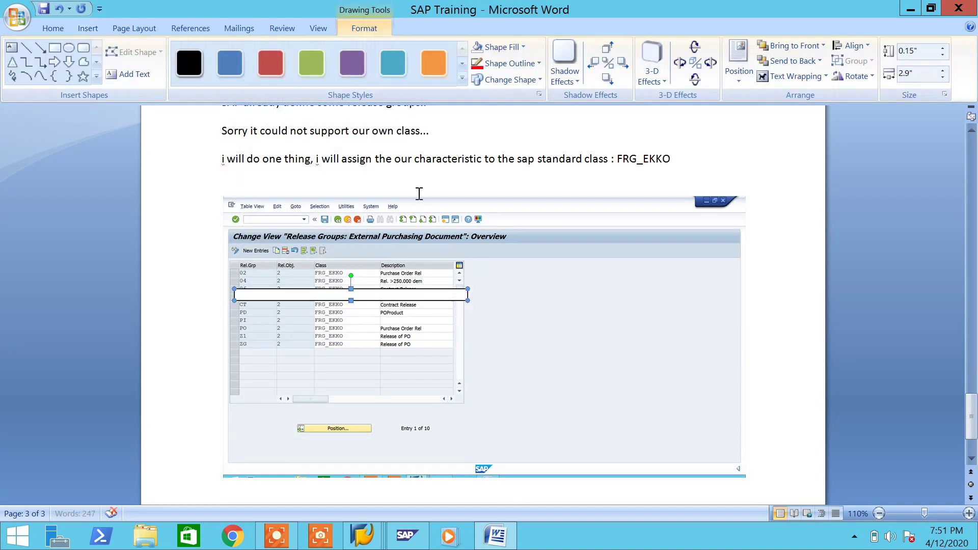
{"action": "left_click", "coordinate": [477, 63]}
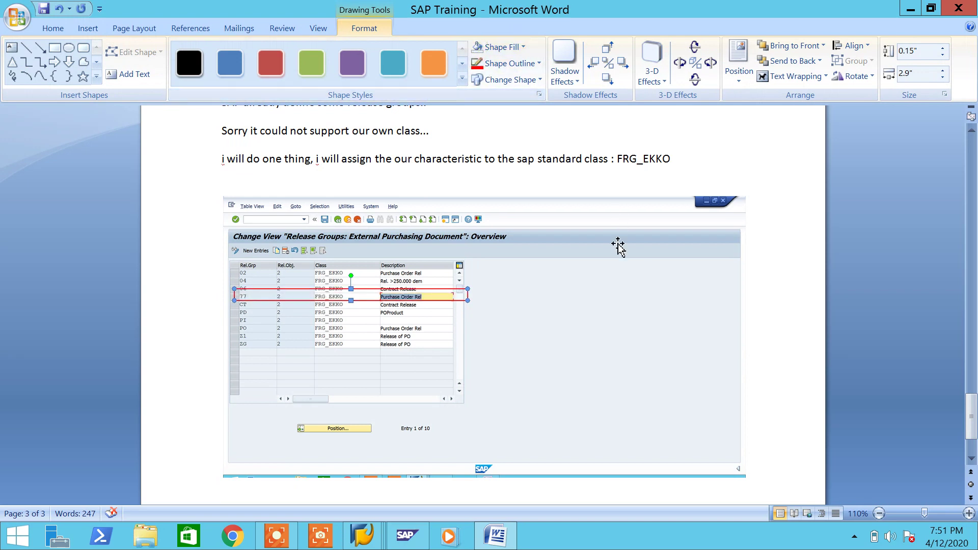
{"action": "left_click", "coordinate": [770, 480]}
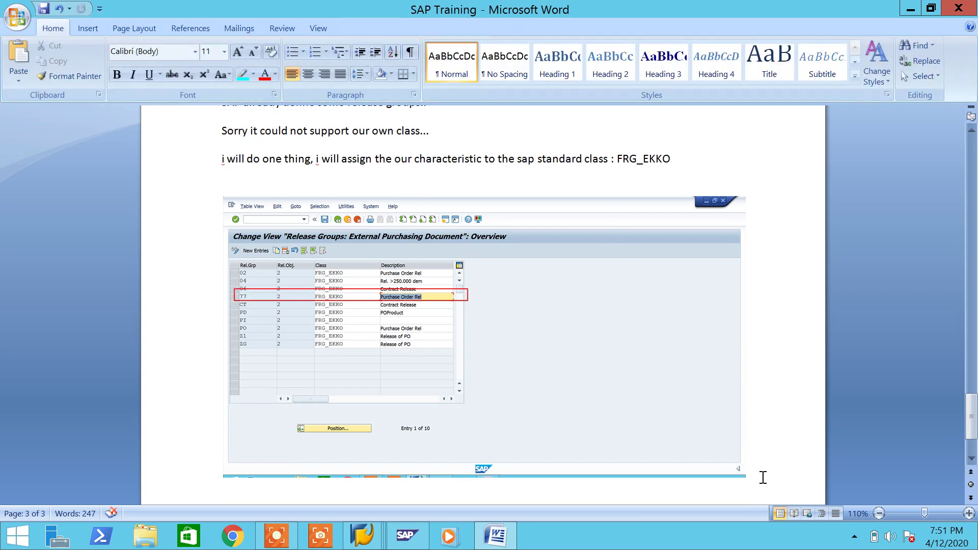
- Add a line after the screenshot and copy the first line of the menu path under "4. Define Release group"
{"action": "scroll", "coordinate": [763, 477], "scroll_direction": "up", "scroll_amount": 9}
{"action": "scroll", "coordinate": [767, 479], "scroll_direction": "down", "scroll_amount": 10}
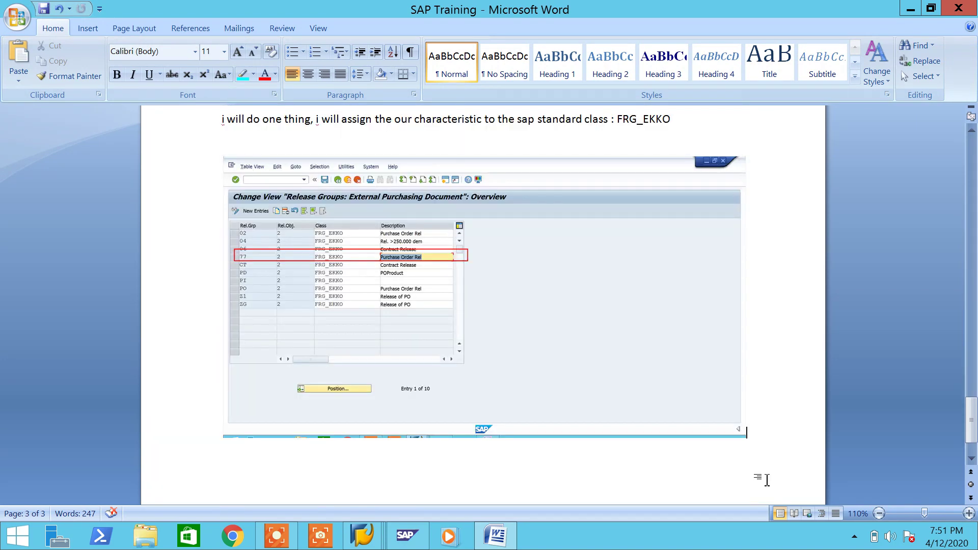
{"action": "key", "text": "Return"}
{"action": "scroll", "coordinate": [768, 467], "scroll_direction": "up", "scroll_amount": 15}
{"action": "left_click", "coordinate": [294, 380]}
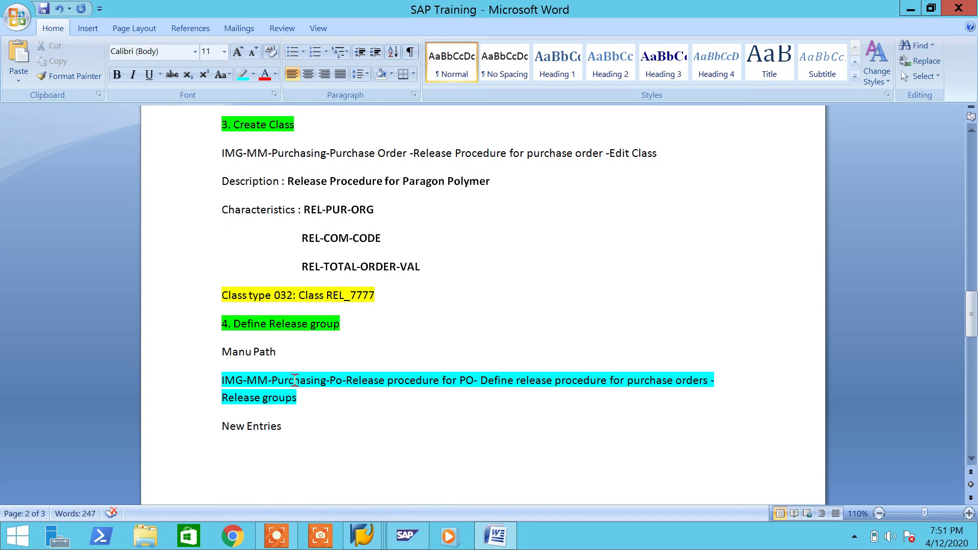
{"action": "left_click_drag", "start_coordinate": [712, 396], "coordinate": [215, 390]}
{"action": "key", "text": "ctrl+c"}
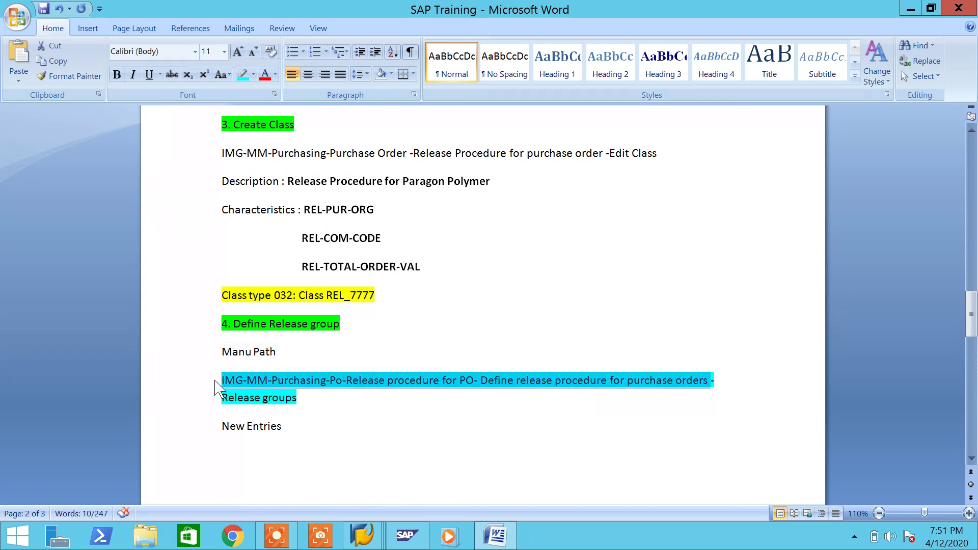
- Write the heading "5. Define release codes" on a new page after the screenshot and paste the copied menu path beneath it
{"action": "scroll", "coordinate": [233, 363], "scroll_direction": "down", "scroll_amount": 10}
{"action": "scroll", "coordinate": [289, 336], "scroll_direction": "down", "scroll_amount": 10}
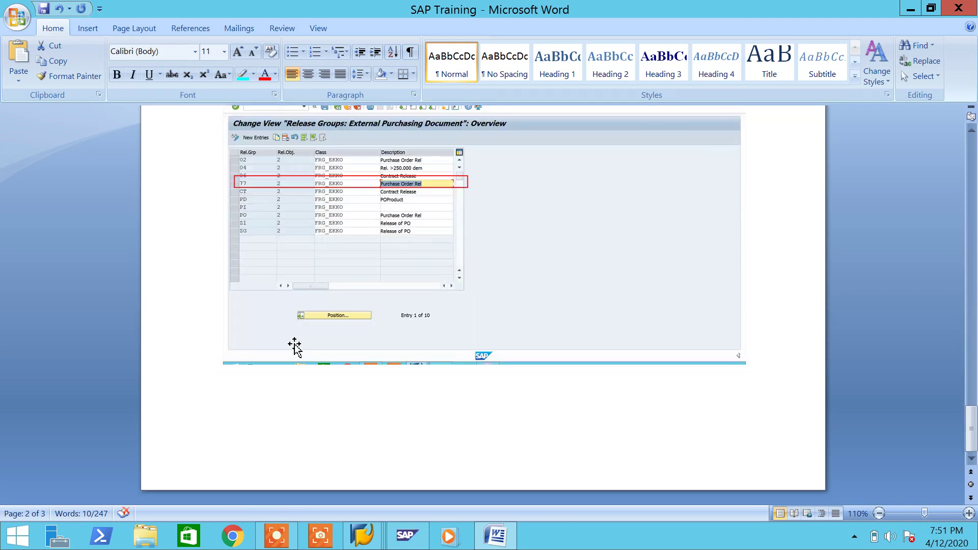
{"action": "left_click", "coordinate": [337, 417]}
{"action": "key", "text": "Return"}
{"action": "key", "text": "Return"}
{"action": "key", "text": "Return"}
{"action": "key", "text": "Return"}
{"action": "key", "text": "Return"}
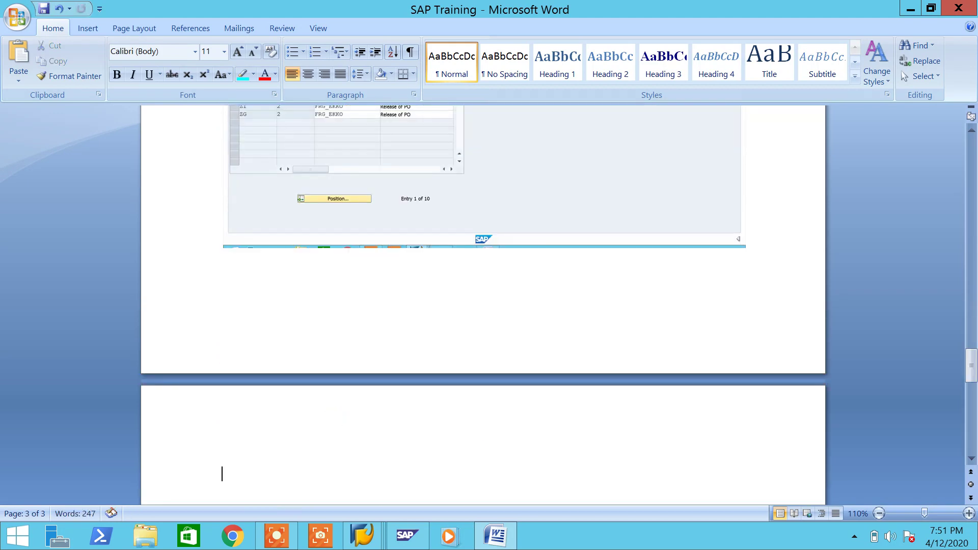
{"action": "type", "text": "5. Define rele"}
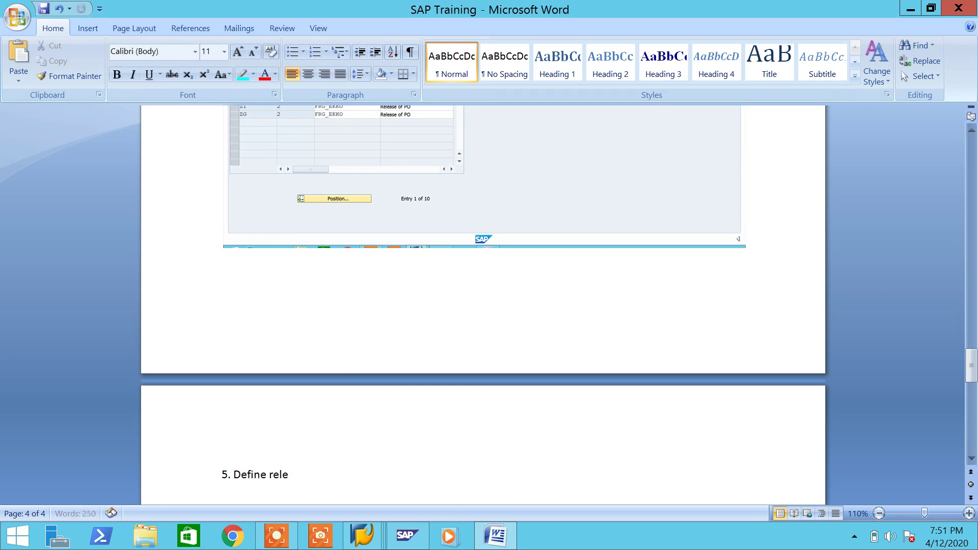
{"action": "type", "text": "ase codes"}
{"action": "key", "text": "Return"}
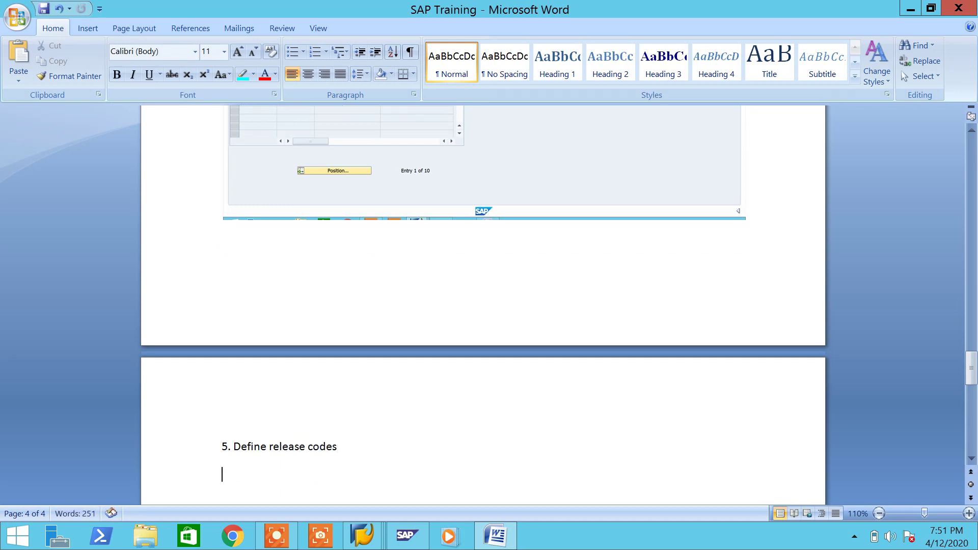
{"action": "key", "text": "ctrl+v"}
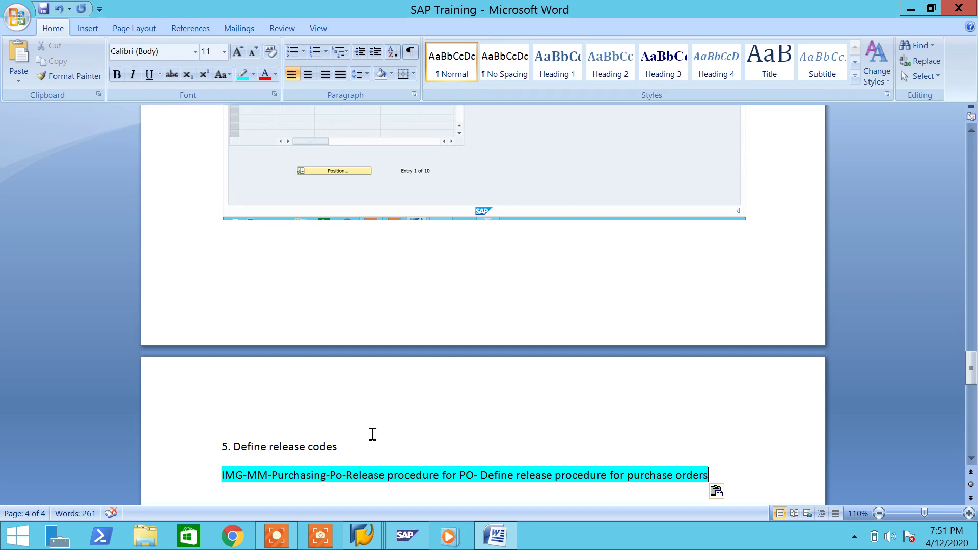
- Highlight the heading "5. Define release codes" in bright green
{"action": "left_click_drag", "start_coordinate": [369, 441], "coordinate": [214, 461]}
{"action": "left_click", "coordinate": [253, 74]}
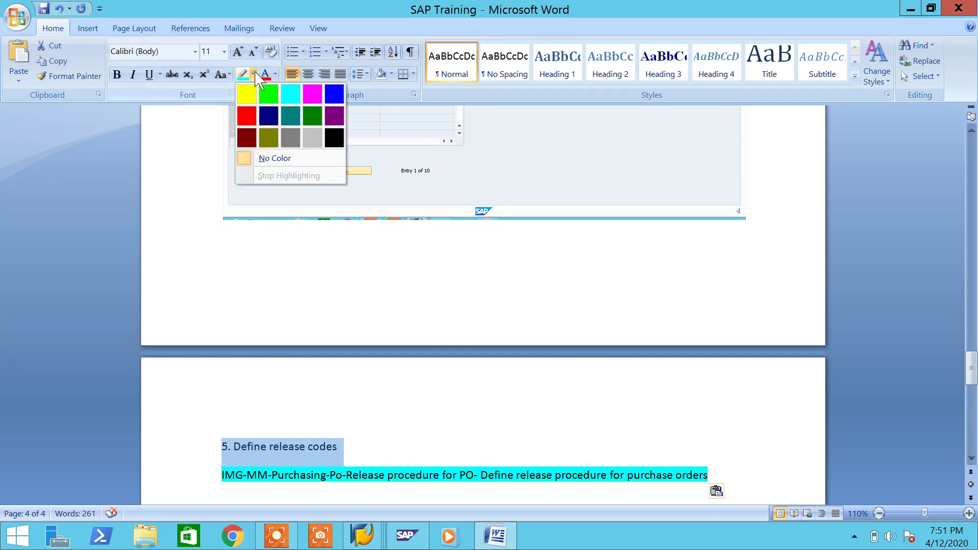
{"action": "left_click", "coordinate": [264, 94]}
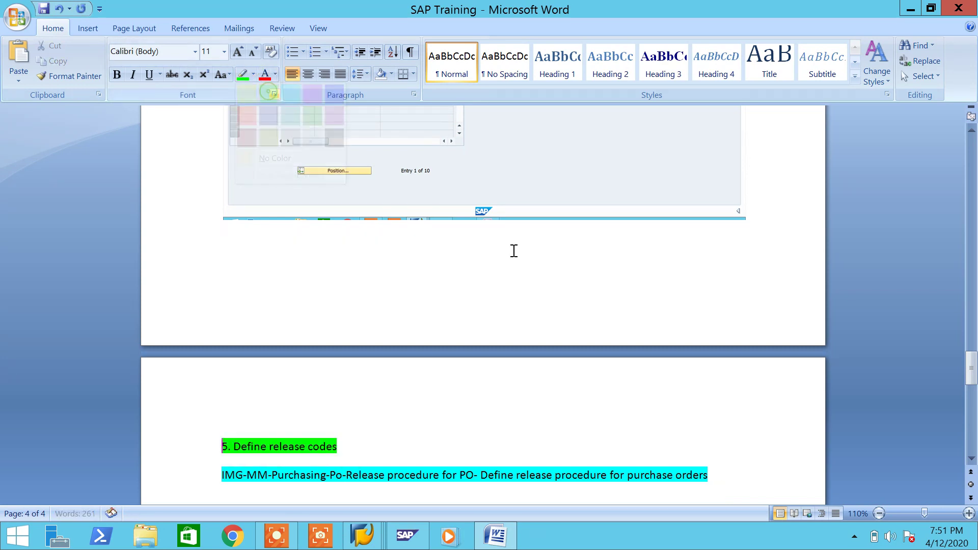
- Append "- Release codes" to the menu path under the heading "5. Define release codes"
{"action": "left_click", "coordinate": [767, 475]}
{"action": "type", "text": "m-"}
{"action": "key", "text": "Left"}
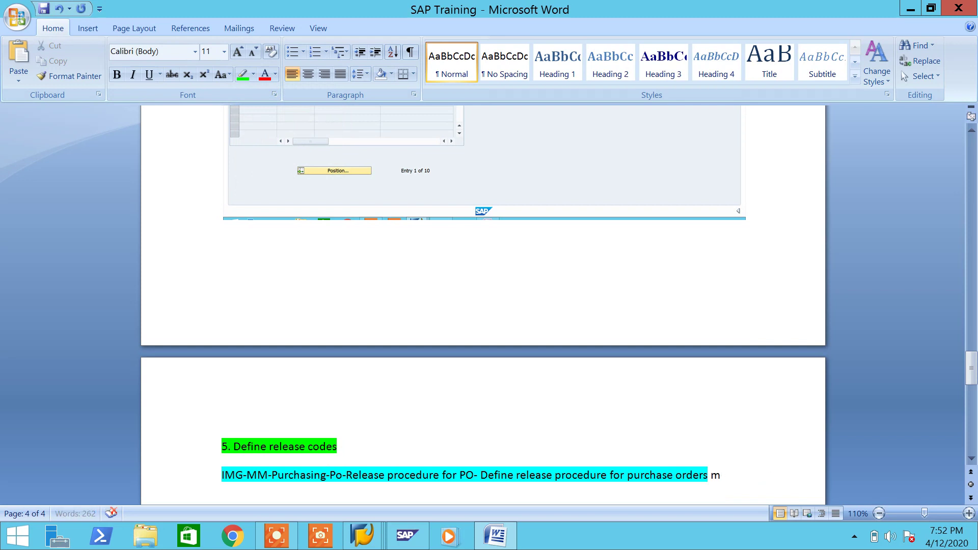
{"action": "key", "text": "BackSpace"}
{"action": "type", "text": "Release codes"}
{"action": "scroll", "coordinate": [829, 431], "scroll_direction": "down", "scroll_amount": 3}
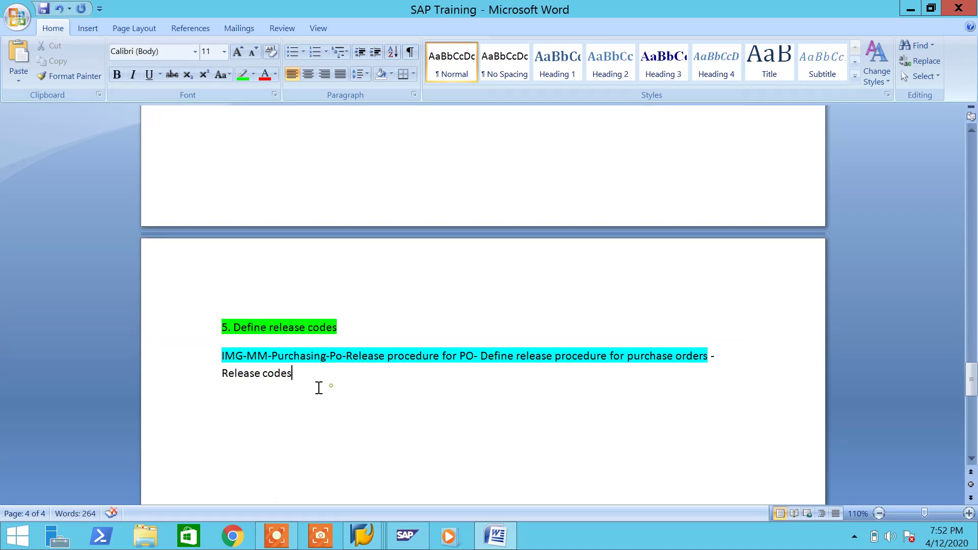
- Highlight the whole release codes menu path in turquoise, add a new line below it and save the document
{"action": "left_click_drag", "start_coordinate": [316, 389], "coordinate": [230, 358]}
{"action": "left_click", "coordinate": [253, 74]}
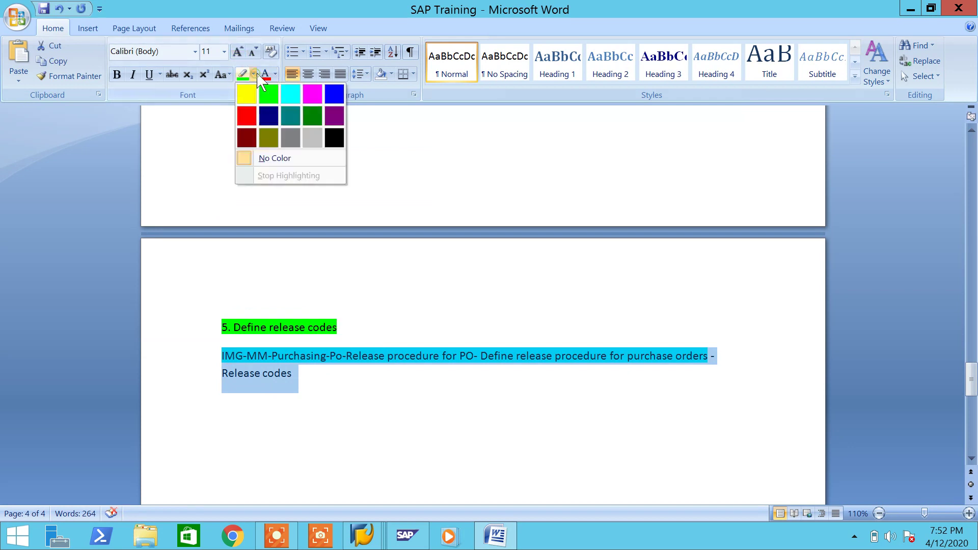
{"action": "left_click", "coordinate": [291, 102]}
{"action": "left_click", "coordinate": [429, 428]}
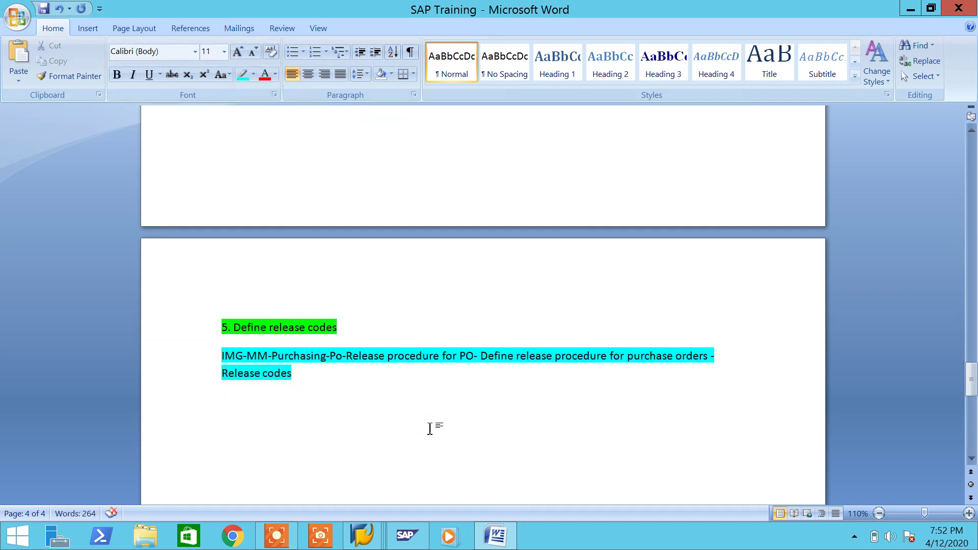
{"action": "key", "text": "Return"}
{"action": "key", "text": "ctrl+s"}
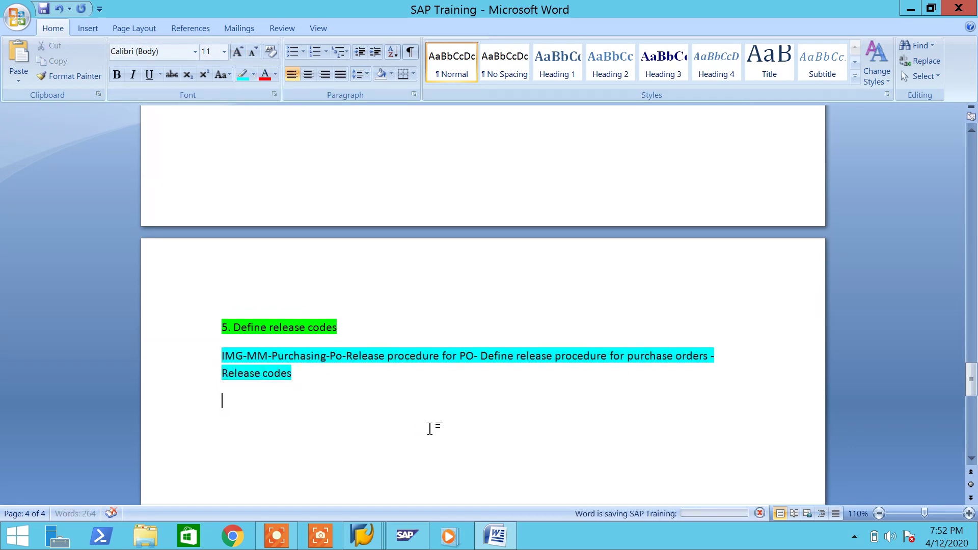
- Write the introductory line "Lets say" below the release codes menu path
{"action": "type", "text": "Lets"}
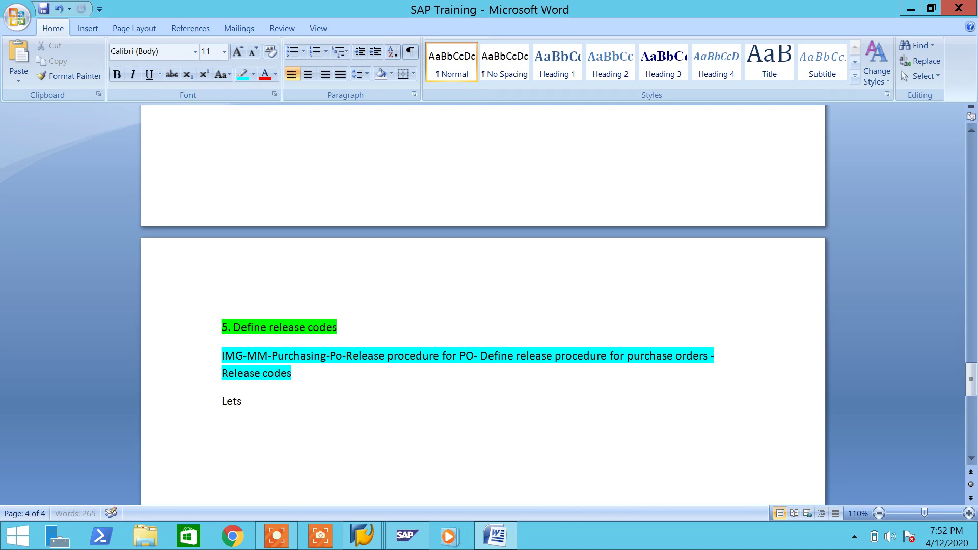
{"action": "type", "text": " sap"}
{"action": "key", "text": "BackSpace"}
{"action": "key", "text": "BackSpace"}
{"action": "type", "text": "y"}
{"action": "key", "text": "Return"}
- Add the release code line "70 - CEO" below "Lets say"
{"action": "type", "text": "70 -"}
{"action": "type", "text": " P"}
{"action": "key", "text": "BackSpace"}
{"action": "type", "text": "Manag"}
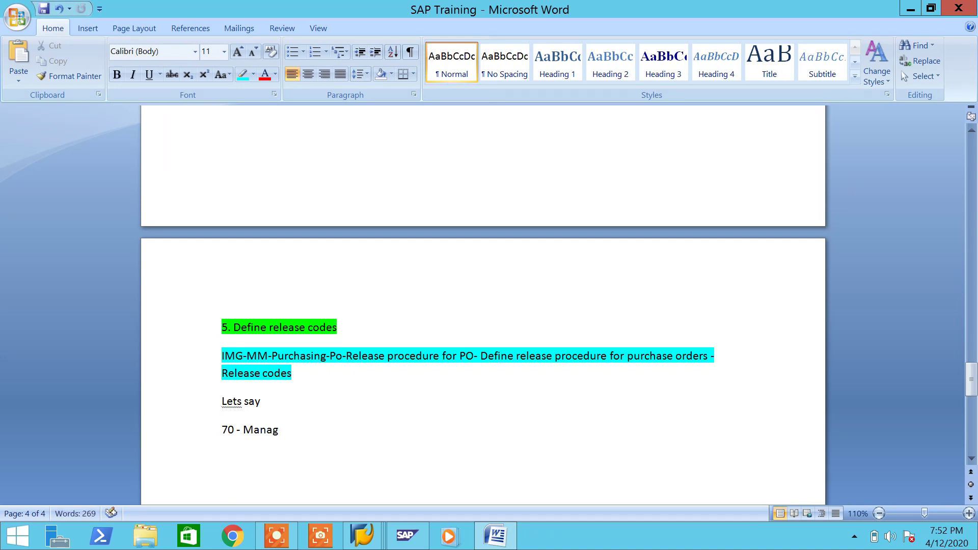
{"action": "type", "text": "ing Director"}
{"action": "key", "text": "BackSpace"}
{"action": "key", "text": "BackSpace"}
{"action": "key", "text": "BackSpace"}
{"action": "type", "text": "E"}
{"action": "key", "text": "BackSpace"}
{"action": "type", "text": "CE"}
{"action": "key", "text": "Return"}
- Add the release code lines "71-Managing Director" and "72- Purchase Head" to the list
{"action": "type", "text": "71"}
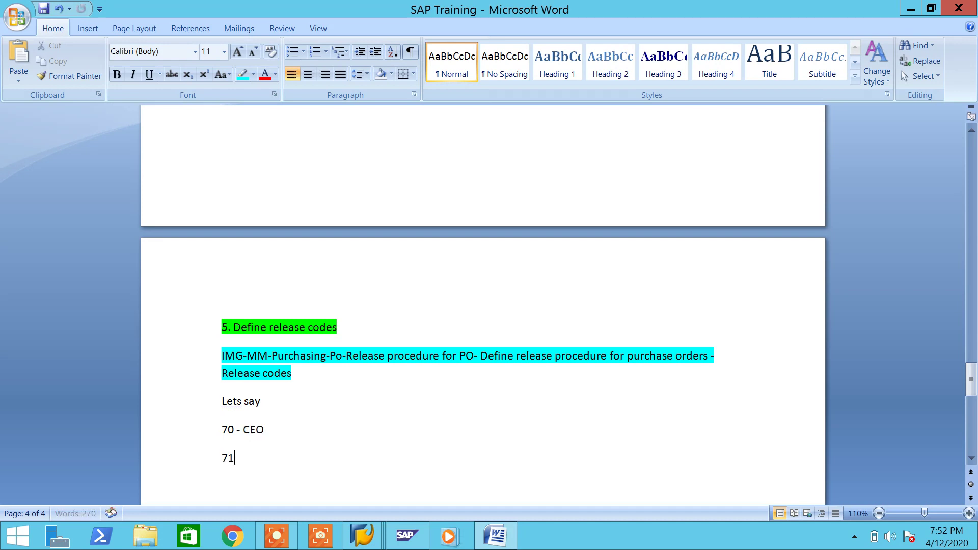
{"action": "type", "text": "-Managing Director"}
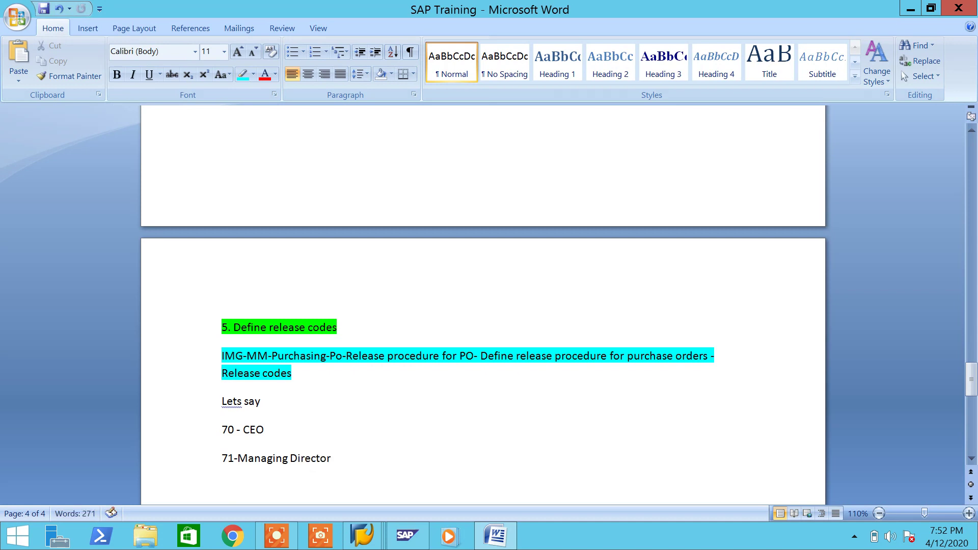
{"action": "key", "text": "Return"}
{"action": "type", "text": "72- Purchase Head"}
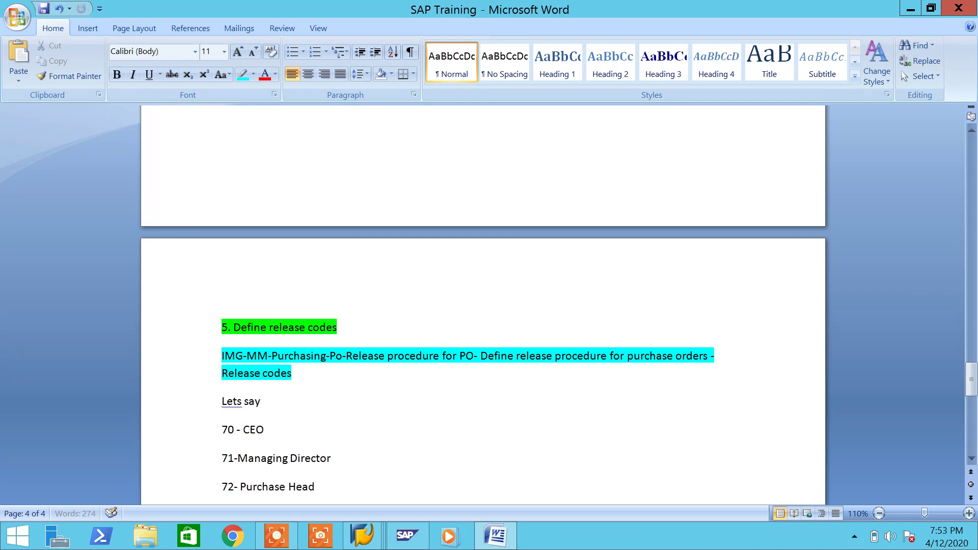
{"action": "key", "text": "Return"}
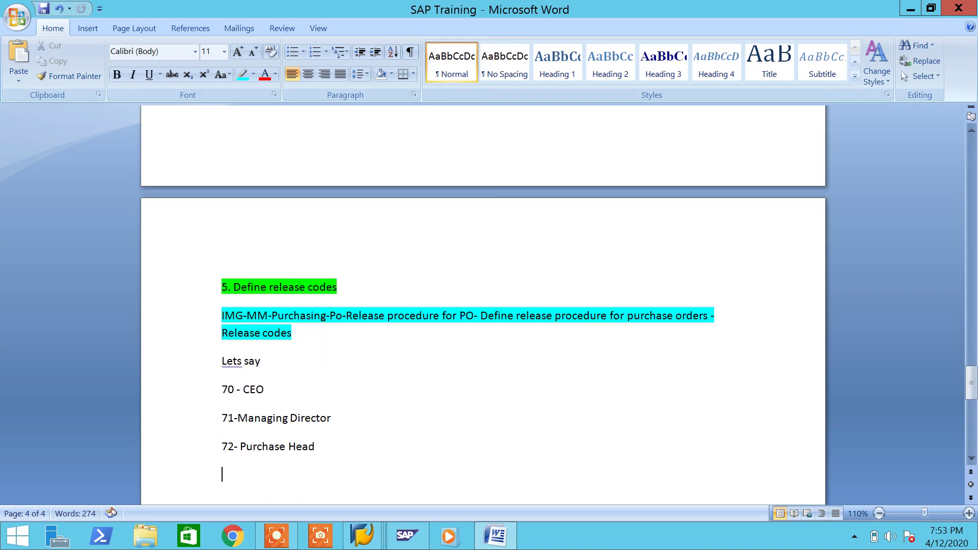
- Add the release code line "73- Purchase Executive", save the document and start a new line
{"action": "type", "text": "73- Purac"}
{"action": "key", "text": "BackSpace"}
{"action": "key", "text": "BackSpace"}
{"action": "type", "text": "chase Ex."}
{"action": "key", "text": "BackSpace"}
{"action": "type", "text": "ecutiv"}
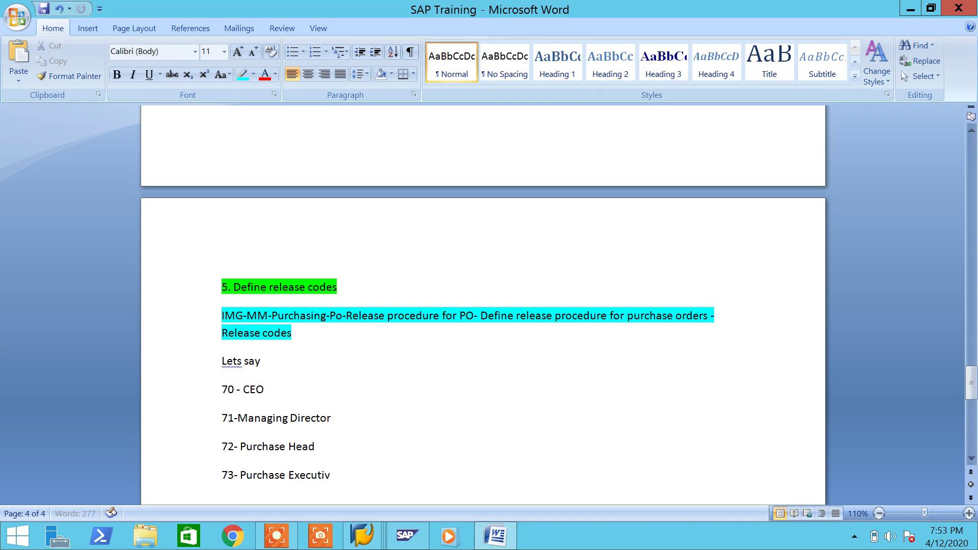
{"action": "type", "text": "e"}
{"action": "key", "text": "ctrl+s"}
{"action": "key", "text": "Return"}
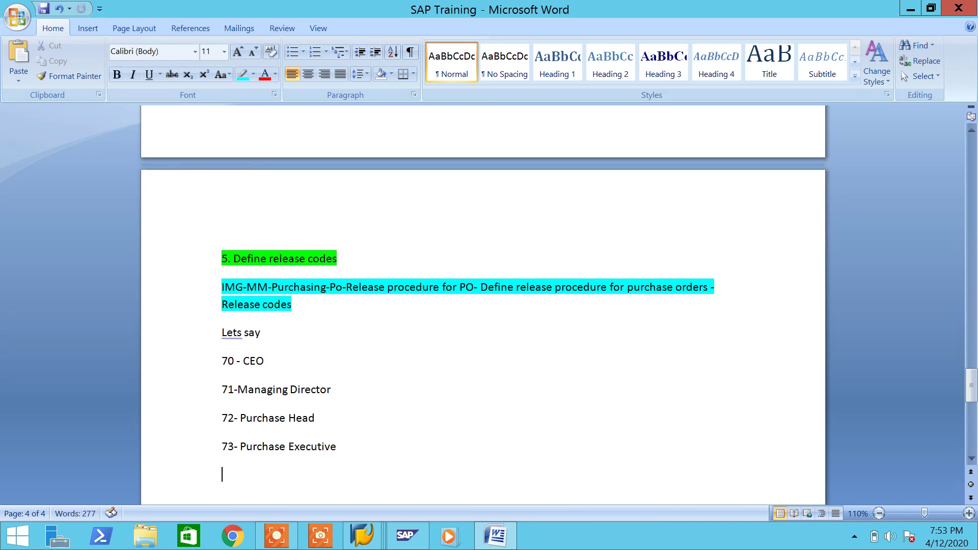
- Switch to SAP, leave the release groups overview, open the Release Codes activity and start new entries
{"action": "left_click", "coordinate": [504, 539]}
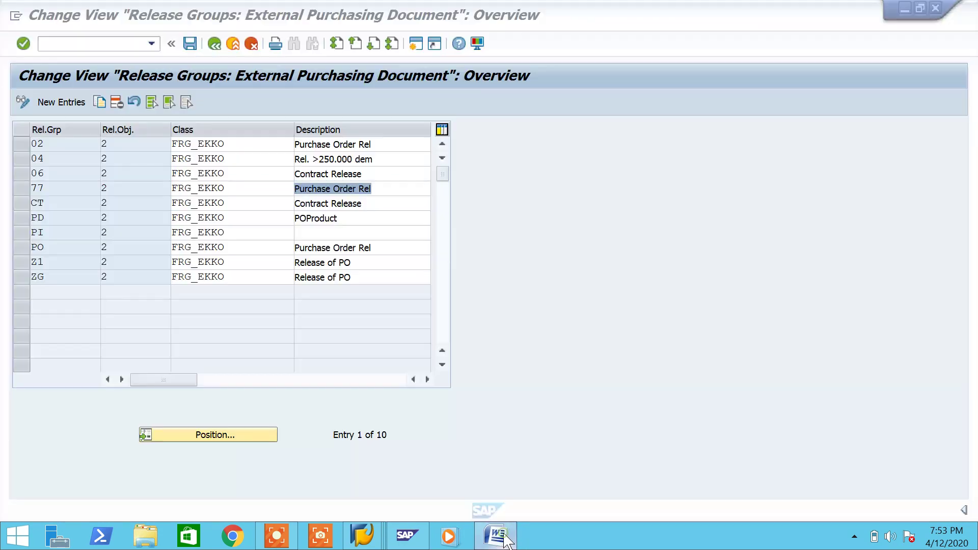
{"action": "left_click", "coordinate": [214, 43]}
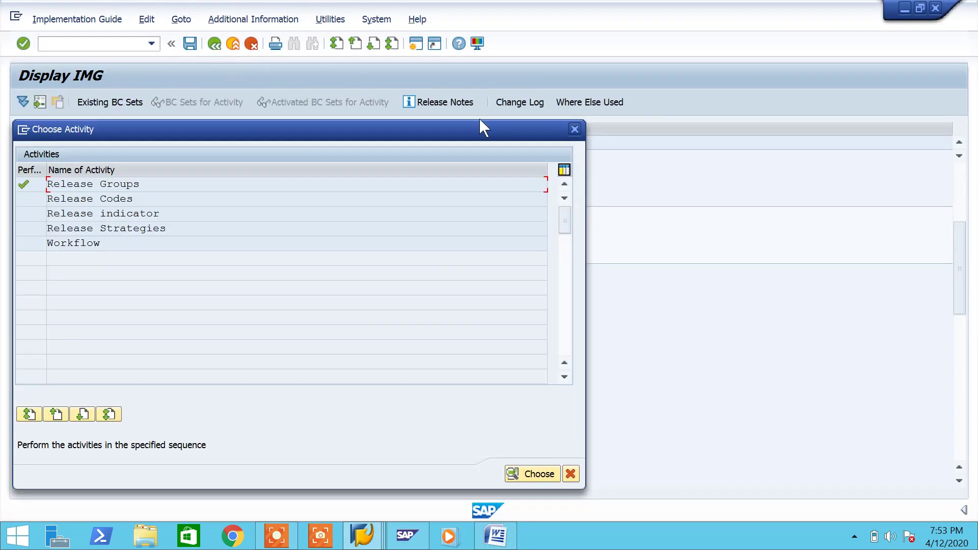
{"action": "double_click", "coordinate": [160, 198]}
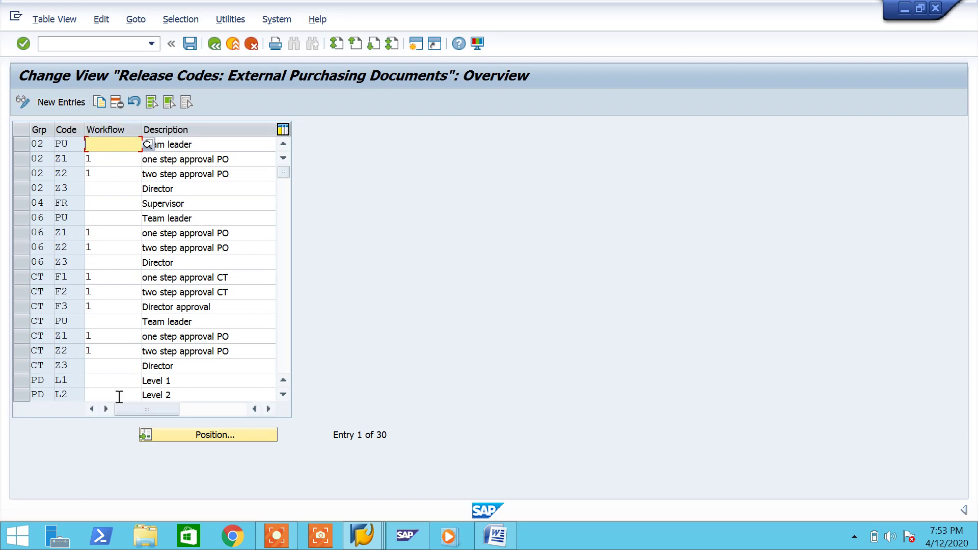
{"action": "left_click", "coordinate": [79, 103]}
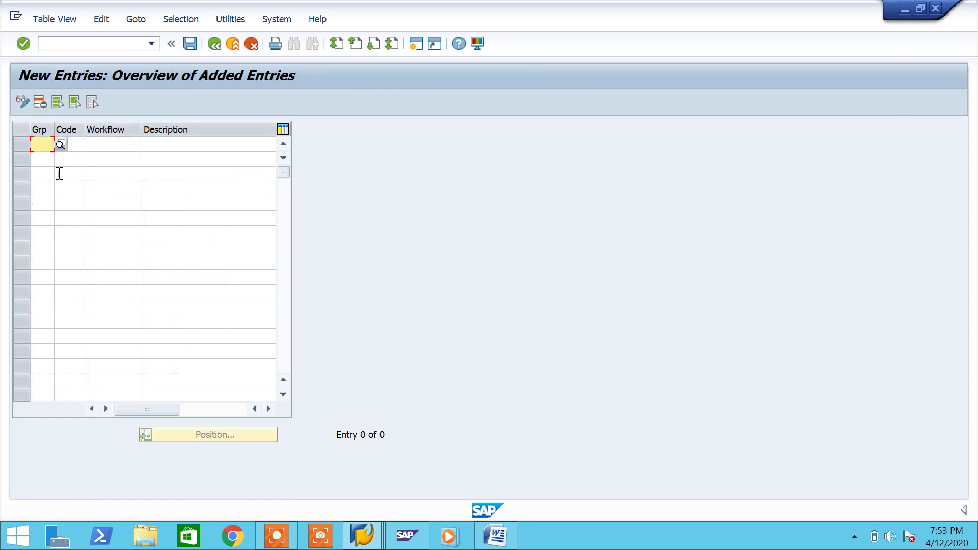
- Enter group 77 with release code 70 in the first row, using the description "CEO" copied from the Word list
{"action": "left_click", "coordinate": [60, 145]}
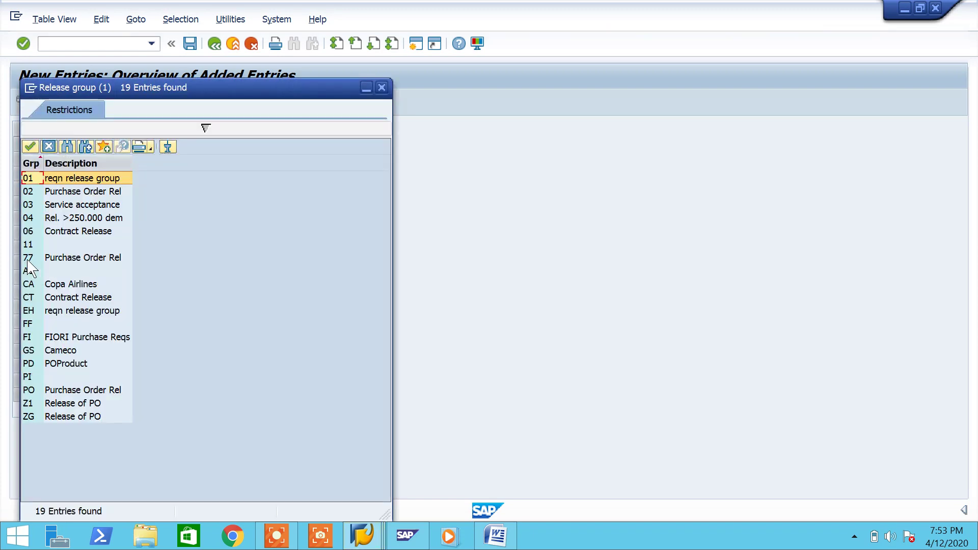
{"action": "left_click", "coordinate": [28, 257]}
{"action": "left_click", "coordinate": [77, 146]}
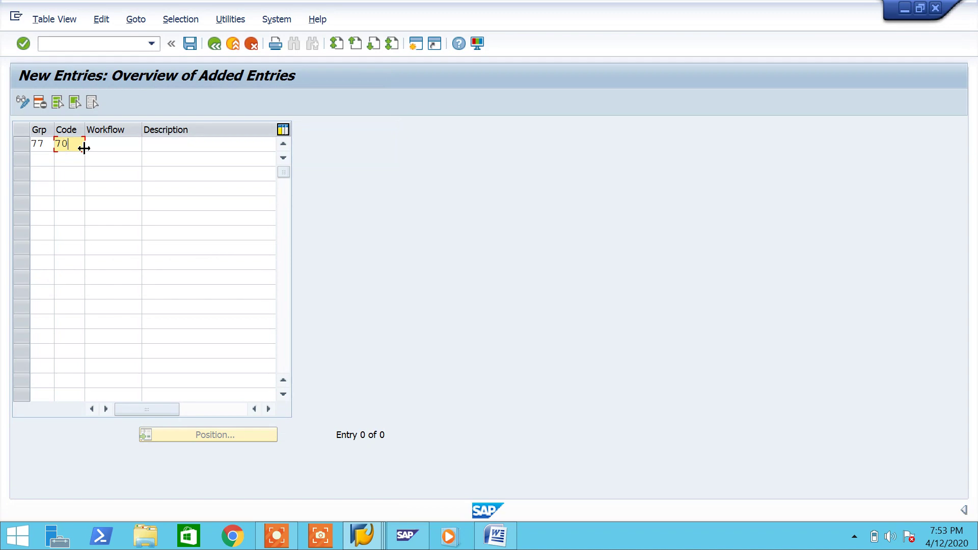
{"action": "left_click", "coordinate": [496, 535]}
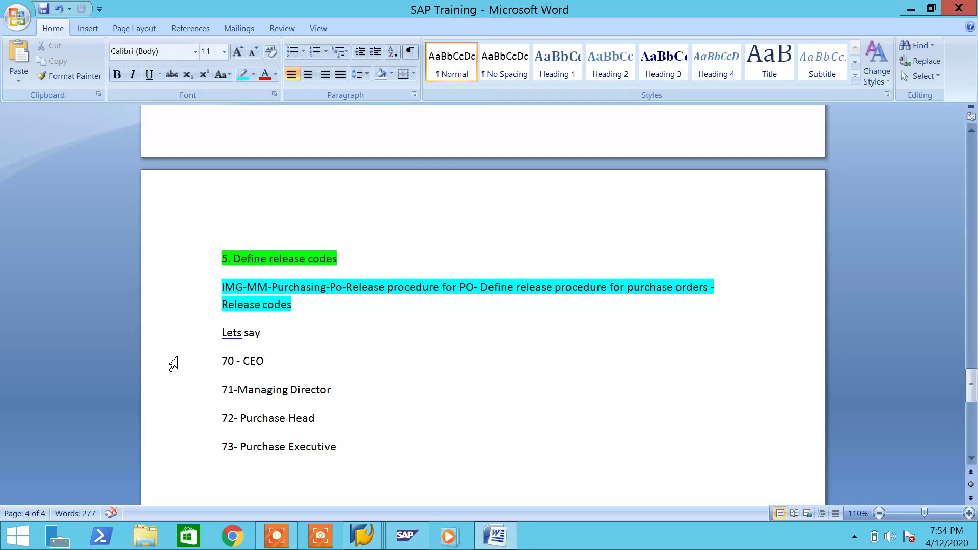
{"action": "double_click", "coordinate": [265, 361]}
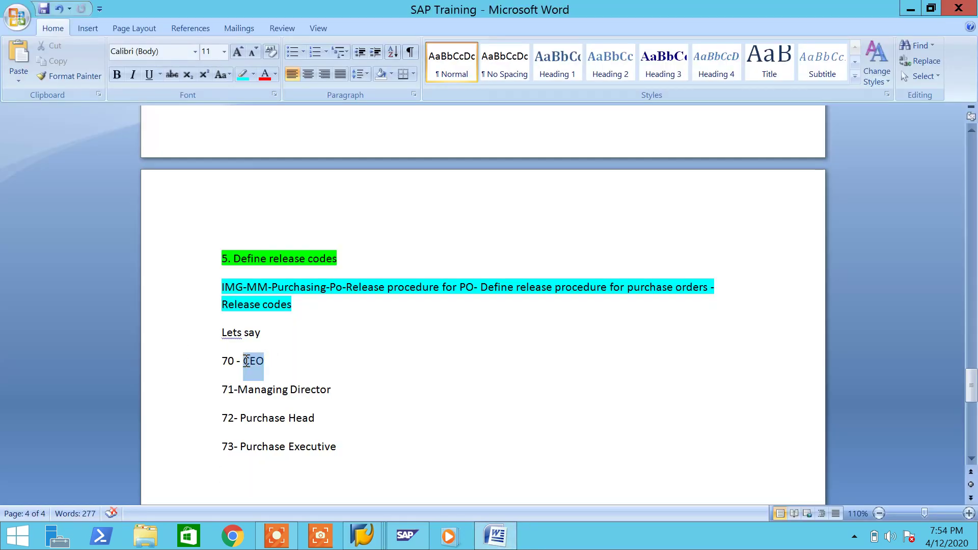
{"action": "key", "text": "ctrl+c"}
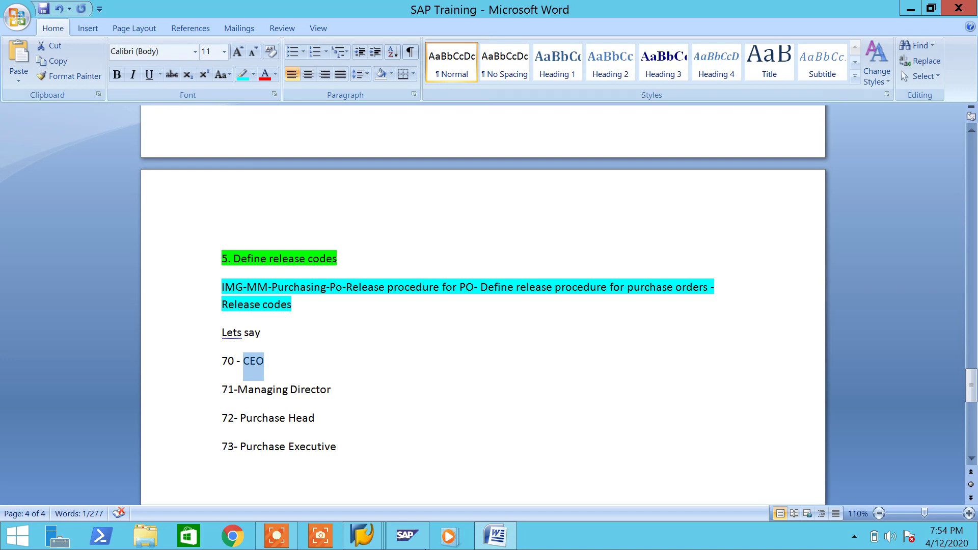
{"action": "left_click", "coordinate": [405, 535]}
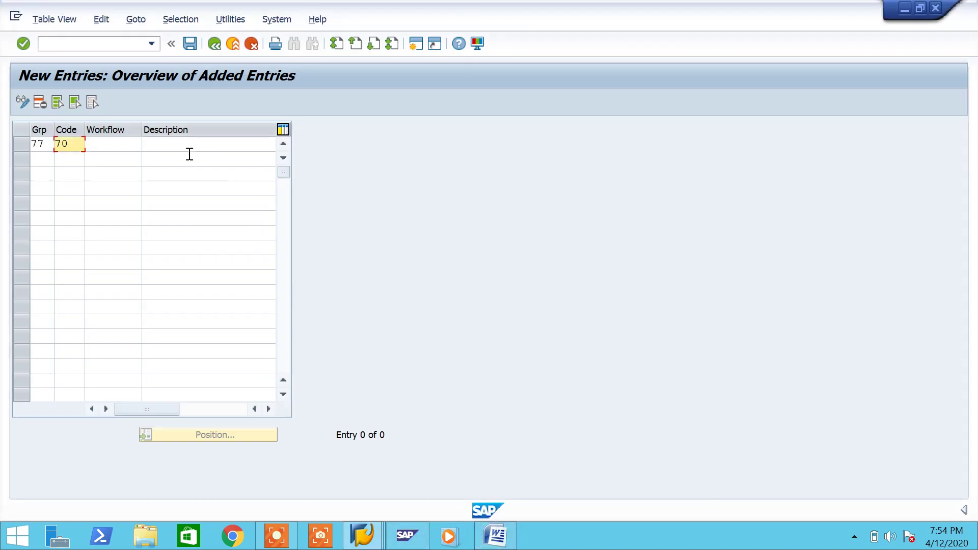
{"action": "left_click", "coordinate": [189, 148]}
{"action": "key", "text": "ctrl+v"}
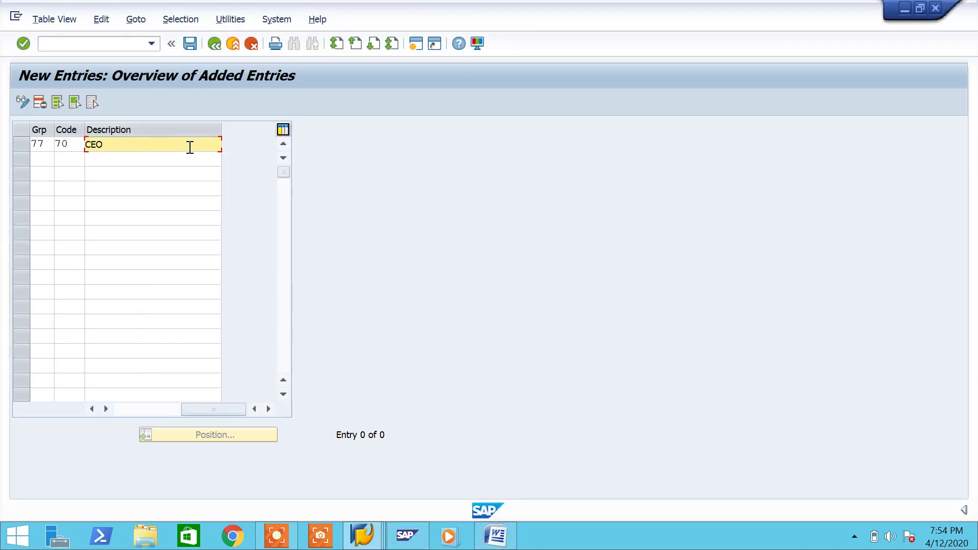
- Enter group 77 with release code 71 in the second row, using the description "Managing Director" copied from the Word list
{"action": "left_click", "coordinate": [46, 160]}
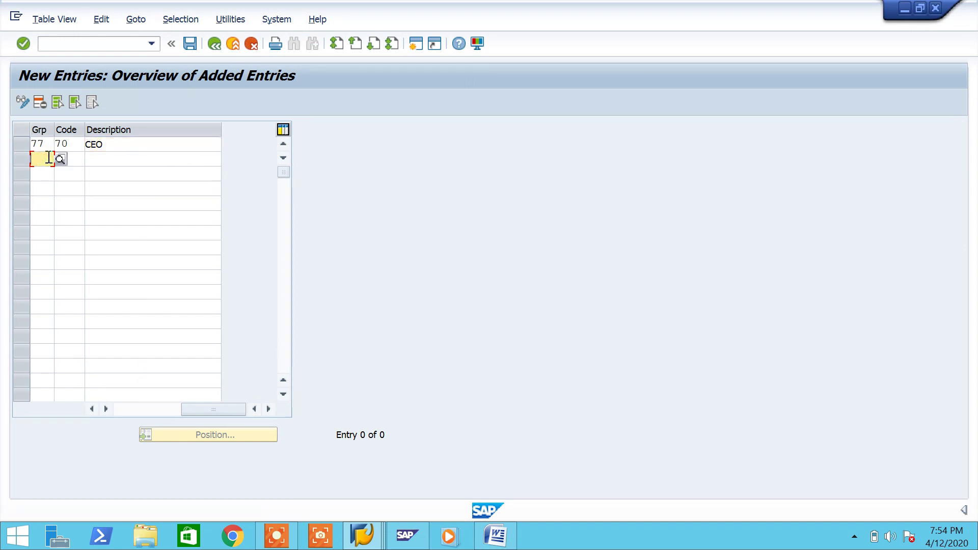
{"action": "type", "text": "77"}
{"action": "key", "text": "Tab"}
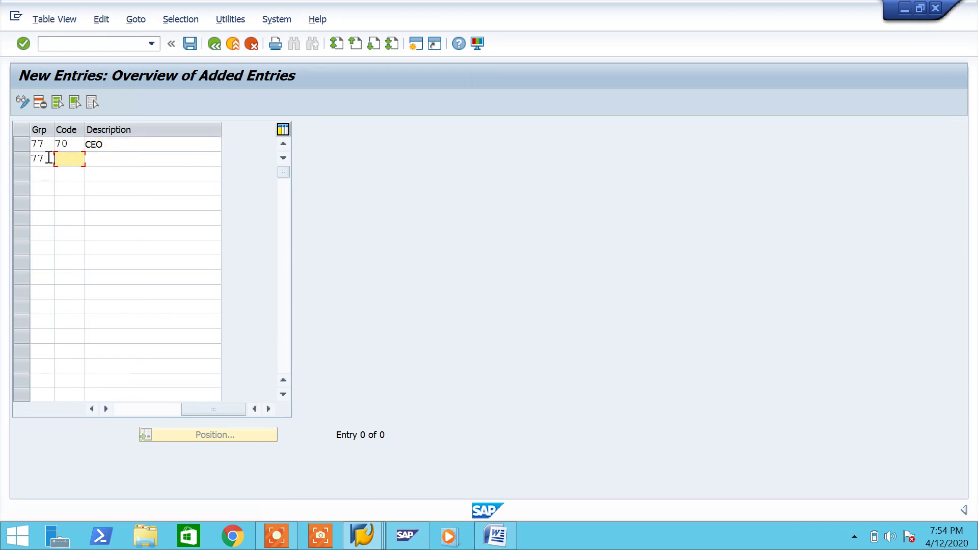
{"action": "key", "text": "Tab"}
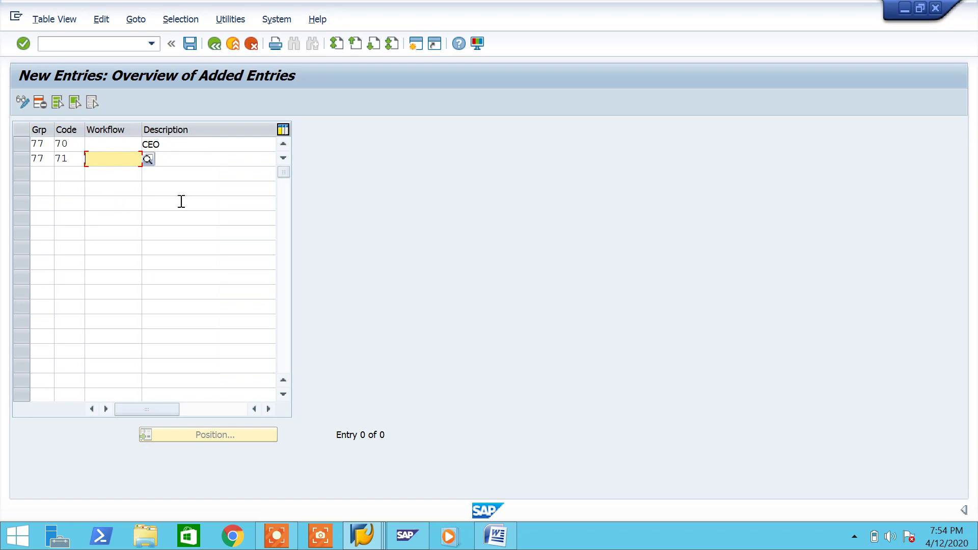
{"action": "key", "text": "Tab"}
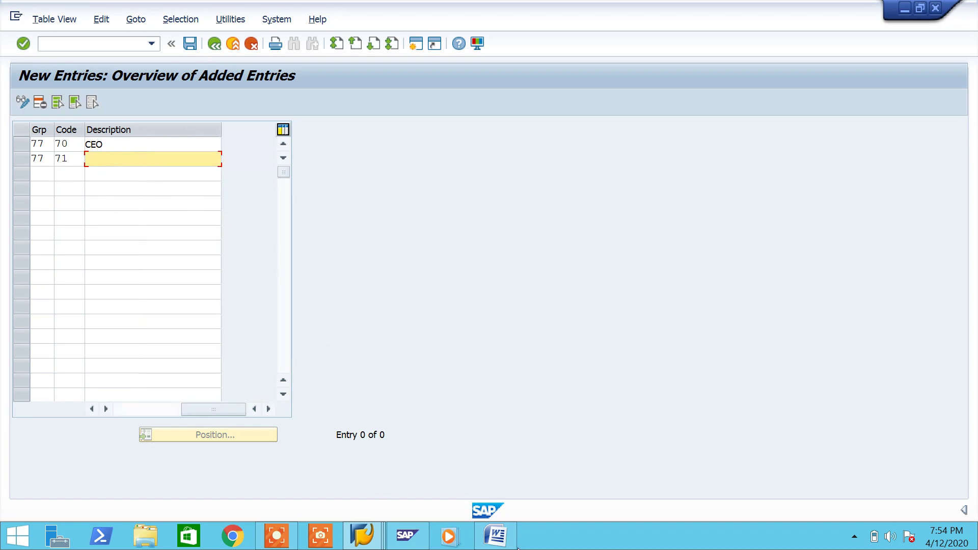
{"action": "left_click", "coordinate": [495, 535]}
{"action": "left_click_drag", "start_coordinate": [335, 391], "coordinate": [251, 391]}
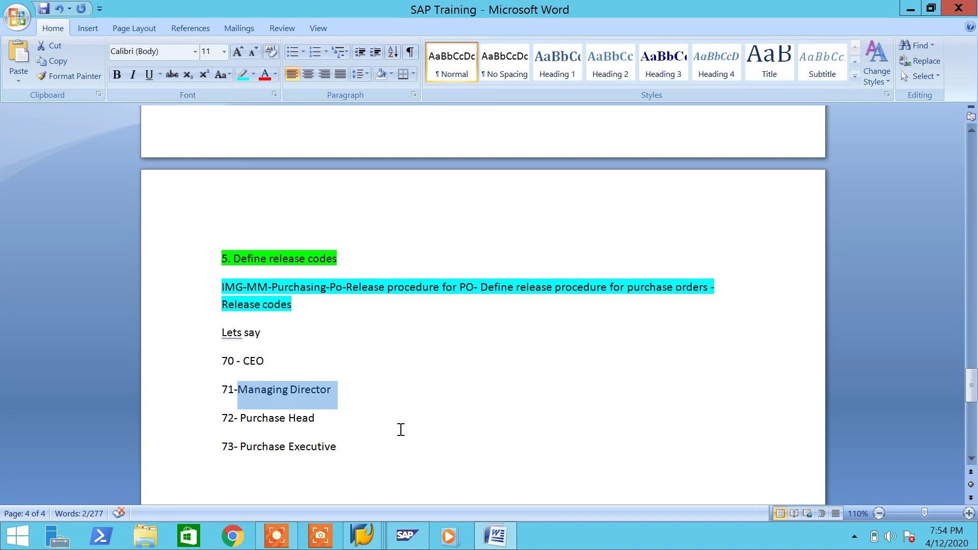
{"action": "left_click", "coordinate": [495, 535]}
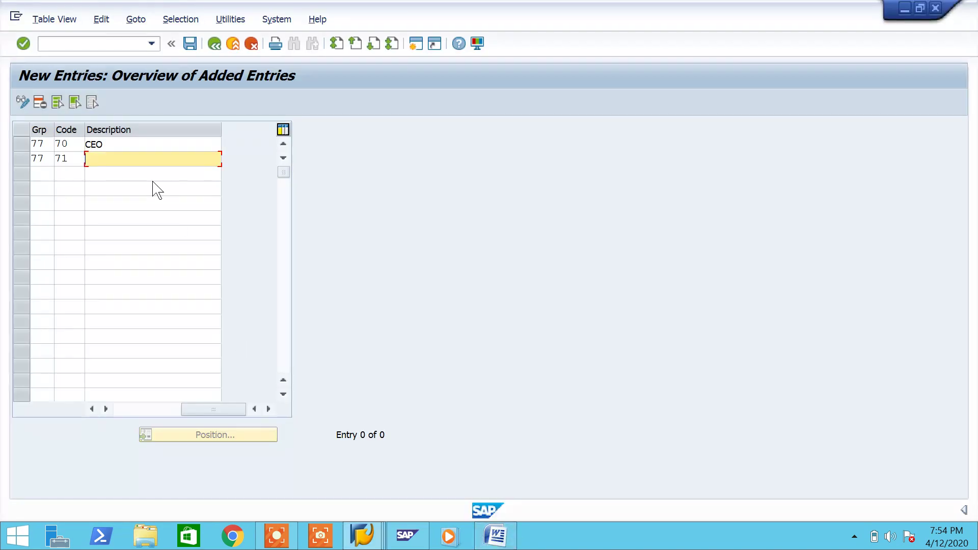
{"action": "key", "text": "ctrl+v"}
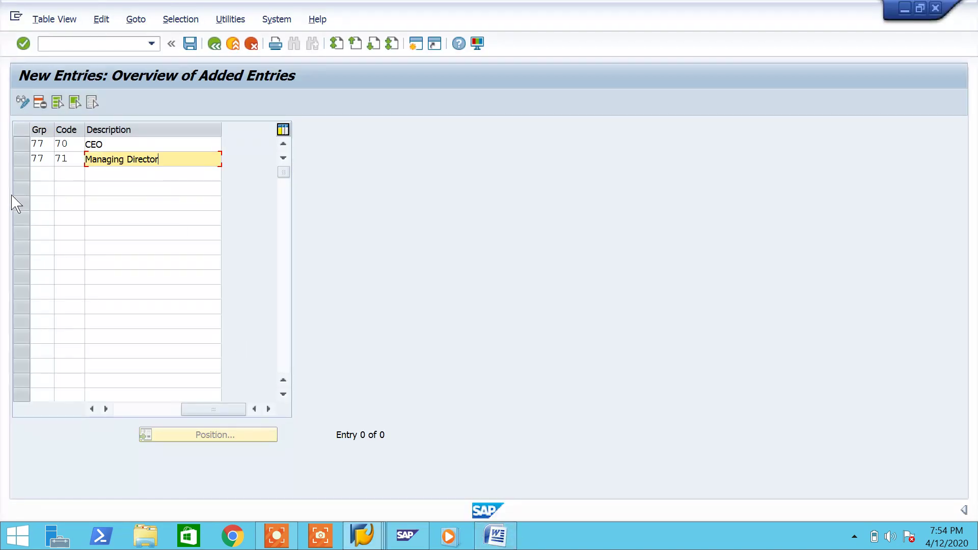
- Enter group 77 with release code 72 in the third row, using the description "Purchase Head" copied from the Word list
{"action": "left_click", "coordinate": [38, 177]}
{"action": "type", "text": "77"}
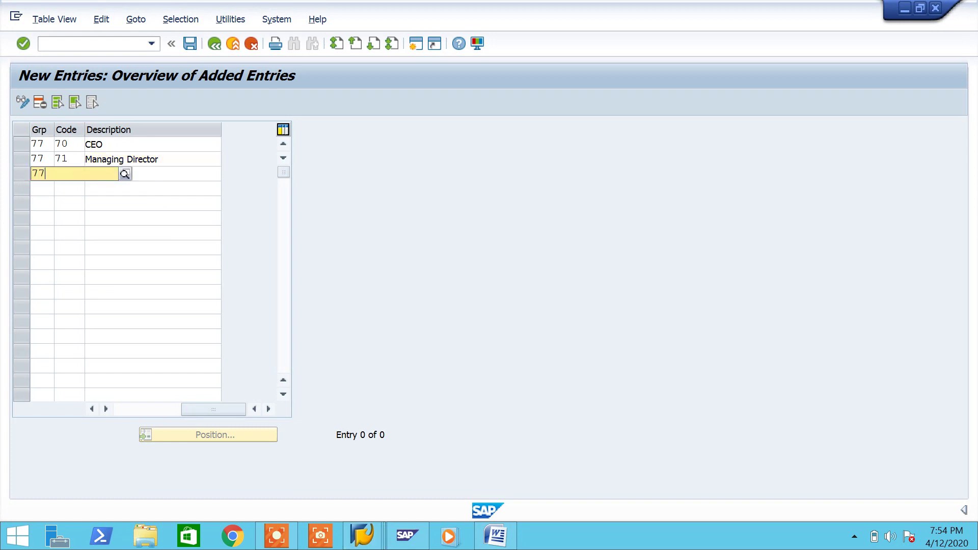
{"action": "key", "text": "Tab"}
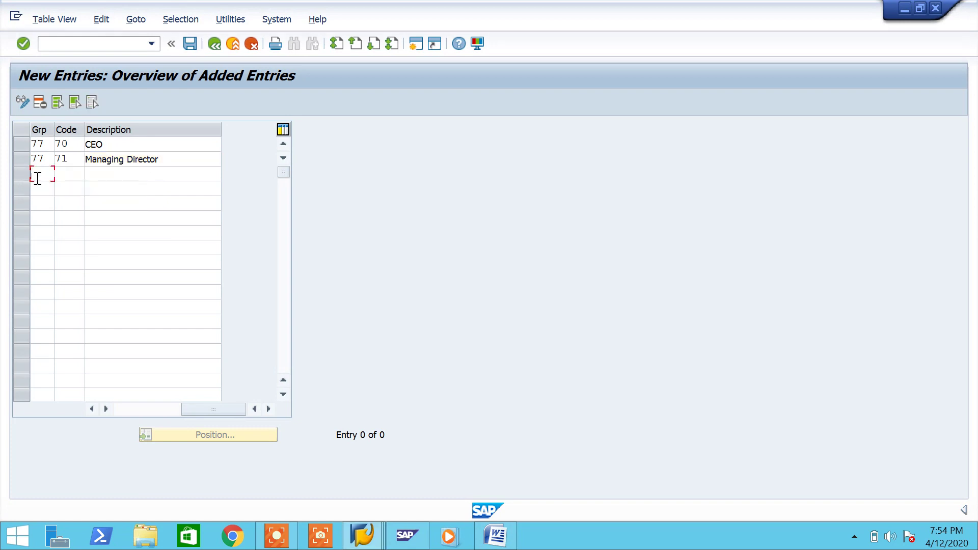
{"action": "key", "text": "Tab"}
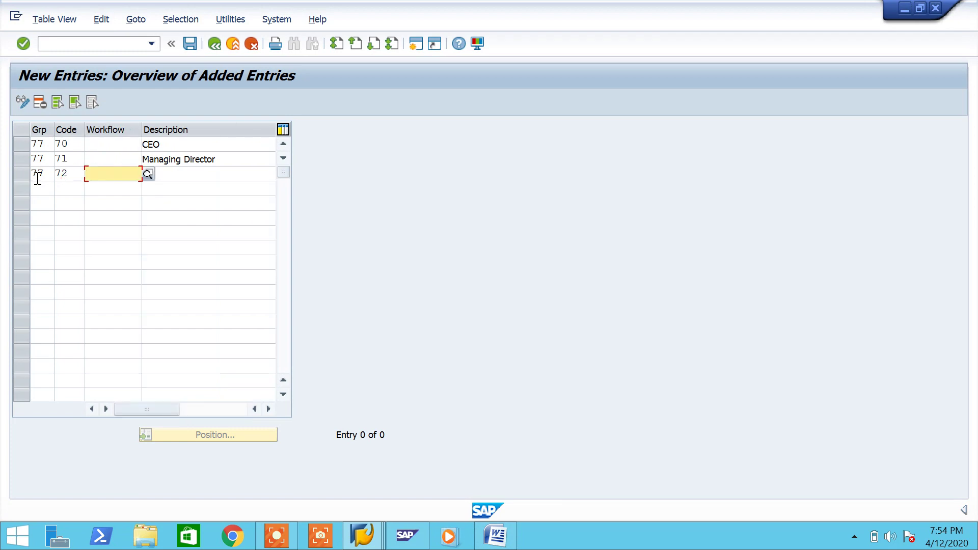
{"action": "key", "text": "Tab"}
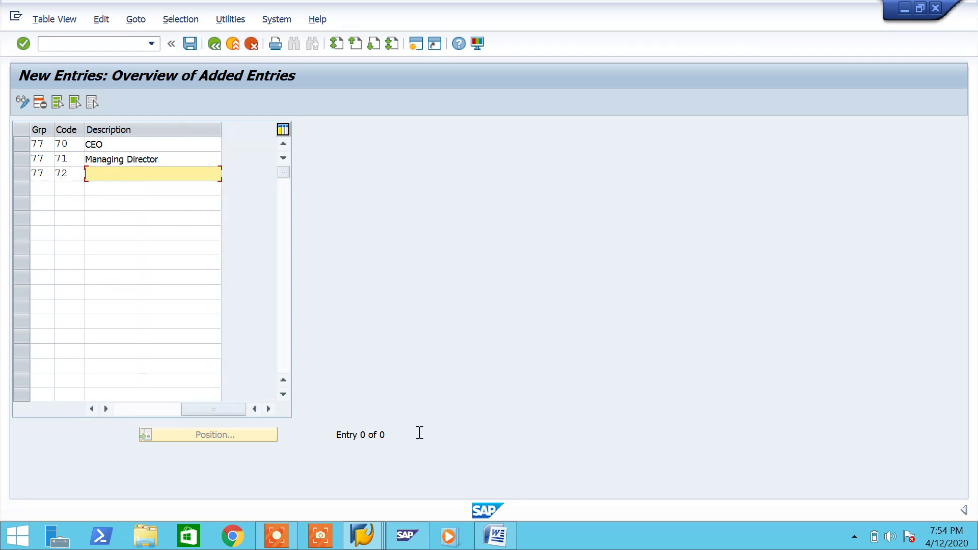
{"action": "left_click", "coordinate": [495, 535]}
{"action": "left_click_drag", "start_coordinate": [334, 418], "coordinate": [258, 415]}
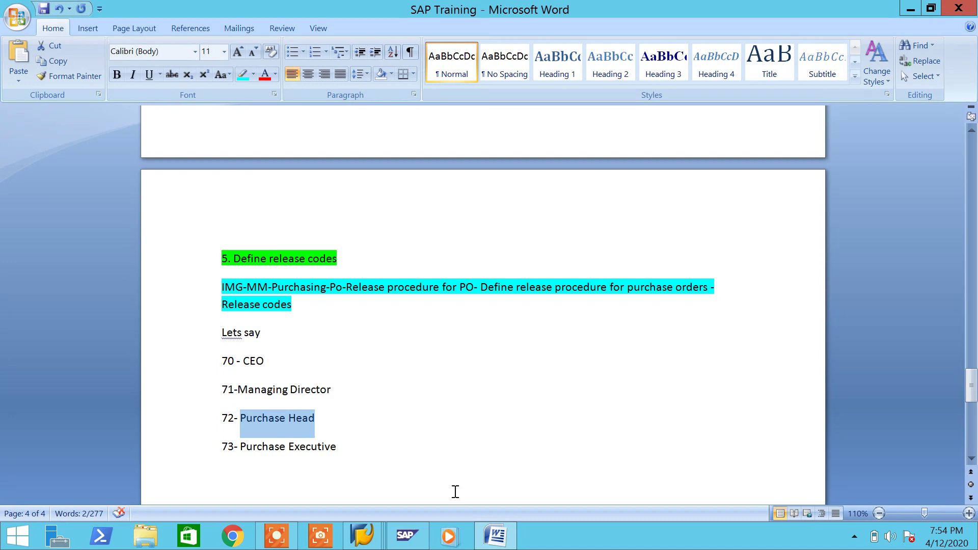
{"action": "left_click", "coordinate": [406, 535]}
{"action": "key", "text": "ctrl+v"}
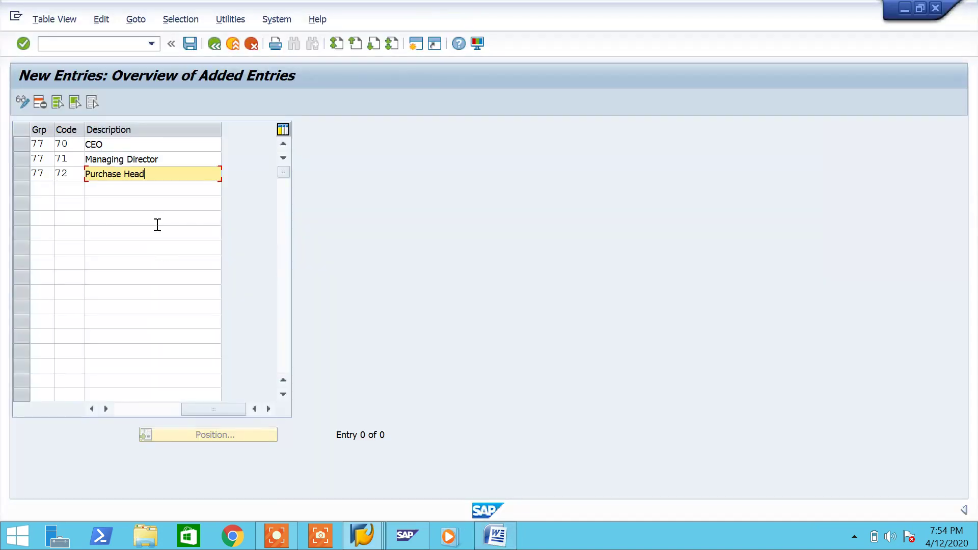
- Add group 77 with release code 73 and the description "Purchase Executive" copied from Word, and save the entries to the proposed customizing request
{"action": "left_click", "coordinate": [48, 191]}
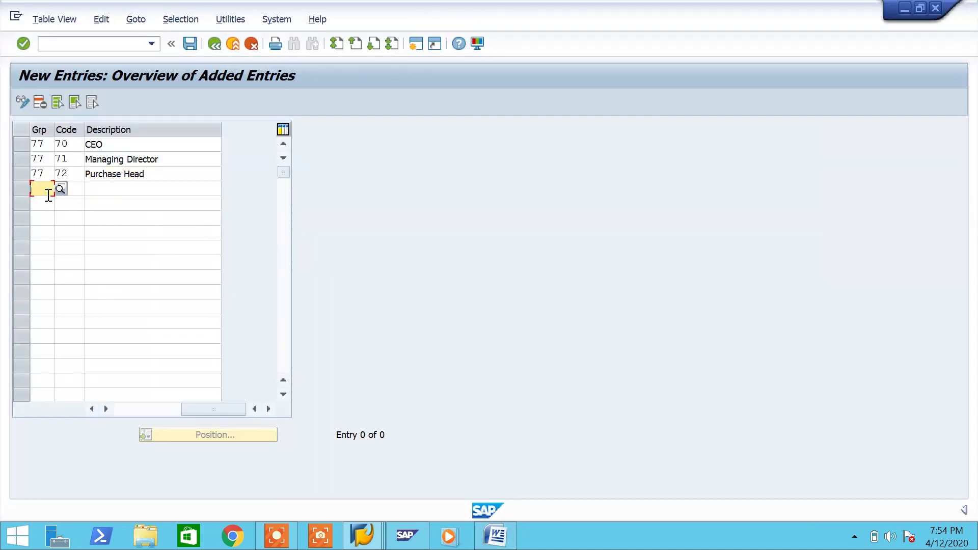
{"action": "type", "text": "77"}
{"action": "key", "text": "Tab"}
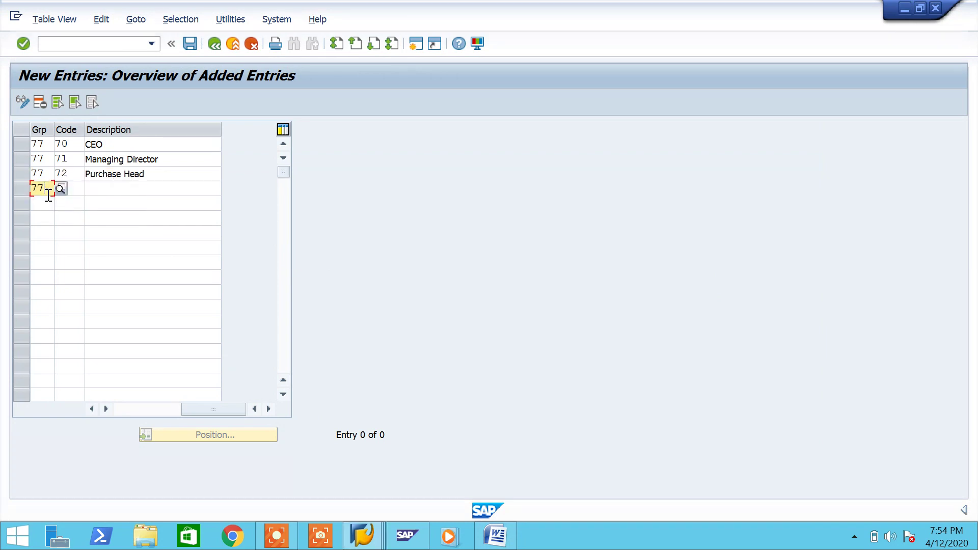
{"action": "type", "text": "73"}
{"action": "key", "text": "Tab"}
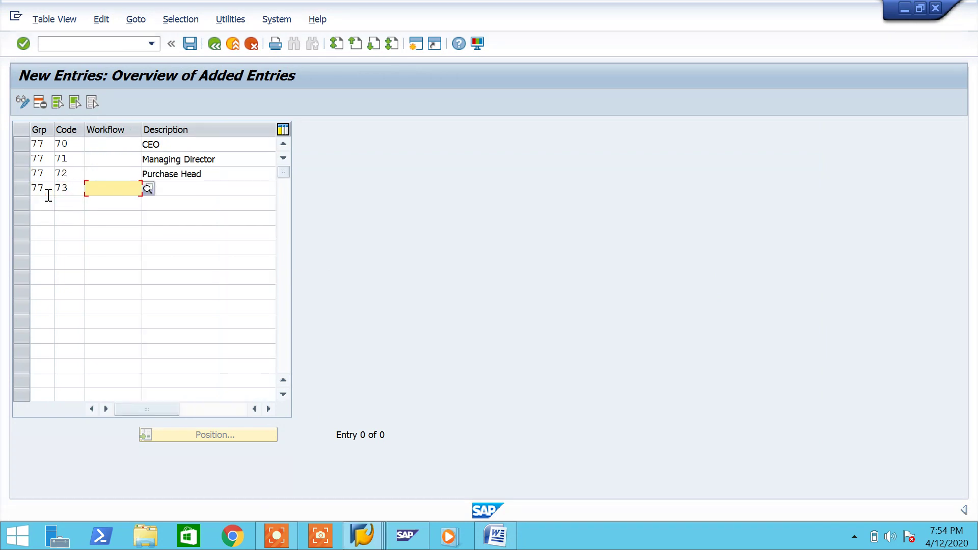
{"action": "left_click", "coordinate": [495, 536]}
{"action": "left_click_drag", "start_coordinate": [352, 452], "coordinate": [251, 446]}
{"action": "key", "text": "ctrl+c"}
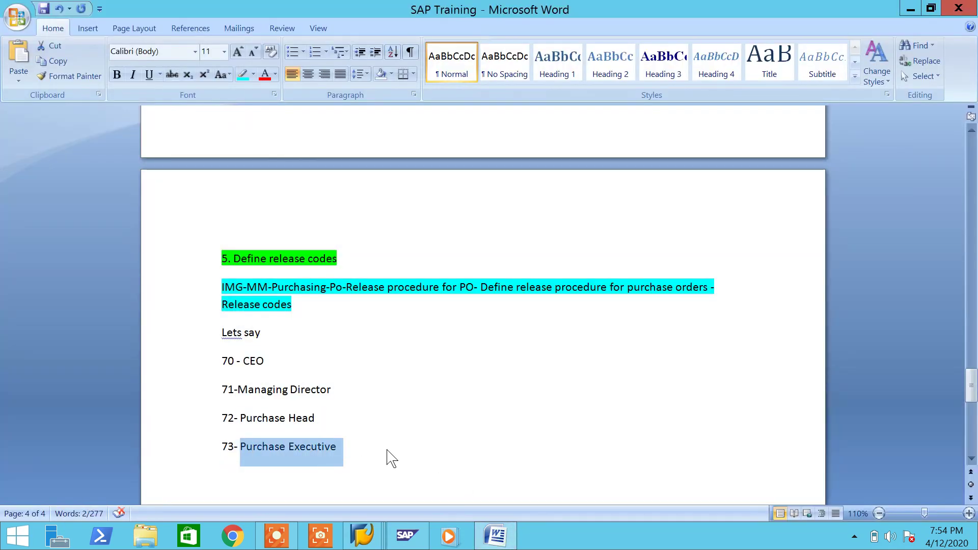
{"action": "left_click", "coordinate": [495, 535]}
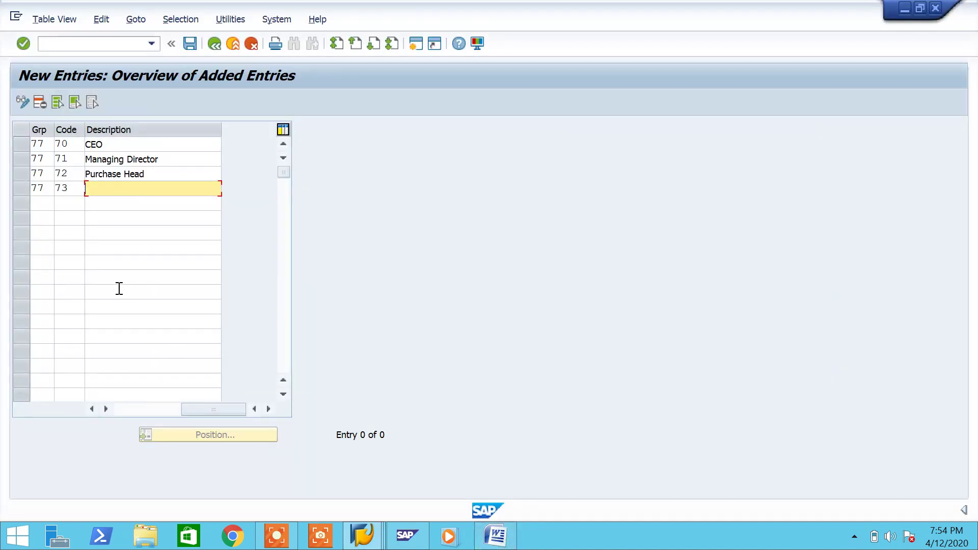
{"action": "key", "text": "ctrl+v"}
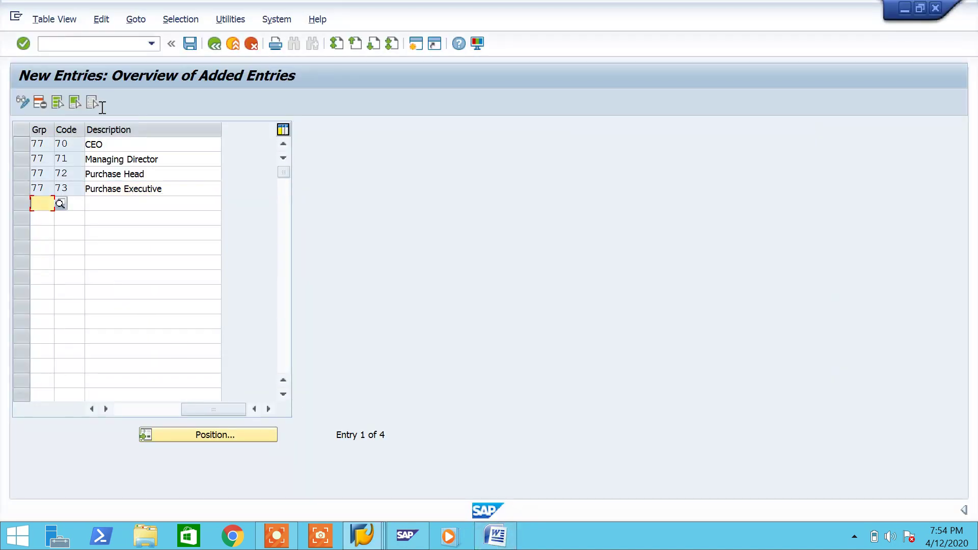
{"action": "left_click", "coordinate": [190, 45]}
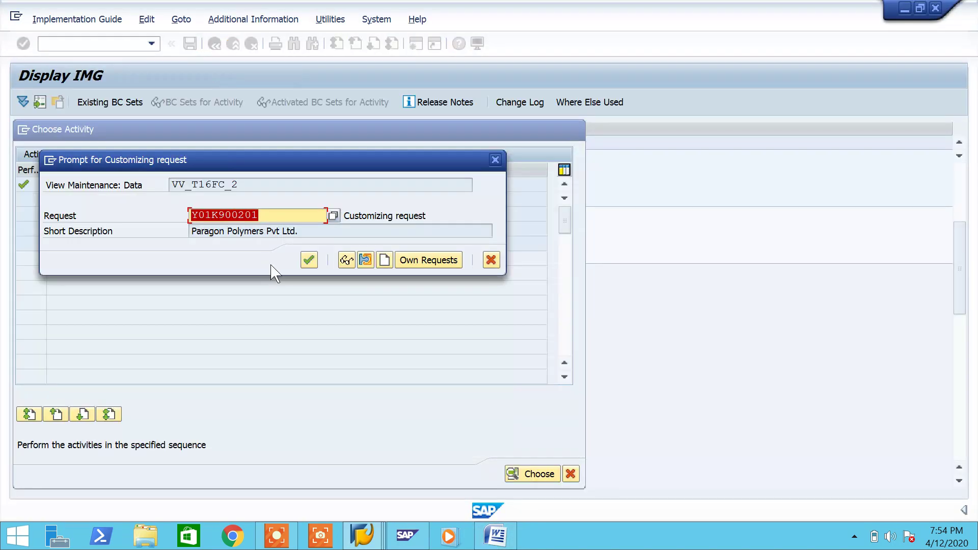
{"action": "left_click", "coordinate": [308, 261]}
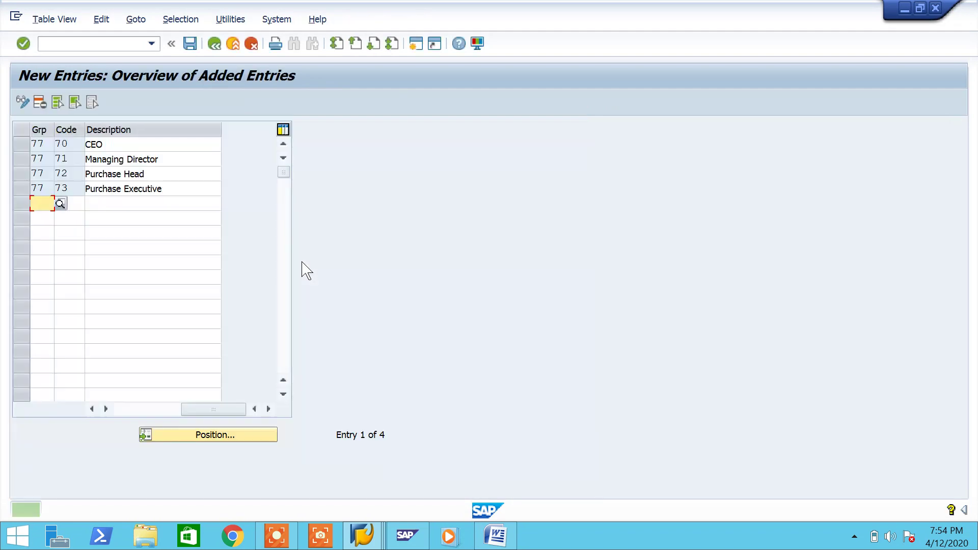
- Bring the Workflow column into view and paste a screenshot of the saved release codes below the code list in Word
{"action": "left_click_drag", "start_coordinate": [197, 411], "coordinate": [79, 405]}
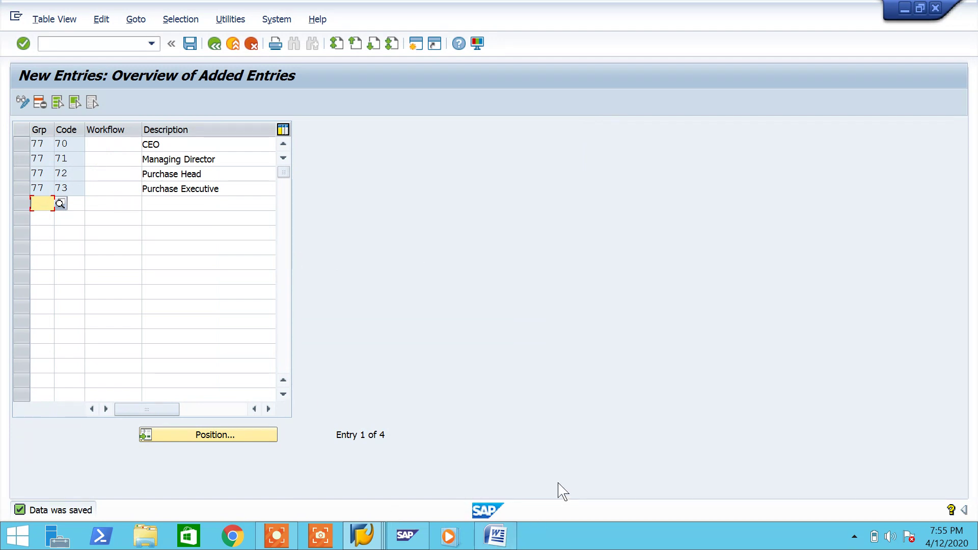
{"action": "left_click", "coordinate": [496, 535]}
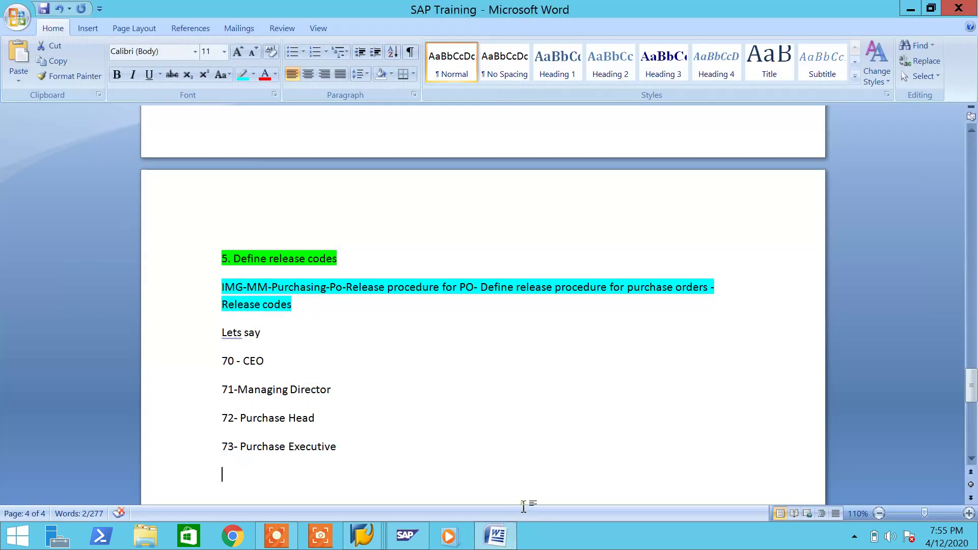
{"action": "key", "text": "ctrl+v"}
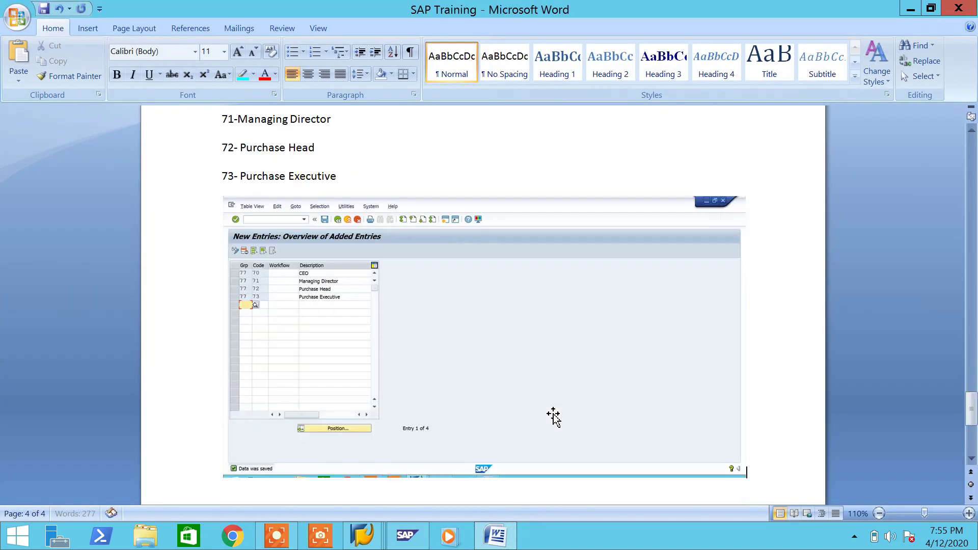
- Draw an unfilled rectangle about 2.13" by 0.58" around the four release code rows in the screenshot and give it a red outline
{"action": "left_click", "coordinate": [87, 28]}
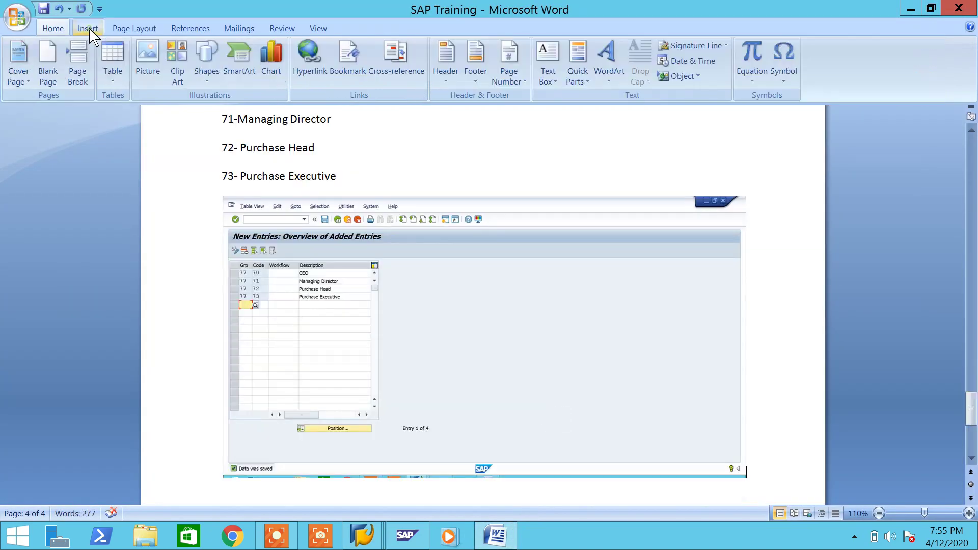
{"action": "left_click", "coordinate": [206, 77]}
{"action": "left_click", "coordinate": [225, 153]}
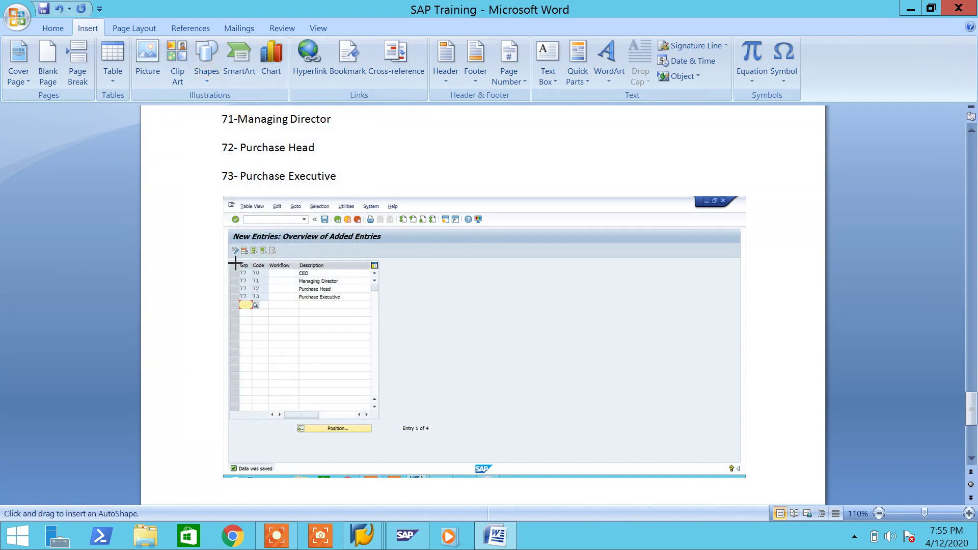
{"action": "left_click_drag", "start_coordinate": [236, 260], "coordinate": [407, 306]}
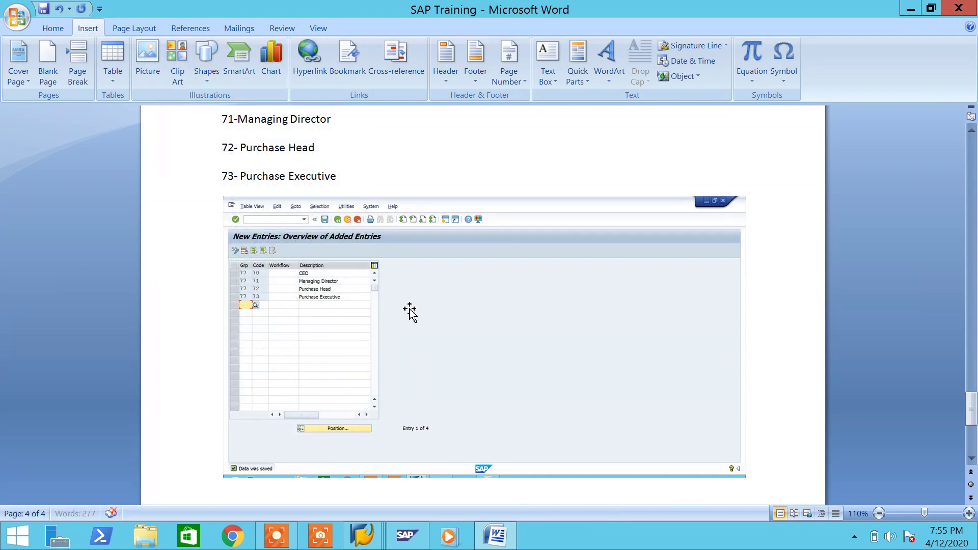
{"action": "left_click", "coordinate": [480, 47]}
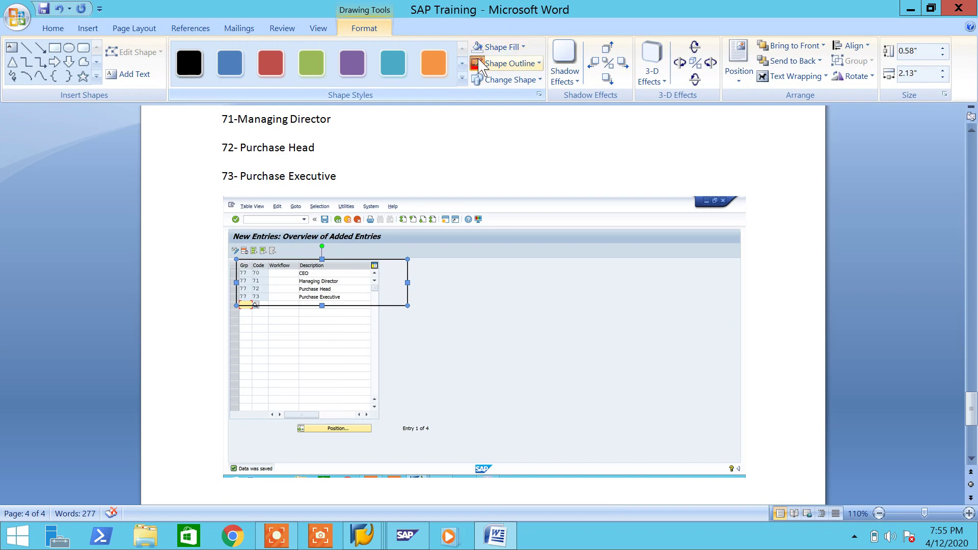
{"action": "left_click", "coordinate": [480, 64]}
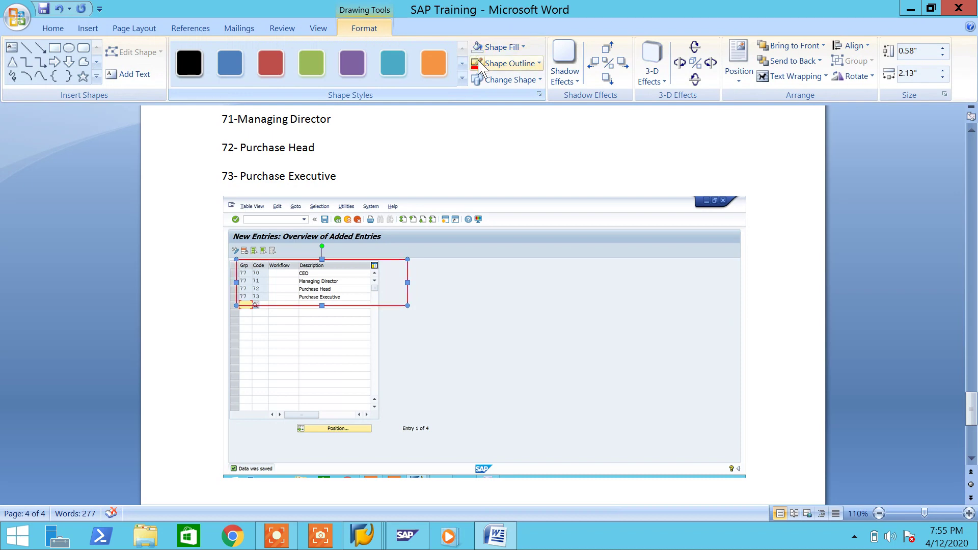
- Switch to SAP, leave the release code entries and overview, and select the Release Strategies activity in the activity list
{"action": "left_click", "coordinate": [481, 535]}
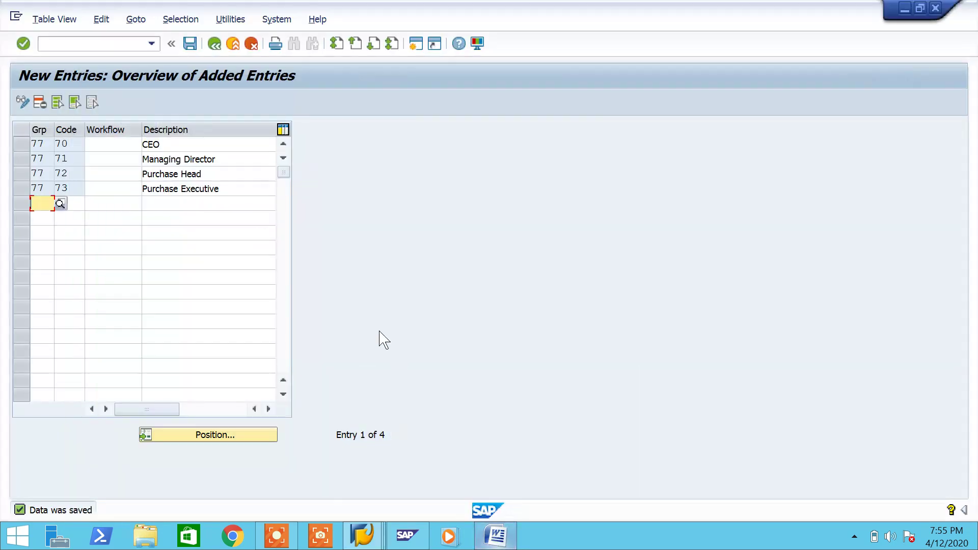
{"action": "left_click", "coordinate": [214, 44]}
{"action": "left_click", "coordinate": [215, 46]}
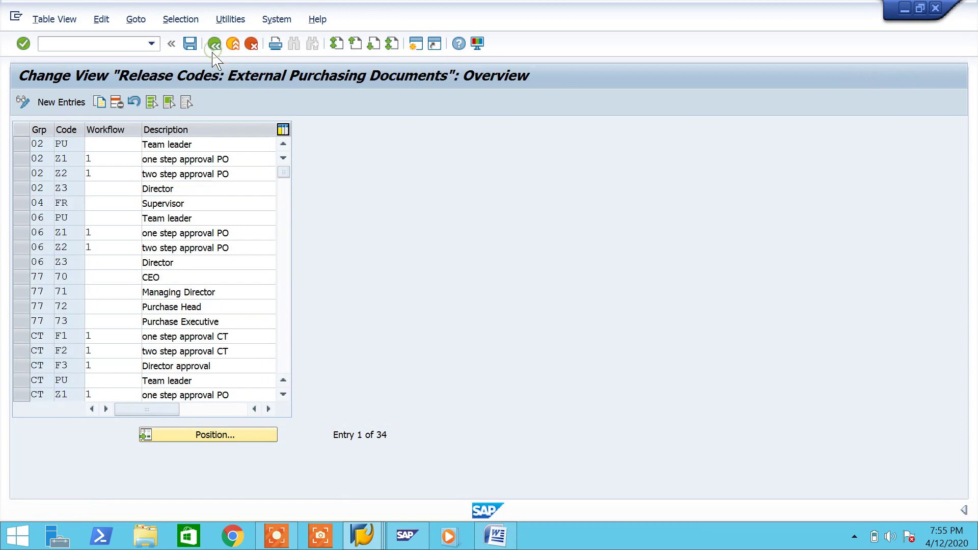
{"action": "left_click_drag", "start_coordinate": [203, 228], "coordinate": [27, 226]}
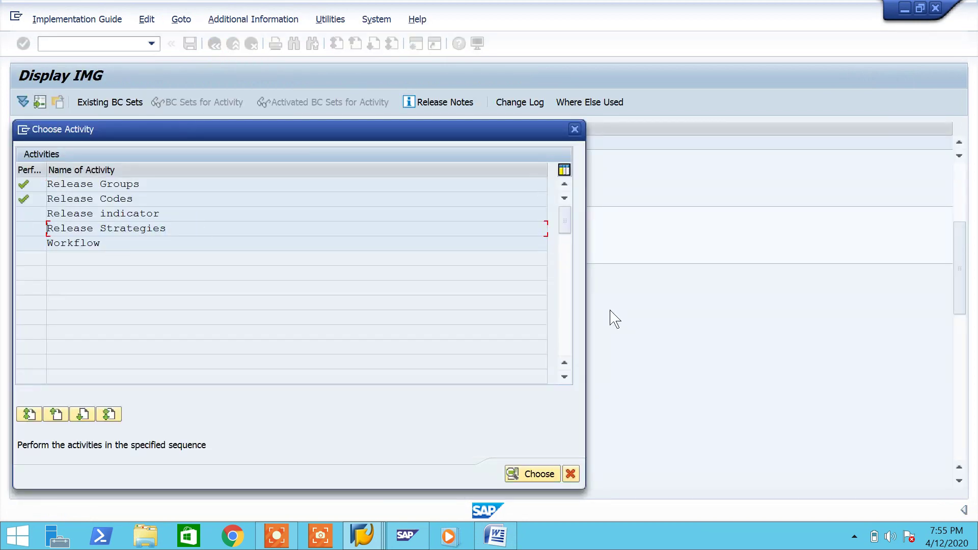
- Switch to Word, add the heading "6.Maintain Release Strategies" below the release codes screenshot and highlight it bright green
{"action": "left_click", "coordinate": [495, 535]}
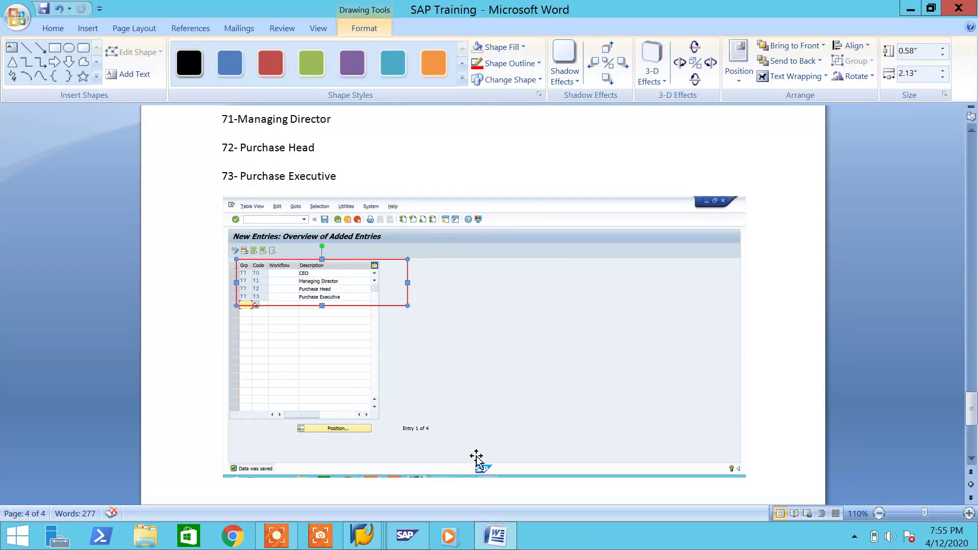
{"action": "scroll", "coordinate": [484, 430], "scroll_direction": "up", "scroll_amount": 3}
{"action": "scroll", "coordinate": [487, 435], "scroll_direction": "down", "scroll_amount": 6}
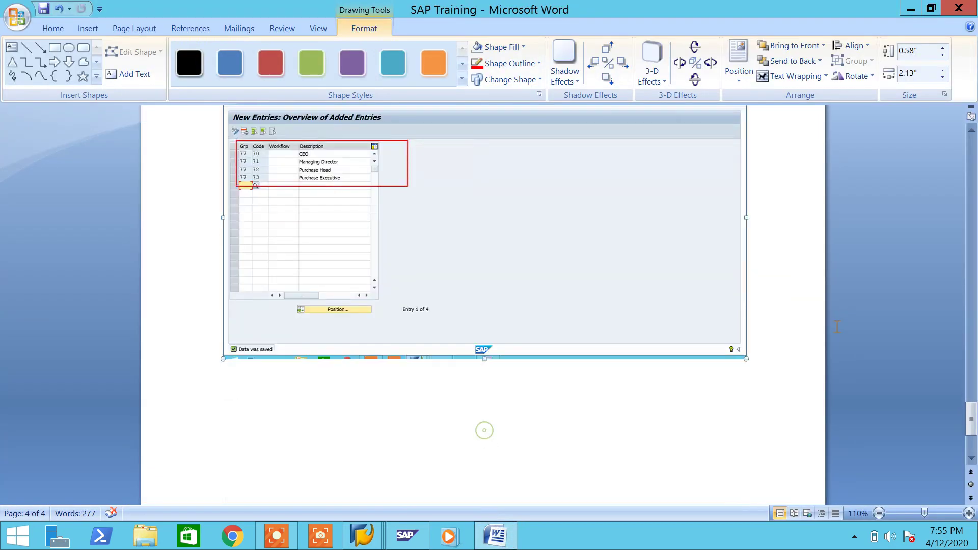
{"action": "left_click", "coordinate": [485, 432]}
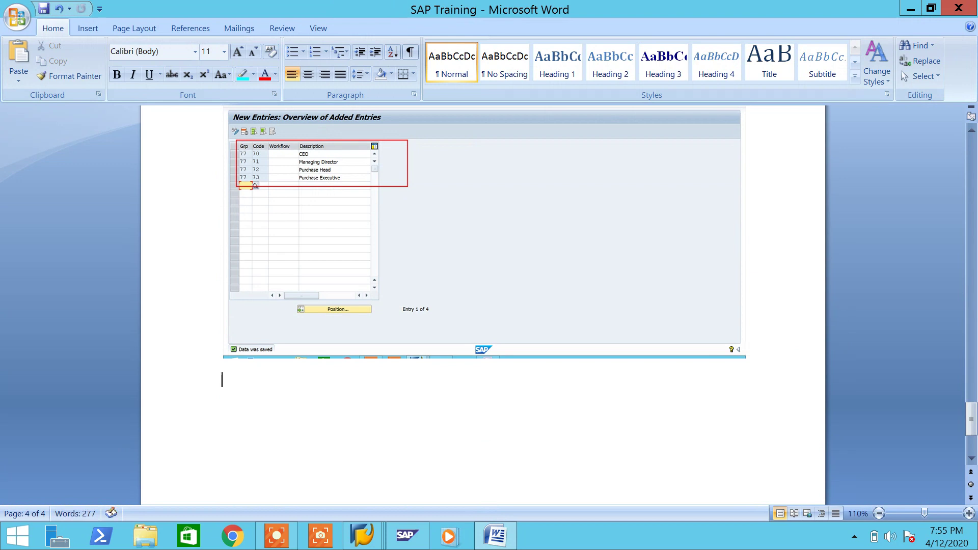
{"action": "type", "text": "6.Maintain Release Strategies"}
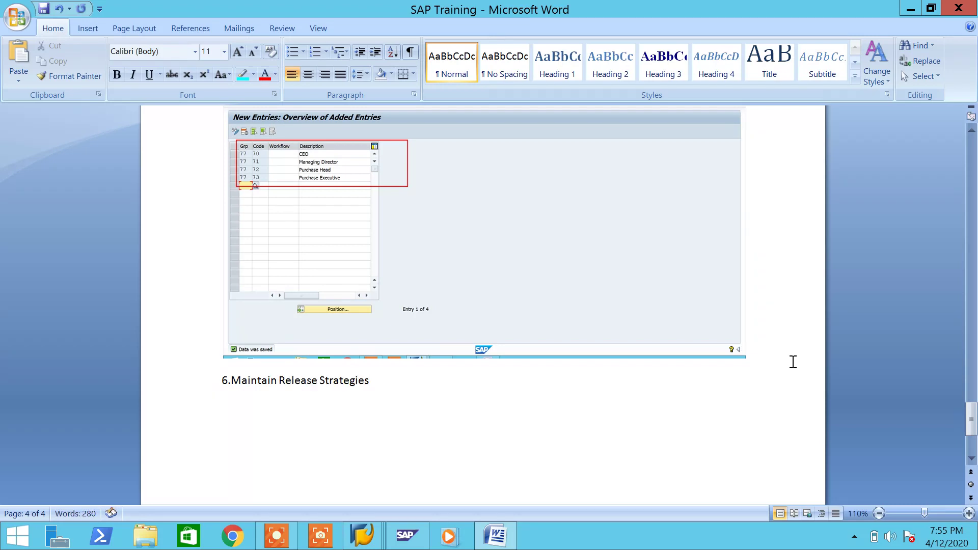
{"action": "left_click_drag", "start_coordinate": [375, 383], "coordinate": [222, 386]}
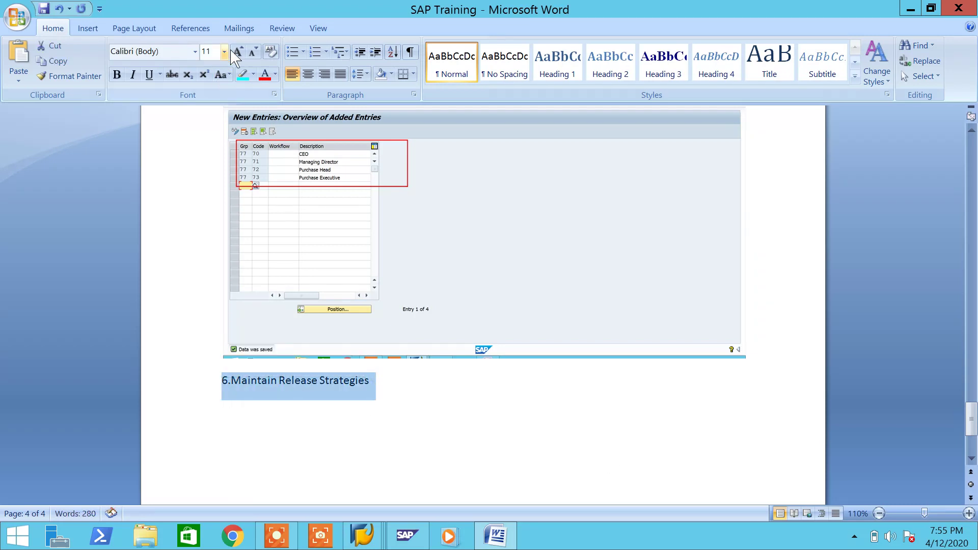
{"action": "left_click", "coordinate": [256, 75]}
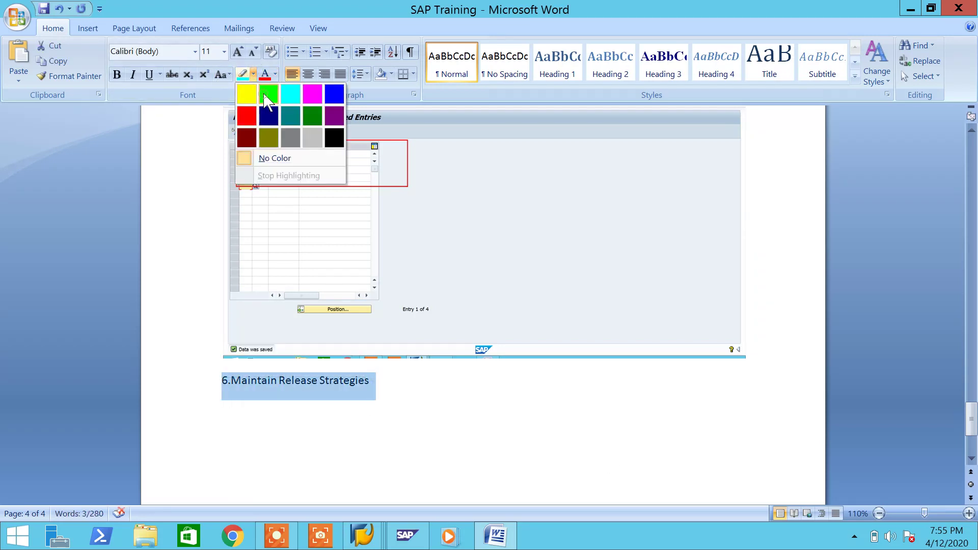
{"action": "left_click", "coordinate": [266, 95]}
- Copy the IMG path up to "Define release procedure for purchase orders" from section 5 onto a new line below the section 6 heading
{"action": "scroll", "coordinate": [407, 427], "scroll_direction": "up", "scroll_amount": 10}
{"action": "left_click", "coordinate": [408, 427]}
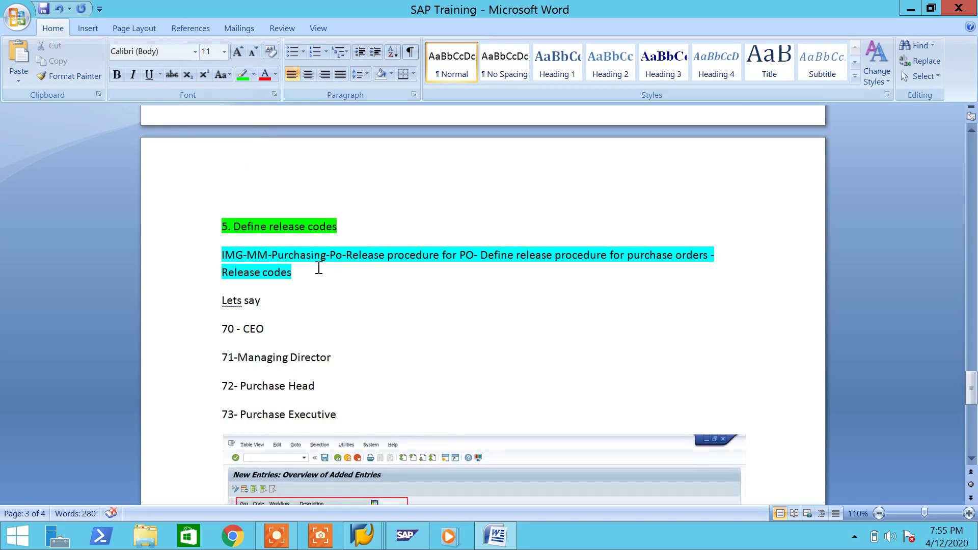
{"action": "left_click_drag", "start_coordinate": [711, 254], "coordinate": [205, 262]}
{"action": "key", "text": "ctrl+c"}
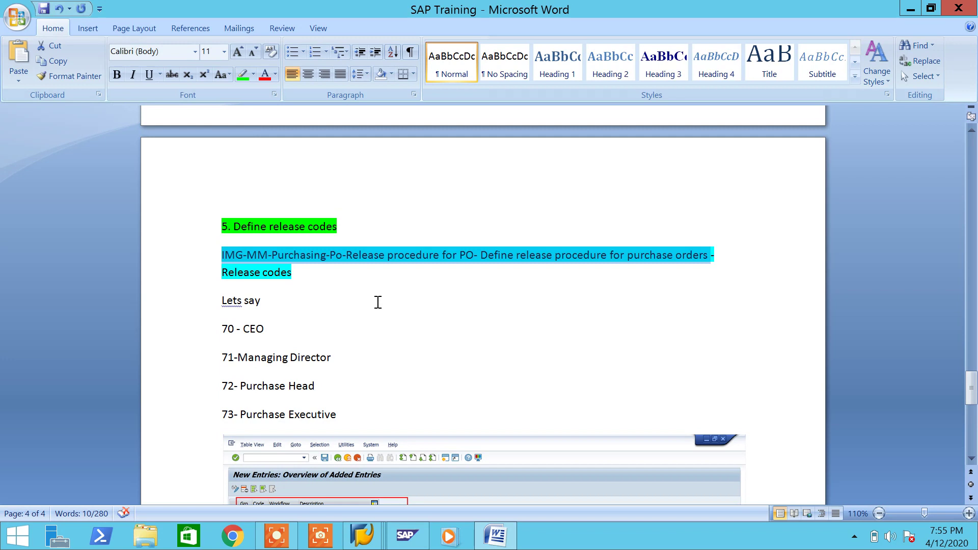
{"action": "scroll", "coordinate": [378, 302], "scroll_direction": "down", "scroll_amount": 12}
{"action": "left_click", "coordinate": [358, 345]}
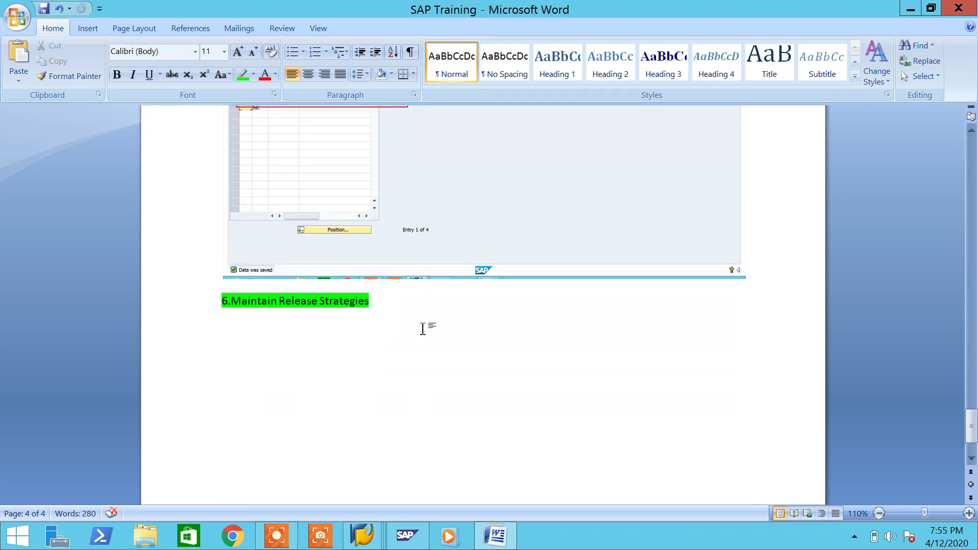
{"action": "key", "text": "Return"}
{"action": "key", "text": "ctrl+v"}
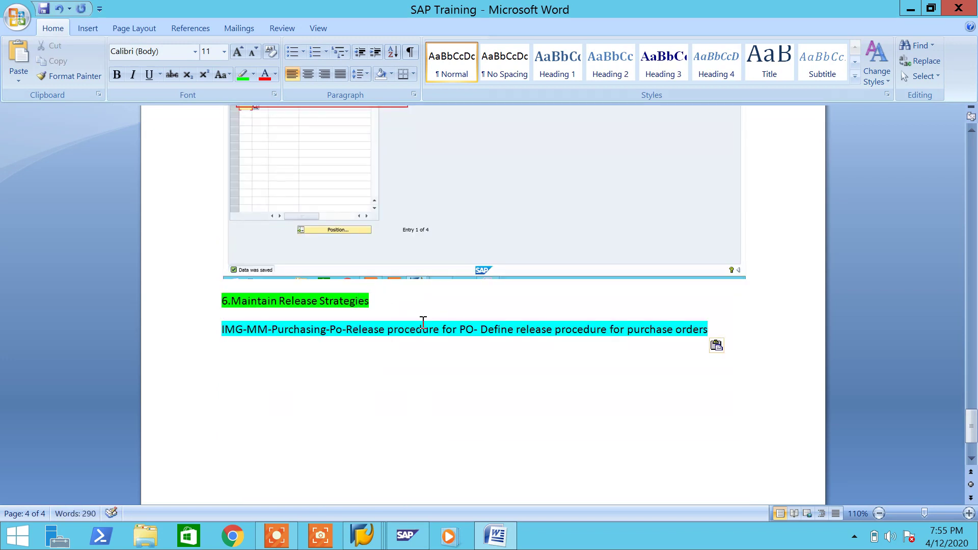
- Append "-Release strategies" to the IMG path in section 6, highlight the whole path turquoise and save the document
{"action": "type", "text": "-Release stra"}
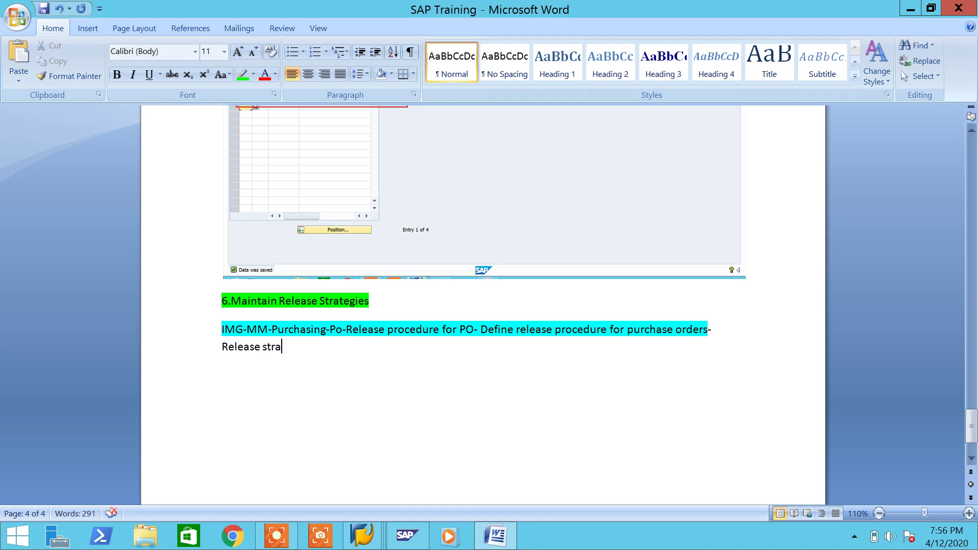
{"action": "type", "text": "tegies"}
{"action": "left_click_drag", "start_coordinate": [370, 375], "coordinate": [222, 331]}
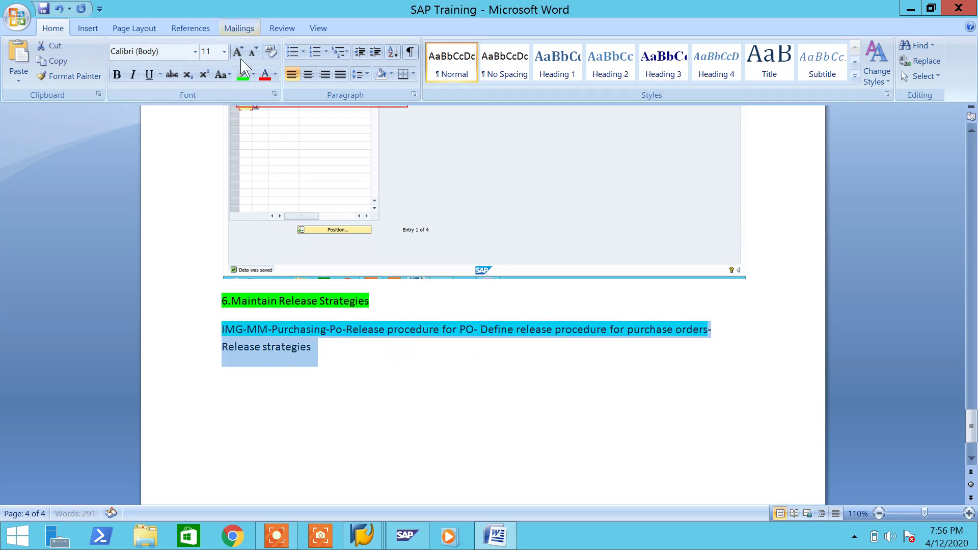
{"action": "left_click", "coordinate": [254, 75]}
{"action": "left_click", "coordinate": [284, 95]}
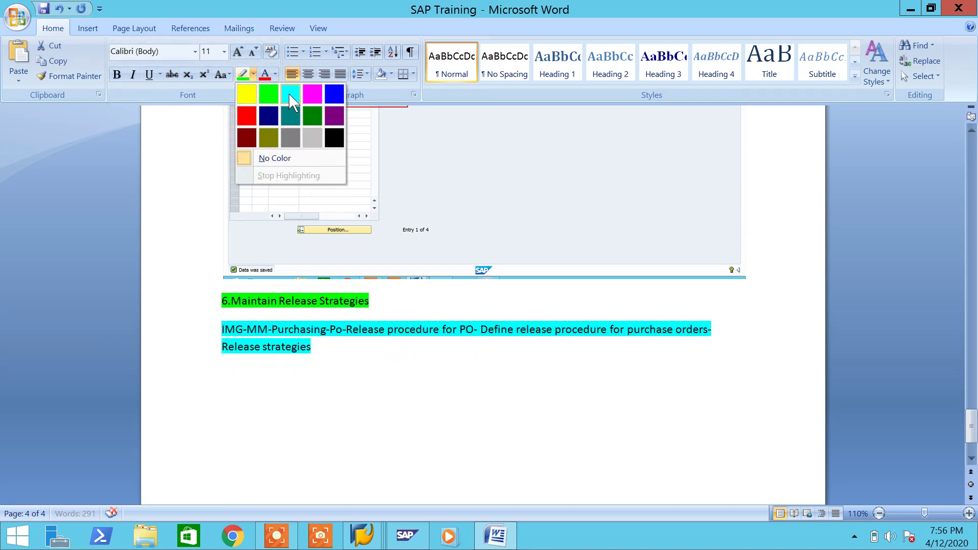
{"action": "key", "text": "ctrl+s"}
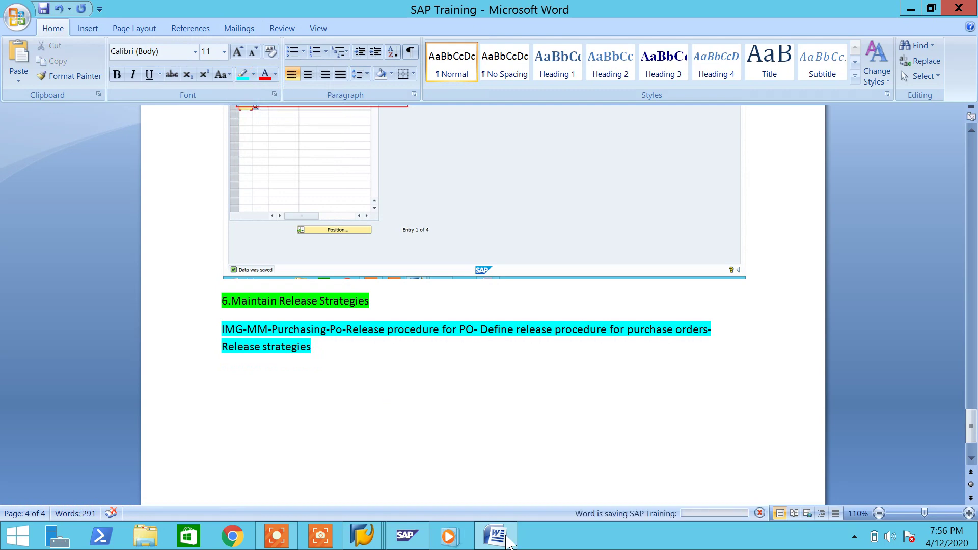
- Switch to SAP, open the Release Strategies activity and start a new entry
{"action": "left_click", "coordinate": [510, 541]}
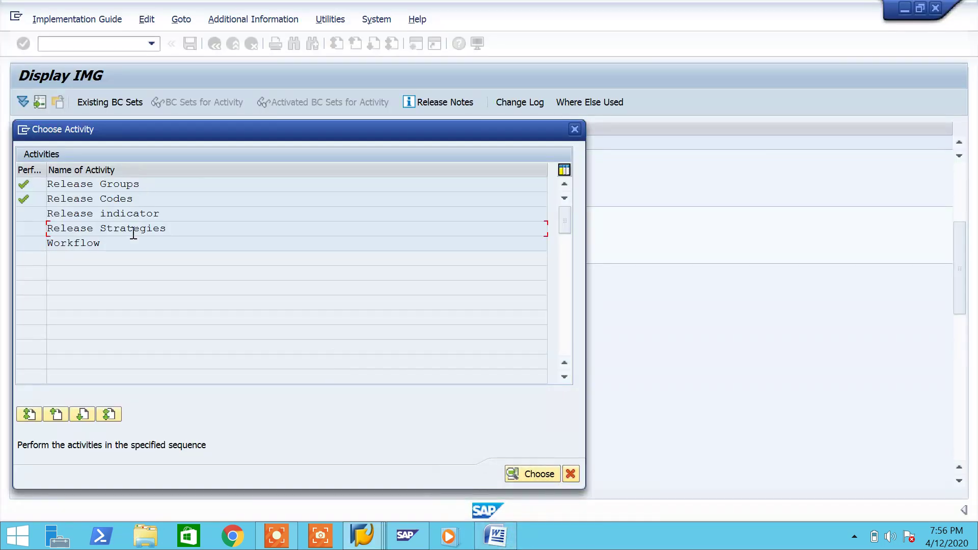
{"action": "double_click", "coordinate": [133, 233]}
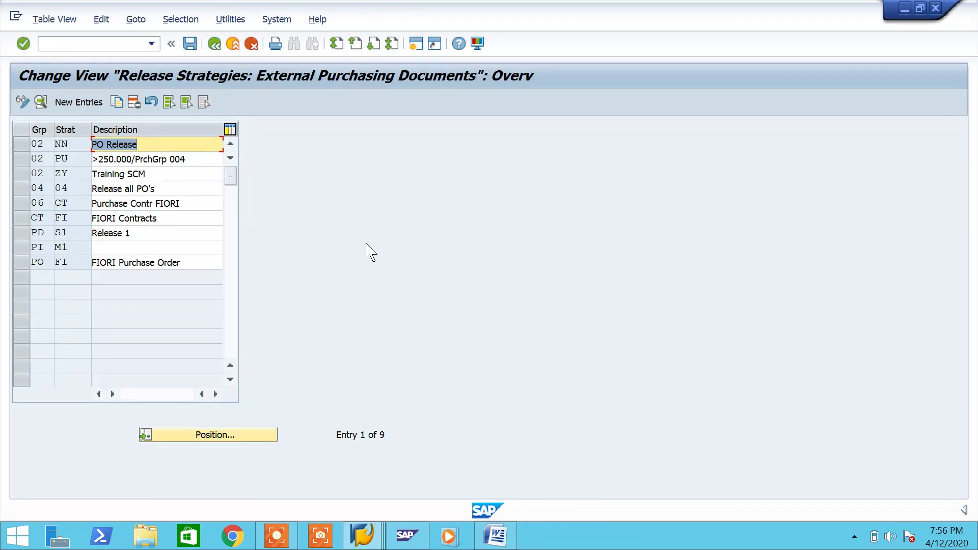
{"action": "left_click", "coordinate": [71, 102]}
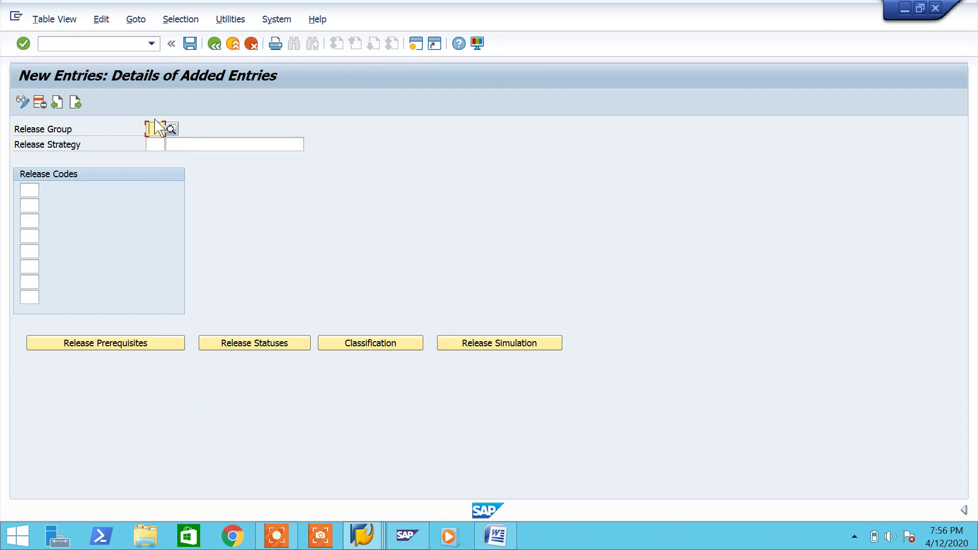
- Assign release group 77 and enter release strategy P7 with the description "Release Strategy PO"
{"action": "type", "text": "7"}
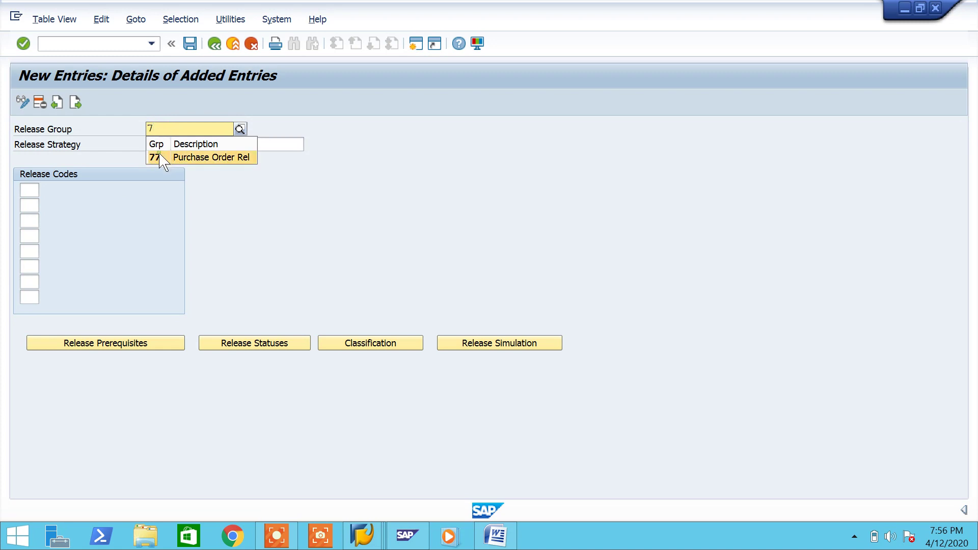
{"action": "left_click", "coordinate": [163, 158]}
{"action": "left_click", "coordinate": [153, 144]}
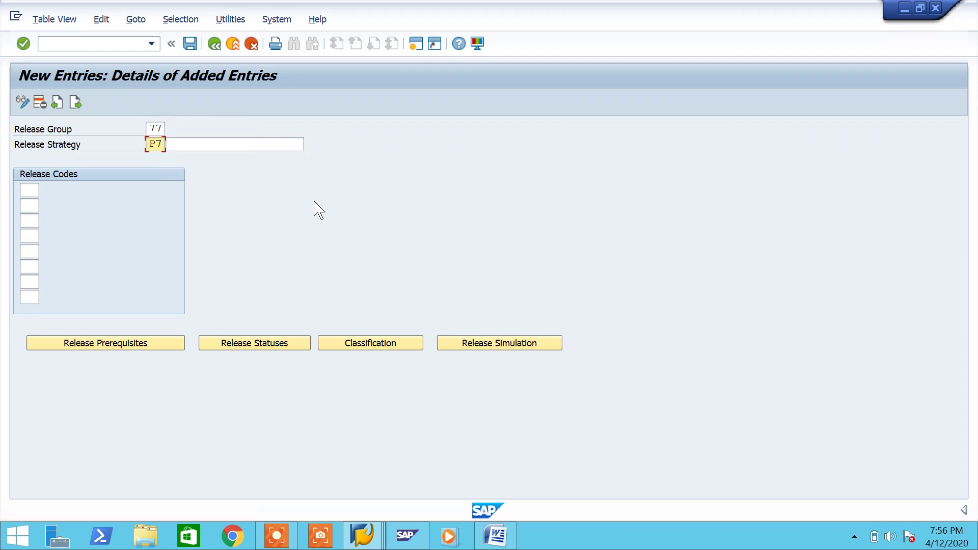
{"action": "type", "text": "P7"}
{"action": "left_click", "coordinate": [182, 145]}
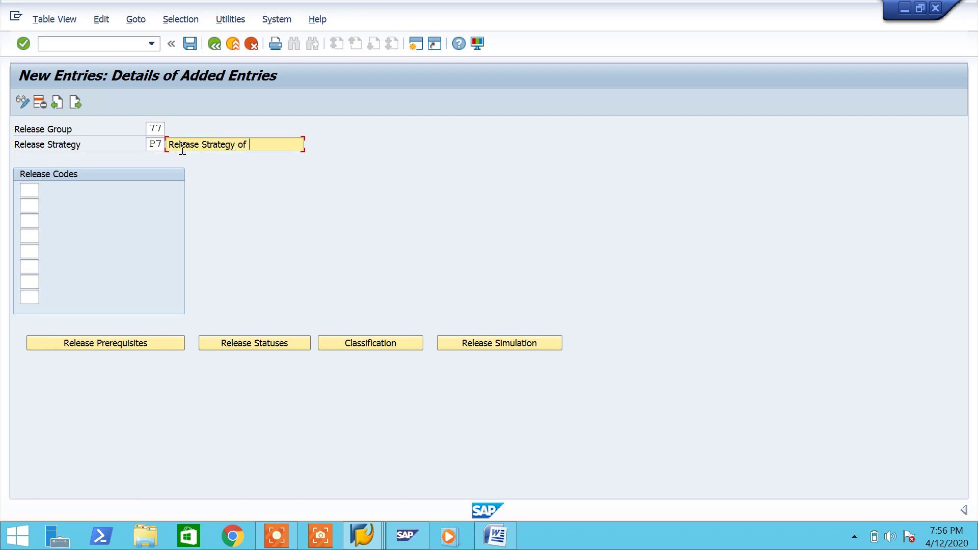
- Assign release codes 70, 71, 72 and 73, in that order, to strategy P7 from the code value list
{"action": "left_click", "coordinate": [30, 190]}
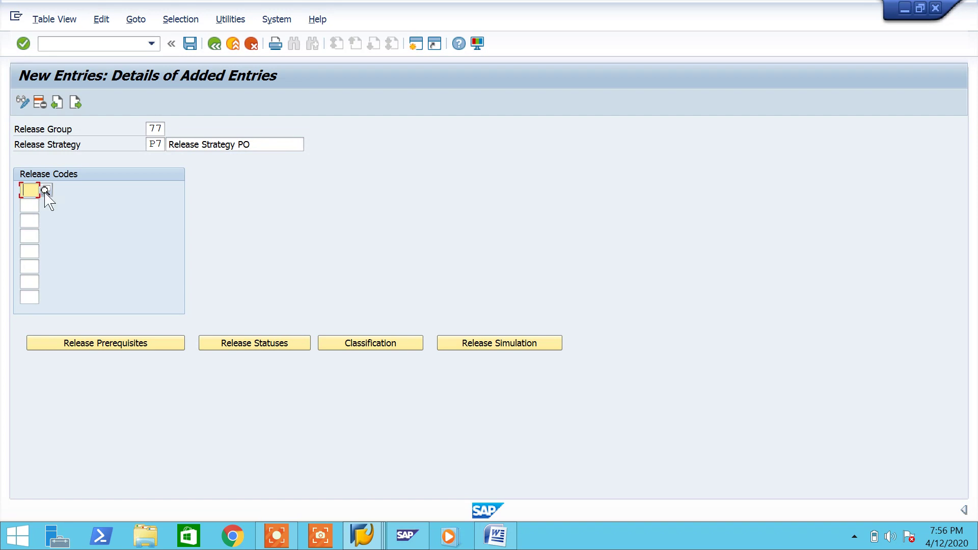
{"action": "left_click", "coordinate": [45, 190]}
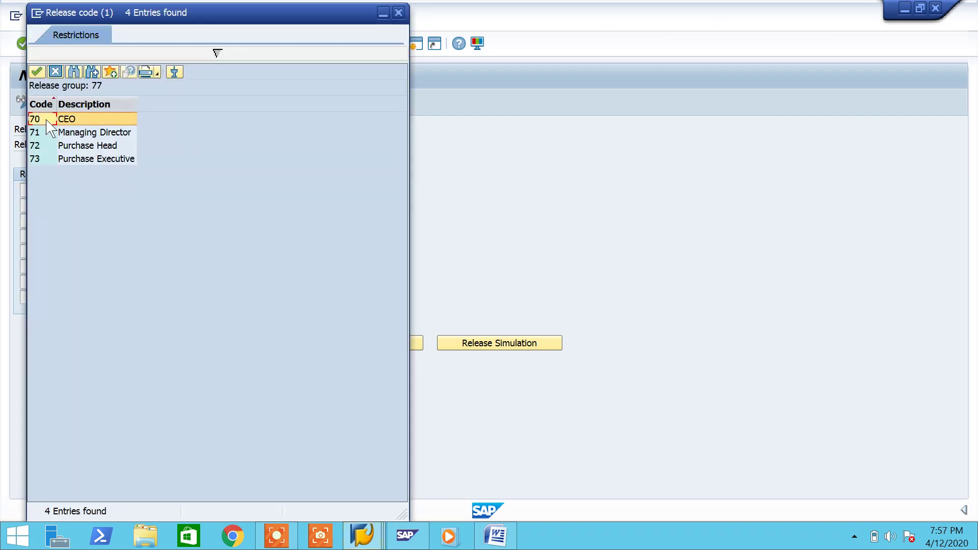
{"action": "double_click", "coordinate": [45, 119]}
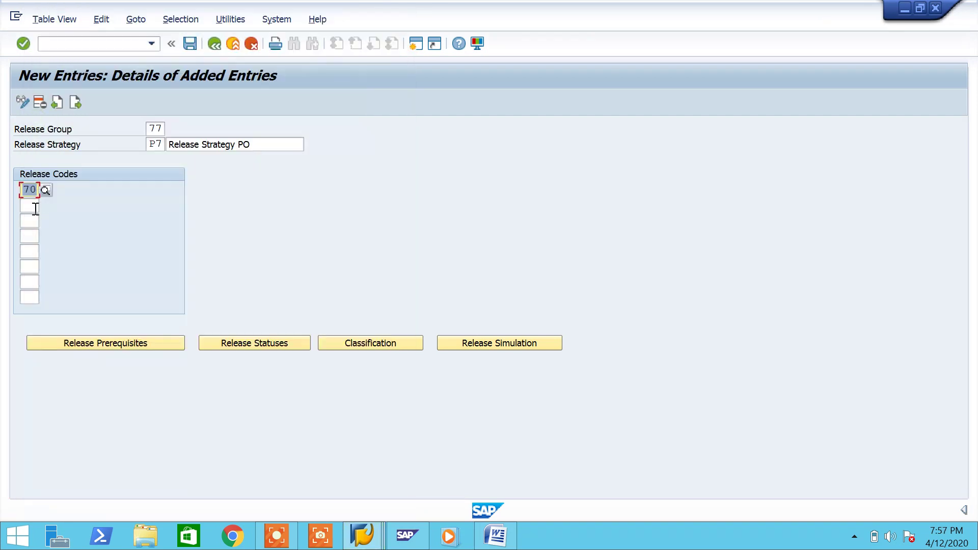
{"action": "left_click", "coordinate": [35, 206]}
{"action": "left_click", "coordinate": [45, 206]}
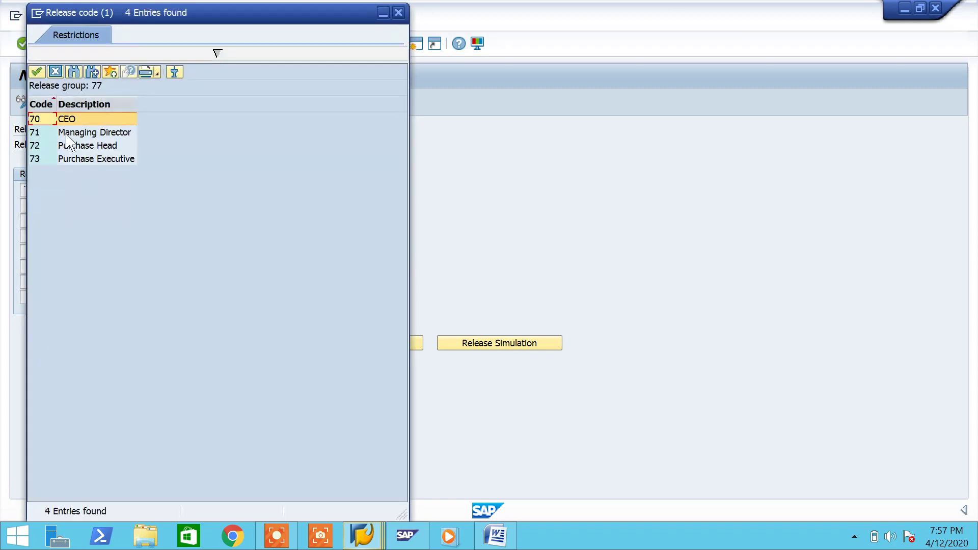
{"action": "double_click", "coordinate": [67, 132]}
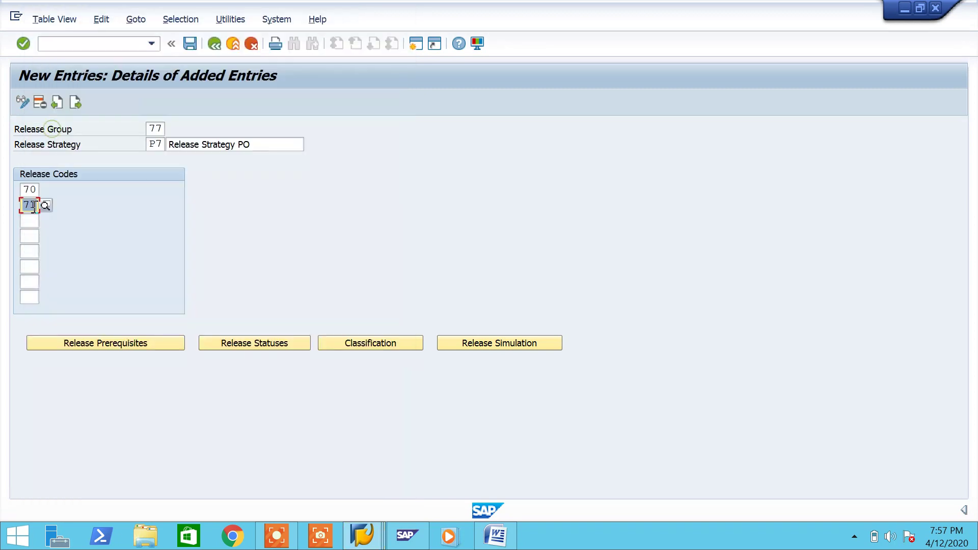
{"action": "left_click", "coordinate": [34, 221]}
{"action": "left_click", "coordinate": [45, 220]}
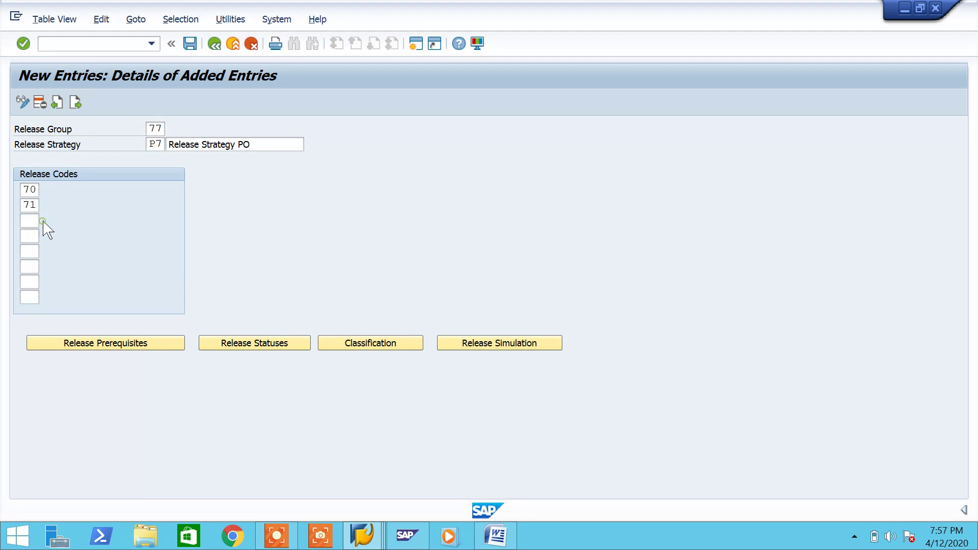
{"action": "double_click", "coordinate": [66, 145]}
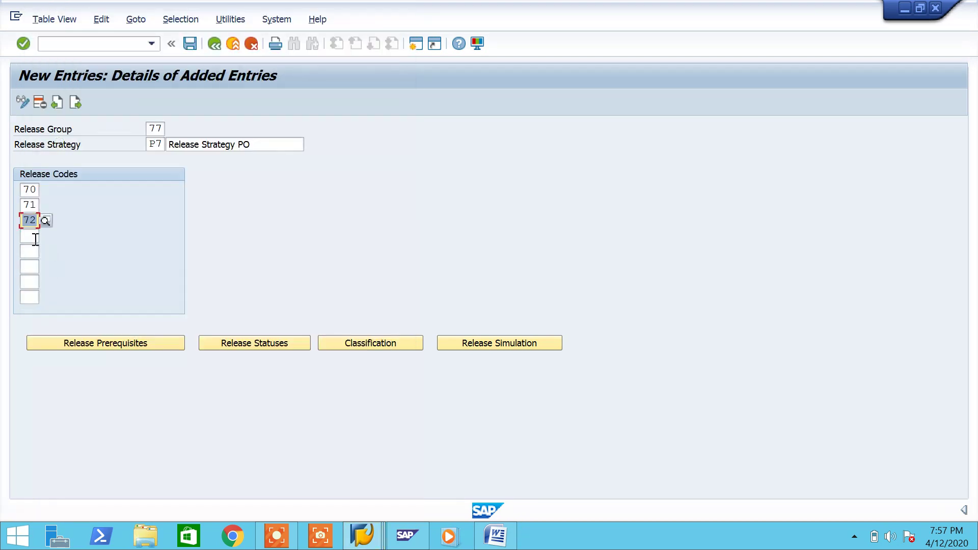
{"action": "left_click", "coordinate": [33, 237]}
{"action": "left_click", "coordinate": [44, 239]}
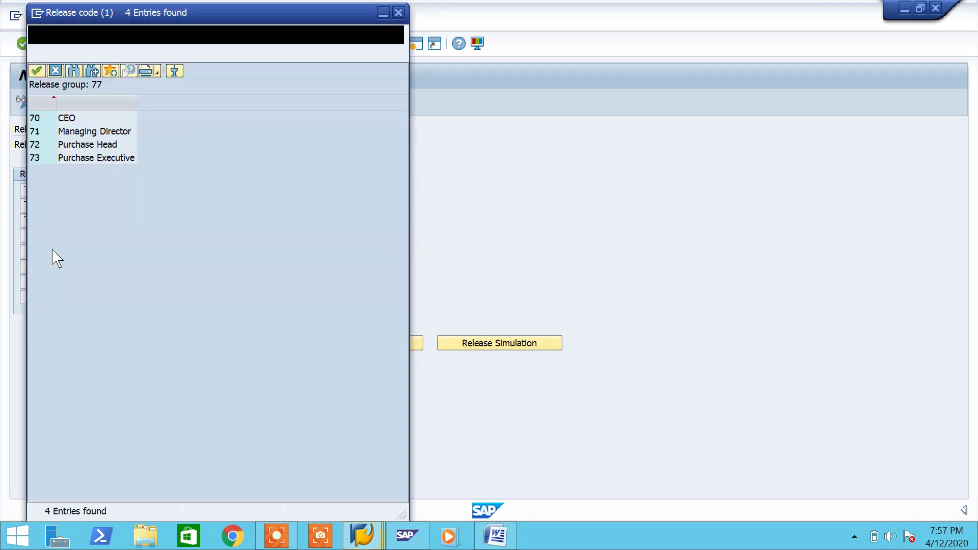
{"action": "double_click", "coordinate": [42, 159]}
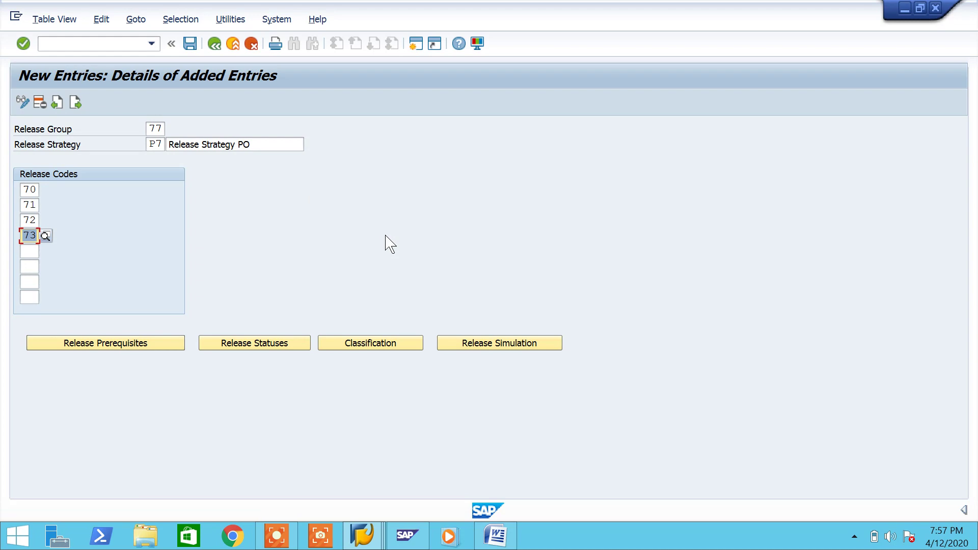
- Switch to Word and paste the screenshot of the new release strategy entry below the section 6 IMG path
{"action": "left_click", "coordinate": [494, 535]}
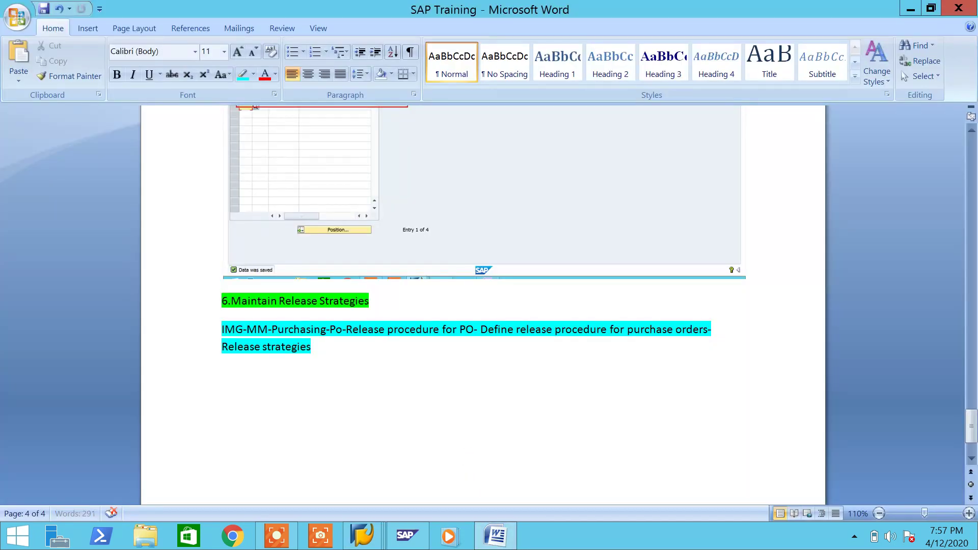
{"action": "key", "text": "Return"}
{"action": "key", "text": "ctrl+v"}
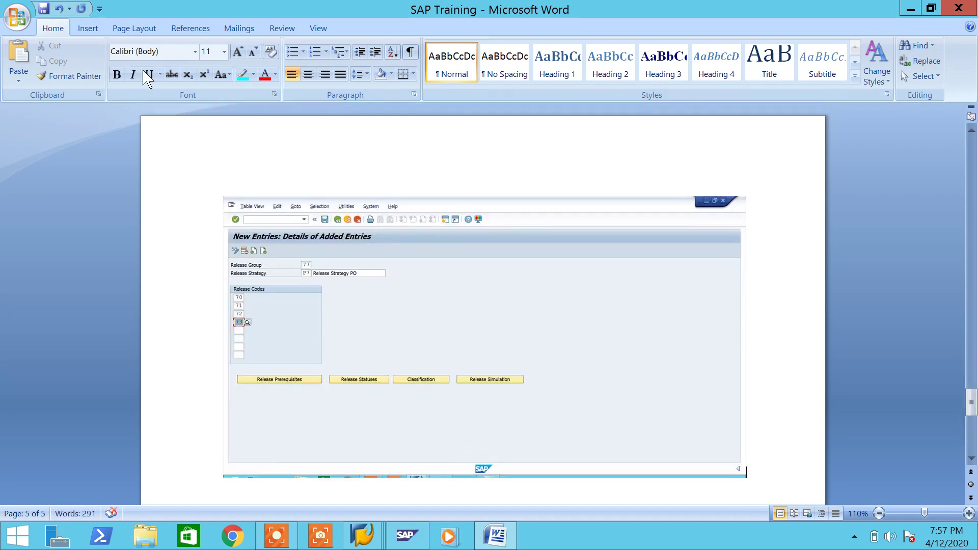
- Draw an unfilled rectangle about 2.25" by 0.37" around the release group and strategy fields in the screenshot and give it a red outline
{"action": "left_click", "coordinate": [87, 28]}
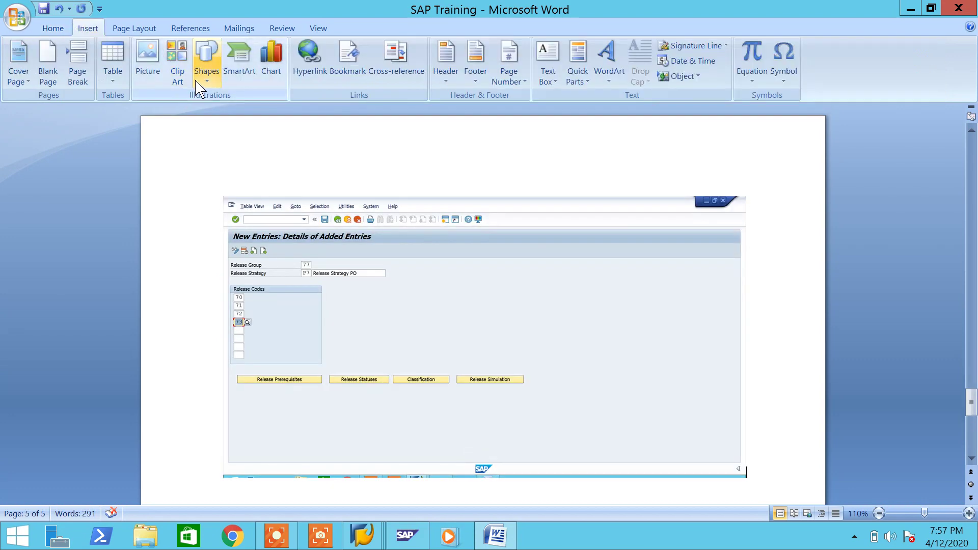
{"action": "left_click", "coordinate": [205, 71]}
{"action": "left_click", "coordinate": [218, 113]}
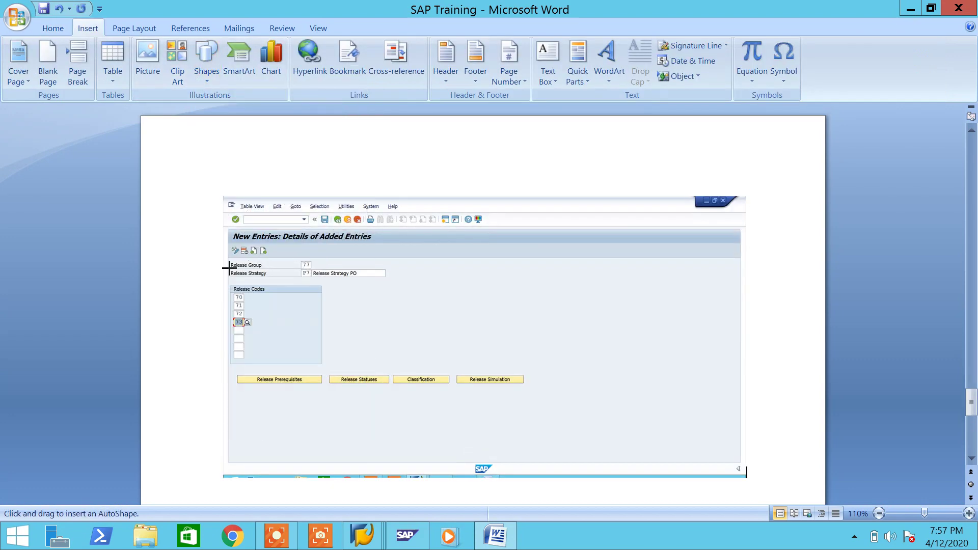
{"action": "mouse_move", "coordinate": [220, 255]}
{"action": "left_mouse_down"}
{"action": "mouse_move", "coordinate": [390, 295]}
{"action": "mouse_move", "coordinate": [402, 288]}
{"action": "left_mouse_up"}
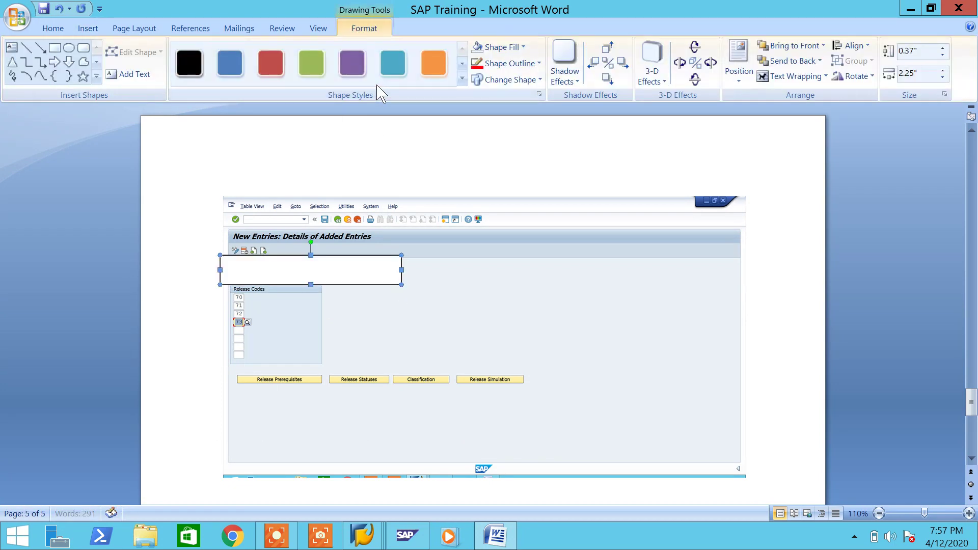
{"action": "left_click", "coordinate": [478, 47]}
{"action": "left_click", "coordinate": [484, 63]}
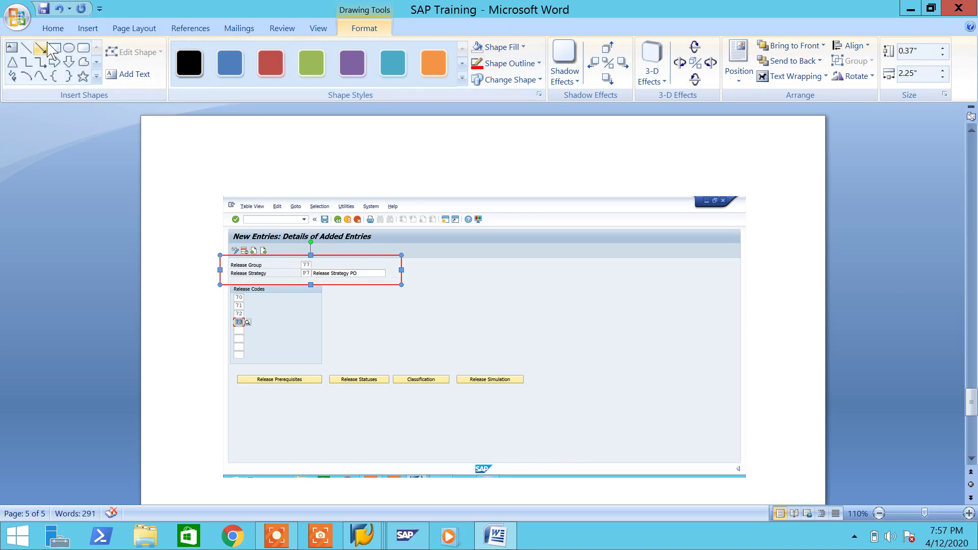
- Draw a second unfilled rectangle about 0.34" by 0.49" around release codes 70 to 73 and give it a red outline
{"action": "left_click", "coordinate": [55, 48]}
{"action": "left_click_drag", "start_coordinate": [227, 291], "coordinate": [255, 332]}
{"action": "left_click", "coordinate": [477, 47]}
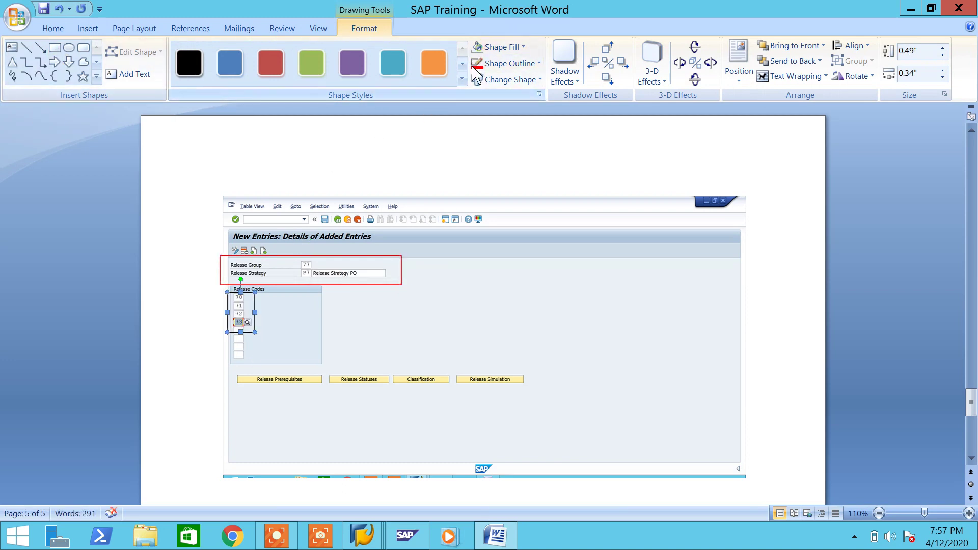
{"action": "left_click", "coordinate": [477, 63]}
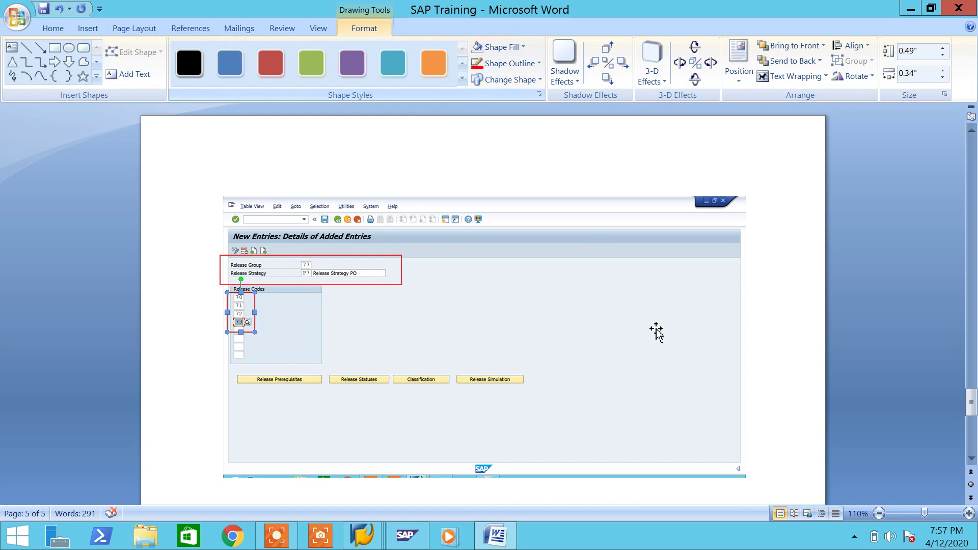
- Add the note "Choose your Rel.Group, and give your own Rel.Strategy like about ,and then Rel.codes" below the screenshot and save the document
{"action": "left_click", "coordinate": [755, 470]}
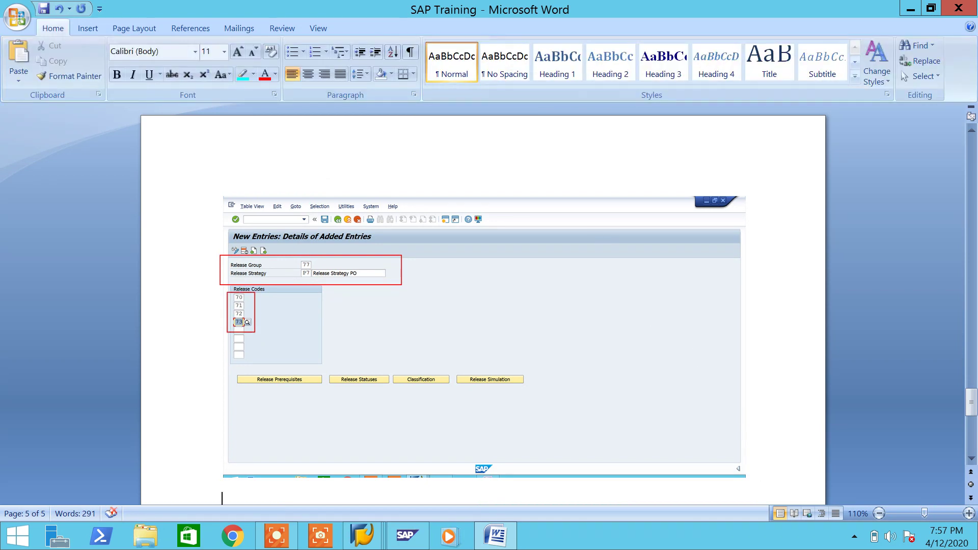
{"action": "type", "text": "Choose your"}
{"action": "scroll", "coordinate": [761, 461], "scroll_direction": "down", "scroll_amount": 4}
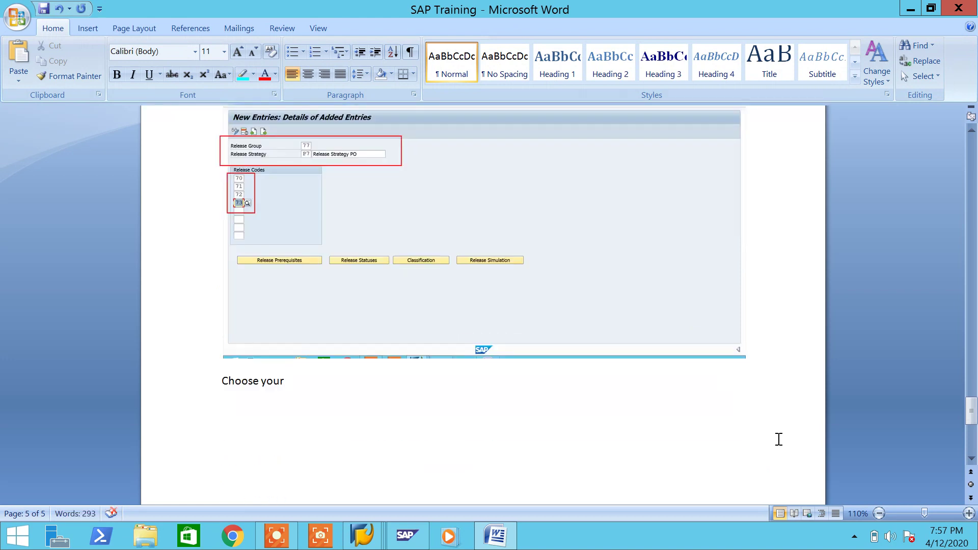
{"action": "type", "text": "Rel.Group, and"}
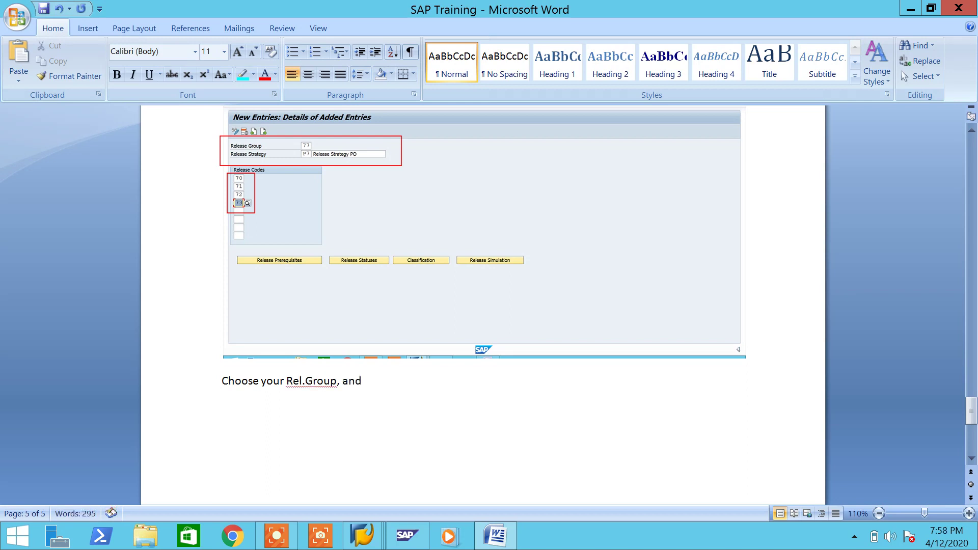
{"action": "type", "text": " give yo"}
{"action": "type", "text": "ur own"}
{"action": "type", "text": " Rel."}
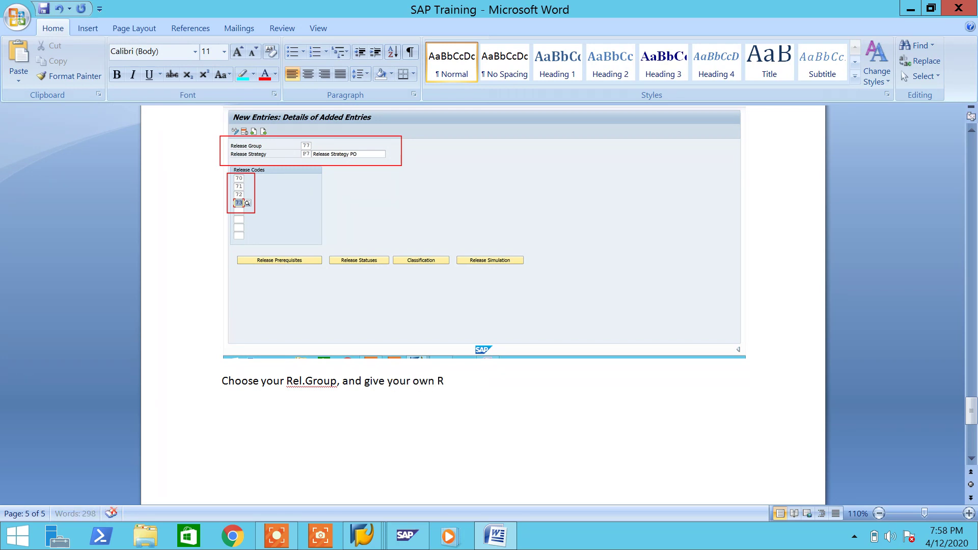
{"action": "type", "text": "Strate"}
{"action": "type", "text": "gy"}
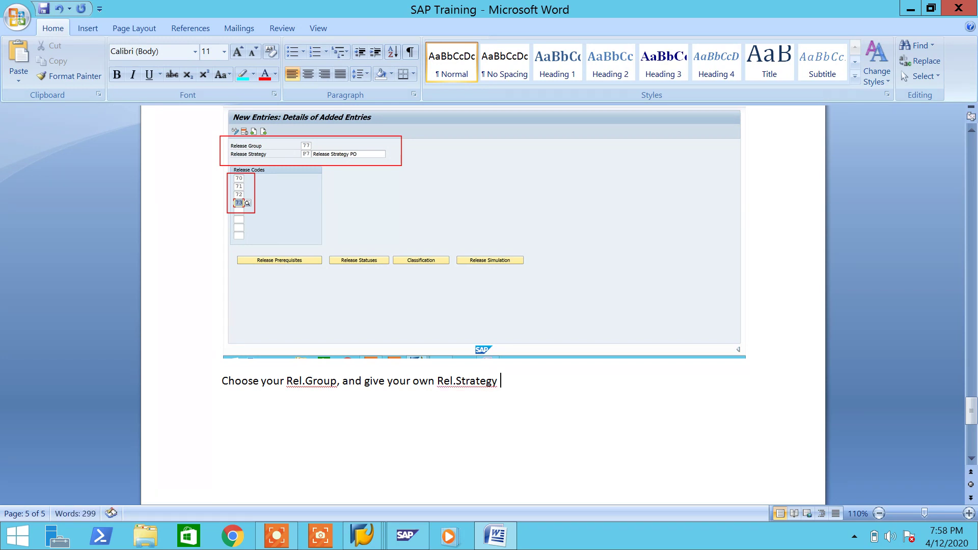
{"action": "type", "text": " like about a"}
{"action": "key", "text": "BackSpace"}
{"action": "type", "text": ",and then"}
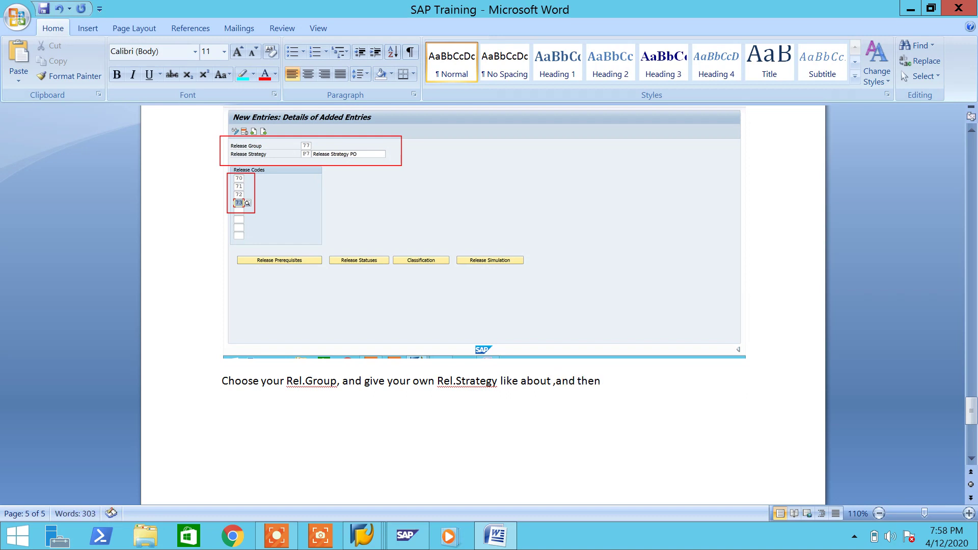
{"action": "type", "text": " Rel.codes"}
{"action": "key", "text": "ctrl+s"}
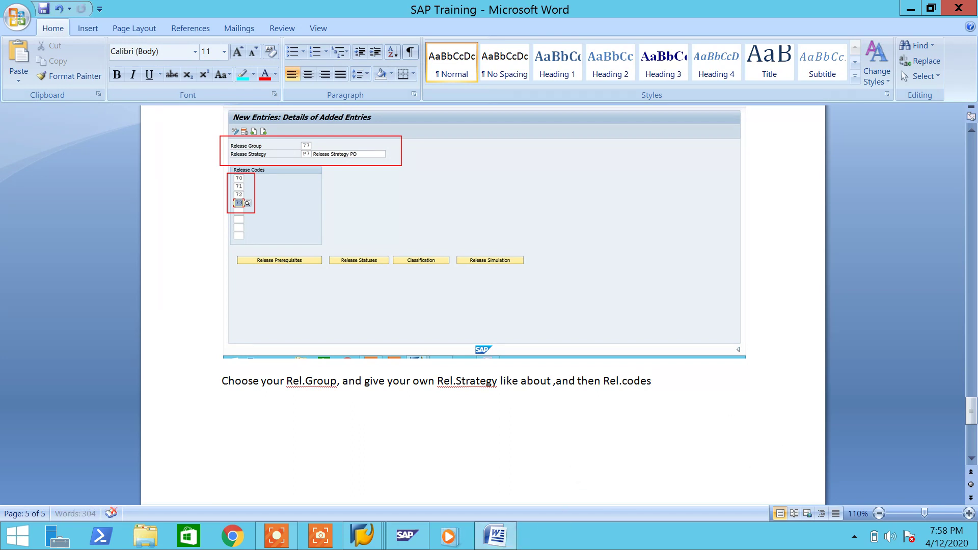
- Draw an unfilled rectangle about 1.13" by 0.33" with a red outline around Release Prerequisites in the screenshot
{"action": "left_click", "coordinate": [87, 28]}
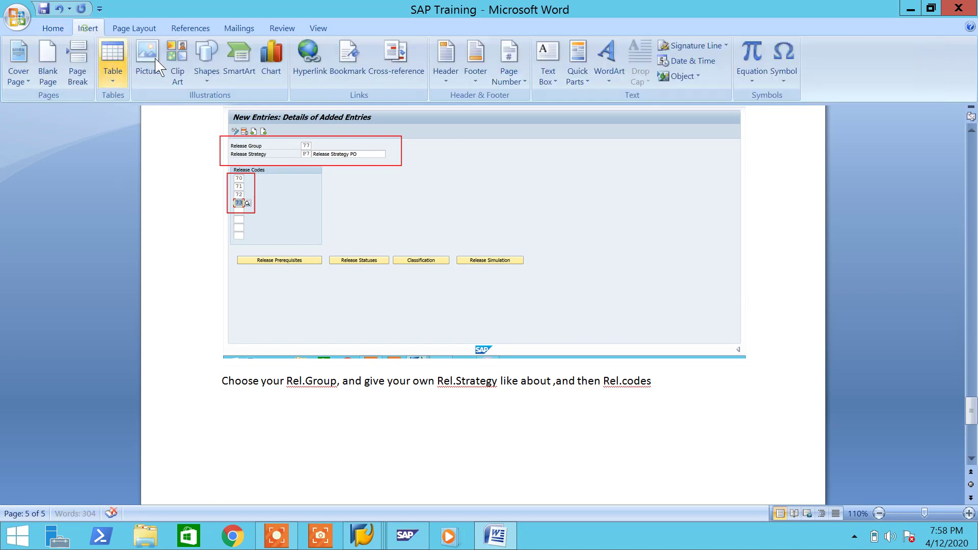
{"action": "left_click", "coordinate": [207, 77]}
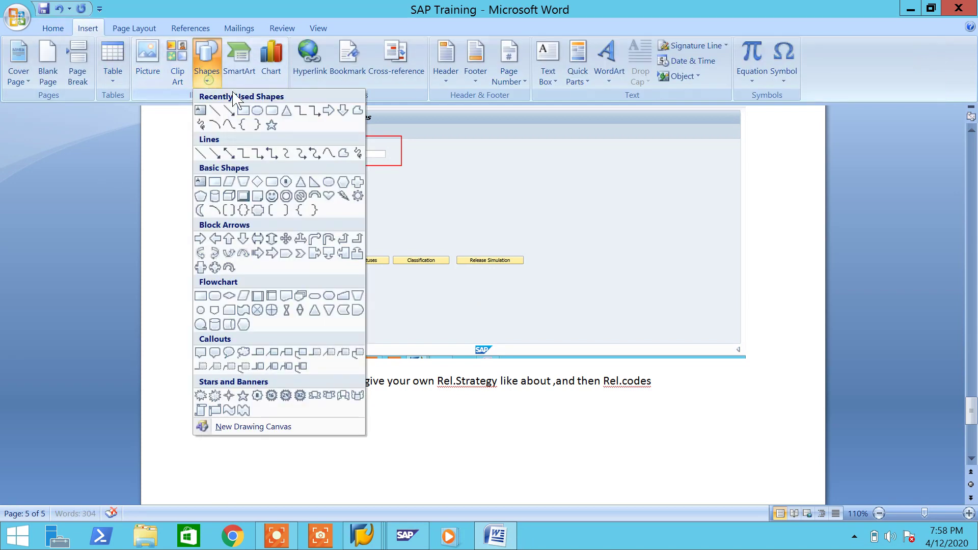
{"action": "left_click", "coordinate": [244, 114]}
{"action": "left_click_drag", "start_coordinate": [233, 250], "coordinate": [323, 275]}
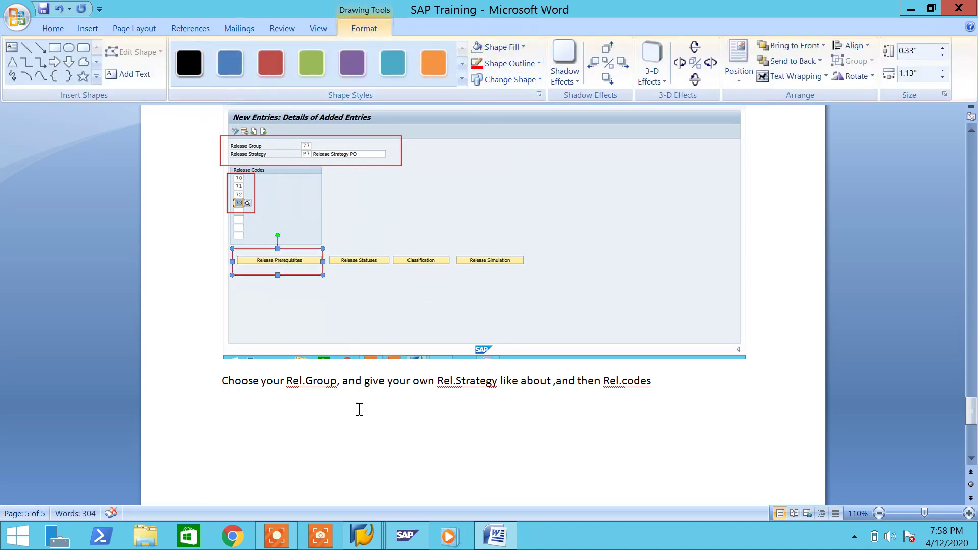
- Add the note "Click on Release Perquisites" below the existing note, underline "Release Perquisites" and save the document
{"action": "left_click", "coordinate": [360, 438]}
{"action": "type", "text": "Cl"}
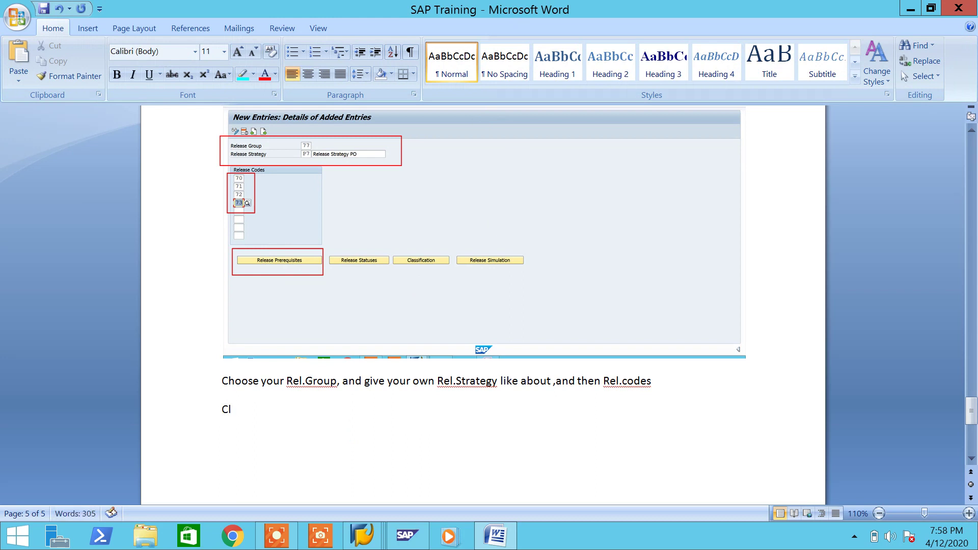
{"action": "type", "text": "ick on Release Pre"}
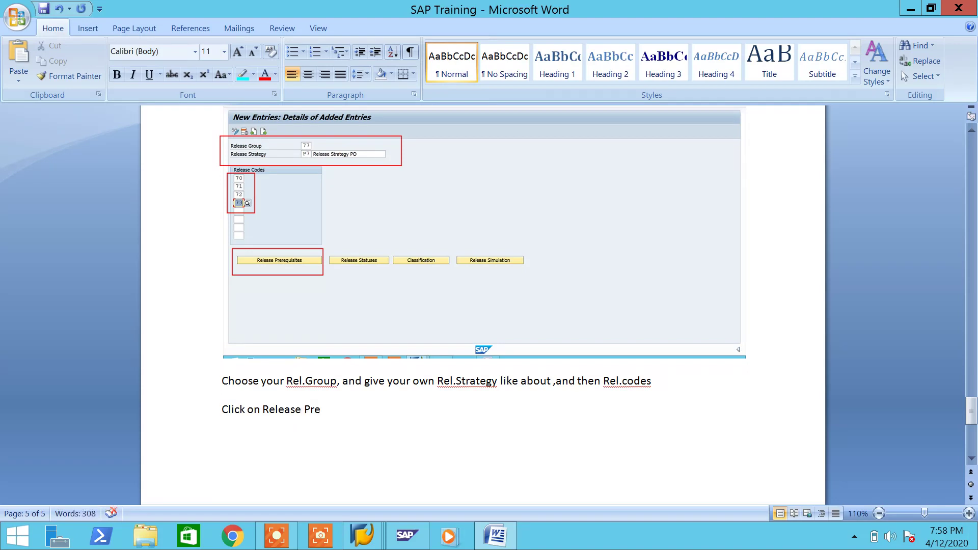
{"action": "type", "text": "quisites"}
{"action": "right_click", "coordinate": [356, 415]}
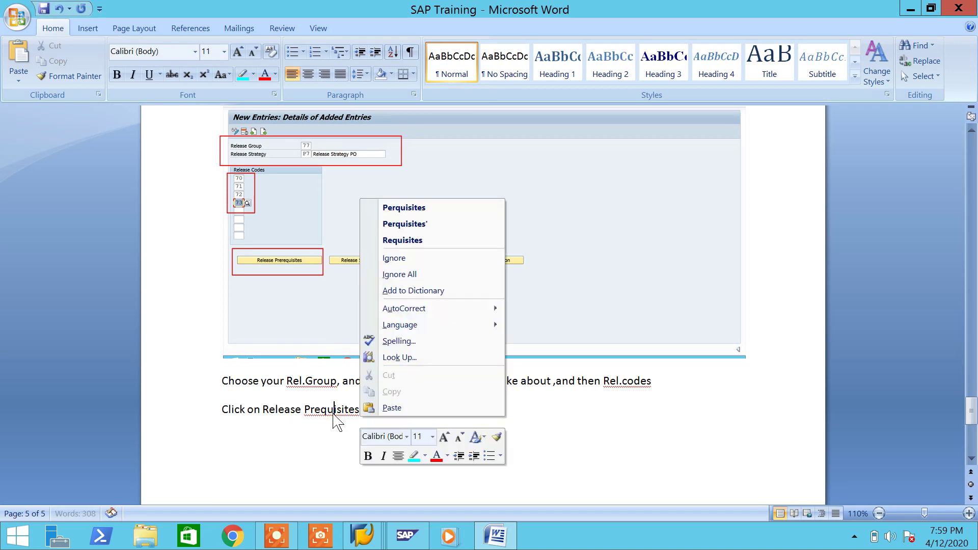
{"action": "left_click", "coordinate": [436, 208]}
{"action": "left_click_drag", "start_coordinate": [381, 413], "coordinate": [263, 410]}
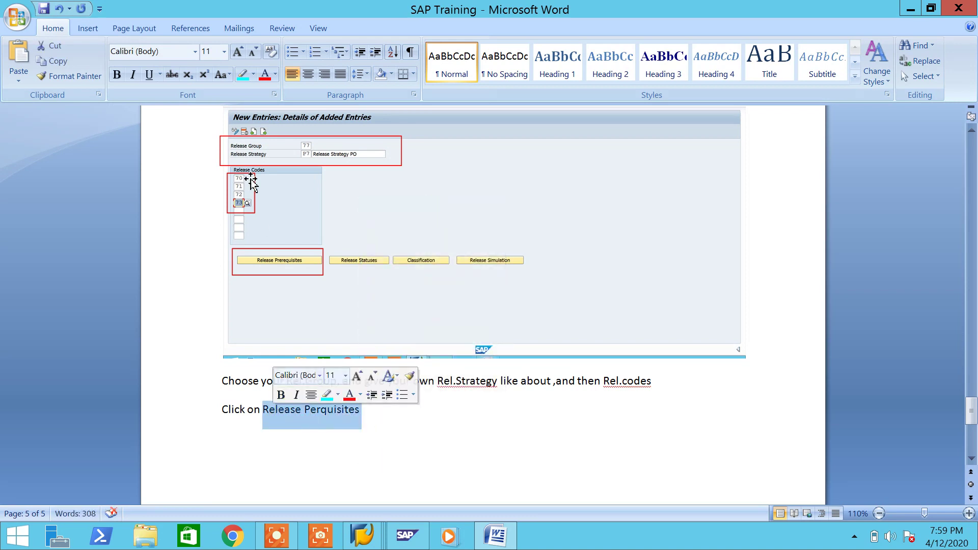
{"action": "left_click", "coordinate": [149, 75]}
{"action": "key", "text": "ctrl+s"}
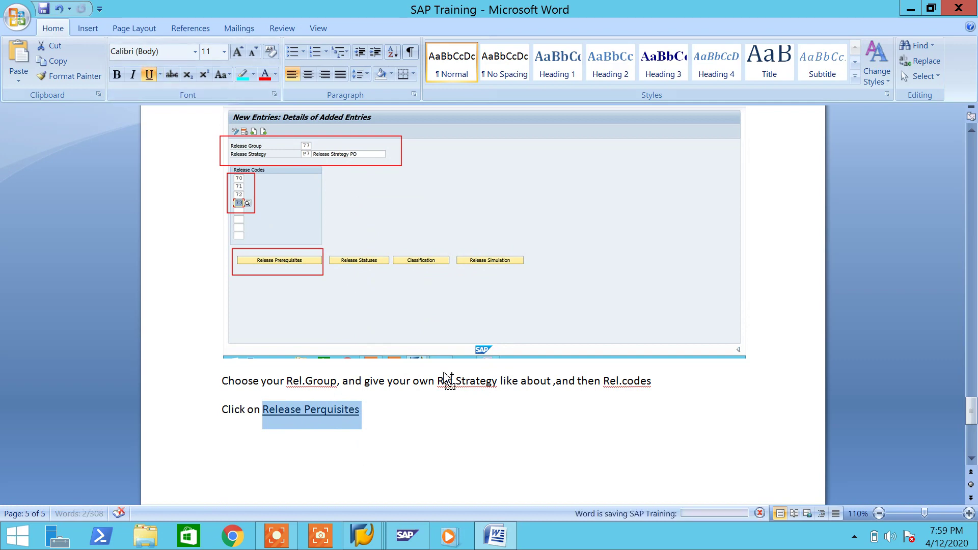
- Switch to SAP and set the release prerequisites: 70, 71 and 72 for code 73, 70 and 71 for 72, and 70 for 71
{"action": "left_click", "coordinate": [502, 536]}
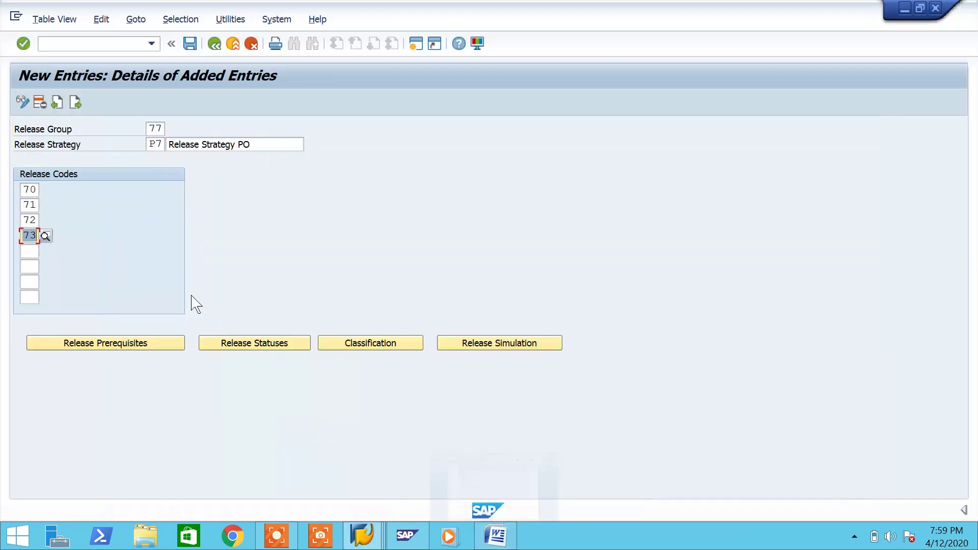
{"action": "left_click", "coordinate": [126, 348]}
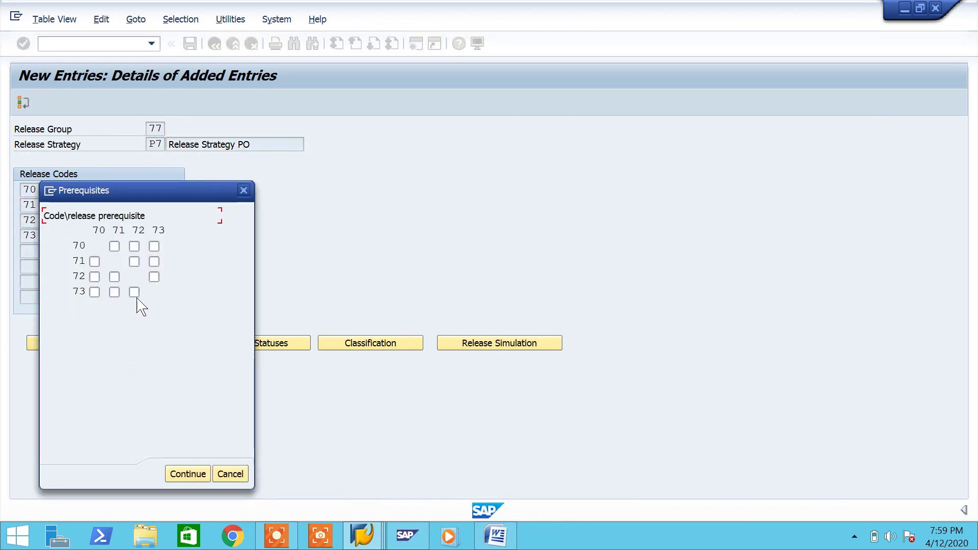
{"action": "left_click", "coordinate": [134, 292]}
{"action": "left_click", "coordinate": [114, 292]}
{"action": "left_click", "coordinate": [95, 292]}
{"action": "left_click", "coordinate": [94, 277]}
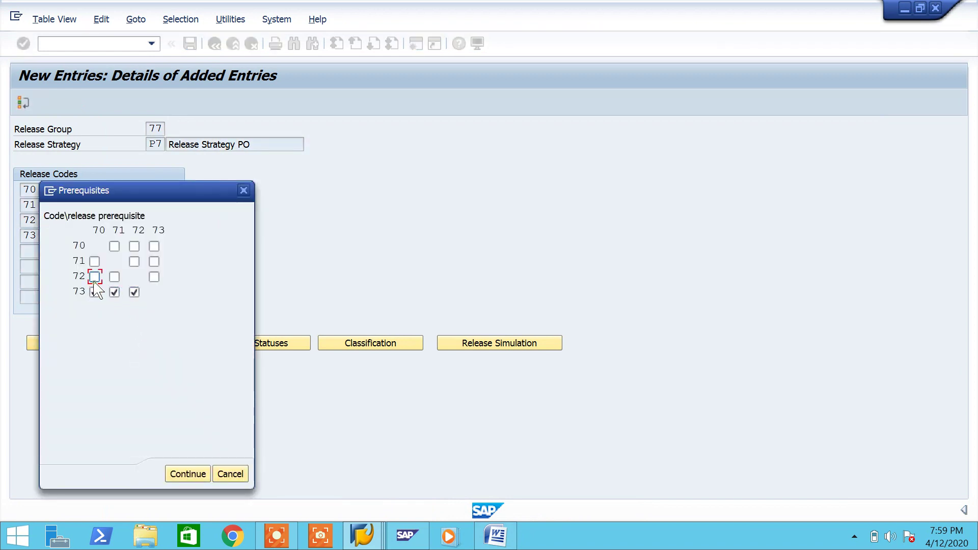
{"action": "left_click", "coordinate": [115, 276]}
{"action": "left_click", "coordinate": [94, 261]}
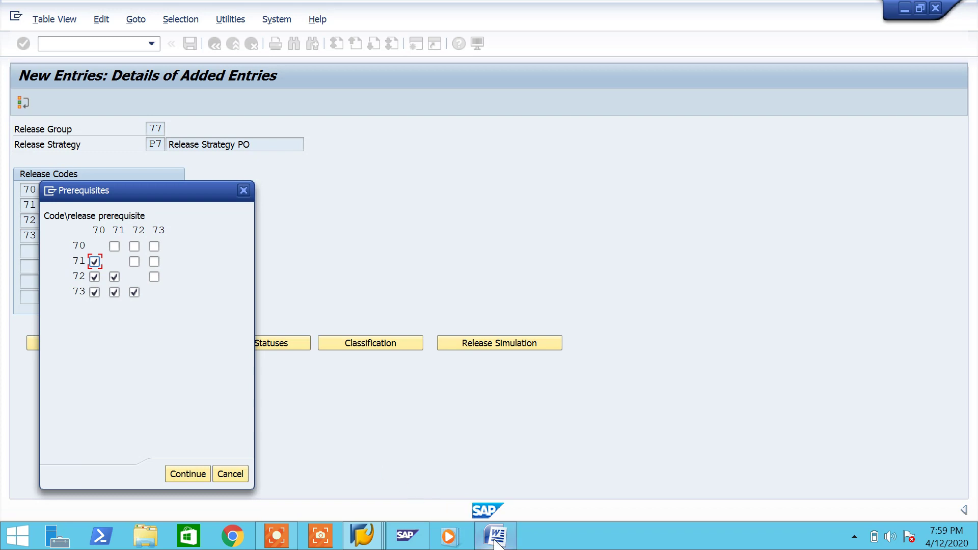
- Switch to Word and paste the screenshot of the Prerequisites dialog below the Release Perquisites note
{"action": "left_click", "coordinate": [510, 537]}
{"action": "left_click", "coordinate": [519, 464]}
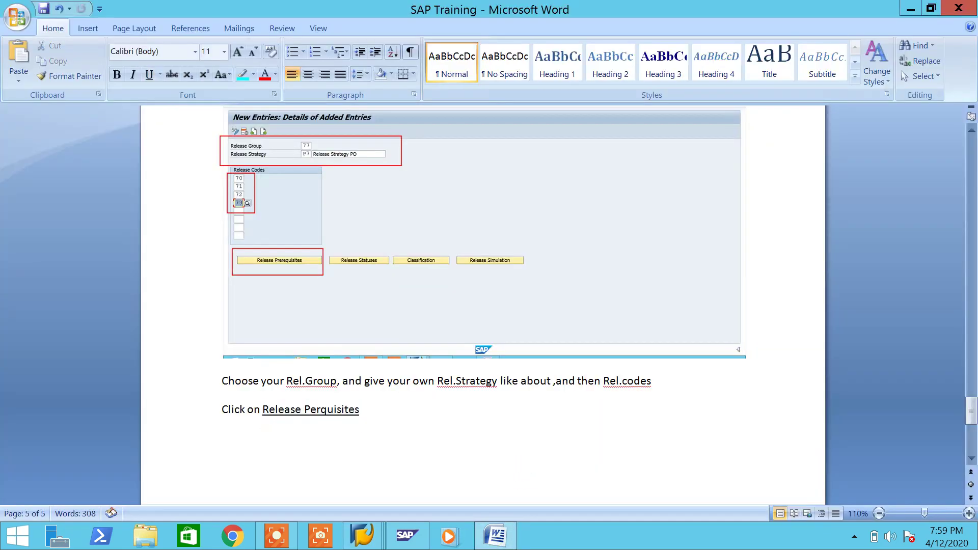
{"action": "key", "text": "ctrl+v"}
{"action": "scroll", "coordinate": [524, 435], "scroll_direction": "up", "scroll_amount": 3}
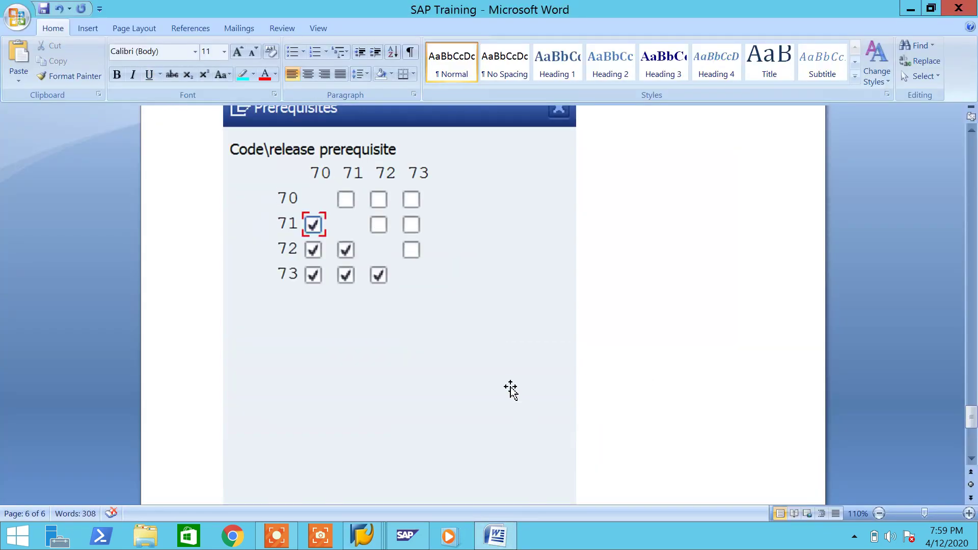
- Draw an unfilled rectangle about 1.58" by 1.01" with a red outline around the ticked prerequisites for codes 71 to 73
{"action": "left_click", "coordinate": [88, 29]}
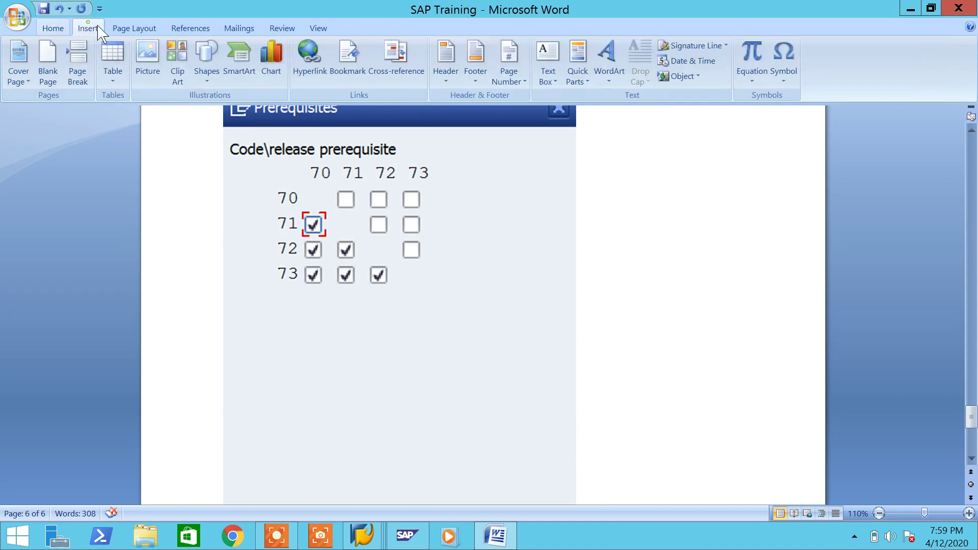
{"action": "left_click", "coordinate": [200, 80]}
{"action": "left_click", "coordinate": [262, 149]}
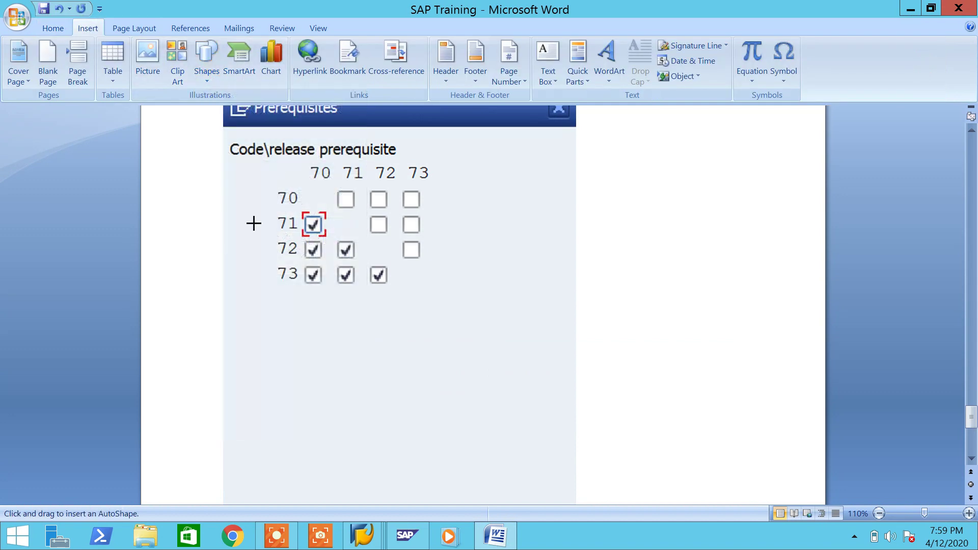
{"action": "mouse_move", "coordinate": [268, 212]}
{"action": "left_mouse_down"}
{"action": "mouse_move", "coordinate": [345, 274]}
{"action": "mouse_move", "coordinate": [395, 293]}
{"action": "left_mouse_up"}
{"action": "left_click", "coordinate": [479, 47]}
{"action": "left_click", "coordinate": [479, 63]}
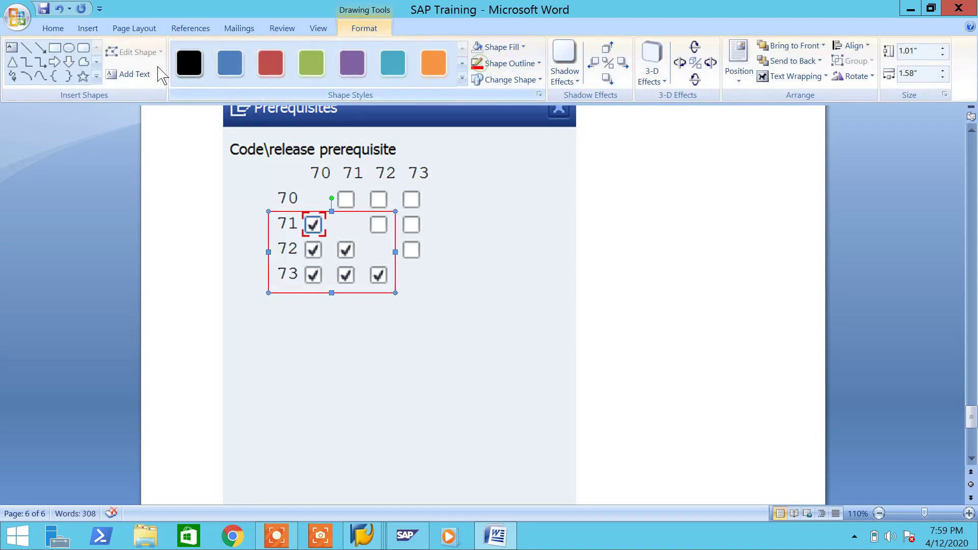
- Draw an unfilled rectangle about 1.21" by 0.75" with a red outline around Continue in the pasted dialog and save the document
{"action": "left_click", "coordinate": [55, 47]}
{"action": "scroll", "coordinate": [340, 240], "scroll_direction": "down", "scroll_amount": 5}
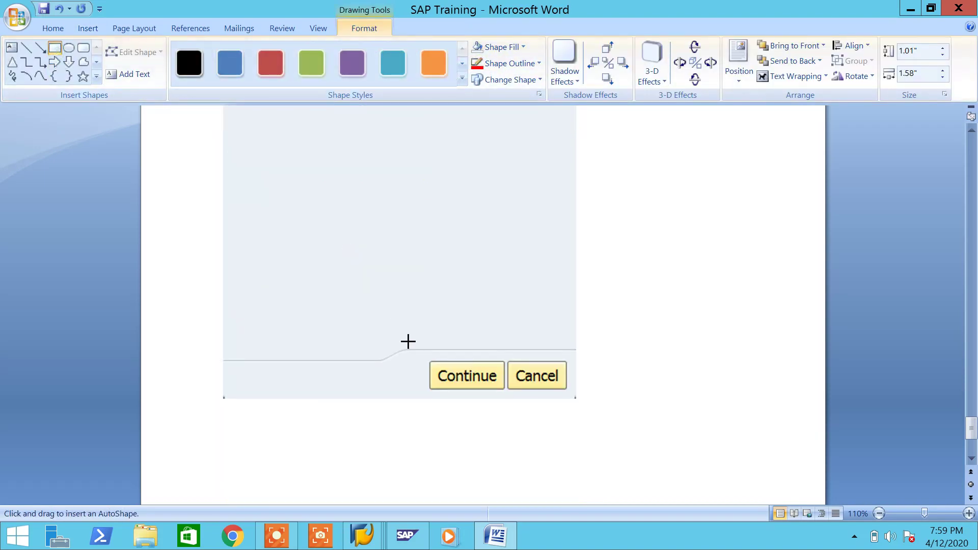
{"action": "left_click_drag", "start_coordinate": [408, 341], "coordinate": [505, 401]}
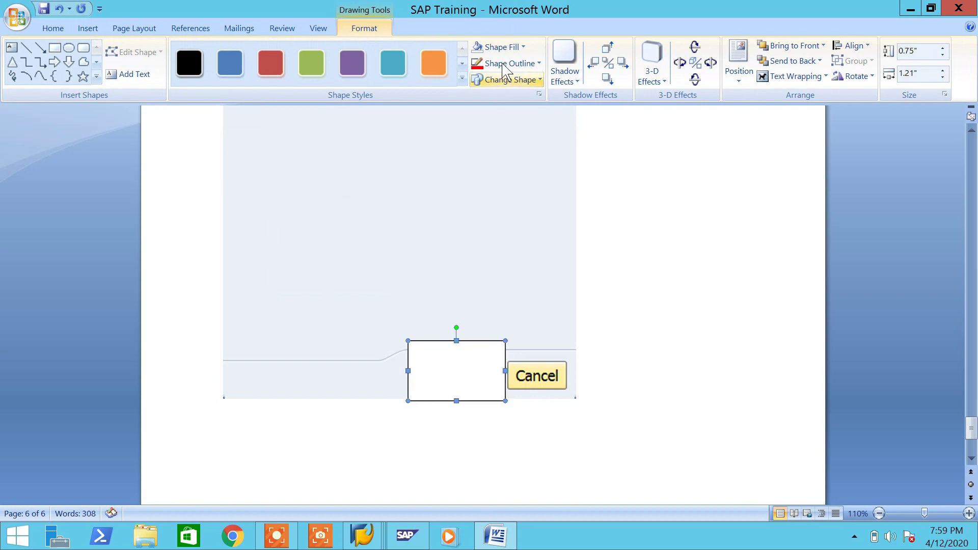
{"action": "left_click", "coordinate": [479, 47]}
{"action": "left_click", "coordinate": [479, 63]}
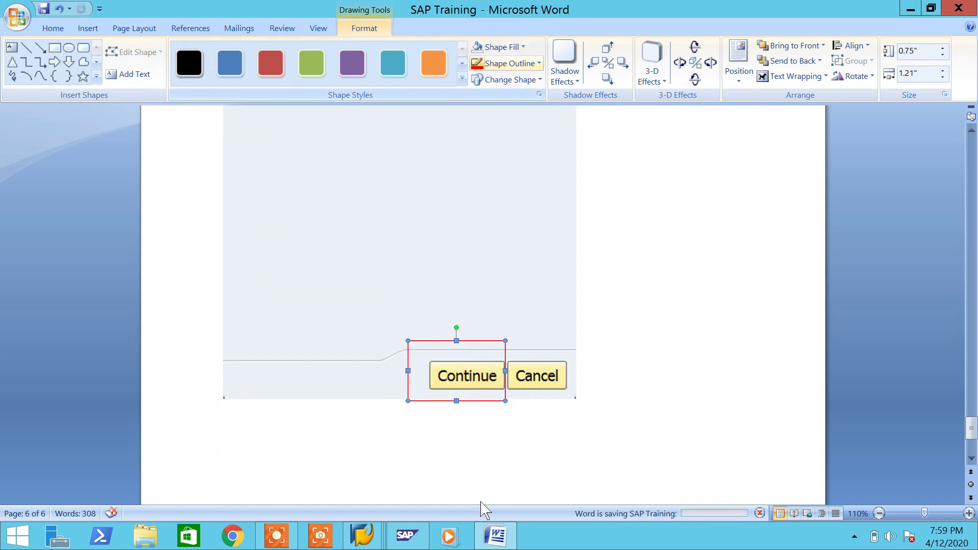
- Switch to SAP and accept the release prerequisites for strategy P7
{"action": "left_click", "coordinate": [494, 536]}
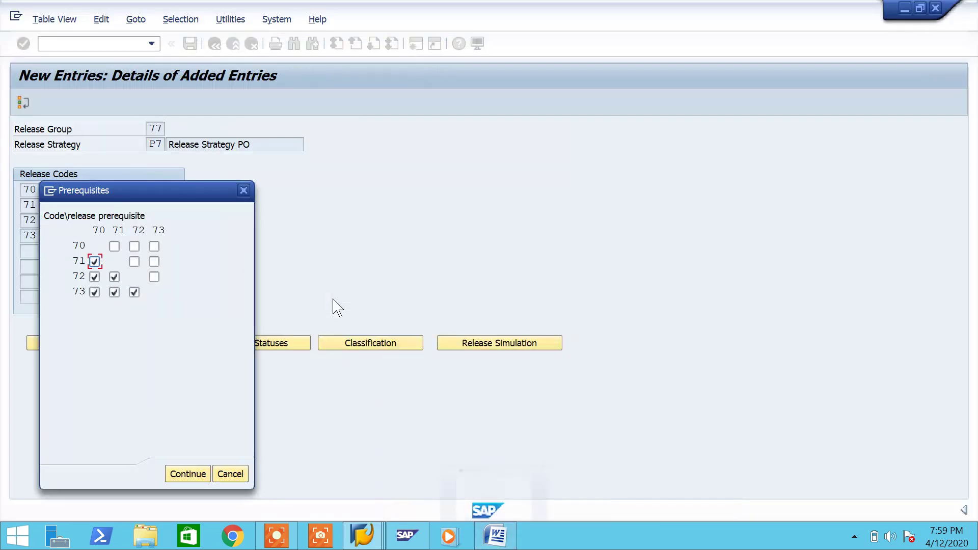
{"action": "left_click", "coordinate": [188, 473]}
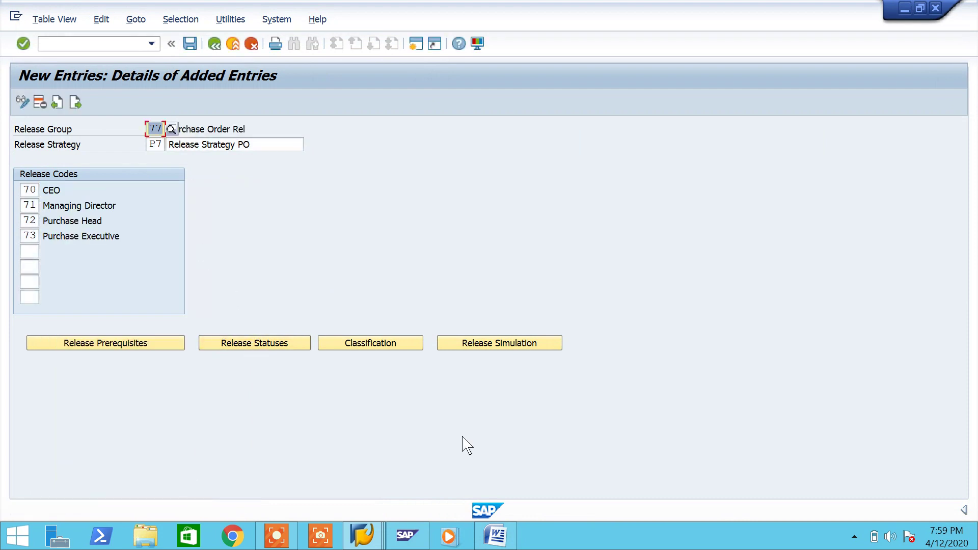
- Switch to Word, add the note "Click on Release status" below the Prerequisites screenshot and underline "Release status"
{"action": "left_click", "coordinate": [494, 536]}
{"action": "left_click", "coordinate": [545, 426]}
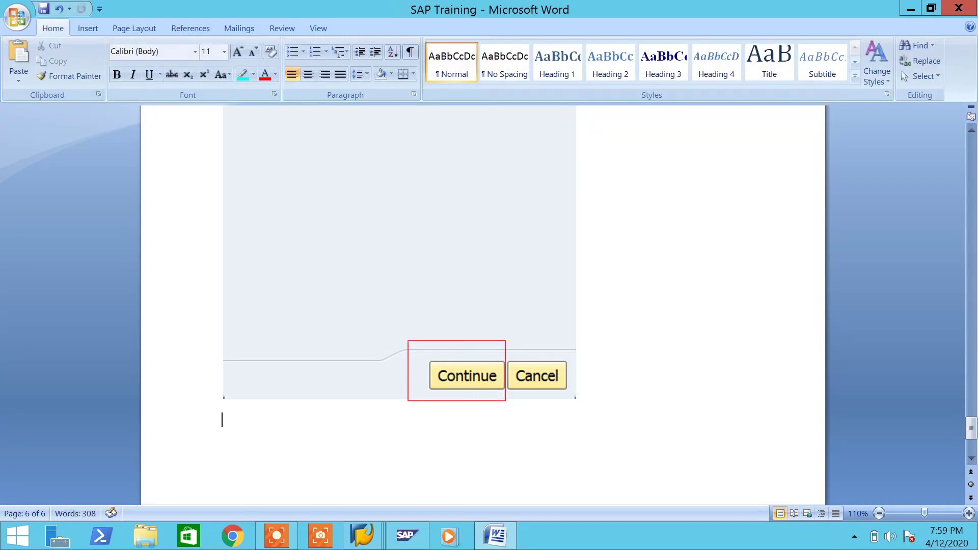
{"action": "type", "text": "Clicj"}
{"action": "key", "text": "BackSpace"}
{"action": "type", "text": "k on Release"}
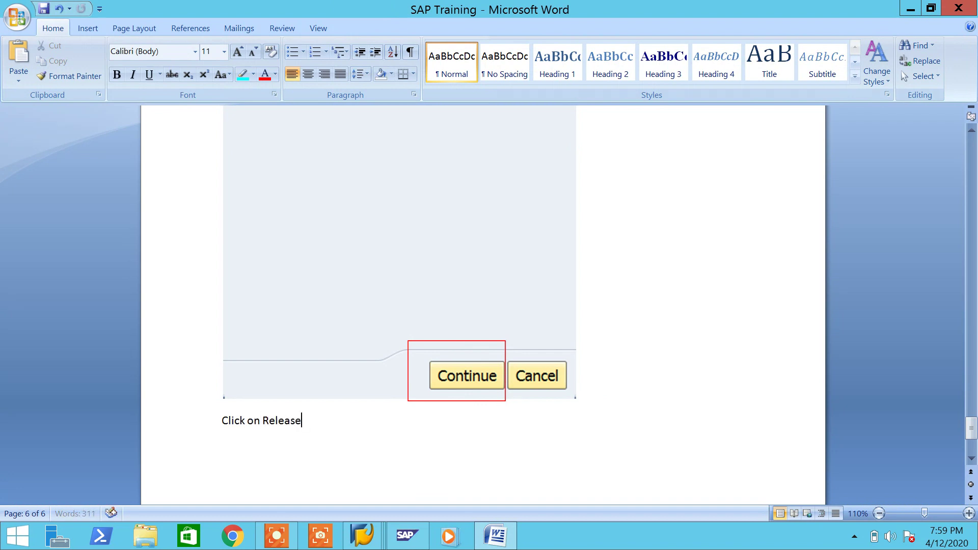
{"action": "type", "text": " status"}
{"action": "left_click_drag", "start_coordinate": [355, 425], "coordinate": [289, 430]}
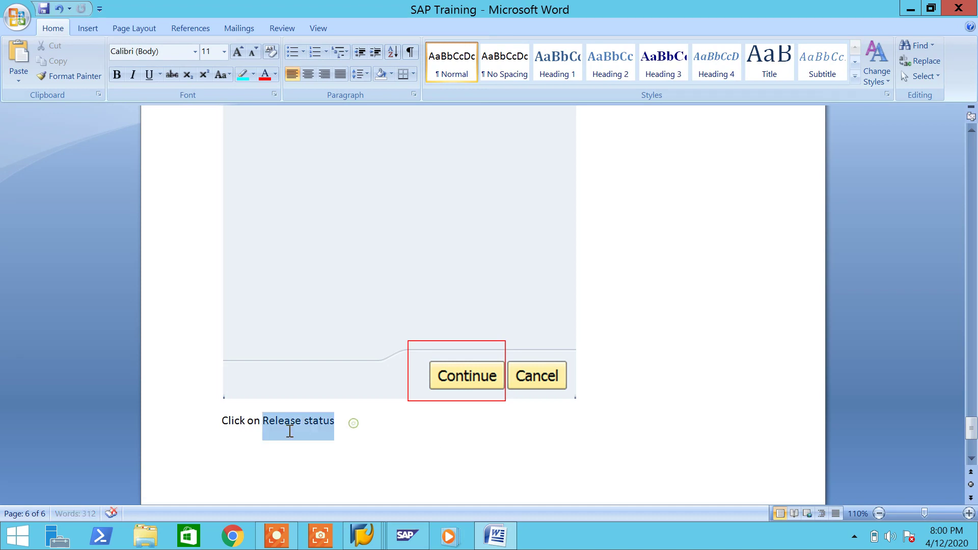
{"action": "left_click", "coordinate": [150, 76]}
- Switch to SAP and open the release statuses of strategy P7
{"action": "left_click", "coordinate": [510, 529]}
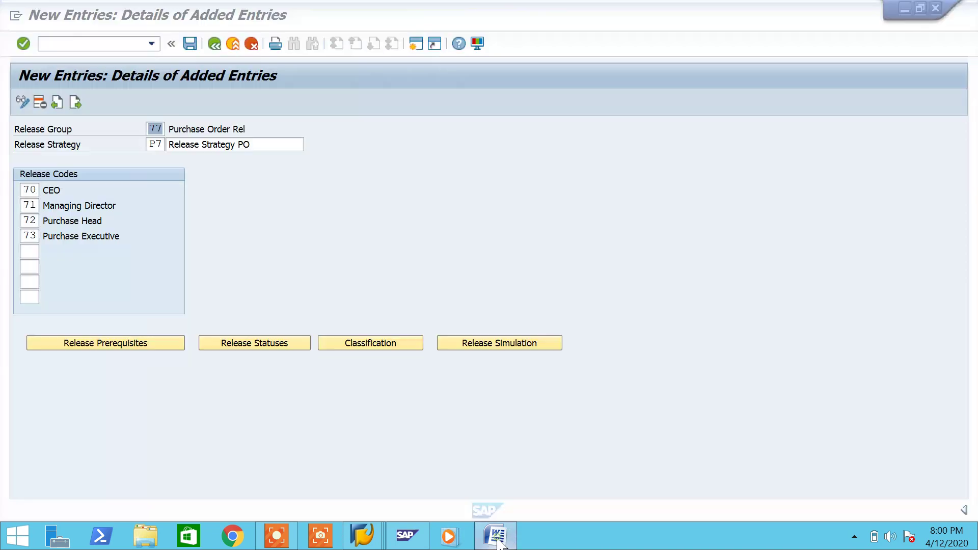
{"action": "left_click", "coordinate": [278, 345]}
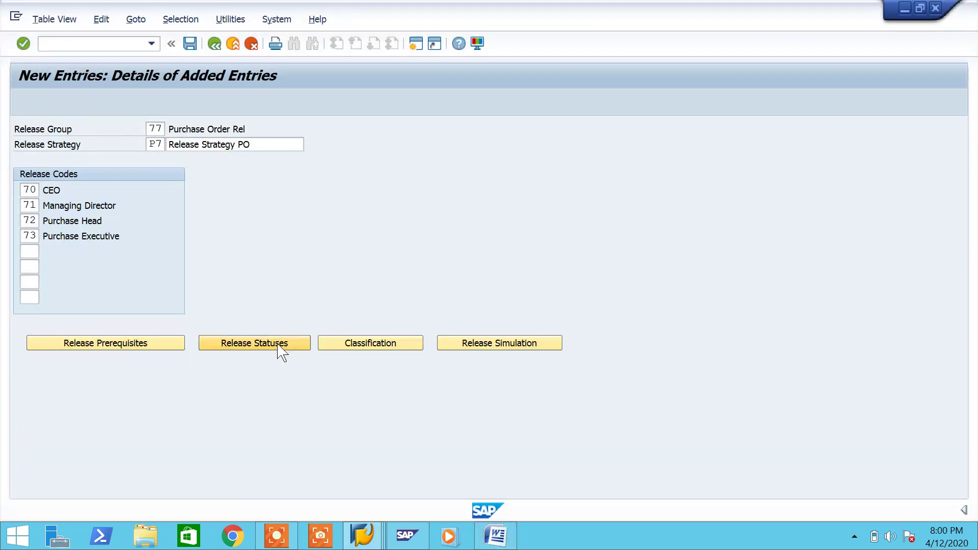
- Save the release strategy P7 entry and accept the customizing request prompt
{"action": "left_click", "coordinate": [479, 307]}
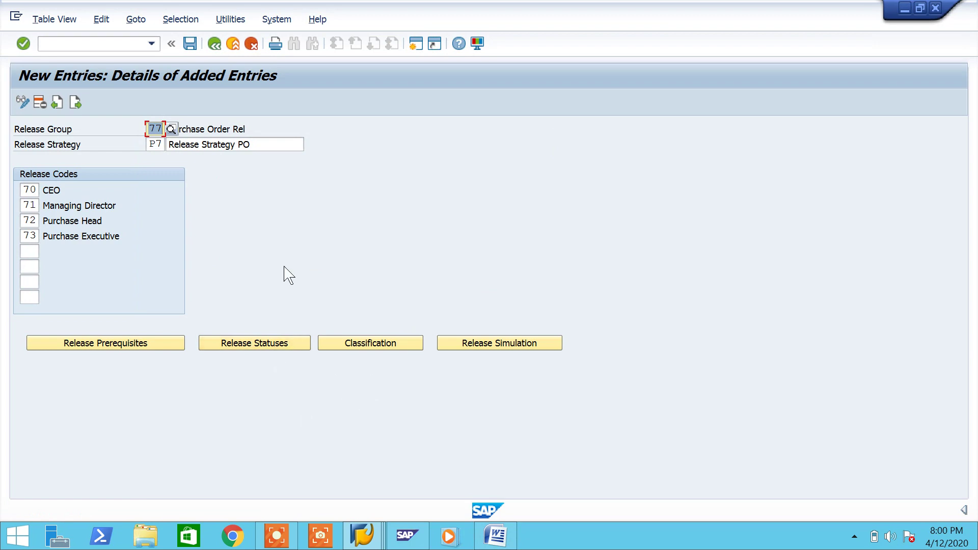
{"action": "left_click", "coordinate": [189, 43]}
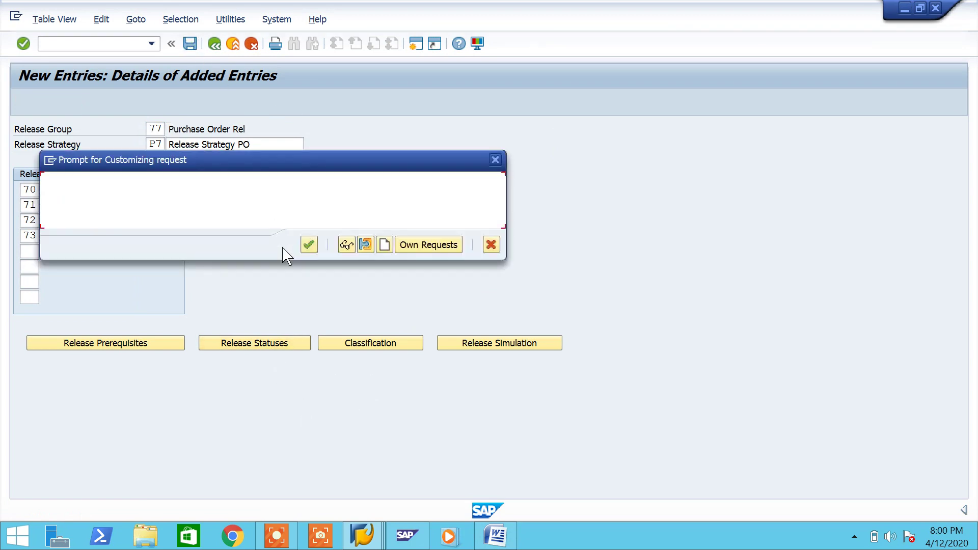
{"action": "left_click", "coordinate": [306, 245]}
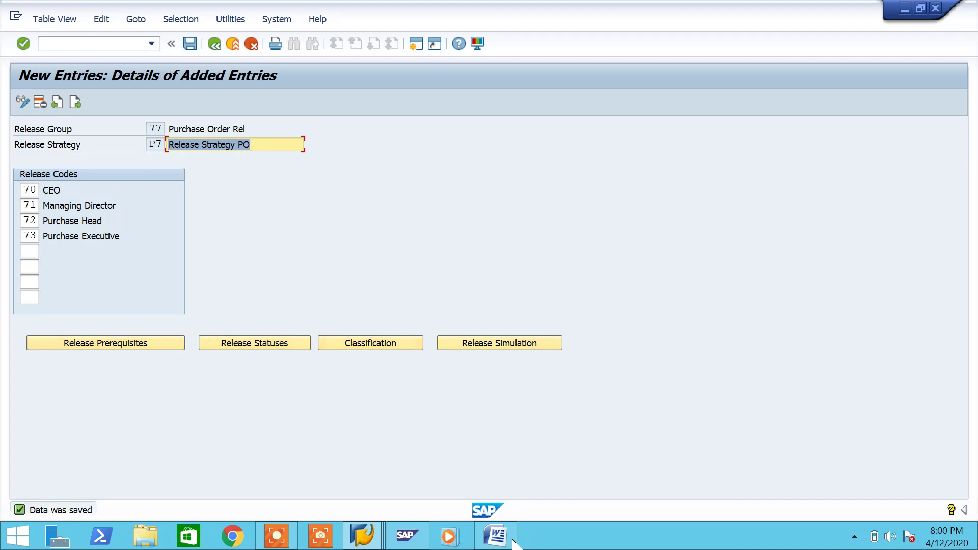
- Switch to the SAP Training document in Word, complete the last line as "Click on Classification" and save
{"action": "left_click", "coordinate": [495, 536]}
{"action": "key", "text": "Right"}
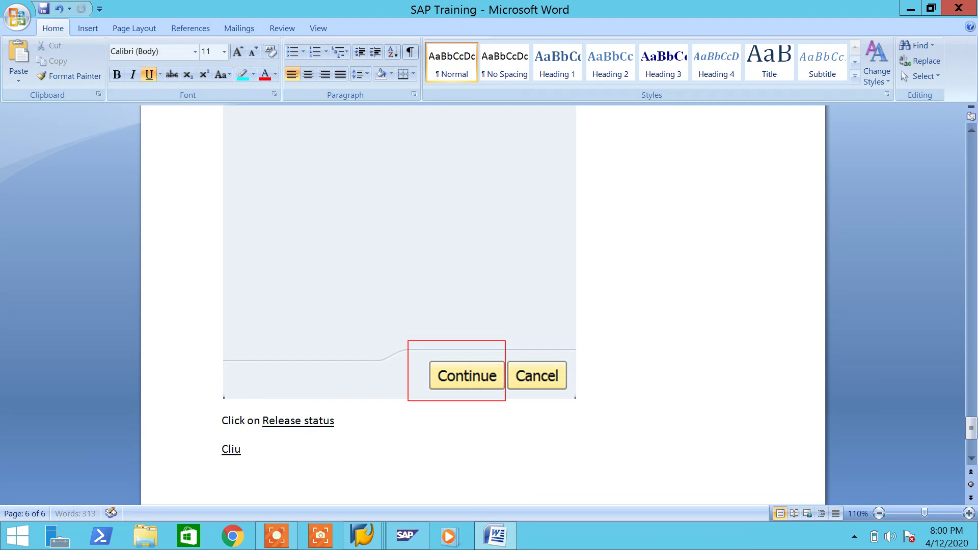
{"action": "key", "text": "BackSpace"}
{"action": "type", "text": "ck on Classificati"}
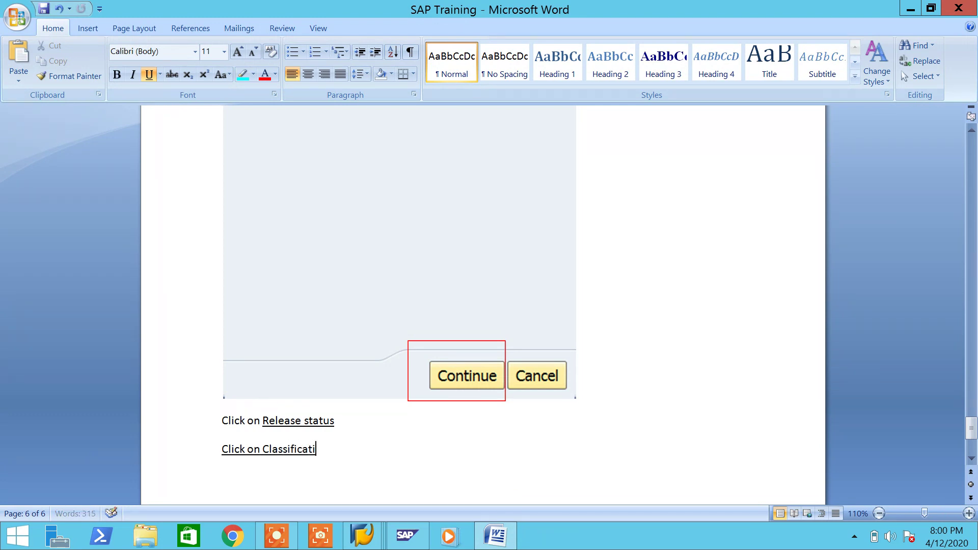
{"action": "type", "text": "on"}
{"action": "key", "text": "ctrl+s"}
- Limit the underline in the last line to the word "Classification" and save the document
{"action": "left_click_drag", "start_coordinate": [328, 458], "coordinate": [229, 458]}
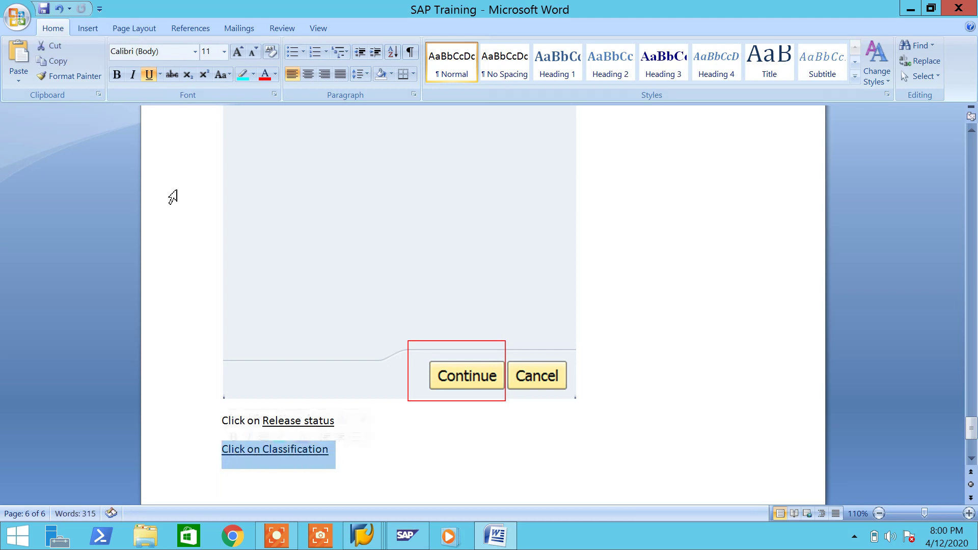
{"action": "left_click", "coordinate": [148, 74]}
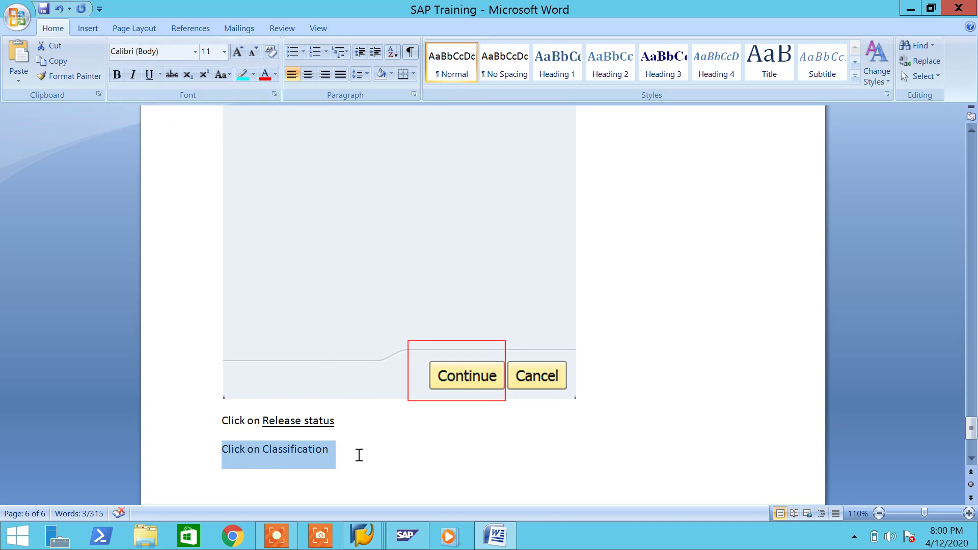
{"action": "left_click_drag", "start_coordinate": [350, 449], "coordinate": [263, 450]}
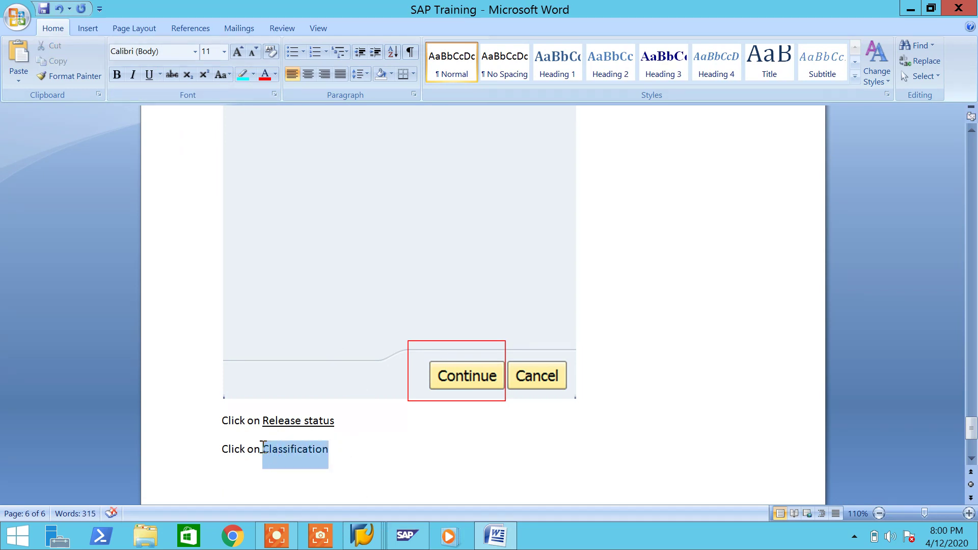
{"action": "left_click", "coordinate": [149, 74]}
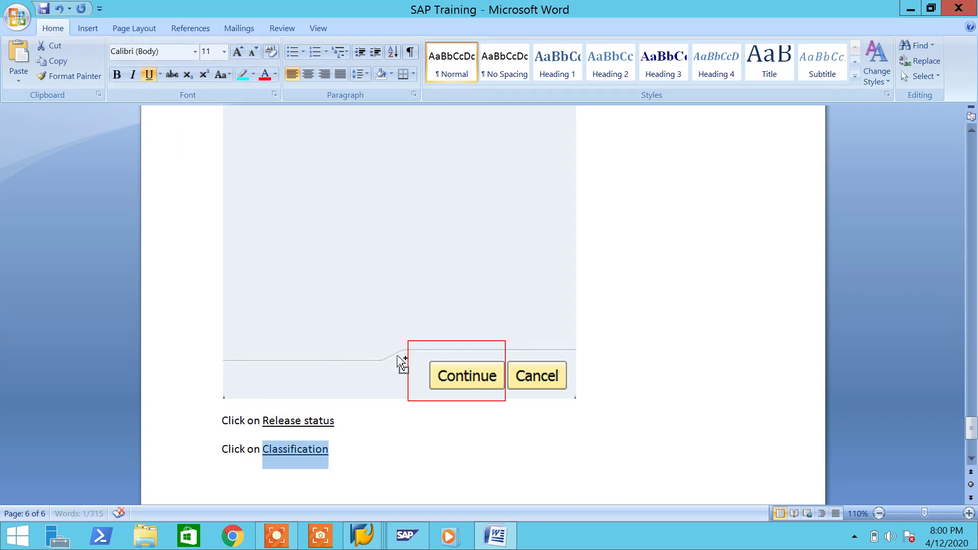
{"action": "key", "text": "ctrl+s"}
- Switch to SAP, open the classification of release strategy P7 and assign purchasing organization 7777
{"action": "left_click", "coordinate": [495, 535]}
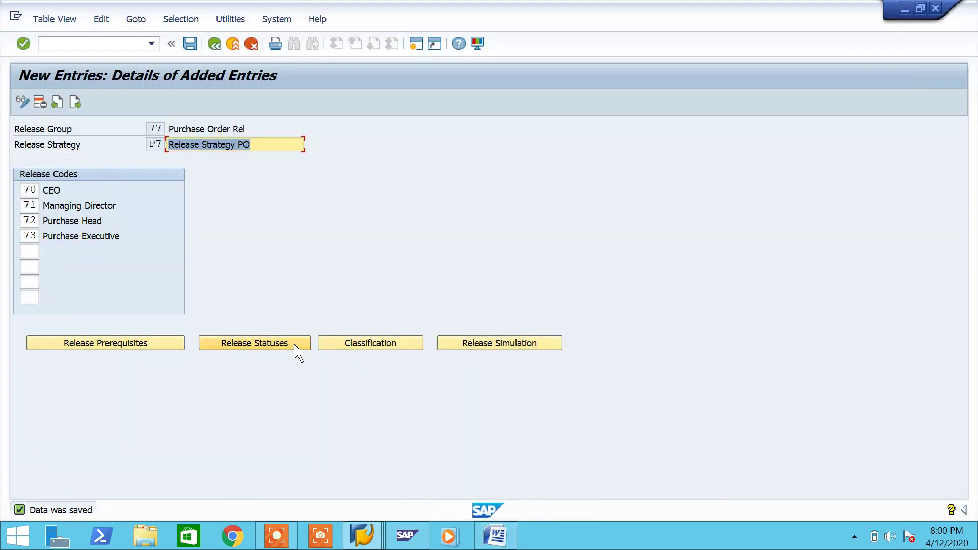
{"action": "left_click", "coordinate": [368, 346]}
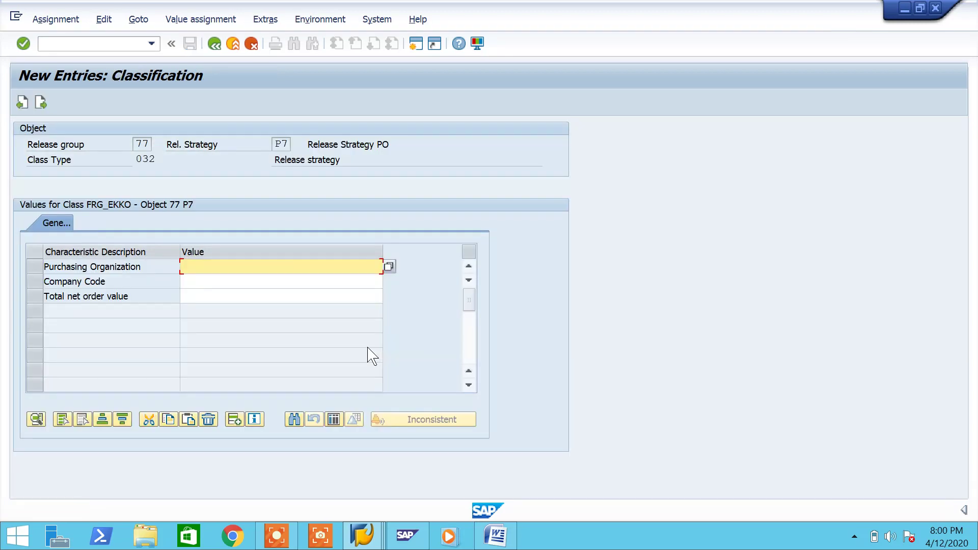
{"action": "left_click", "coordinate": [389, 267]}
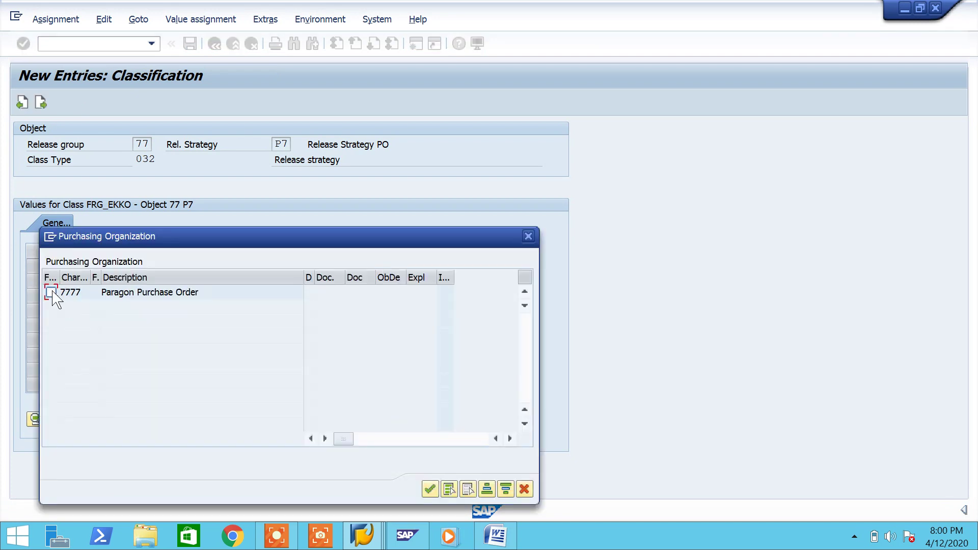
{"action": "left_click", "coordinate": [51, 292]}
{"action": "left_click", "coordinate": [430, 489]}
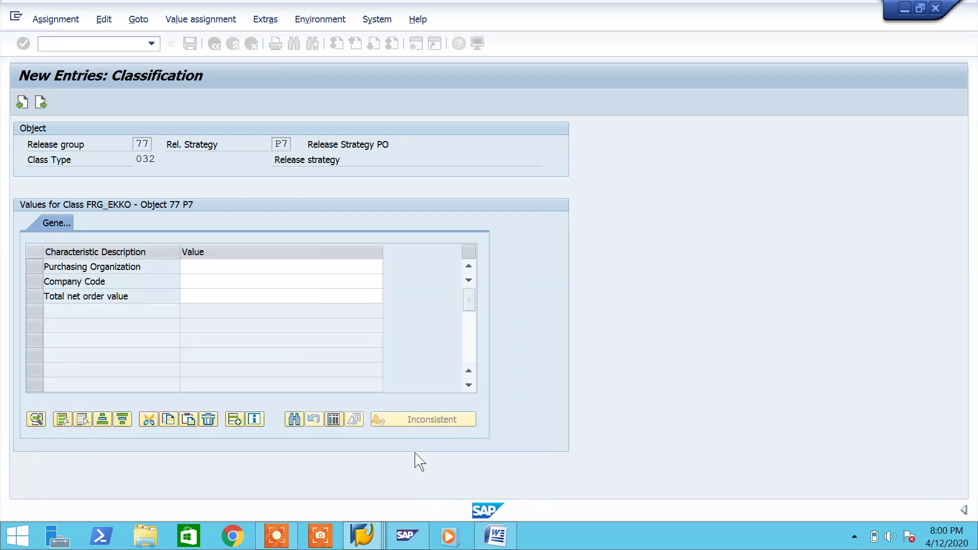
- Assign company code 7777, Paragon Polymer Pvt Ltd, in the release strategy's classification values
{"action": "left_click", "coordinate": [377, 284]}
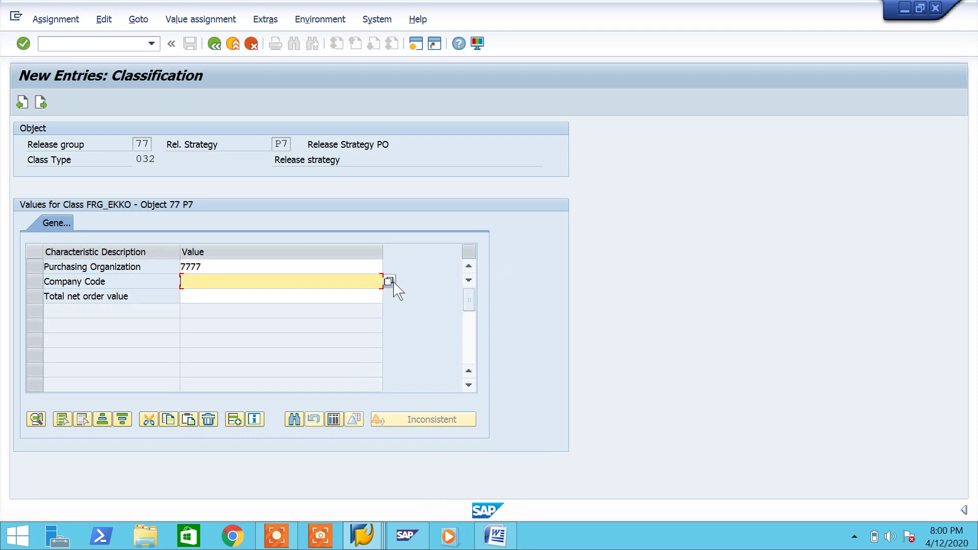
{"action": "left_click", "coordinate": [392, 283]}
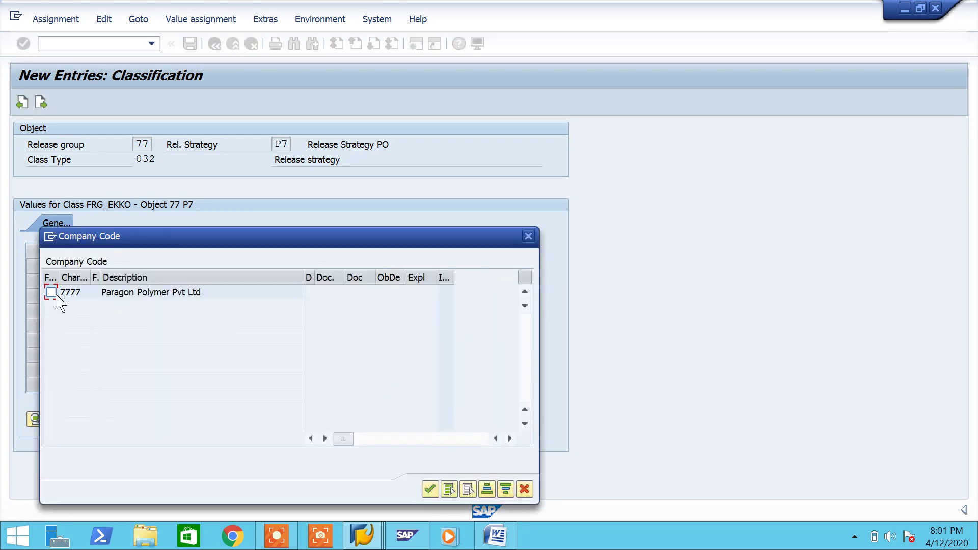
{"action": "left_click", "coordinate": [51, 292]}
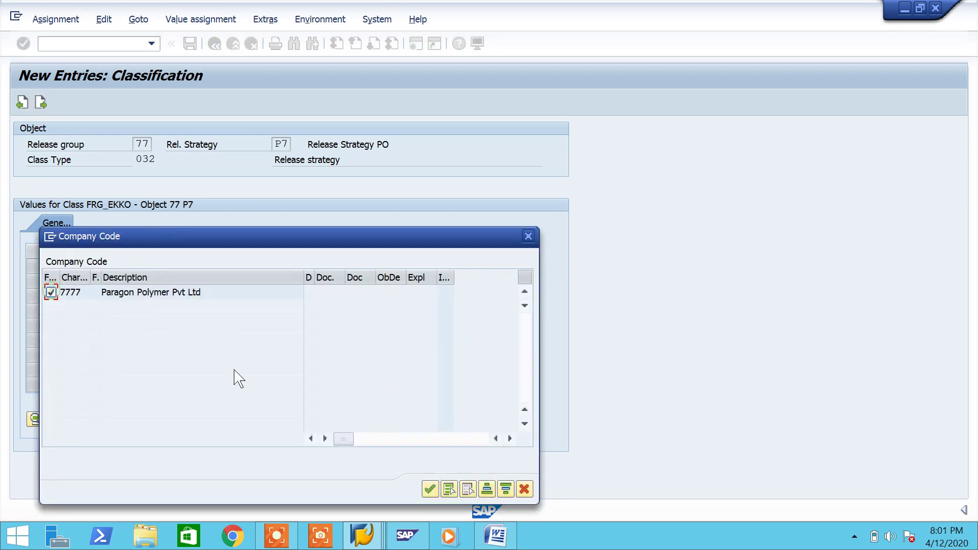
{"action": "left_click", "coordinate": [430, 489]}
{"action": "left_click", "coordinate": [282, 296]}
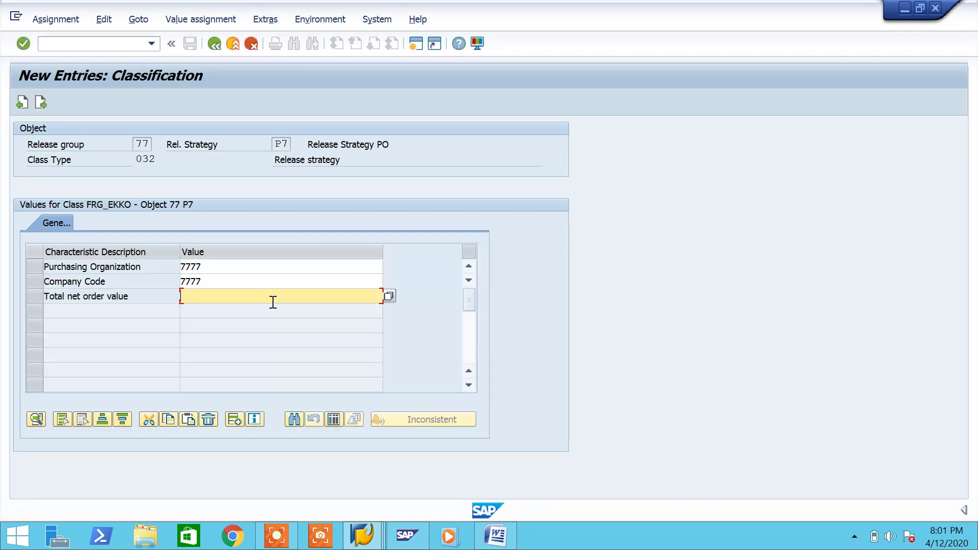
- Switch to Word and start a new line without underline reading "Choose your values, and"
{"action": "left_click", "coordinate": [495, 535]}
{"action": "left_click", "coordinate": [495, 476]}
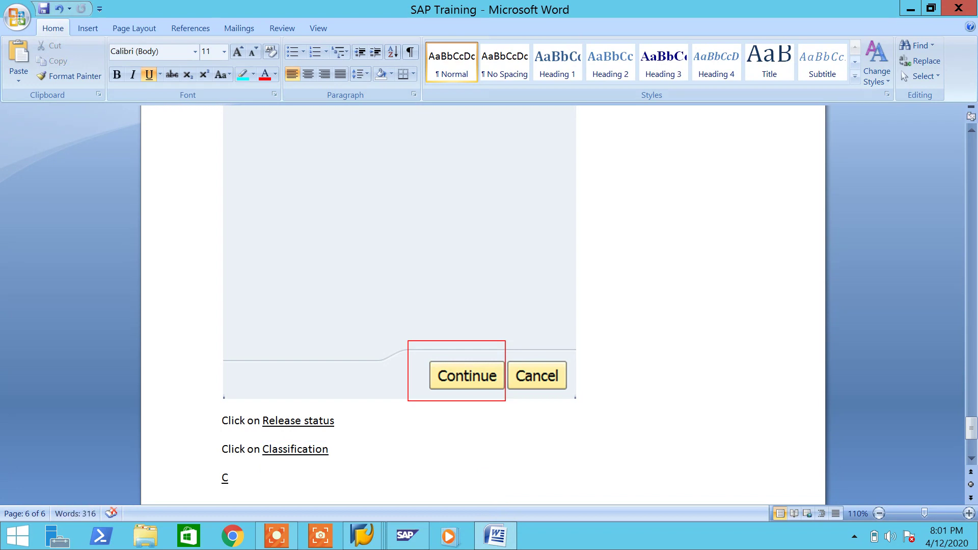
{"action": "key", "text": "BackSpace"}
{"action": "key", "text": "ctrl+b"}
{"action": "key", "text": "ctrl+u"}
{"action": "type", "text": "Choose your values, and"}
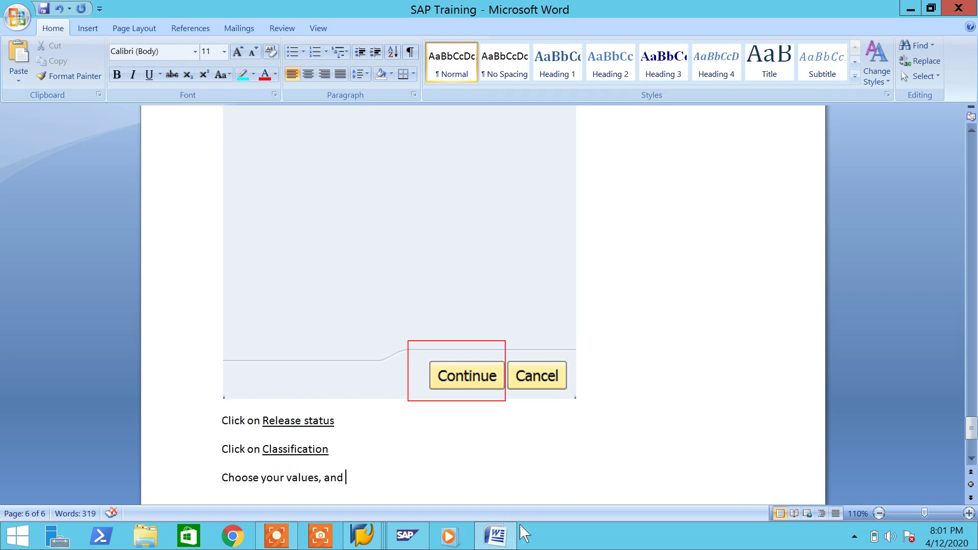
- Switch to SAP and set the total net order value characteristic to < 100000.00 INR
{"action": "left_click", "coordinate": [509, 539]}
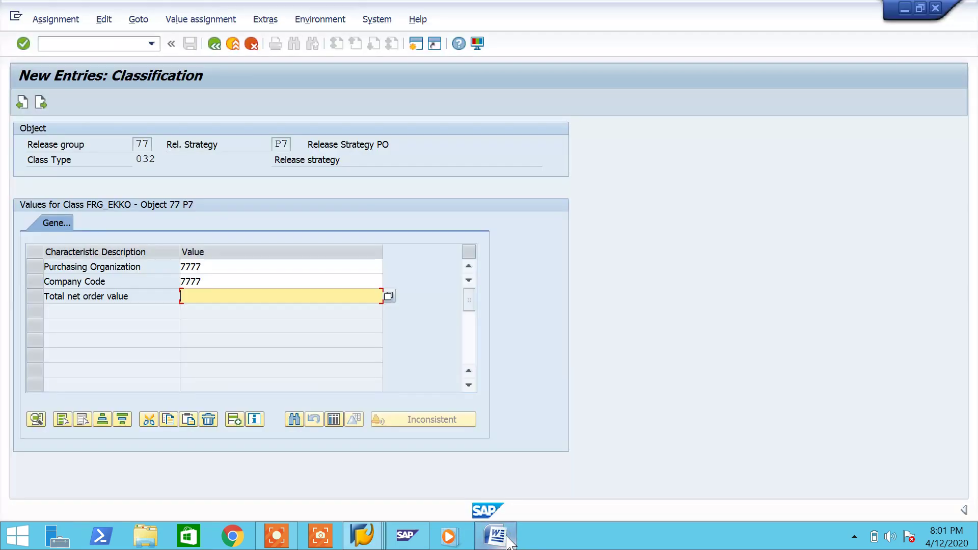
{"action": "left_click", "coordinate": [388, 296]}
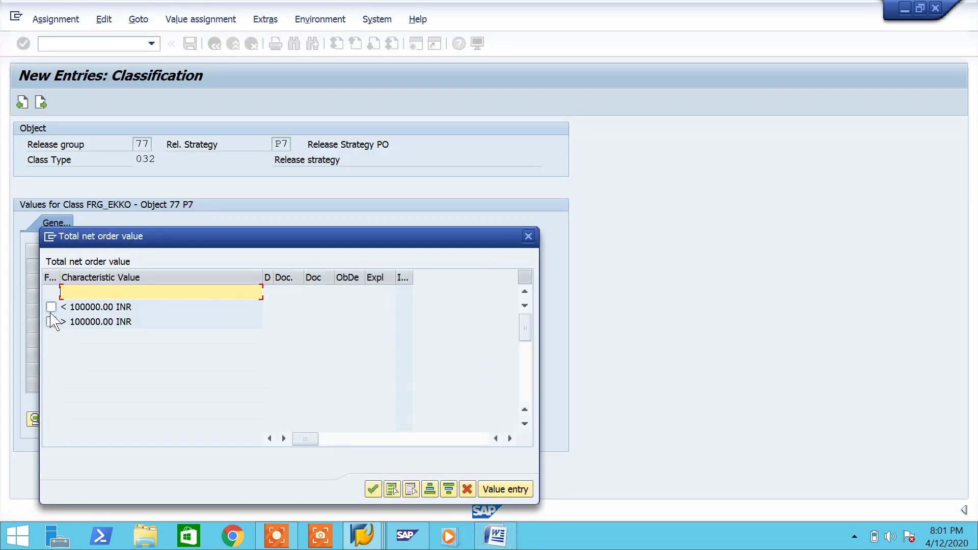
{"action": "left_click", "coordinate": [51, 307]}
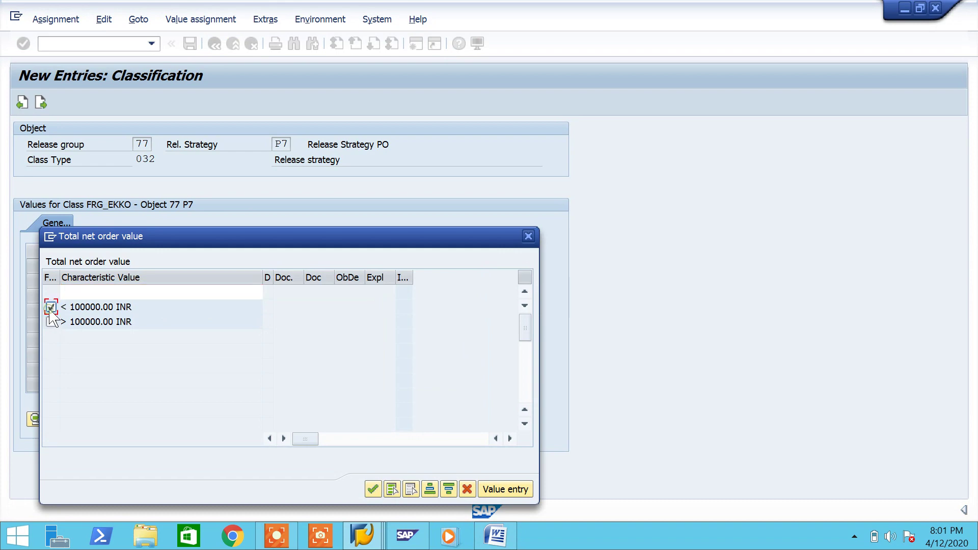
{"action": "left_click", "coordinate": [373, 489]}
- Switch to Word and continue the last line with "i am choose less than 10000 INR to"
{"action": "left_click", "coordinate": [495, 535]}
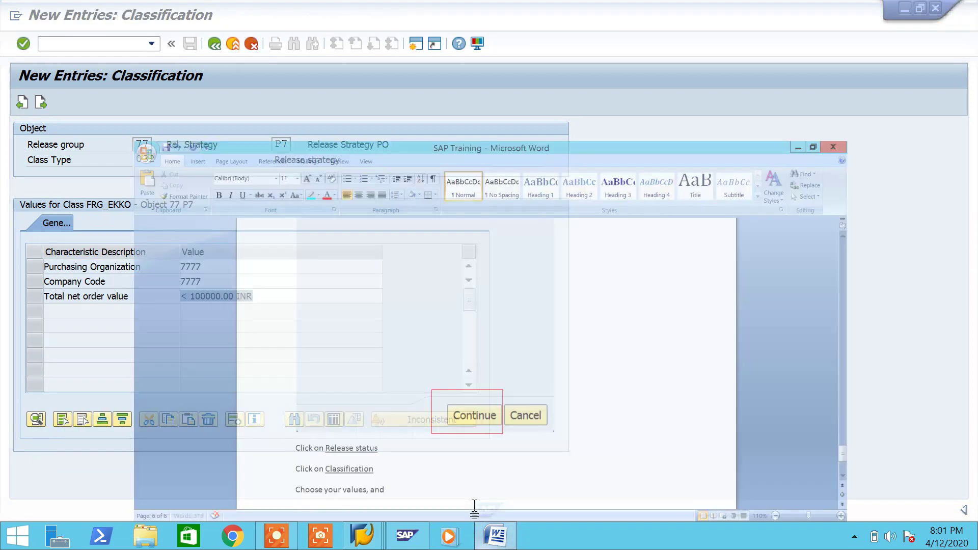
{"action": "type", "text": "i a"}
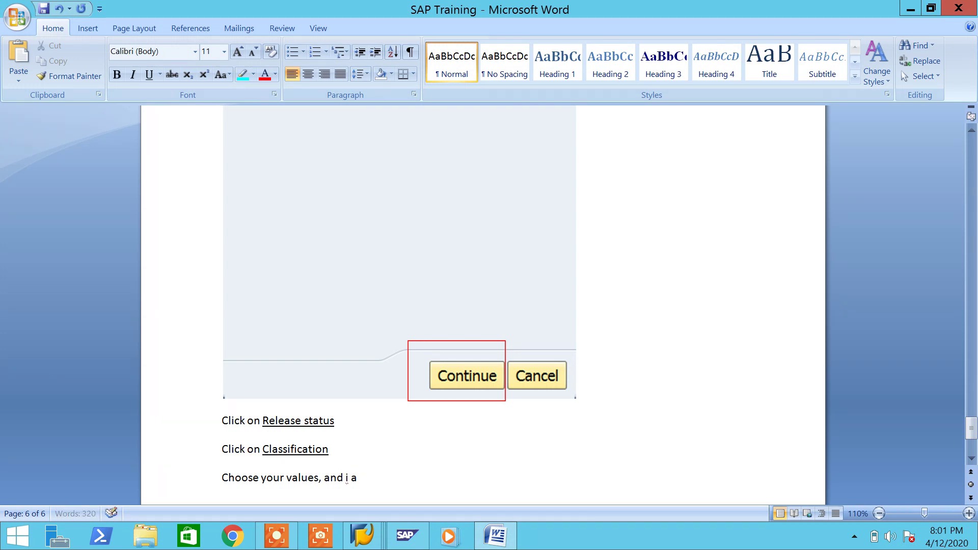
{"action": "type", "text": "m c"}
{"action": "type", "text": "j"}
{"action": "type", "text": "oos"}
{"action": "type", "text": "less then"}
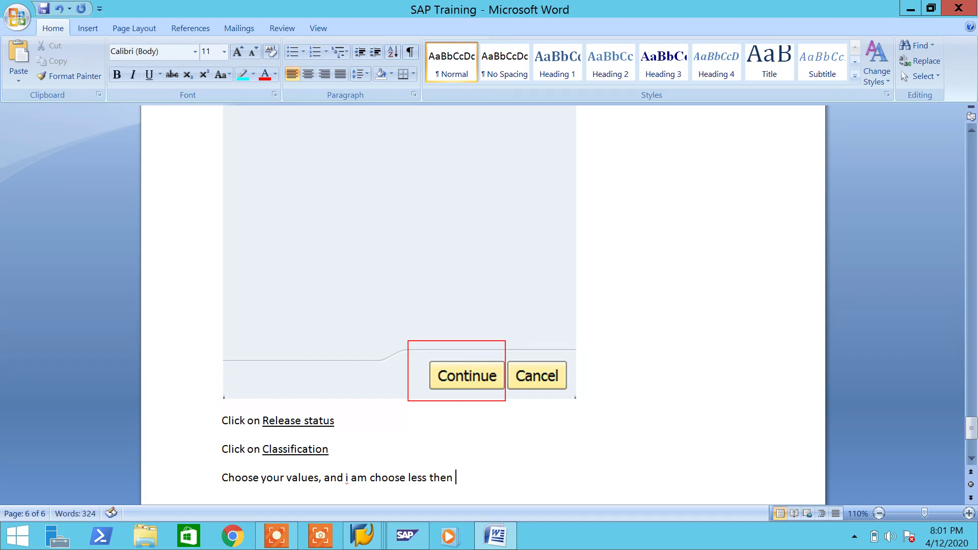
{"action": "type", "text": "10000 INR to"}
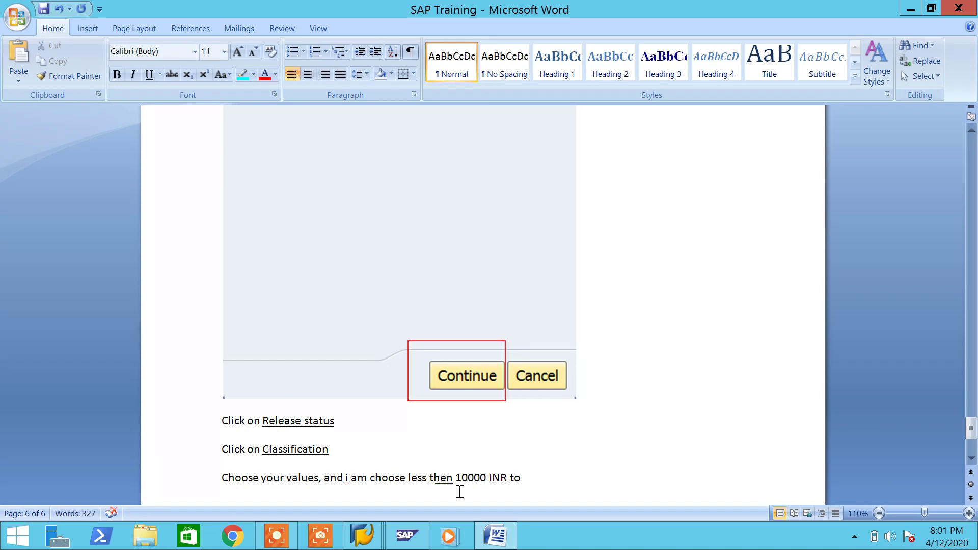
{"action": "left_click", "coordinate": [447, 481]}
{"action": "key", "text": "BackSpace"}
{"action": "type", "text": "a"}
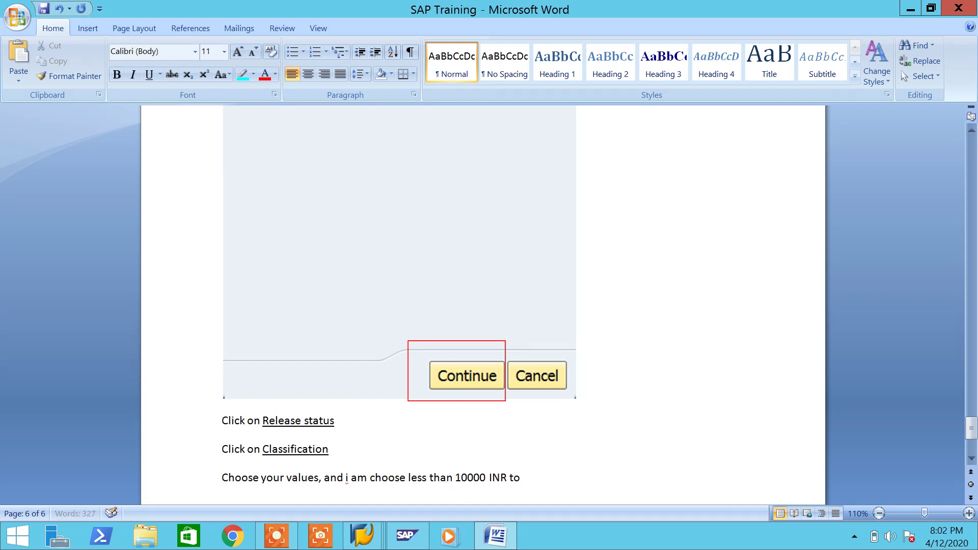
- Finish the last line with "approve all people from Purchase Ex.to CEO" and save the document
{"action": "left_click", "coordinate": [576, 482]}
{"action": "type", "text": "r"}
{"action": "key", "text": "BackSpace"}
{"action": "type", "text": "approve all"}
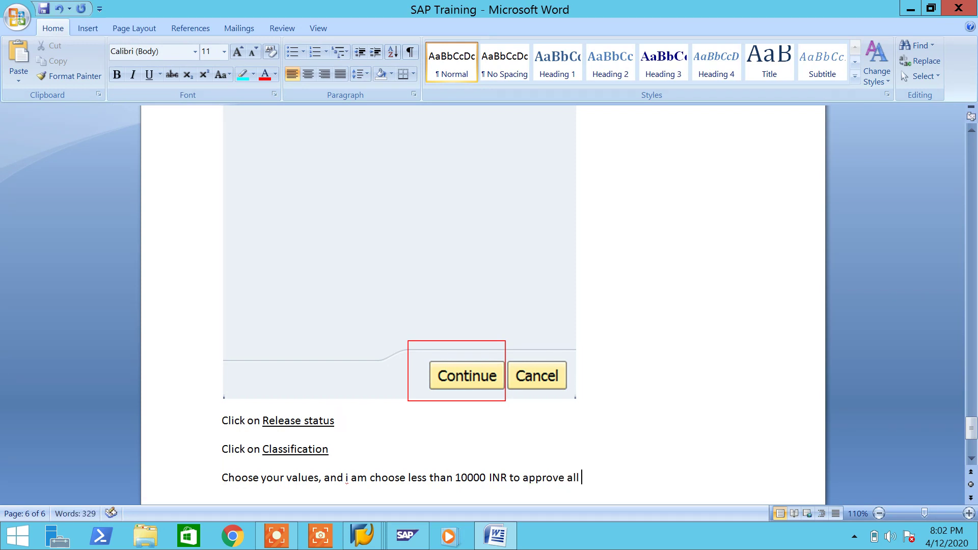
{"action": "type", "text": " people fr"}
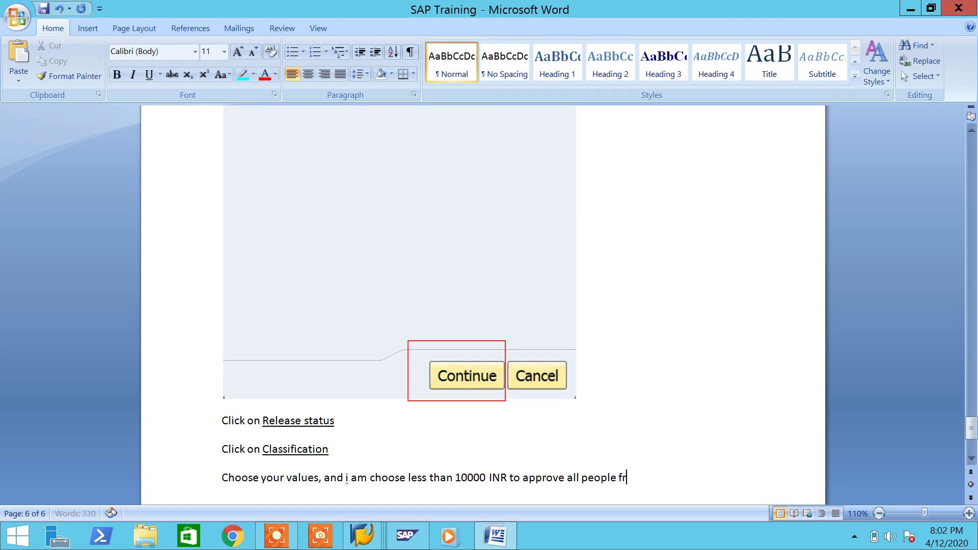
{"action": "type", "text": "om Purchase Ex."}
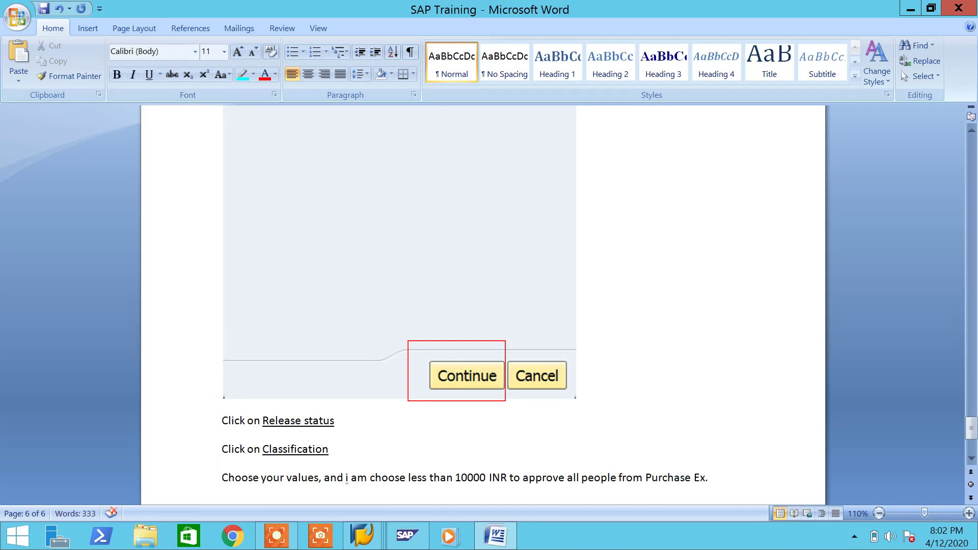
{"action": "type", "text": "to CEO"}
{"action": "key", "text": "ctrl+s"}
- Switch to SAP, return from the classification to the release strategy details and save the entry
{"action": "left_click", "coordinate": [495, 535]}
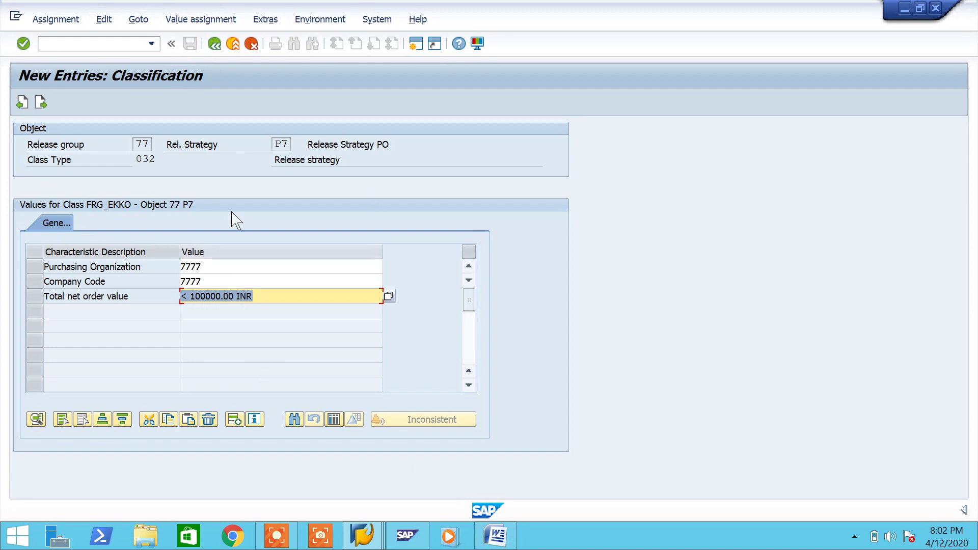
{"action": "left_click", "coordinate": [40, 102]}
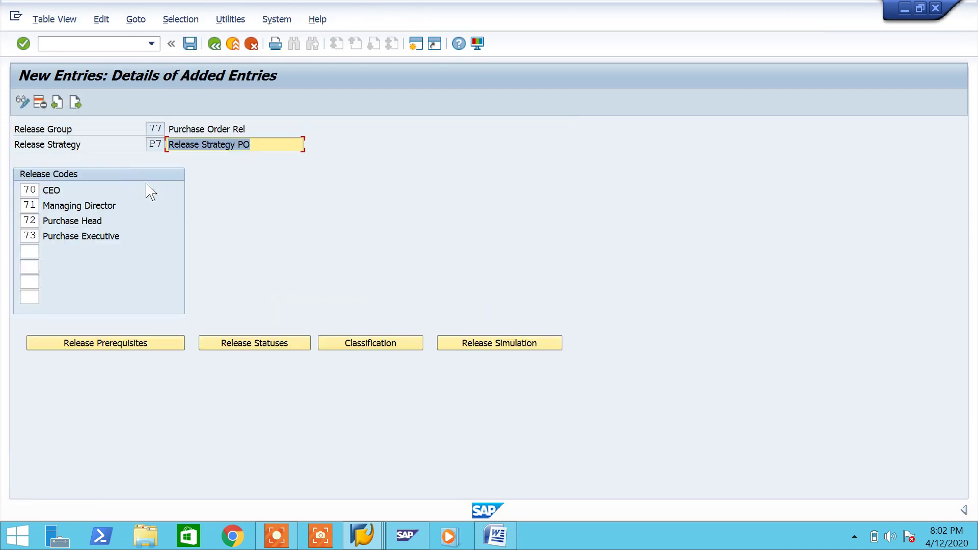
{"action": "left_click", "coordinate": [190, 43]}
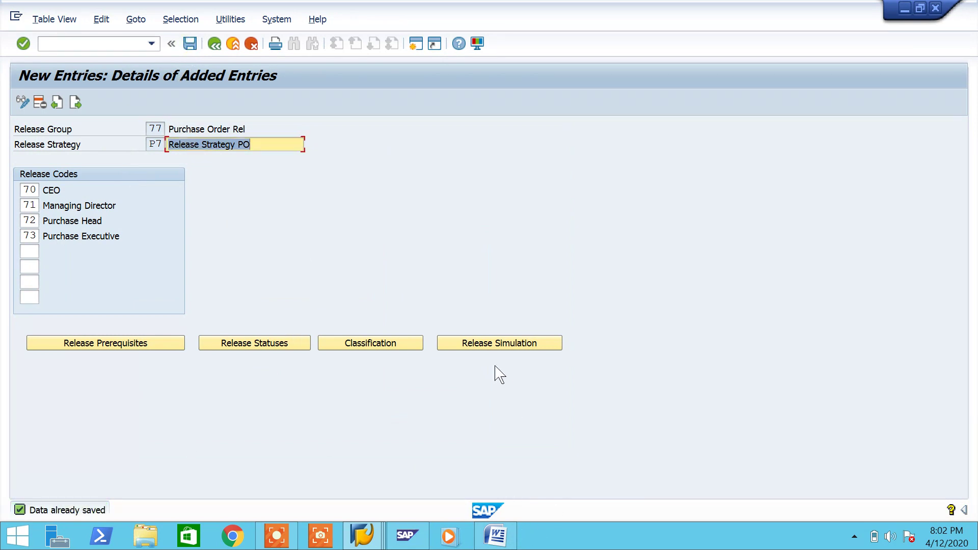
- Switch to Word and add a new line reading "Click on Simulation" below the values note
{"action": "left_click", "coordinate": [495, 536]}
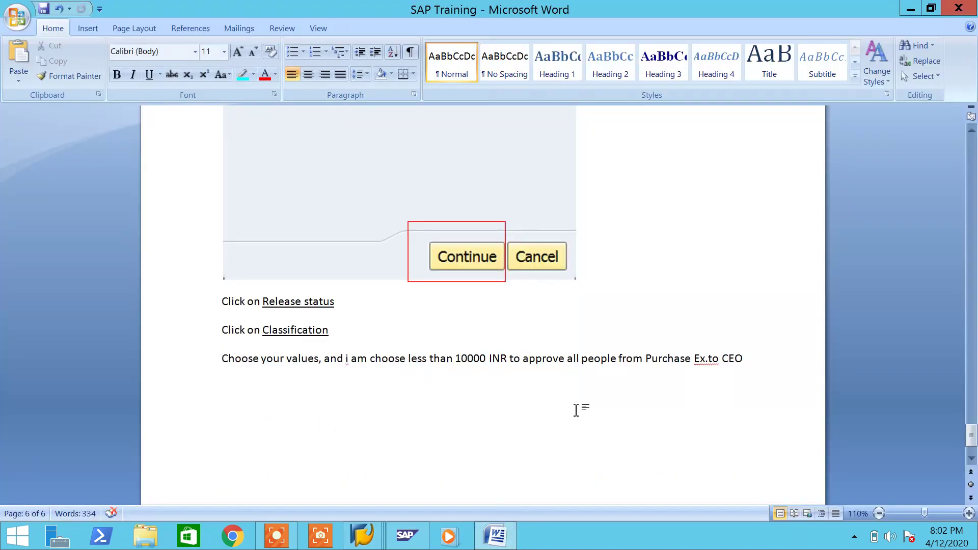
{"action": "key", "text": "Return"}
{"action": "type", "text": "Click on Simulation"}
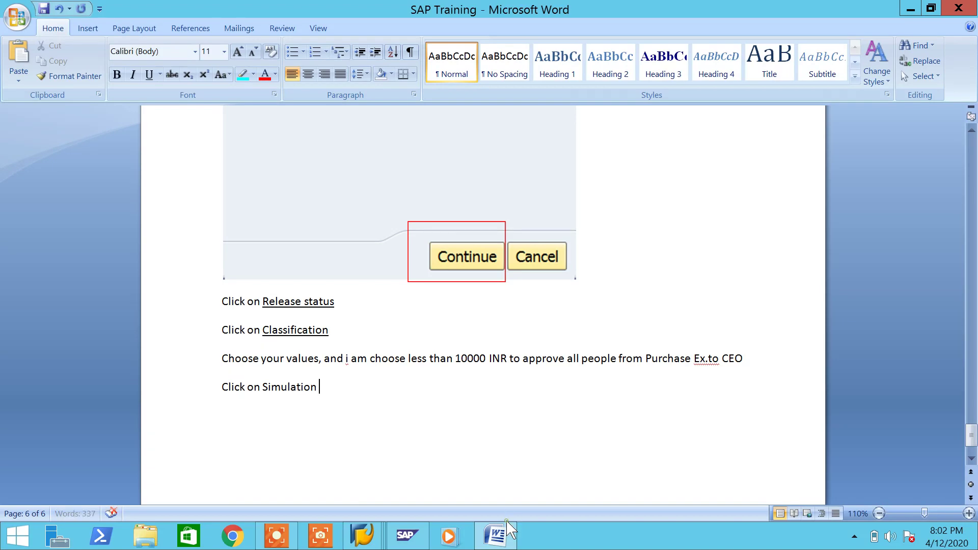
- Change the last line of the Word document to "Click on Release Simulation" and underline "Release Simulation"
{"action": "left_click", "coordinate": [497, 536]}
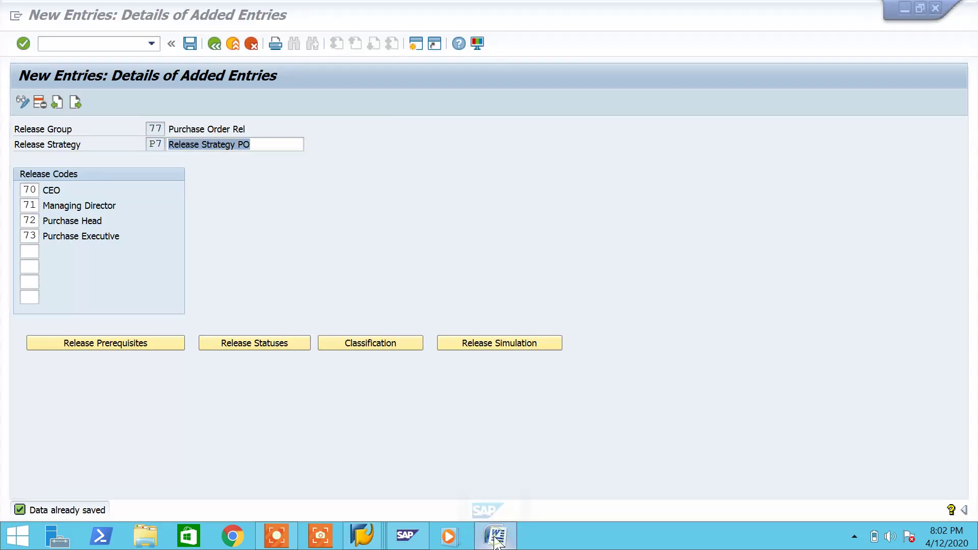
{"action": "left_click", "coordinate": [497, 536]}
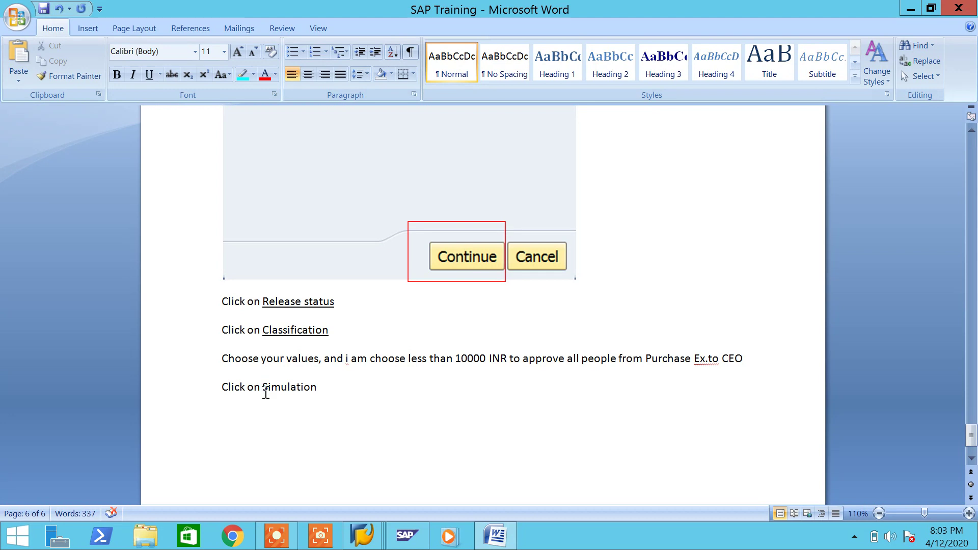
{"action": "left_click", "coordinate": [266, 391]}
{"action": "type", "text": "Releas"}
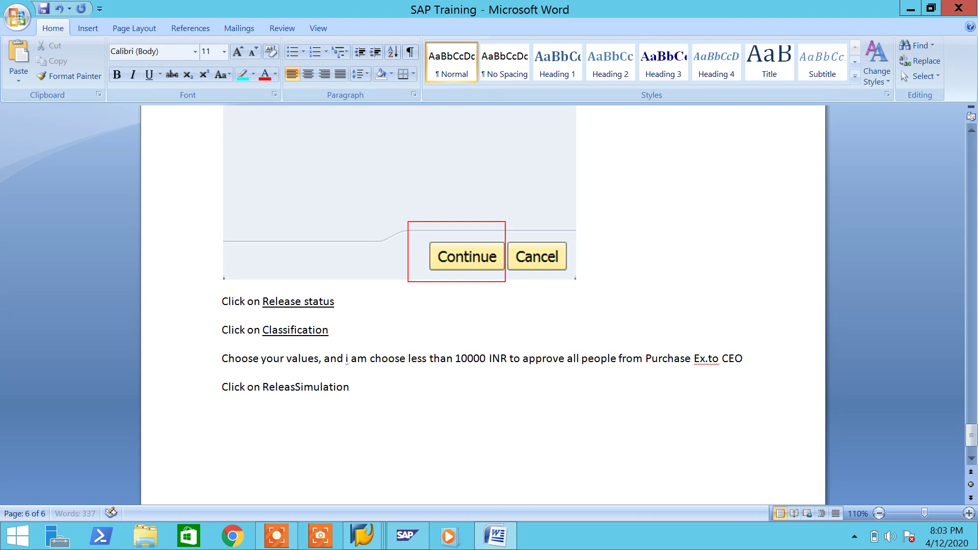
{"action": "type", "text": "e"}
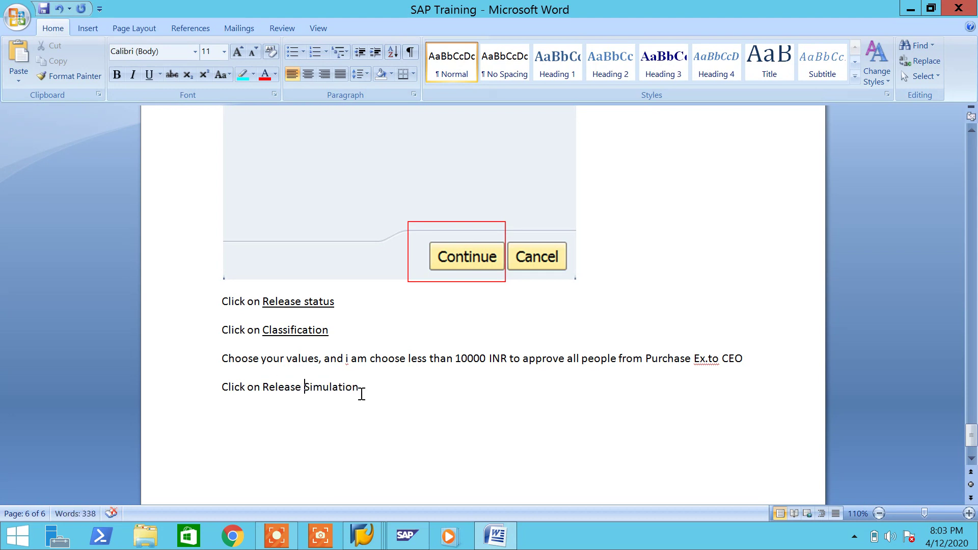
{"action": "left_click_drag", "start_coordinate": [361, 394], "coordinate": [263, 391]}
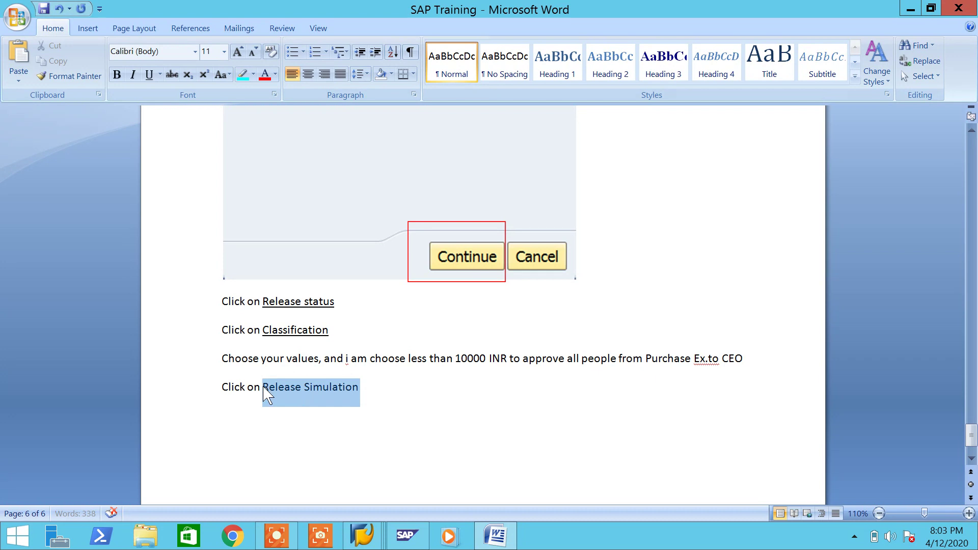
{"action": "left_click", "coordinate": [148, 76]}
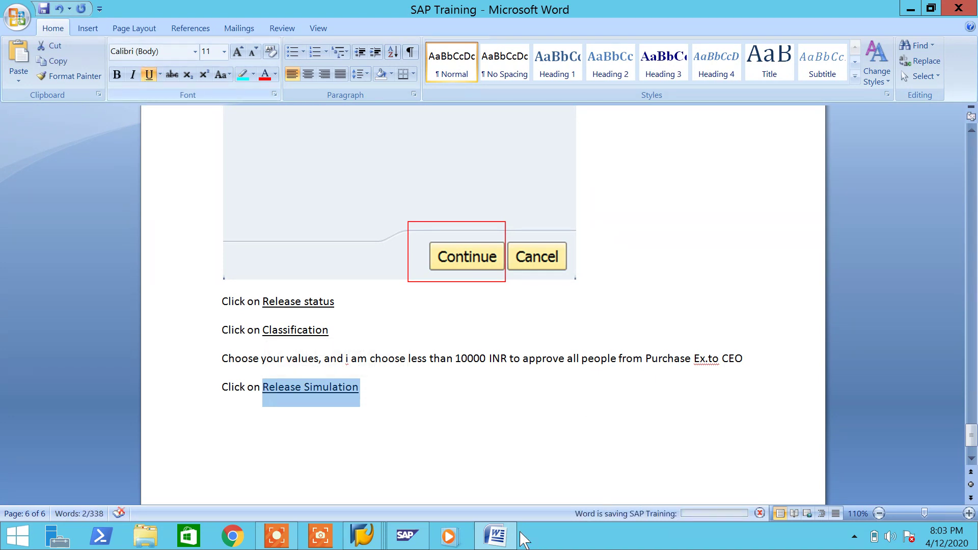
- Switch to SAP, run the release simulation for strategy P7 and simulate the release of codes 70, 71, 72 and 73
{"action": "left_click", "coordinate": [505, 536]}
{"action": "left_click", "coordinate": [484, 347]}
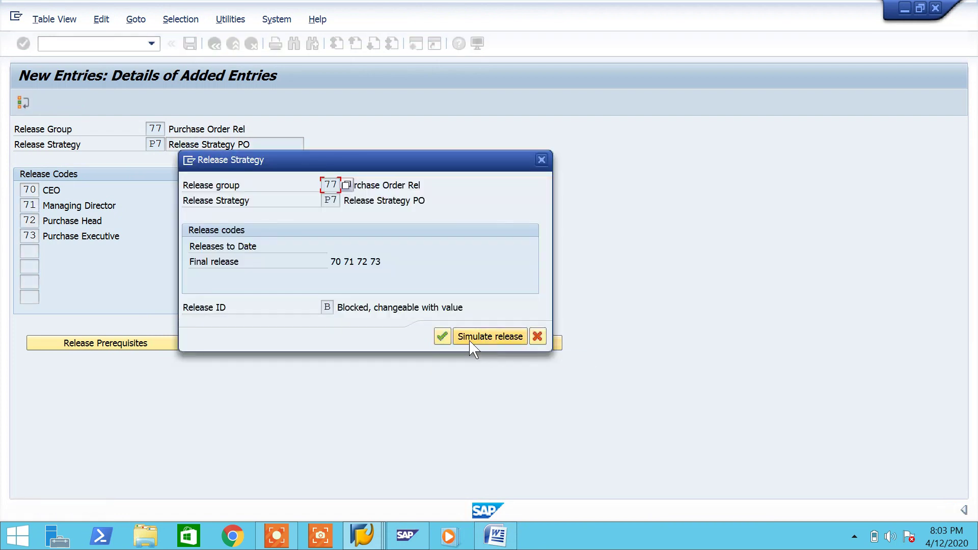
{"action": "left_click", "coordinate": [471, 338]}
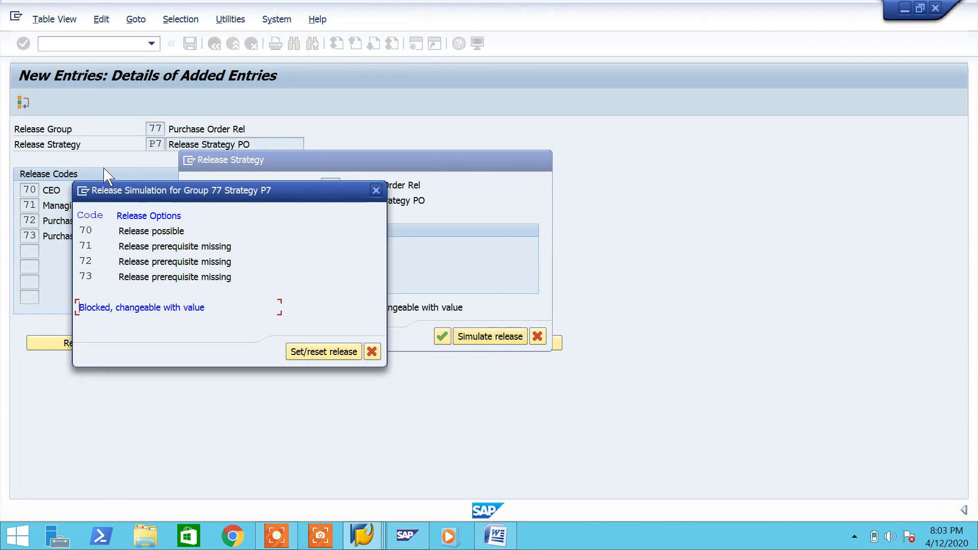
{"action": "double_click", "coordinate": [161, 232]}
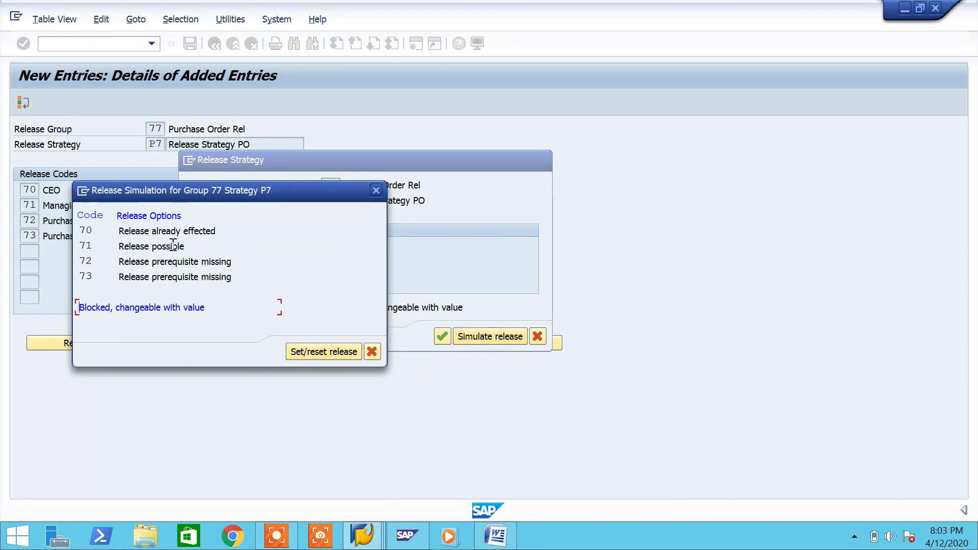
{"action": "double_click", "coordinate": [173, 246]}
{"action": "double_click", "coordinate": [184, 261]}
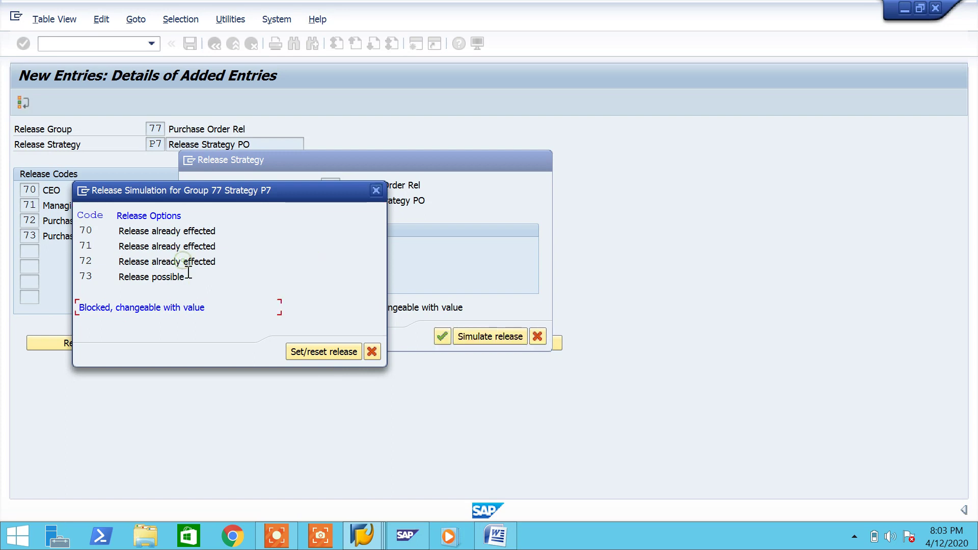
{"action": "double_click", "coordinate": [187, 277]}
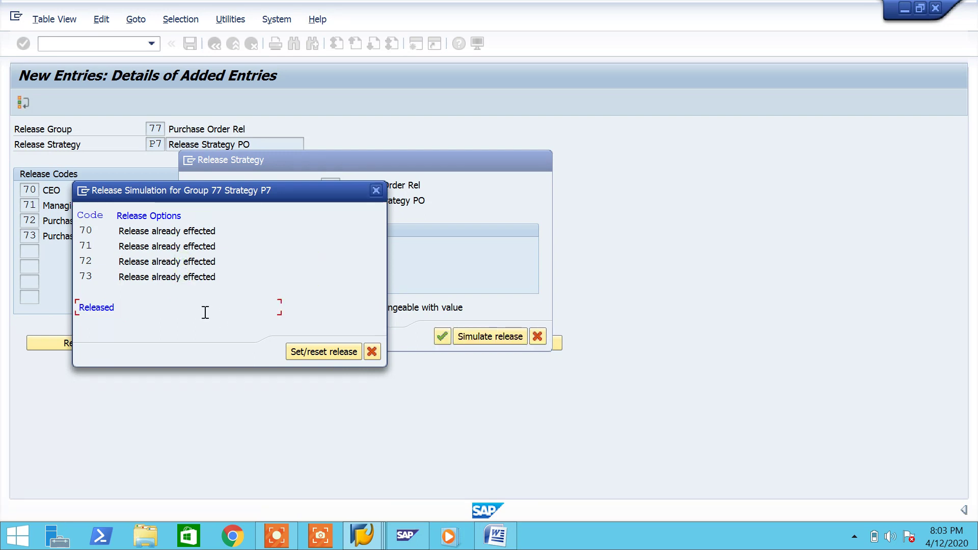
- Switch to Word and paste the screenshot of the release simulation on a new line below "Click on Release Simulation"
{"action": "left_click", "coordinate": [495, 535]}
{"action": "left_click", "coordinate": [482, 454]}
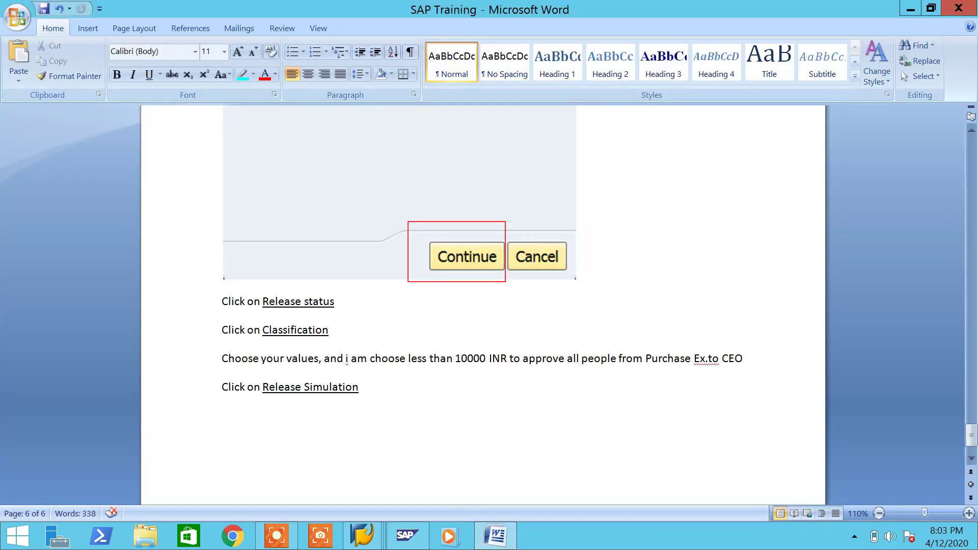
{"action": "key", "text": "Return"}
{"action": "key", "text": "ctrl+v"}
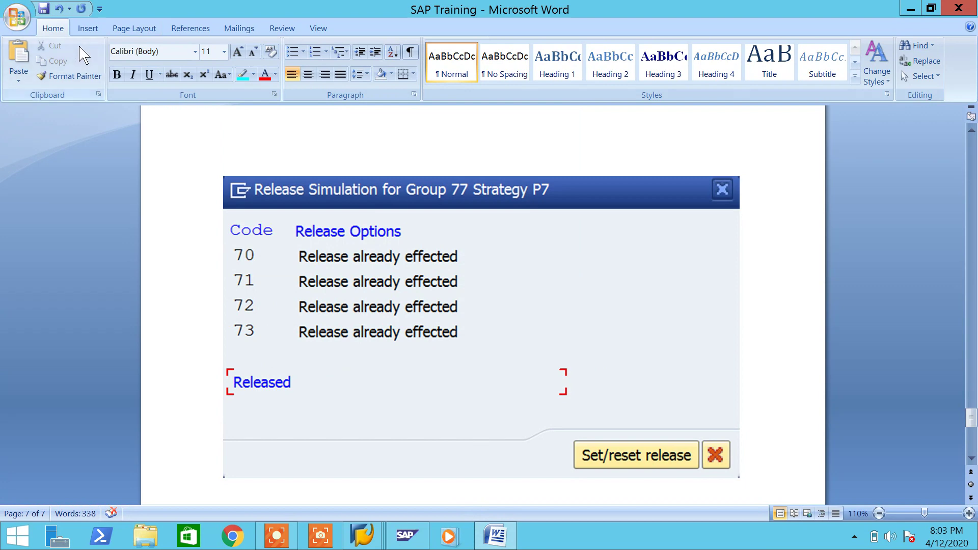
- Draw a rectangle about 1.39" by 3.36" around the four release code rows, with no fill and a red outline
{"action": "left_click", "coordinate": [88, 28]}
{"action": "left_click", "coordinate": [206, 55]}
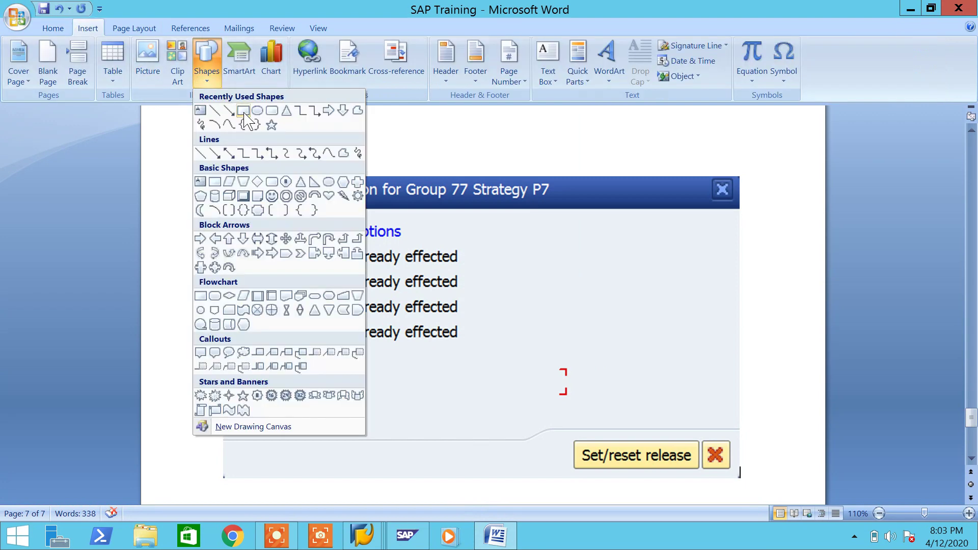
{"action": "left_click", "coordinate": [248, 127]}
{"action": "mouse_move", "coordinate": [228, 244]}
{"action": "left_mouse_down"}
{"action": "mouse_move", "coordinate": [328, 343]}
{"action": "mouse_move", "coordinate": [498, 355]}
{"action": "left_mouse_up"}
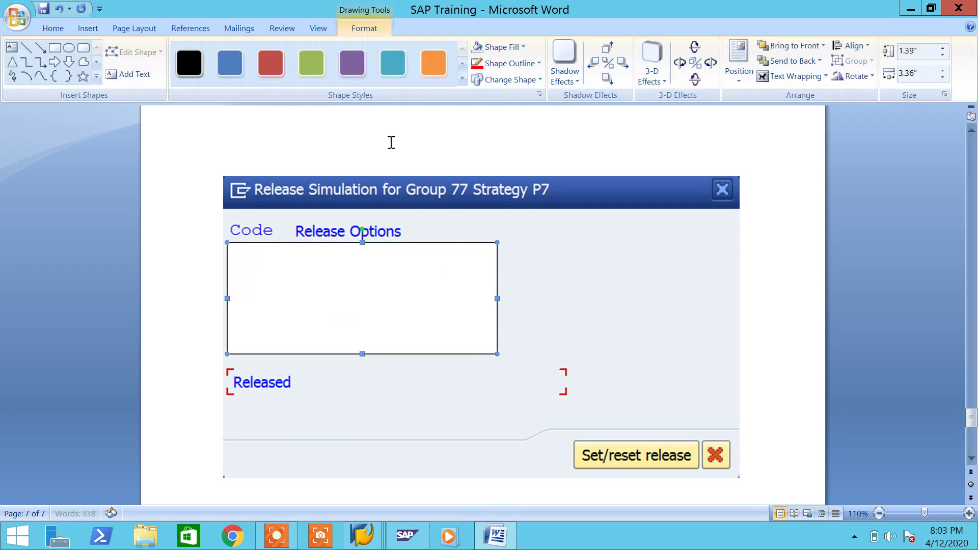
{"action": "left_click", "coordinate": [478, 47]}
{"action": "left_click", "coordinate": [479, 65]}
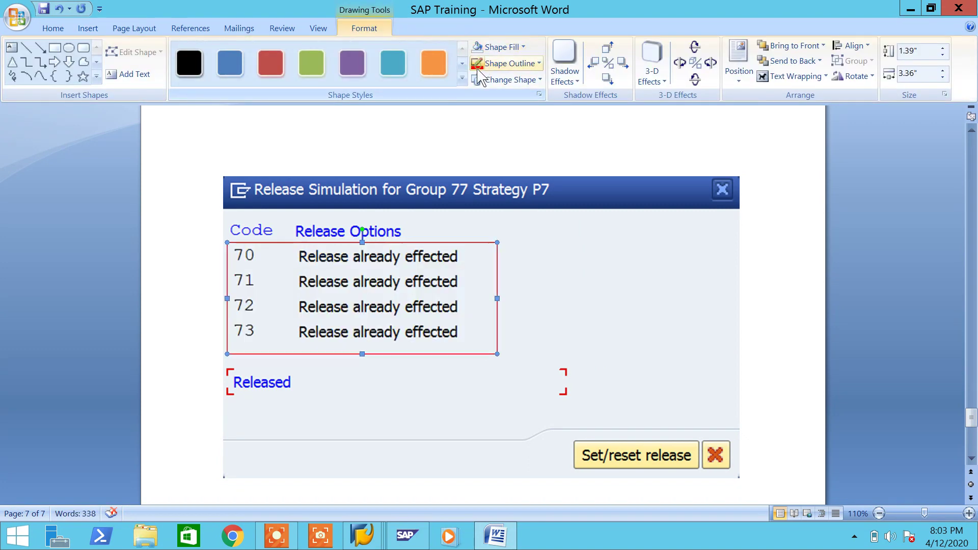
- Add the line "Double click on codes" below the pasted simulation screenshot
{"action": "left_click", "coordinate": [790, 467]}
{"action": "key", "text": "Return"}
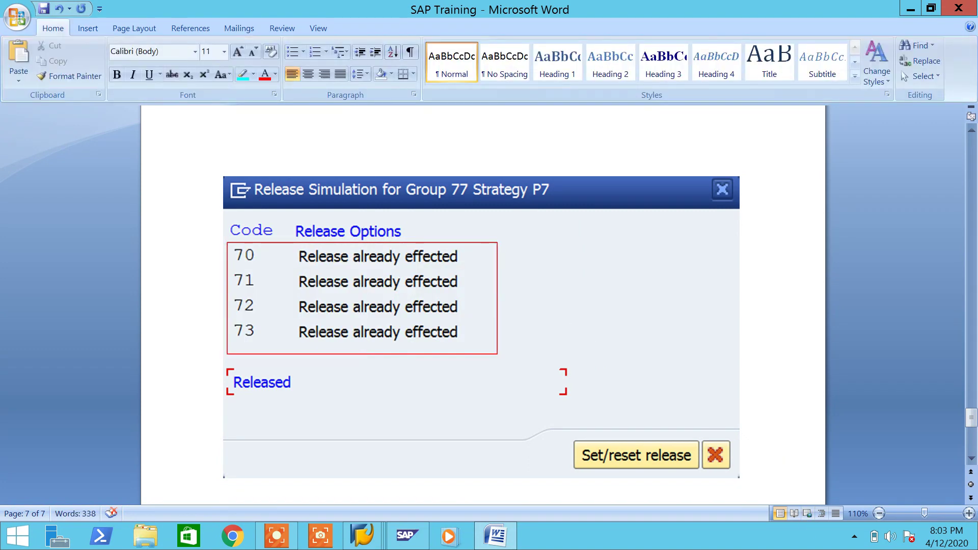
{"action": "type", "text": "Double clo"}
{"action": "key", "text": "BackSpace"}
{"action": "type", "text": "ic"}
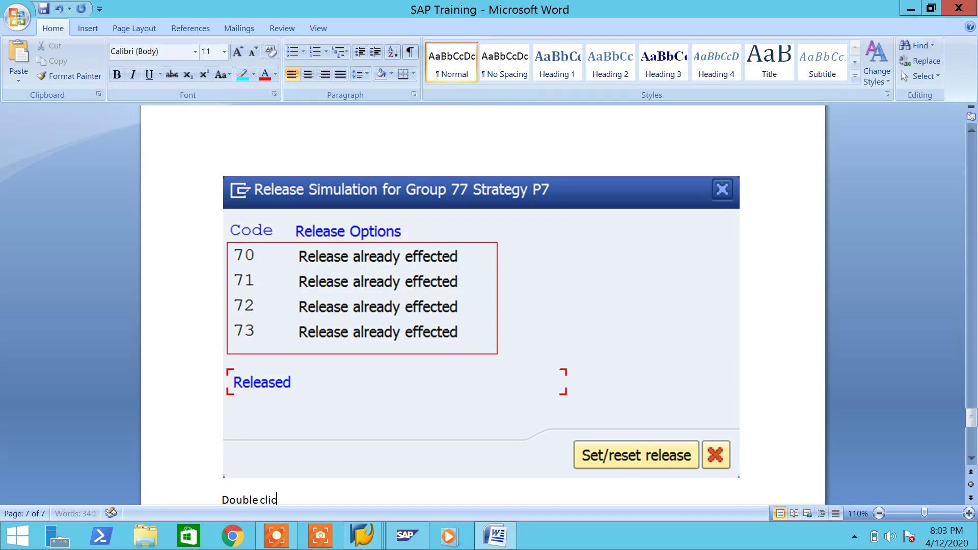
{"action": "type", "text": "k on re"}
{"action": "key", "text": "BackSpace"}
{"action": "key", "text": "BackSpace"}
{"action": "type", "text": "c"}
{"action": "scroll", "coordinate": [597, 459], "scroll_direction": "down", "scroll_amount": 1}
- Switch to SAP, close the release simulation dialogs and save the release strategy entry
{"action": "left_click", "coordinate": [512, 541]}
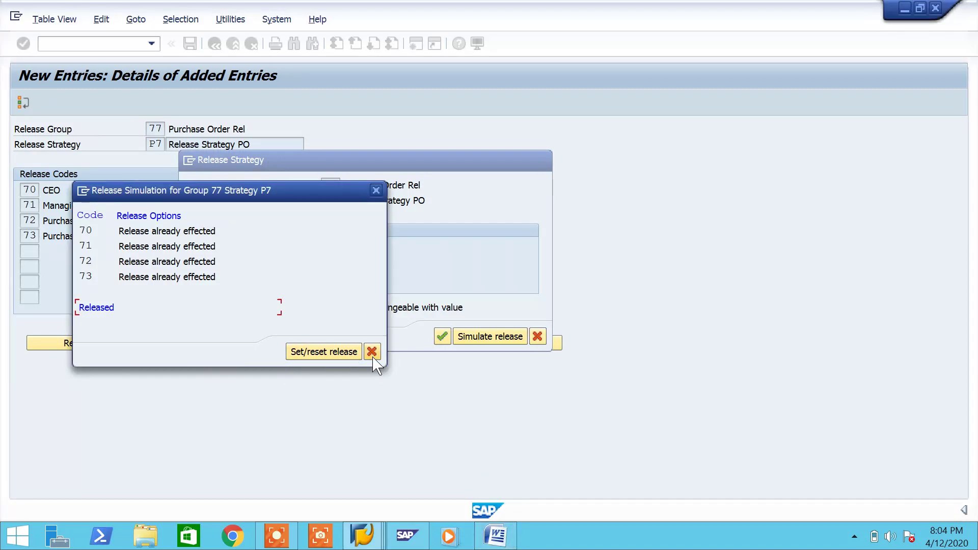
{"action": "left_click", "coordinate": [373, 352]}
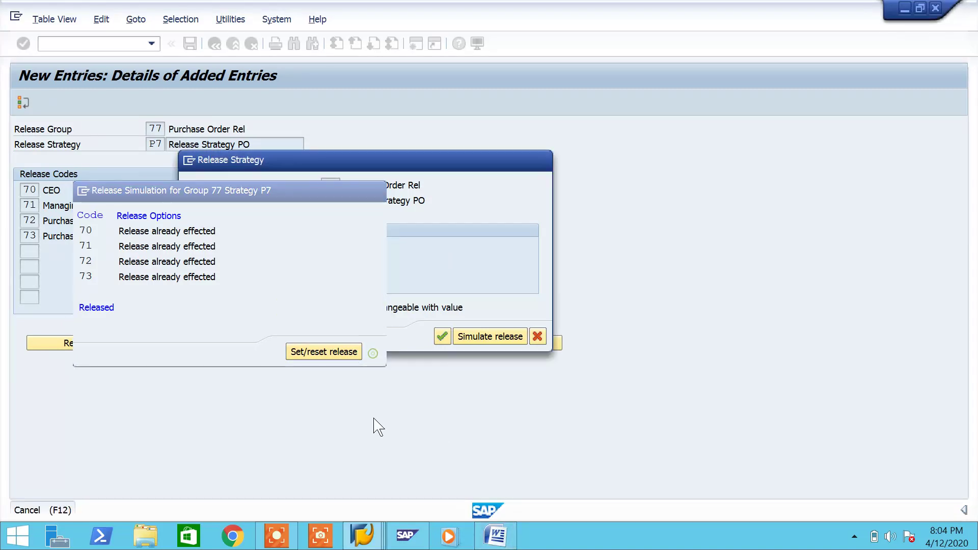
{"action": "left_click", "coordinate": [441, 338]}
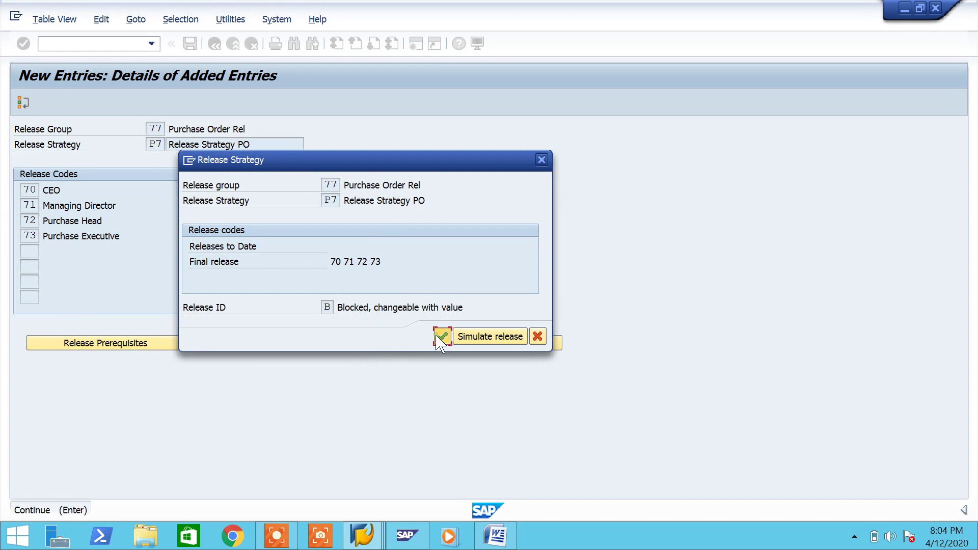
{"action": "left_click", "coordinate": [190, 44]}
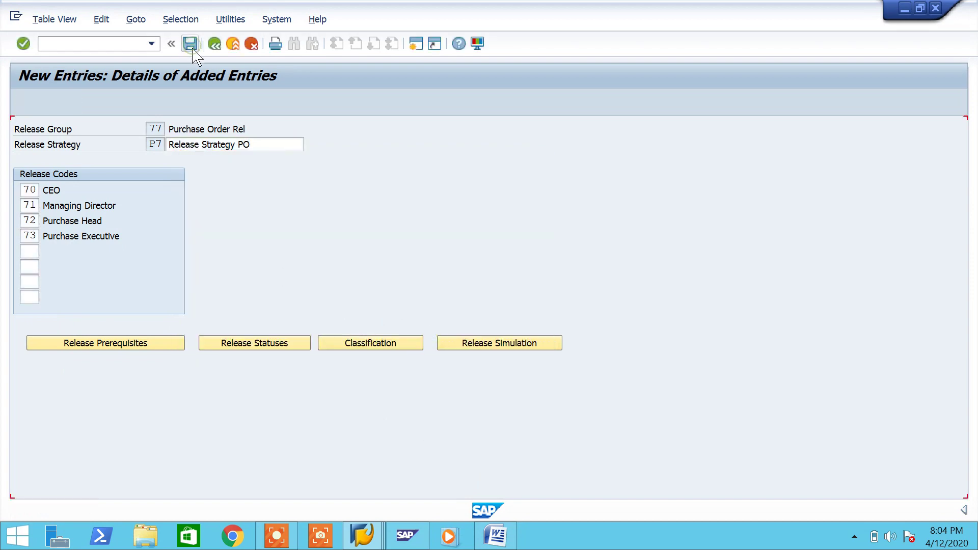
- Switch to Word, add the lines "Save it" and "Next do the same process.....", and save the document
{"action": "left_click", "coordinate": [497, 533]}
{"action": "key", "text": "Return"}
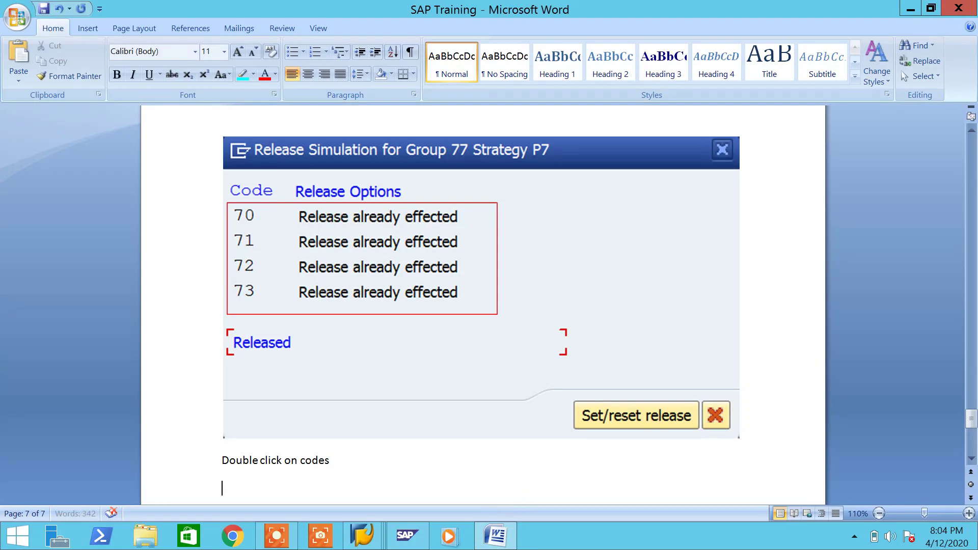
{"action": "key", "text": "Return"}
{"action": "type", "text": "Save"}
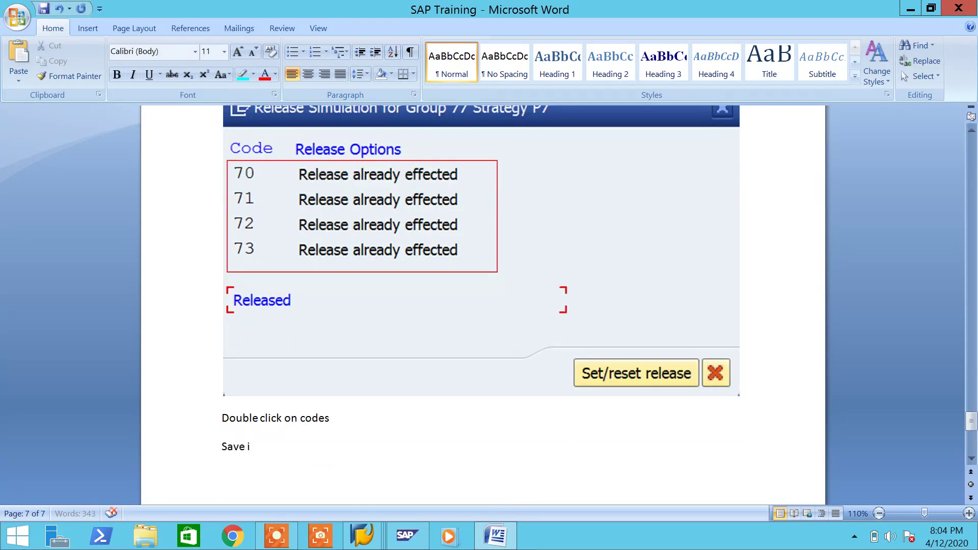
{"action": "type", "text": " it"}
{"action": "key", "text": "Return"}
{"action": "type", "text": "Next do the same pro"}
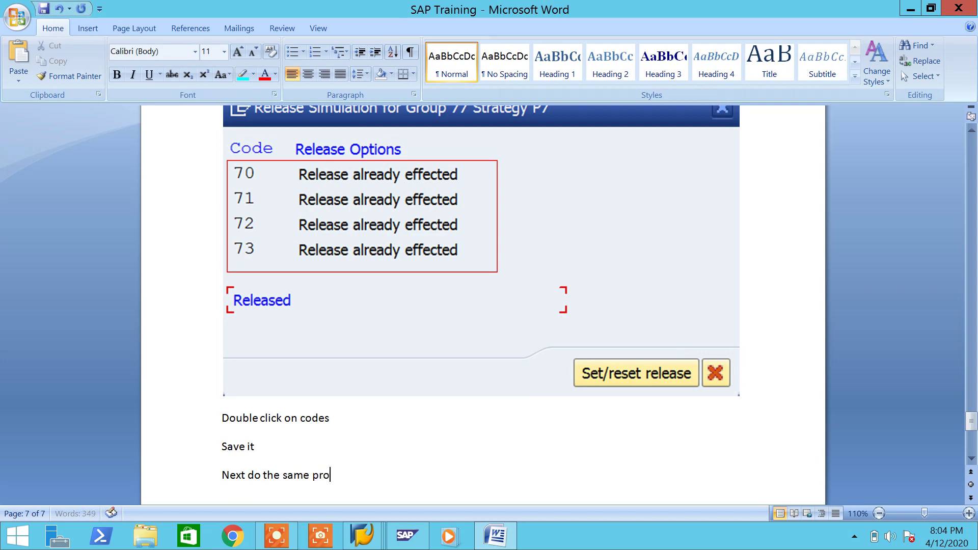
{"action": "type", "text": "cess....."}
{"action": "key", "text": "Return"}
{"action": "key", "text": "ctrl+s"}
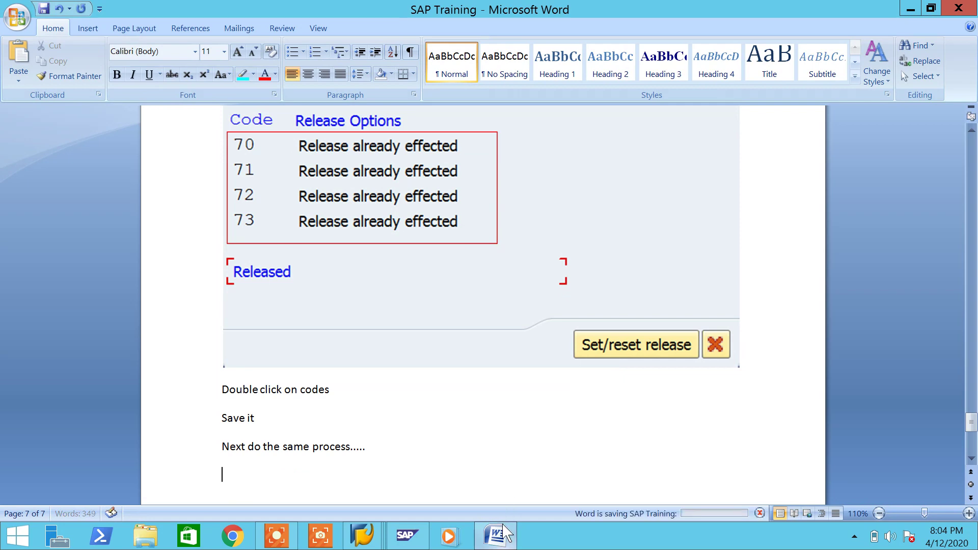
- Switch to SAP, return to the release strategies overview and start a new entry with release group 77 and strategy P2
{"action": "left_click", "coordinate": [479, 535]}
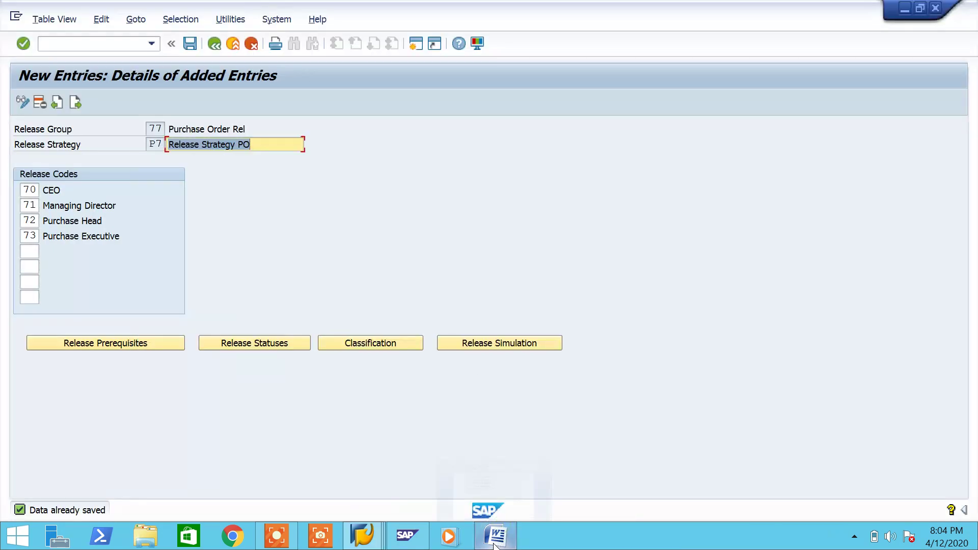
{"action": "left_click", "coordinate": [214, 43]}
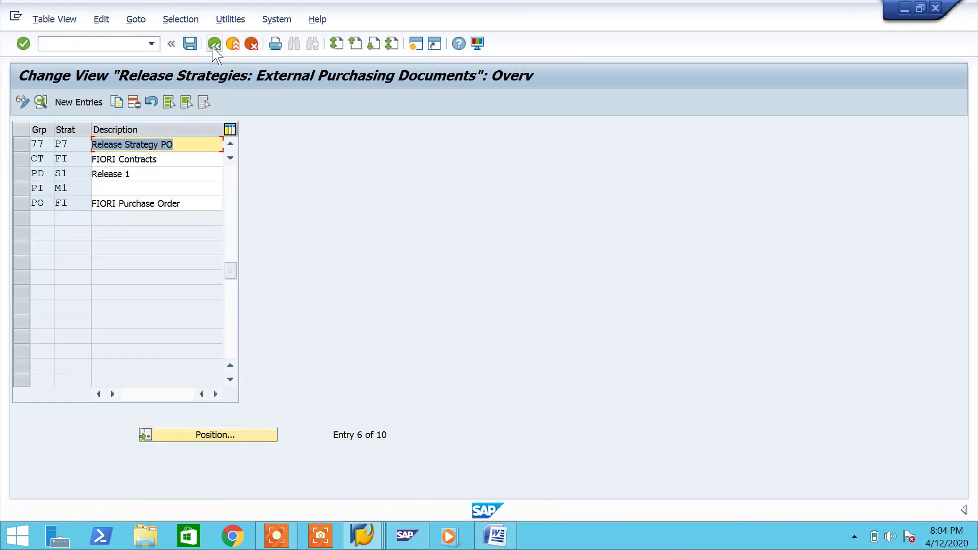
{"action": "left_click", "coordinate": [79, 102]}
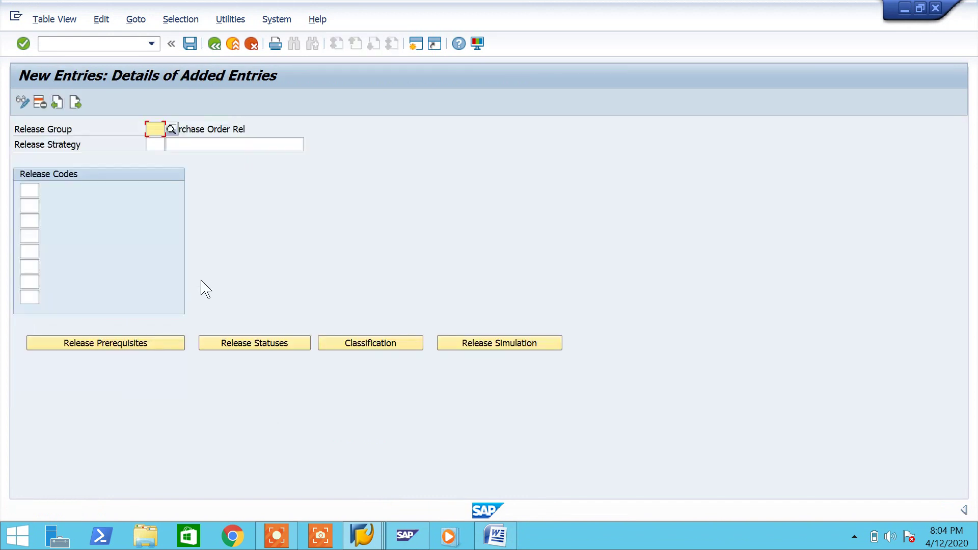
{"action": "type", "text": "77"}
{"action": "left_click", "coordinate": [155, 144]}
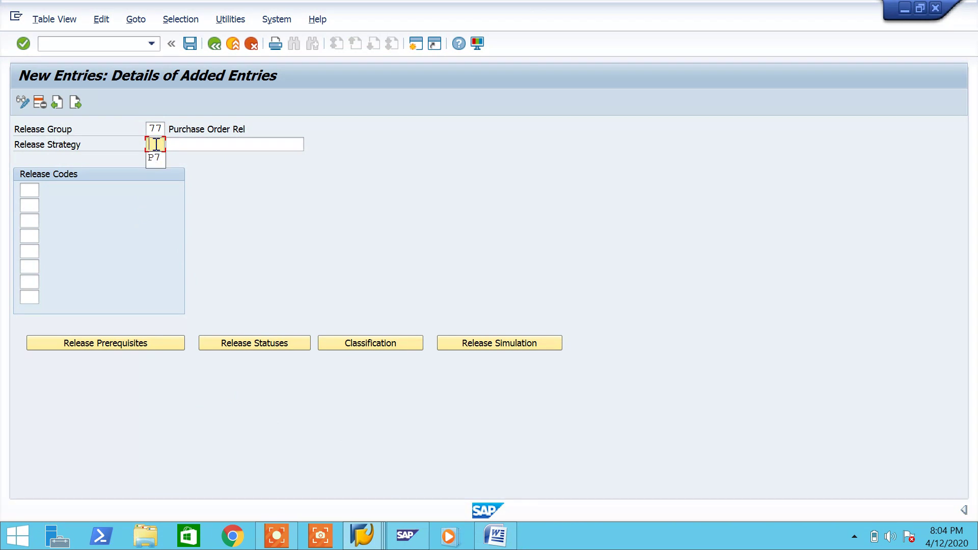
{"action": "key", "text": "Down"}
{"action": "key", "text": "Return"}
{"action": "key", "text": "BackSpace"}
{"action": "type", "text": "2"}
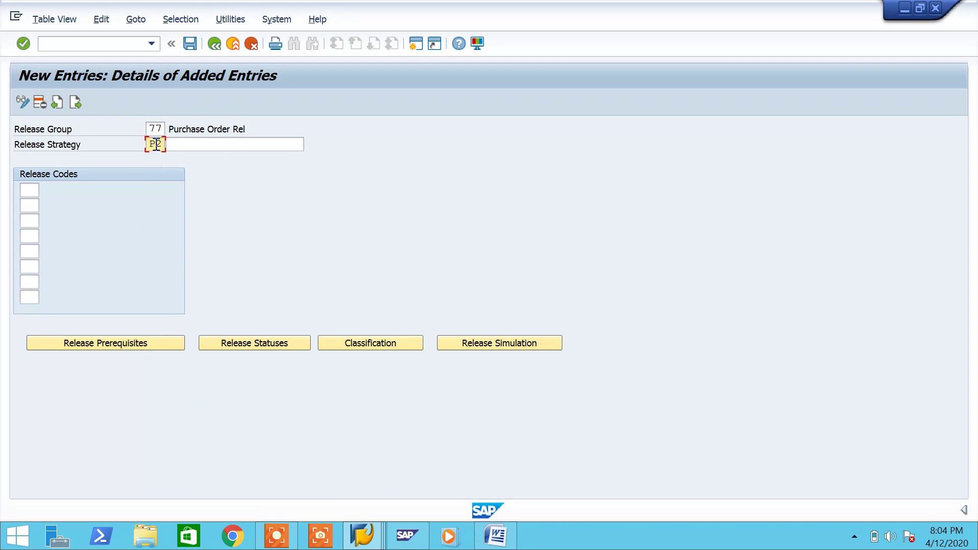
- Set the new entry's description to "Release Strategy PO" and change its strategy code to P8
{"action": "left_click", "coordinate": [213, 146]}
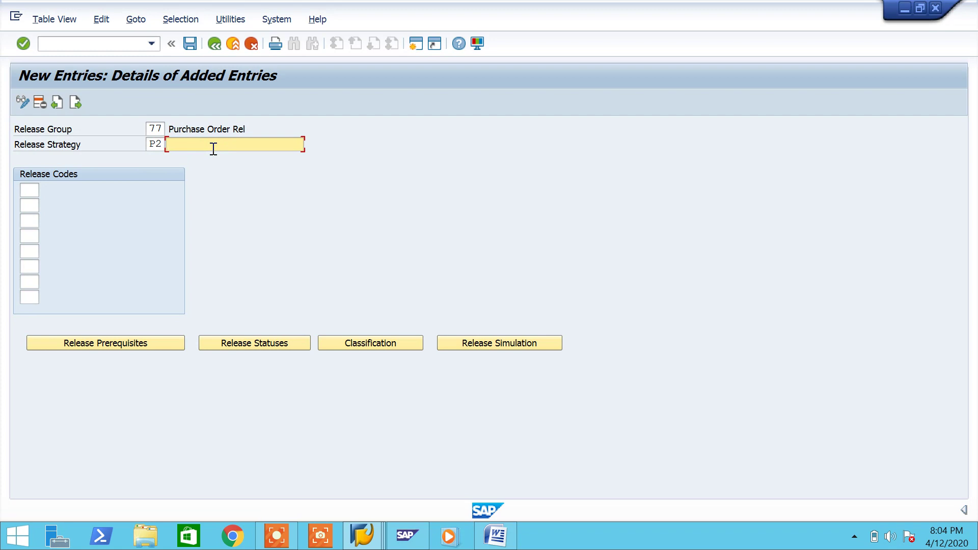
{"action": "left_click", "coordinate": [213, 148]}
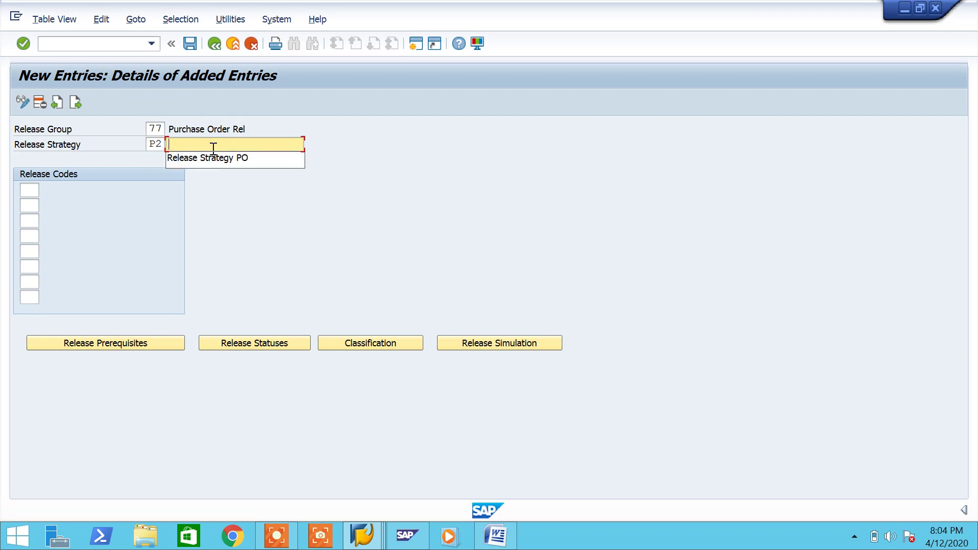
{"action": "key", "text": "Down"}
{"action": "key", "text": "Return"}
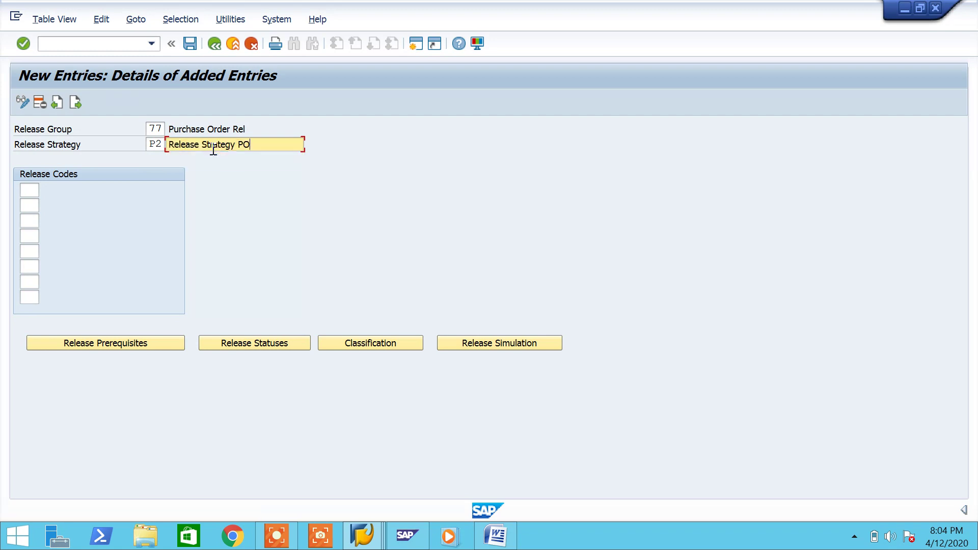
{"action": "left_click", "coordinate": [162, 145]}
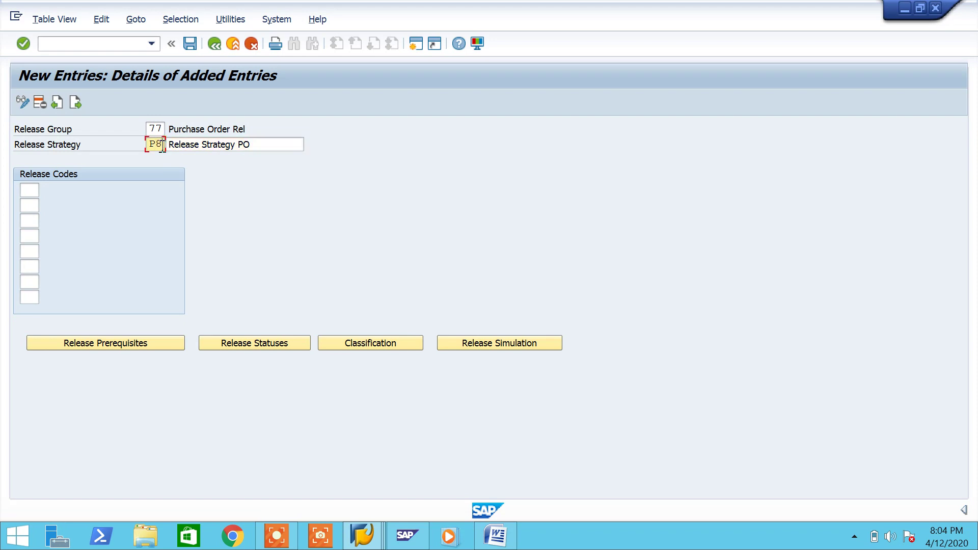
- Assign release codes 70 (CEO) and 71 (Managing Director) to release strategy P8
{"action": "left_click", "coordinate": [29, 190]}
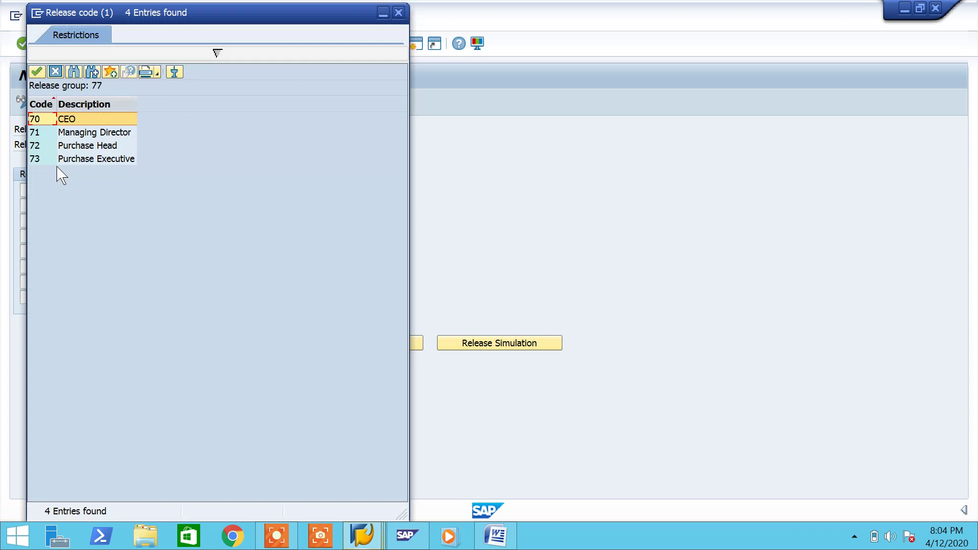
{"action": "double_click", "coordinate": [37, 120]}
{"action": "left_click", "coordinate": [31, 206]}
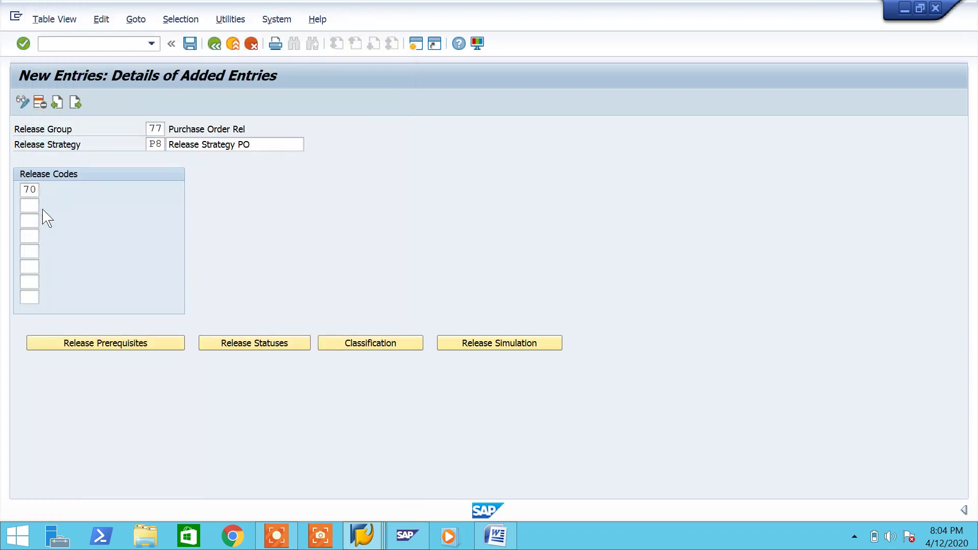
{"action": "key", "text": "F4"}
{"action": "double_click", "coordinate": [77, 133]}
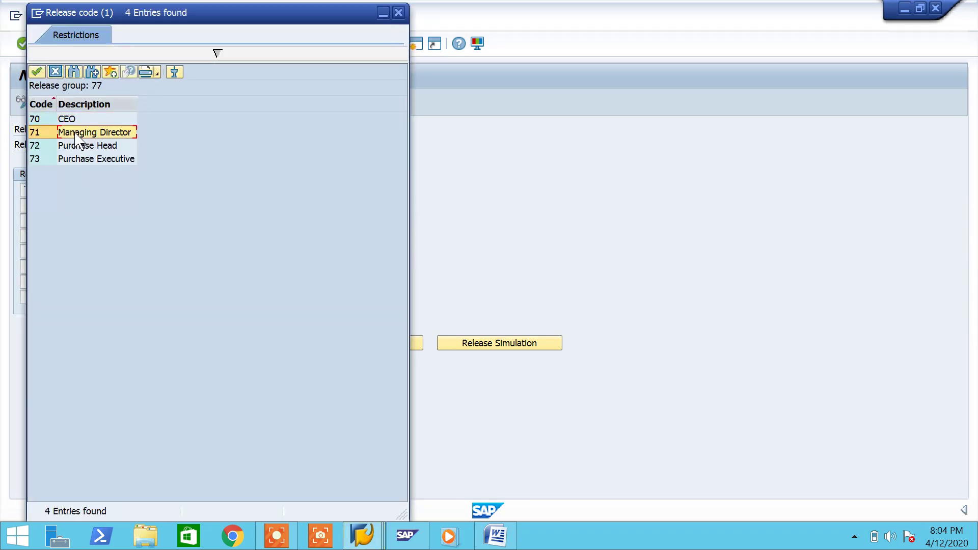
- Make release code 70 a prerequisite for code 71 and save the strategy entry
{"action": "left_click", "coordinate": [106, 344]}
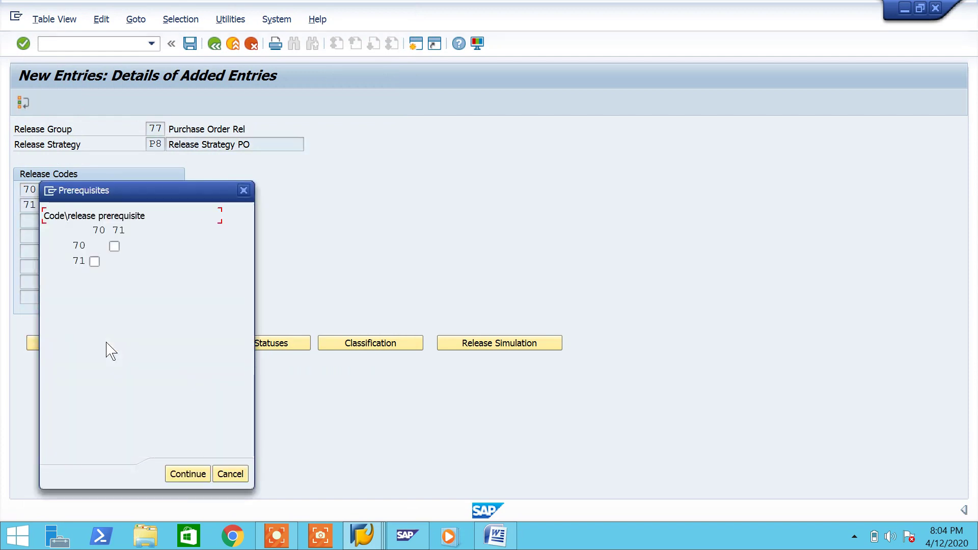
{"action": "left_click", "coordinate": [95, 261]}
{"action": "left_click", "coordinate": [189, 475]}
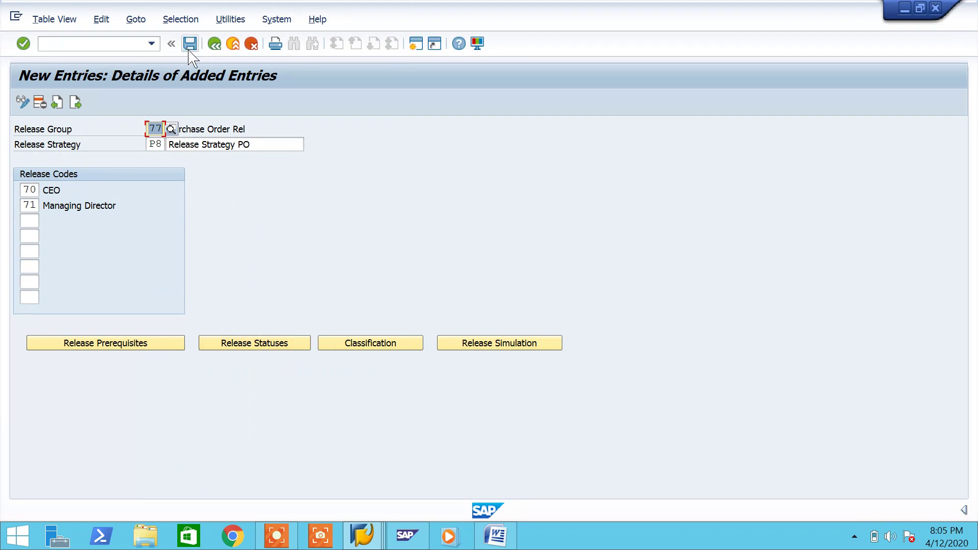
{"action": "left_click", "coordinate": [190, 43]}
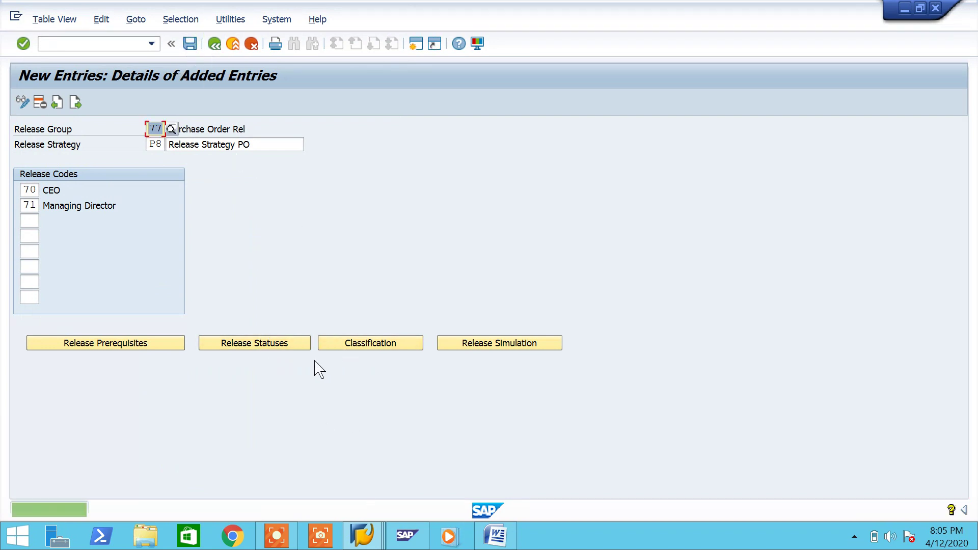
- Accept the proposed release statuses for strategy P8 and save the entry
{"action": "left_click", "coordinate": [285, 343]}
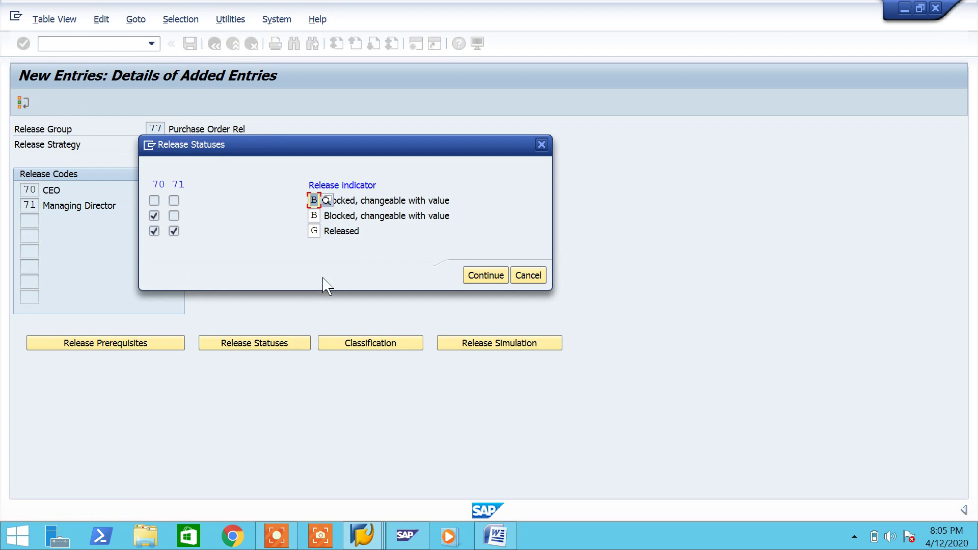
{"action": "left_click", "coordinate": [487, 276]}
{"action": "left_click", "coordinate": [190, 44]}
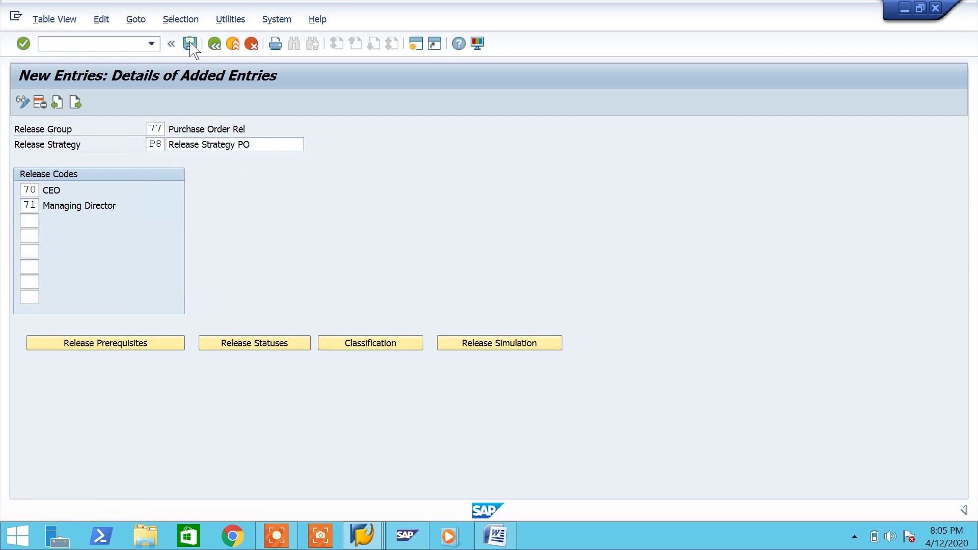
- In the classification of strategy P8, assign purchasing organization 7777 and company code 7777
{"action": "left_click", "coordinate": [359, 345]}
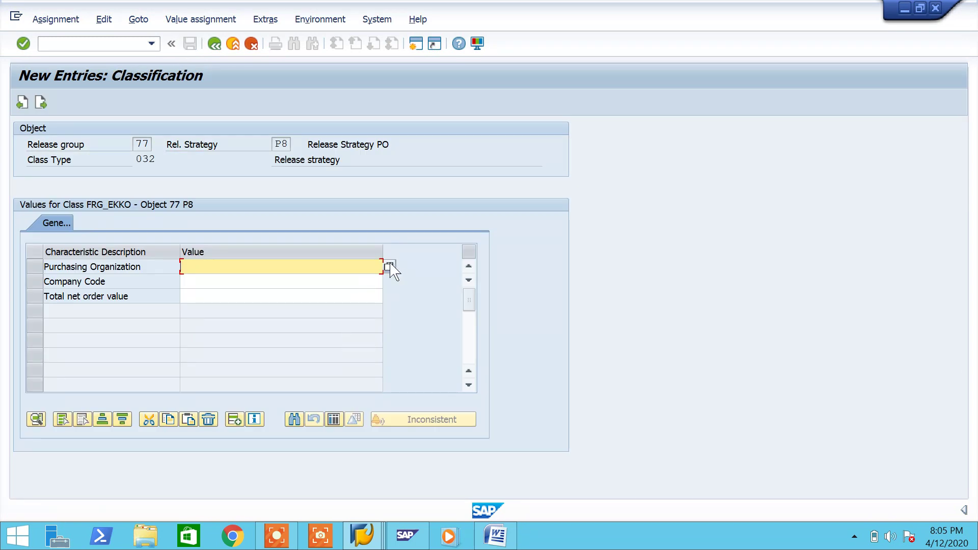
{"action": "left_click", "coordinate": [389, 267]}
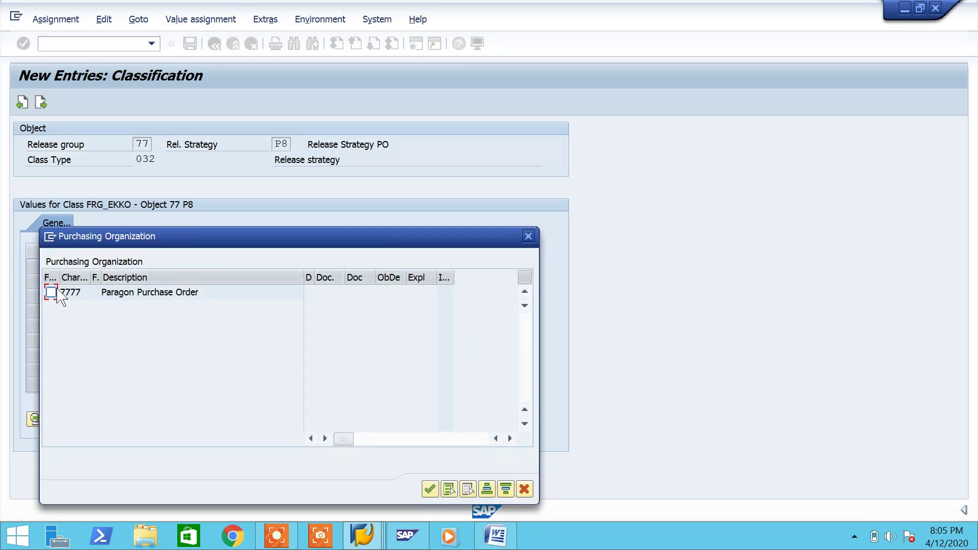
{"action": "left_click", "coordinate": [52, 293]}
{"action": "left_click", "coordinate": [430, 489]}
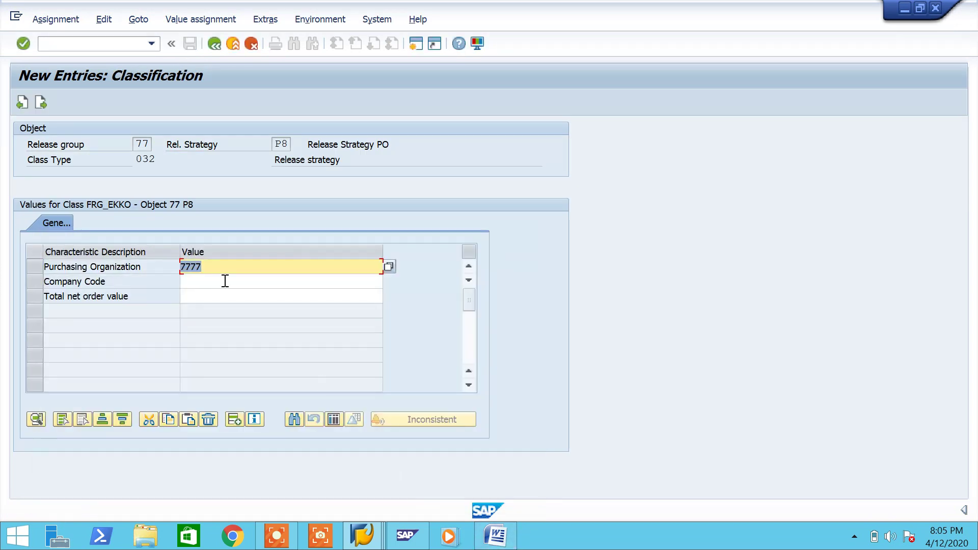
{"action": "left_click", "coordinate": [248, 283]}
{"action": "left_click", "coordinate": [390, 282]}
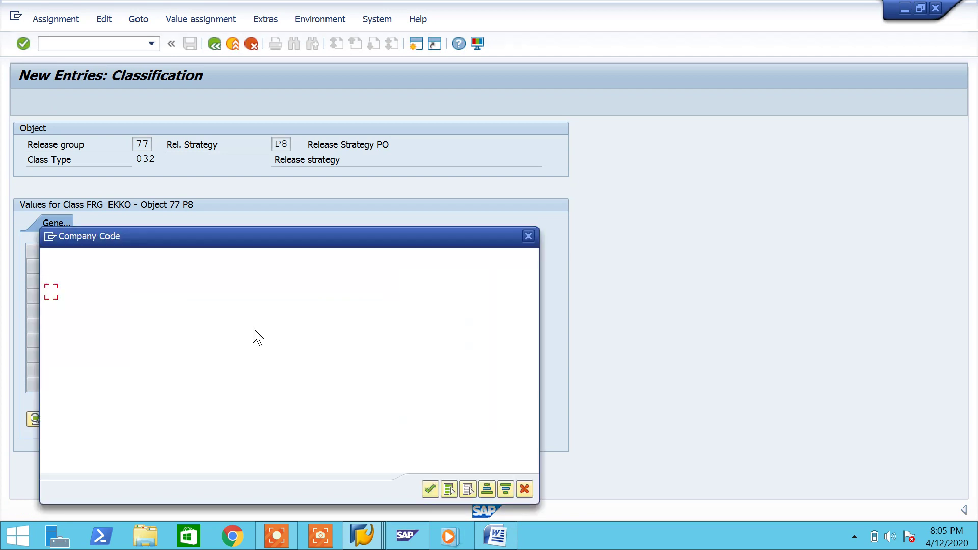
{"action": "left_click", "coordinate": [51, 293]}
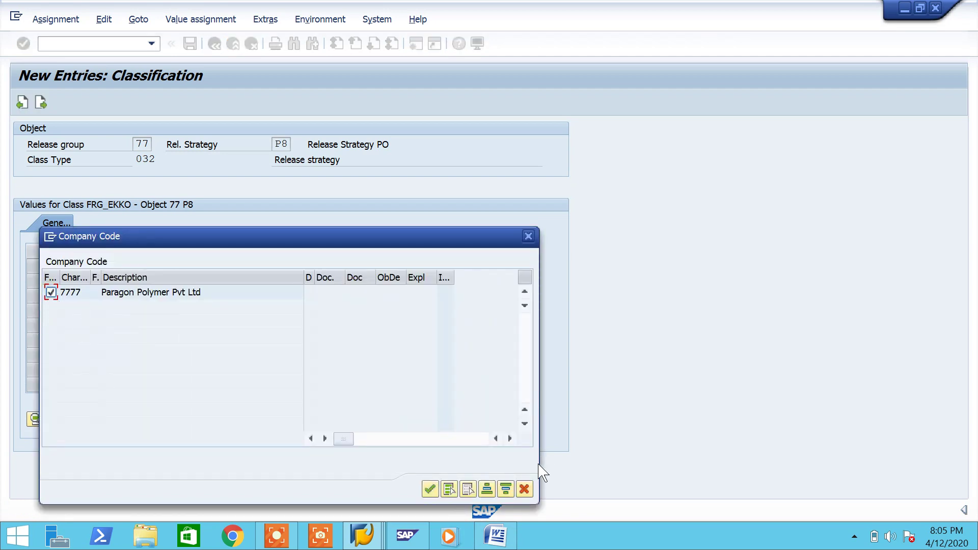
{"action": "left_click", "coordinate": [437, 489]}
- Set the total net order value characteristic to > 100000.00 INR
{"action": "left_click", "coordinate": [327, 294]}
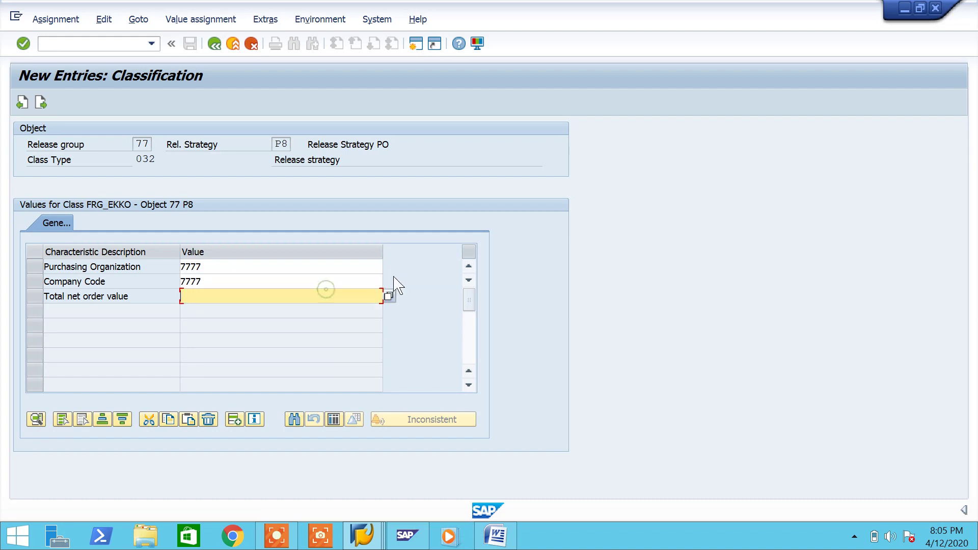
{"action": "left_click", "coordinate": [390, 297]}
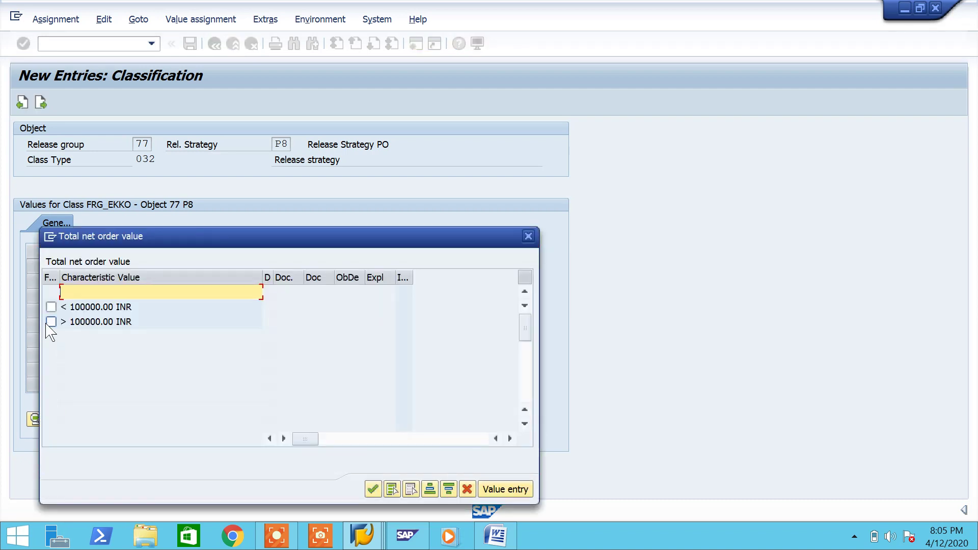
{"action": "left_click", "coordinate": [51, 322]}
{"action": "left_click", "coordinate": [373, 489]}
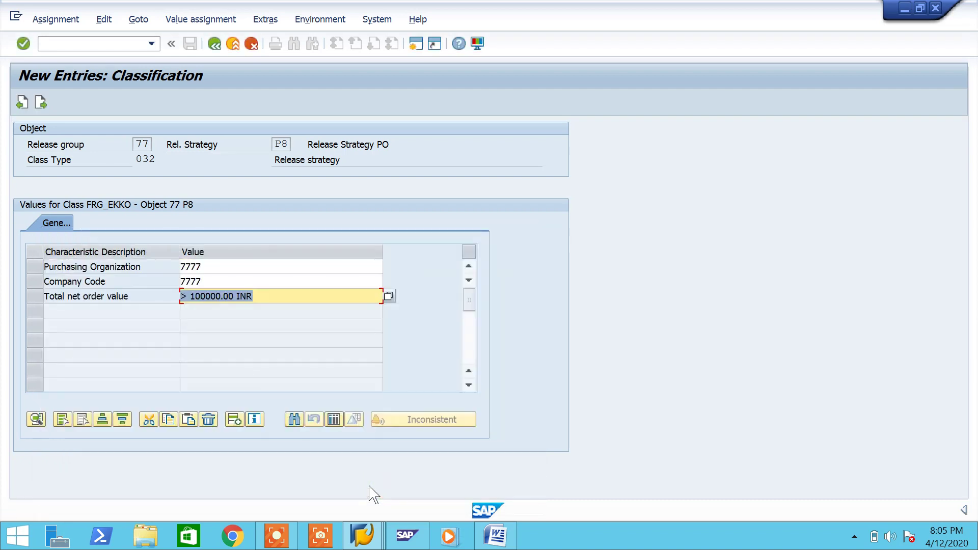
- Switch to Word and add the line "Here i am giving more than 100000 INR to approve from MD to CEO only"
{"action": "left_click", "coordinate": [507, 546]}
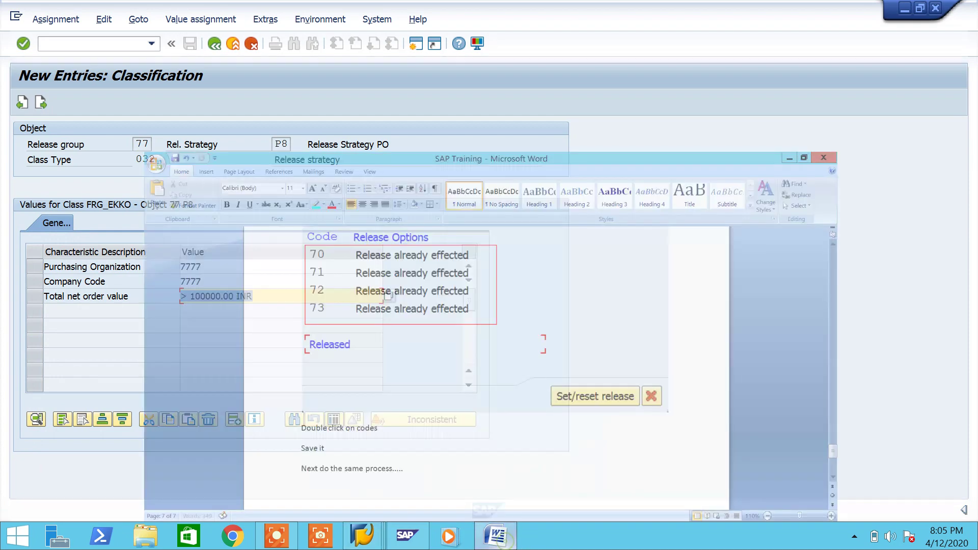
{"action": "type", "text": "He"}
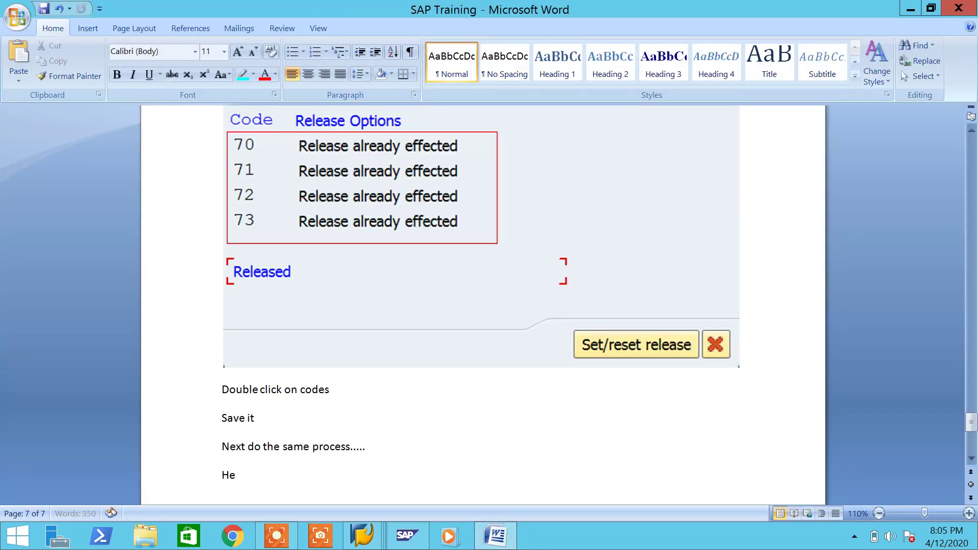
{"action": "type", "text": "re iam"}
{"action": "type", "text": "giving"}
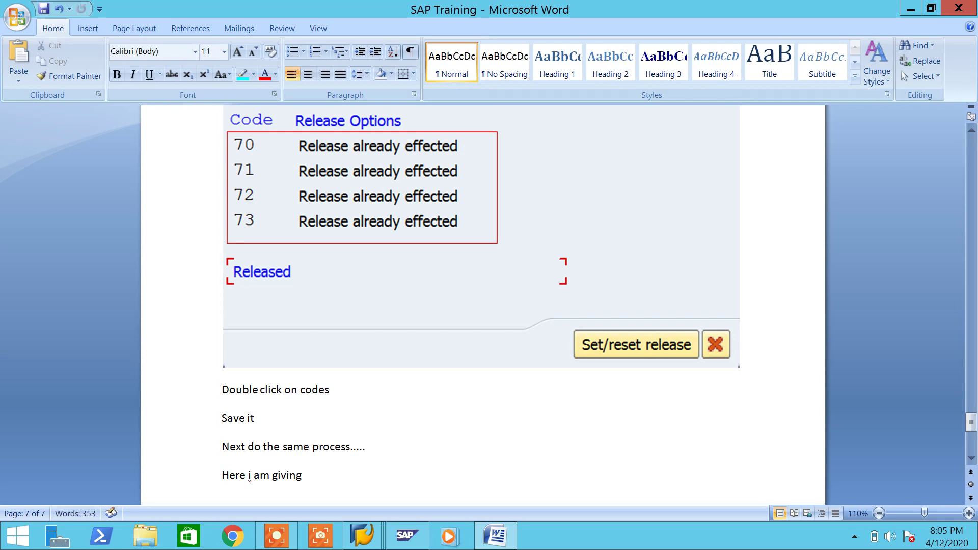
{"action": "type", "text": " more than 10000"}
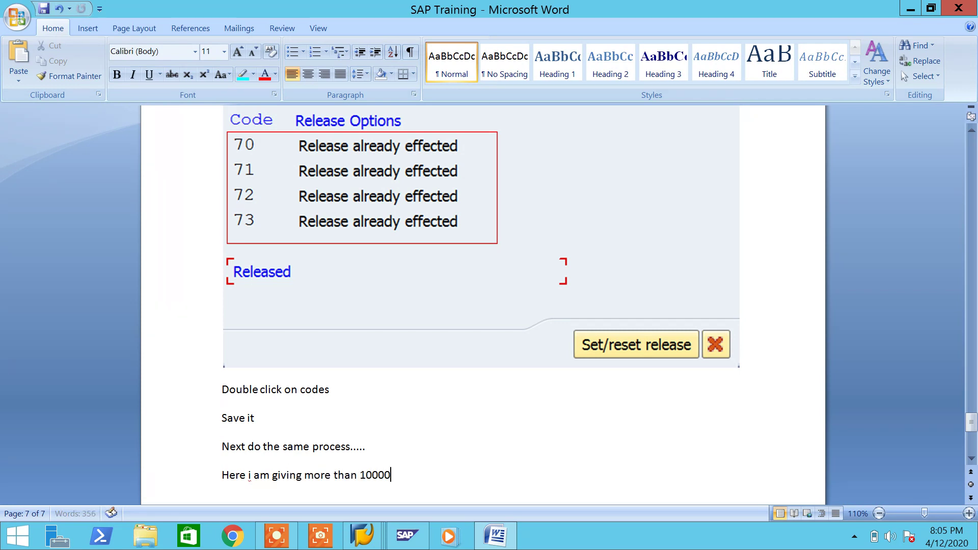
{"action": "type", "text": "0 INR"}
{"action": "type", "text": "to approv"}
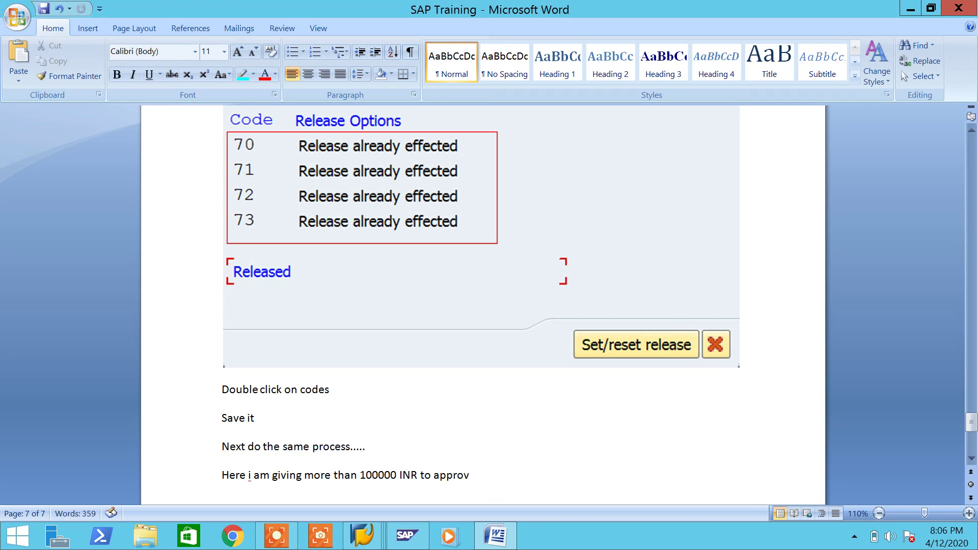
{"action": "type", "text": "e from MD to CEO"}
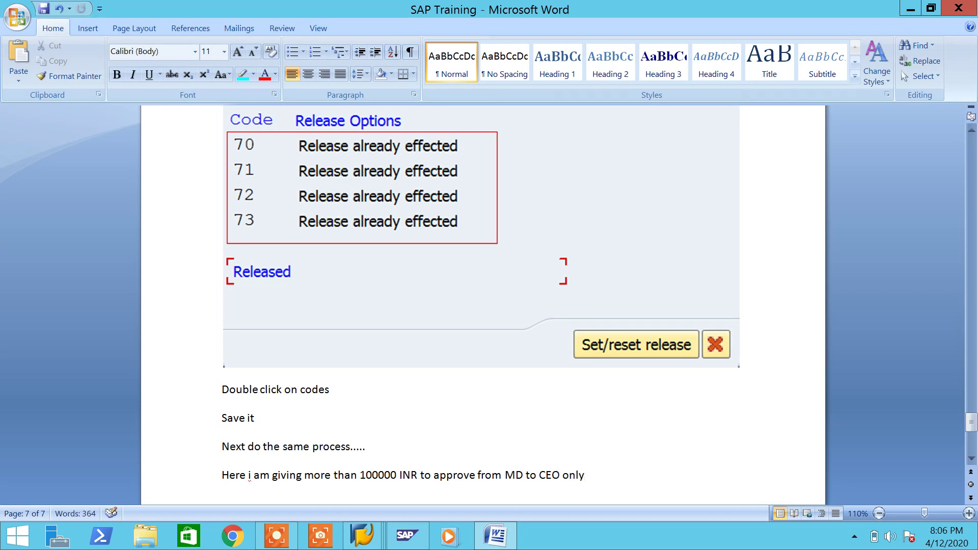
{"action": "type", "text": " only"}
- Switch to SAP and leave the classification screen to return to the P8 entry's details
{"action": "left_click", "coordinate": [497, 536]}
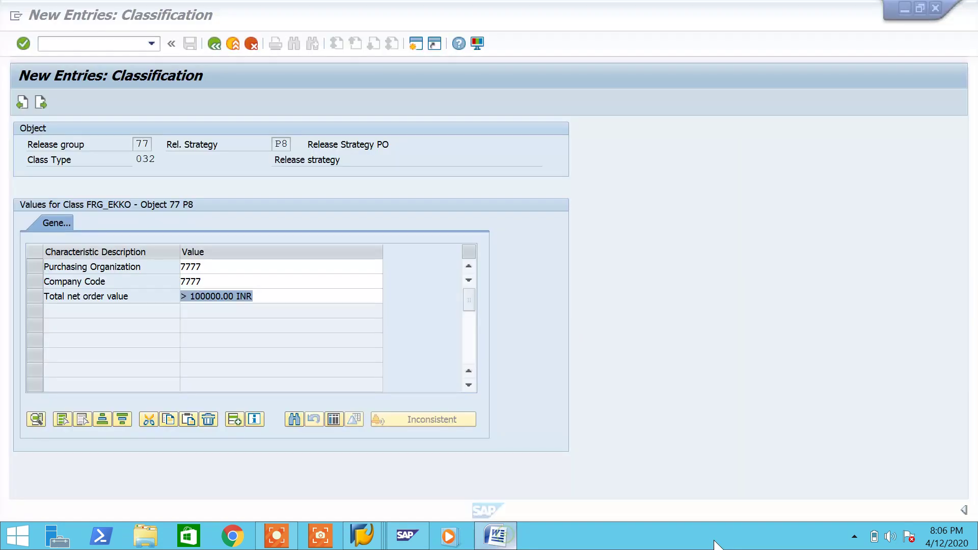
{"action": "left_click", "coordinate": [41, 103]}
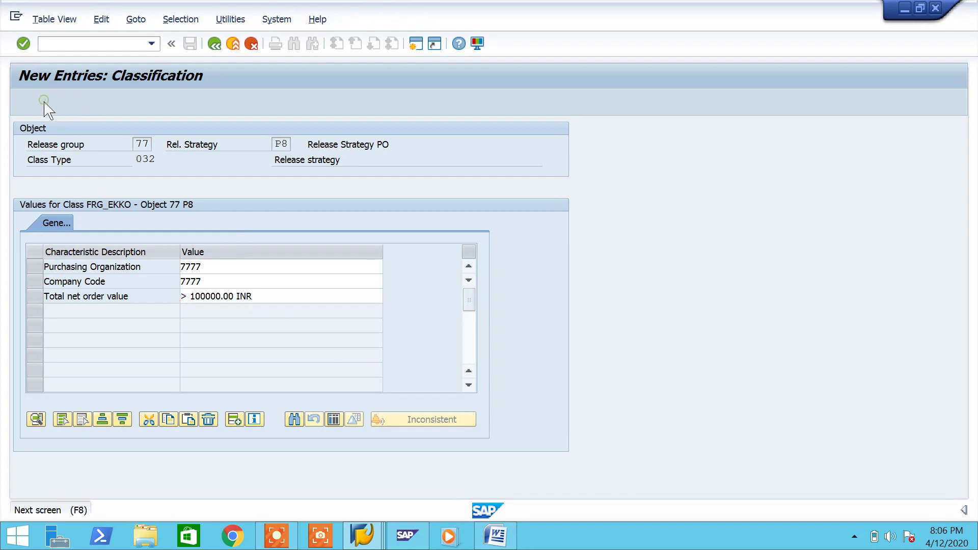
- Switch to Word and extend the last sentence with ",and these two can release and others wount"
{"action": "left_click", "coordinate": [497, 536]}
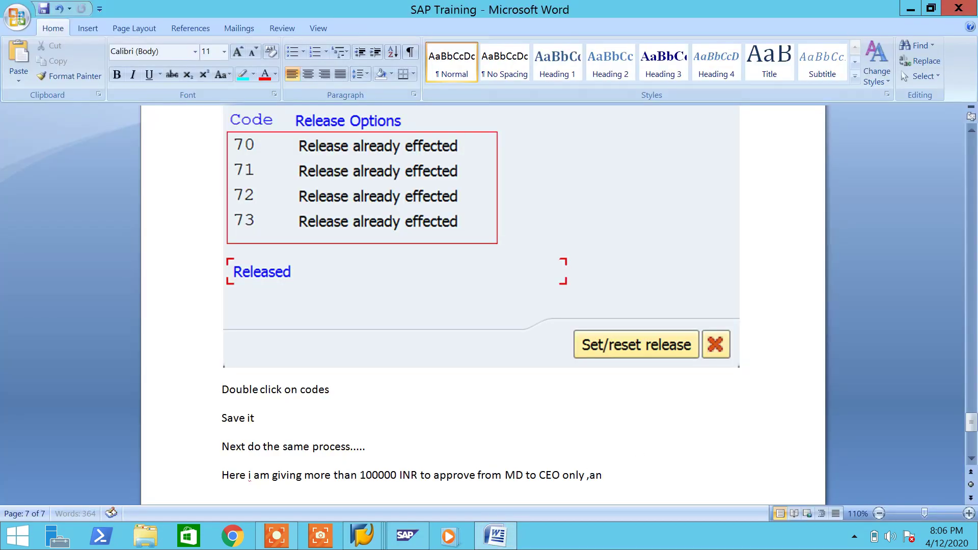
{"action": "type", "text": "these"}
{"action": "type", "text": " two ac"}
{"action": "key", "text": "BackSpace"}
{"action": "key", "text": "BackSpace"}
{"action": "type", "text": "can release"}
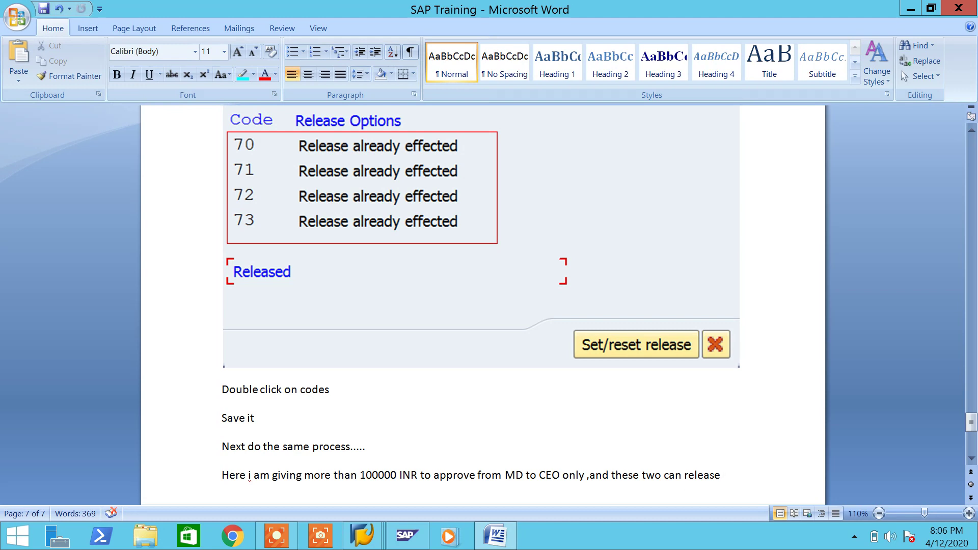
{"action": "type", "text": " and others wou"}
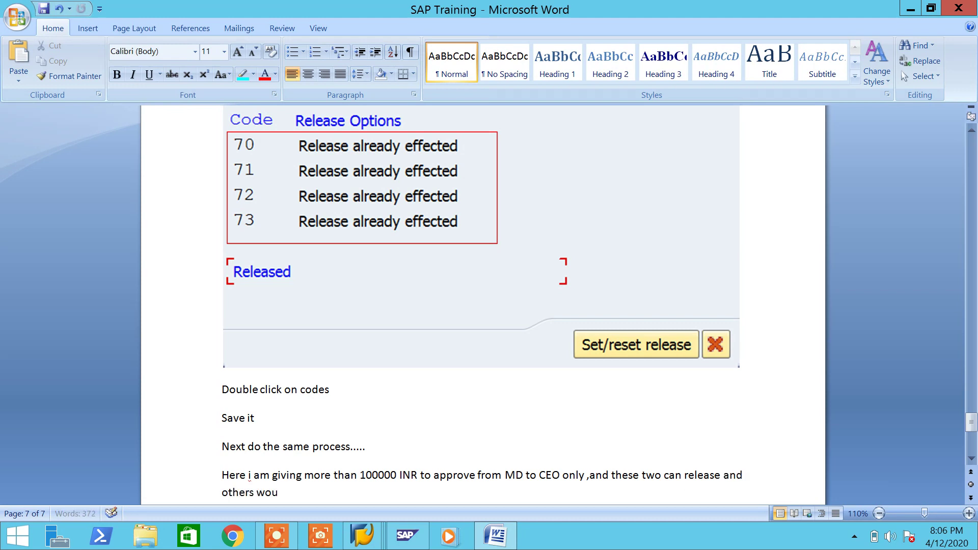
{"action": "type", "text": "nt"}
- Correct the misspelled "wount" to "won't", end the sentence with a period and save the document
{"action": "scroll", "coordinate": [339, 449], "scroll_direction": "down", "scroll_amount": 3}
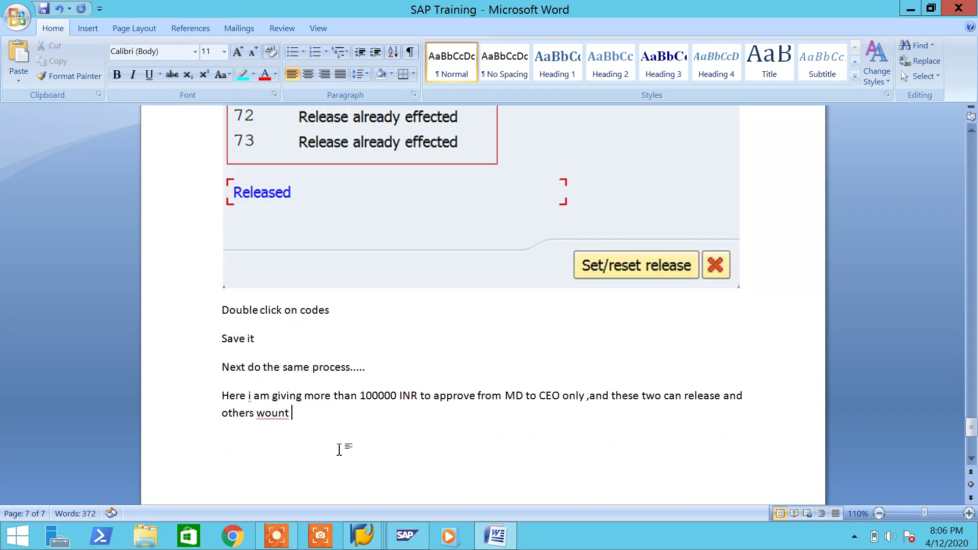
{"action": "right_click", "coordinate": [277, 418]}
{"action": "left_click", "coordinate": [347, 189]}
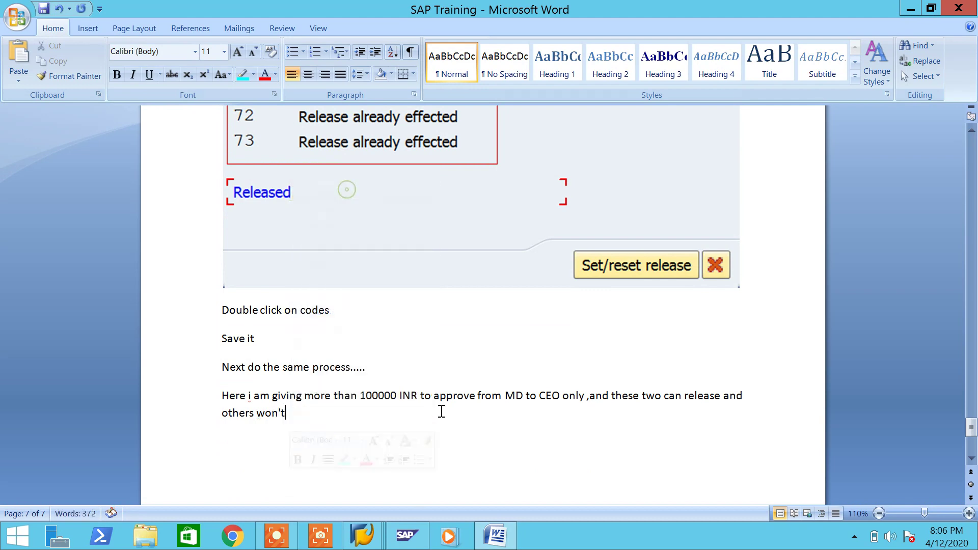
{"action": "type", "text": "."}
{"action": "key", "text": "ctrl+s"}
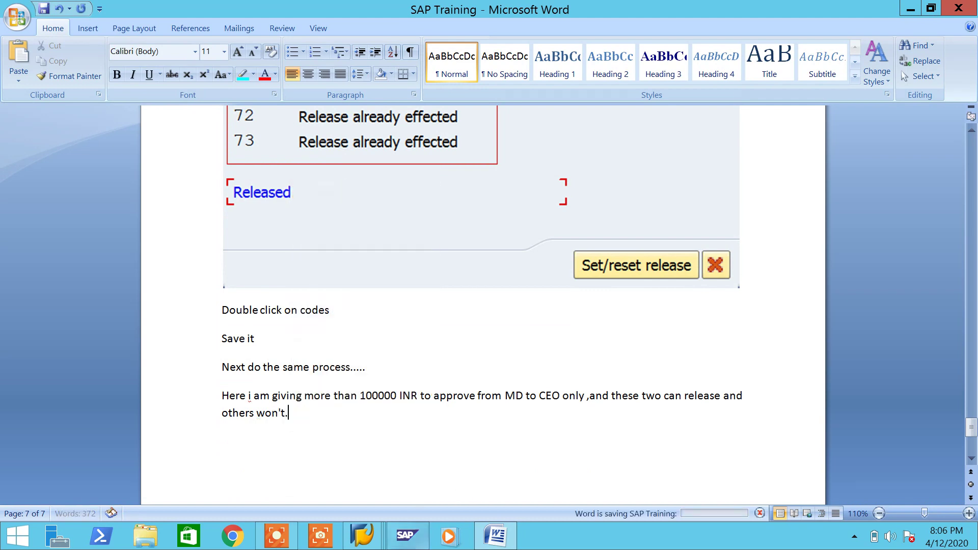
- Switch to SAP, simulate the release of strategy P8 with codes 70 and 71, and close the simulation
{"action": "left_click", "coordinate": [500, 533]}
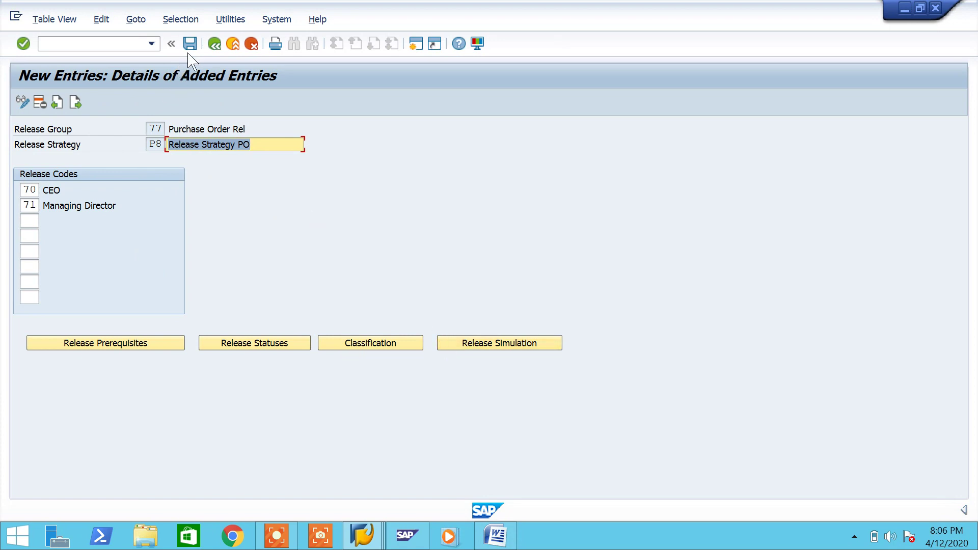
{"action": "left_click", "coordinate": [491, 347]}
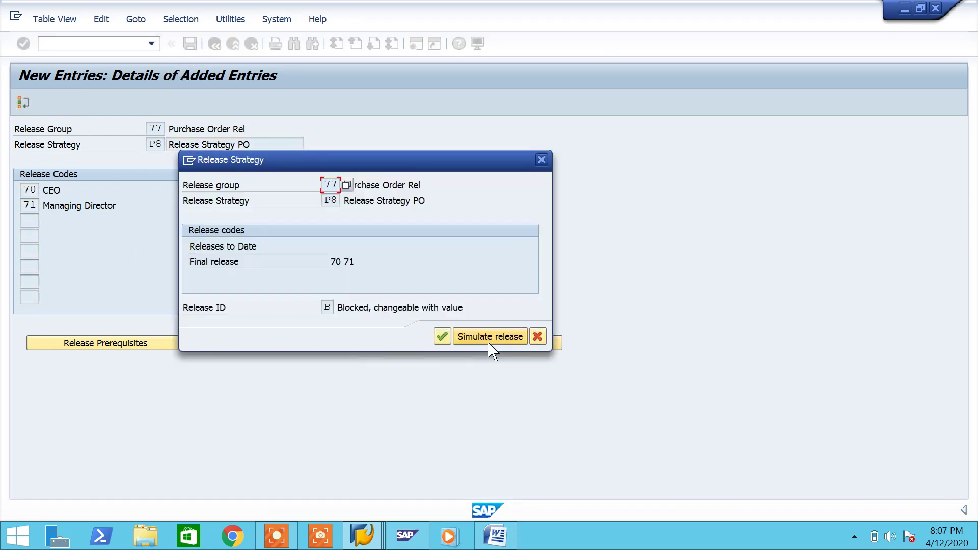
{"action": "left_click", "coordinate": [488, 340]}
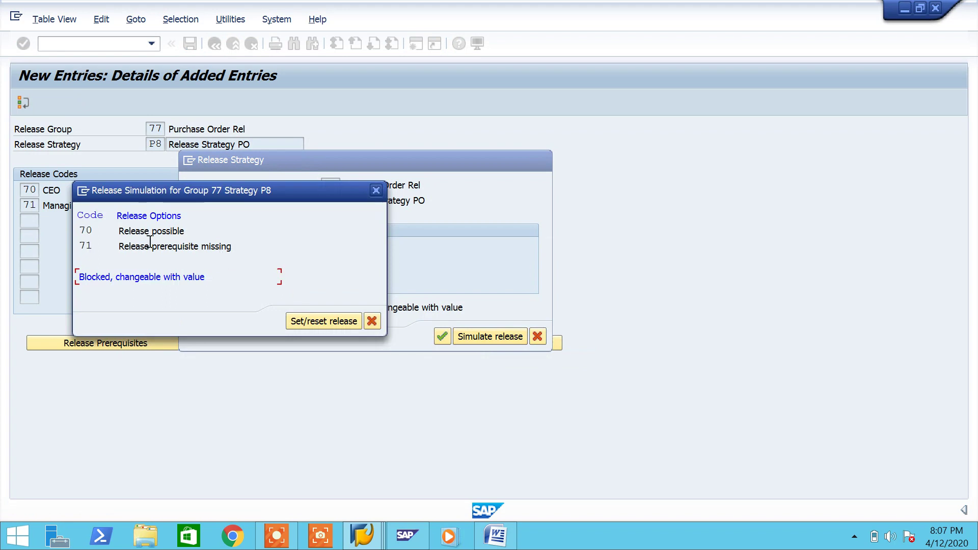
{"action": "double_click", "coordinate": [153, 231]}
{"action": "double_click", "coordinate": [155, 246]}
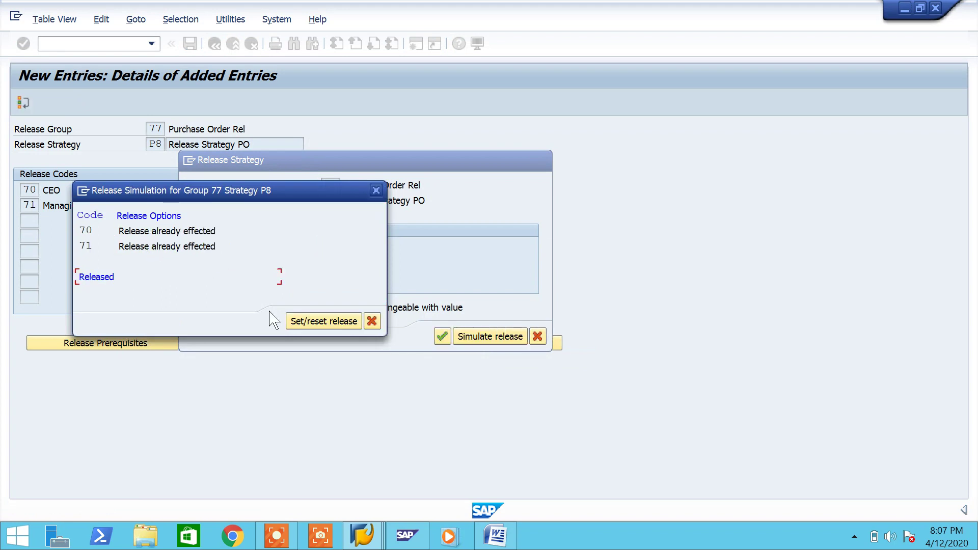
{"action": "left_click", "coordinate": [372, 321]}
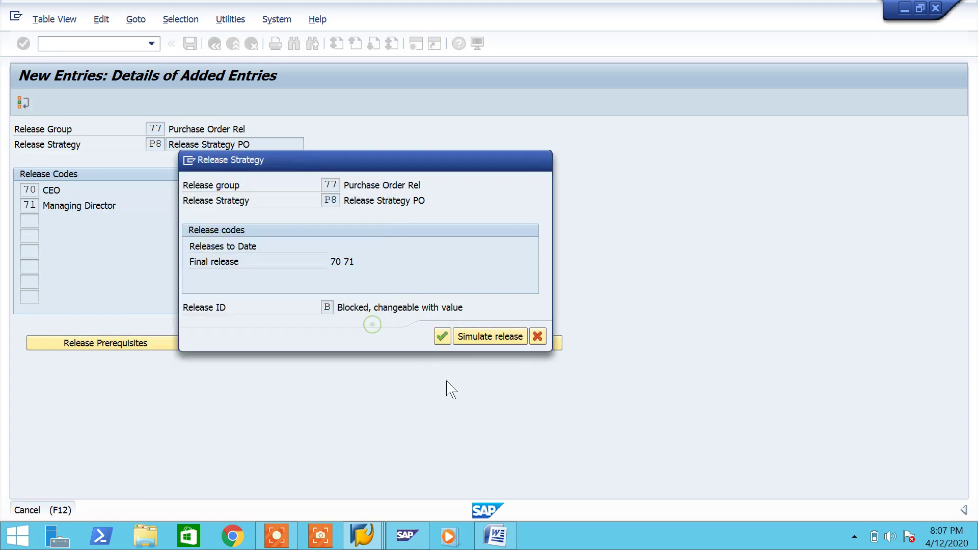
- Close the P8 simulation dialog, save the entry, and reopen the Release Strategies overview from the activity list
{"action": "left_click", "coordinate": [439, 337]}
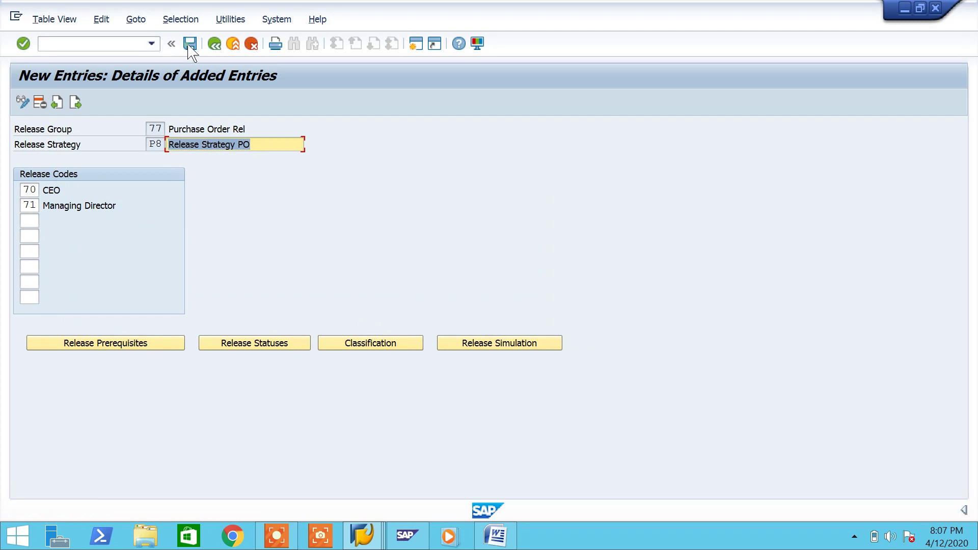
{"action": "left_click", "coordinate": [189, 45]}
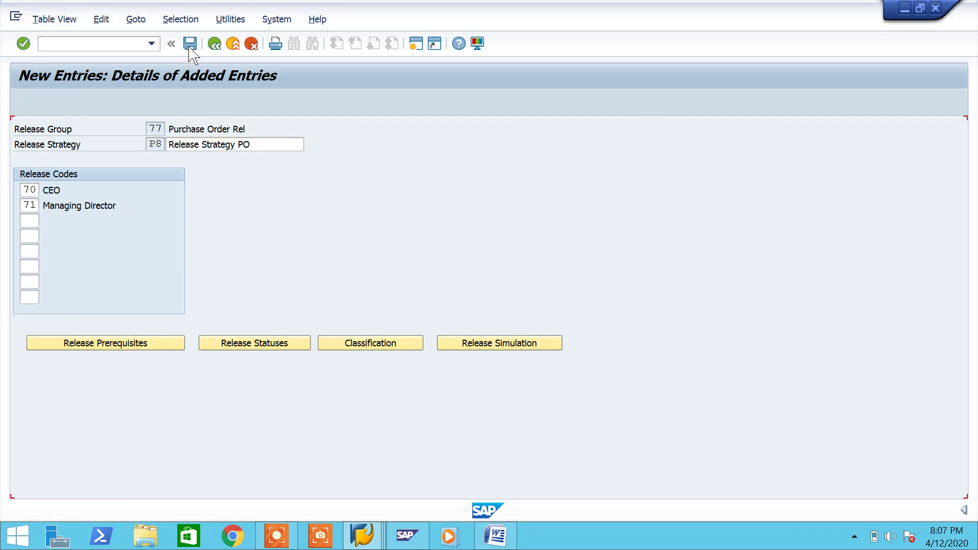
{"action": "left_click", "coordinate": [218, 49]}
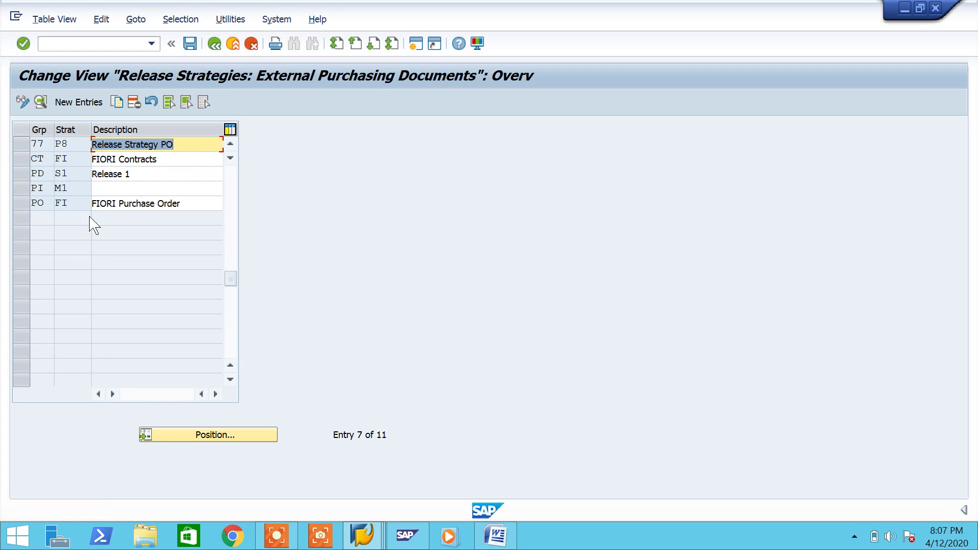
{"action": "left_click", "coordinate": [214, 44]}
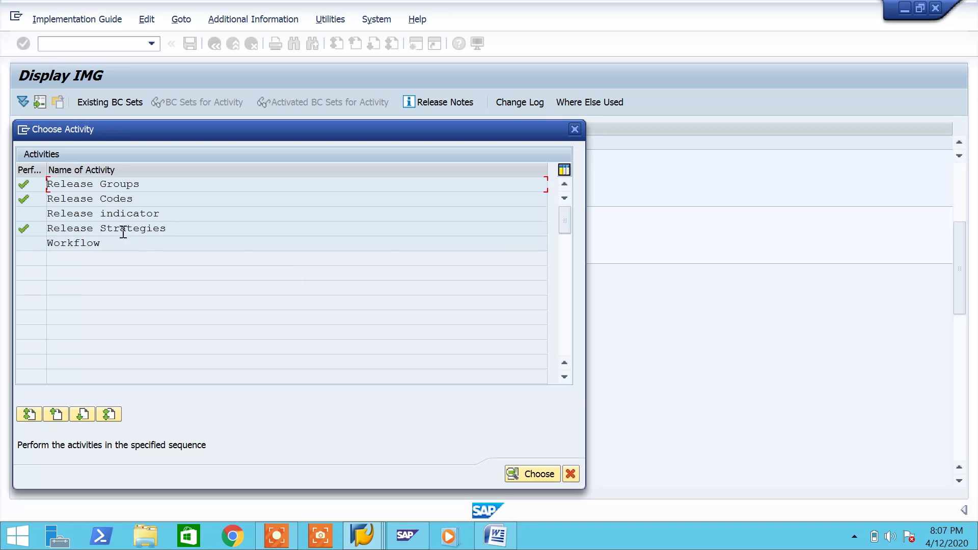
{"action": "double_click", "coordinate": [124, 247]}
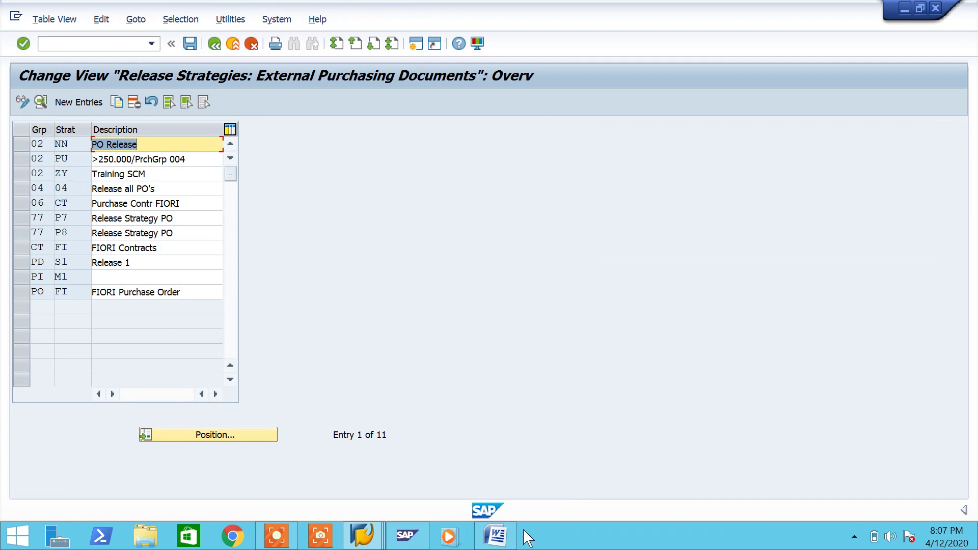
- Switch to Word, paste the release strategies overview screenshot, and frame its P7 and P8 rows with a red unfilled rectangle about 0.24" by 1.4"
{"action": "left_click", "coordinate": [525, 477]}
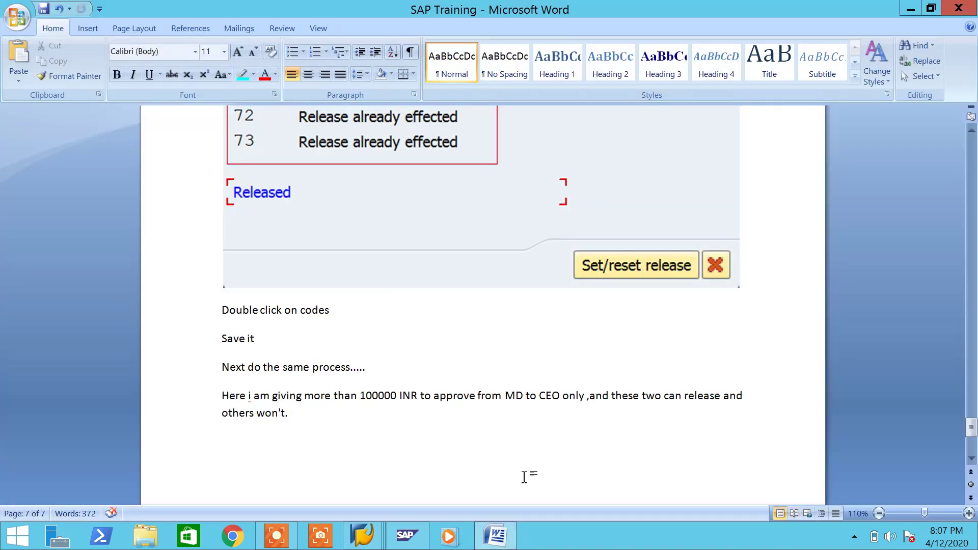
{"action": "key", "text": "ctrl+v"}
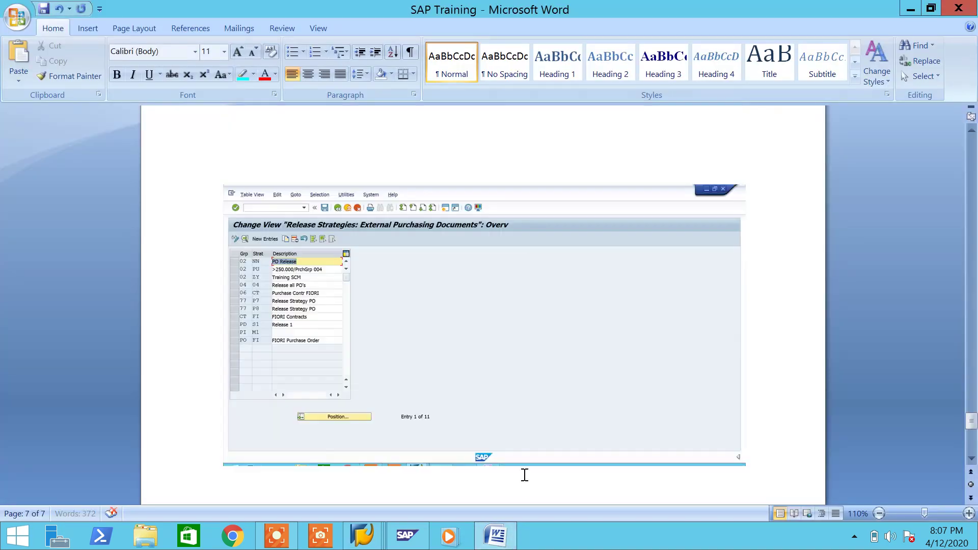
{"action": "left_click", "coordinate": [92, 28]}
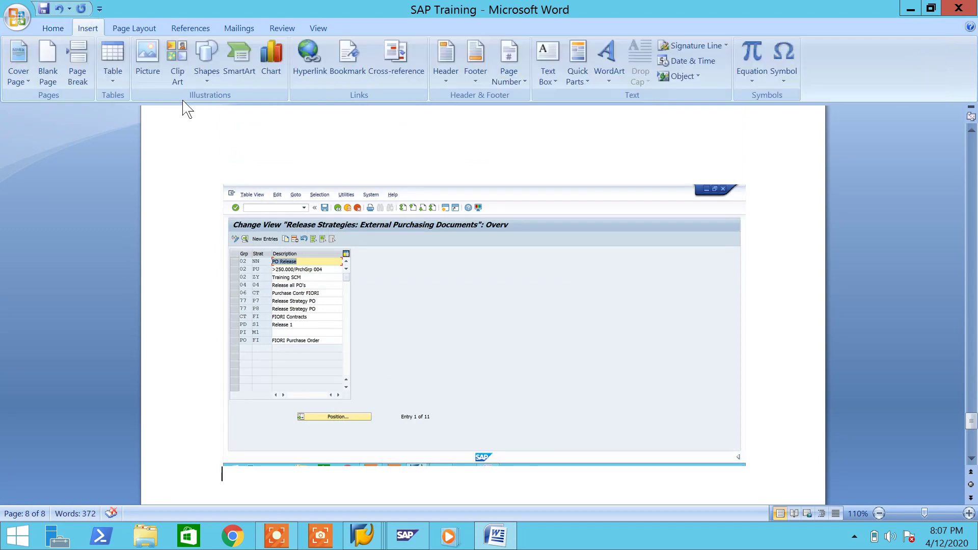
{"action": "left_click", "coordinate": [206, 61]}
{"action": "left_click", "coordinate": [243, 111]}
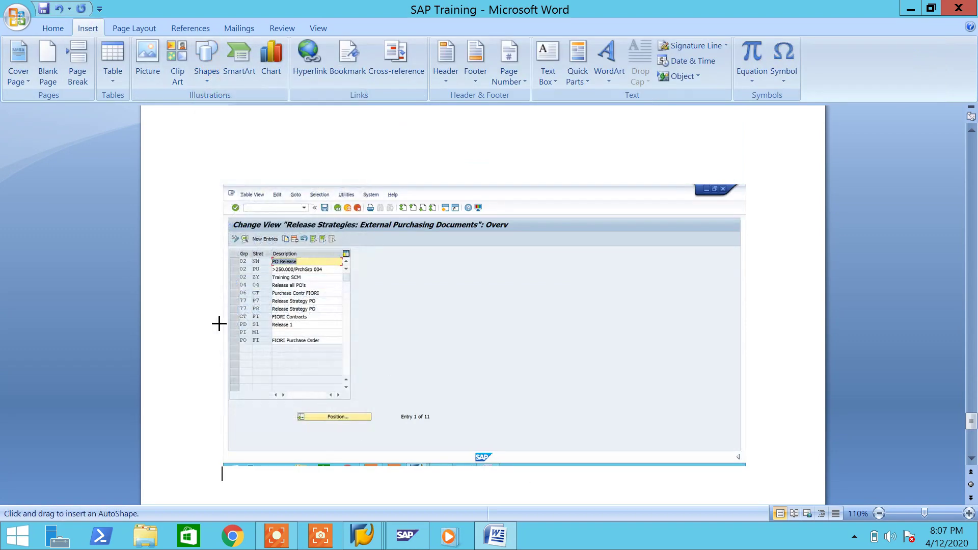
{"action": "mouse_move", "coordinate": [234, 298]}
{"action": "left_mouse_down"}
{"action": "mouse_move", "coordinate": [251, 310]}
{"action": "mouse_move", "coordinate": [345, 313]}
{"action": "left_mouse_up"}
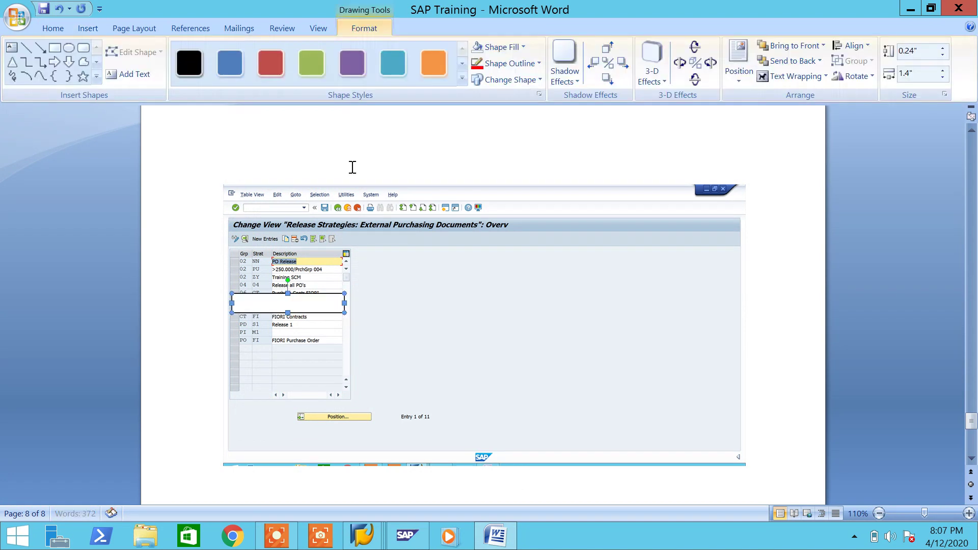
{"action": "left_click", "coordinate": [479, 66]}
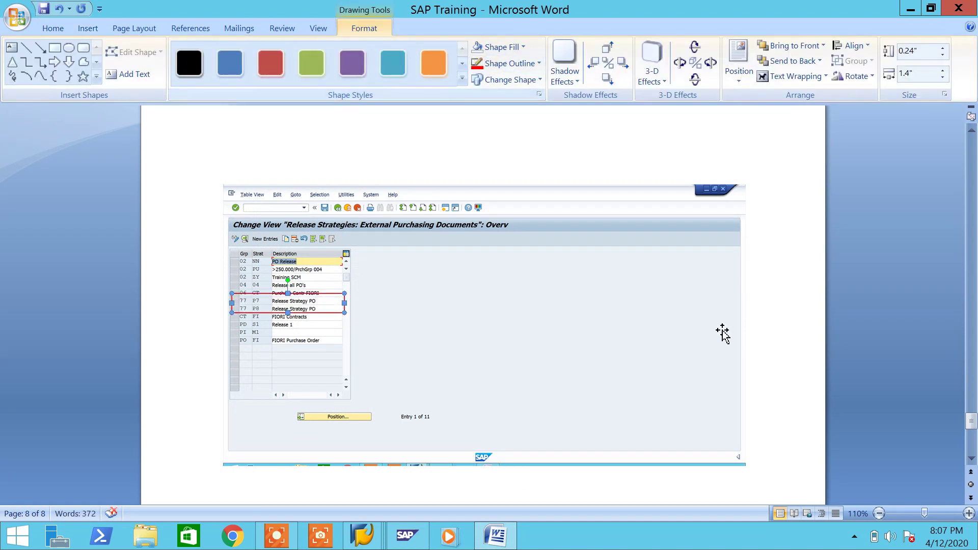
{"action": "left_click", "coordinate": [768, 468]}
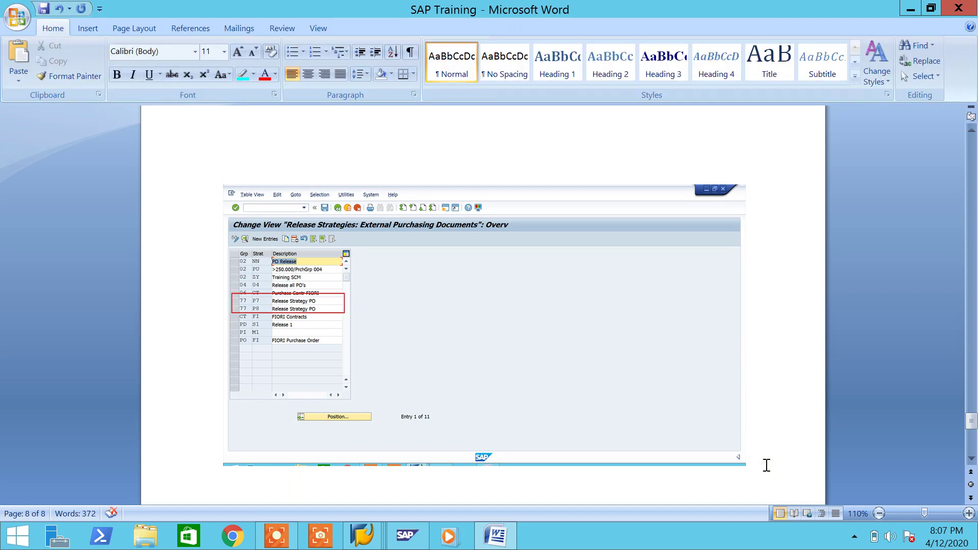
- Add the line "I have create two Rel.Strategies P7 & P8" below the screenshot and save the document
{"action": "key", "text": "Return"}
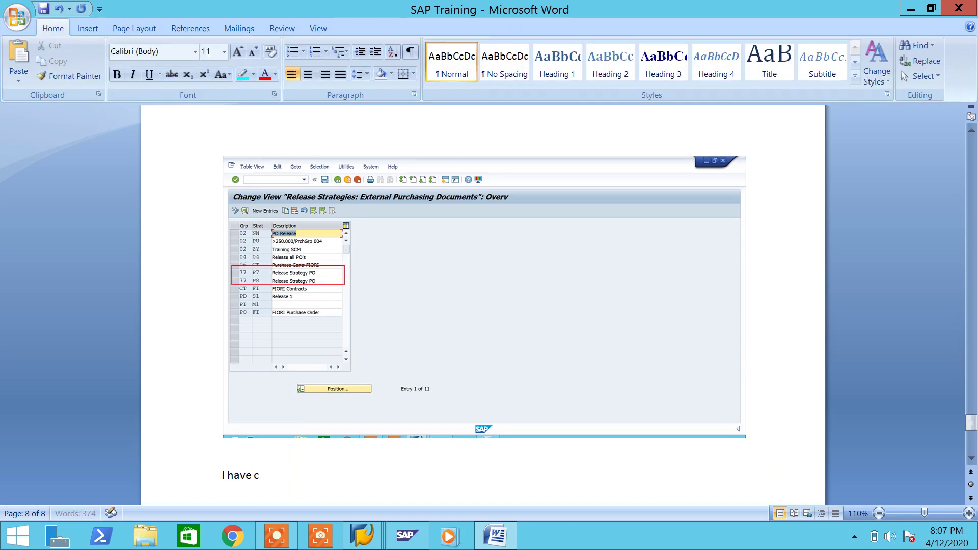
{"action": "type", "text": "I have create two Rel.Stra"}
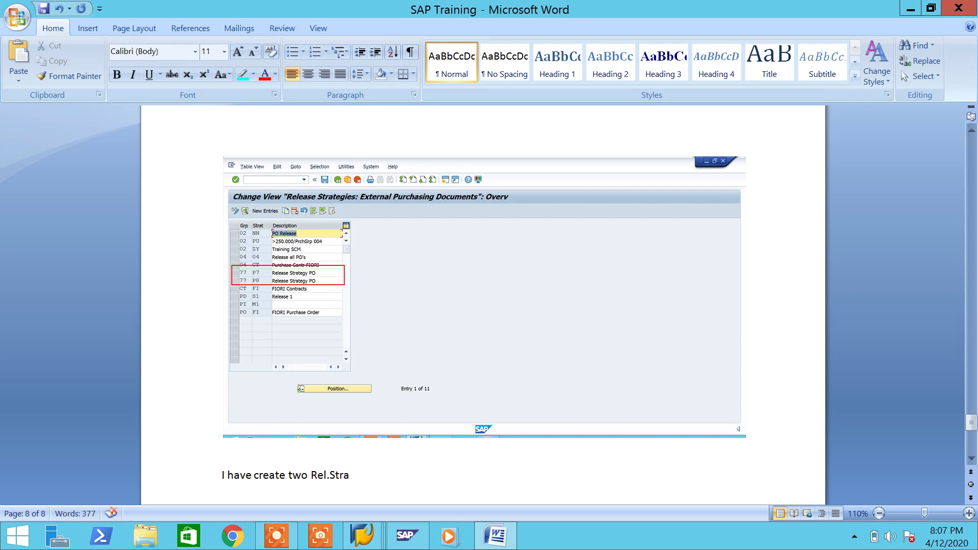
{"action": "type", "text": "tegies P&"}
{"action": "key", "text": "BackSpace"}
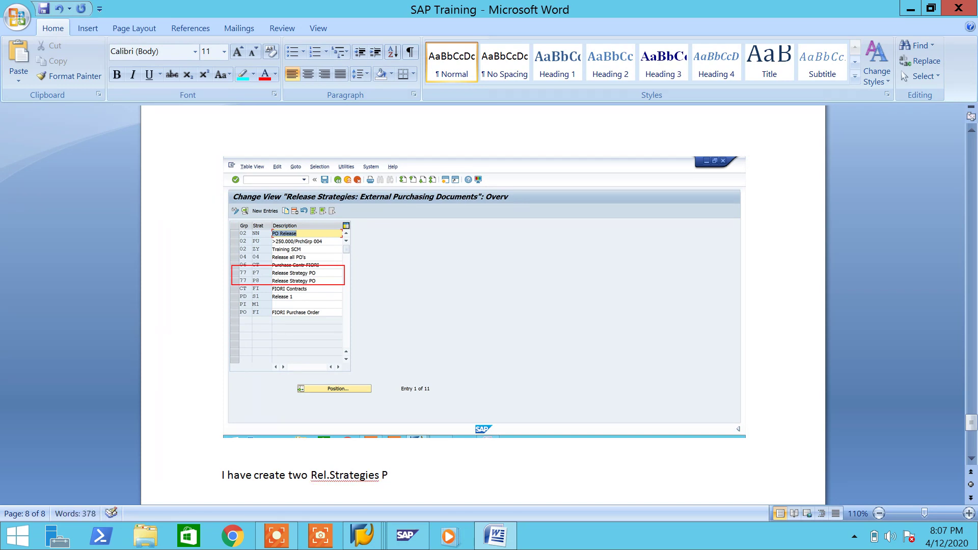
{"action": "type", "text": "7 & P8"}
{"action": "key", "text": "ctrl+s"}
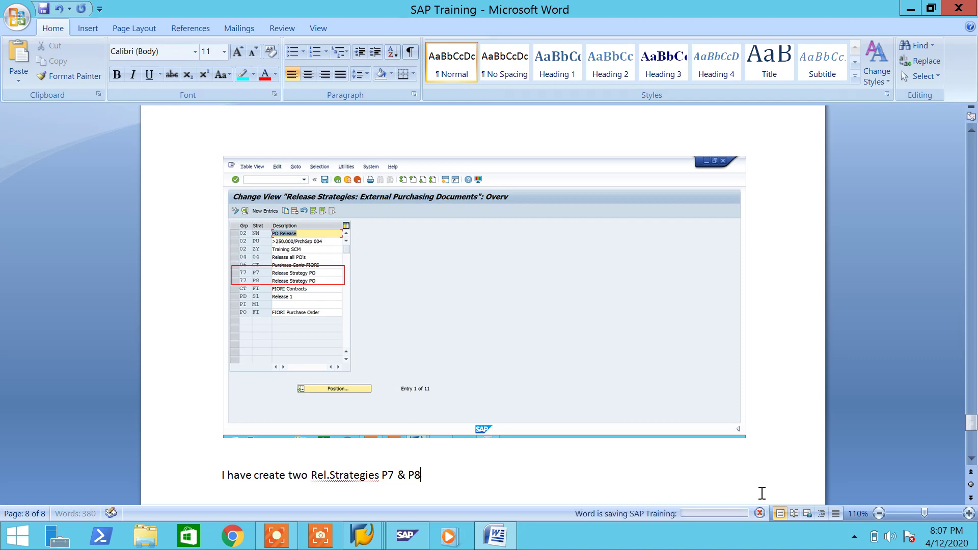
- Switch to SAP, leave the release strategies activity, run Check Release Strategies for purchase orders, and return to the IMG structure
{"action": "left_click", "coordinate": [504, 532]}
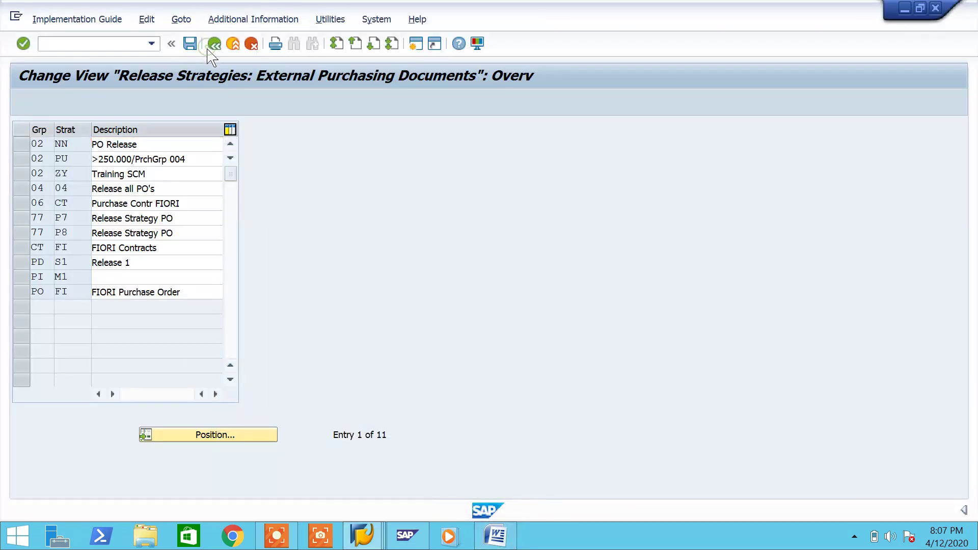
{"action": "left_click", "coordinate": [213, 44]}
{"action": "key", "text": "Escape"}
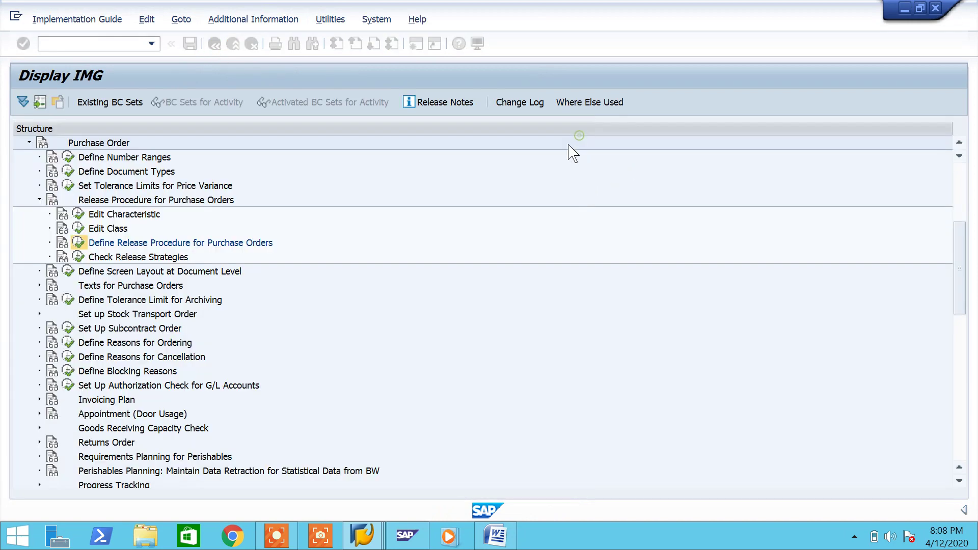
{"action": "left_click_drag", "start_coordinate": [153, 244], "coordinate": [83, 264]}
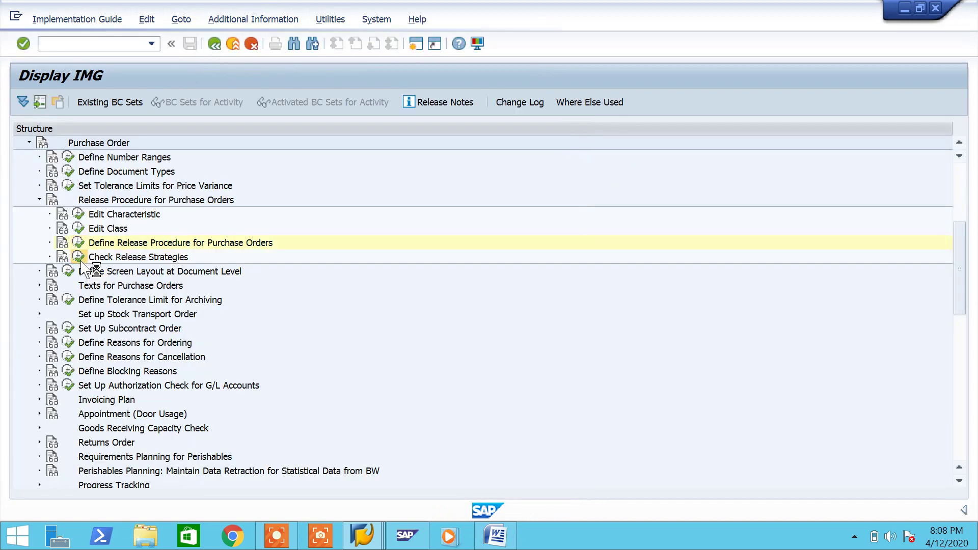
{"action": "left_click", "coordinate": [82, 260]}
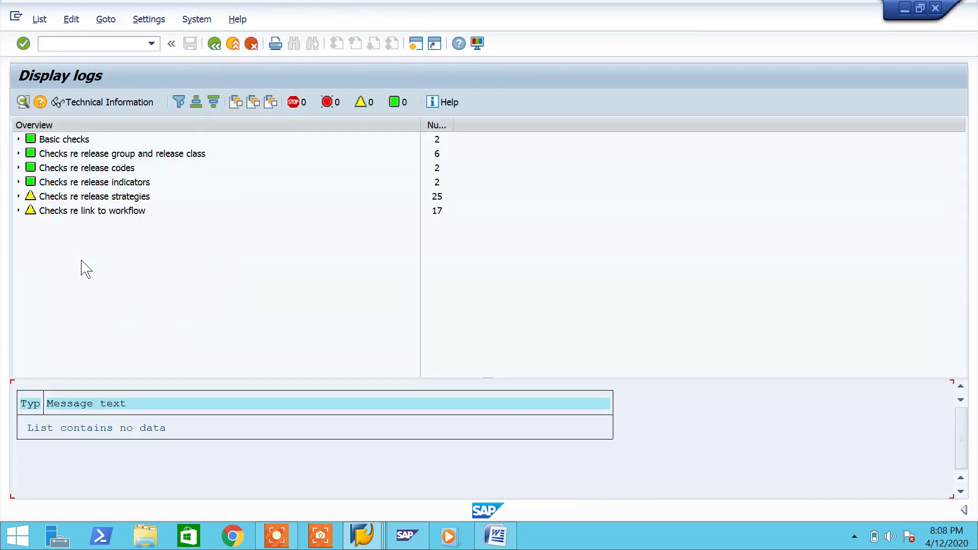
{"action": "left_click", "coordinate": [216, 45]}
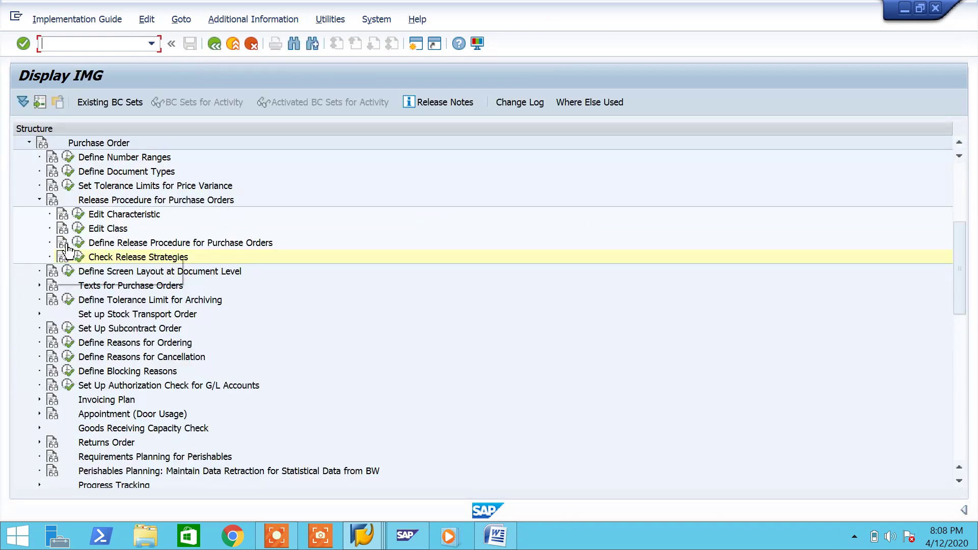
- Switch to Word, add the heading "7. Check the release strategy" below the last line, and save the document
{"action": "left_click", "coordinate": [495, 535]}
{"action": "scroll", "coordinate": [441, 418], "scroll_direction": "up", "scroll_amount": 15}
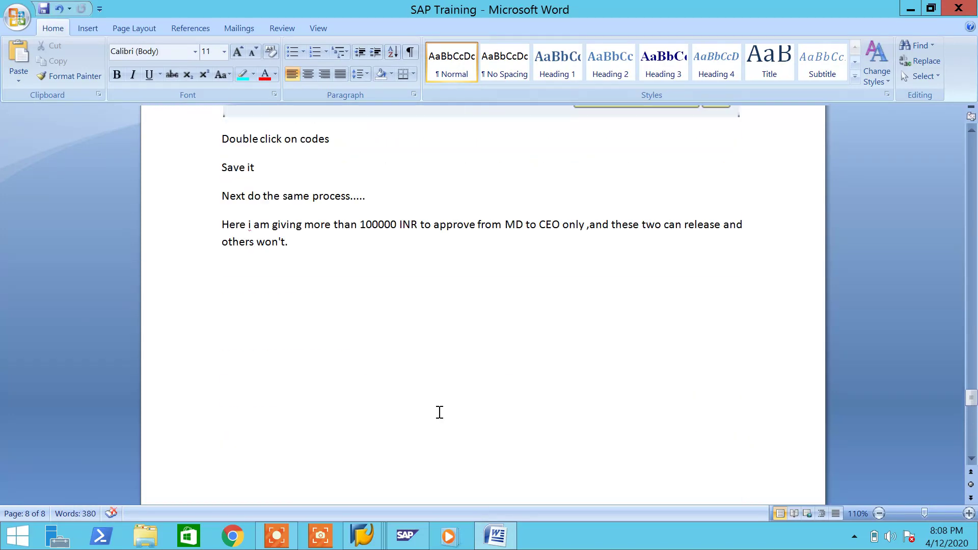
{"action": "scroll", "coordinate": [441, 416], "scroll_direction": "up", "scroll_amount": 20}
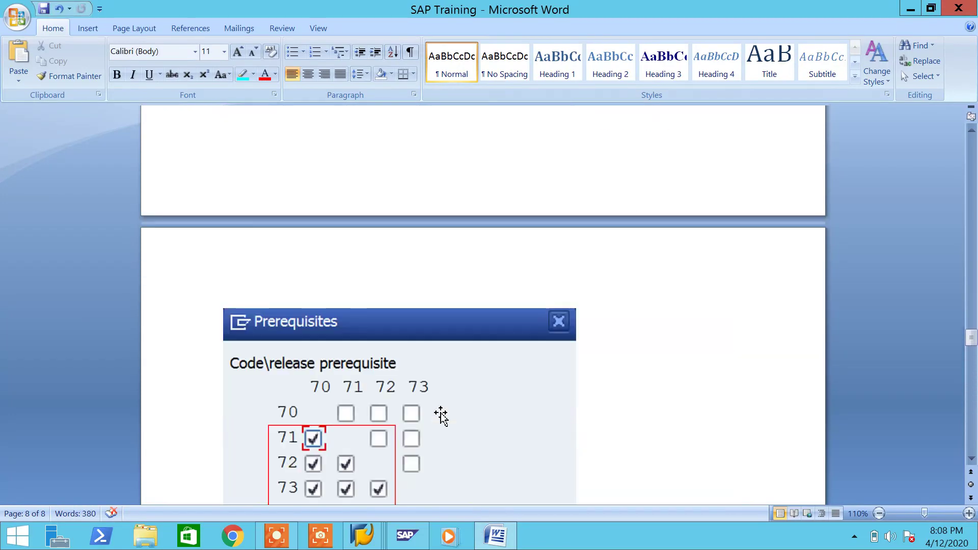
{"action": "scroll", "coordinate": [440, 411], "scroll_direction": "up", "scroll_amount": 20}
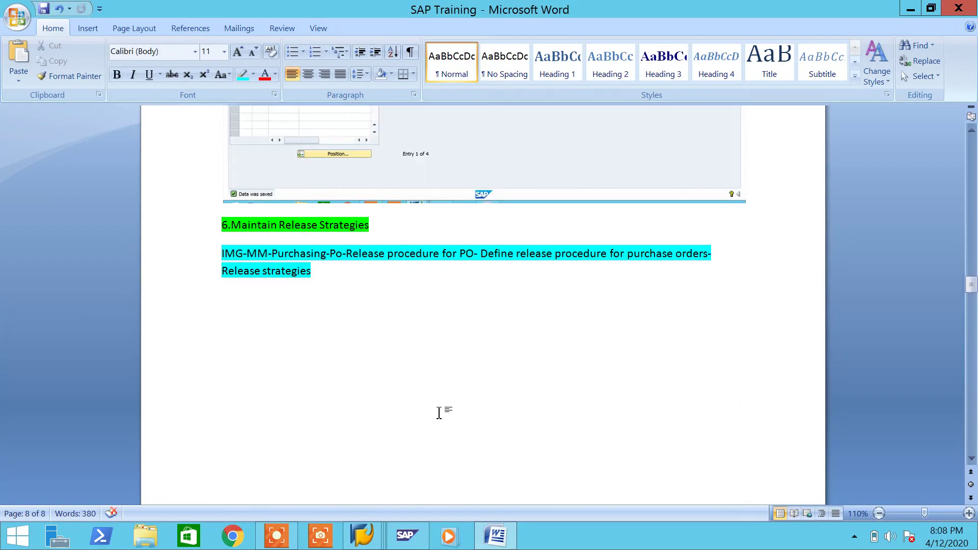
{"action": "scroll", "coordinate": [459, 443], "scroll_direction": "down", "scroll_amount": 20}
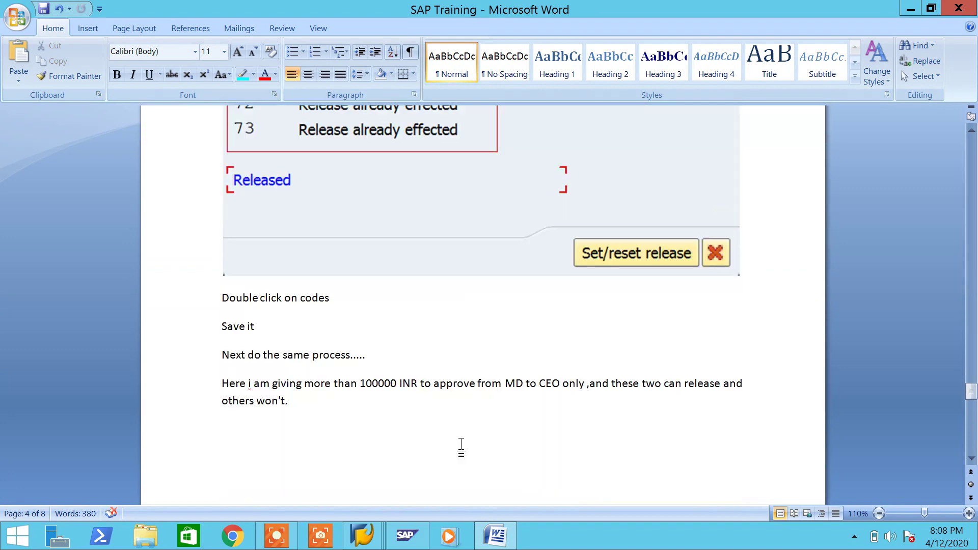
{"action": "scroll", "coordinate": [462, 449], "scroll_direction": "down", "scroll_amount": 12}
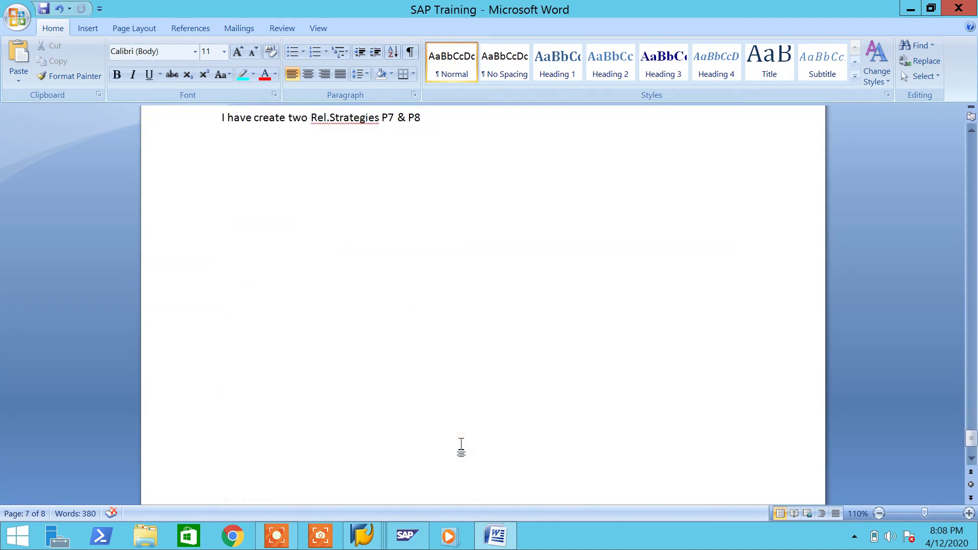
{"action": "scroll", "coordinate": [469, 438], "scroll_direction": "up", "scroll_amount": 2}
{"action": "key", "text": "Return"}
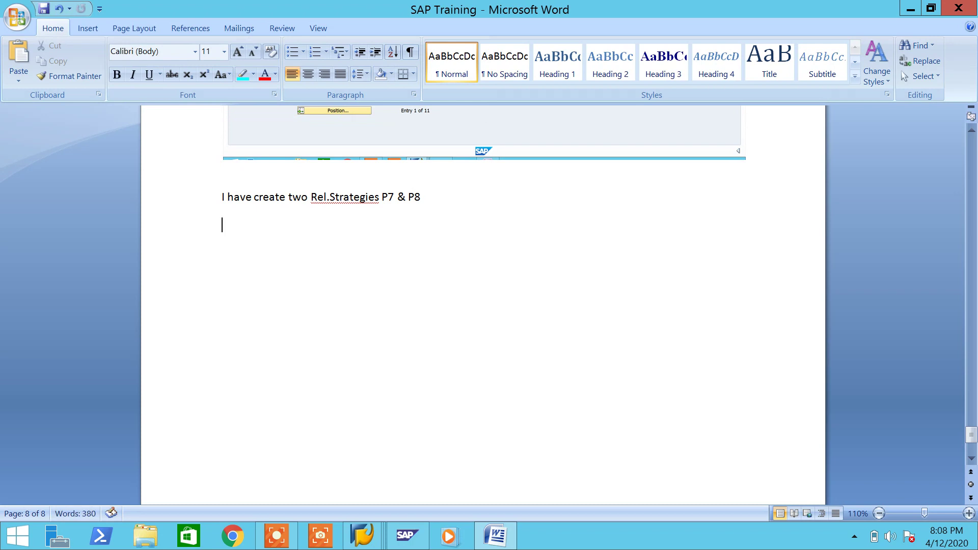
{"action": "type", "text": "7. Check the release"}
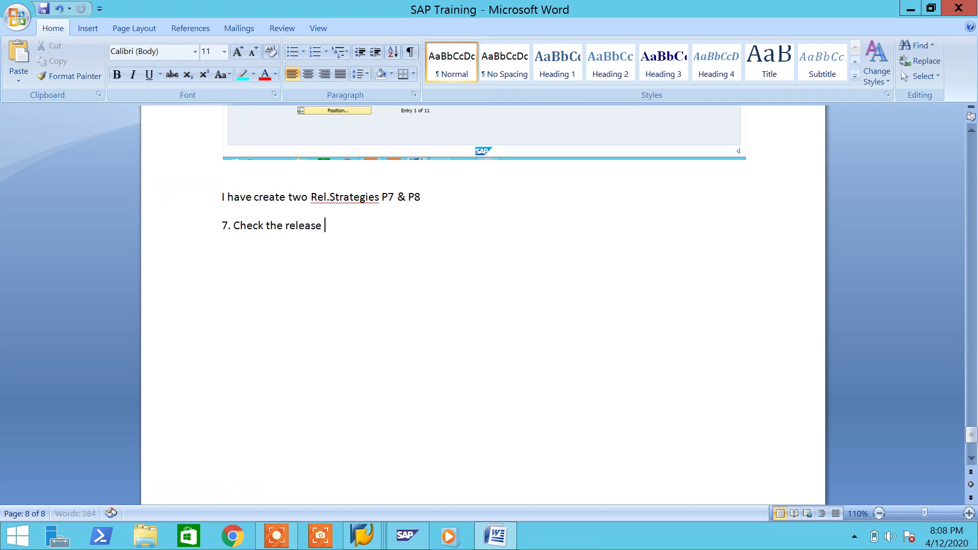
{"action": "type", "text": " ste"}
{"action": "key", "text": "BackSpace"}
{"action": "key", "text": "BackSpace"}
{"action": "type", "text": "rag"}
{"action": "key", "text": "BackSpace"}
{"action": "type", "text": "tegy"}
{"action": "key", "text": "Return"}
{"action": "key", "text": "ctrl+s"}
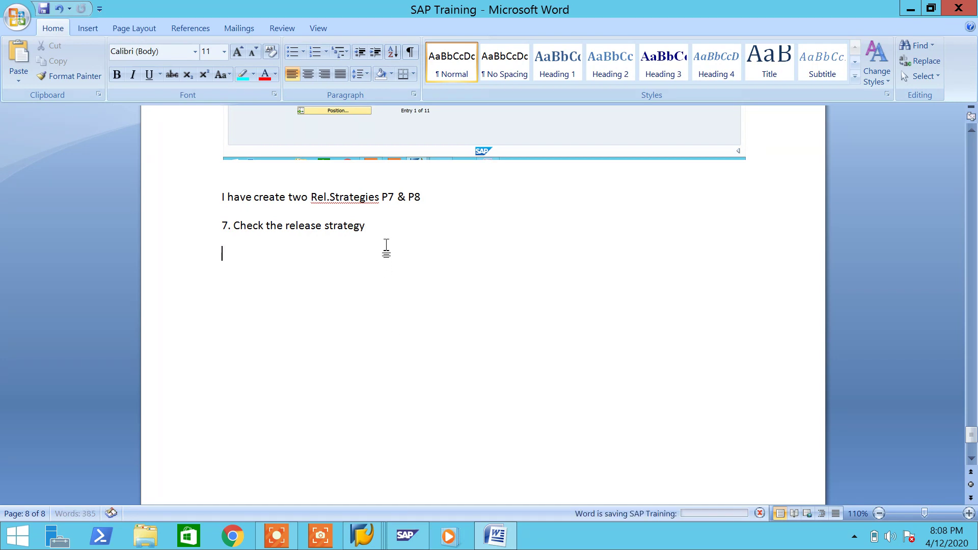
- Highlight the heading "7. Check the release strategy" in bright green and save the document
{"action": "left_click_drag", "start_coordinate": [382, 229], "coordinate": [207, 223]}
{"action": "left_click", "coordinate": [253, 74]}
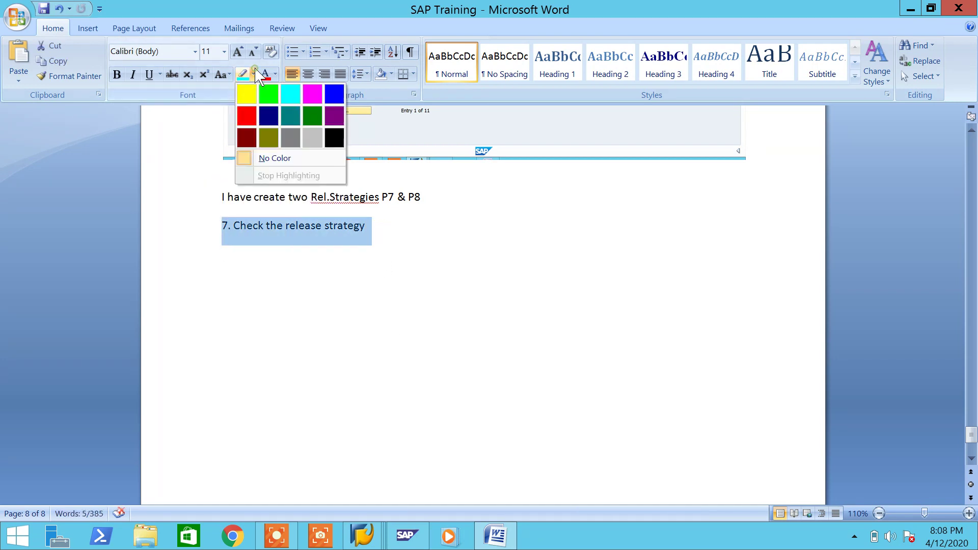
{"action": "left_click", "coordinate": [266, 91]}
{"action": "left_click", "coordinate": [497, 317]}
{"action": "key", "text": "ctrl+s"}
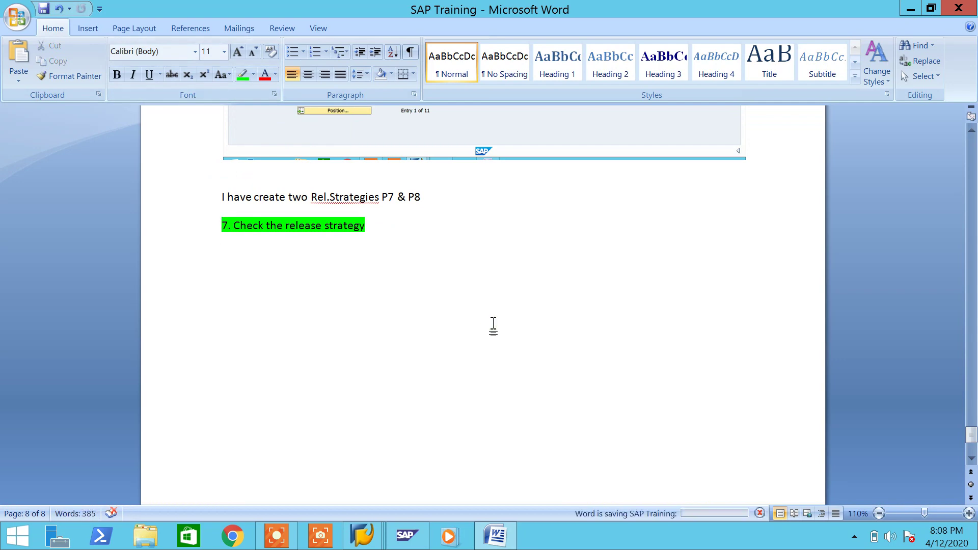
- Switch to SAP and examine the release check log entries for release strategies, link to workflow, and release codes
{"action": "left_click", "coordinate": [497, 536]}
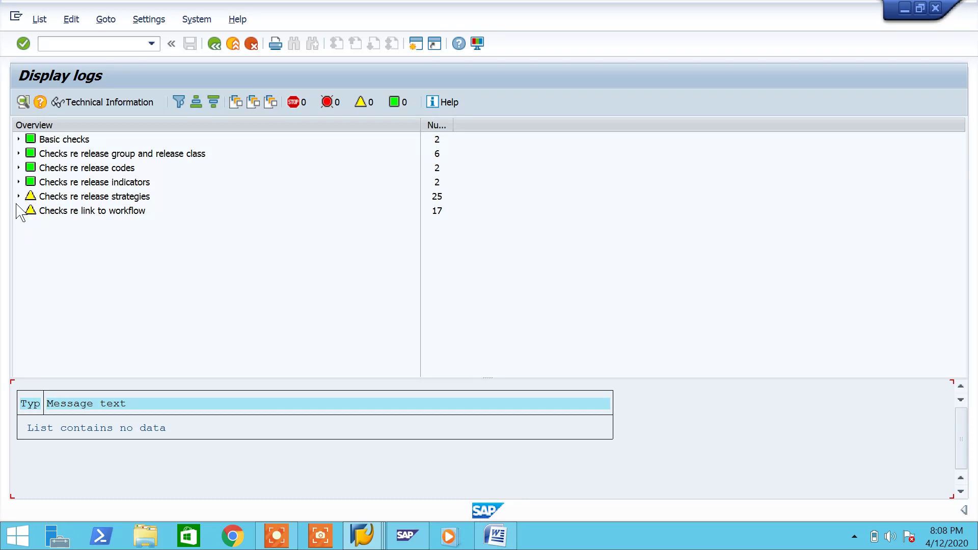
{"action": "left_click", "coordinate": [19, 196]}
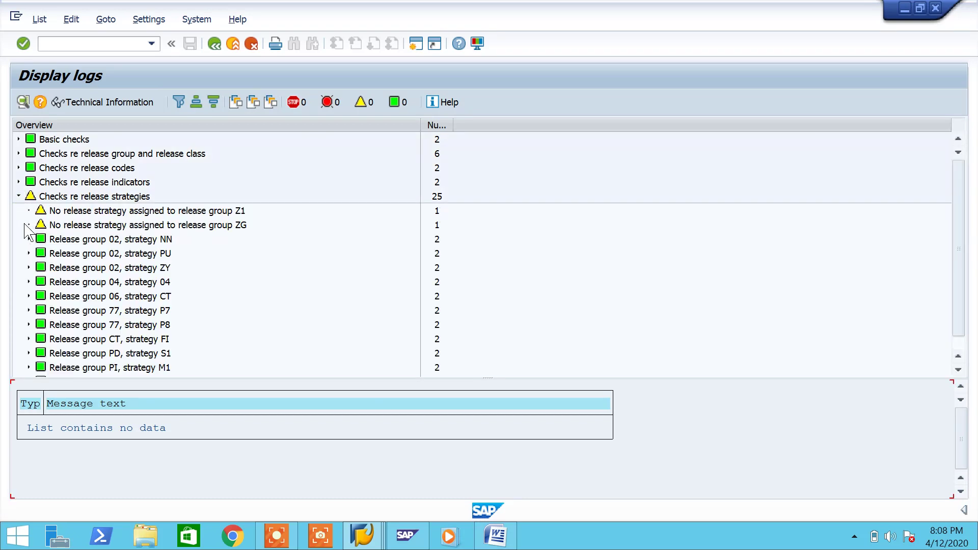
{"action": "left_click", "coordinate": [18, 196]}
{"action": "left_click", "coordinate": [18, 211]}
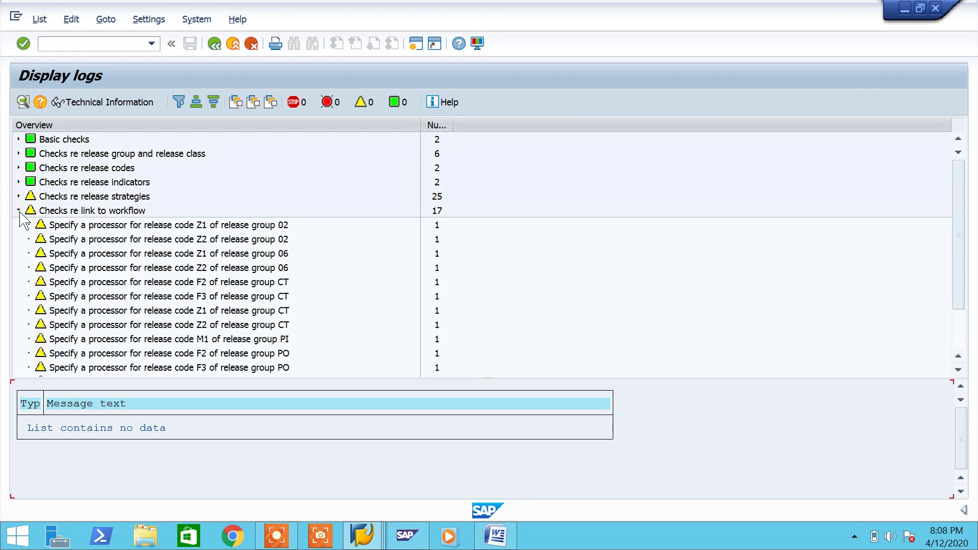
{"action": "left_click", "coordinate": [18, 210]}
{"action": "left_click", "coordinate": [18, 168]}
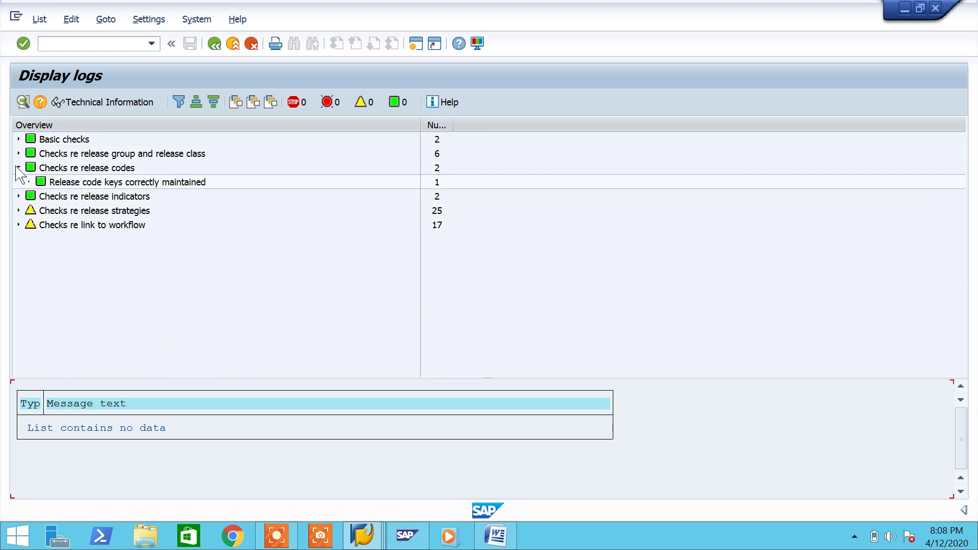
{"action": "left_click", "coordinate": [18, 168]}
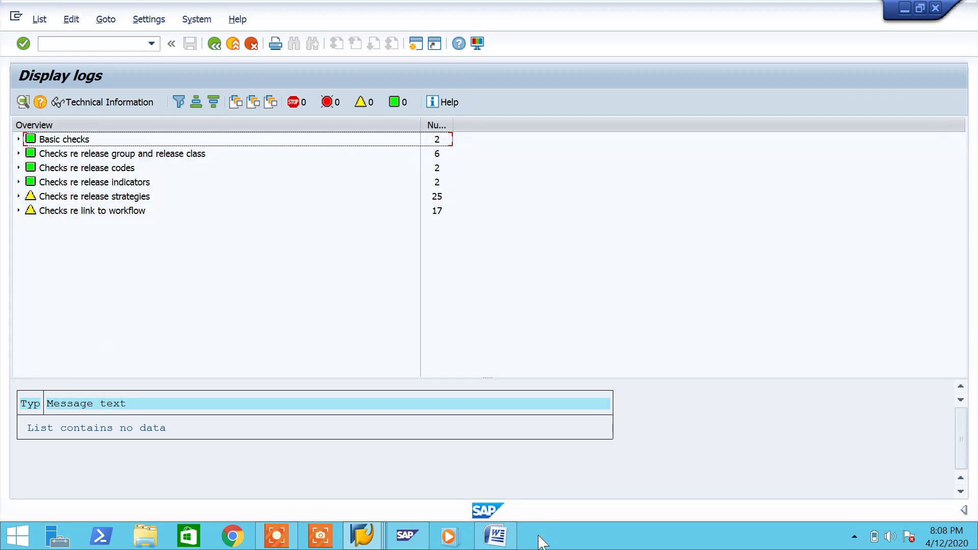
{"action": "left_click", "coordinate": [495, 536]}
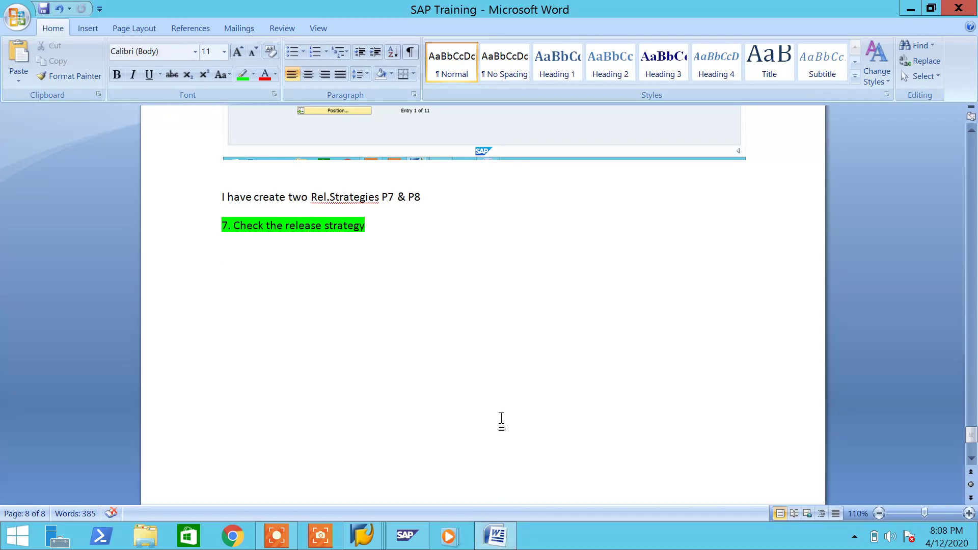
{"action": "type", "text": "Juts"}
{"action": "key", "text": "BackSpace"}
{"action": "key", "text": "BackSpace"}
{"action": "key", "text": "BackSpace"}
{"action": "type", "text": "st w"}
{"action": "type", "text": "or"}
{"action": "type", "text": "arni"}
{"action": "type", "text": "gs"}
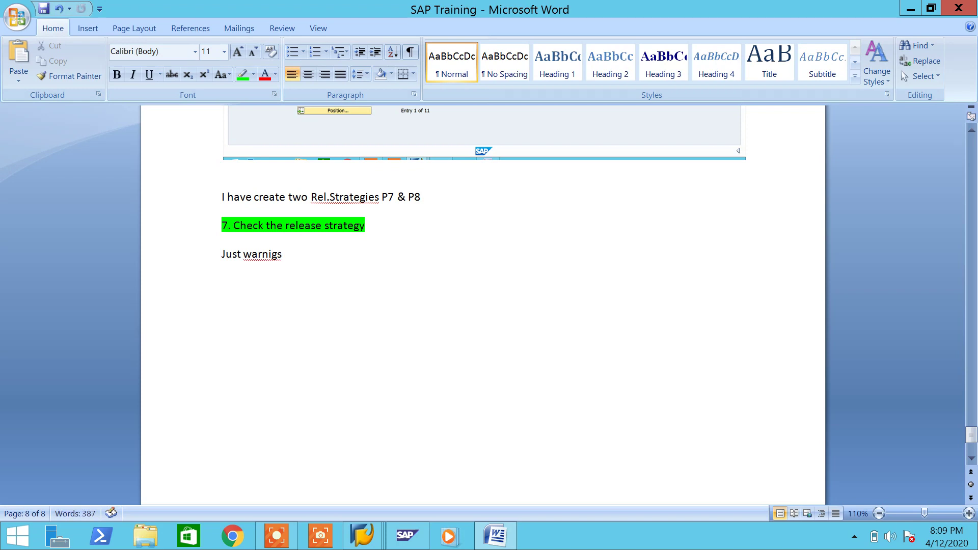
{"action": "type", "text": " only..."}
{"action": "right_click", "coordinate": [249, 265]}
{"action": "key", "text": "Escape"}
{"action": "left_click_drag", "start_coordinate": [320, 257], "coordinate": [243, 257]}
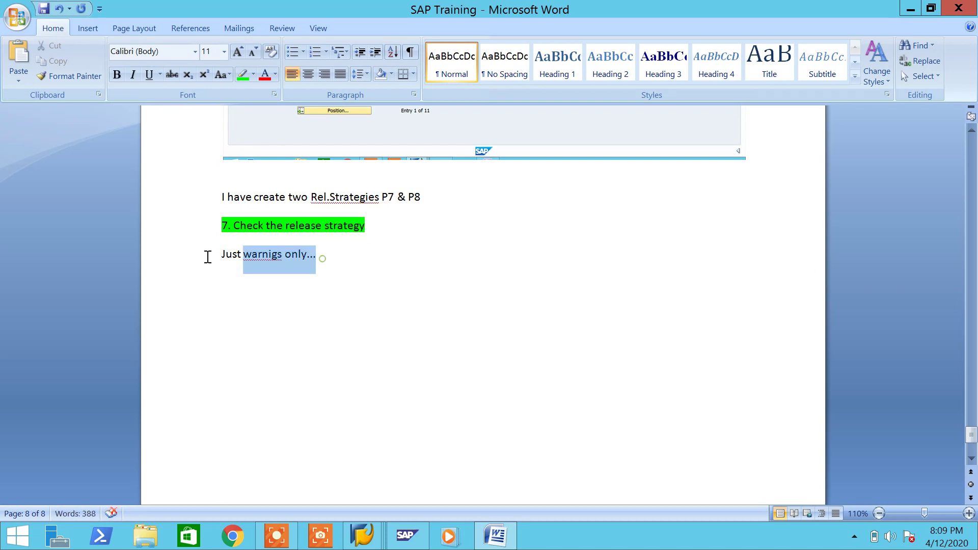
{"action": "left_click", "coordinate": [208, 258]}
{"action": "key", "text": "Delete"}
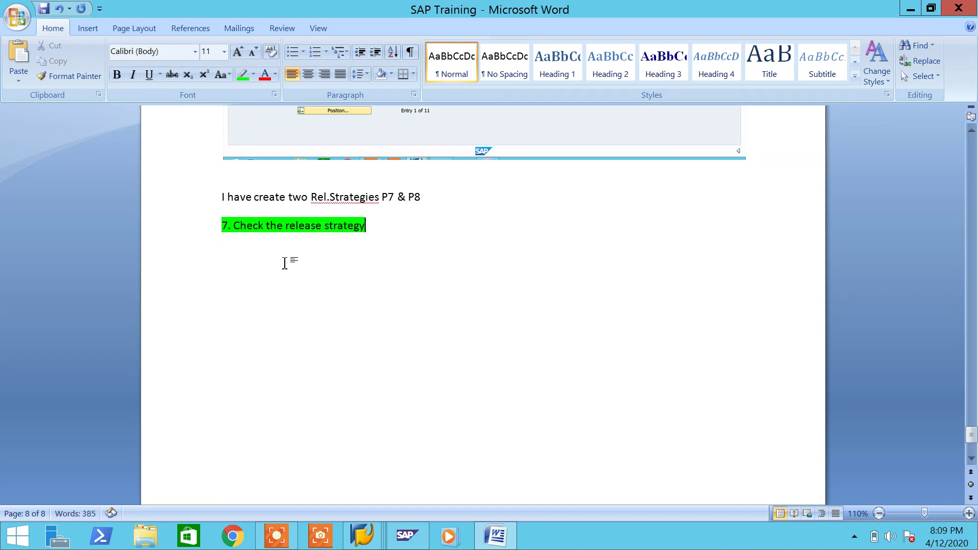
- Switch to SAP and examine the log entries for basic checks, release group and class, release codes, and release indicators
{"action": "left_click", "coordinate": [497, 533]}
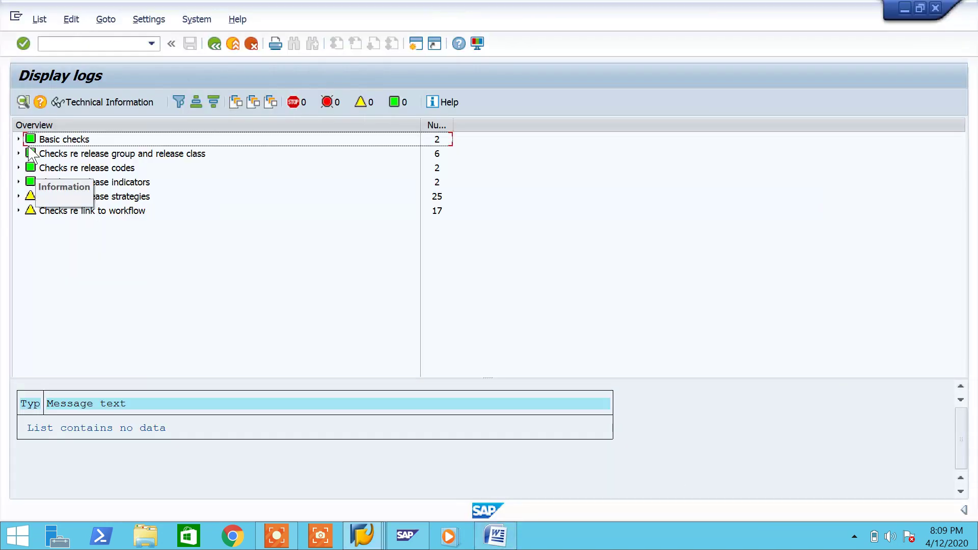
{"action": "left_click", "coordinate": [19, 139]}
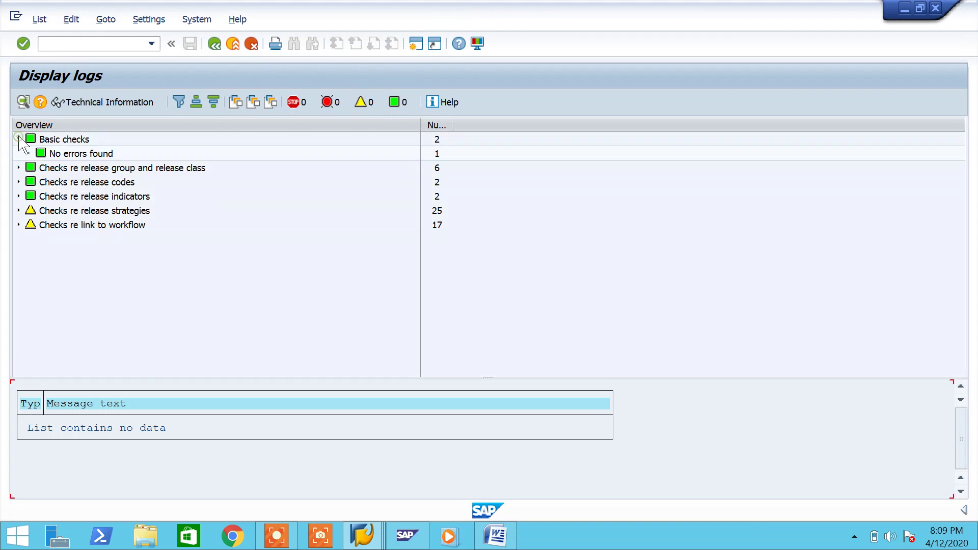
{"action": "left_click", "coordinate": [18, 167]}
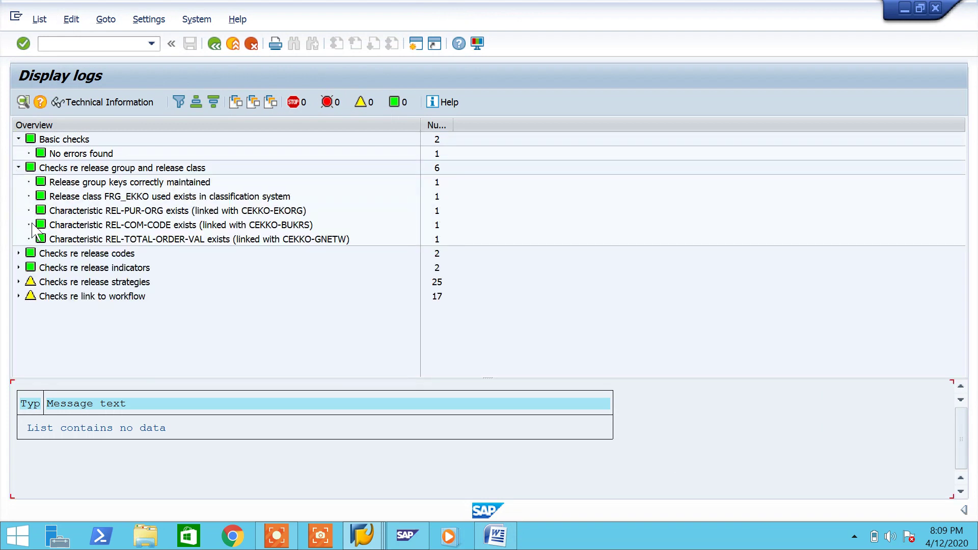
{"action": "left_click", "coordinate": [19, 254]}
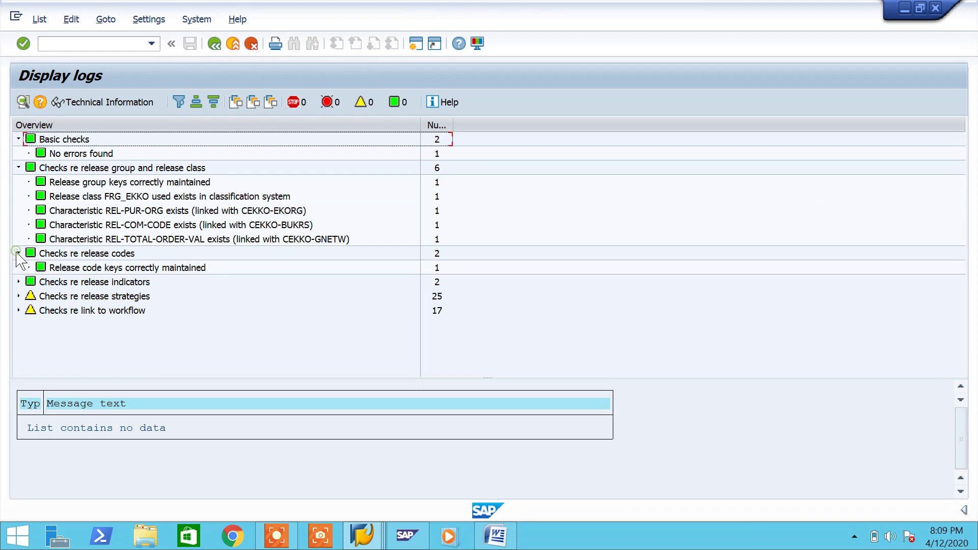
{"action": "left_click", "coordinate": [18, 282]}
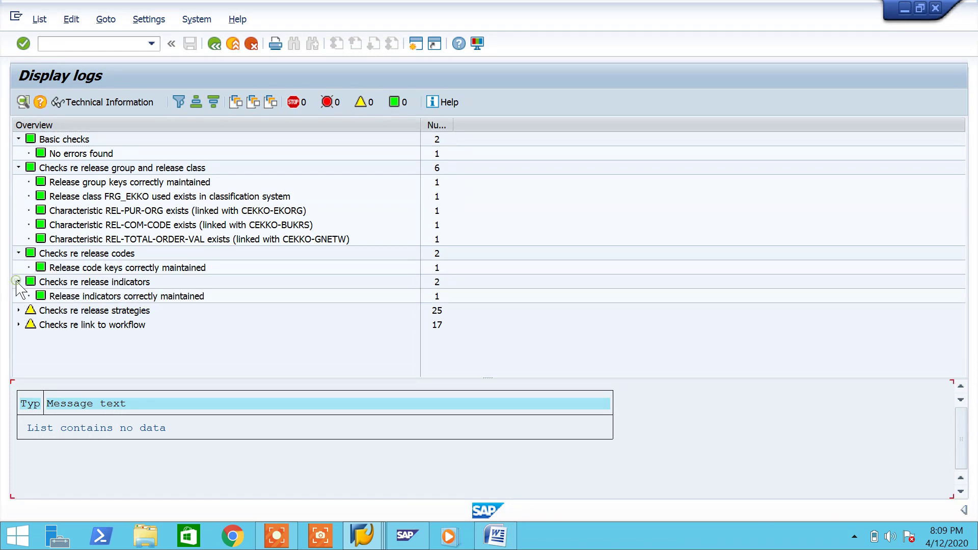
- Switch to Word and add the line "No errors..." and the heading "8. Create purchase Order T code : ME21N" below heading 7
{"action": "left_click", "coordinate": [496, 535]}
{"action": "key", "text": "Return"}
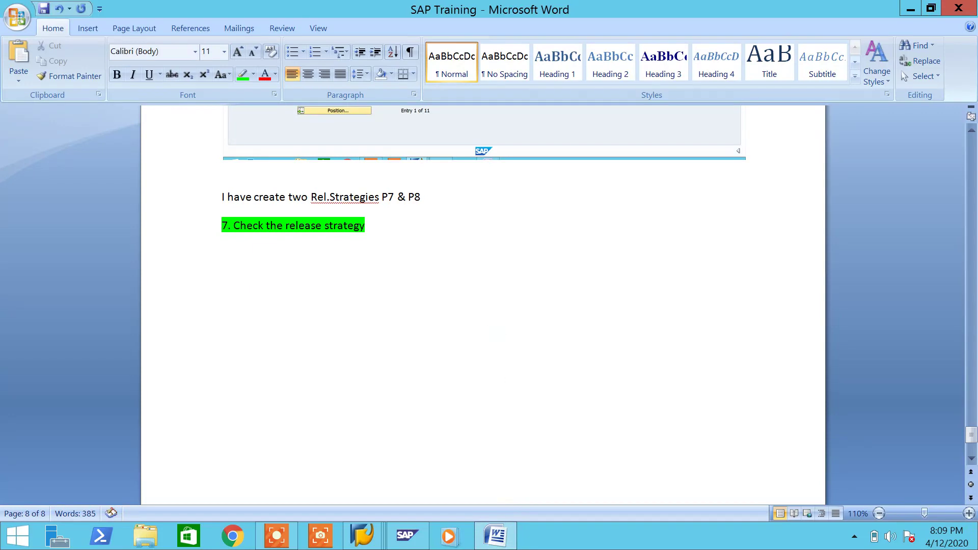
{"action": "type", "text": "No"}
{"action": "type", "text": " error"}
{"action": "type", "text": "s... "}
{"action": "type", "text": "8."}
{"action": "type", "text": " Creat"}
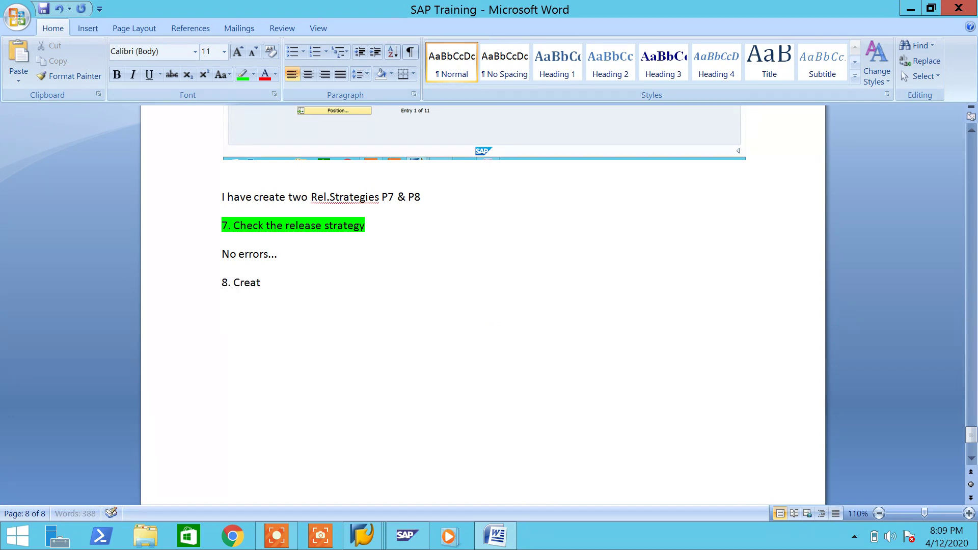
{"action": "type", "text": "e purchase Order T "}
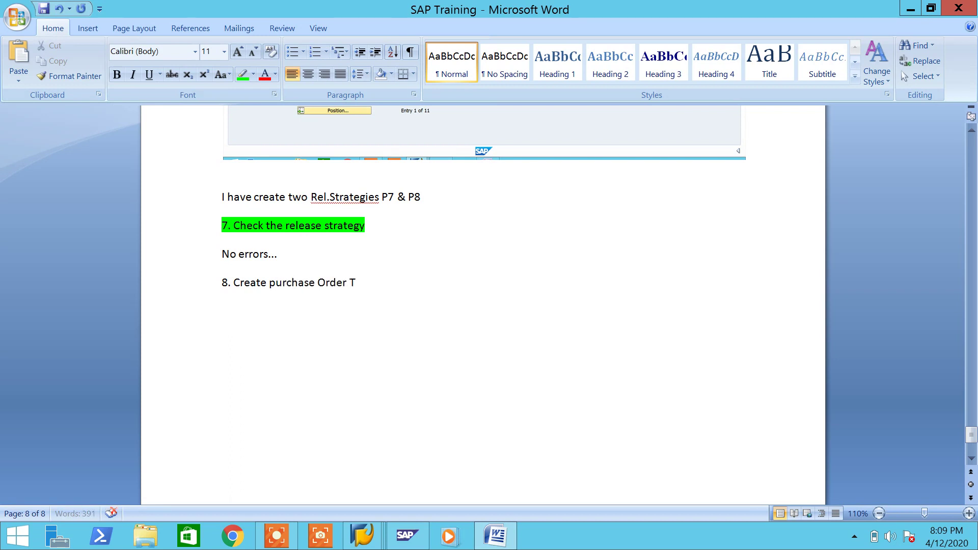
{"action": "type", "text": "code : ME21N"}
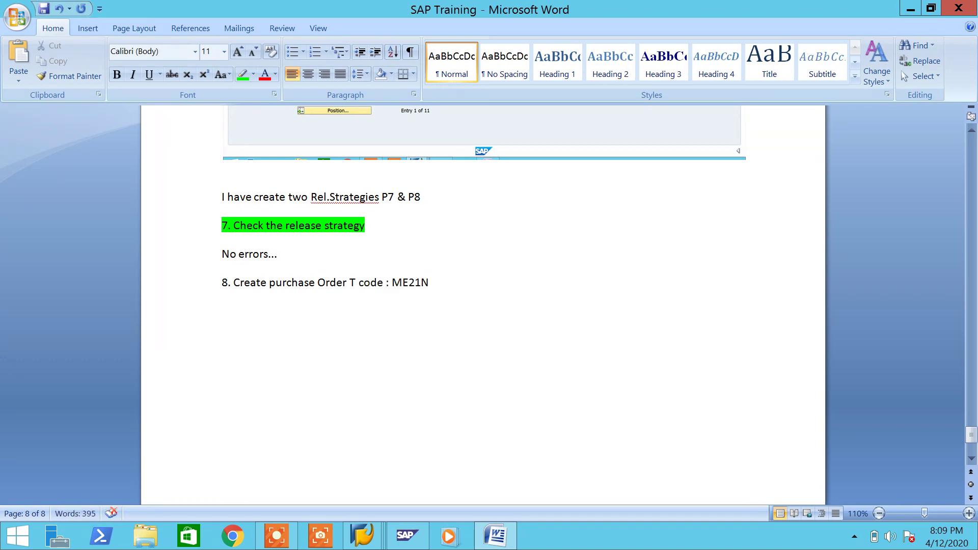
- Highlight the heading "8. Create purchase Order T code : ME21N" in bright green and save the document
{"action": "left_click_drag", "start_coordinate": [437, 284], "coordinate": [192, 295]}
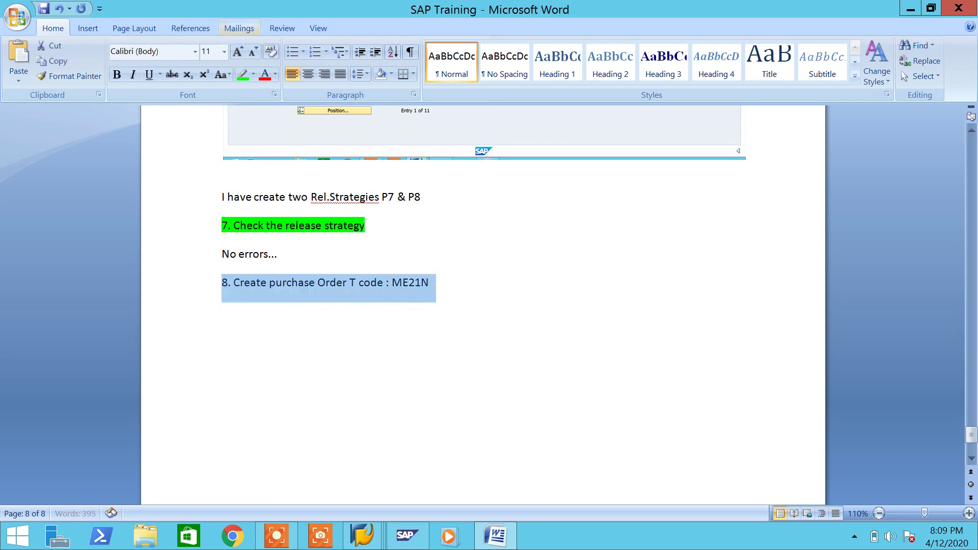
{"action": "left_click", "coordinate": [244, 77]}
{"action": "left_click", "coordinate": [412, 403]}
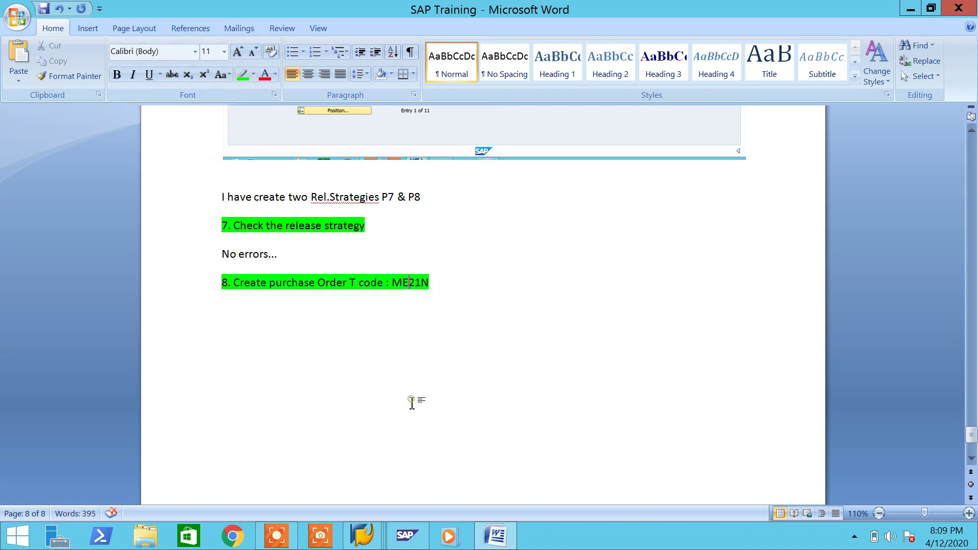
{"action": "key", "text": "ctrl+s"}
- Switch to SAP and start the Create Purchase Order transaction with /nme21n
{"action": "key", "text": "alt+Tab"}
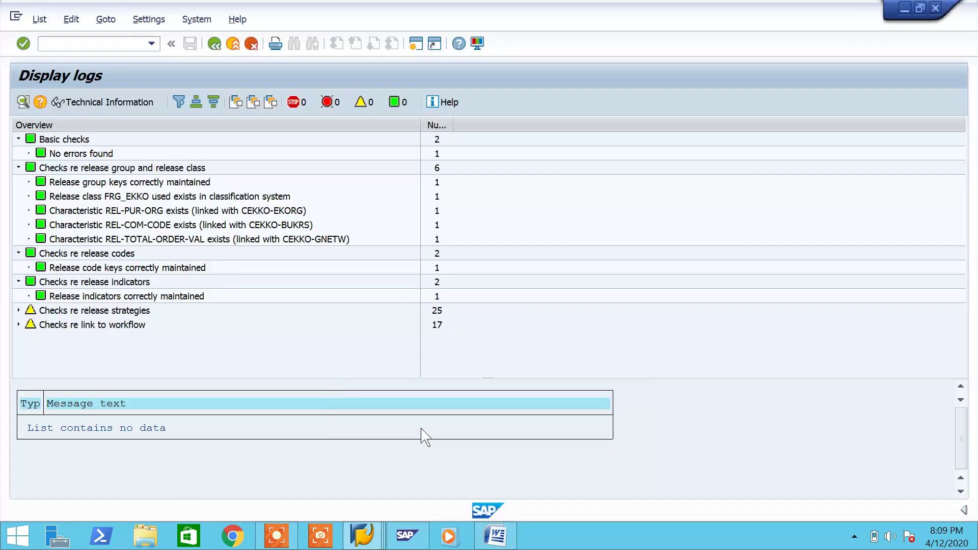
{"action": "left_click", "coordinate": [123, 44]}
{"action": "type", "text": "/nme21n"}
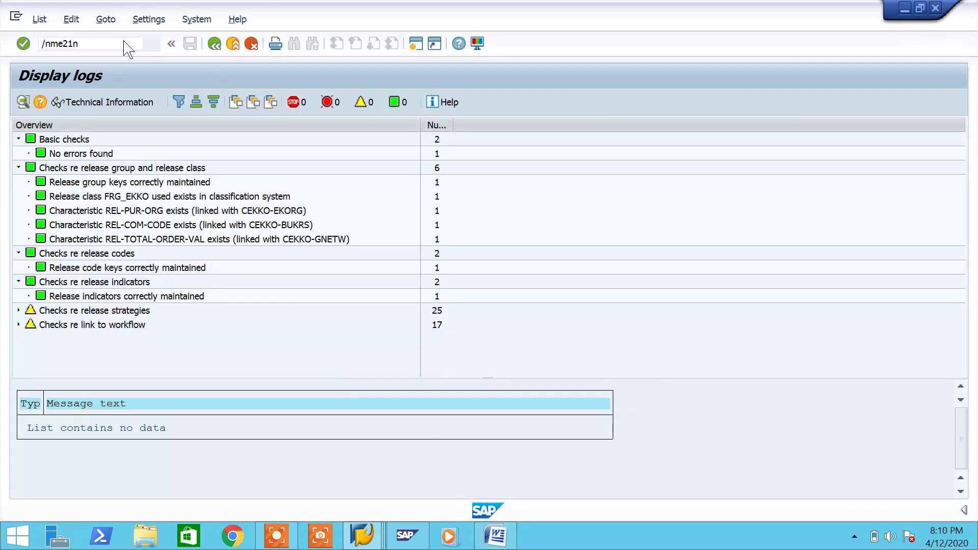
{"action": "key", "text": "Return"}
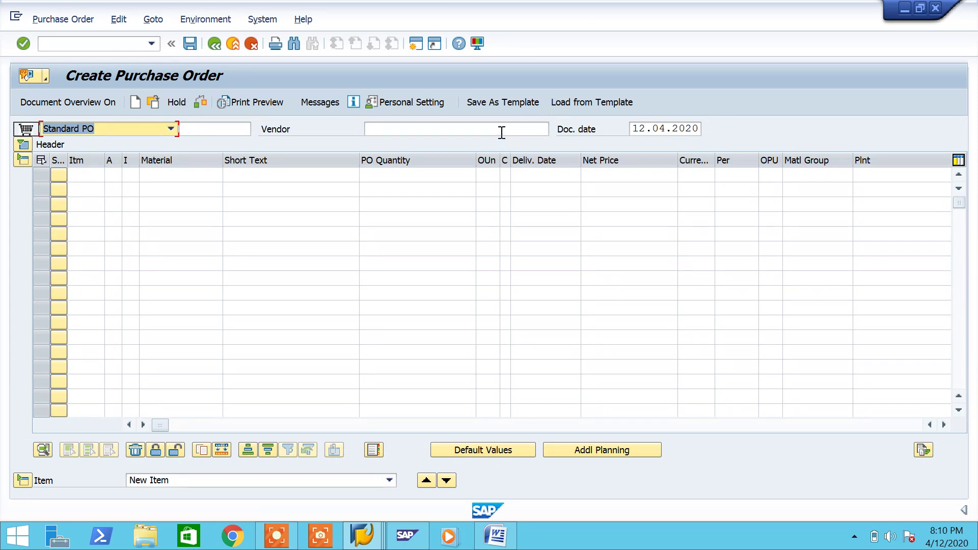
- Open the value search for the purchase order's vendor and set its company code restriction to 7777
{"action": "left_click", "coordinate": [502, 132]}
{"action": "key", "text": "F4"}
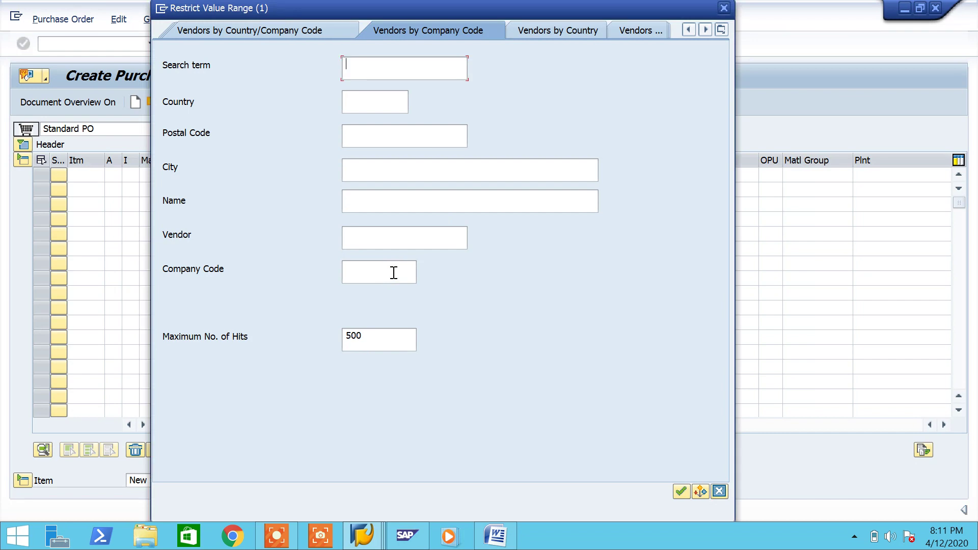
{"action": "left_click", "coordinate": [394, 271]}
{"action": "type", "text": "7777"}
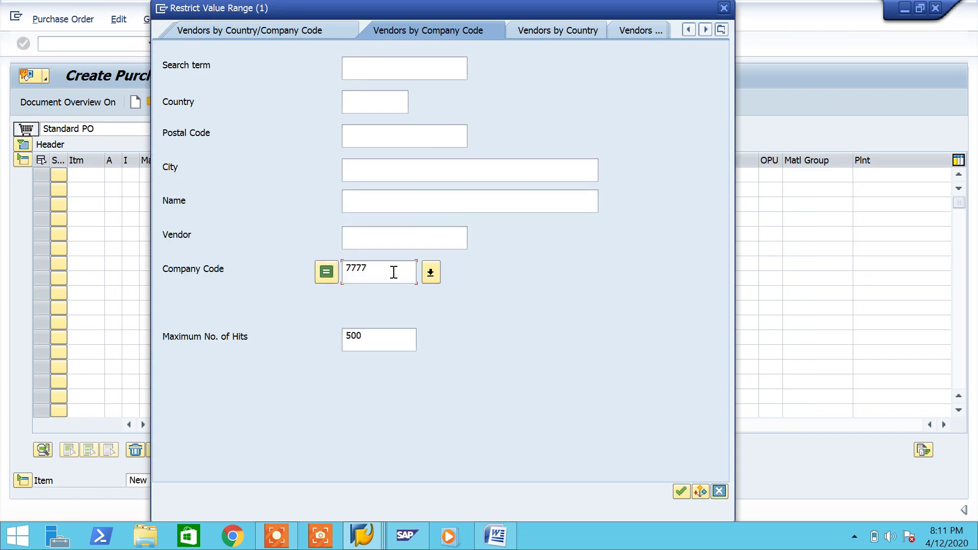
- Switch to Word and look up the company code value documented for the REL-COM-CODE characteristic
{"action": "left_click", "coordinate": [496, 535]}
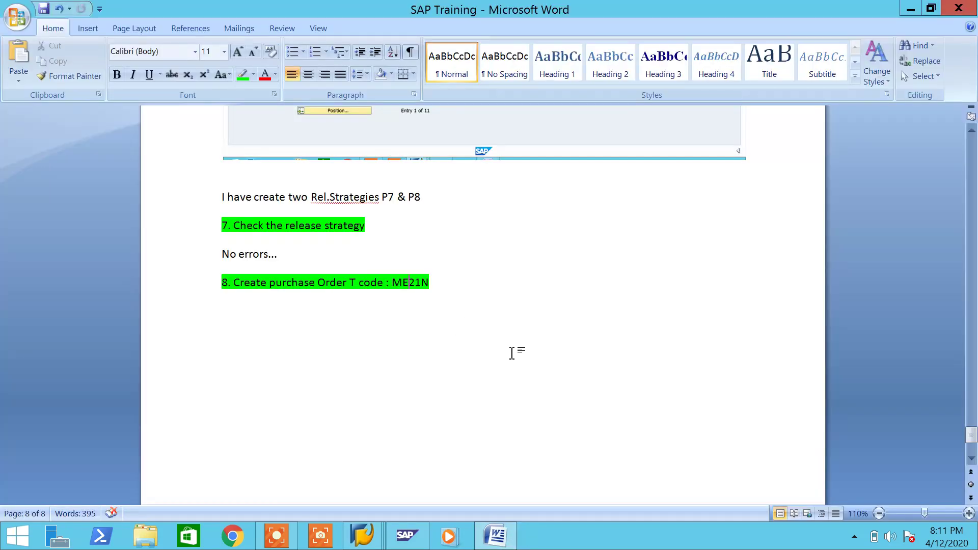
{"action": "scroll", "coordinate": [512, 352], "scroll_direction": "up", "scroll_amount": 20}
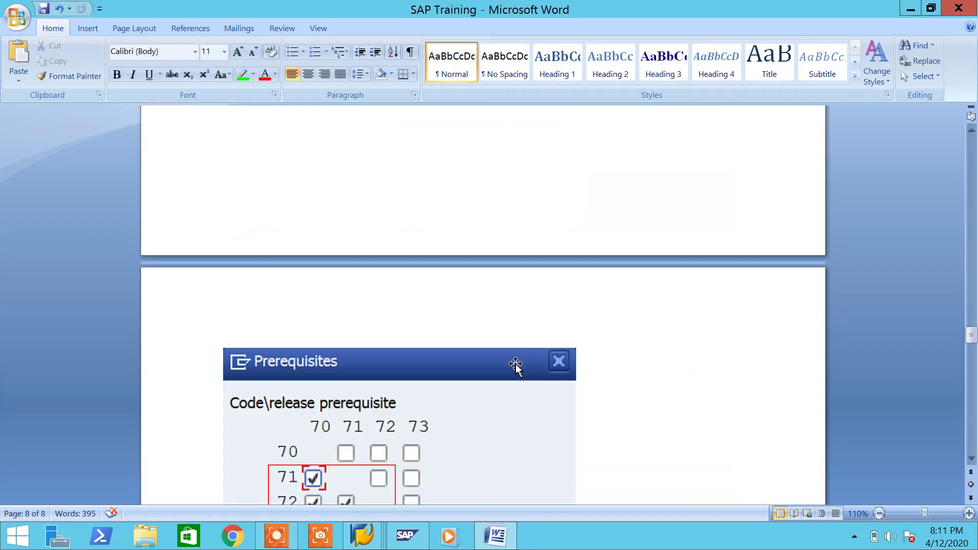
{"action": "scroll", "coordinate": [514, 365], "scroll_direction": "up", "scroll_amount": 8}
{"action": "scroll", "coordinate": [514, 375], "scroll_direction": "up", "scroll_amount": 10}
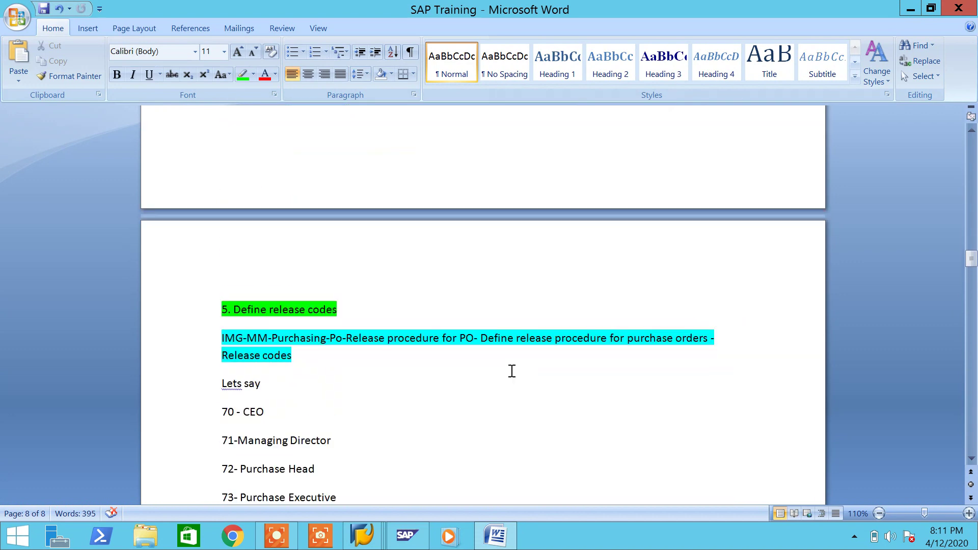
{"action": "scroll", "coordinate": [512, 371], "scroll_direction": "up", "scroll_amount": 20}
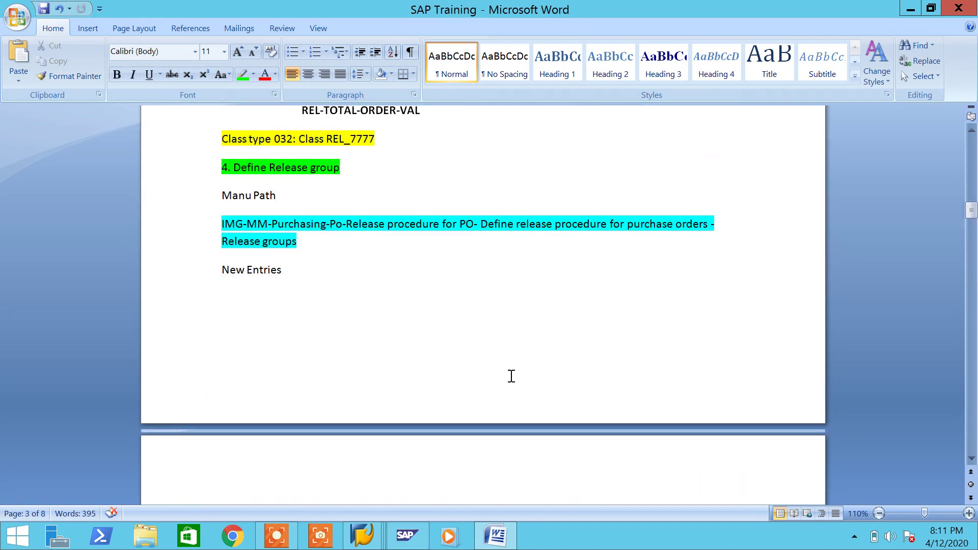
{"action": "scroll", "coordinate": [512, 361], "scroll_direction": "up", "scroll_amount": 12}
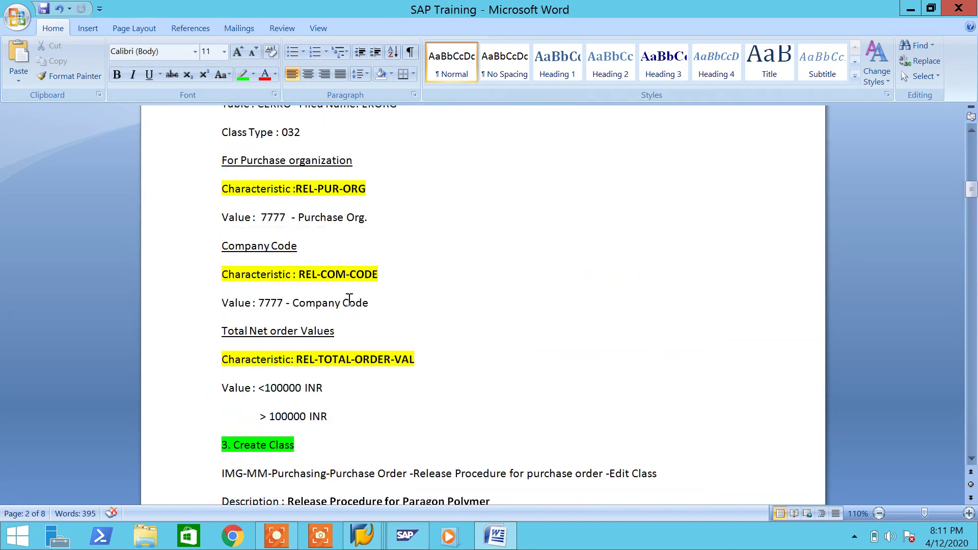
{"action": "scroll", "coordinate": [406, 342], "scroll_direction": "up", "scroll_amount": 20}
{"action": "scroll", "coordinate": [412, 347], "scroll_direction": "down", "scroll_amount": 8}
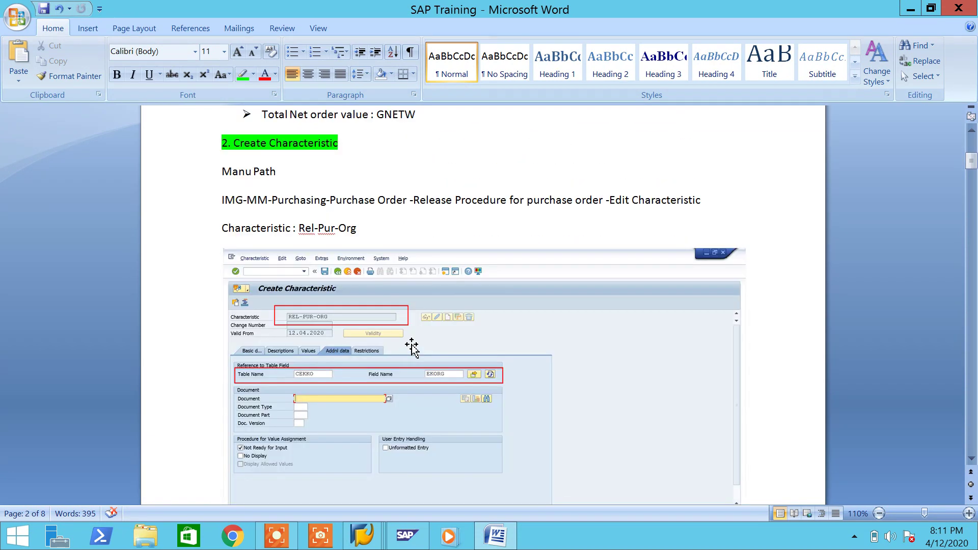
{"action": "scroll", "coordinate": [412, 348], "scroll_direction": "down", "scroll_amount": 10}
{"action": "left_click_drag", "start_coordinate": [293, 305], "coordinate": [259, 306]}
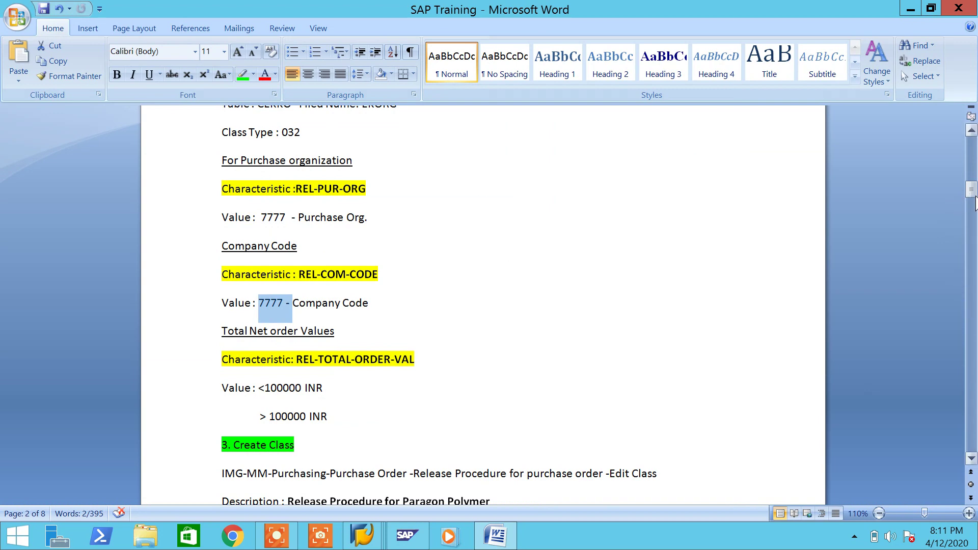
{"action": "left_click_drag", "start_coordinate": [972, 190], "coordinate": [975, 430]}
{"action": "scroll", "coordinate": [533, 387], "scroll_direction": "down", "scroll_amount": 10}
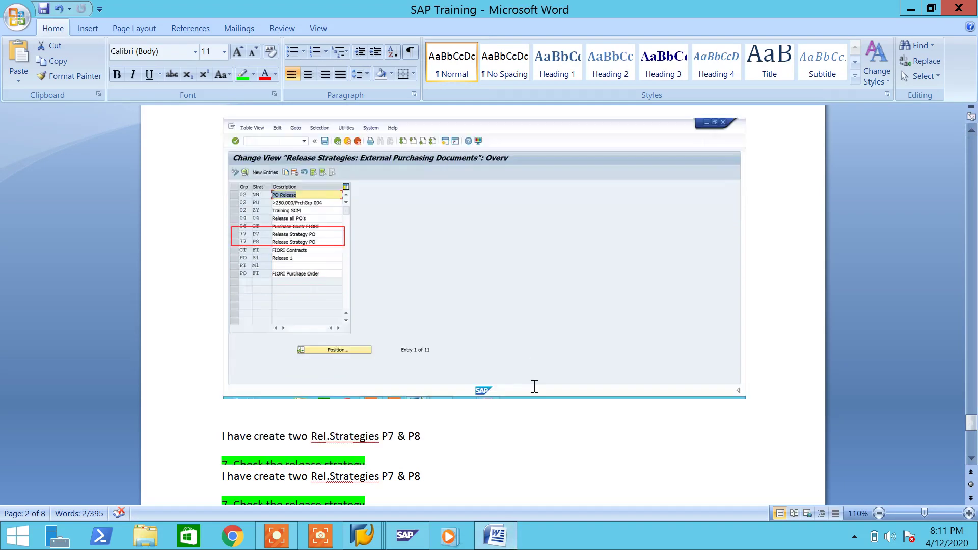
- Switch to SAP, run the vendor search for company code 7777 and look through the listed vendors
{"action": "left_click", "coordinate": [502, 539]}
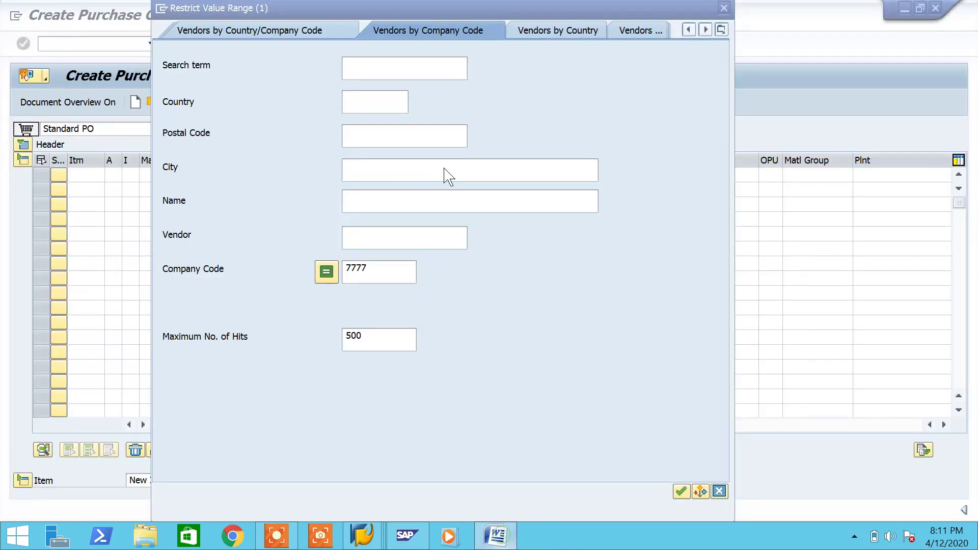
{"action": "left_click", "coordinate": [415, 270]}
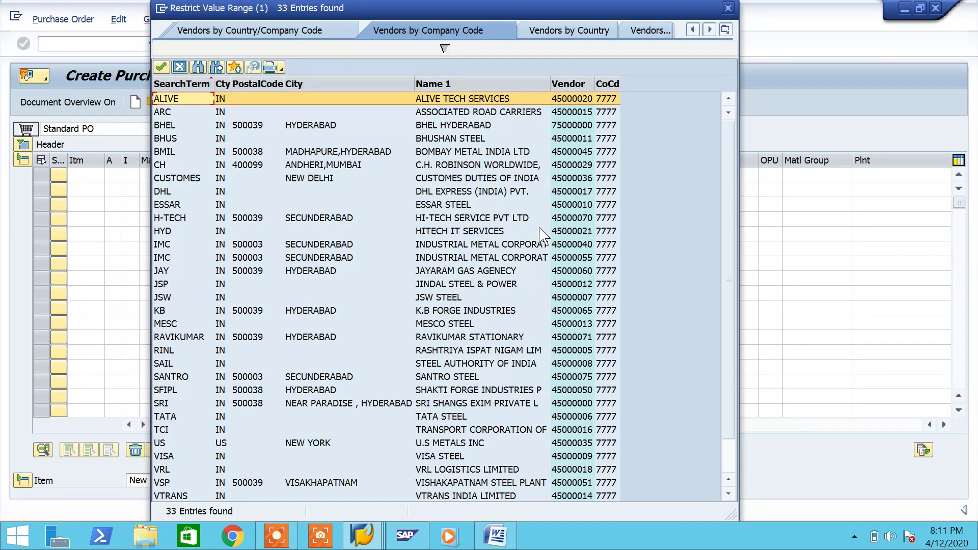
{"action": "left_click", "coordinate": [480, 458]}
{"action": "scroll", "coordinate": [479, 463], "scroll_direction": "down", "scroll_amount": 1}
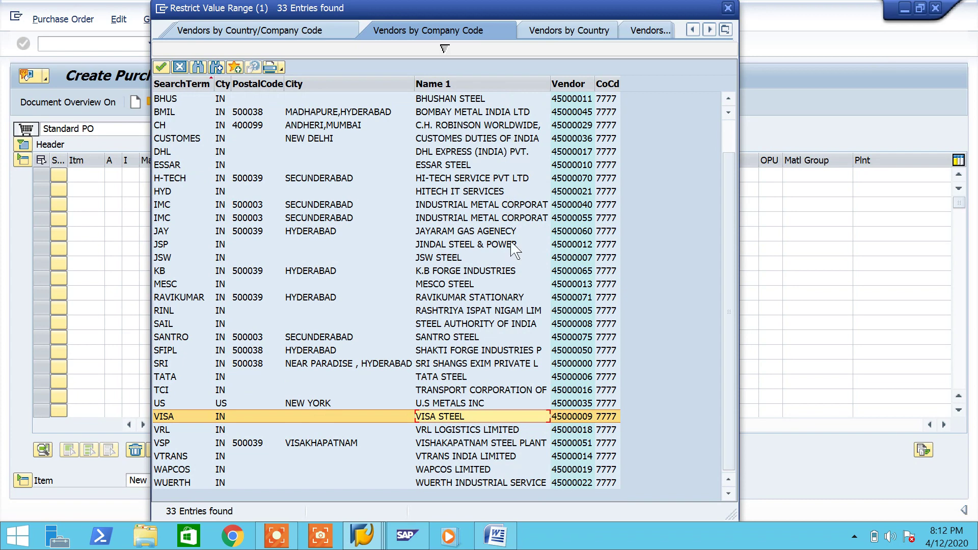
{"action": "scroll", "coordinate": [511, 349], "scroll_direction": "up", "scroll_amount": 1}
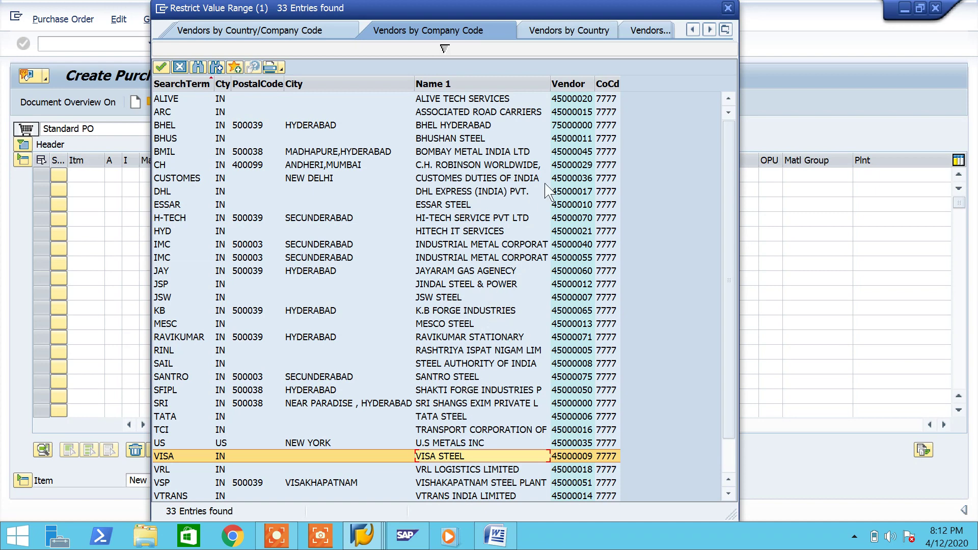
- Choose Rashtriya Ispat Nigam Limited from the vendor list and apply it to the purchase order
{"action": "left_click", "coordinate": [468, 127]}
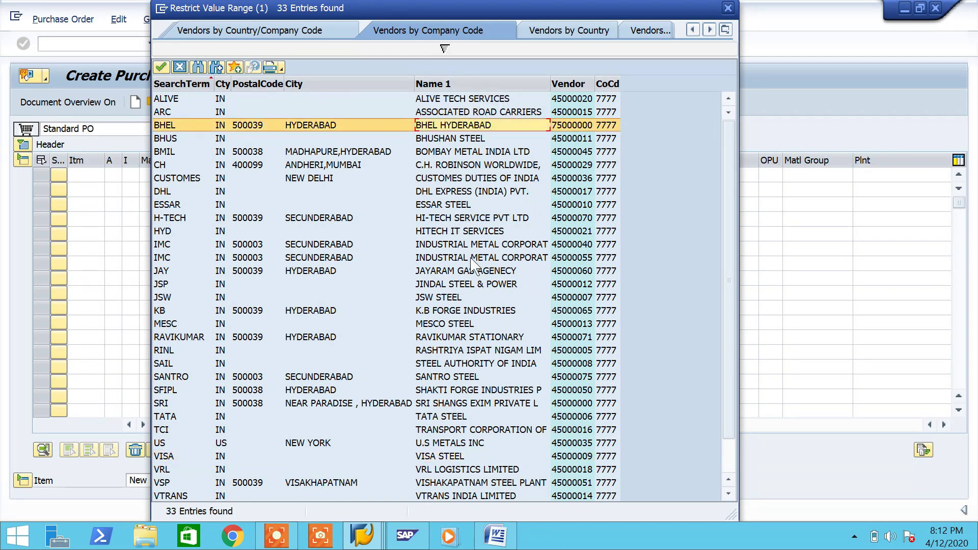
{"action": "left_click", "coordinate": [470, 311]}
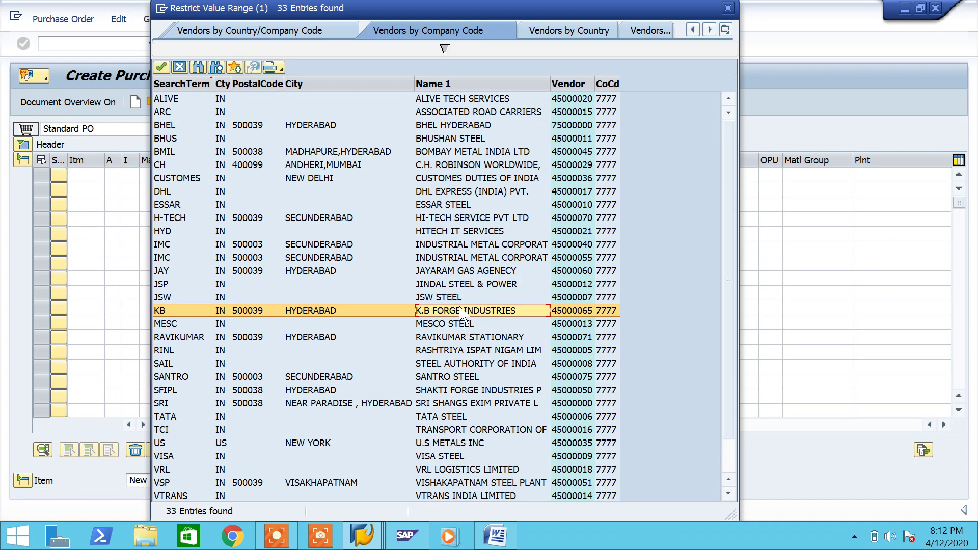
{"action": "left_click", "coordinate": [465, 284]}
{"action": "left_click", "coordinate": [464, 245]}
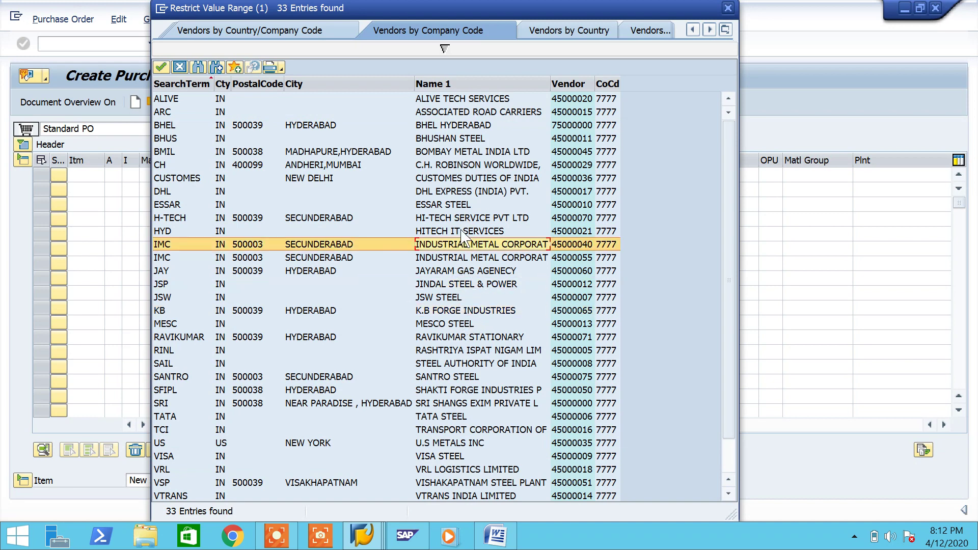
{"action": "left_click", "coordinate": [461, 231]}
{"action": "scroll", "coordinate": [471, 393], "scroll_direction": "down", "scroll_amount": 1}
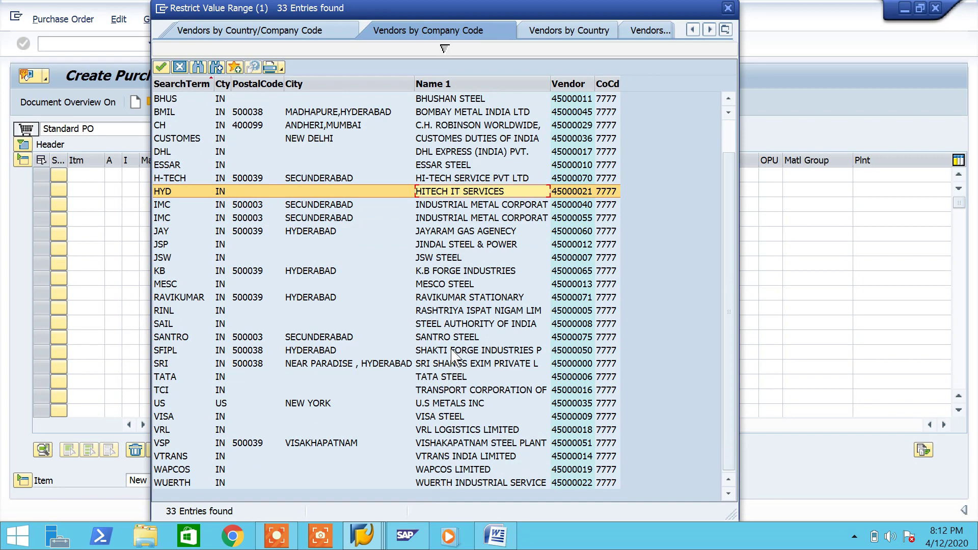
{"action": "double_click", "coordinate": [450, 323]}
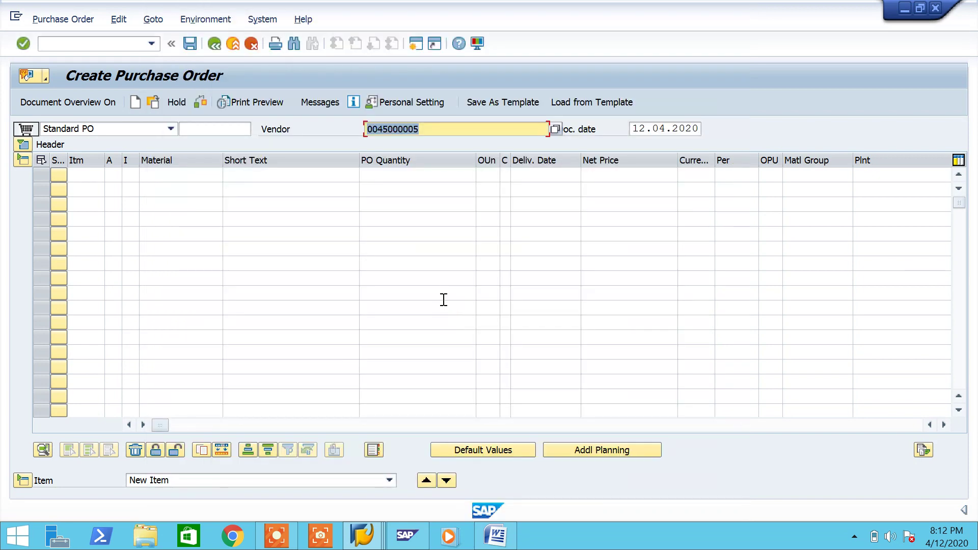
{"action": "key", "text": "Return"}
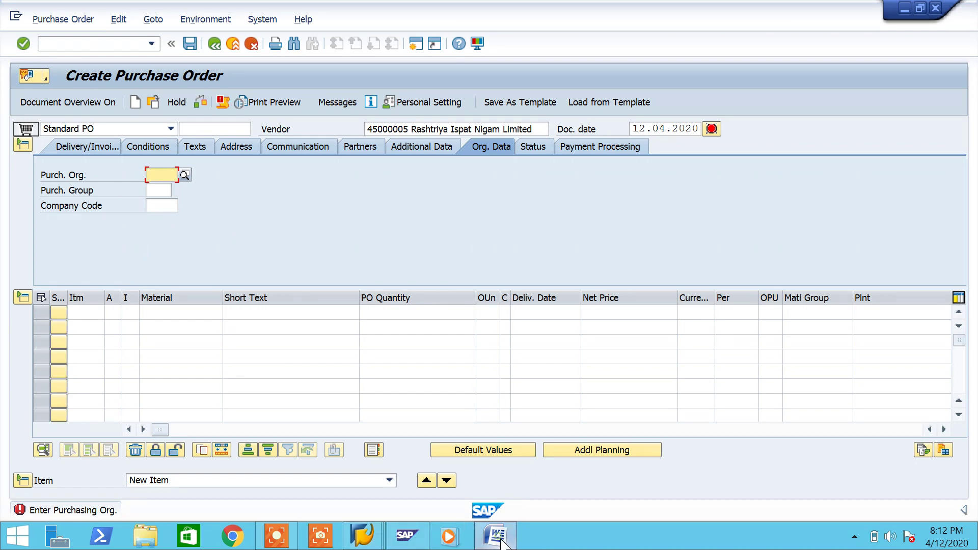
- Switch to Word, add "Here, will give my purchase organization :7777 , and company code : 7777" below the ME21N heading and save
{"action": "left_click", "coordinate": [484, 525]}
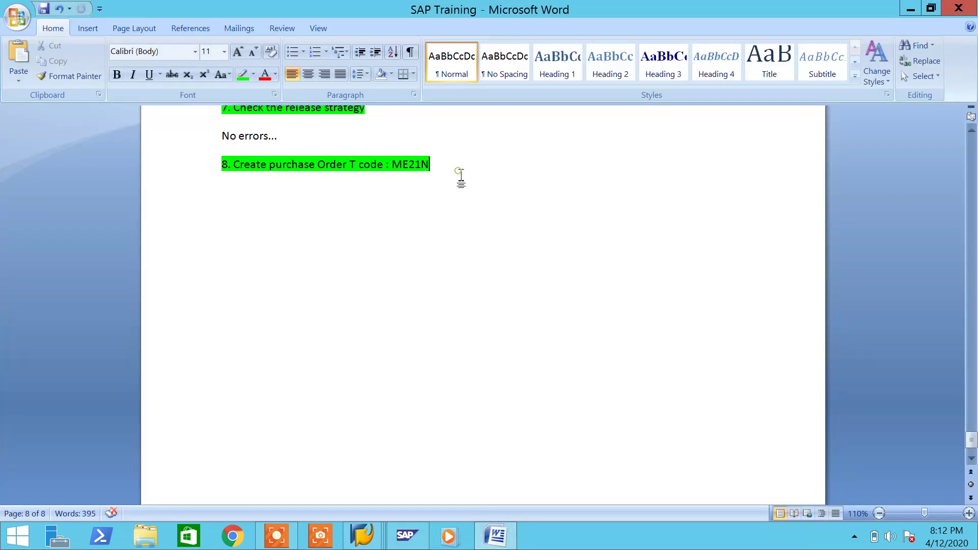
{"action": "key", "text": "Return"}
{"action": "key", "text": "BackSpace"}
{"action": "key", "text": "BackSpace"}
{"action": "type", "text": ", will gi"}
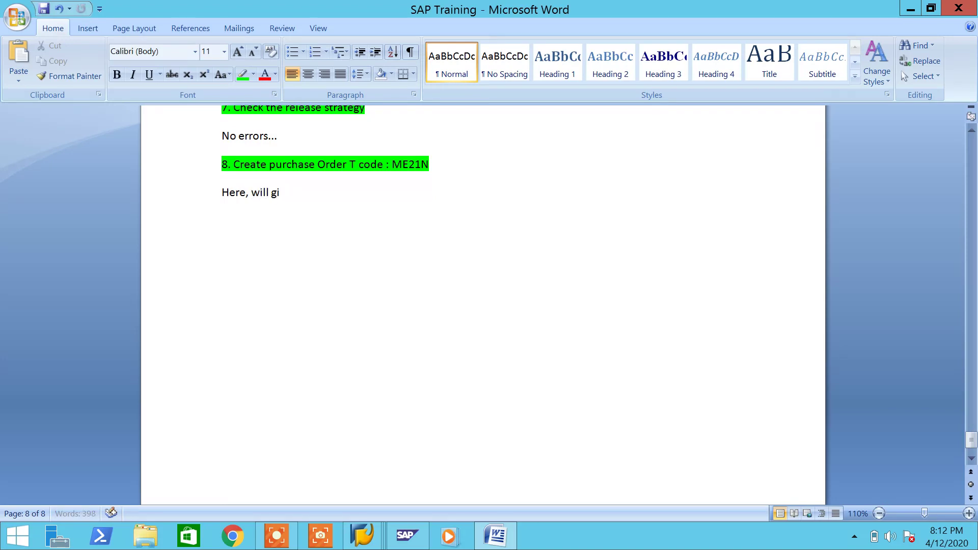
{"action": "type", "text": "be"}
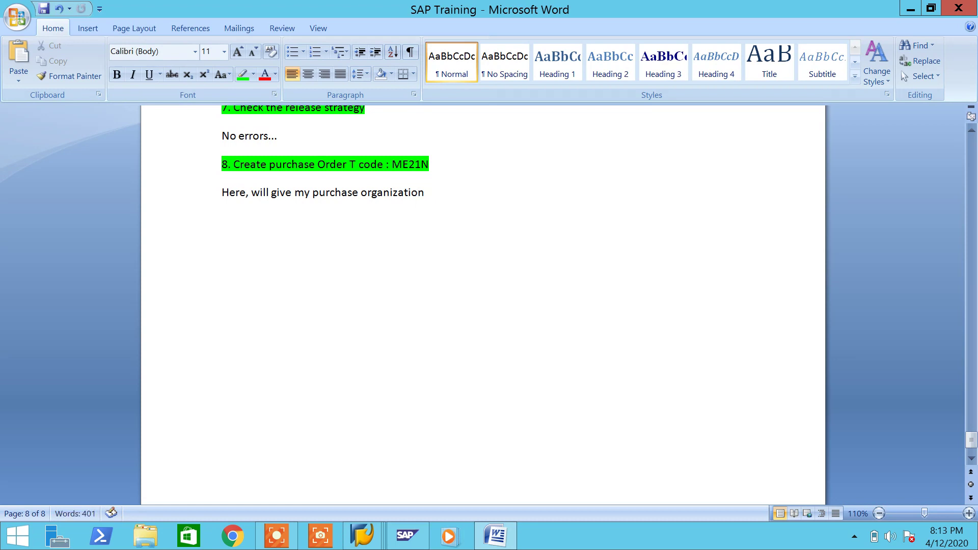
{"action": "type", "text": "7777 , and company code : 7777"}
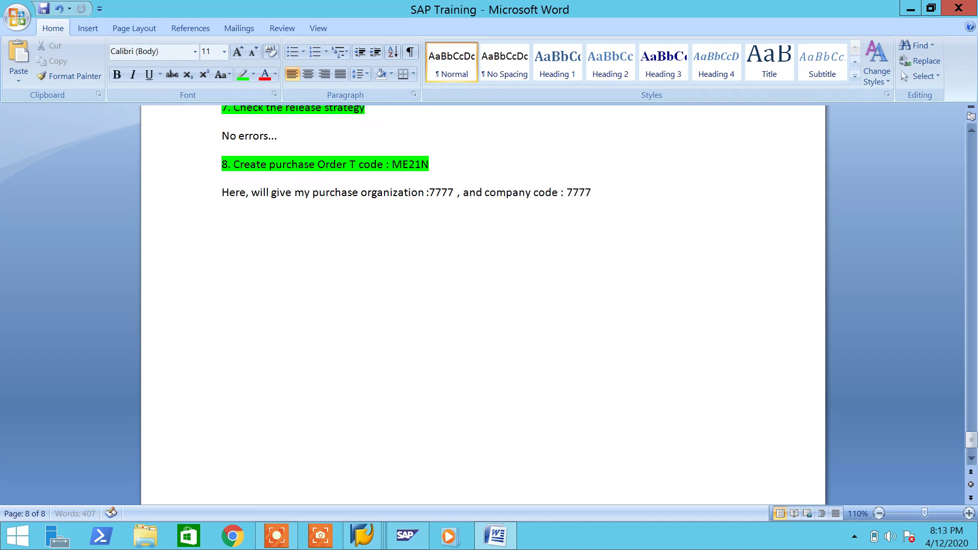
{"action": "key", "text": "ctrl+s"}
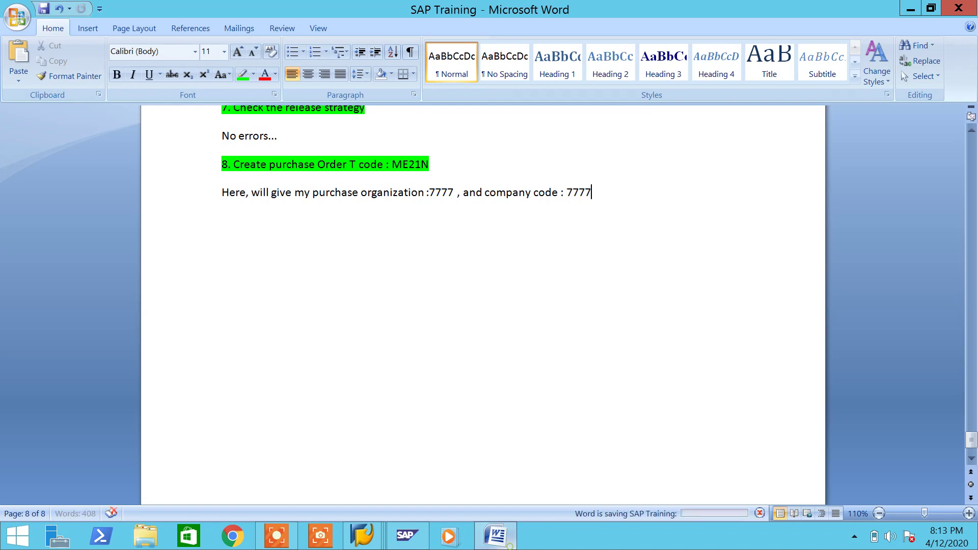
- Switch to SAP and set the order's purchasing organization to 7777 and purchasing group to P77
{"action": "key", "text": "alt+Tab"}
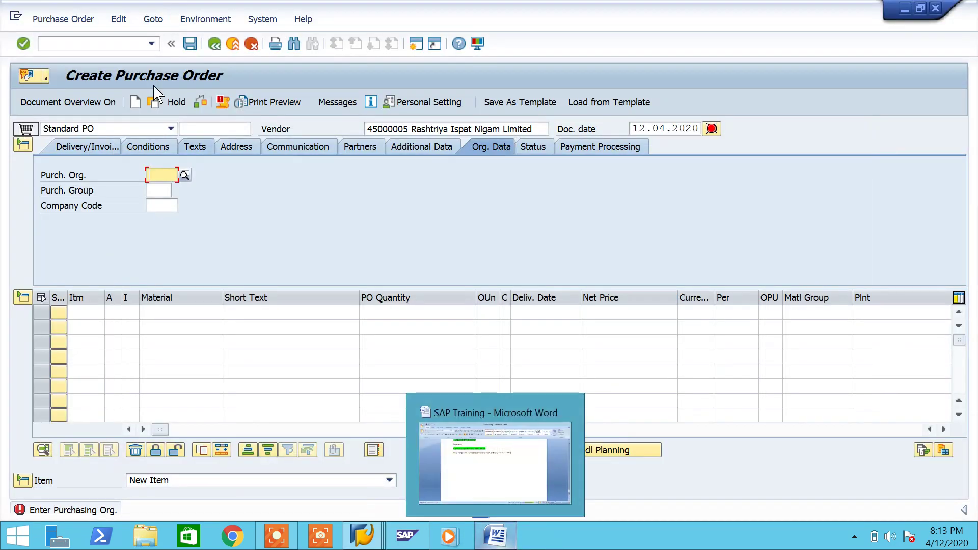
{"action": "key", "text": "Down"}
{"action": "key", "text": "Return"}
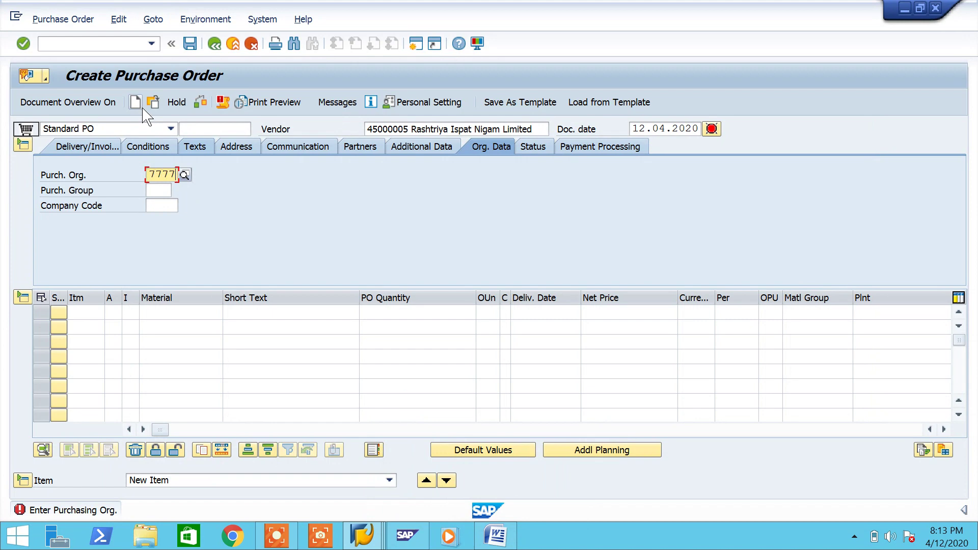
{"action": "left_click", "coordinate": [168, 192]}
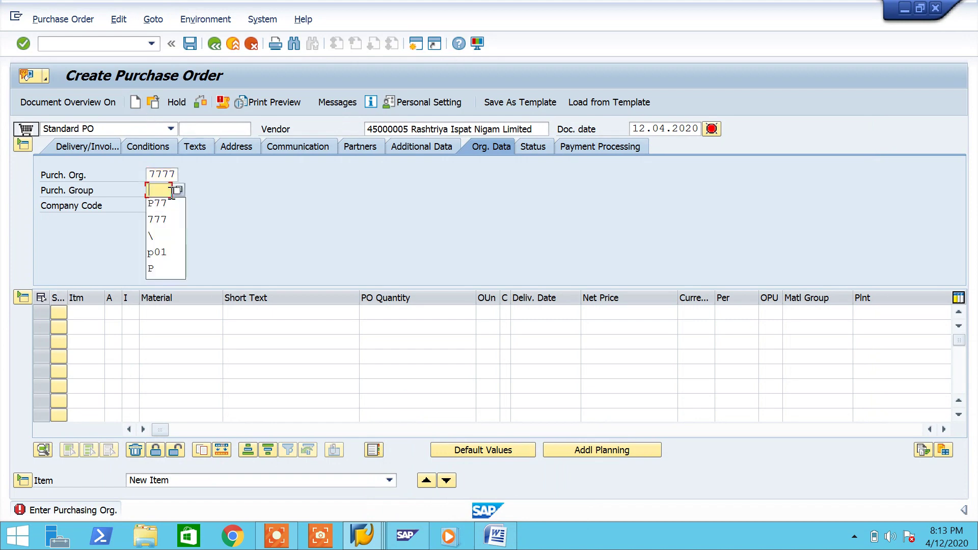
{"action": "key", "text": "Down"}
{"action": "key", "text": "Return"}
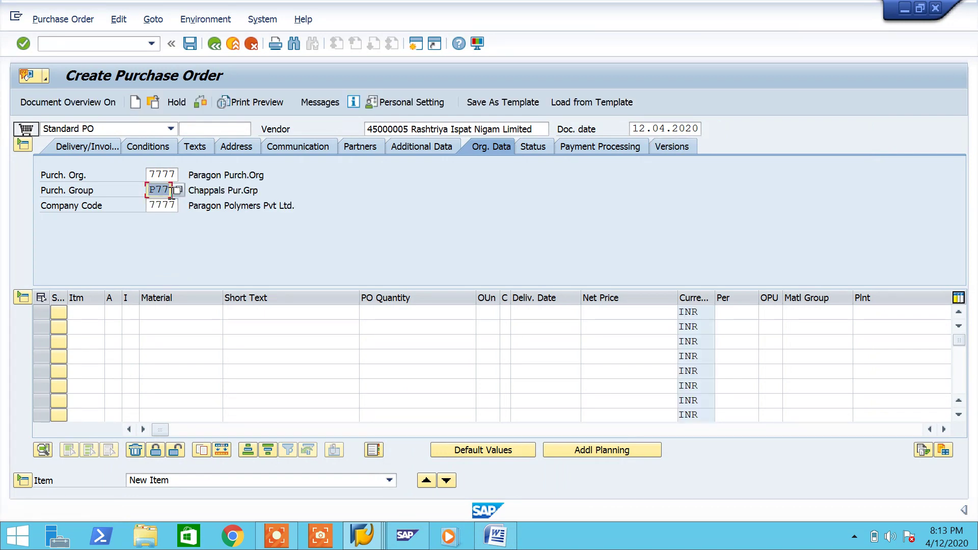
- Enter the first order item with material CAP50T3MP, PO quantity 120 and plant PH07 (HYD Unit 1)
{"action": "left_click", "coordinate": [193, 315]}
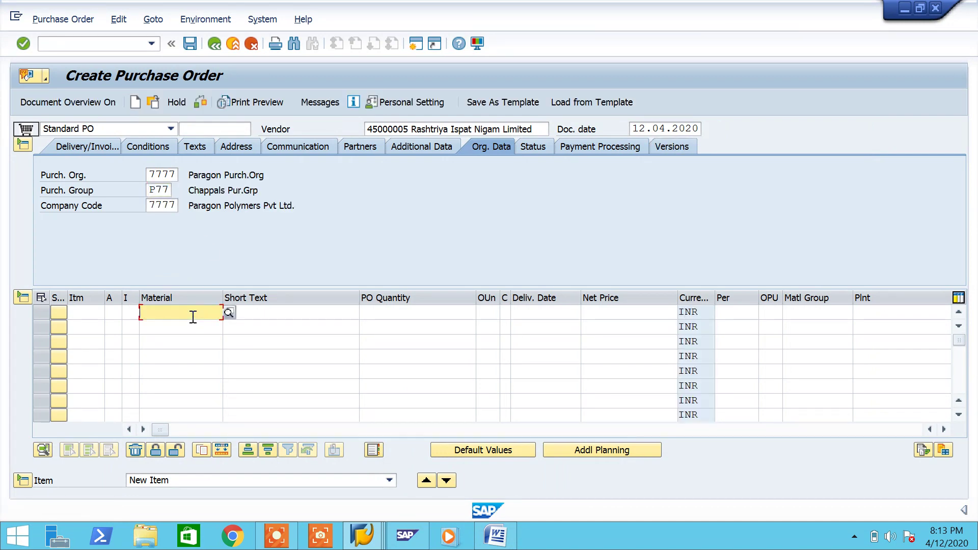
{"action": "left_click", "coordinate": [193, 315]}
{"action": "key", "text": "Down"}
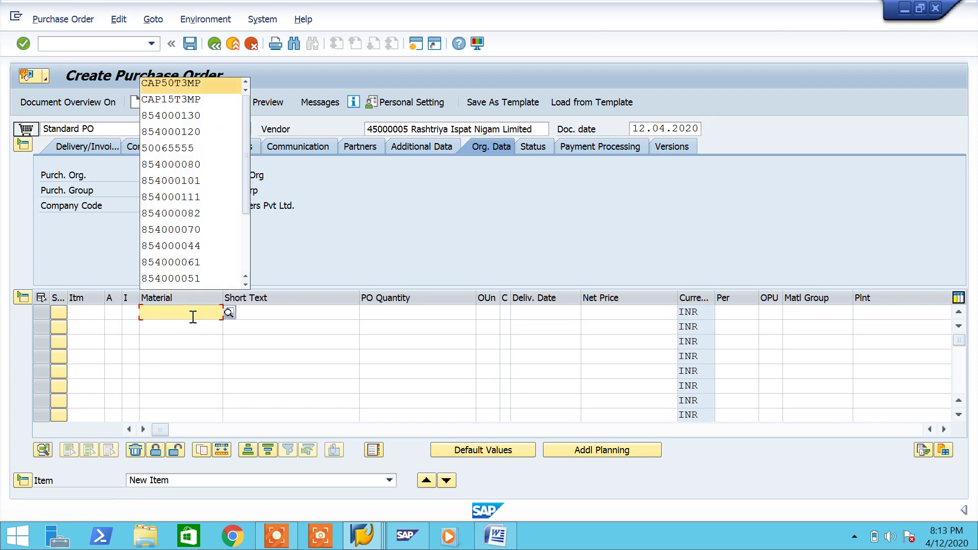
{"action": "key", "text": "Return"}
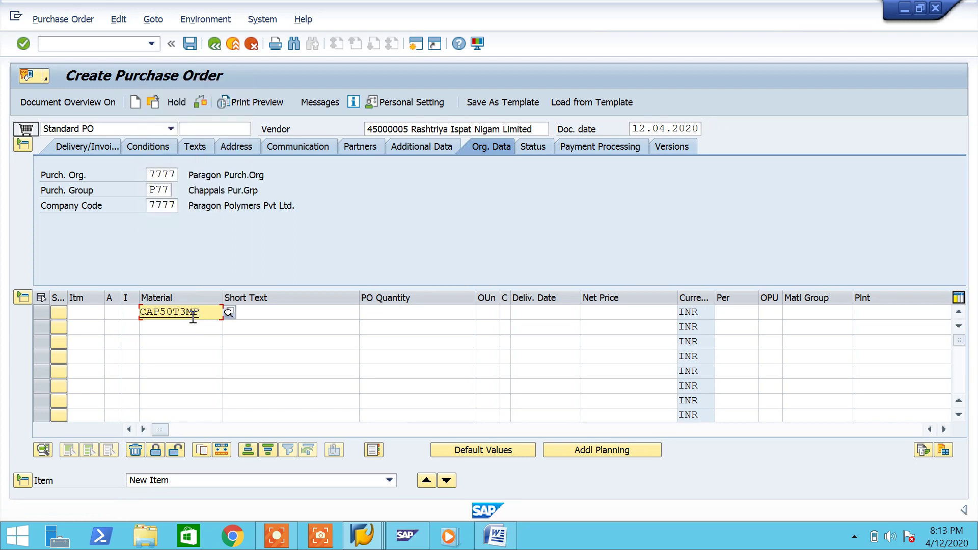
{"action": "left_click", "coordinate": [422, 322]}
{"action": "left_click", "coordinate": [422, 315]}
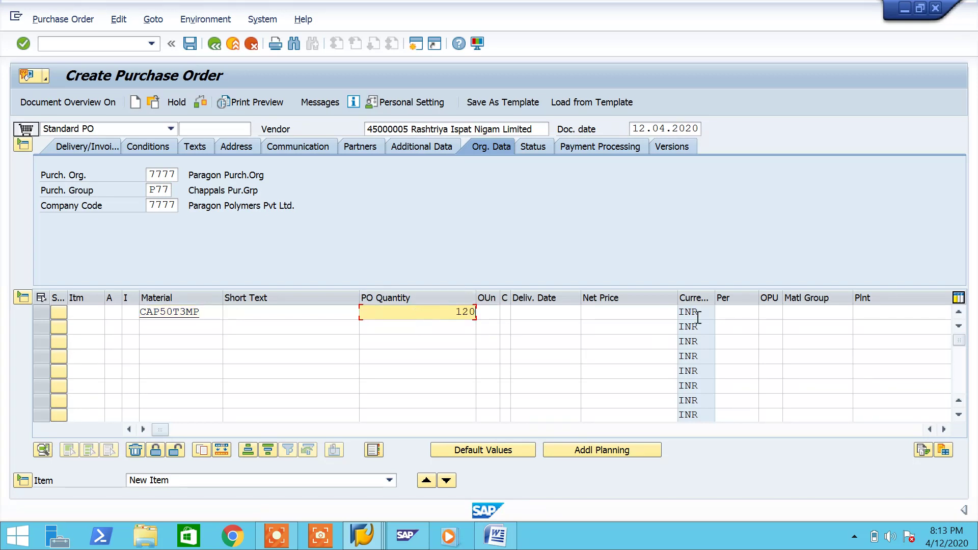
{"action": "left_click", "coordinate": [890, 312]}
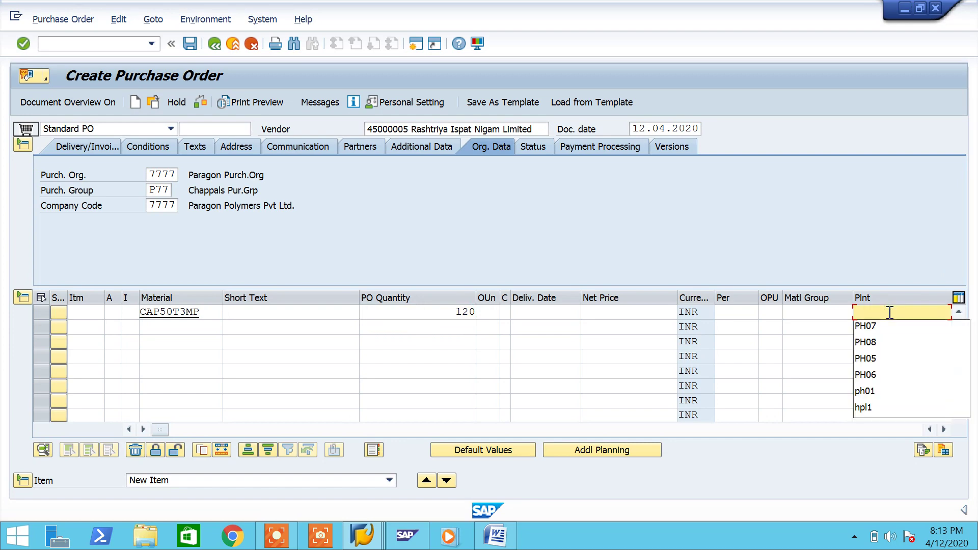
{"action": "key", "text": "Down"}
{"action": "key", "text": "Return"}
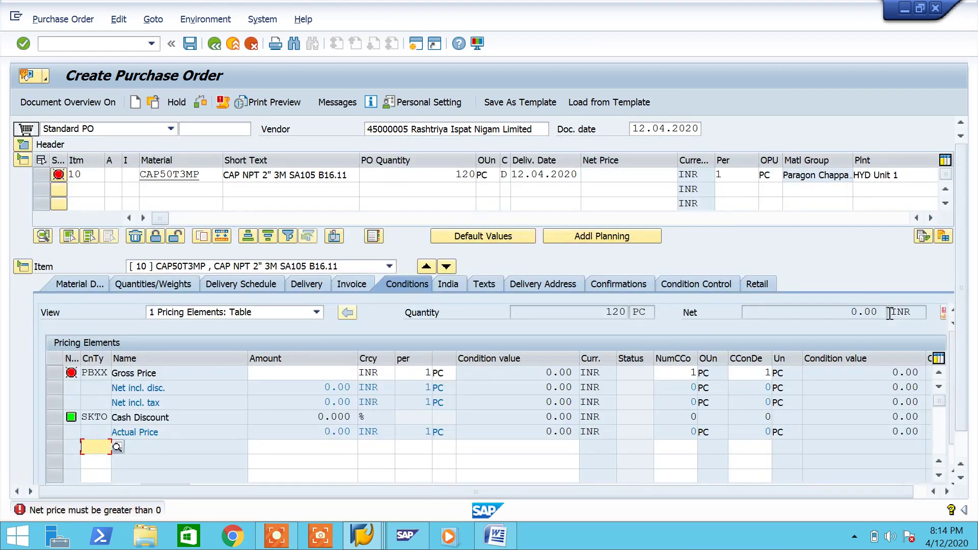
- Add the gross price condition PB00 to item 10 with an amount of 450 INR
{"action": "key", "text": "Down"}
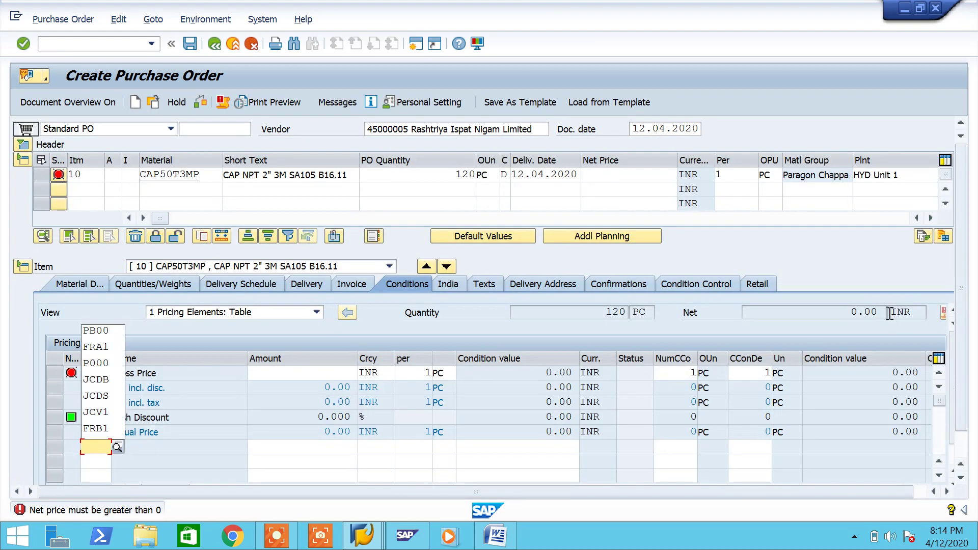
{"action": "key", "text": "Down"}
{"action": "key", "text": "Return"}
{"action": "key", "text": "Return"}
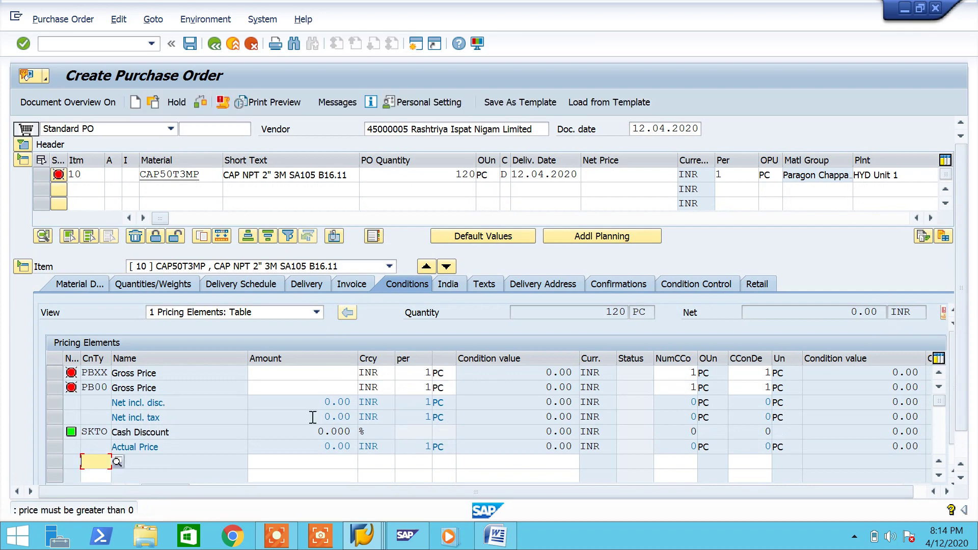
{"action": "left_click", "coordinate": [318, 391]}
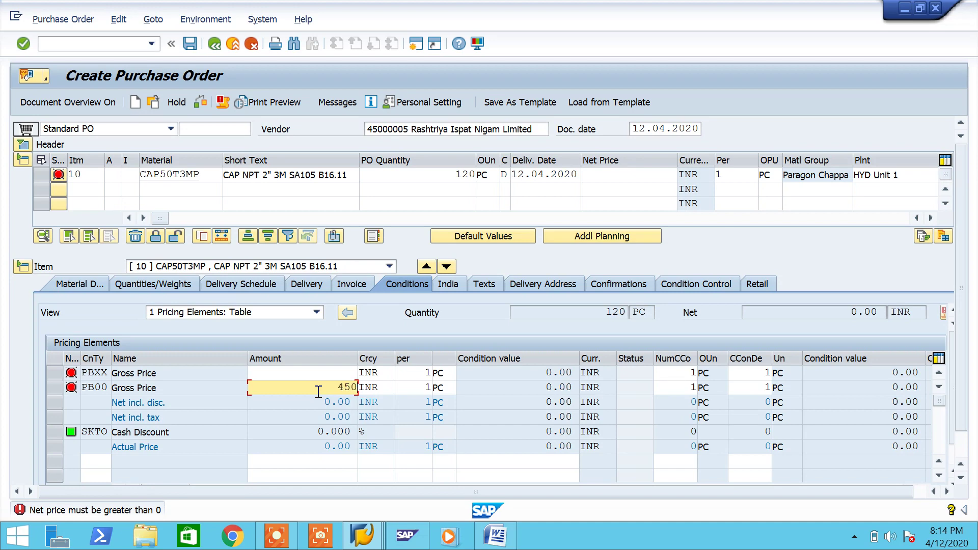
{"action": "key", "text": "Return"}
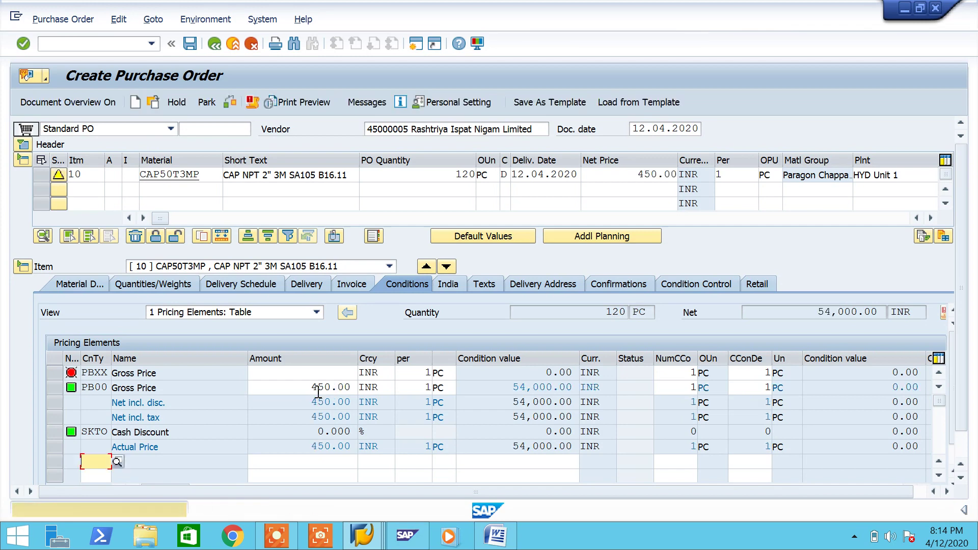
- Expand the purchase order's header details and run the check on the order
{"action": "left_click", "coordinate": [22, 145]}
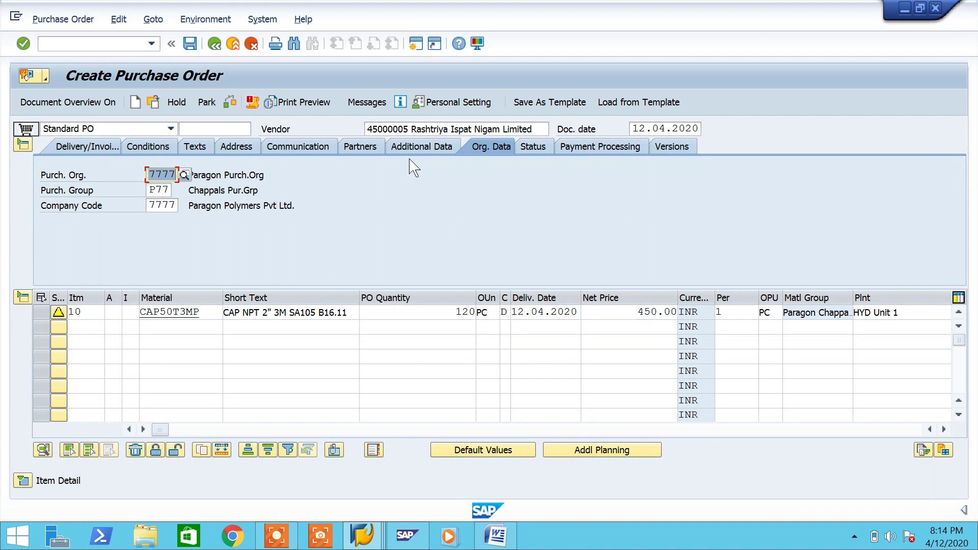
{"action": "left_click", "coordinate": [236, 106]}
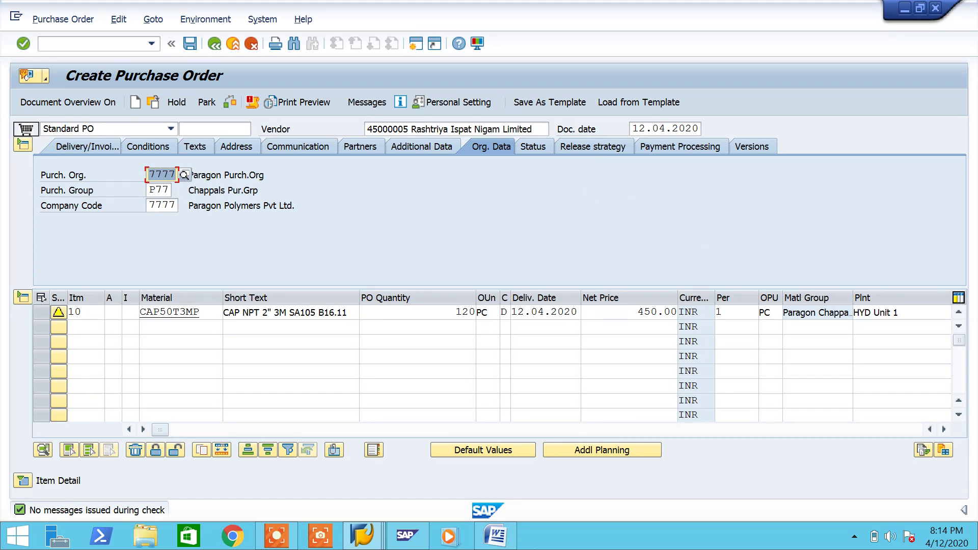
- Switch to Word, paste the purchase order screenshot and frame its Release strategy tab with a red-outlined rectangle about 0.59 by 0.31 inches
{"action": "left_click", "coordinate": [495, 536]}
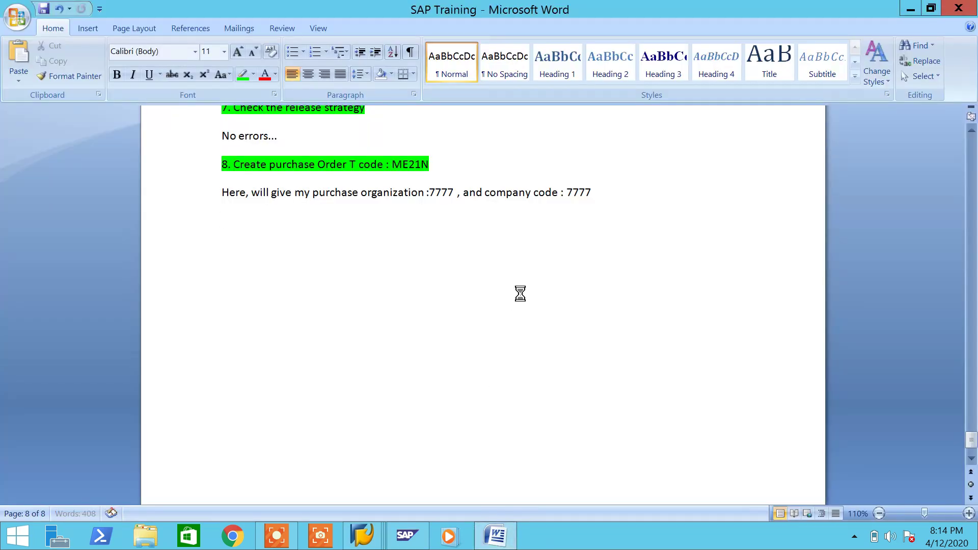
{"action": "key", "text": "ctrl+v"}
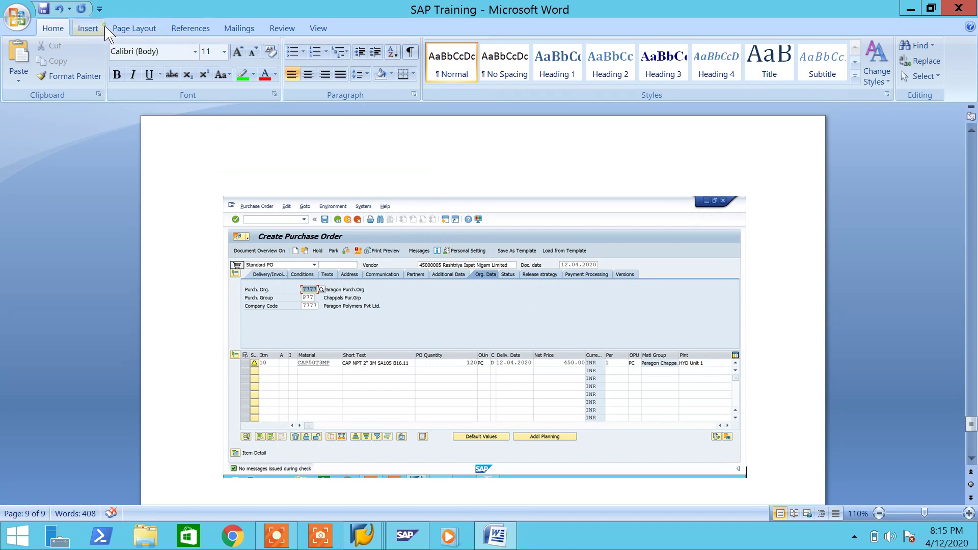
{"action": "left_click", "coordinate": [88, 29]}
{"action": "left_click", "coordinate": [207, 76]}
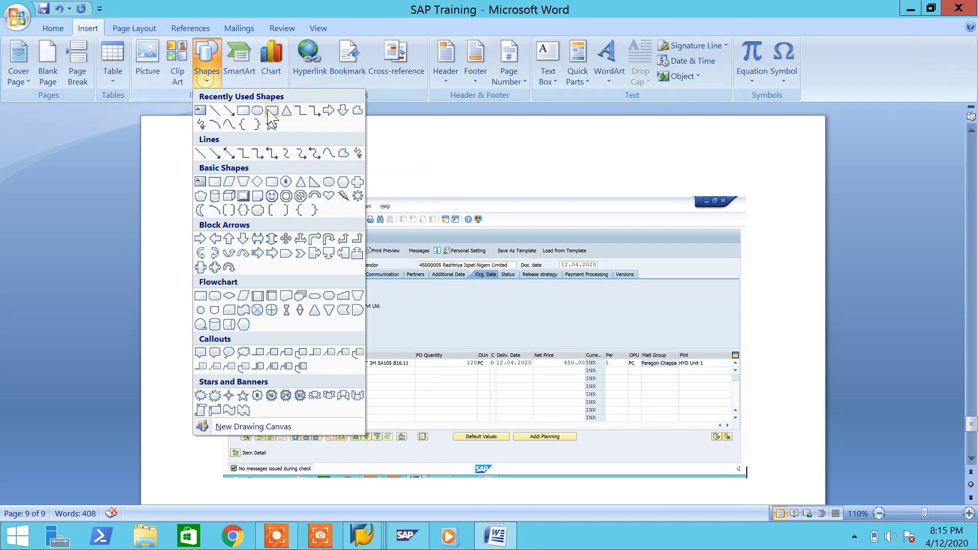
{"action": "left_click", "coordinate": [240, 115]}
{"action": "left_click_drag", "start_coordinate": [515, 262], "coordinate": [563, 286]}
{"action": "left_click", "coordinate": [492, 46]}
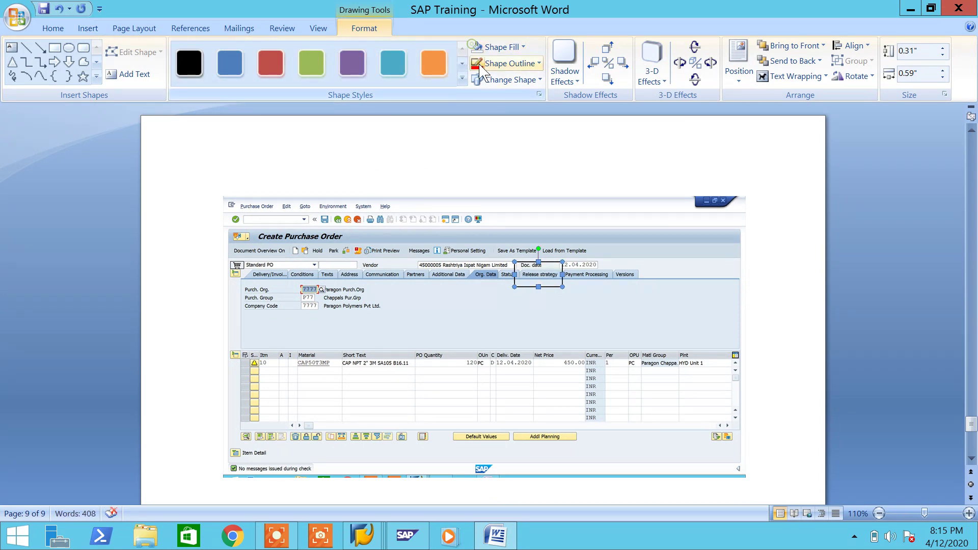
{"action": "left_click", "coordinate": [502, 63]}
- Add the line "Look at here, at header level extra tab has come Release strategy" below the pasted screenshot
{"action": "left_click", "coordinate": [759, 475]}
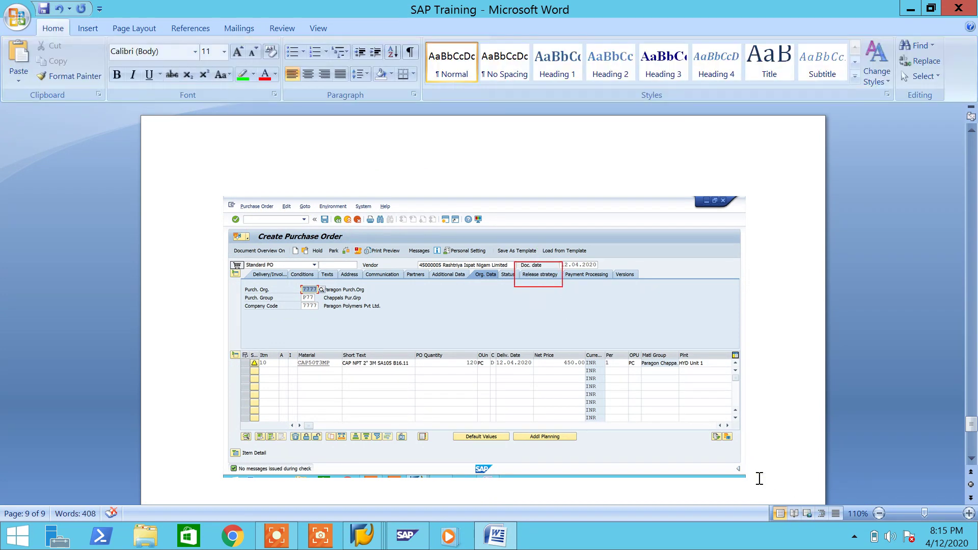
{"action": "type", "text": "Look at here"}
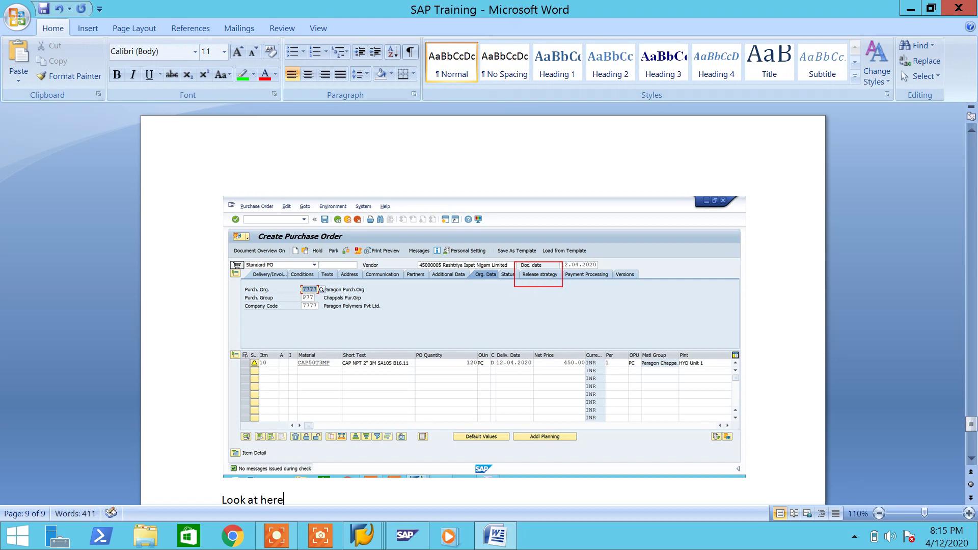
{"action": "type", "text": ", at header level"}
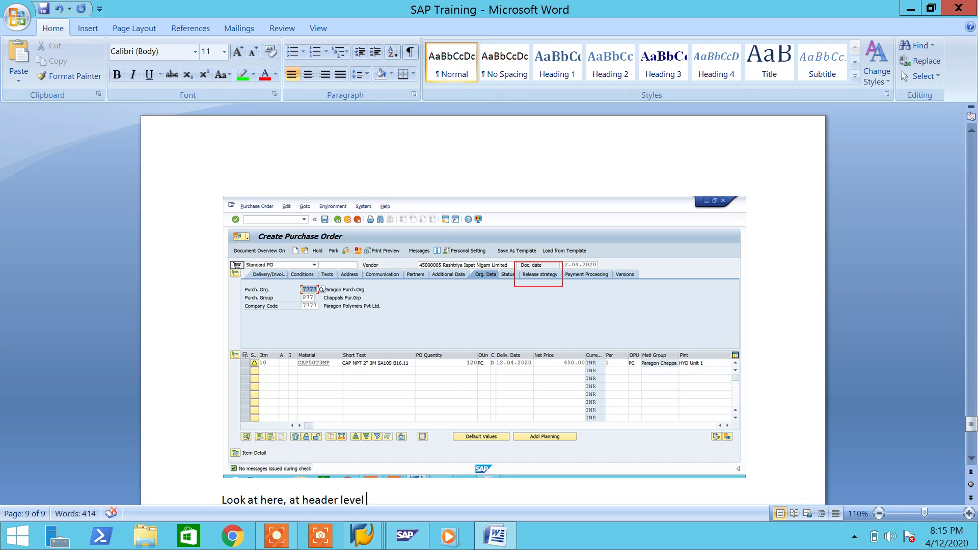
{"action": "scroll", "coordinate": [761, 453], "scroll_direction": "down", "scroll_amount": 2}
{"action": "type", "text": "vel "}
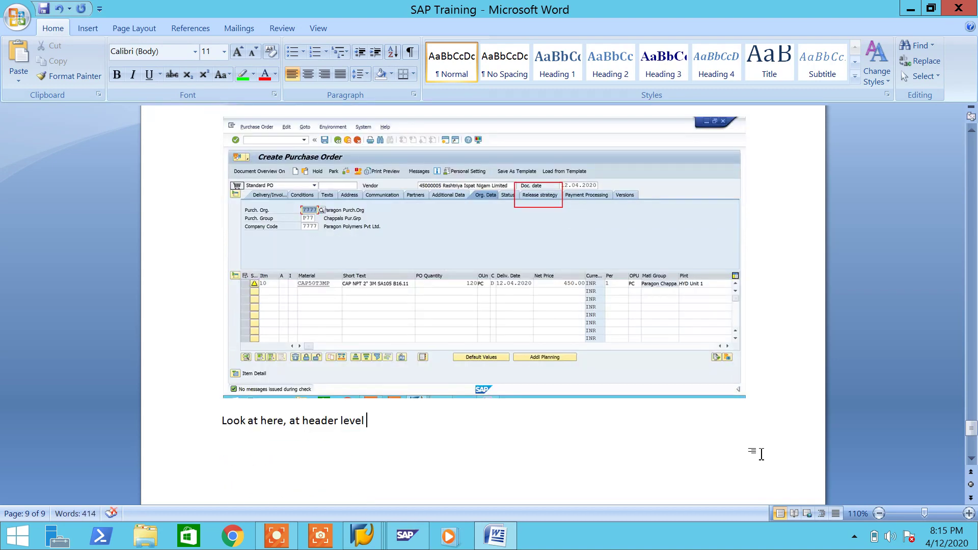
{"action": "type", "text": "extra tabe"}
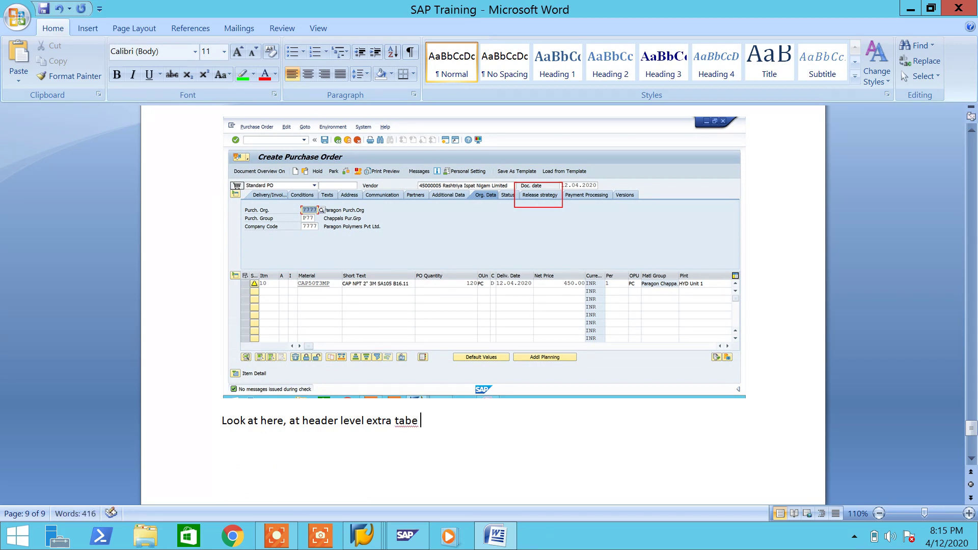
{"action": "key", "text": "BackSpace"}
{"action": "type", "text": "has come Release"}
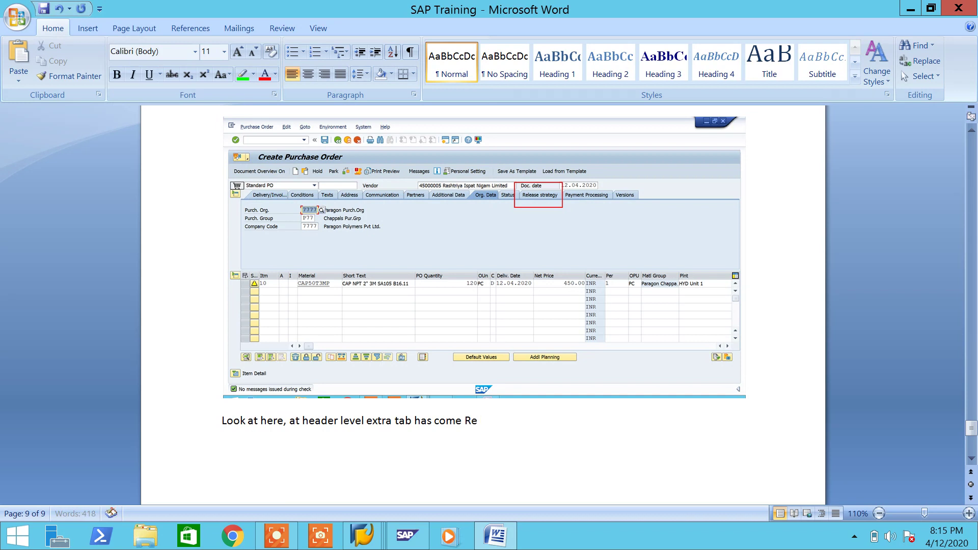
{"action": "type", "text": " strategy"}
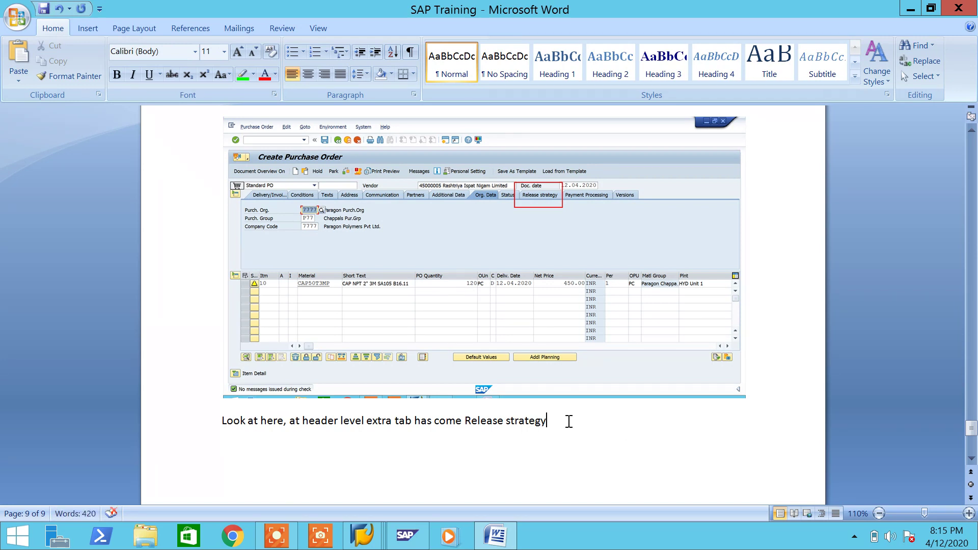
- Underline the words "Release strategy" in the new line and save the document
{"action": "left_click_drag", "start_coordinate": [562, 420], "coordinate": [480, 427]}
{"action": "left_click", "coordinate": [149, 74]}
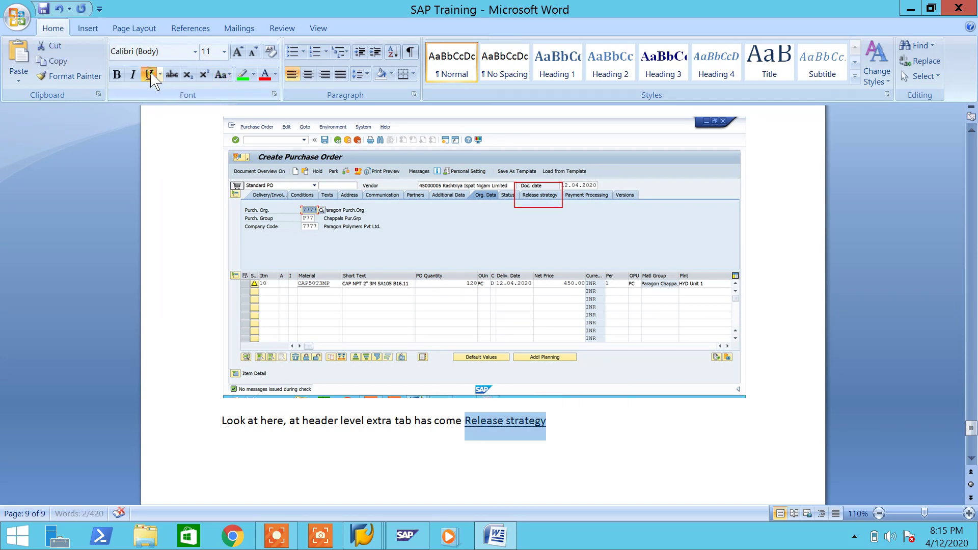
{"action": "left_click", "coordinate": [630, 468]}
{"action": "key", "text": "ctrl+s"}
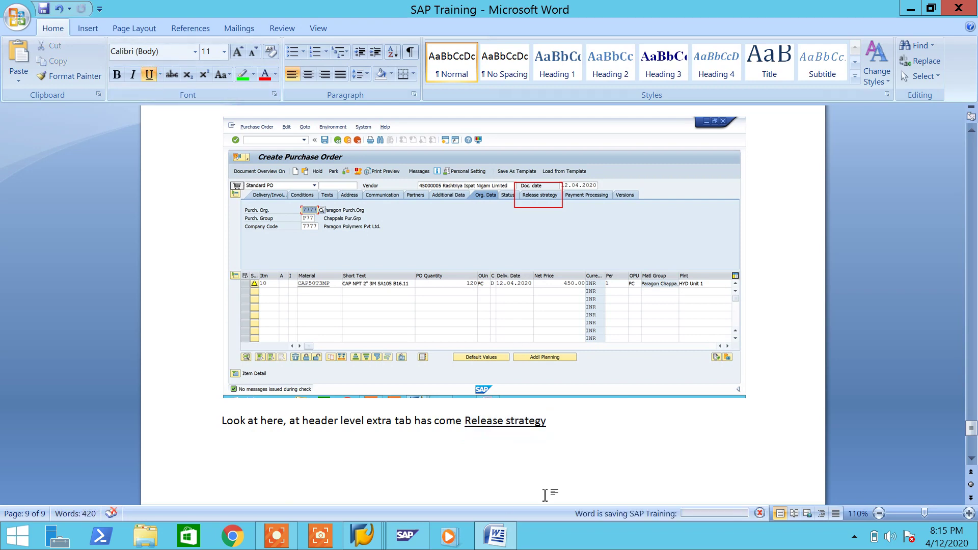
- Switch to SAP and examine the order's release strategy details and the PB00 condition value of item 10
{"action": "left_click", "coordinate": [494, 534]}
{"action": "left_click", "coordinate": [598, 151]}
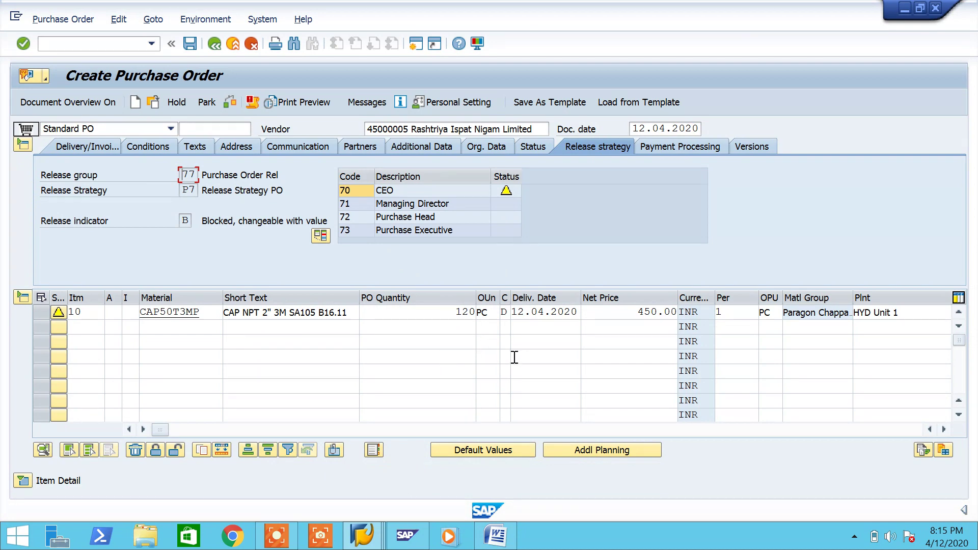
{"action": "left_click", "coordinate": [22, 482]}
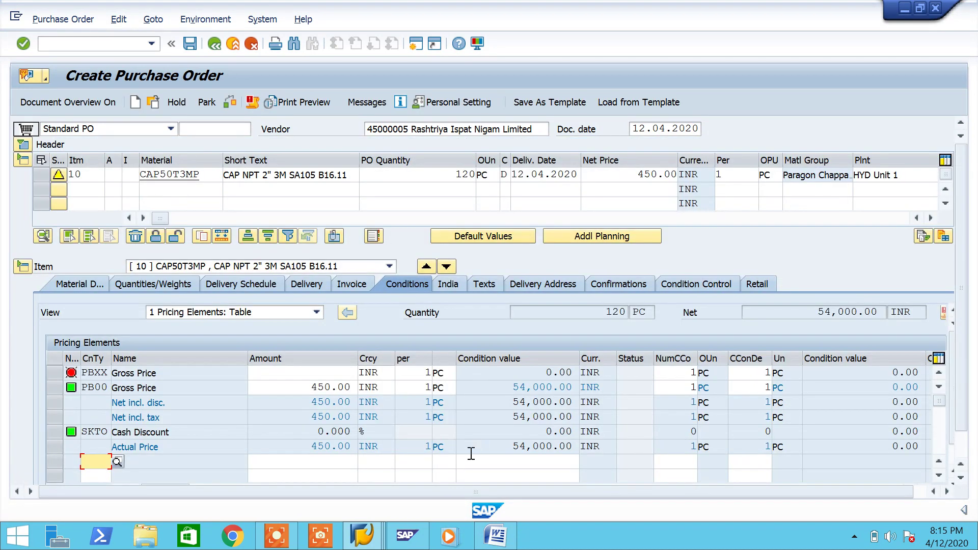
{"action": "double_click", "coordinate": [574, 389]}
- Switch to Word and start a new line without underlining that reads "Po amount is below Rs. 100000"
{"action": "left_click", "coordinate": [497, 536]}
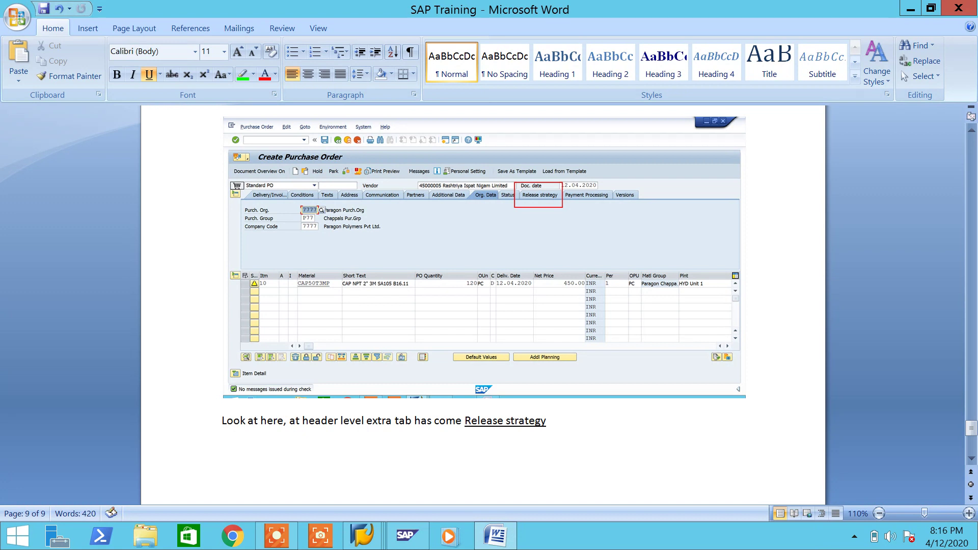
{"action": "type", "text": "Po"}
{"action": "key", "text": "BackSpace"}
{"action": "key", "text": "BackSpace"}
{"action": "type", "text": "U"}
{"action": "key", "text": "BackSpace"}
{"action": "type", "text": "U"}
{"action": "key", "text": "BackSpace"}
{"action": "key", "text": "ctrl+u"}
{"action": "type", "text": "Po amou"}
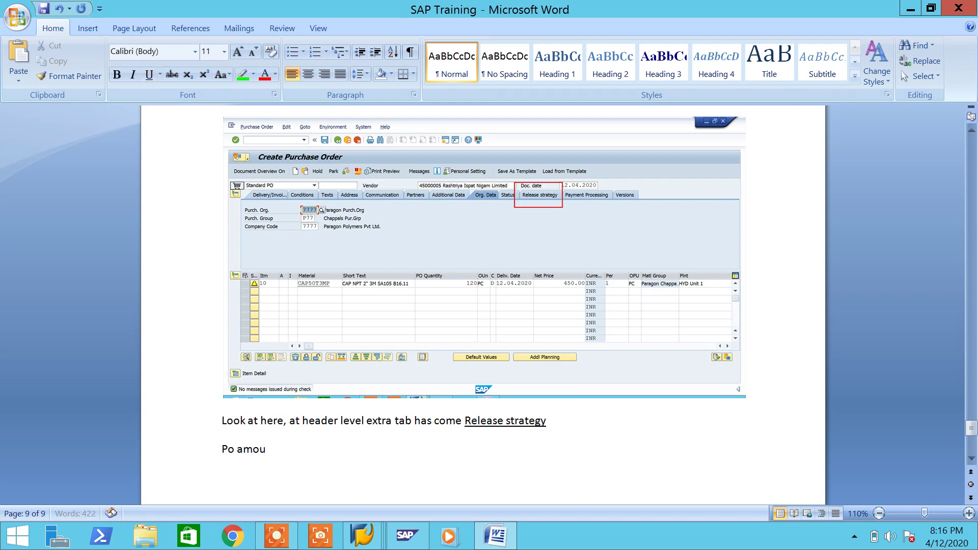
{"action": "type", "text": "nt is below 10000"}
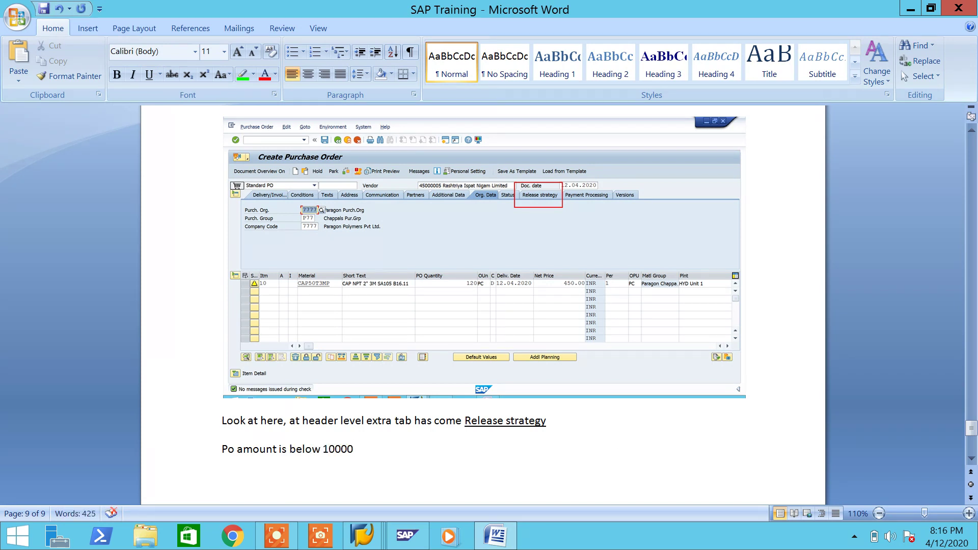
{"action": "type", "text": "0"}
{"action": "left_click", "coordinate": [326, 450]}
{"action": "type", "text": "Rs."}
{"action": "left_click", "coordinate": [408, 446]}
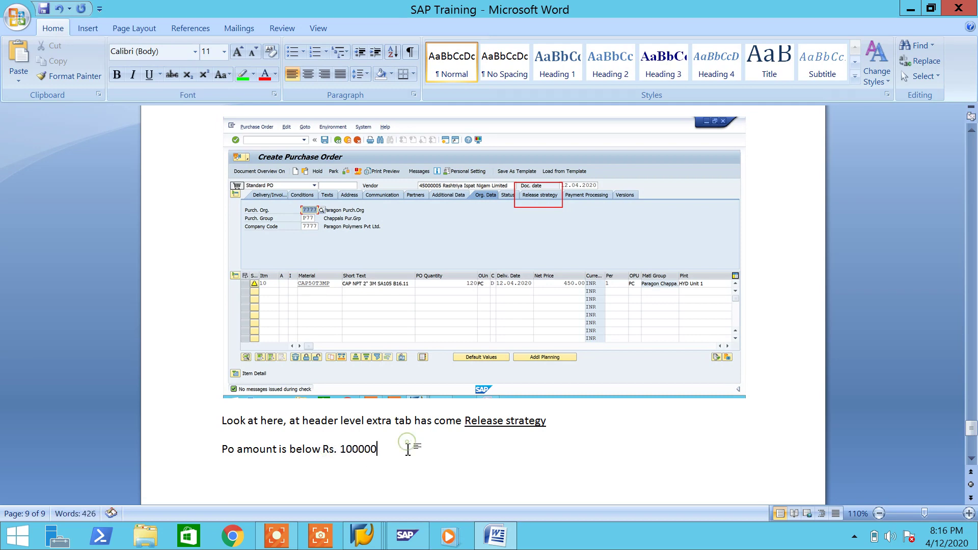
- Continue the sentence with "that's why it allowed", correcting the misspelled "thats" with the spelling suggestion
{"action": "type", "text": "thats why"}
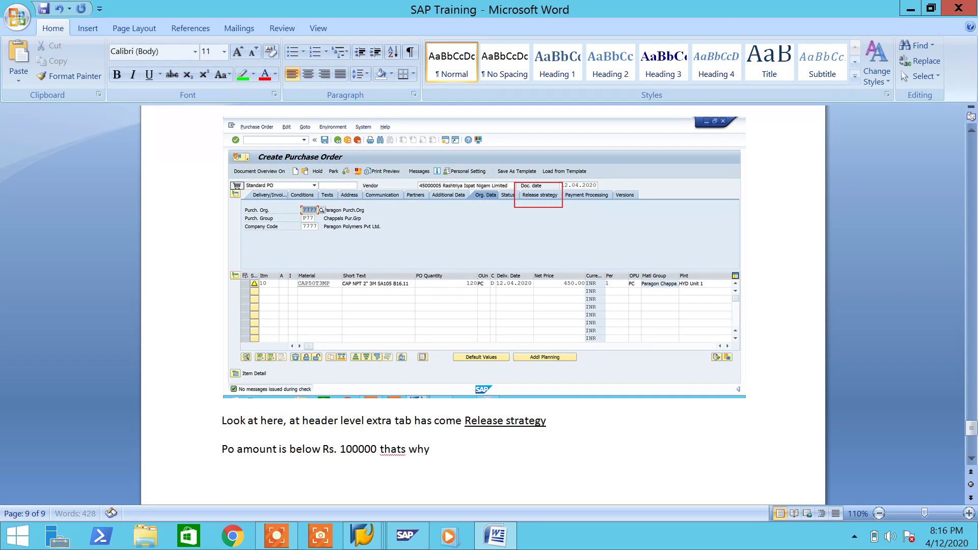
{"action": "type", "text": " it allowed"}
{"action": "right_click", "coordinate": [399, 455]}
{"action": "left_click", "coordinate": [449, 234]}
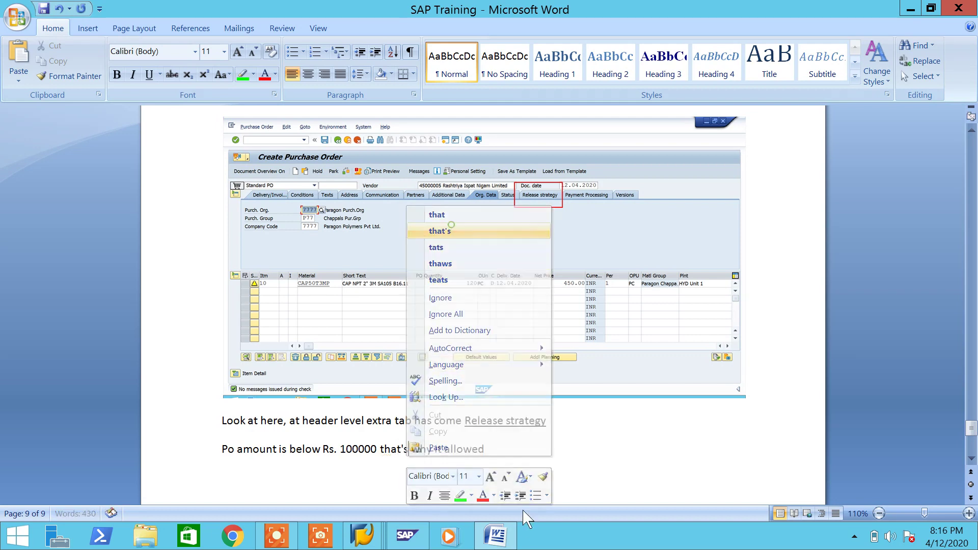
{"action": "left_click", "coordinate": [537, 448]}
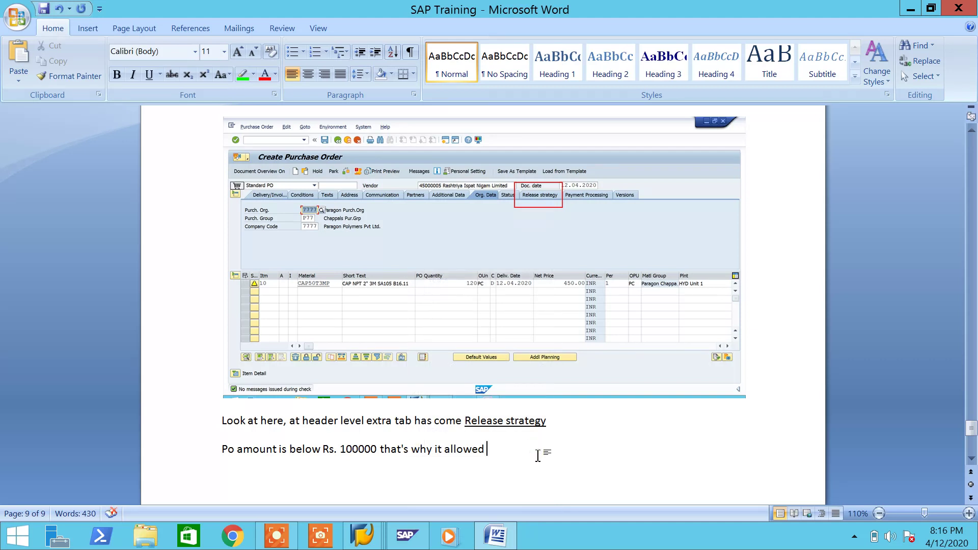
- Finish the sentence with "approved all people from purchase executive to CEO" and save the document
{"action": "type", "text": "approv"}
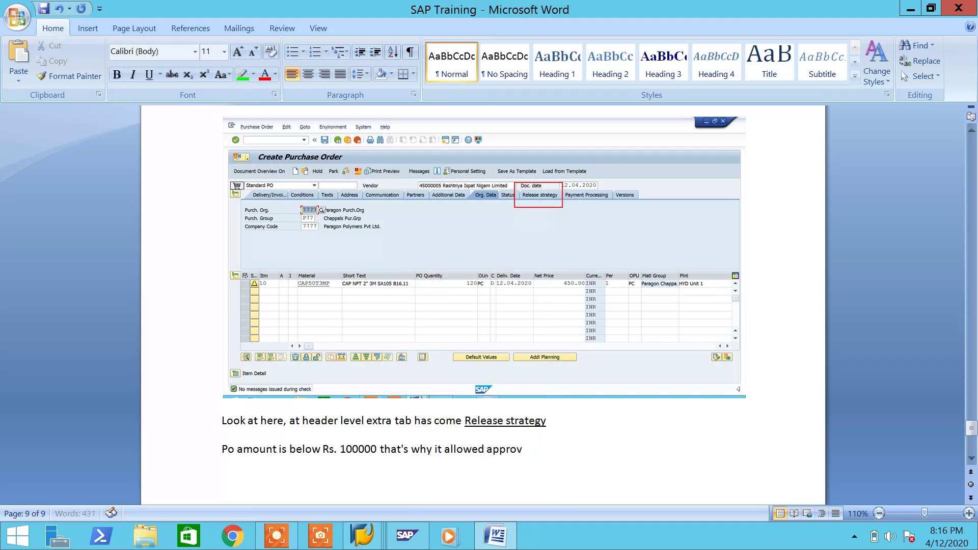
{"action": "type", "text": "ed all people from pur"}
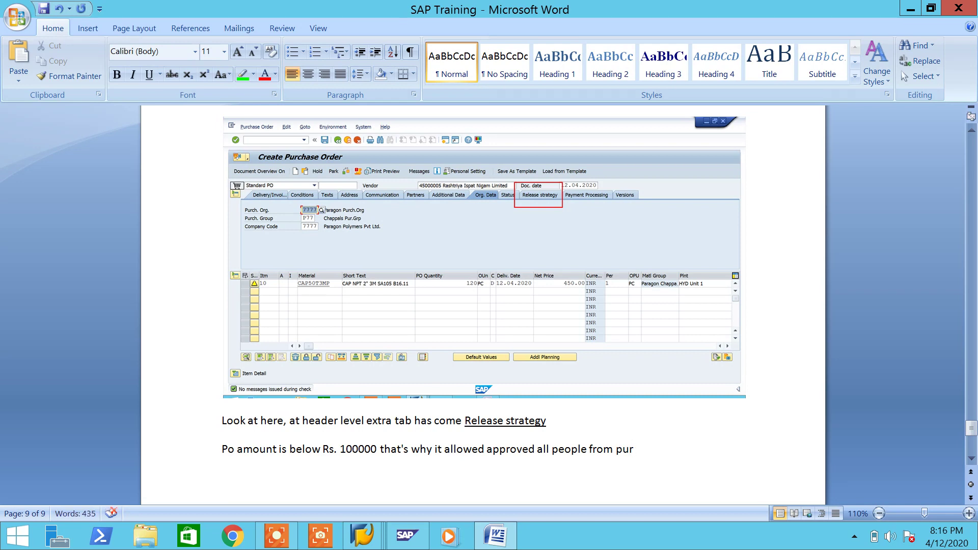
{"action": "type", "text": "chase exect"}
{"action": "key", "text": "BackSpace"}
{"action": "key", "text": "BackSpace"}
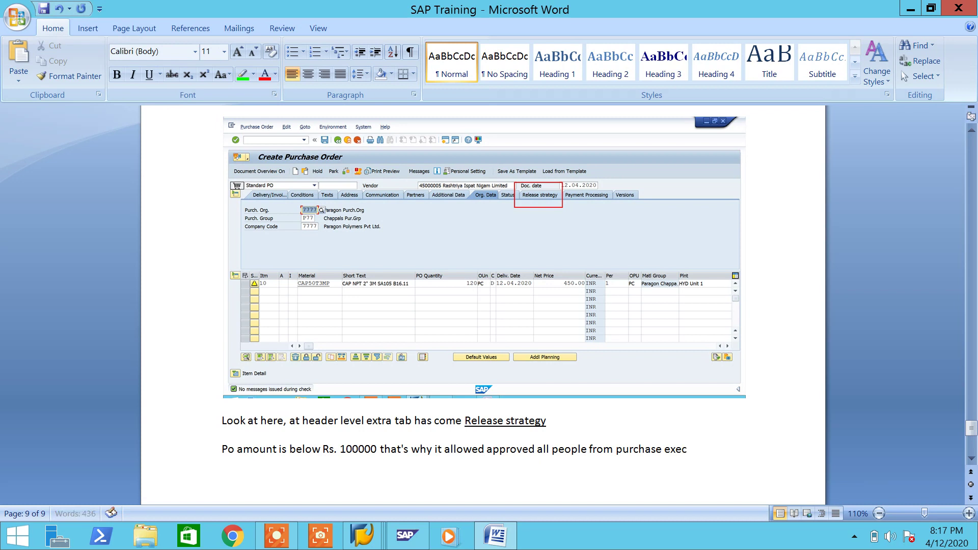
{"action": "type", "text": "utive to CEO"}
{"action": "key", "text": "ctrl+s"}
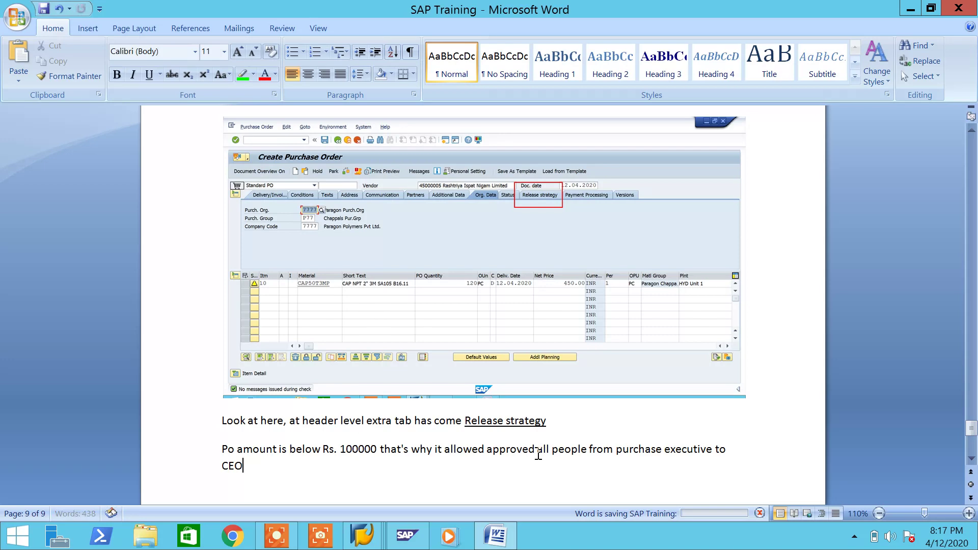
- Switch to SAP, expand the order's header to its release strategy details and save the purchase order
{"action": "left_click", "coordinate": [506, 540]}
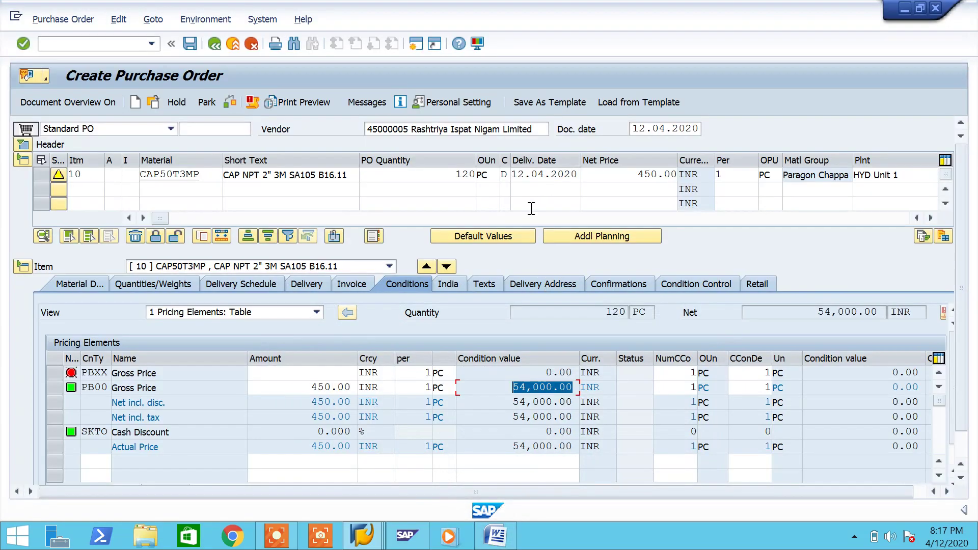
{"action": "left_click", "coordinate": [22, 144]}
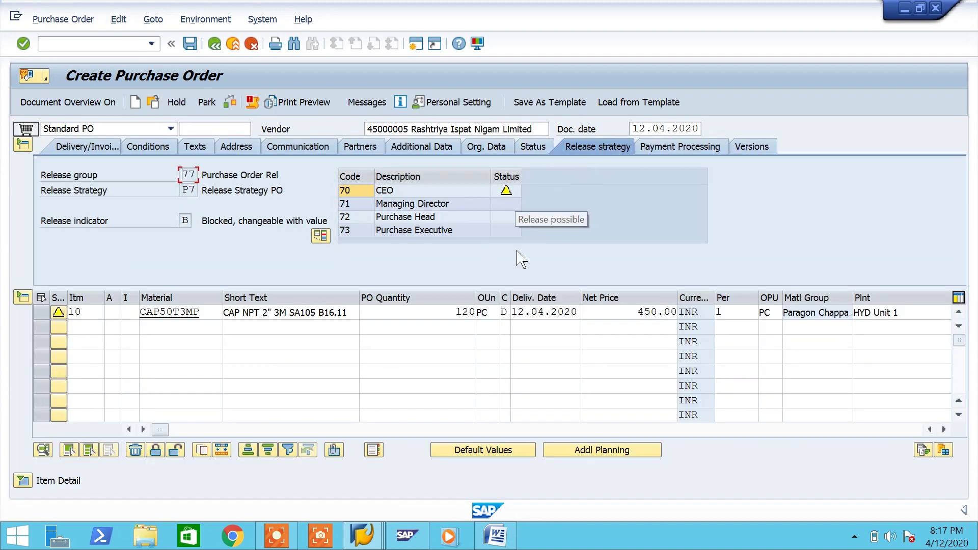
{"action": "left_click", "coordinate": [194, 50]}
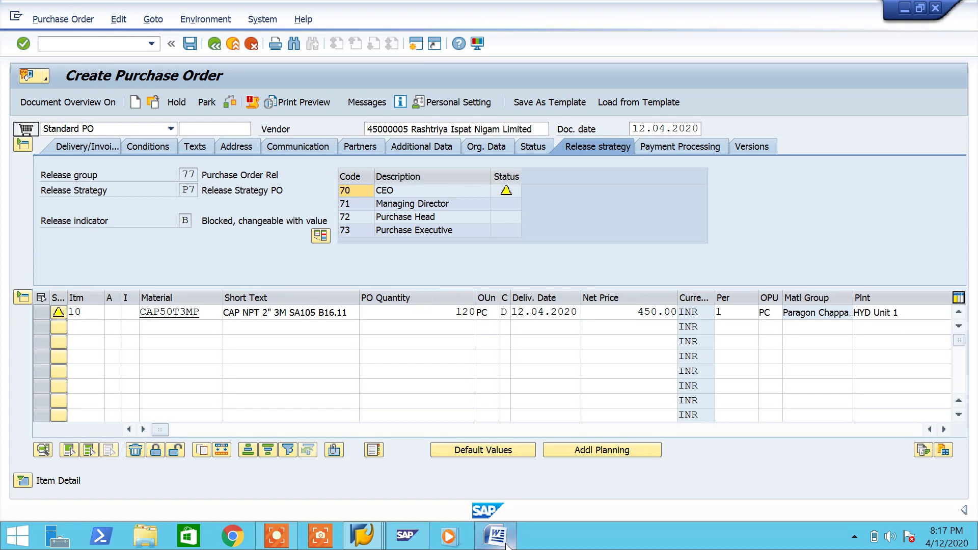
{"action": "left_click", "coordinate": [515, 530]}
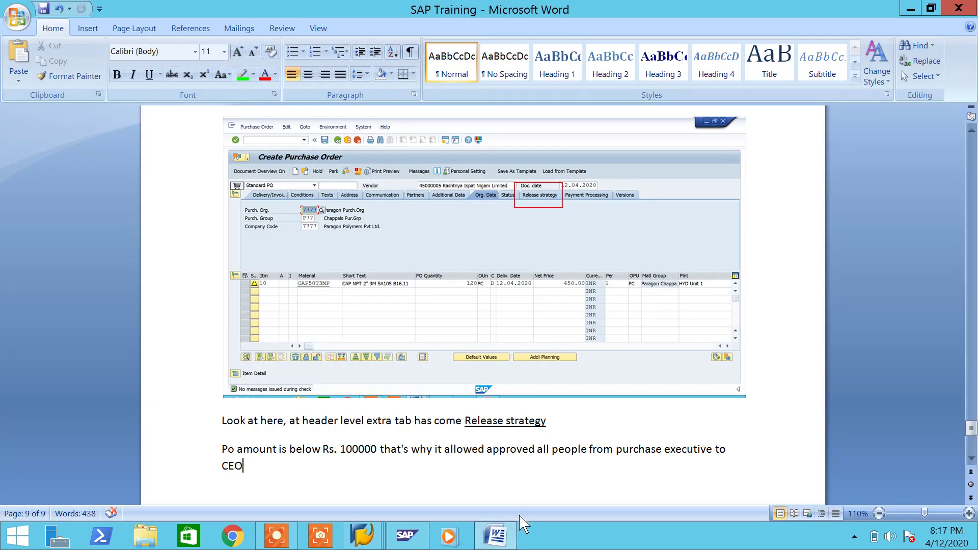
{"action": "left_click", "coordinate": [496, 535]}
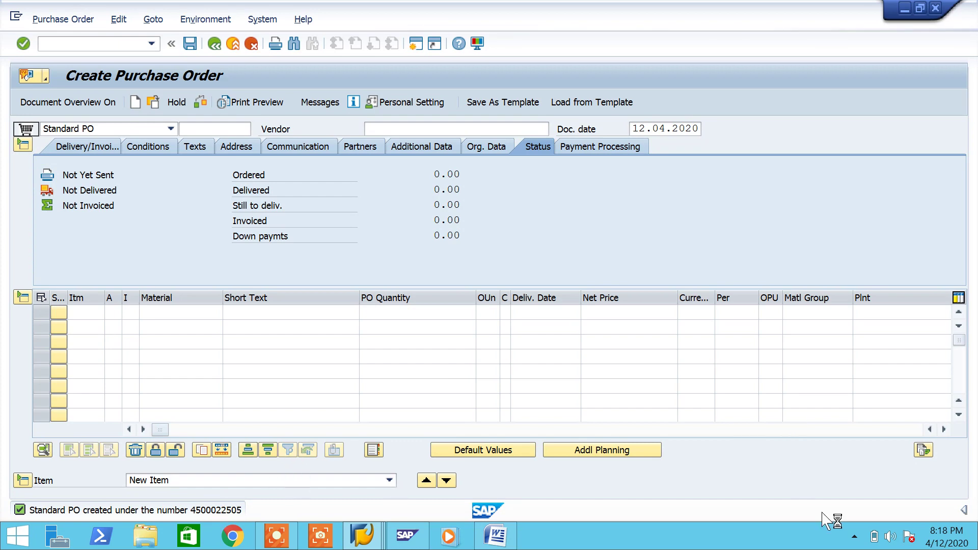
- Open the details of the order creation message and copy its heading with the purchase order number
{"action": "left_click", "coordinate": [854, 538]}
{"action": "left_click", "coordinate": [854, 538]}
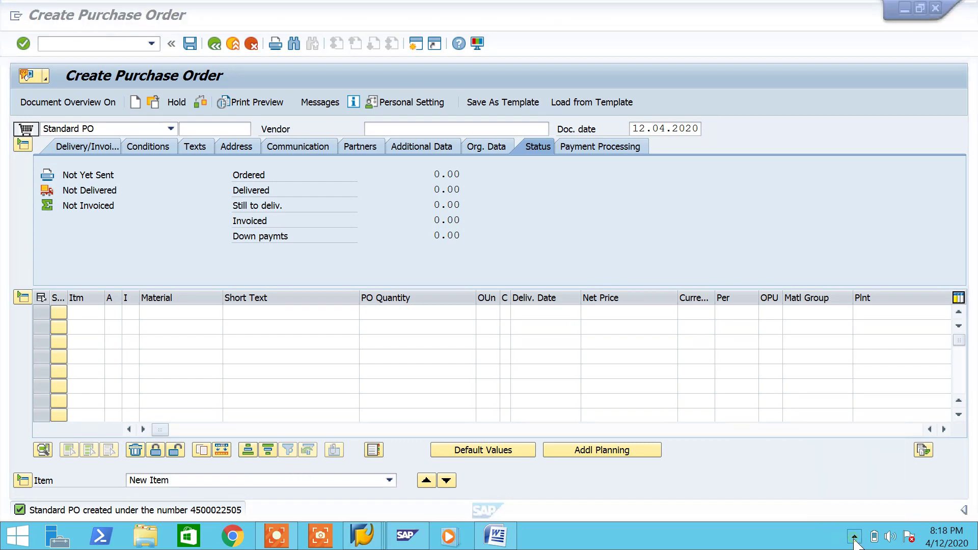
{"action": "left_click", "coordinate": [395, 524]}
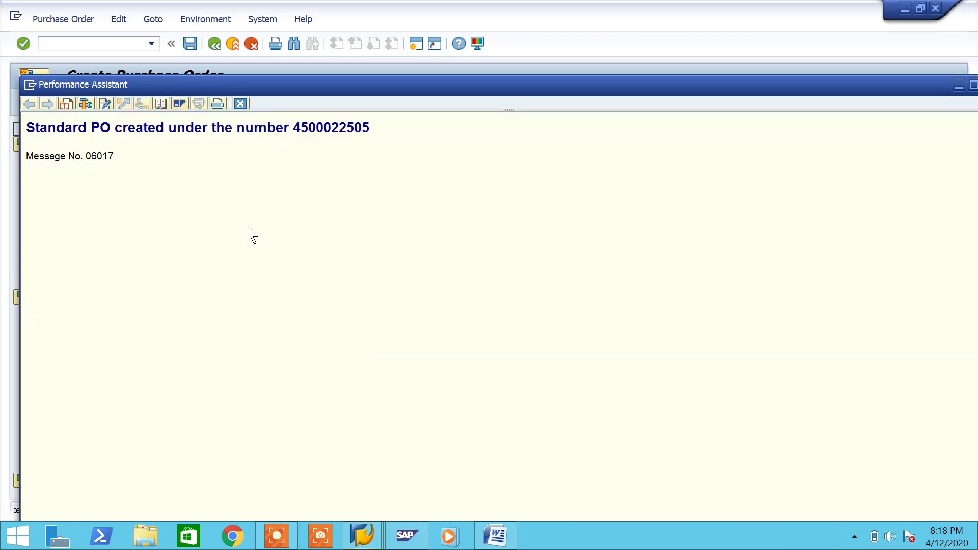
{"action": "left_click_drag", "start_coordinate": [371, 129], "coordinate": [26, 128]}
{"action": "key", "text": "ctrl+c"}
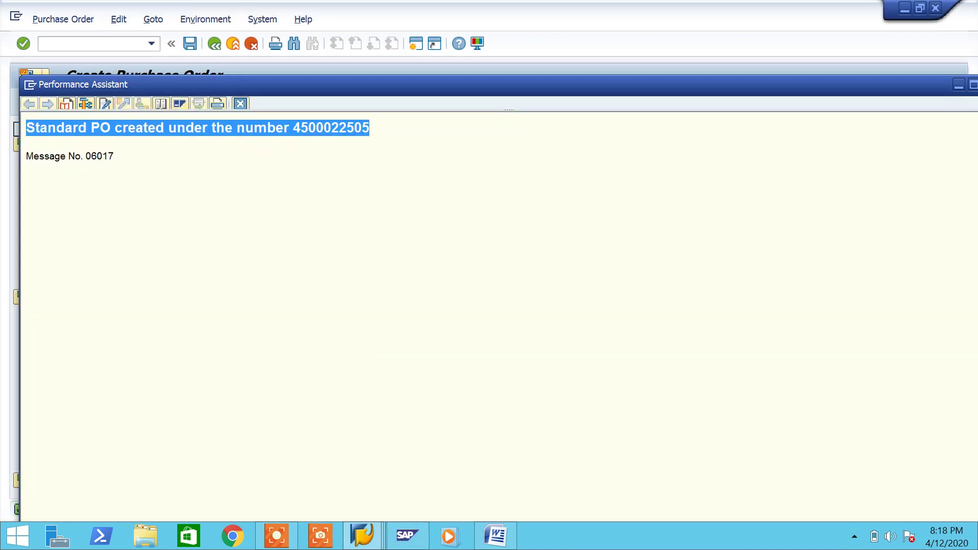
- Switch to Word and paste the copied message below the CEO sentence, matching the destination formatting
{"action": "left_click", "coordinate": [495, 535]}
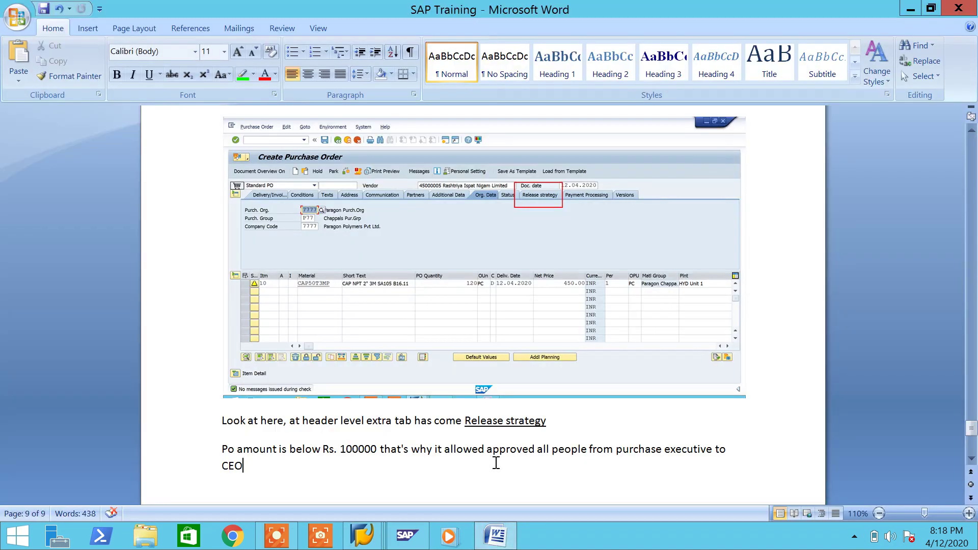
{"action": "key", "text": "ctrl+v"}
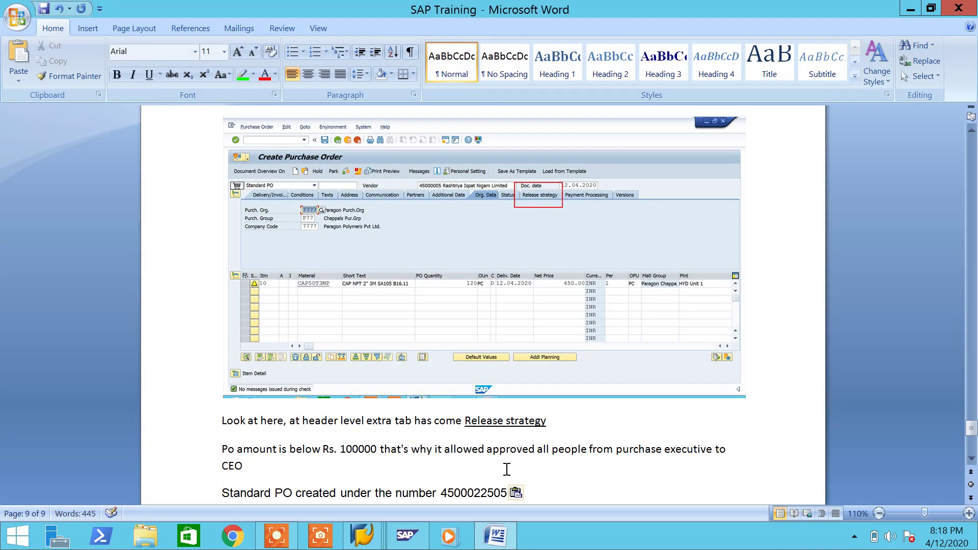
{"action": "left_click", "coordinate": [516, 493]}
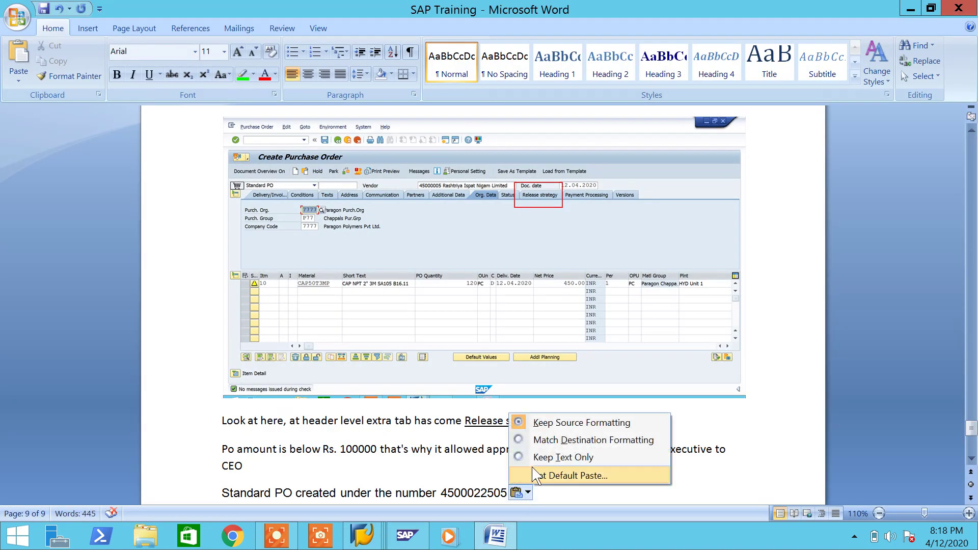
{"action": "left_click", "coordinate": [542, 439]}
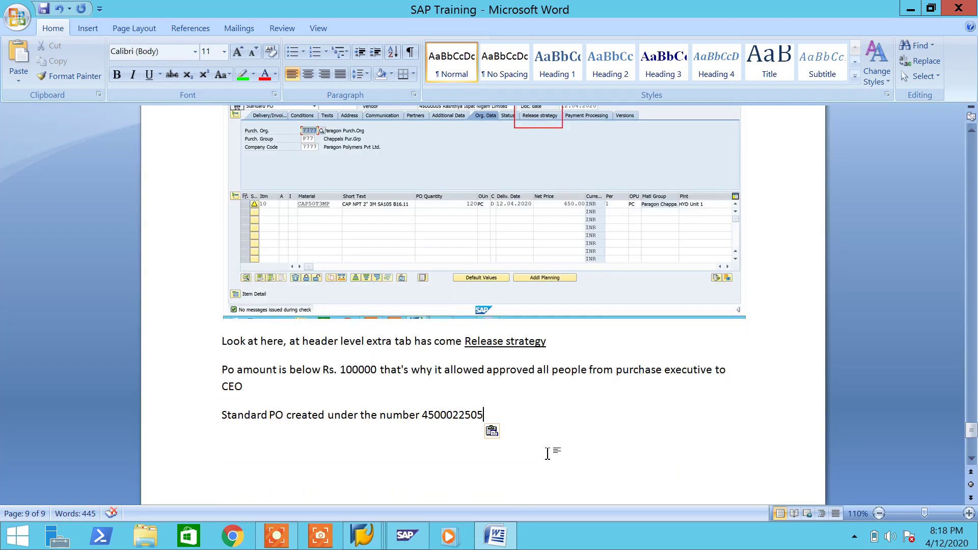
- Start a new line below the pasted order creation message and highlight the message in yellow
{"action": "key", "text": "Return"}
{"action": "triple_click", "coordinate": [499, 412]}
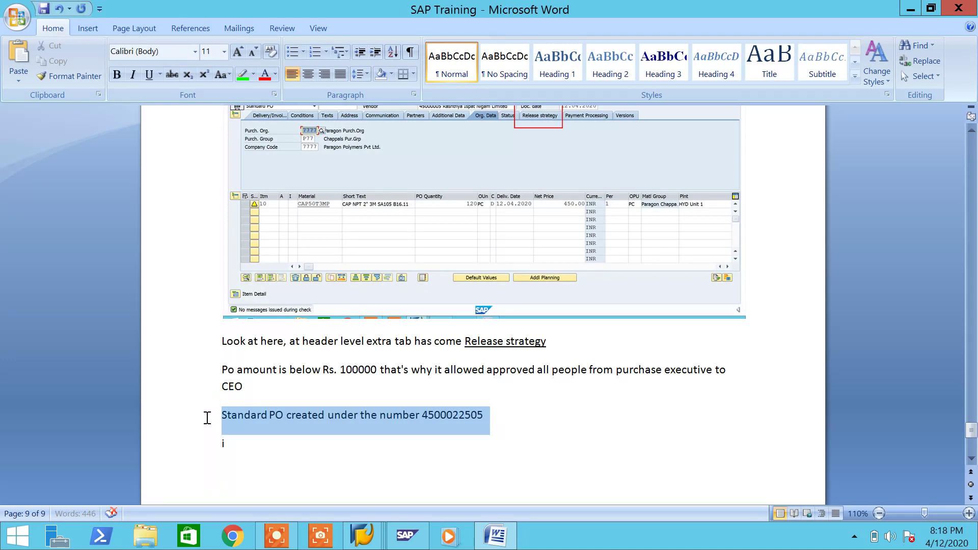
{"action": "left_click", "coordinate": [253, 74]}
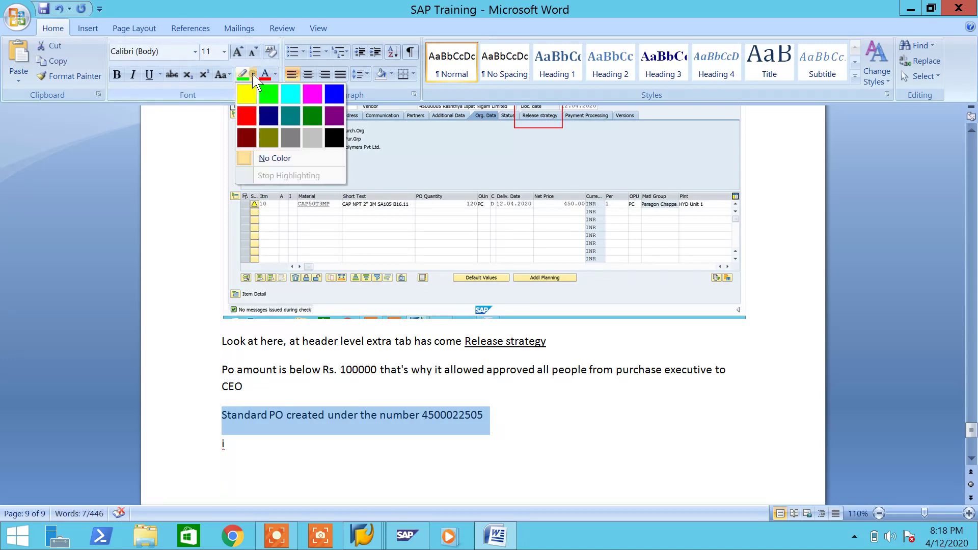
{"action": "left_click", "coordinate": [255, 95]}
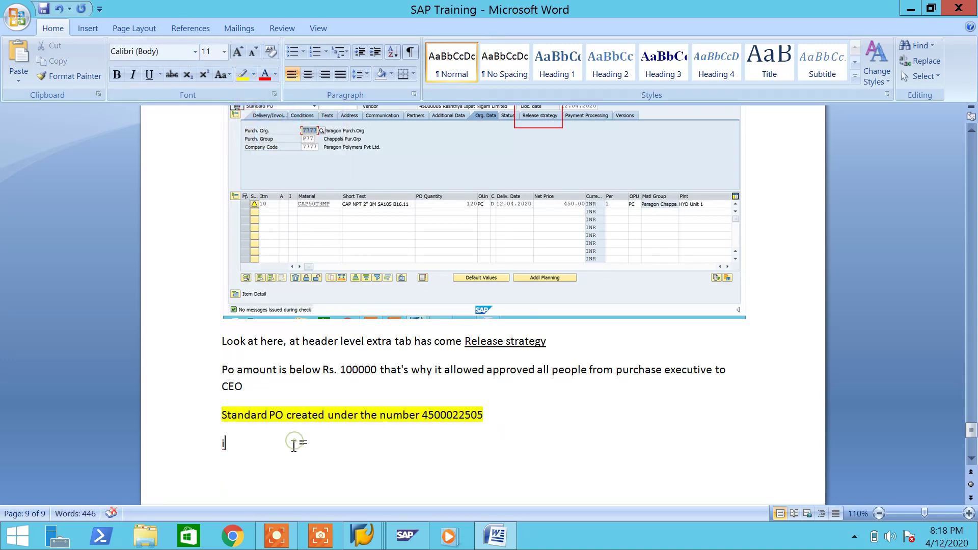
- On the new line, write "Note : Without release the Po goods receipt can not be"
{"action": "type", "text": "Note "}
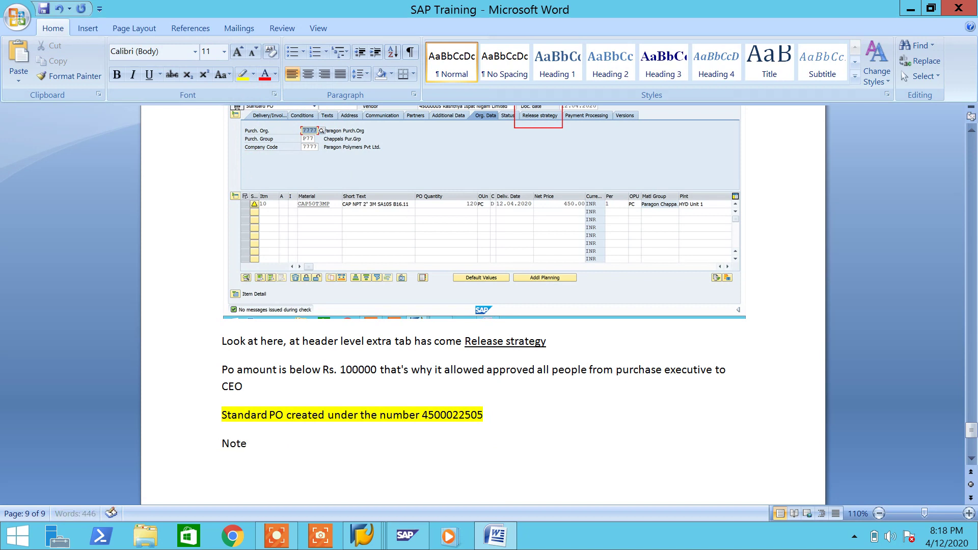
{"action": "type", "text": ": Without release the "}
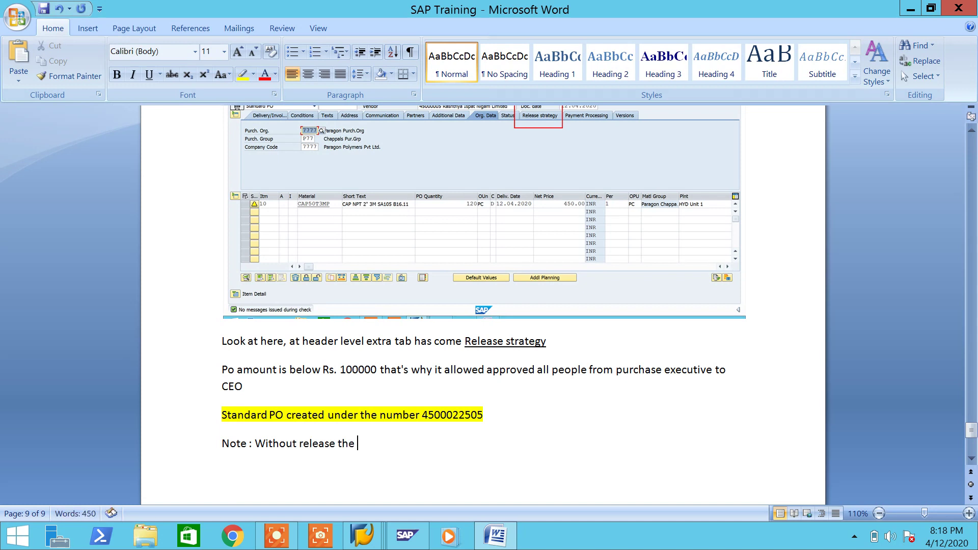
{"action": "type", "text": "Po goods re"}
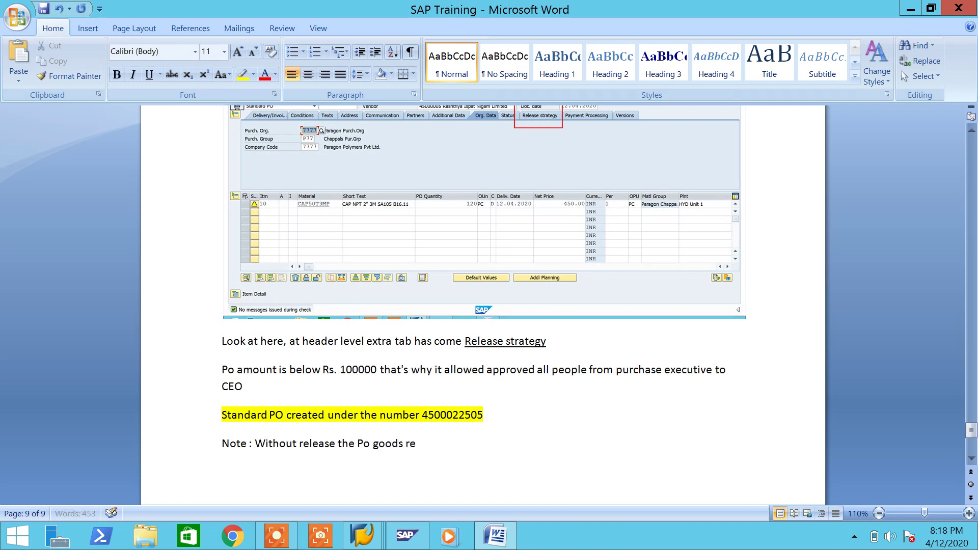
{"action": "type", "text": "ceipt can not be"}
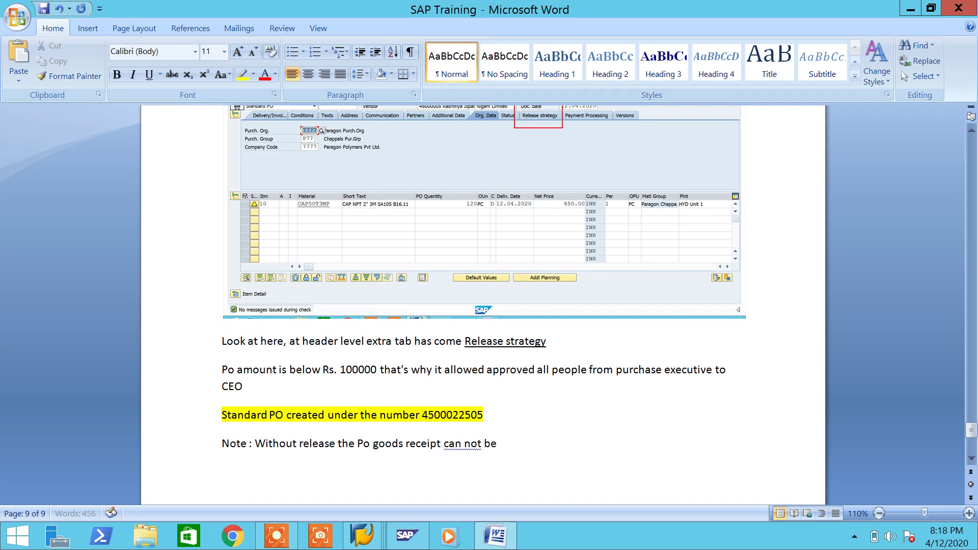
- Finish the note with "possible" and correct "can not" to "cannot"
{"action": "type", "text": " possi"}
{"action": "key", "text": "BackSpace"}
{"action": "type", "text": "e"}
{"action": "left_click", "coordinate": [461, 444]}
{"action": "key", "text": "BackSpace"}
{"action": "type", "text": "n"}
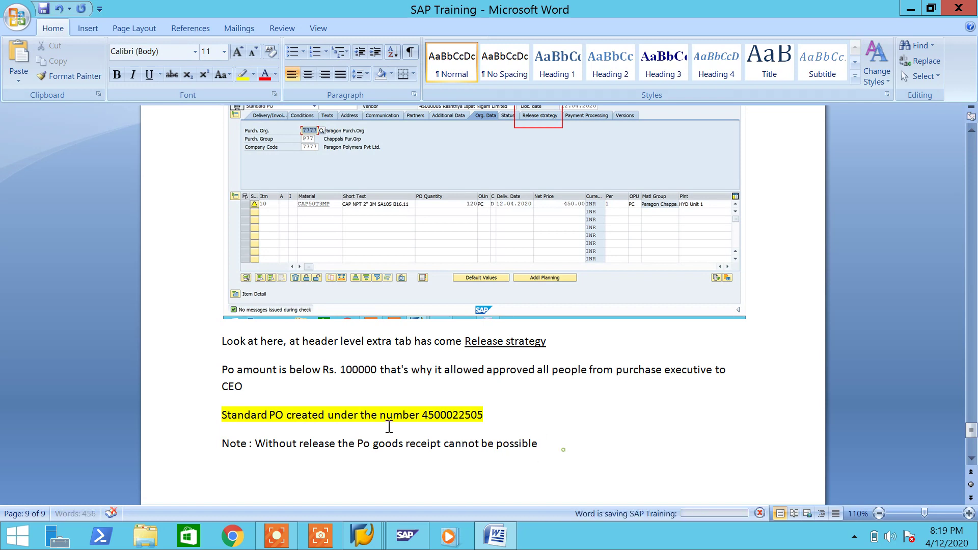
- Format the whole note line with red font colour and bright green highlighting
{"action": "triple_click", "coordinate": [233, 442]}
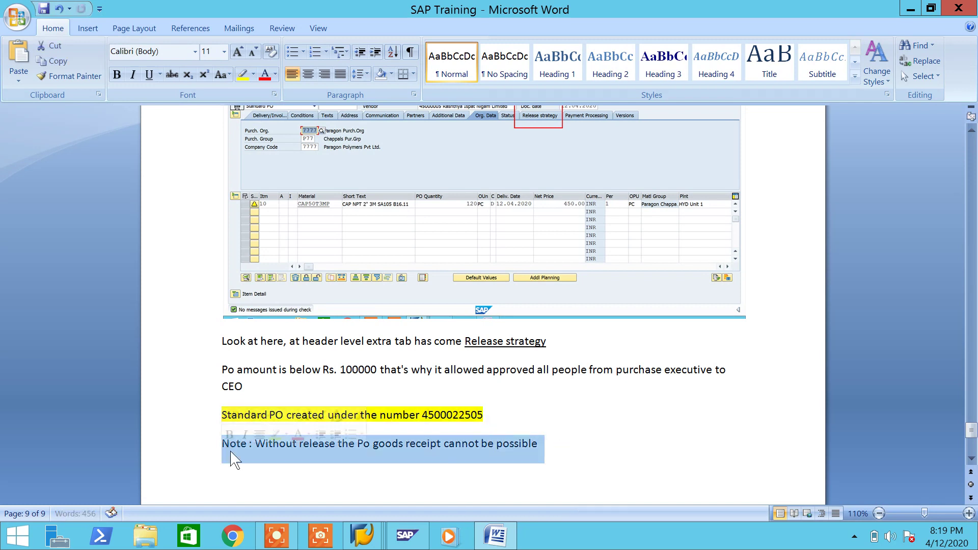
{"action": "left_click", "coordinate": [264, 74]}
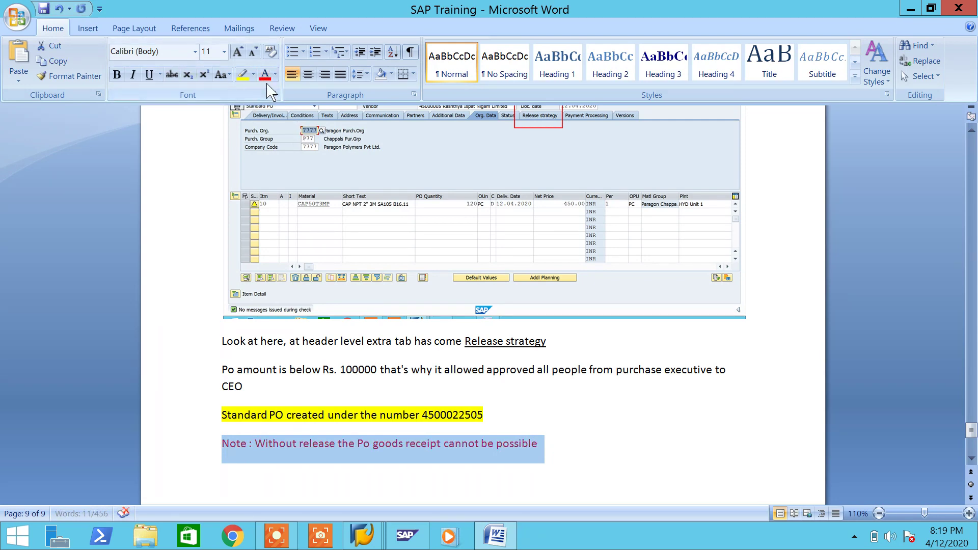
{"action": "left_click", "coordinate": [254, 74]}
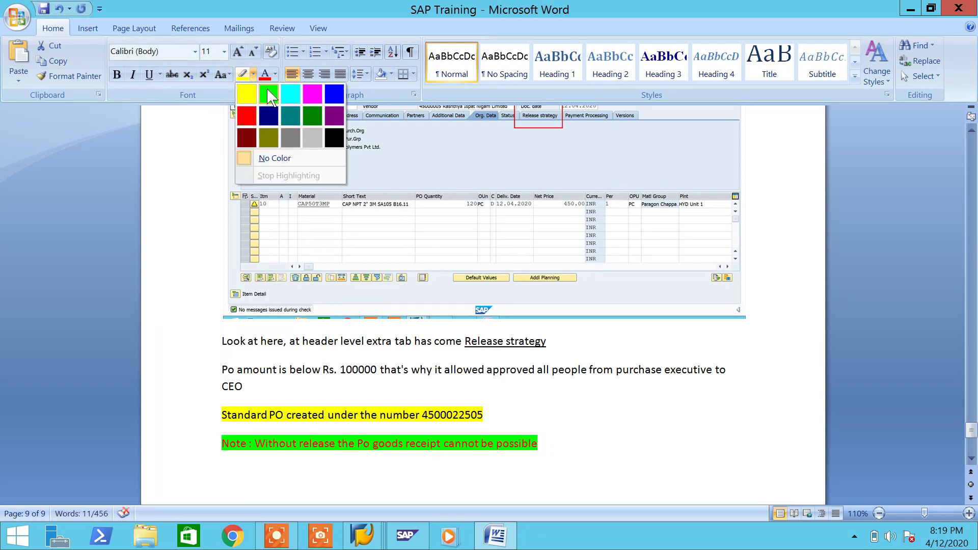
{"action": "left_click", "coordinate": [267, 89]}
{"action": "left_click", "coordinate": [579, 444]}
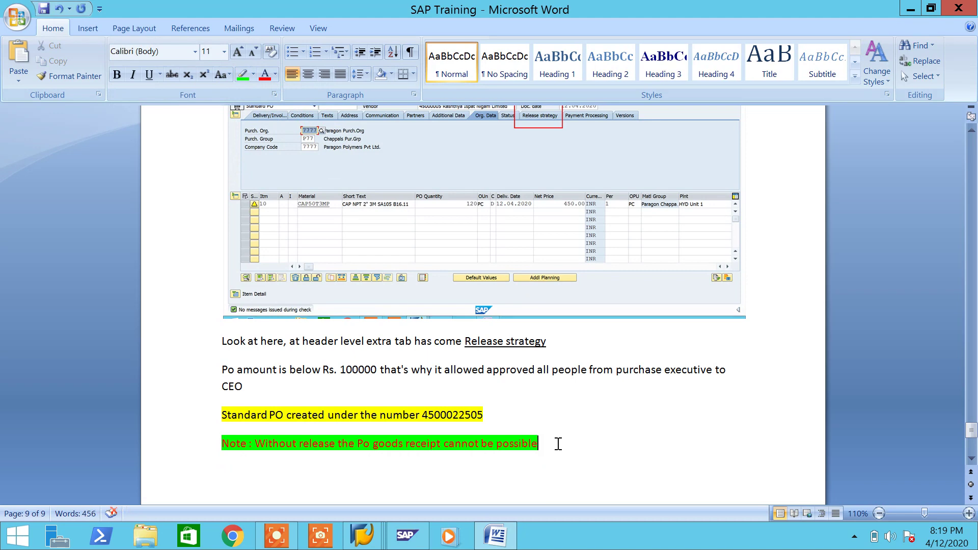
- Change the note line's font colour to black and save the document
{"action": "left_click_drag", "start_coordinate": [558, 443], "coordinate": [240, 456]}
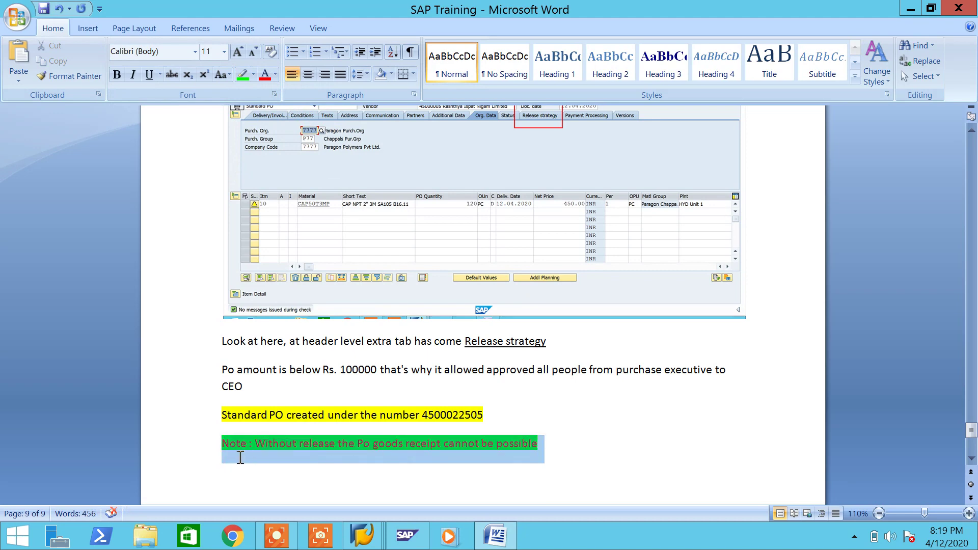
{"action": "left_click", "coordinate": [275, 73]}
{"action": "left_click", "coordinate": [278, 91]}
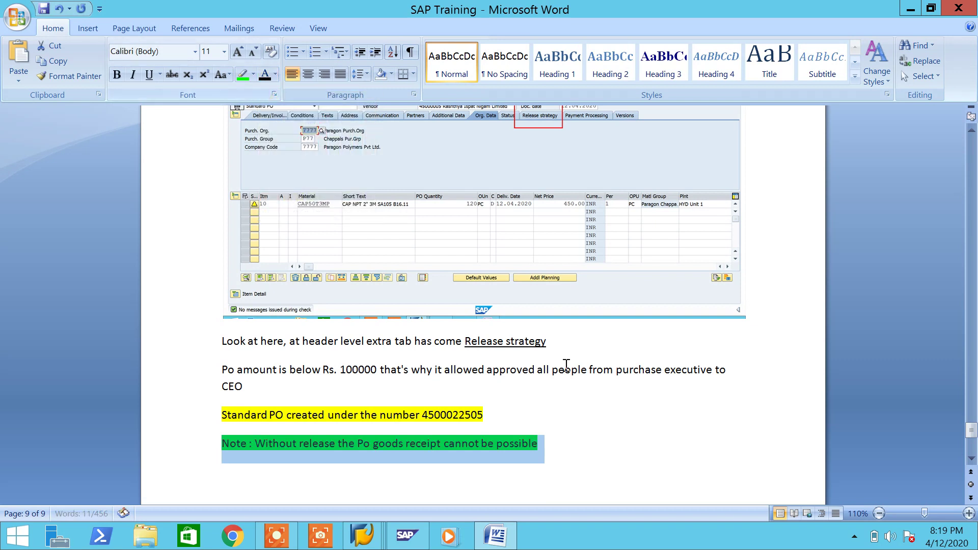
{"action": "left_click", "coordinate": [594, 468]}
{"action": "key", "text": "ctrl+s"}
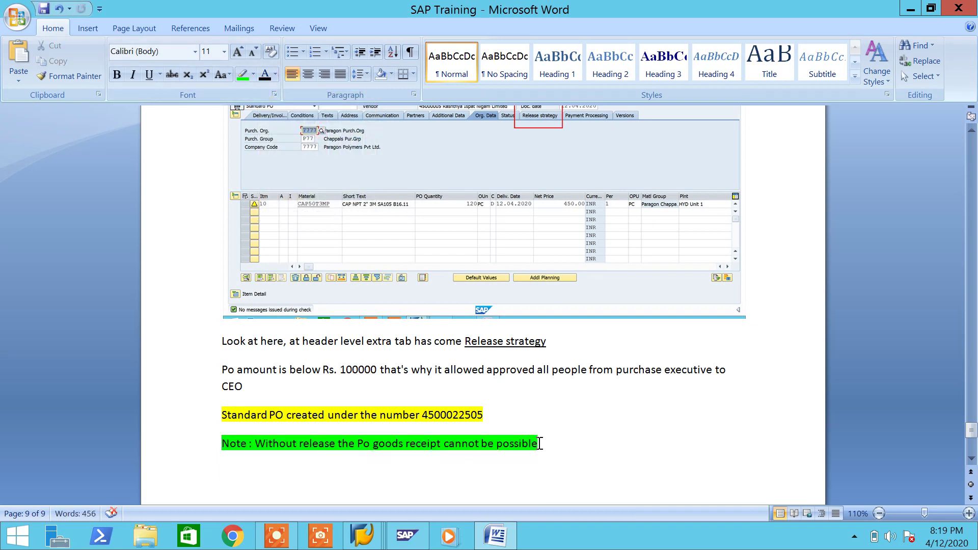
- Add the line "Lets try...." below the note, save the document and start another line
{"action": "type", "text": "Lets try...."}
{"action": "key", "text": "ctrl+s"}
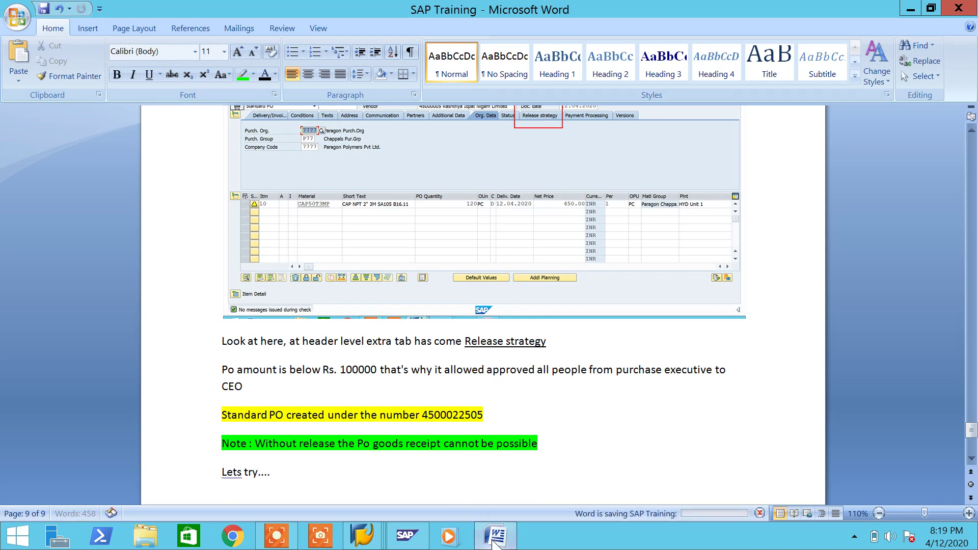
{"action": "key", "text": "Return"}
{"action": "scroll", "coordinate": [315, 426], "scroll_direction": "down", "scroll_amount": 2}
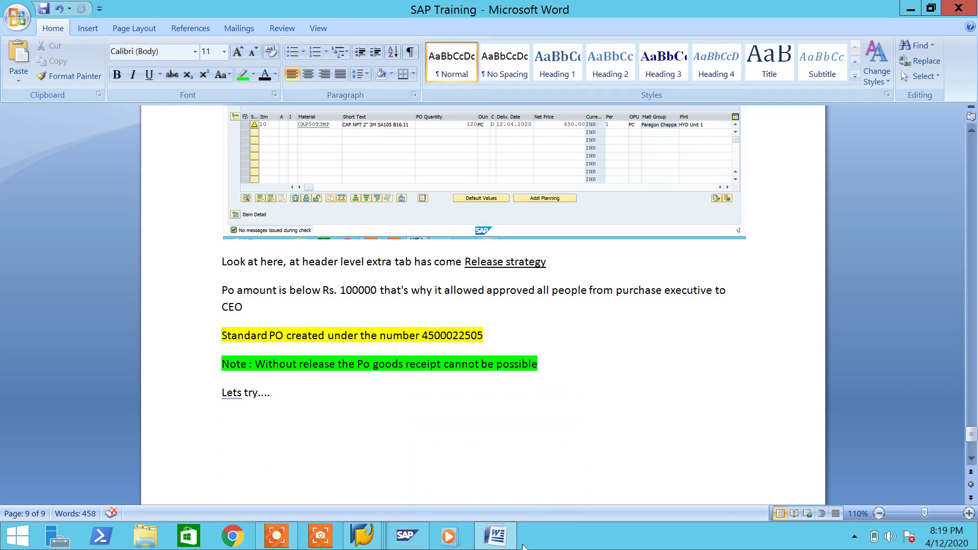
- Switch to SAP, copy only the purchase order number from the message details and close them
{"action": "left_click", "coordinate": [504, 541]}
{"action": "left_click_drag", "start_coordinate": [378, 134], "coordinate": [293, 130]}
{"action": "key", "text": "ctrl+c"}
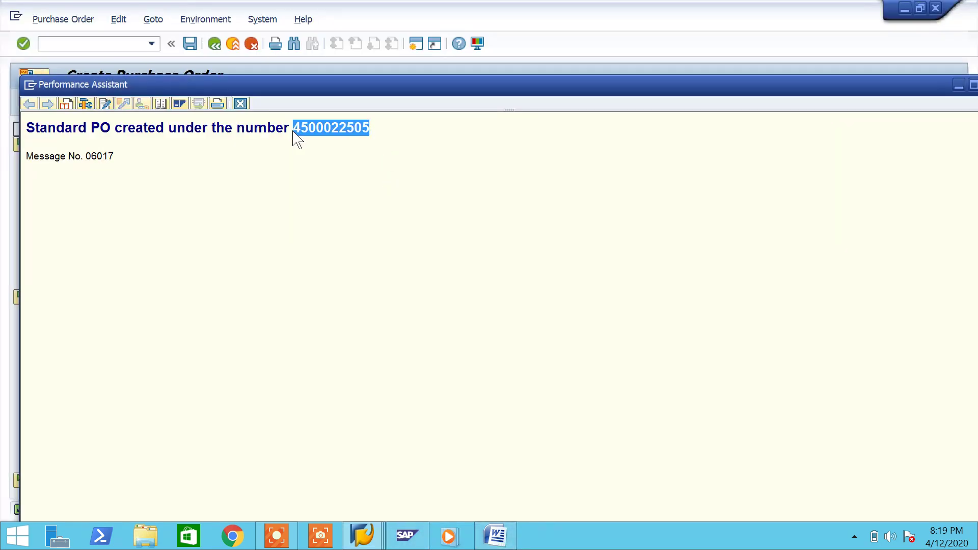
{"action": "left_click", "coordinate": [240, 103]}
- Leave purchase order creation and start the goods movement transaction with /nmigo
{"action": "left_click", "coordinate": [102, 47]}
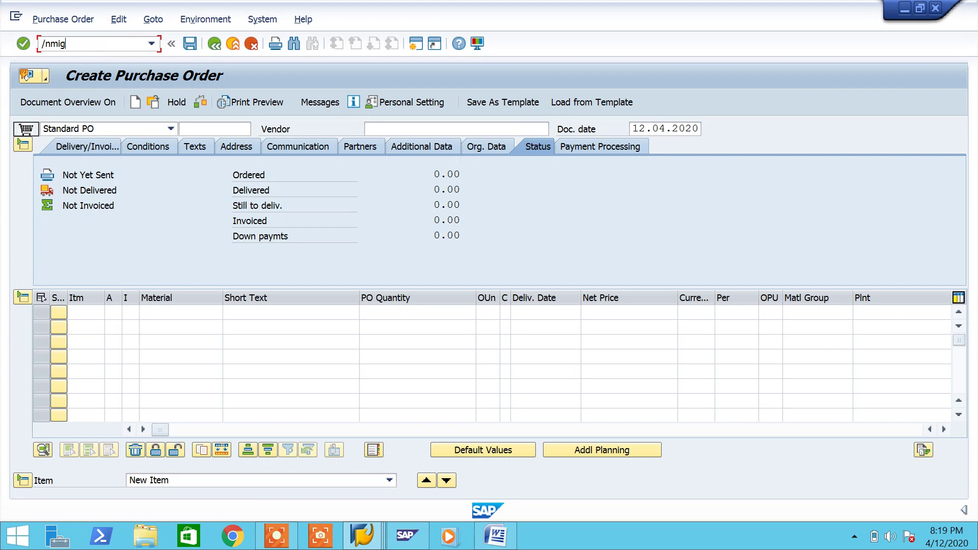
{"action": "type", "text": "/nmigo"}
{"action": "key", "text": "Return"}
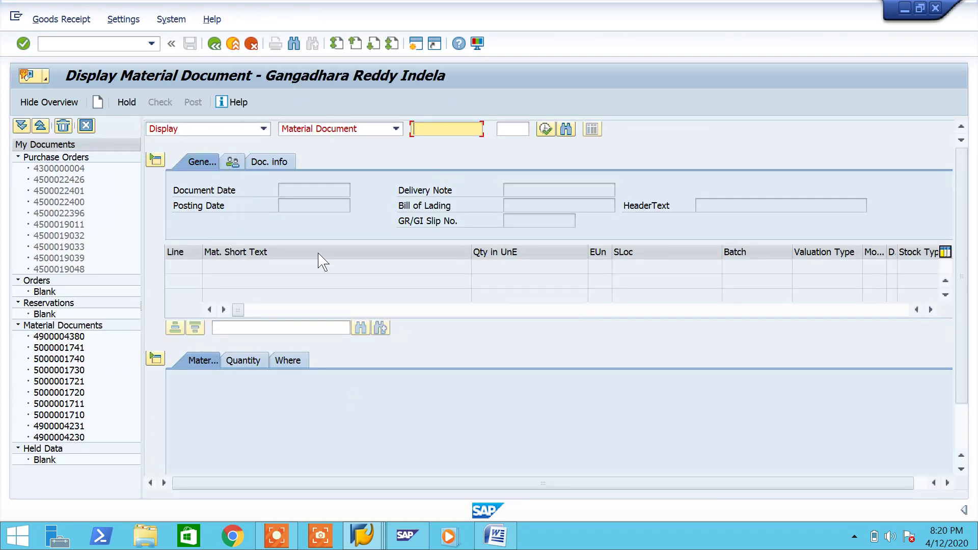
- Set the transaction's action to Goods Receipt
{"action": "left_click", "coordinate": [224, 130]}
{"action": "left_click", "coordinate": [213, 159]}
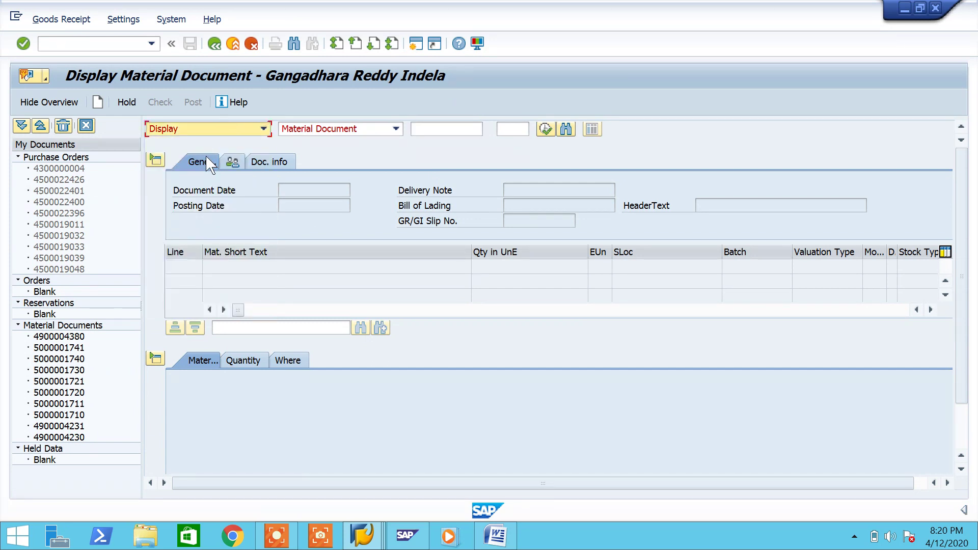
{"action": "left_click", "coordinate": [396, 129]}
{"action": "key", "text": "Escape"}
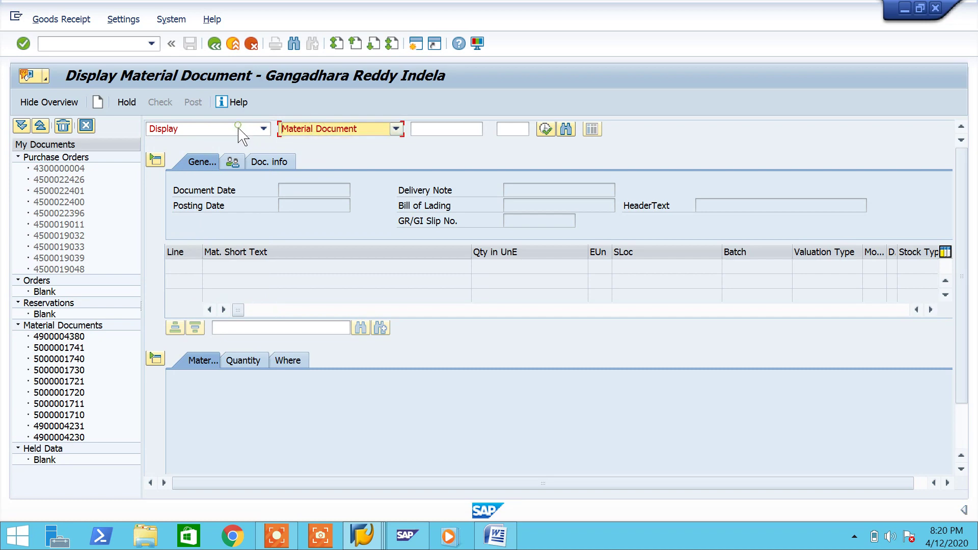
{"action": "left_click", "coordinate": [215, 133]}
{"action": "left_click", "coordinate": [198, 159]}
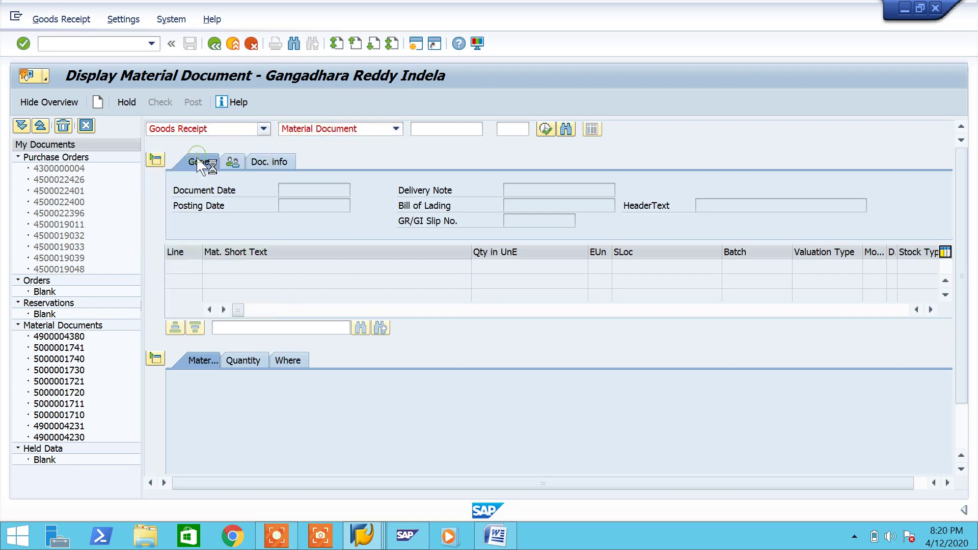
- Choose Purchase Order as the reference document and load the order with the copied purchase order number
{"action": "left_click", "coordinate": [306, 129]}
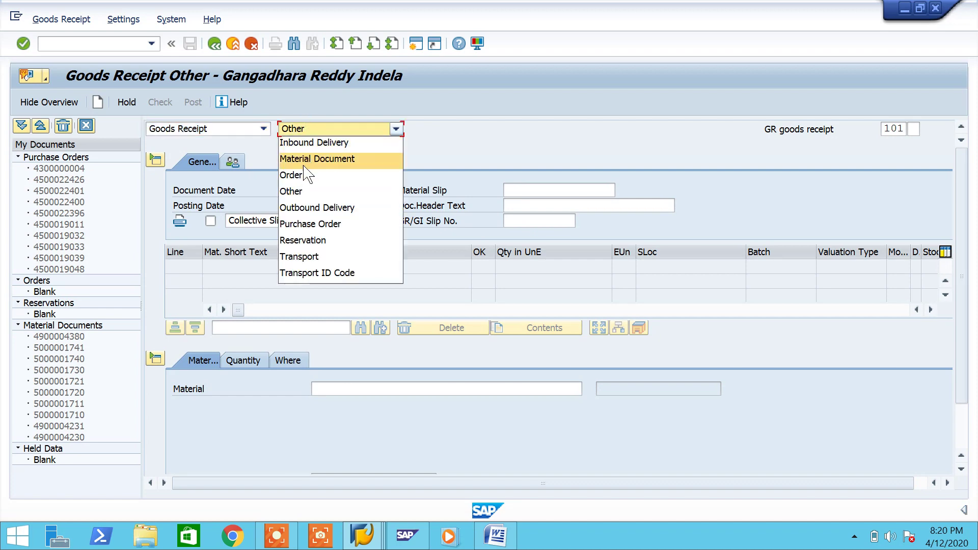
{"action": "left_click", "coordinate": [320, 224]}
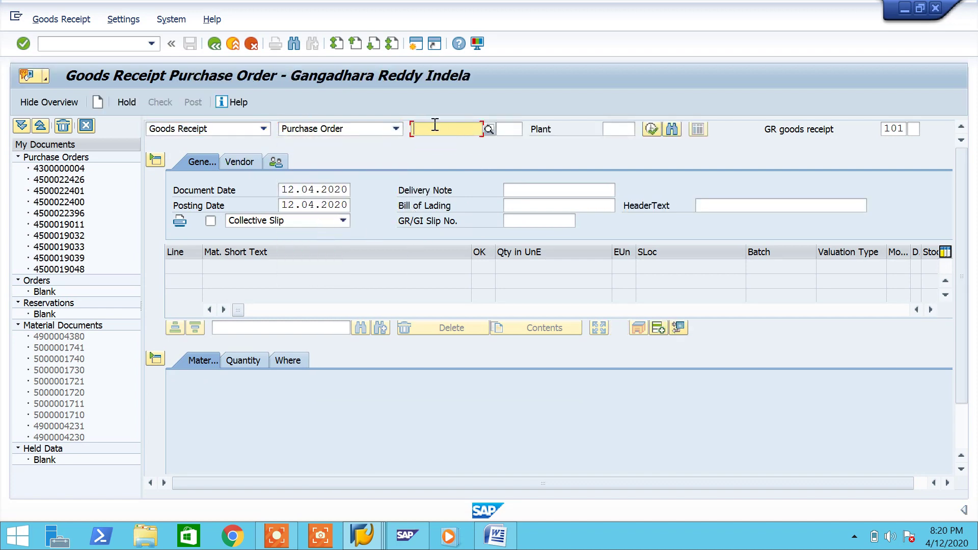
{"action": "key", "text": "ctrl+v"}
{"action": "key", "text": "Return"}
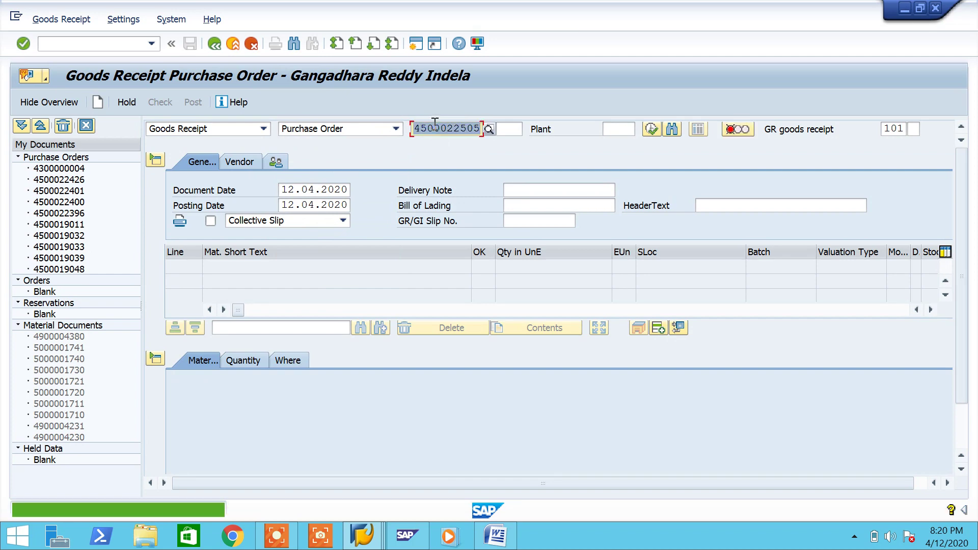
- Open the details of the goods receipt message and copy its heading about the purchasing document
{"action": "double_click", "coordinate": [222, 512]}
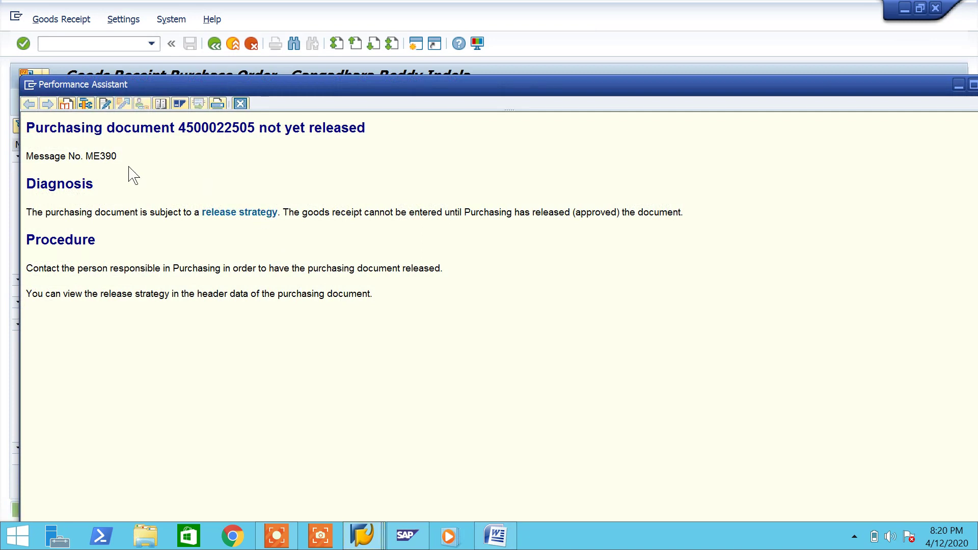
{"action": "left_click_drag", "start_coordinate": [366, 127], "coordinate": [71, 131]}
{"action": "key", "text": "ctrl+c"}
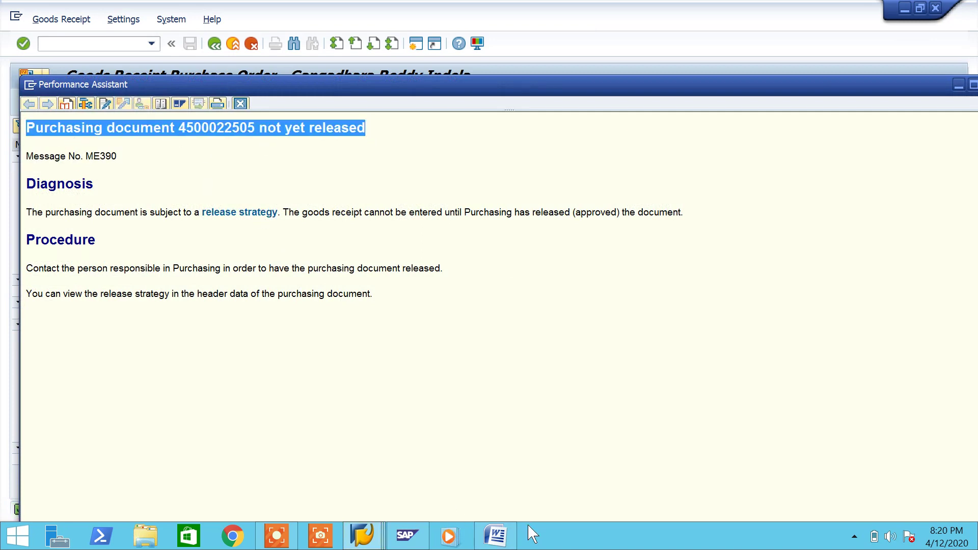
- Switch to Word, add the line "Look at error message" and paste the copied heading below it with matching destination formatting
{"action": "left_click", "coordinate": [496, 535]}
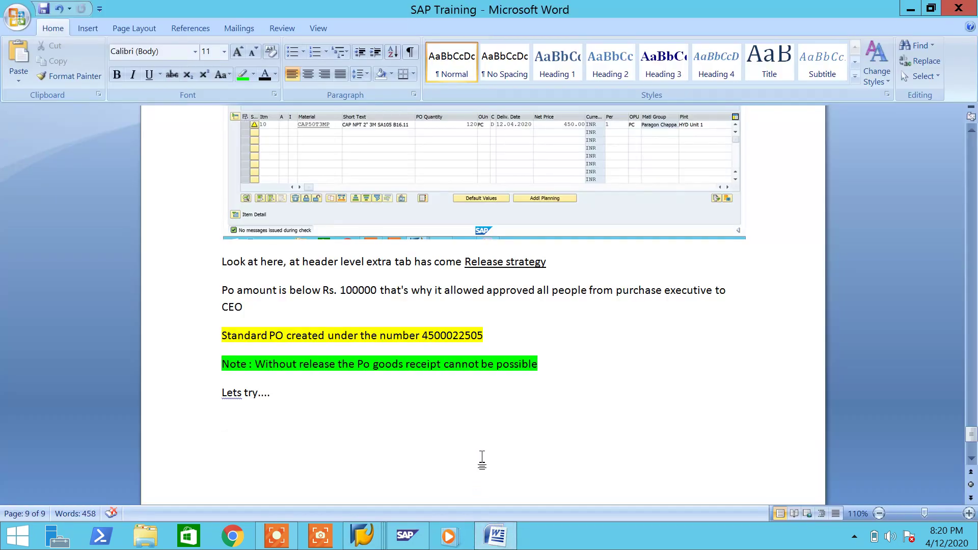
{"action": "type", "text": "Look at errot"}
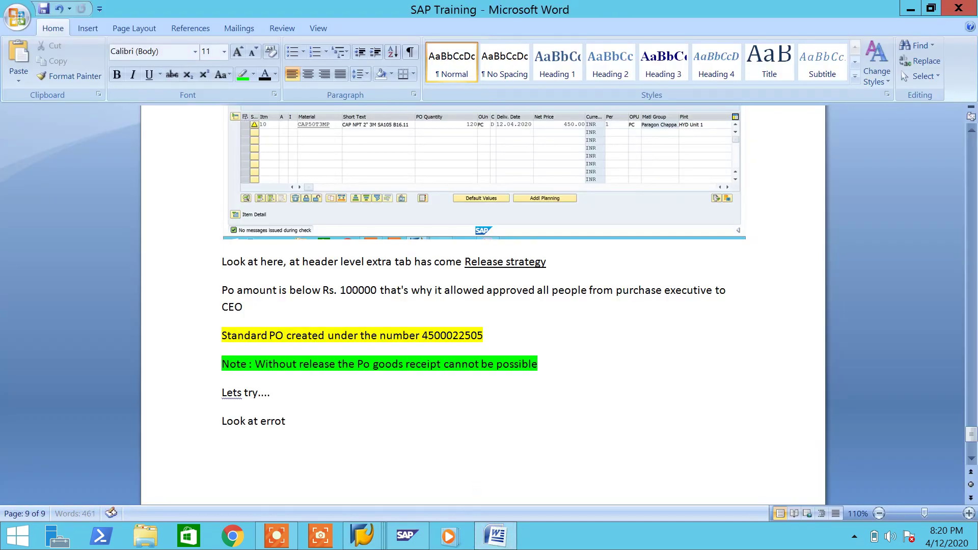
{"action": "key", "text": "BackSpace"}
{"action": "type", "text": "r message"}
{"action": "key", "text": "Return"}
{"action": "key", "text": "ctrl+v"}
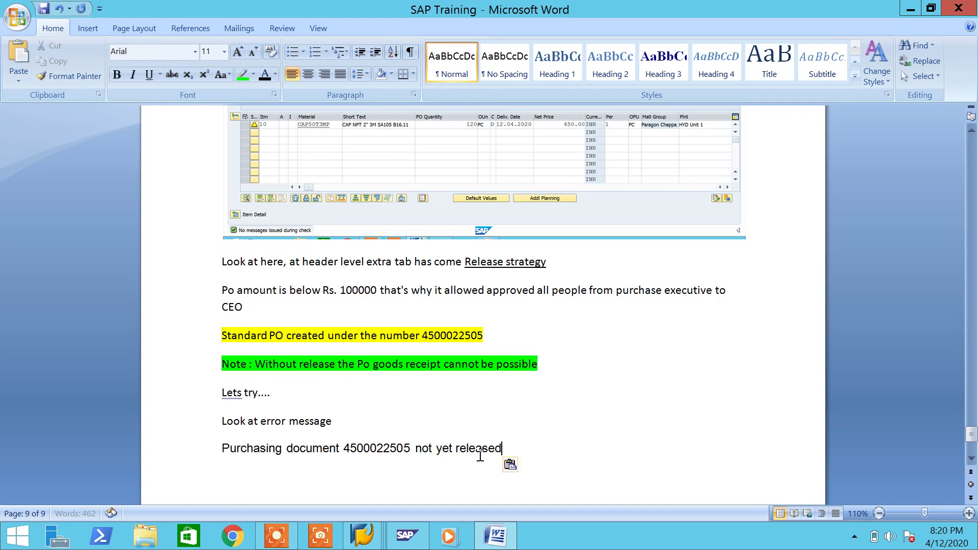
{"action": "left_click", "coordinate": [513, 464]}
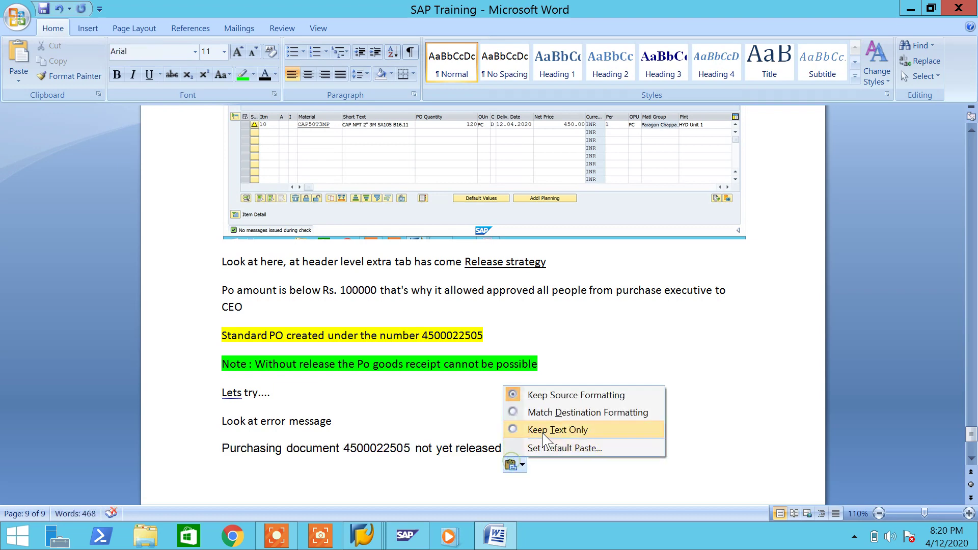
{"action": "left_click", "coordinate": [554, 413]}
- Color the pasted error message text red
{"action": "left_click_drag", "start_coordinate": [484, 452], "coordinate": [245, 465]}
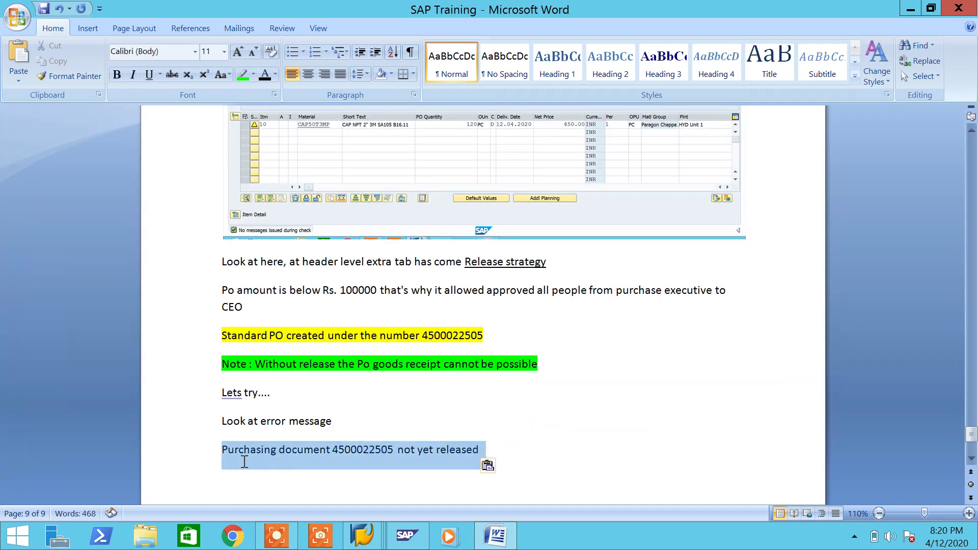
{"action": "left_click", "coordinate": [275, 75]}
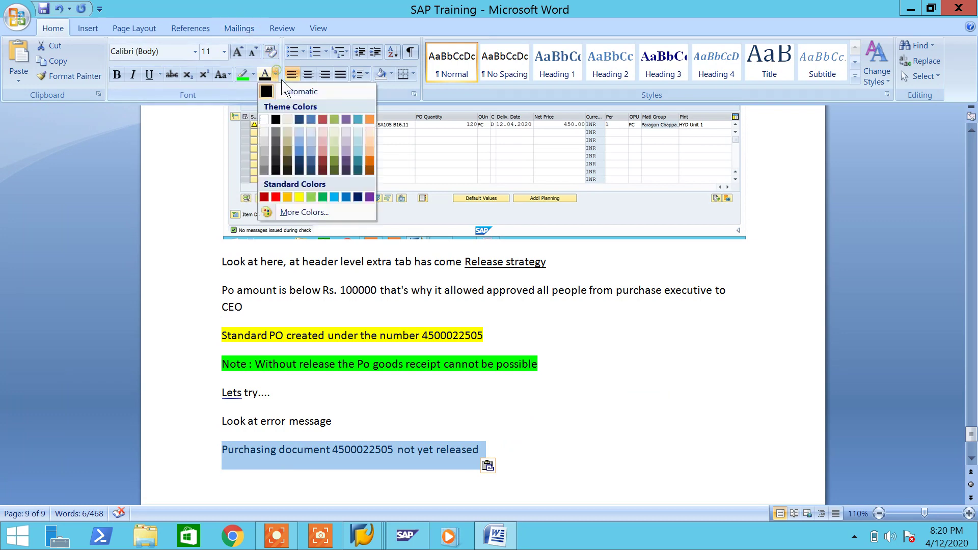
{"action": "left_click", "coordinate": [275, 197]}
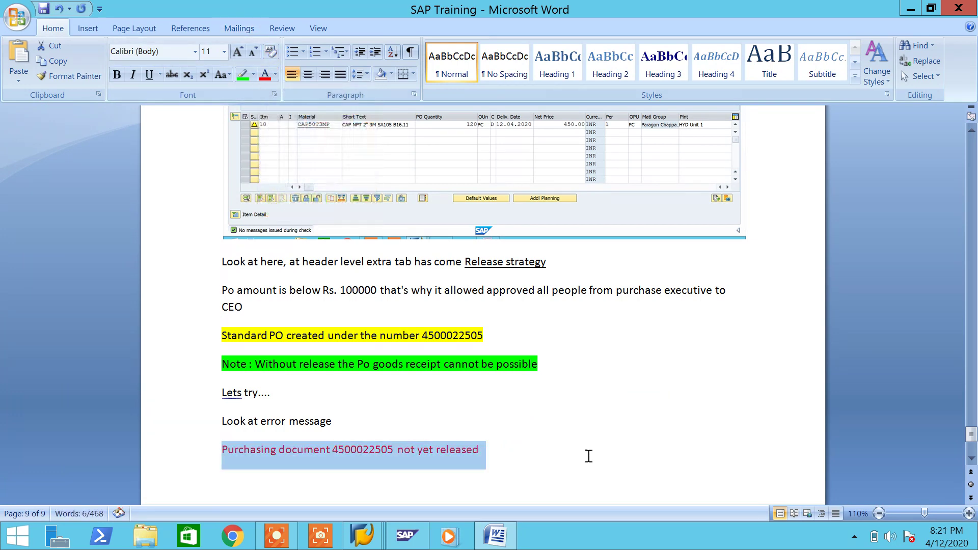
- Add the line "8. Release purchase order T Code : ME29N" below the error message in the automatic font color
{"action": "left_click", "coordinate": [579, 472]}
{"action": "key", "text": "Return"}
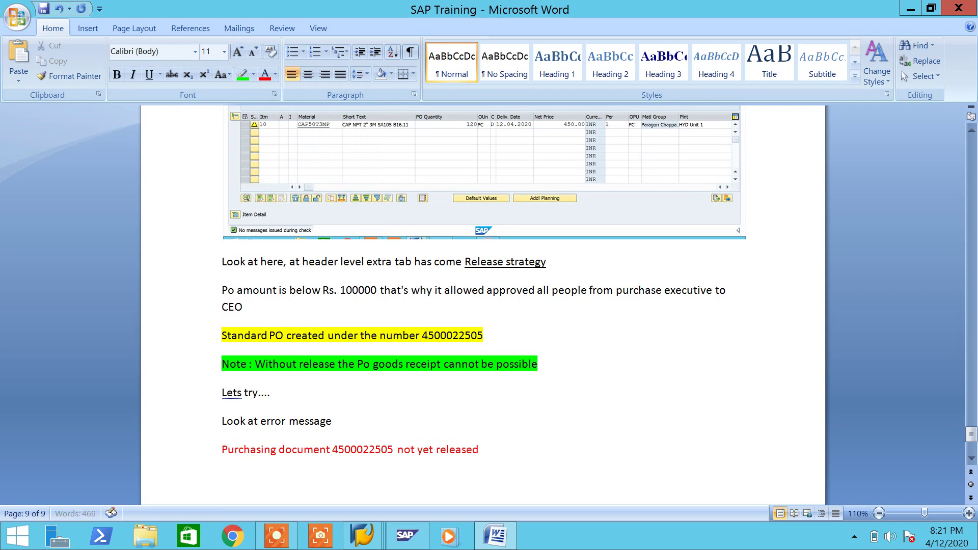
{"action": "left_click", "coordinate": [275, 75]}
{"action": "left_click", "coordinate": [268, 93]}
{"action": "type", "text": "8. Release "}
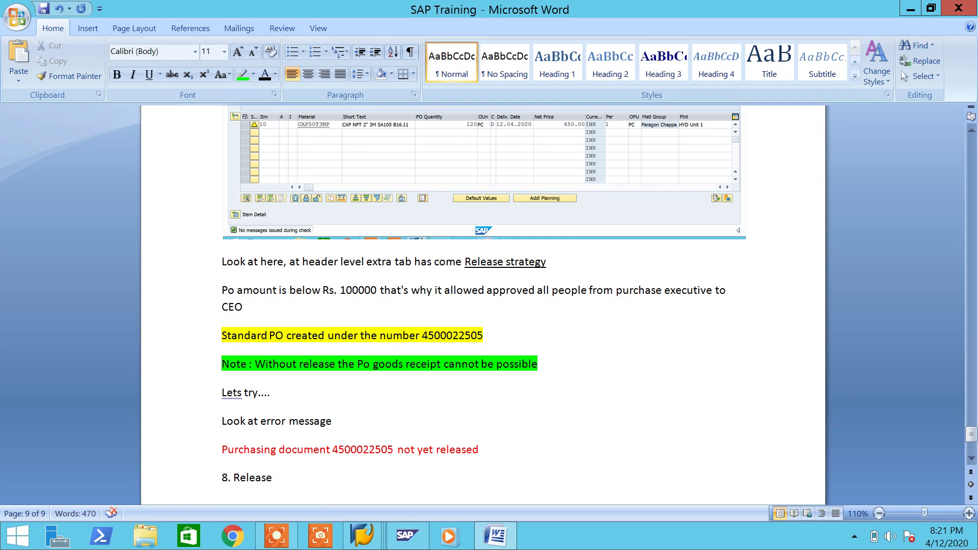
{"action": "type", "text": "purchase or"}
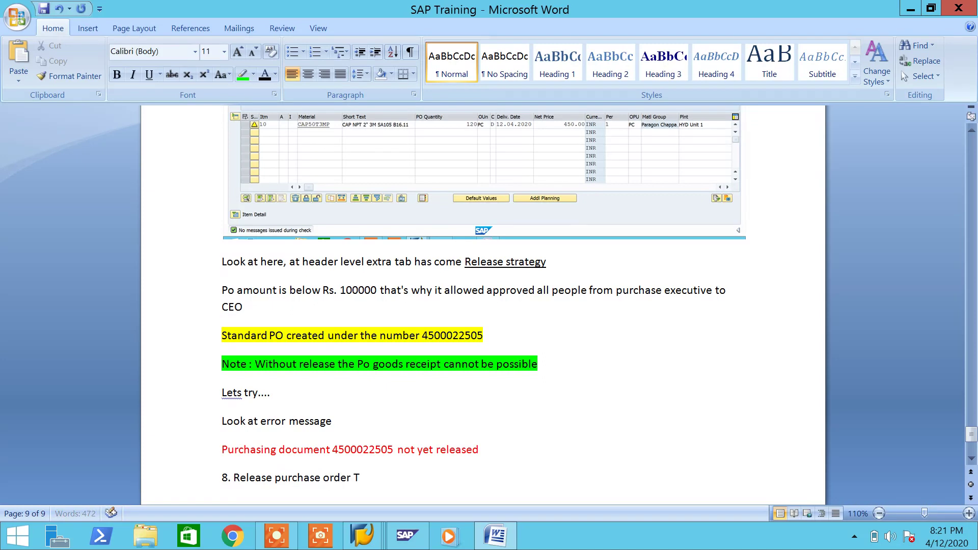
{"action": "type", "text": "der T Code : ME29N"}
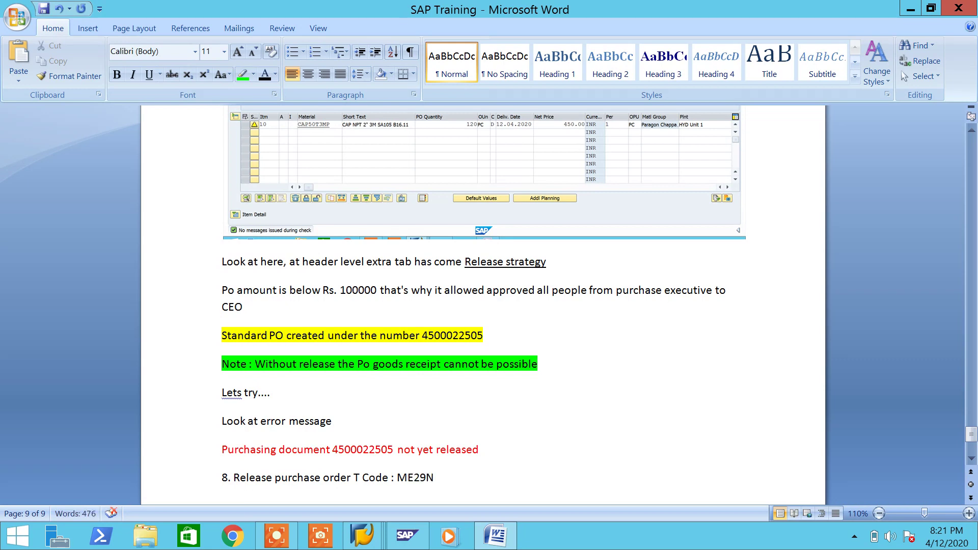
- Highlight the step 8 line in green and save the document
{"action": "left_click", "coordinate": [556, 446]}
{"action": "scroll", "coordinate": [459, 381], "scroll_direction": "down", "scroll_amount": 3}
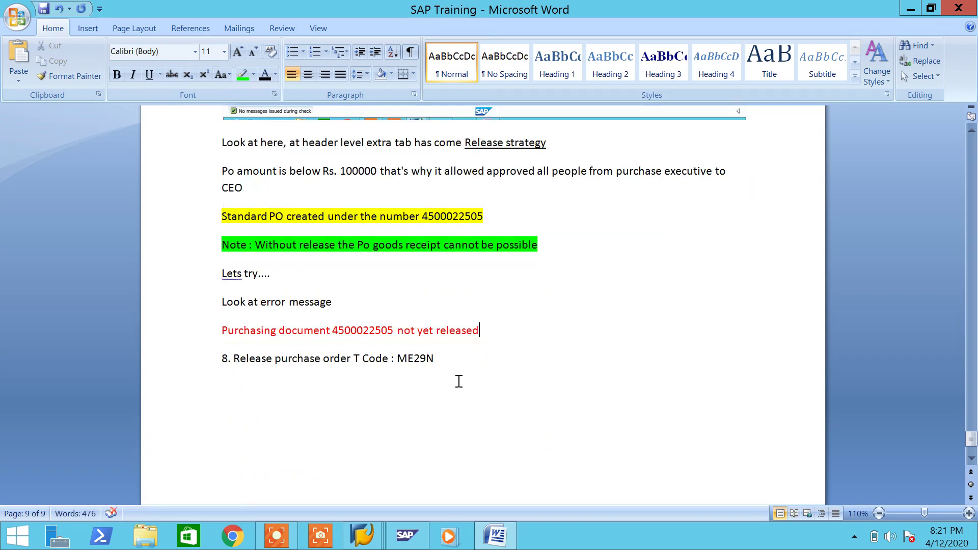
{"action": "left_click_drag", "start_coordinate": [380, 375], "coordinate": [221, 367]}
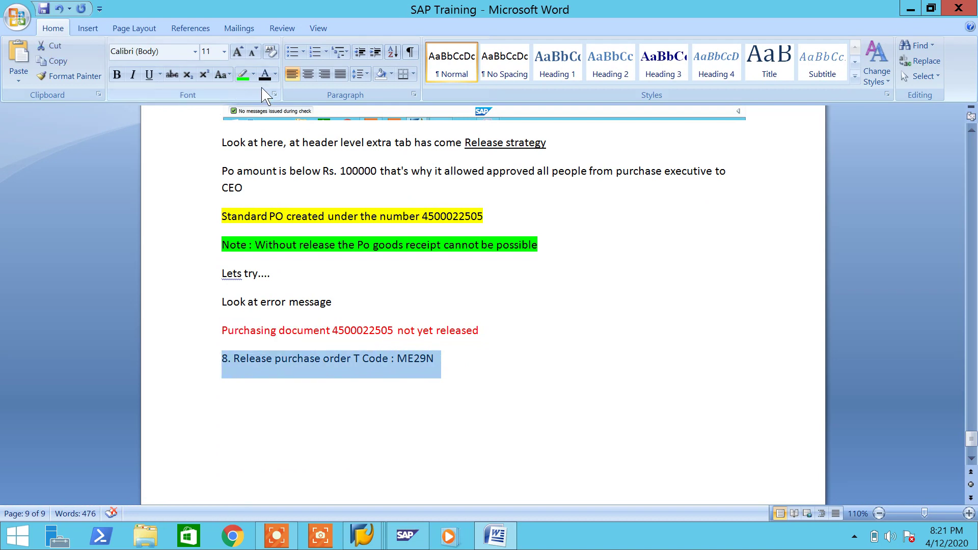
{"action": "left_click", "coordinate": [242, 75]}
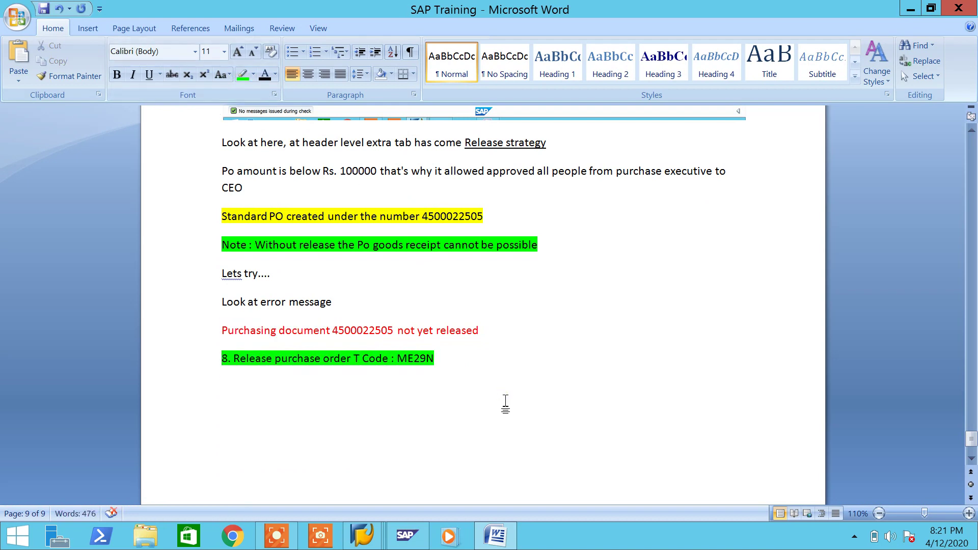
{"action": "key", "text": "ctrl+s"}
- Switch to SAP, close the message details and copy the purchase order number from the goods receipt
{"action": "left_click", "coordinate": [496, 535]}
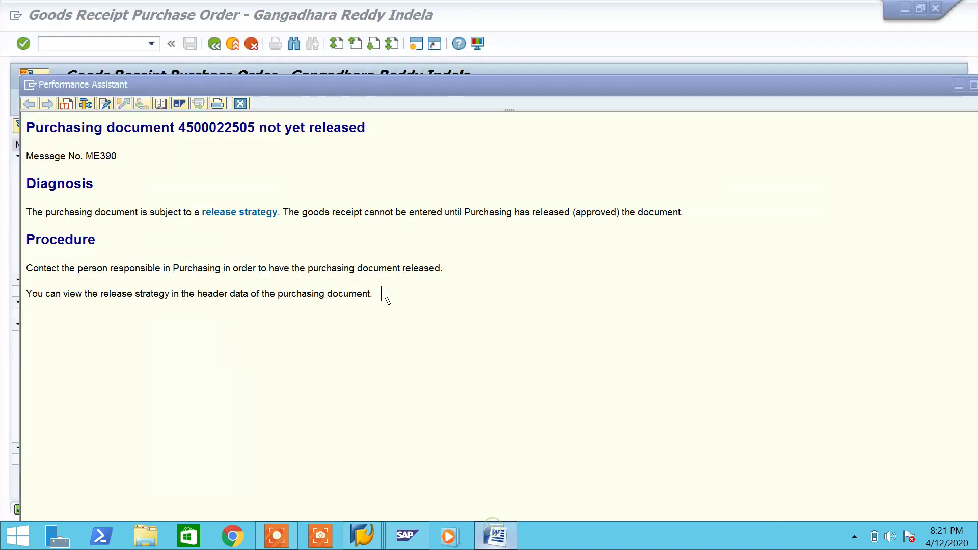
{"action": "left_click", "coordinate": [240, 104]}
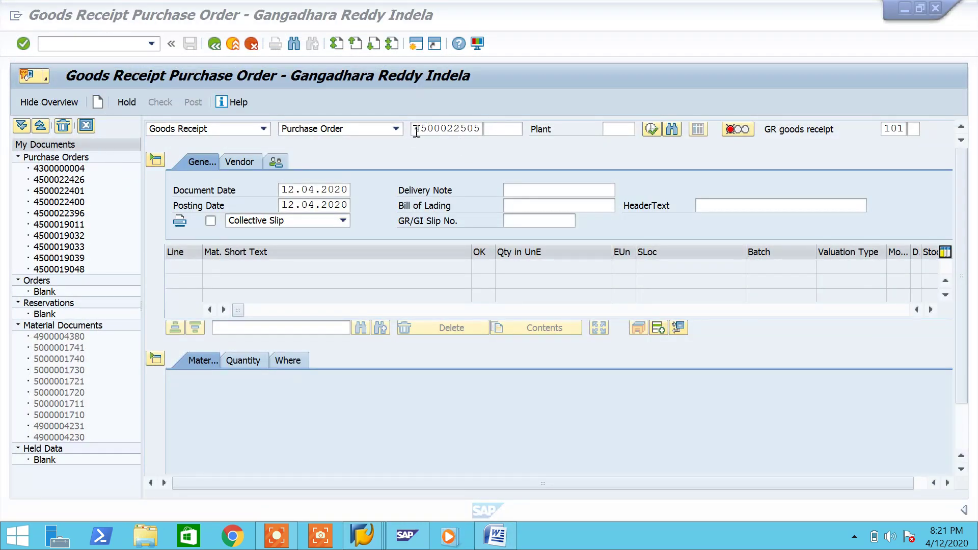
{"action": "left_click", "coordinate": [417, 131]}
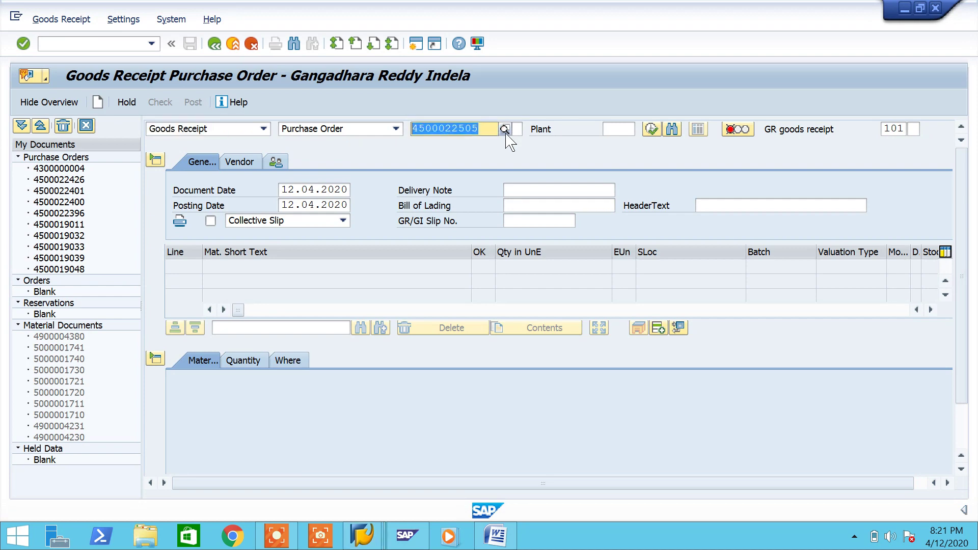
{"action": "key", "text": "Return"}
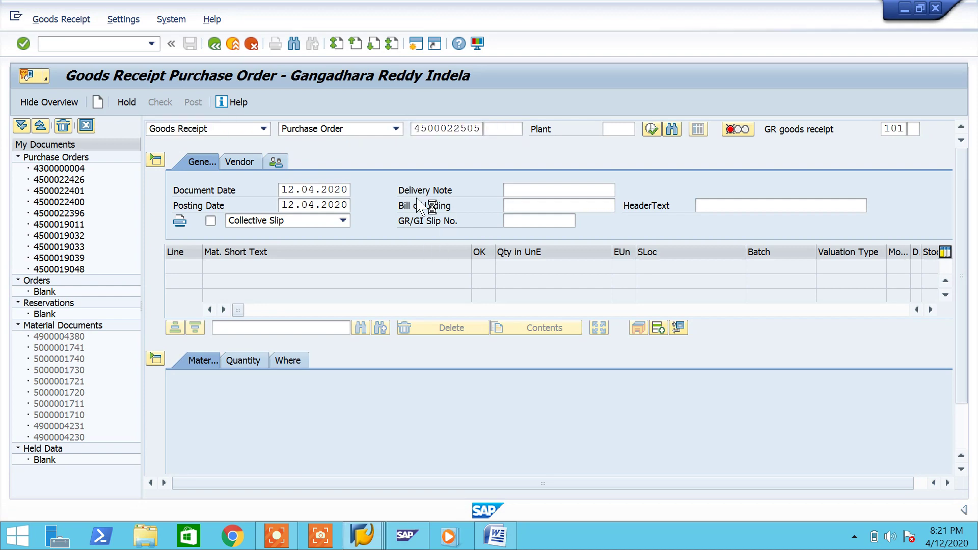
- Switch to the SAP Easy Access session and start the purchase order release transaction with /nme29n
{"action": "left_click", "coordinate": [489, 544]}
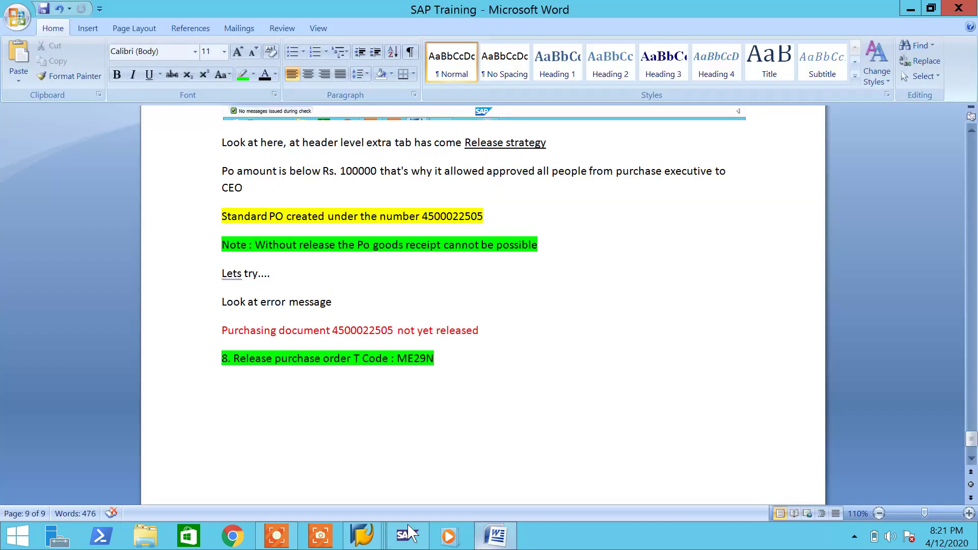
{"action": "mouse_move", "coordinate": [362, 535]}
{"action": "left_click", "coordinate": [569, 468]}
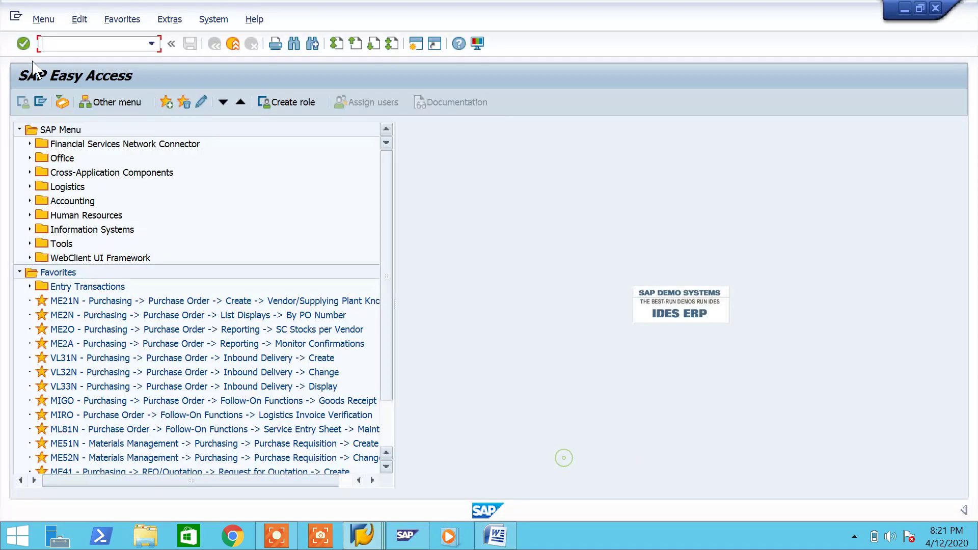
{"action": "type", "text": "/nme29n"}
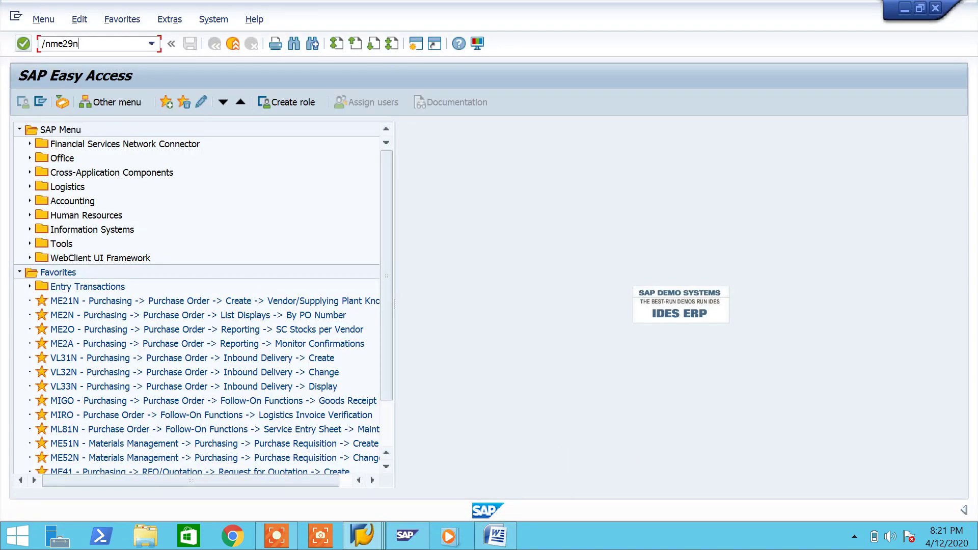
{"action": "key", "text": "Return"}
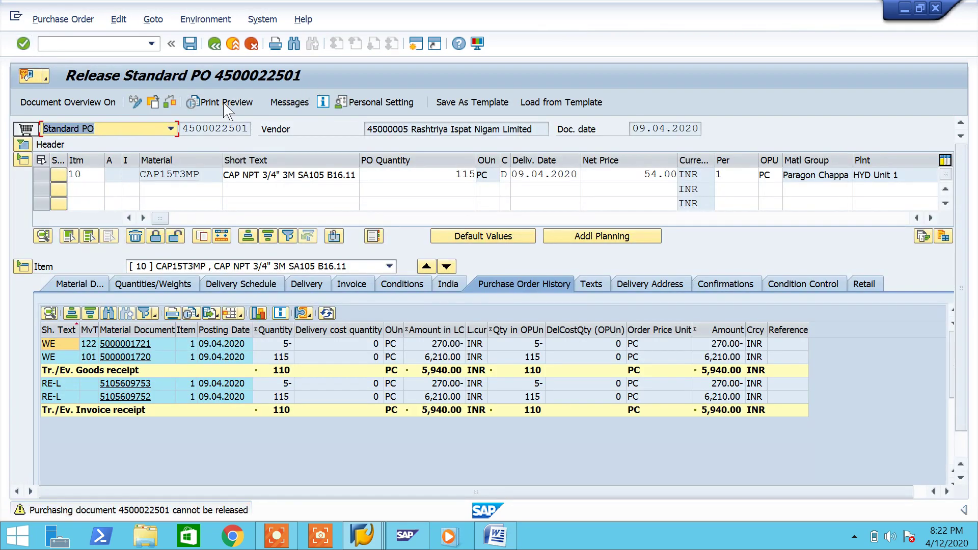
- Load the copied purchase order number as the other document and show the release strategy in its expanded header
{"action": "left_click", "coordinate": [152, 102]}
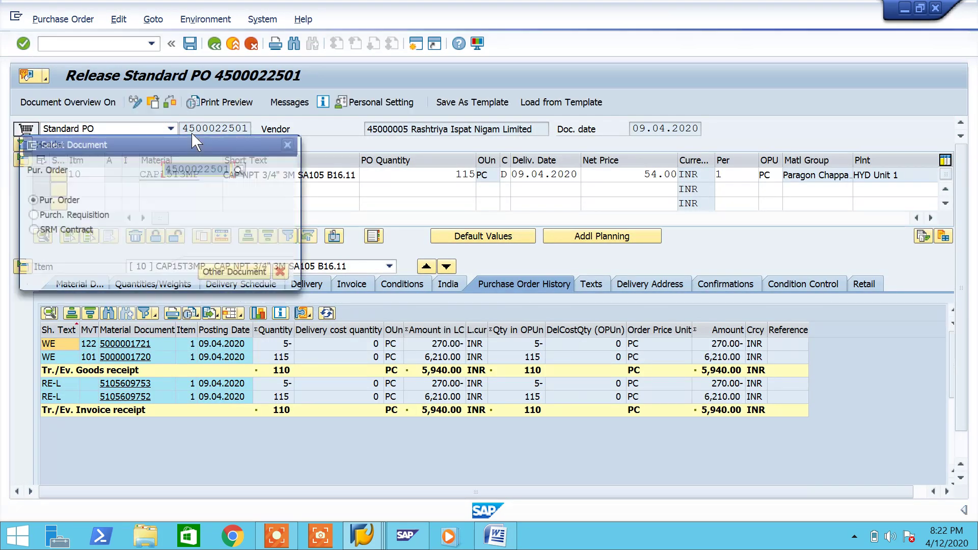
{"action": "key", "text": "Return"}
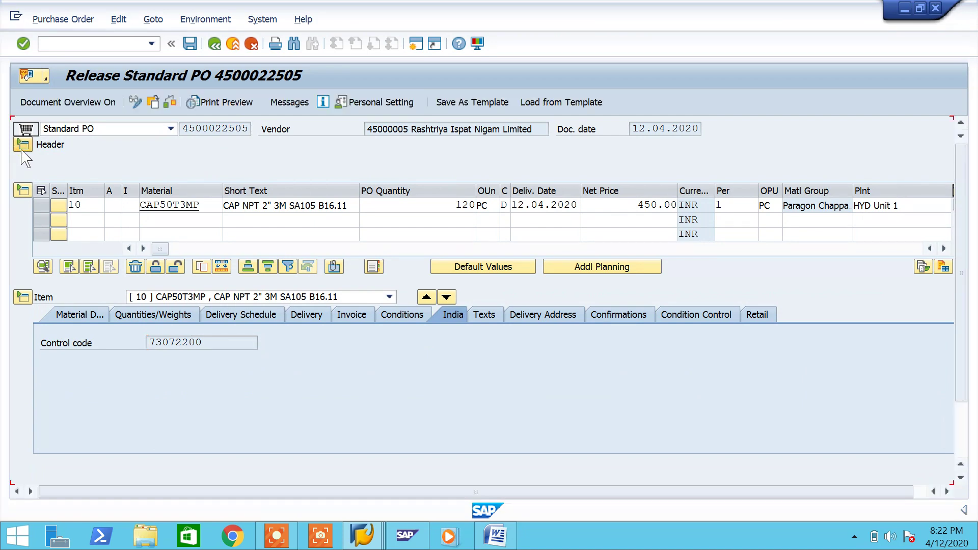
{"action": "left_click", "coordinate": [23, 144]}
{"action": "left_click", "coordinate": [604, 148]}
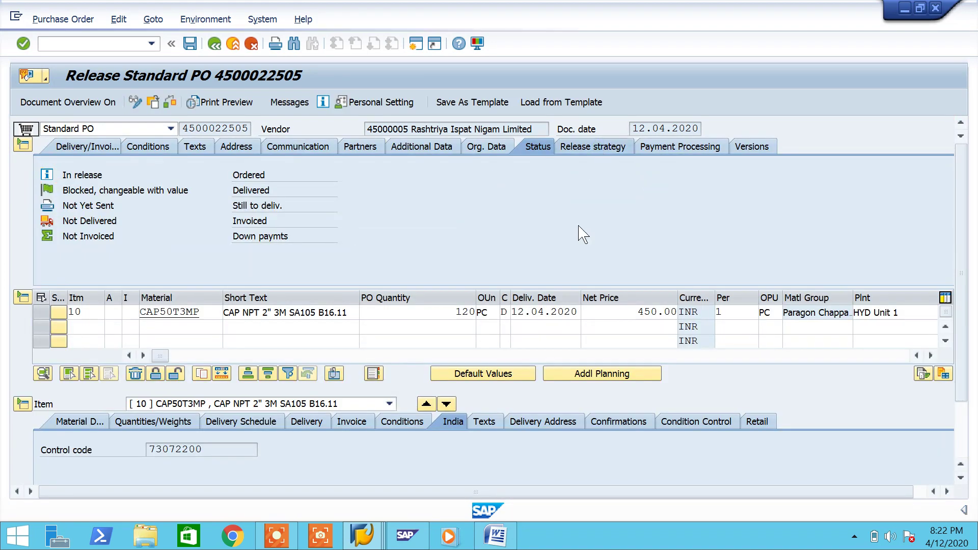
- Release the purchase order for codes 70 CEO, 71 Managing Director, 72 Purchase Head and 73 Purchase Executive
{"action": "left_click", "coordinate": [537, 191]}
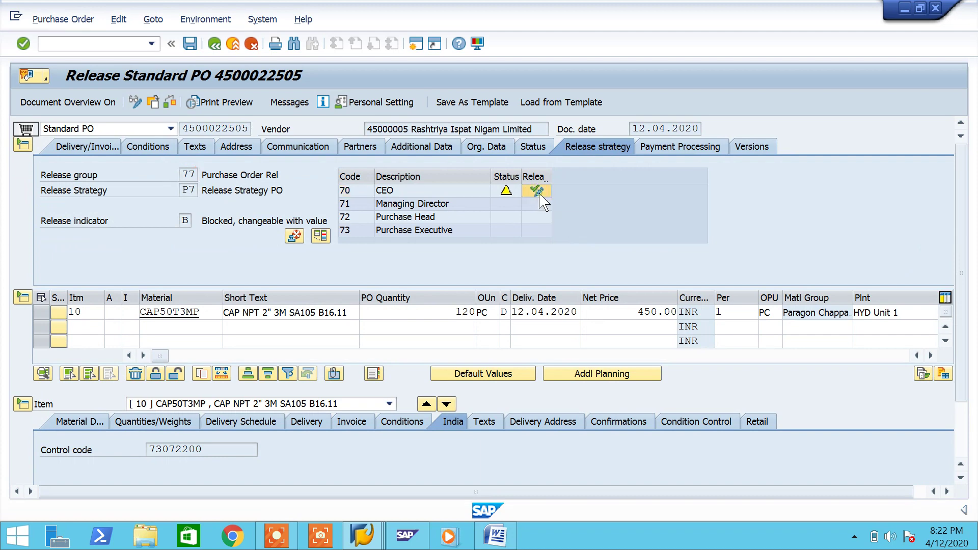
{"action": "left_click", "coordinate": [536, 203]}
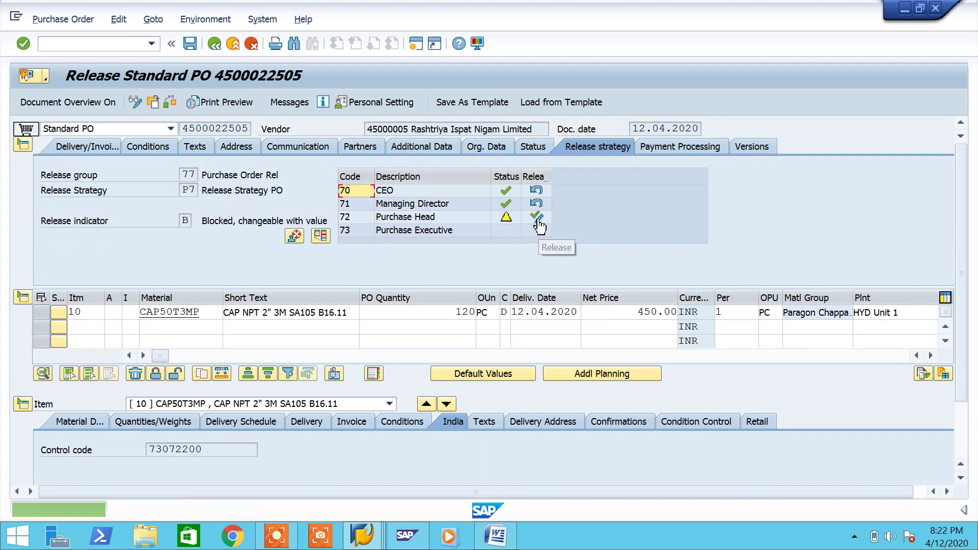
{"action": "left_click", "coordinate": [536, 217]}
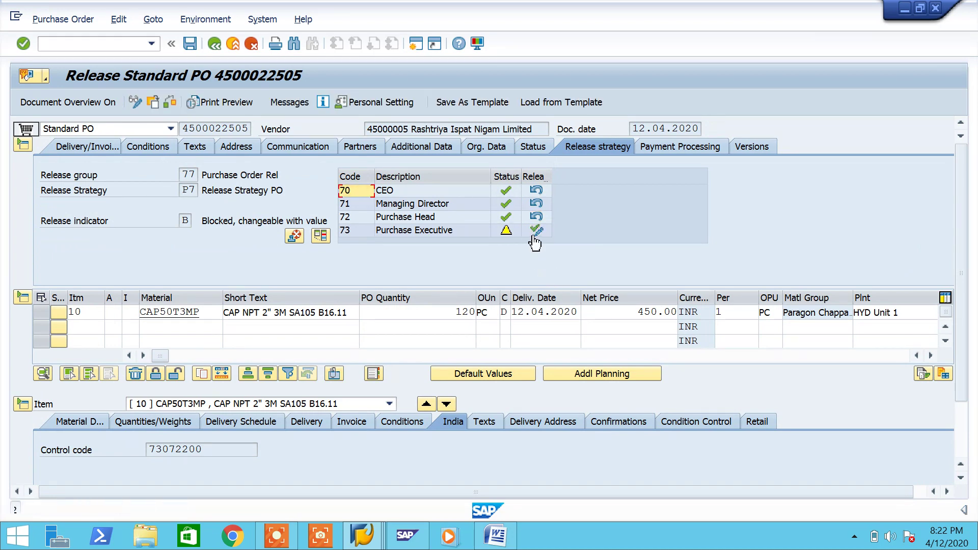
{"action": "left_click", "coordinate": [537, 230]}
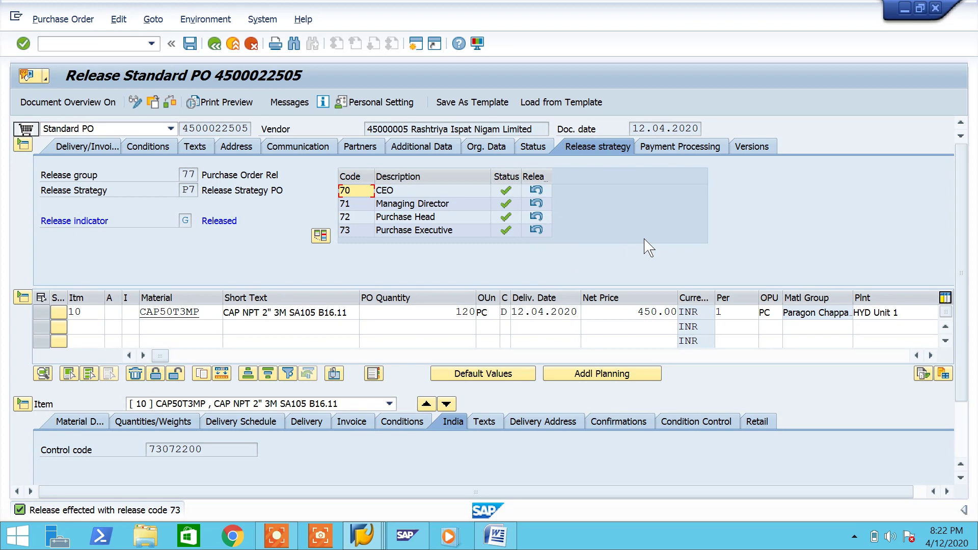
- Switch to Word and paste the screenshot of the released purchase order below the step 8 line
{"action": "left_click", "coordinate": [495, 535]}
{"action": "left_click", "coordinate": [551, 447]}
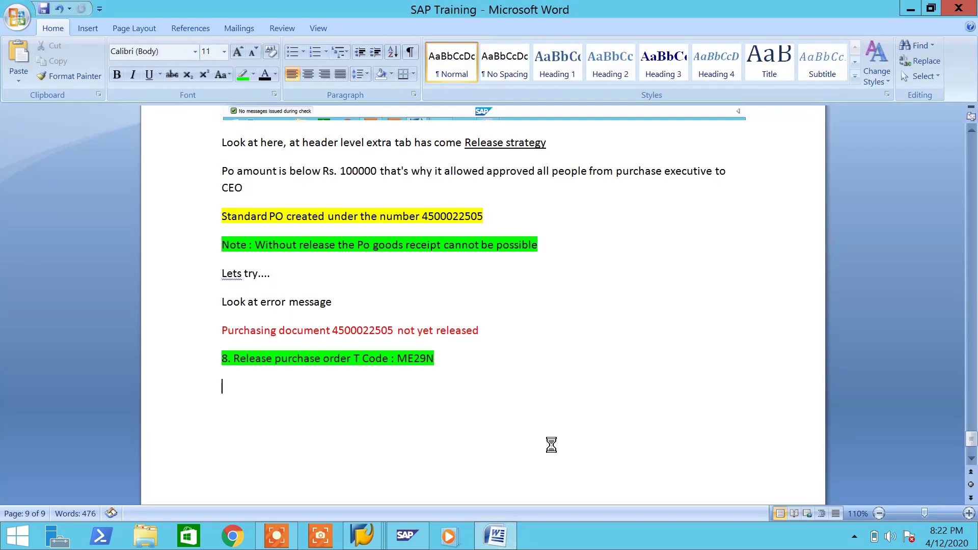
{"action": "key", "text": "ctrl+v"}
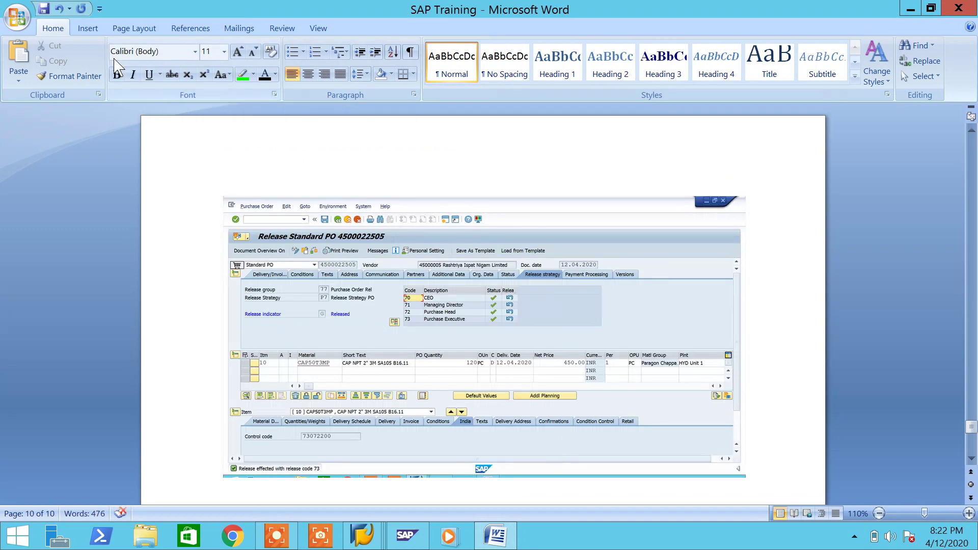
- Draw a rectangle about 1.6" by 0.53" around the screenshot's release code list, with no fill and a red outline
{"action": "left_click", "coordinate": [88, 28]}
{"action": "left_click", "coordinate": [206, 59]}
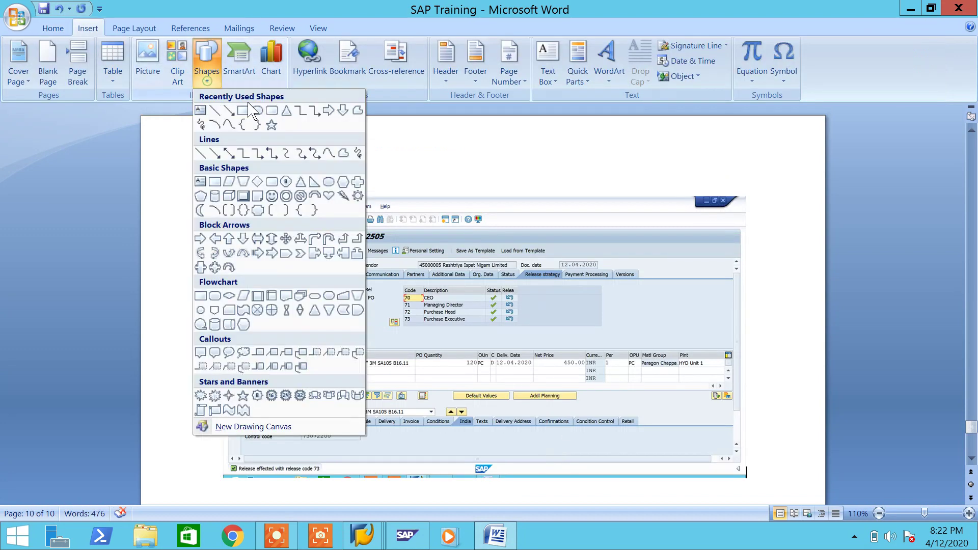
{"action": "left_click", "coordinate": [244, 110]}
{"action": "mouse_move", "coordinate": [395, 287]}
{"action": "left_mouse_down"}
{"action": "mouse_move", "coordinate": [516, 338]}
{"action": "mouse_move", "coordinate": [525, 329]}
{"action": "left_mouse_up"}
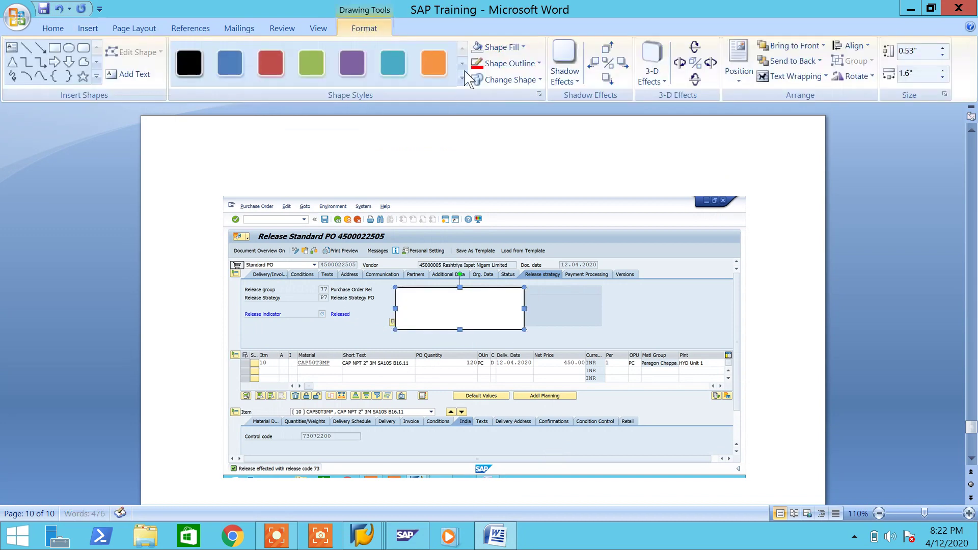
{"action": "left_click", "coordinate": [475, 47]}
{"action": "left_click", "coordinate": [475, 63]}
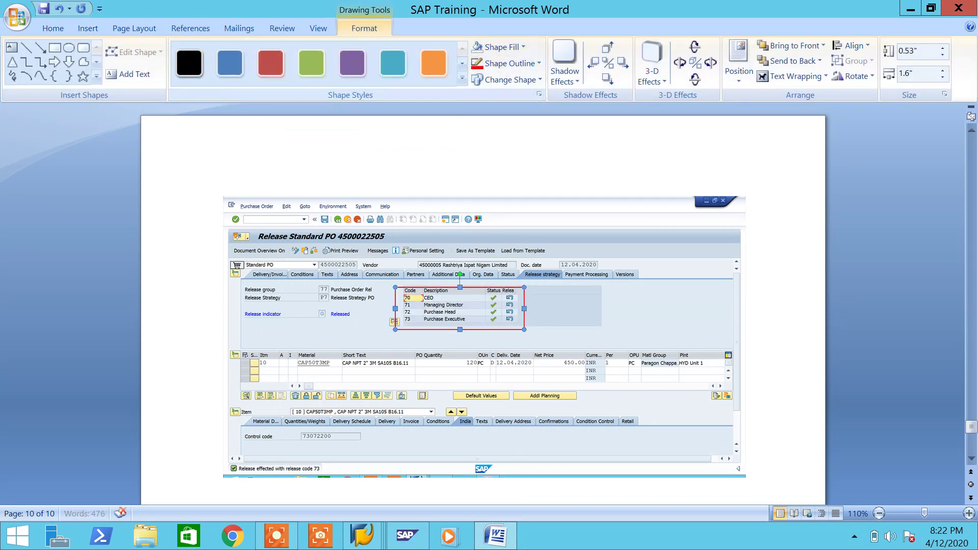
- Switch to SAP, save the released purchase order and copy the full text of its change message
{"action": "left_click", "coordinate": [496, 535]}
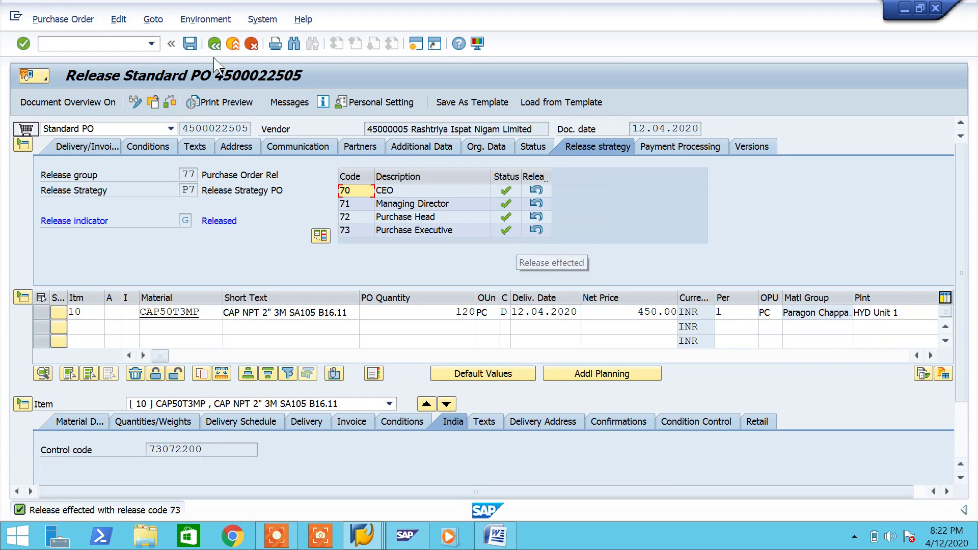
{"action": "left_click", "coordinate": [192, 49]}
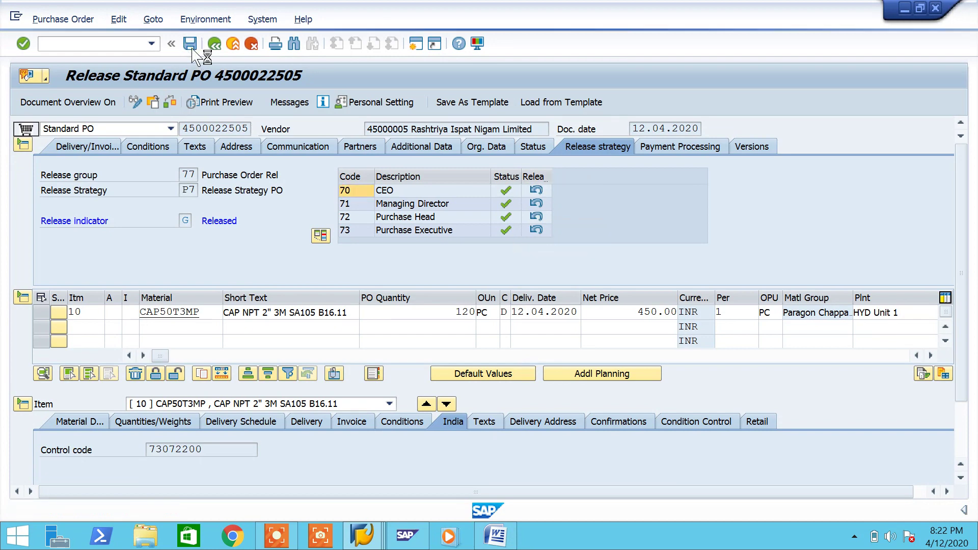
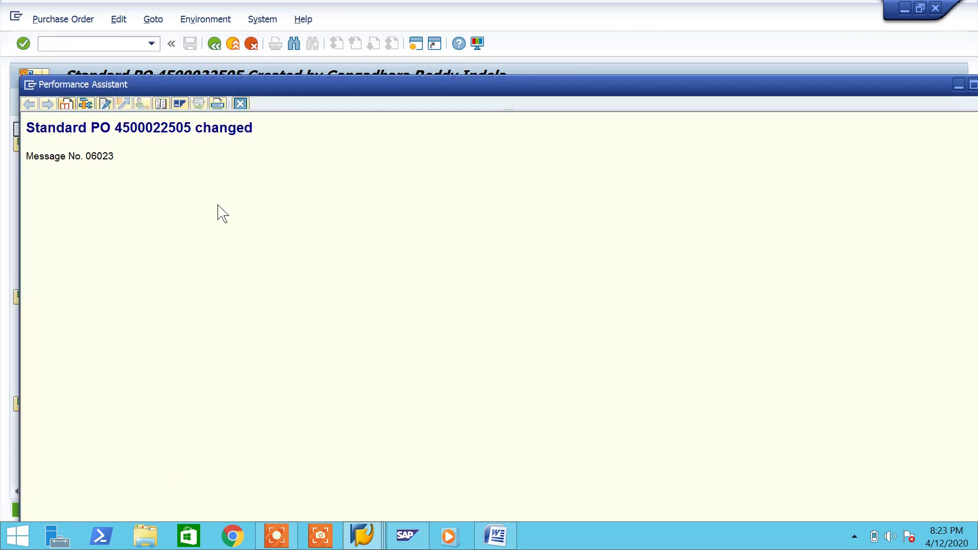
{"action": "left_click_drag", "start_coordinate": [196, 127], "coordinate": [60, 132]}
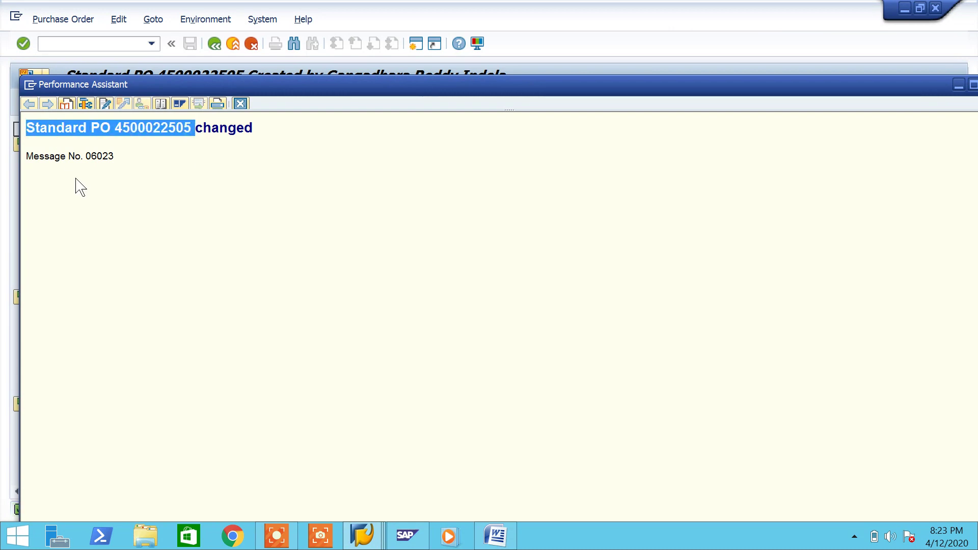
{"action": "left_click", "coordinate": [510, 541]}
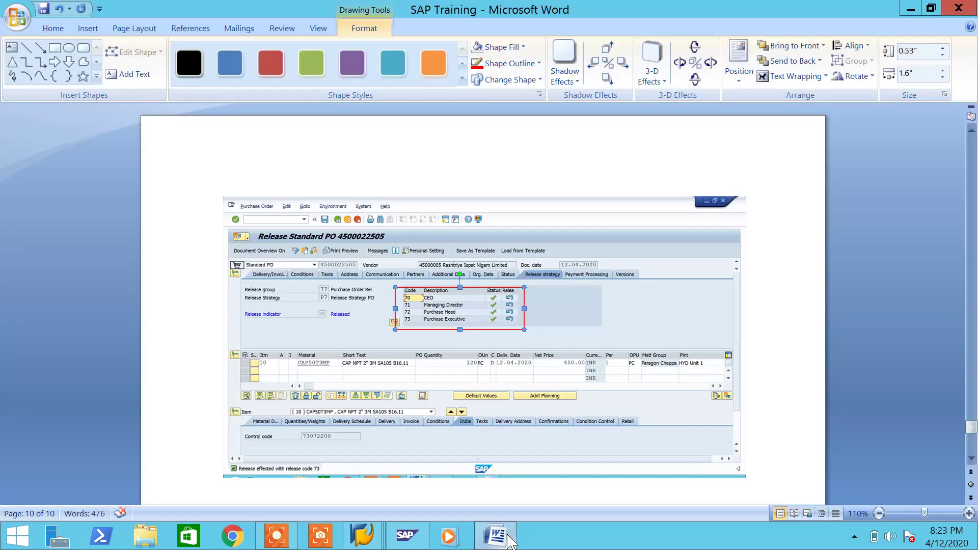
{"action": "scroll", "coordinate": [725, 442], "scroll_direction": "down", "scroll_amount": 2}
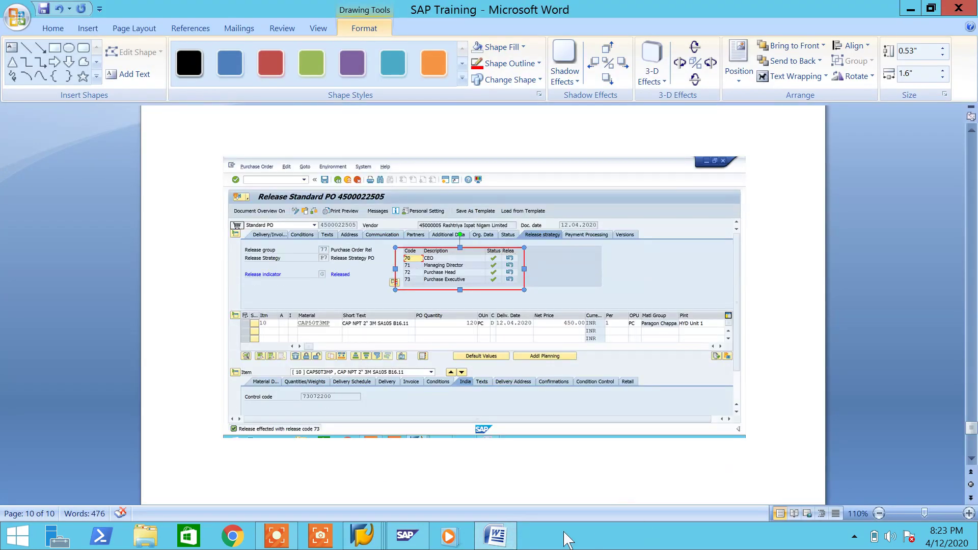
{"action": "left_click", "coordinate": [495, 538]}
{"action": "left_click_drag", "start_coordinate": [253, 129], "coordinate": [14, 123]}
{"action": "key", "text": "ctrl+c"}
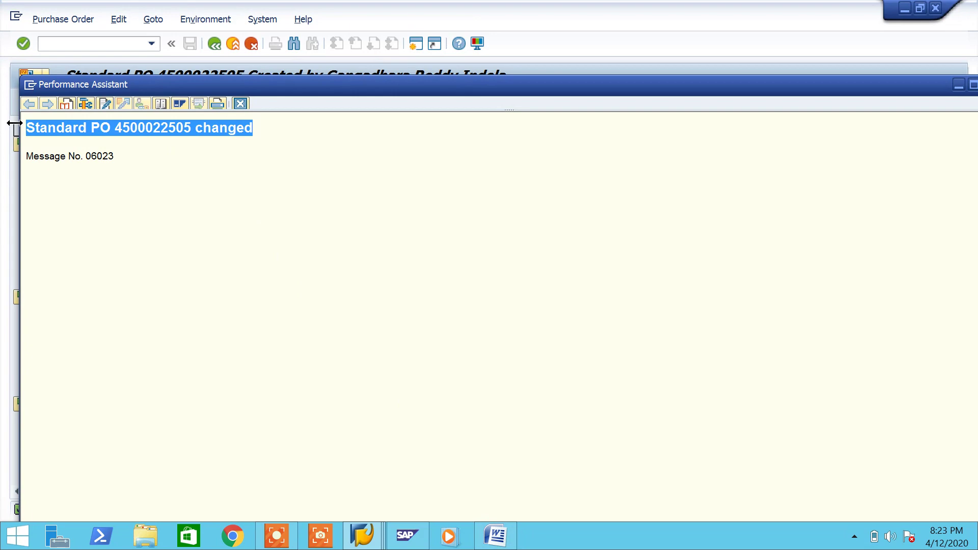
- Switch to Word and paste the copied message below the release screenshot, matching the destination formatting
{"action": "left_click", "coordinate": [497, 537]}
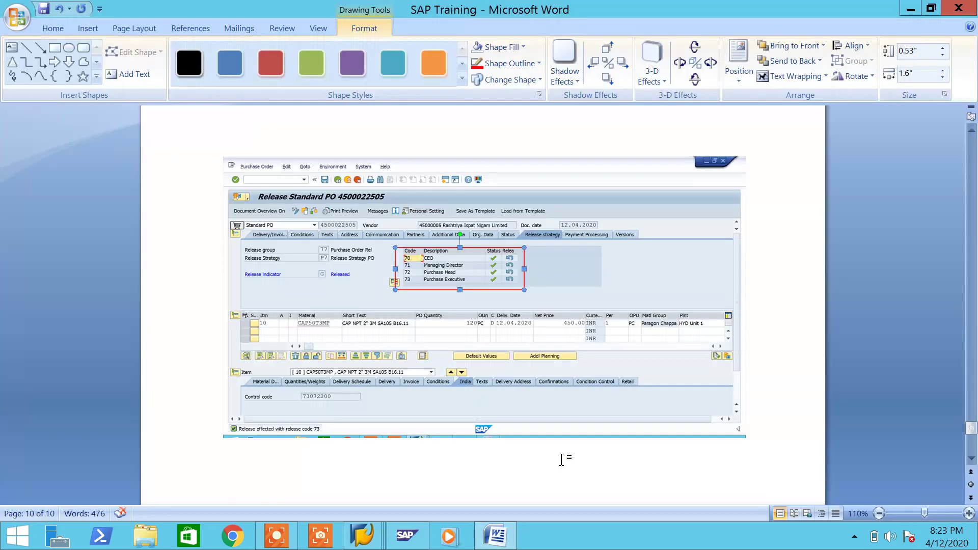
{"action": "left_click", "coordinate": [777, 444]}
{"action": "key", "text": "ctrl+v"}
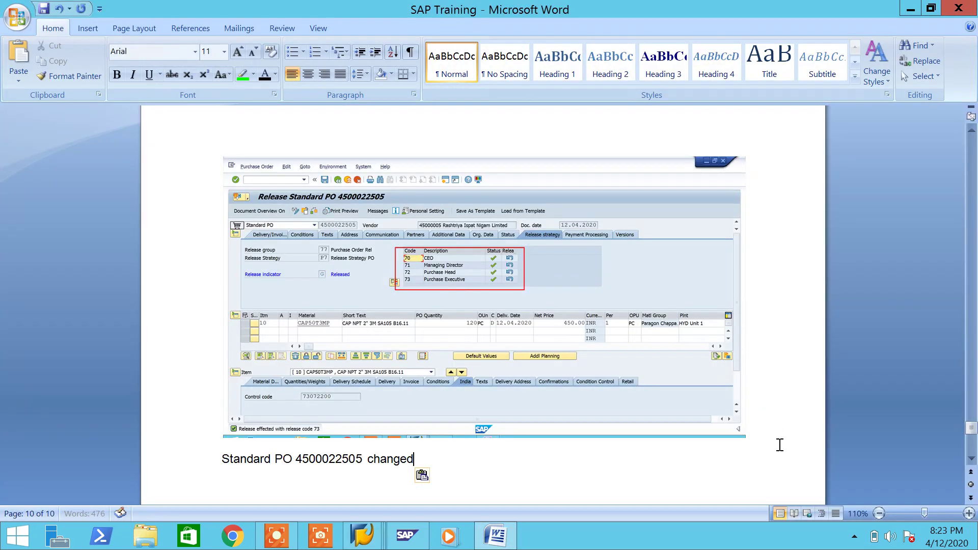
{"action": "left_click", "coordinate": [426, 476]}
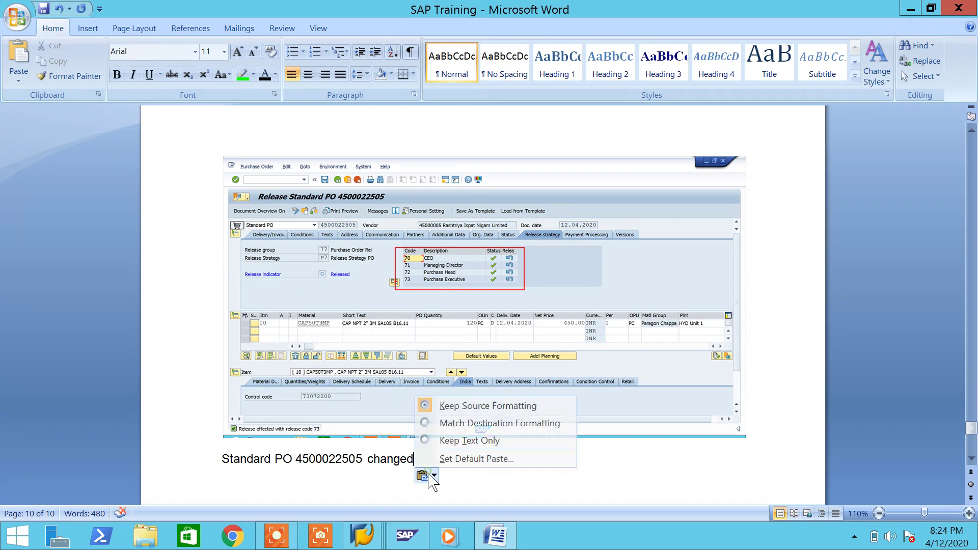
{"action": "left_click", "coordinate": [456, 428]}
- Add the line "Now you can goods receipt T Code : MIGO" below the pasted message and save the document
{"action": "key", "text": "Return"}
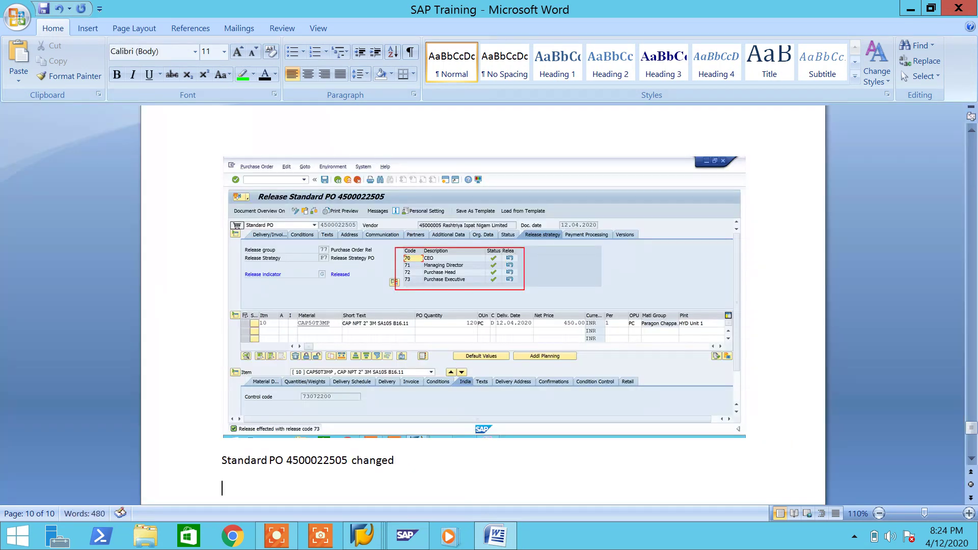
{"action": "type", "text": "Now you can good"}
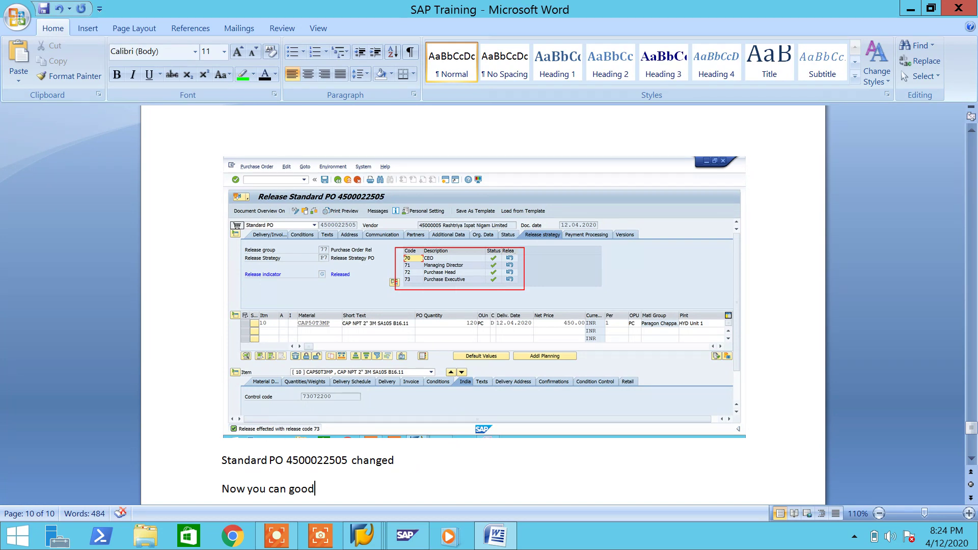
{"action": "type", "text": "s rec"}
{"action": "key", "text": "BackSpace"}
{"action": "key", "text": "BackSpace"}
{"action": "key", "text": "BackSpace"}
{"action": "type", "text": "cfd"}
{"action": "key", "text": "BackSpace"}
{"action": "type", "text": "goods recei"}
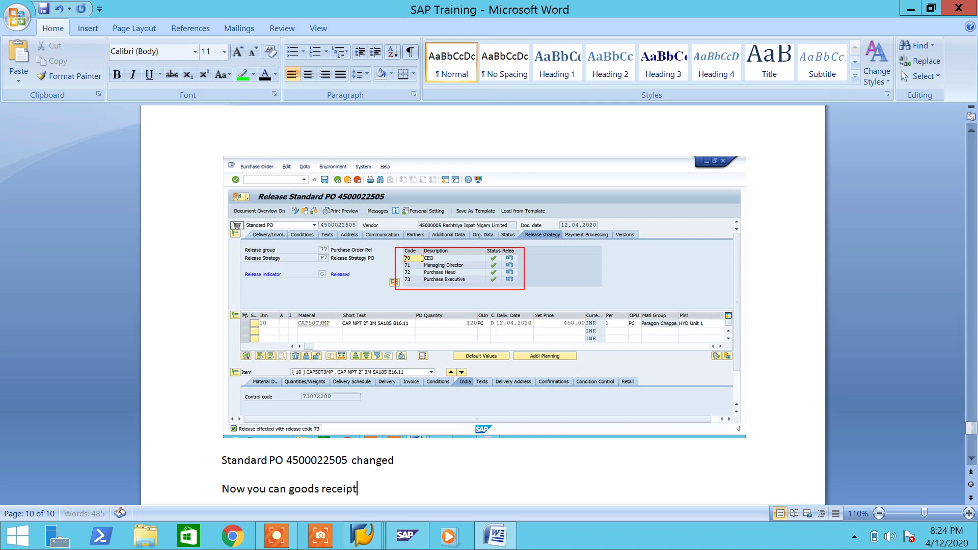
{"action": "type", "text": "pt"}
{"action": "type", "text": " s"}
{"action": "type", "text": "T Code"}
{"action": "type", "text": " : ME2"}
{"action": "type", "text": "1"}
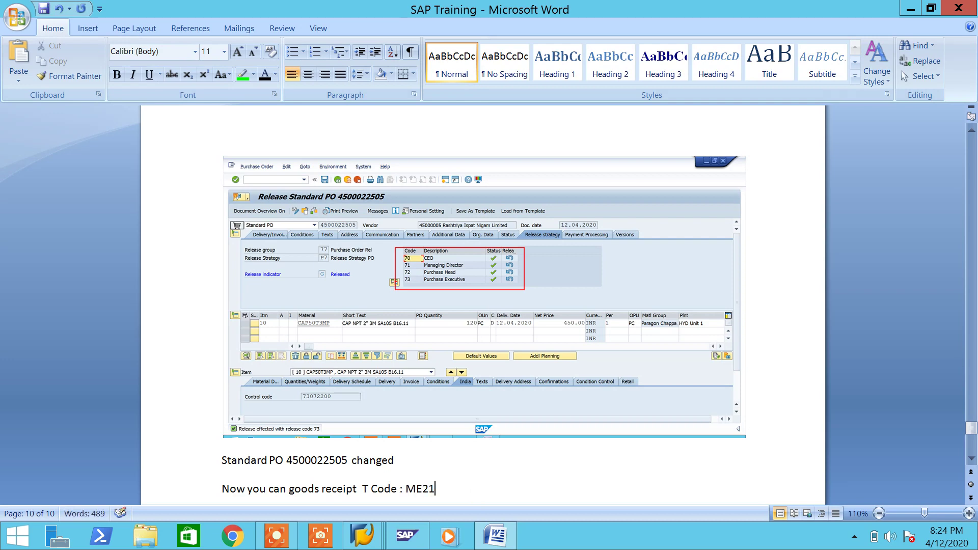
{"action": "key", "text": "BackSpace"}
{"action": "key", "text": "BackSpace"}
{"action": "key", "text": "BackSpace"}
{"action": "type", "text": "IGO"}
{"action": "key", "text": "ctrl+s"}
- Switch to SAP, close the message details and load the released purchase order into a MIGO goods receipt
{"action": "key", "text": "alt+Tab"}
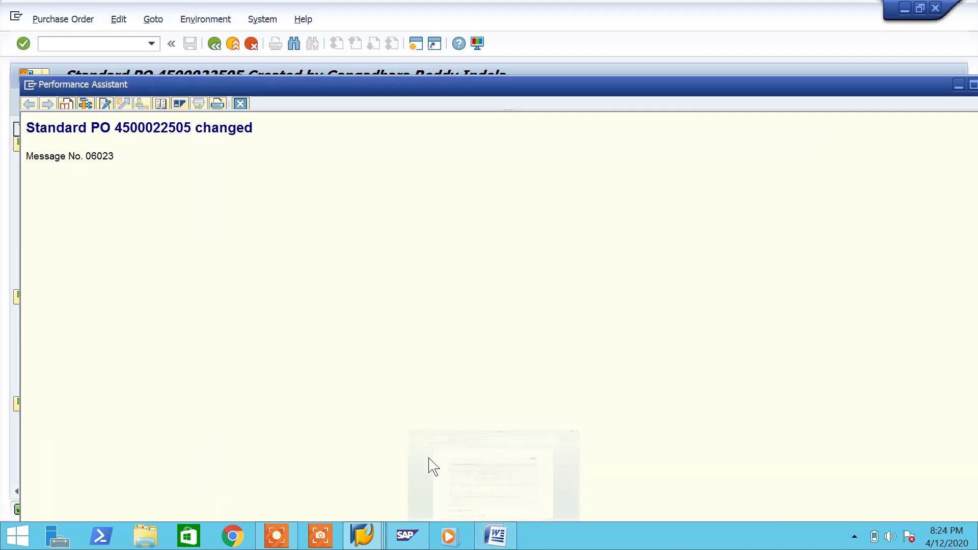
{"action": "left_click_drag", "start_coordinate": [26, 127], "coordinate": [229, 148]}
{"action": "key", "text": "Escape"}
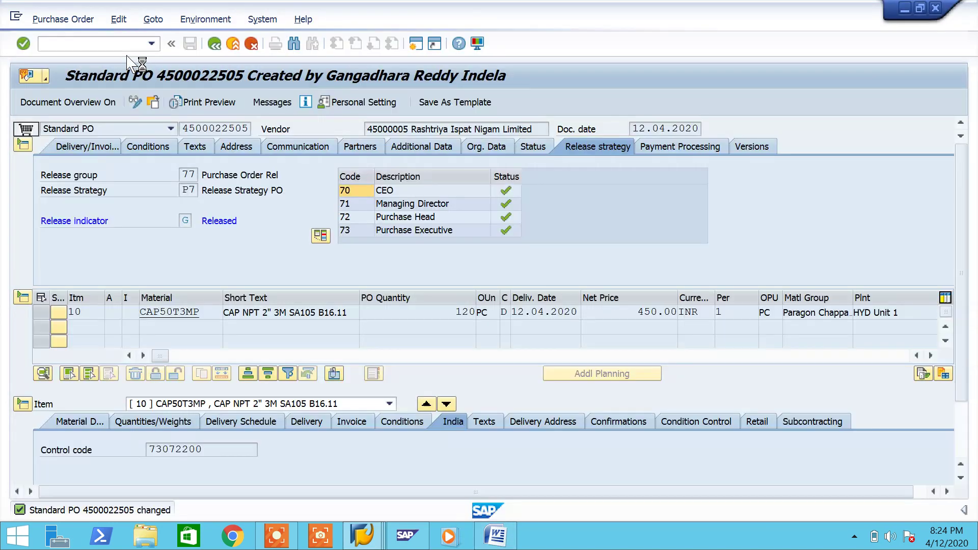
{"action": "left_click", "coordinate": [122, 46]}
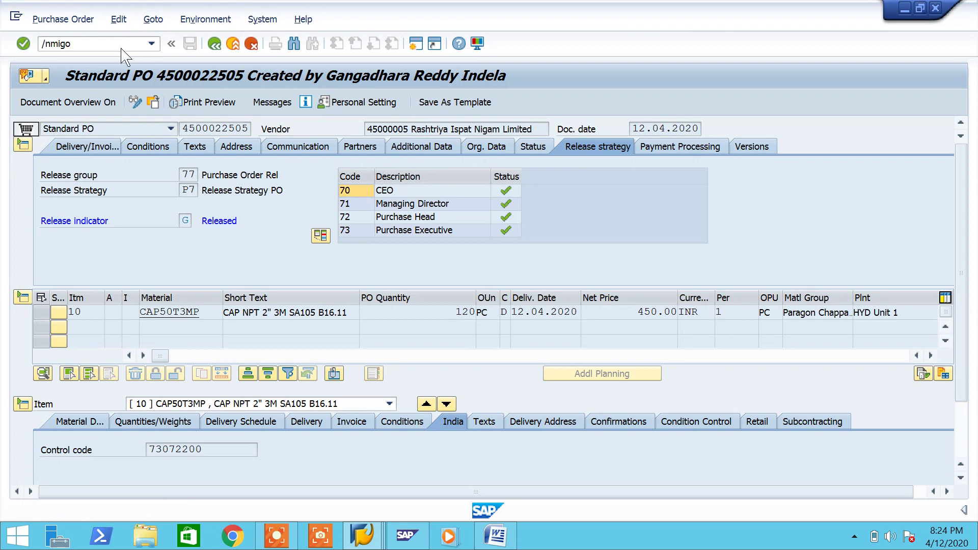
{"action": "key", "text": "Return"}
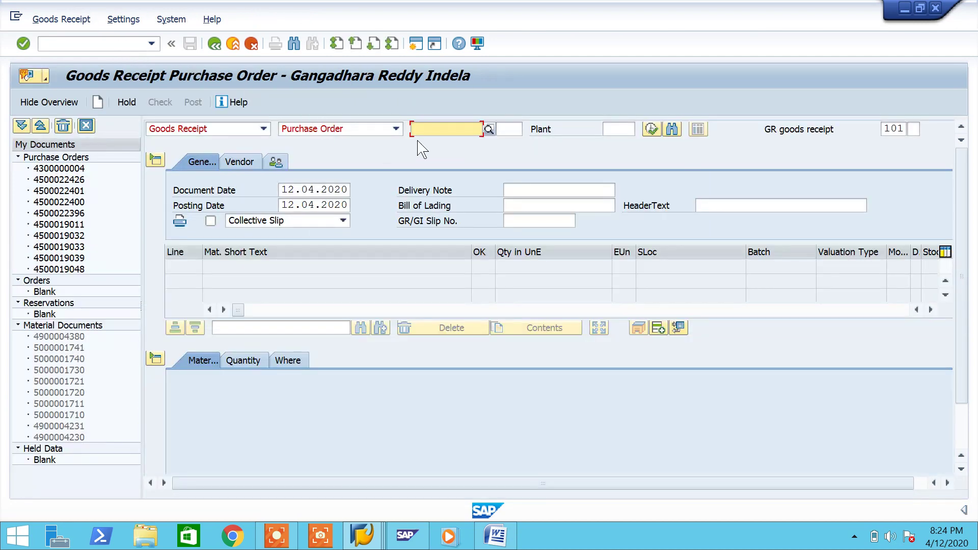
{"action": "type", "text": "4500022505"}
{"action": "key", "text": "Return"}
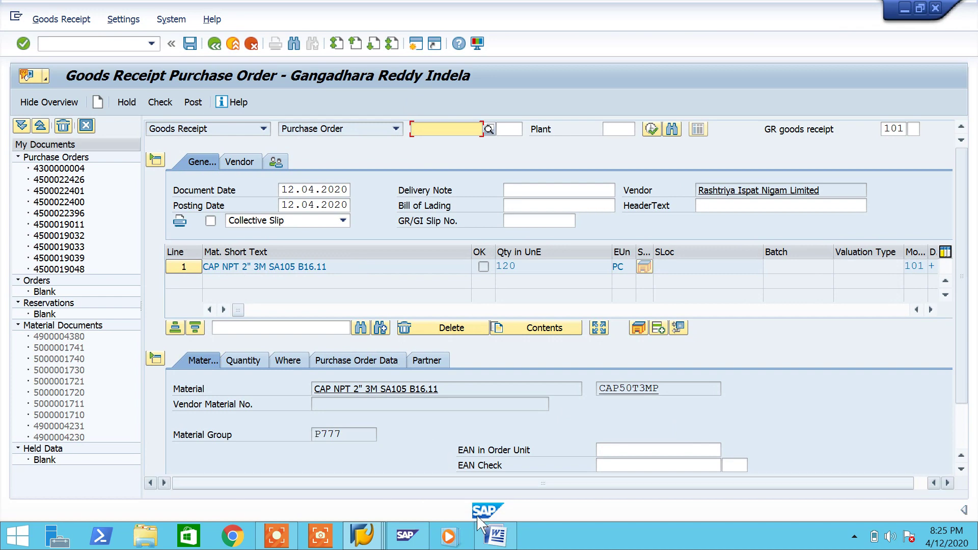
- Switch to Word and add the line "look at here, no error...." below the MIGO line
{"action": "left_click", "coordinate": [504, 544]}
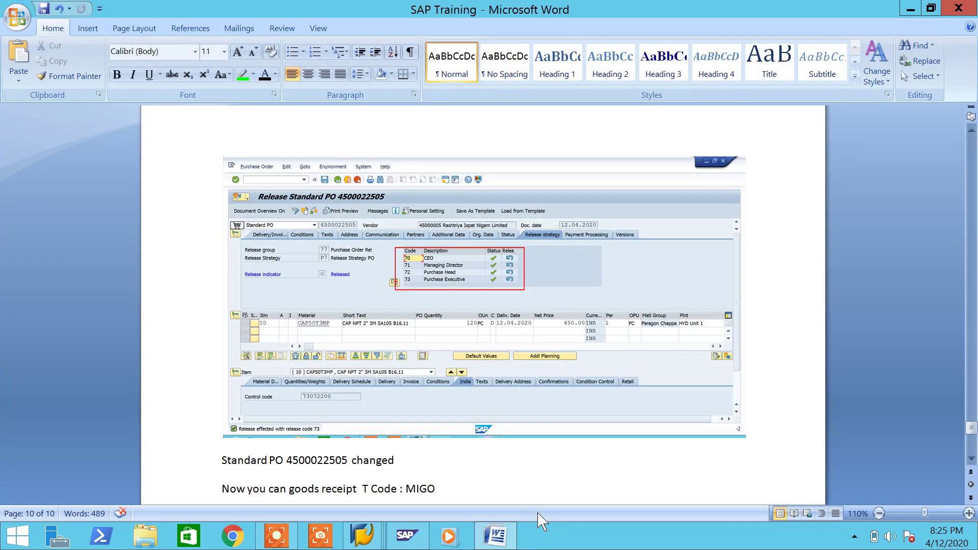
{"action": "key", "text": "Return"}
{"action": "type", "text": "loo"}
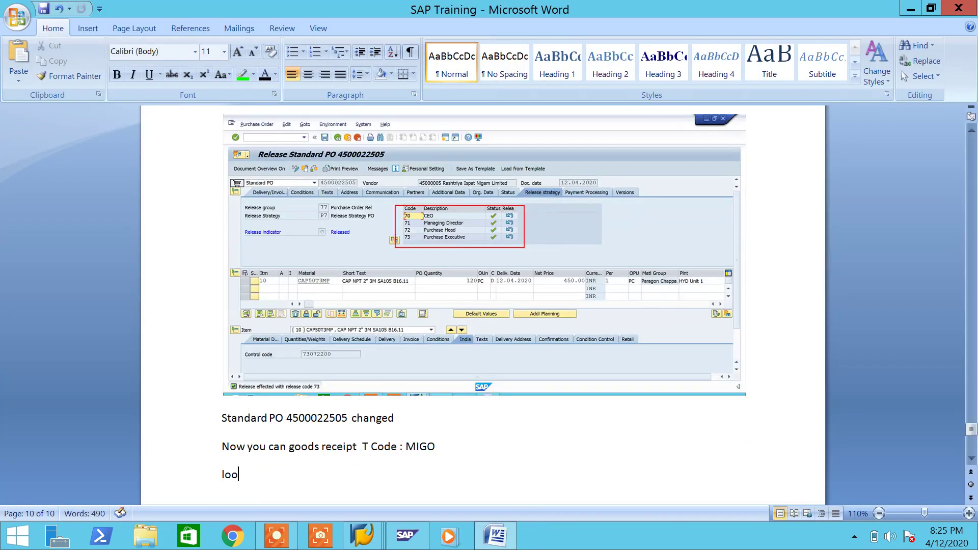
{"action": "type", "text": "k at here, no e"}
{"action": "key", "text": "BackSpace"}
{"action": "type", "text": "or...."}
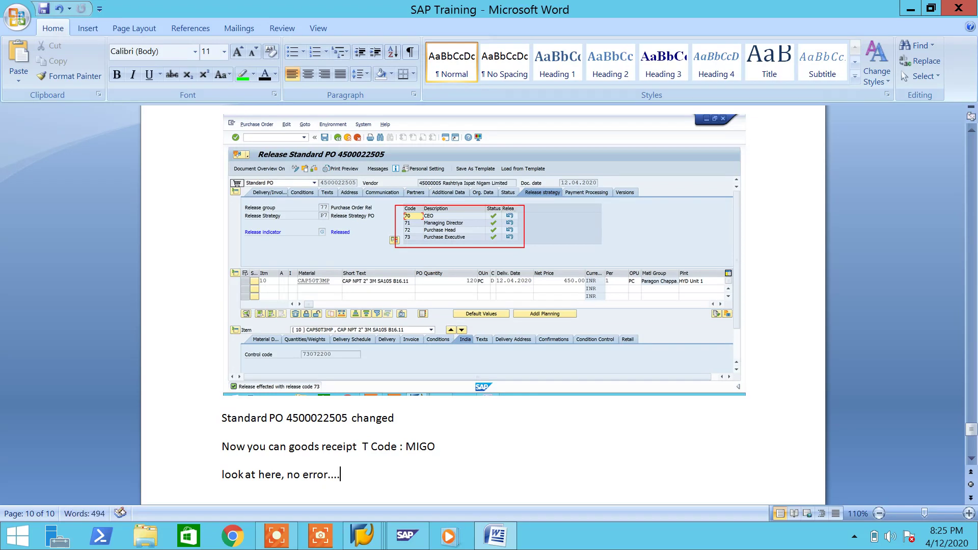
- Add the closing line "Thanks for watching" at the end of the document and set its font size to 48
{"action": "scroll", "coordinate": [483, 306], "scroll_direction": "down", "scroll_amount": 2}
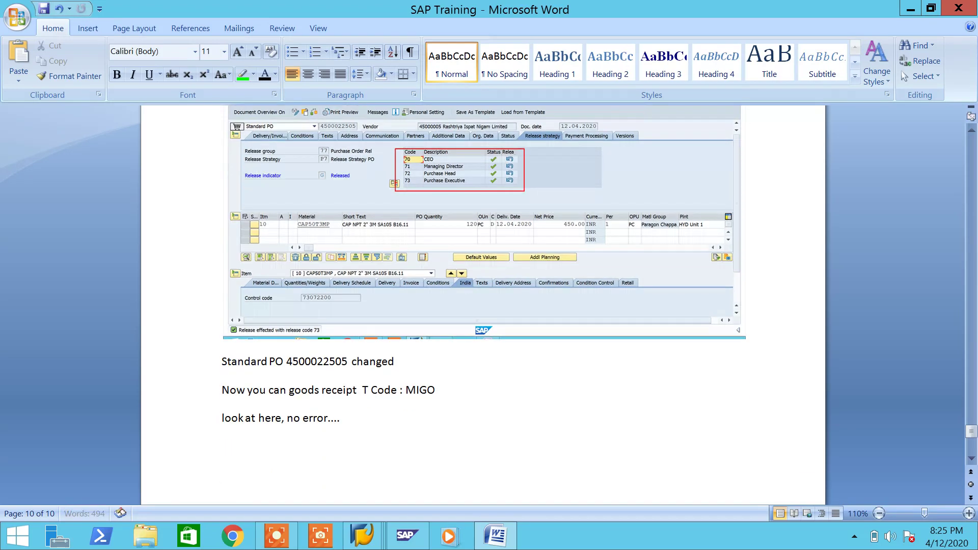
{"action": "type", "text": "Thanks for watching"}
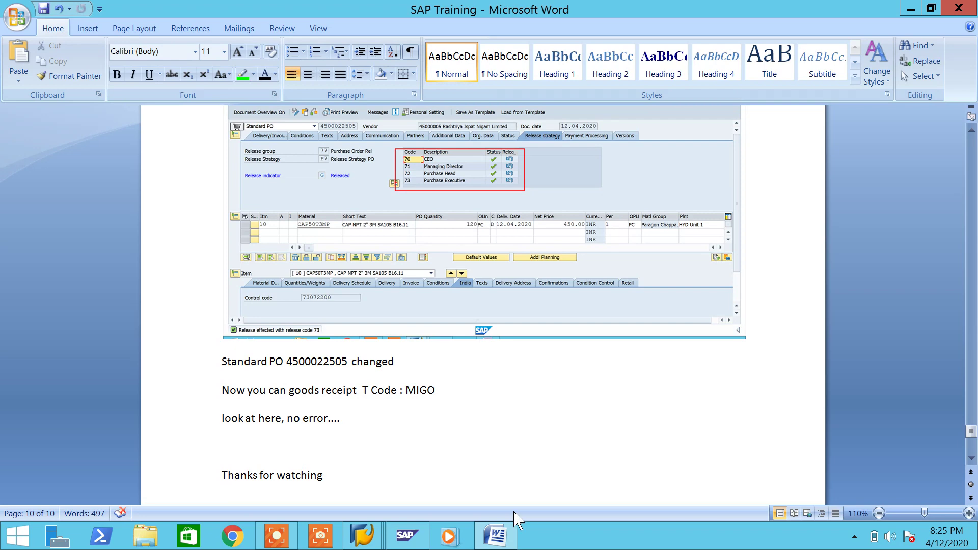
{"action": "scroll", "coordinate": [359, 386], "scroll_direction": "down", "scroll_amount": 5}
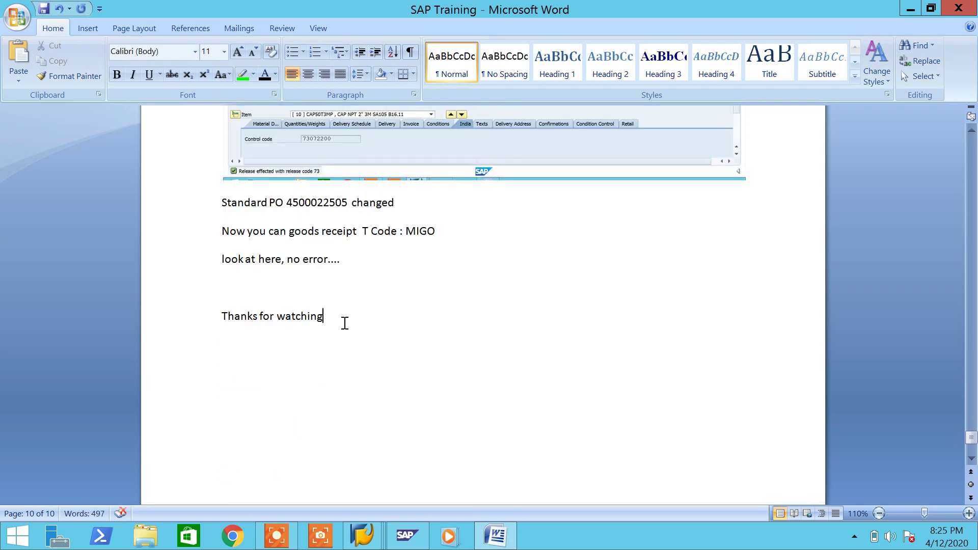
{"action": "left_click_drag", "start_coordinate": [345, 323], "coordinate": [194, 321]}
{"action": "left_click", "coordinate": [224, 52]}
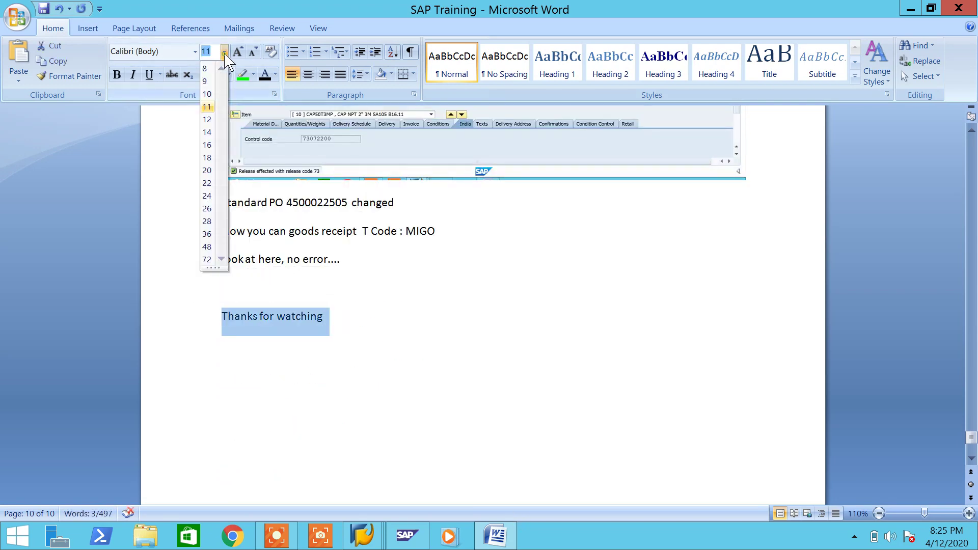
{"action": "left_click", "coordinate": [208, 248]}
{"action": "left_click", "coordinate": [296, 380]}
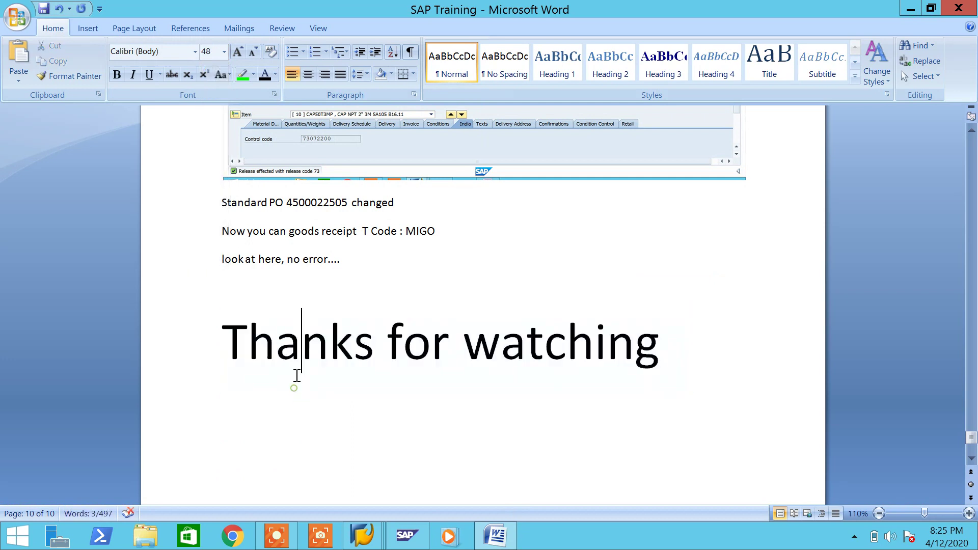
{"action": "left_click", "coordinate": [286, 540]}
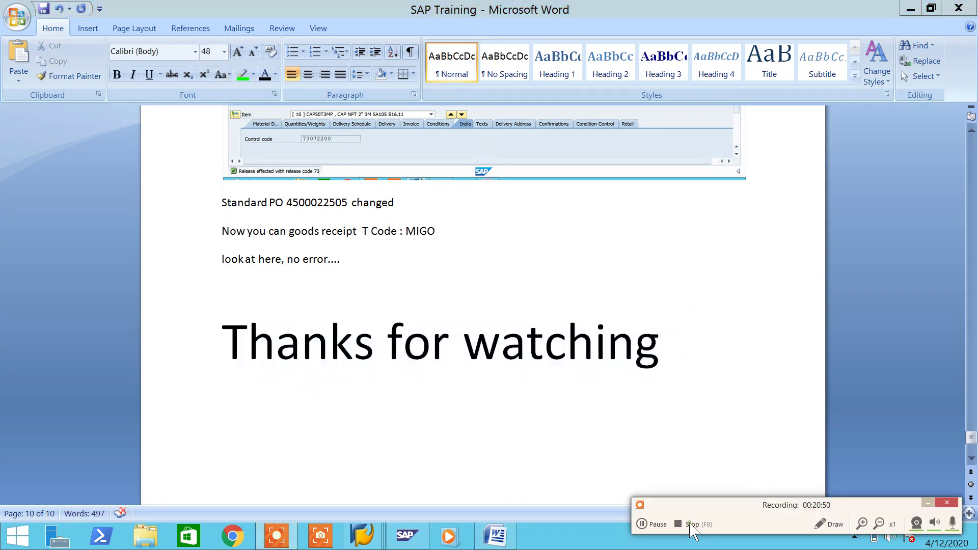